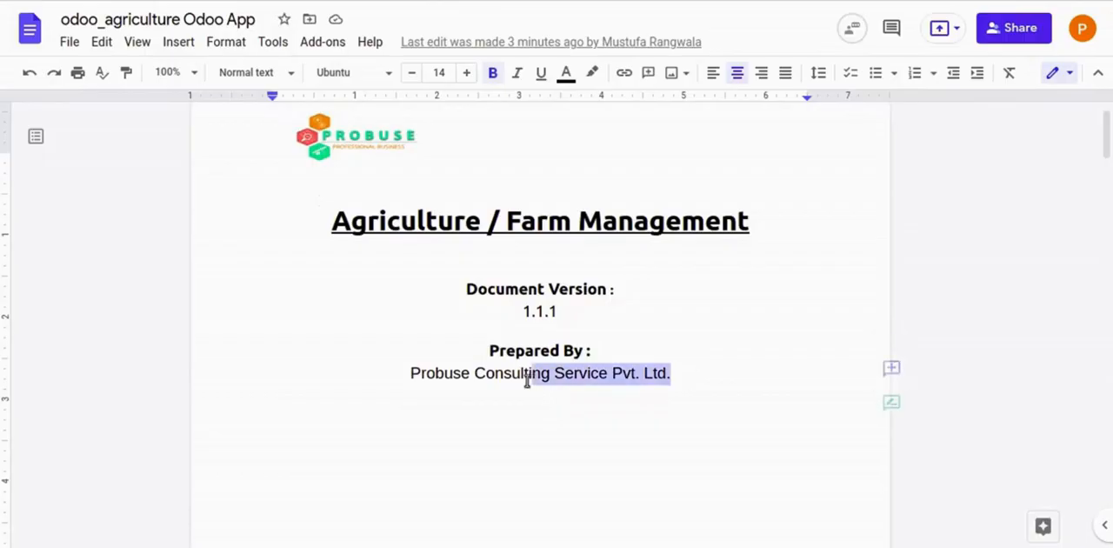
# - Review the document's cover page with its preparer line and the Agriculture / Farm Management title on the following page
pyautogui.click(410, 374)
pyautogui.scroll(-10, 410, 374)
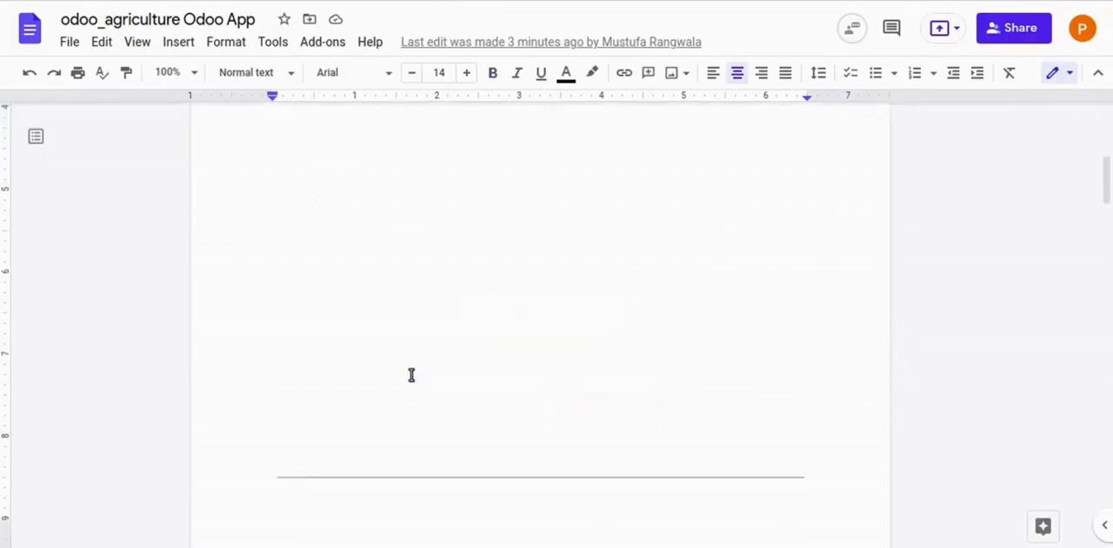
pyautogui.moveTo(336, 300); pyautogui.dragTo(757, 296)
pyautogui.click(757, 296)
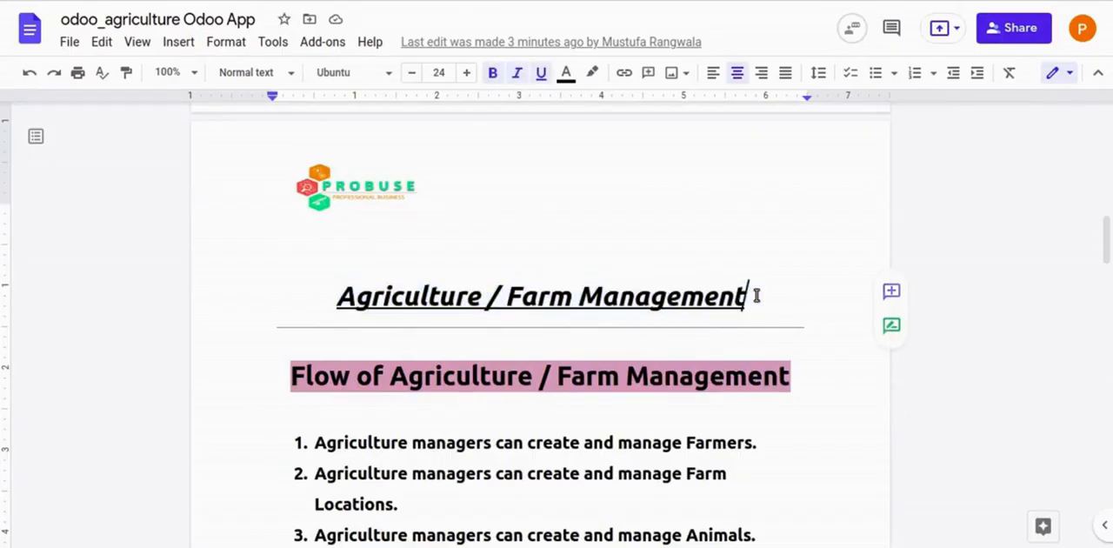
pyautogui.scroll(-3, 757, 296)
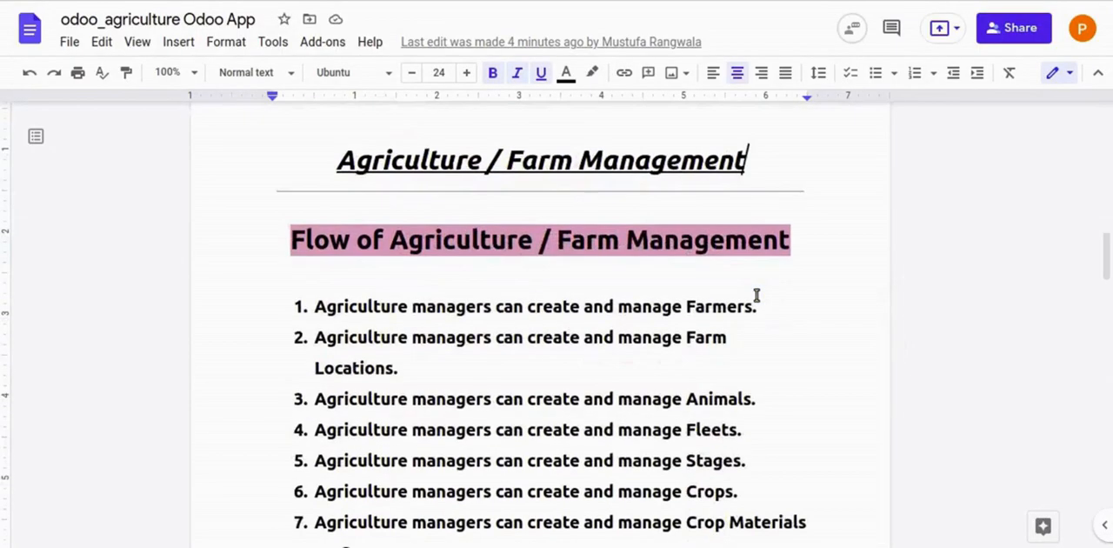
# - Examine the highlighted heading "Flow of Agriculture / Farm Management" above the numbered list
pyautogui.doubleClick(333, 239)
pyautogui.moveTo(332, 239); pyautogui.dragTo(399, 240)
pyautogui.moveTo(485, 241); pyautogui.dragTo(646, 244)
pyautogui.doubleClick(748, 241)
pyautogui.doubleClick(313, 239)
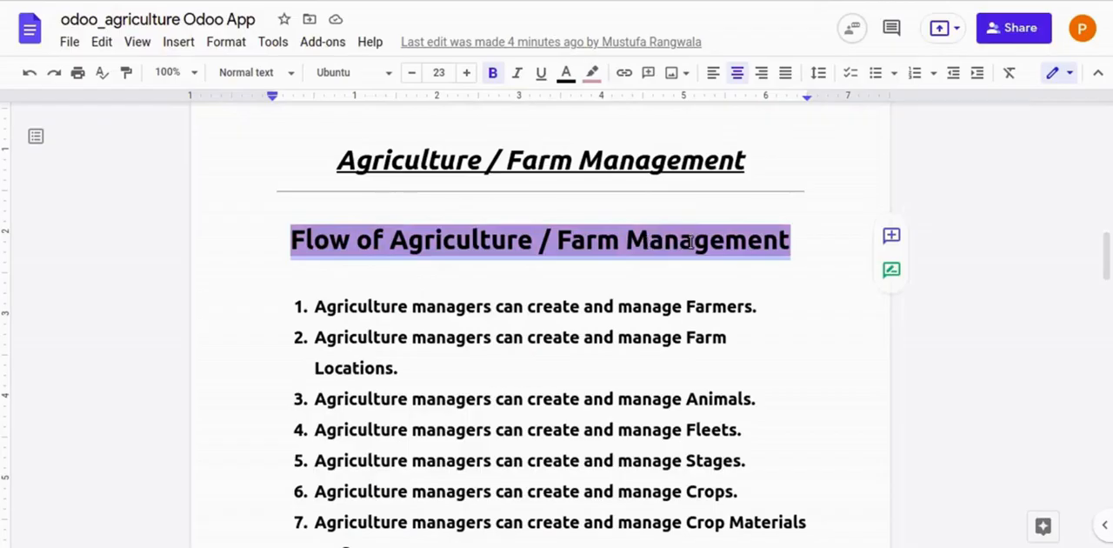
pyautogui.click(692, 241)
pyautogui.moveTo(790, 242); pyautogui.dragTo(677, 245)
pyautogui.doubleClick(327, 241)
pyautogui.click(685, 241)
# - Read flow item 1 on agriculture managers creating and managing Farmers
pyautogui.scroll(-2, 683, 218)
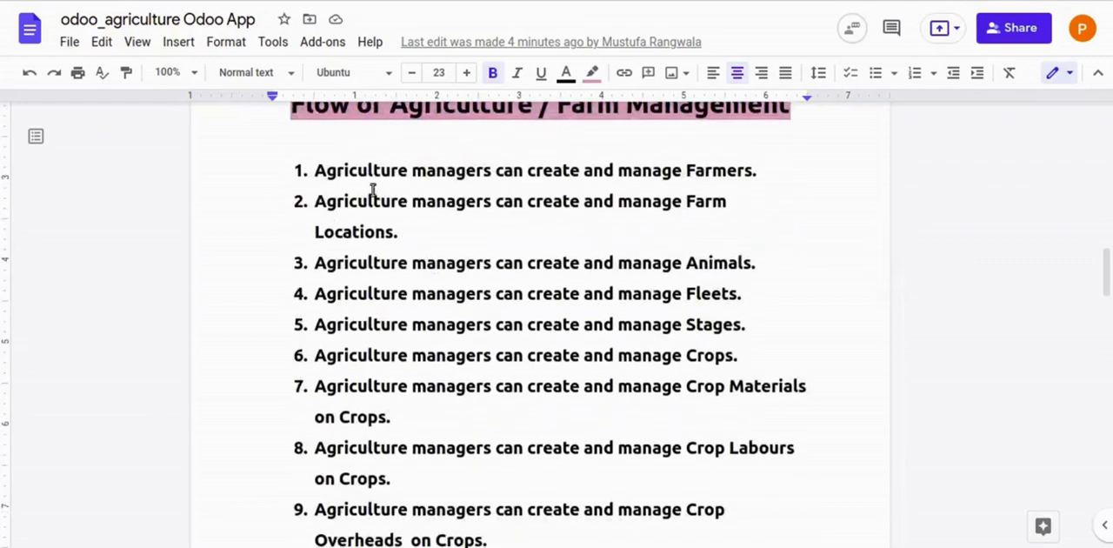
pyautogui.moveTo(312, 171); pyautogui.dragTo(759, 165)
pyautogui.click(760, 165)
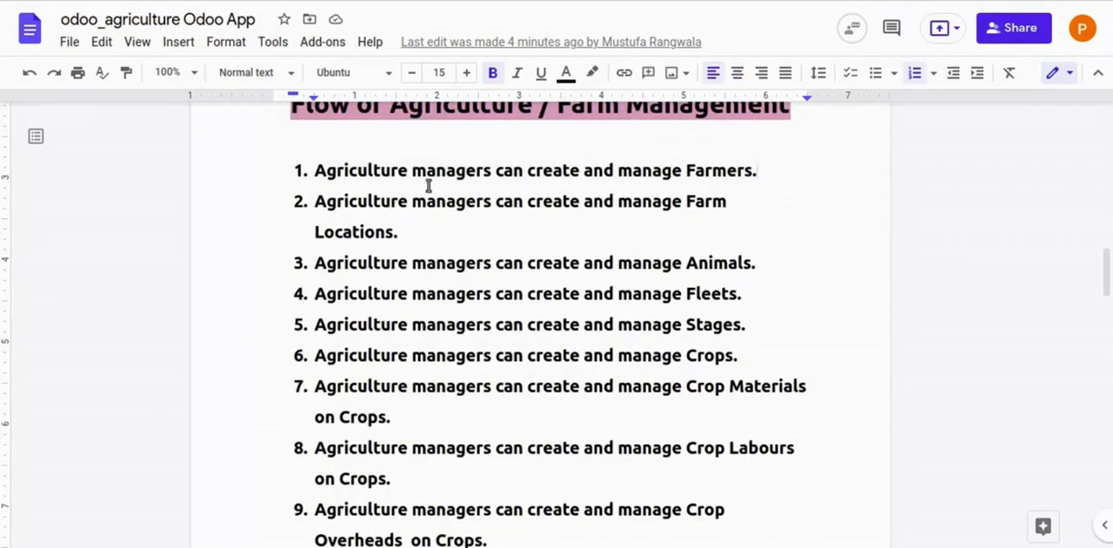
pyautogui.moveTo(314, 173); pyautogui.dragTo(769, 171)
pyautogui.click(315, 171)
pyautogui.click(769, 172)
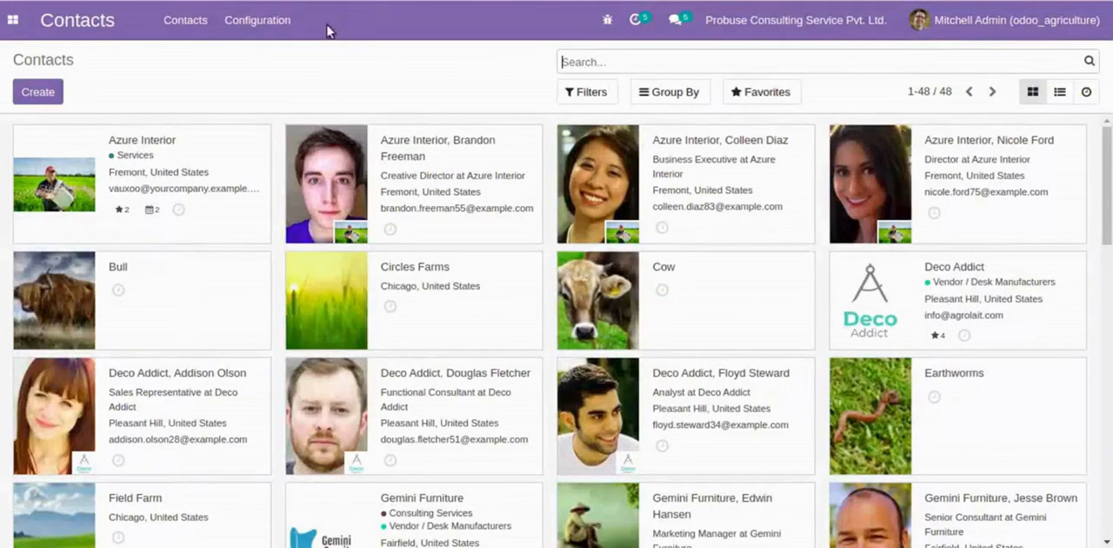
# - Switch to Odoo, show the Farmers records of the Agriculture app, and open the Azure Interior farmer
pyautogui.click(14, 20)
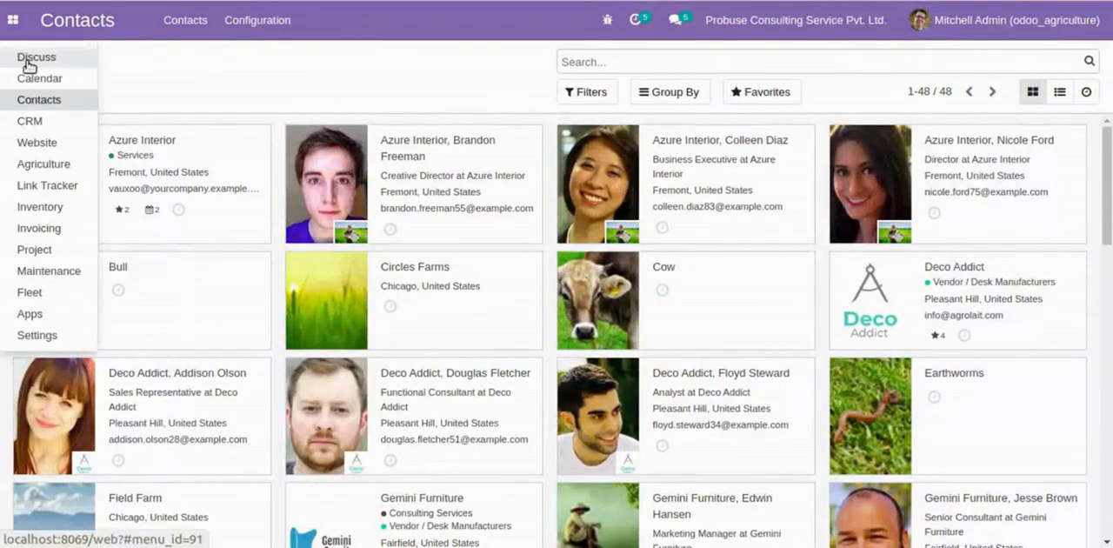
pyautogui.click(45, 164)
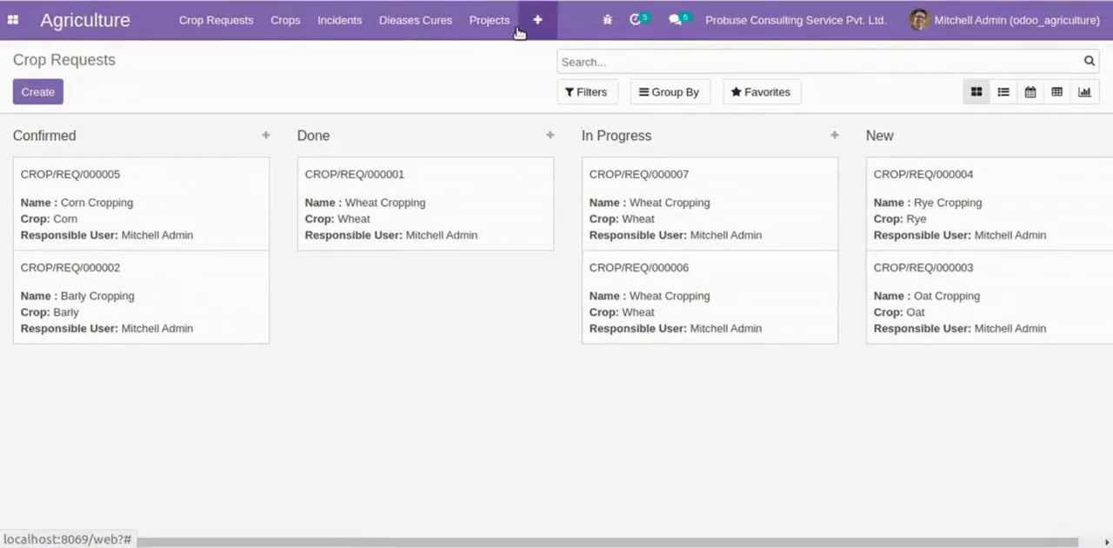
pyautogui.click(522, 30)
pyautogui.click(537, 80)
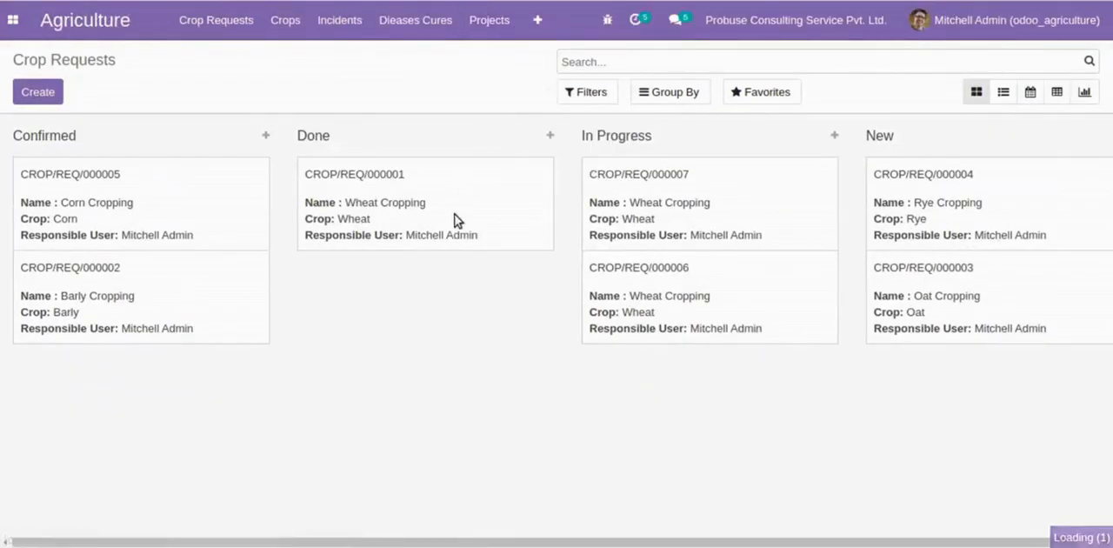
pyautogui.click(154, 160)
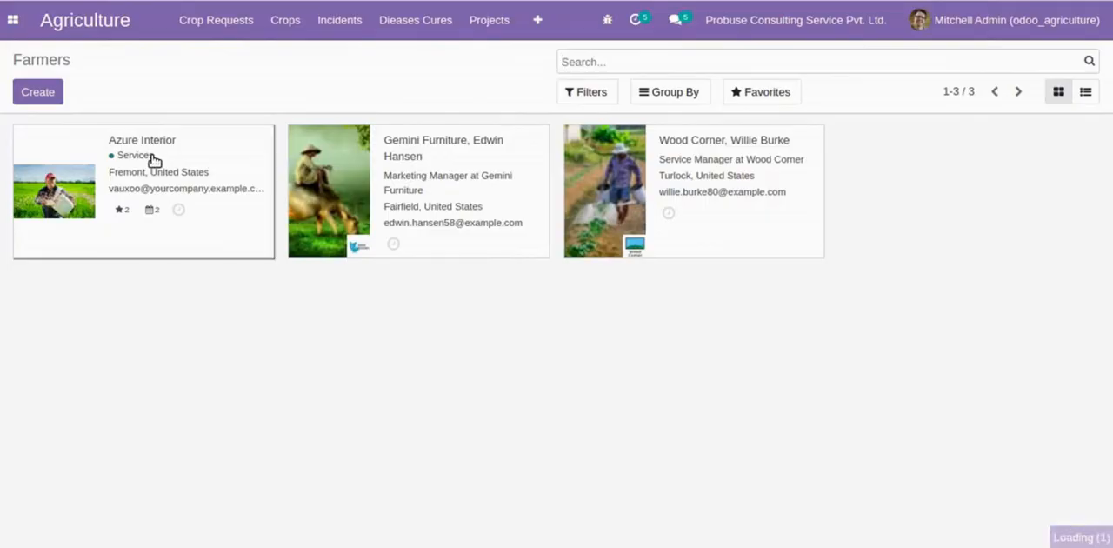
# - Check the Is Farmer setting in Azure Interior's farmer details and view the next farmer's record
pyautogui.scroll(-3, 421, 275)
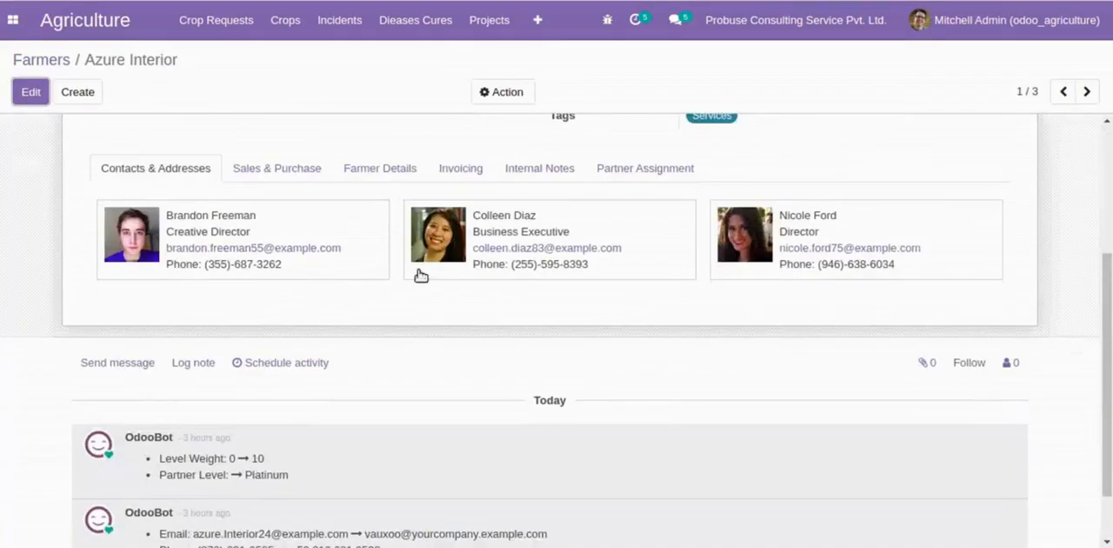
pyautogui.click(403, 172)
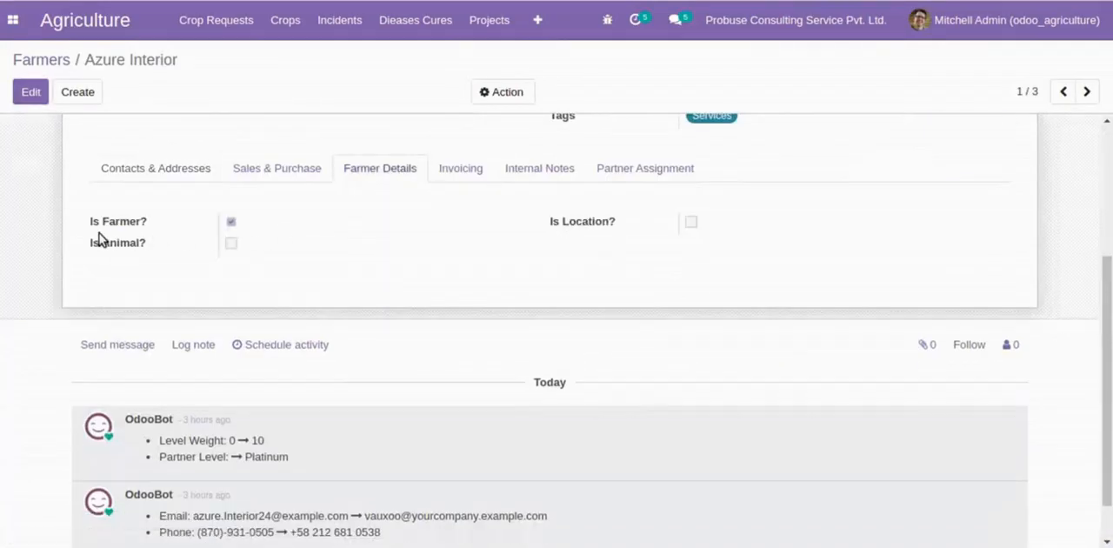
pyautogui.click(141, 225)
pyautogui.scroll(3, 156, 246)
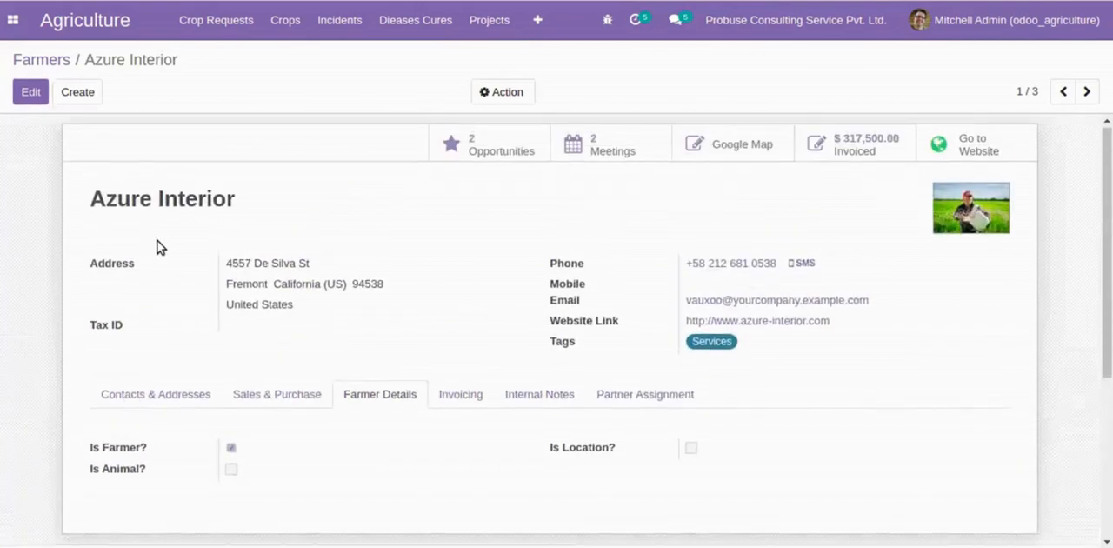
pyautogui.moveTo(90, 199); pyautogui.dragTo(209, 202)
pyautogui.click(238, 206)
pyautogui.scroll(-2, 239, 206)
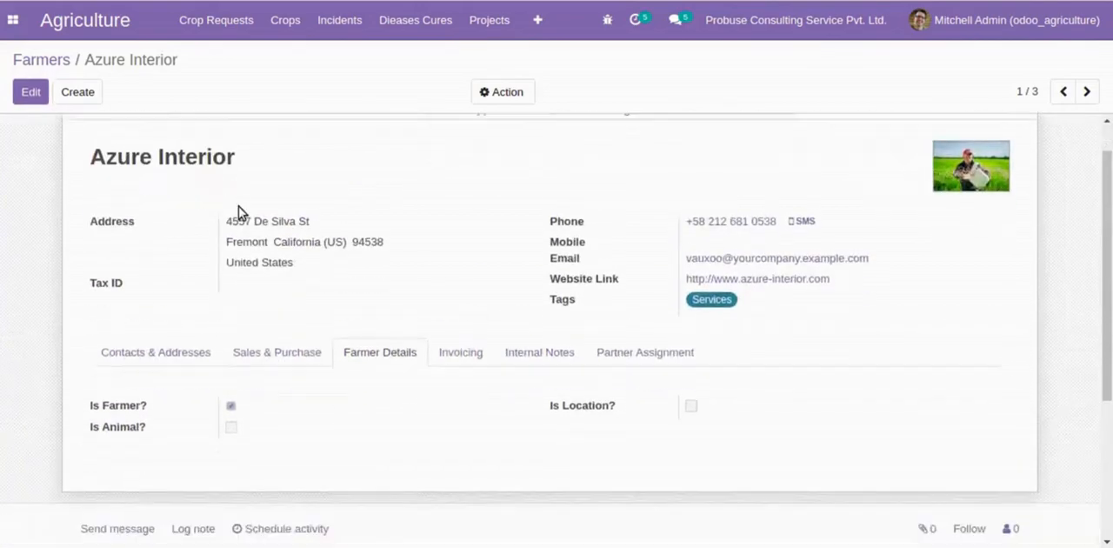
pyautogui.doubleClick(116, 314)
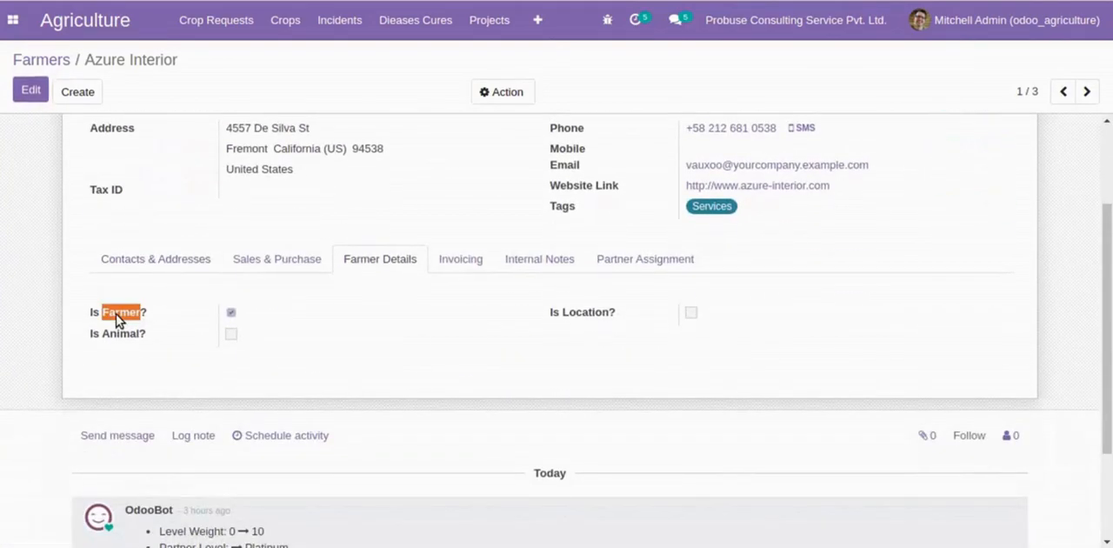
pyautogui.click(118, 315)
pyautogui.click(1087, 91)
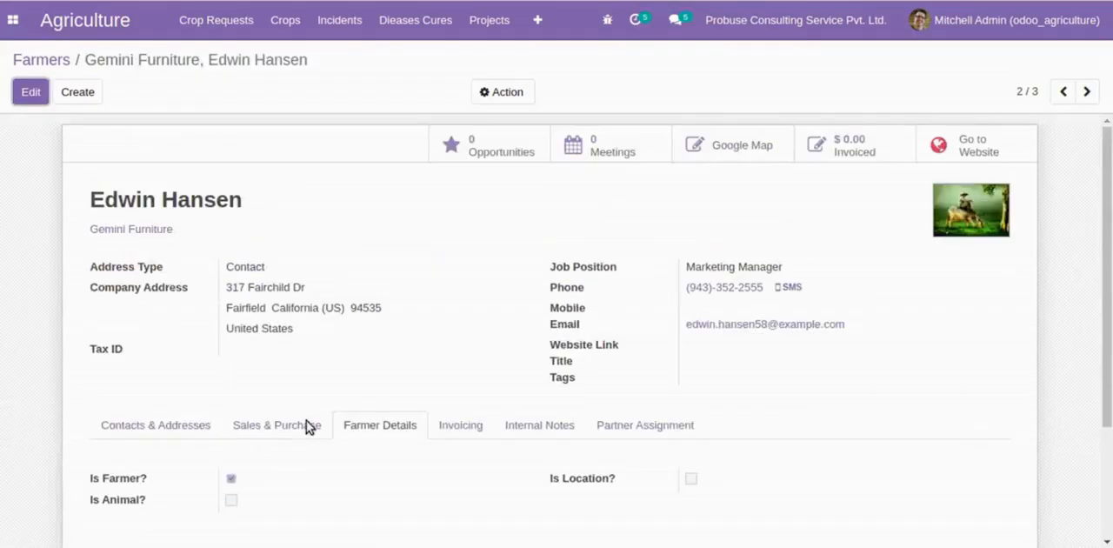
pyautogui.moveTo(90, 202); pyautogui.dragTo(240, 201)
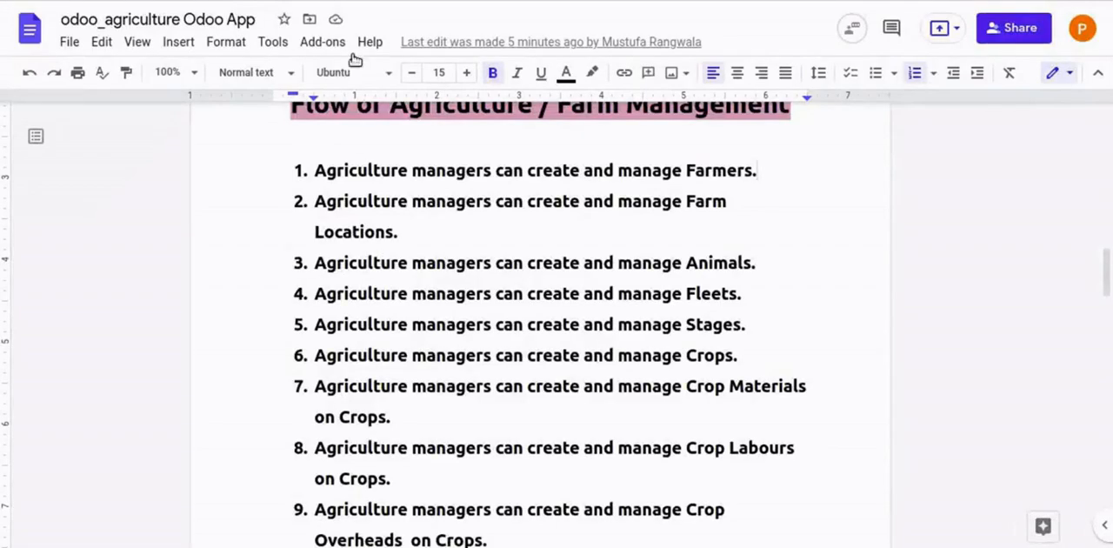
# - Read flow item 2 on Farm Locations in the Google Docs document, and open the Circles Farms location in Odoo
pyautogui.moveTo(316, 203); pyautogui.dragTo(728, 234)
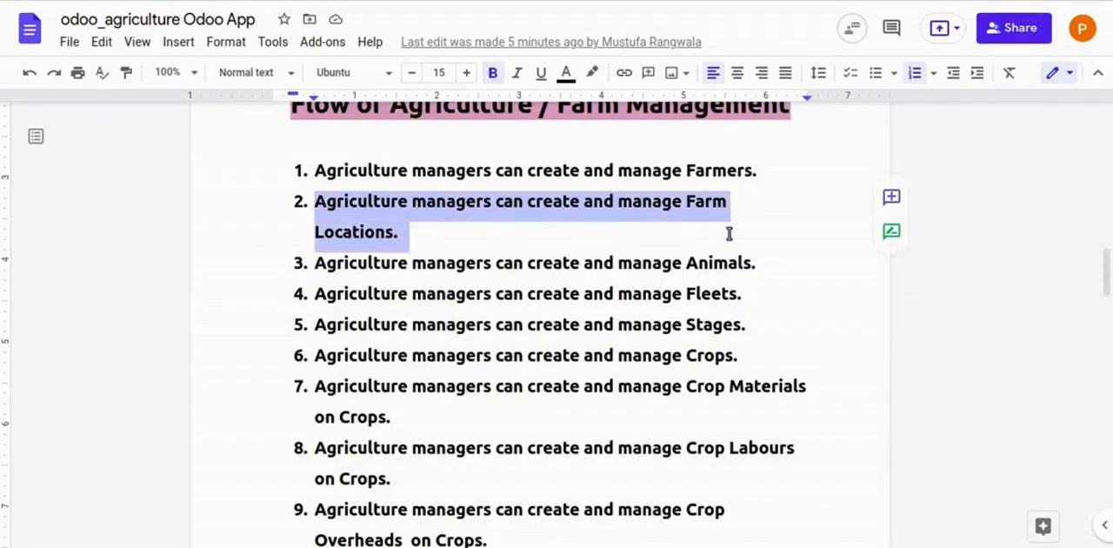
pyautogui.click(728, 234)
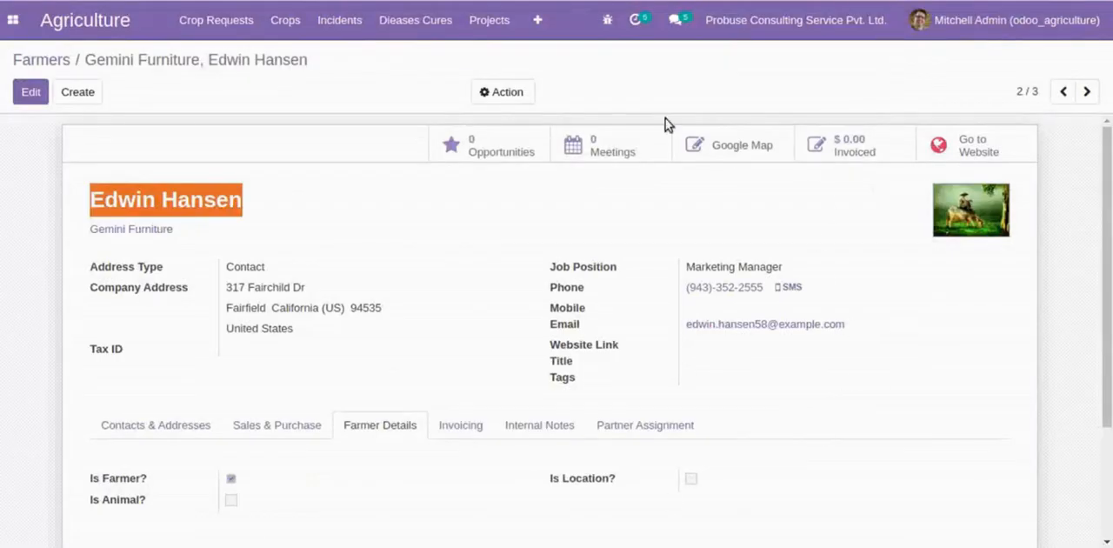
pyautogui.click(538, 19)
pyautogui.click(570, 102)
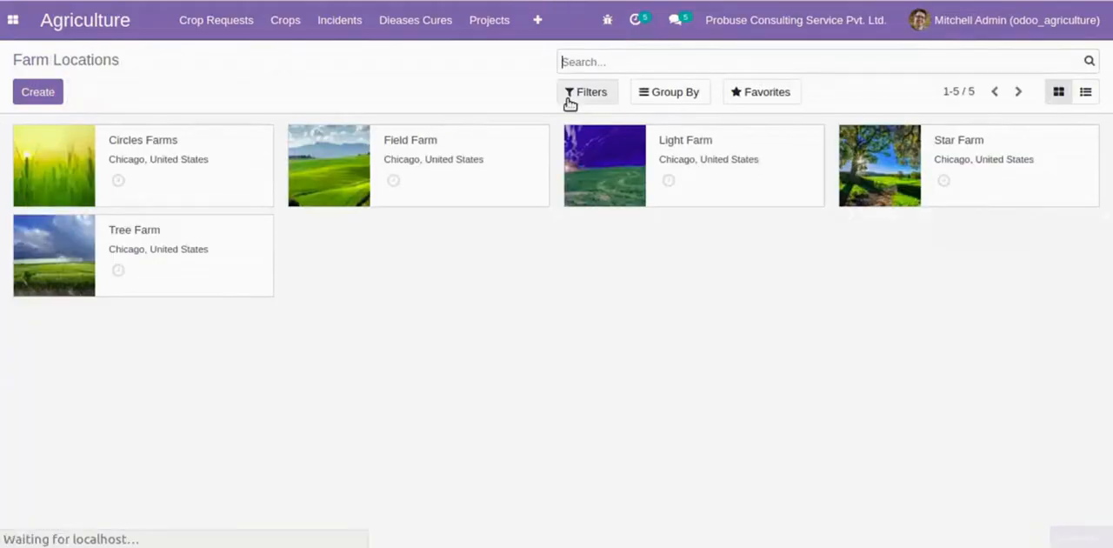
pyautogui.click(157, 160)
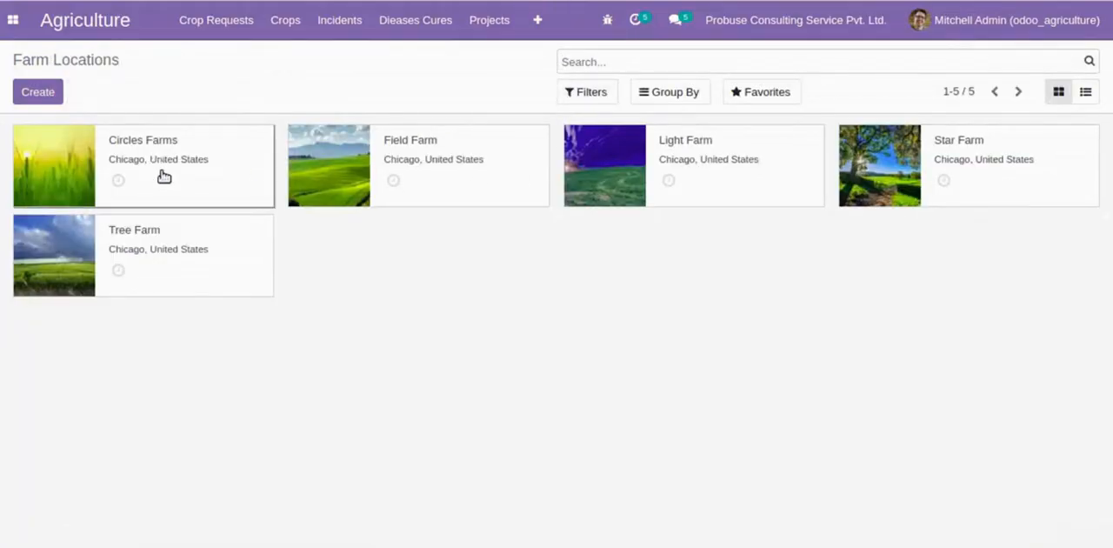
pyautogui.moveTo(77, 200); pyautogui.dragTo(316, 201)
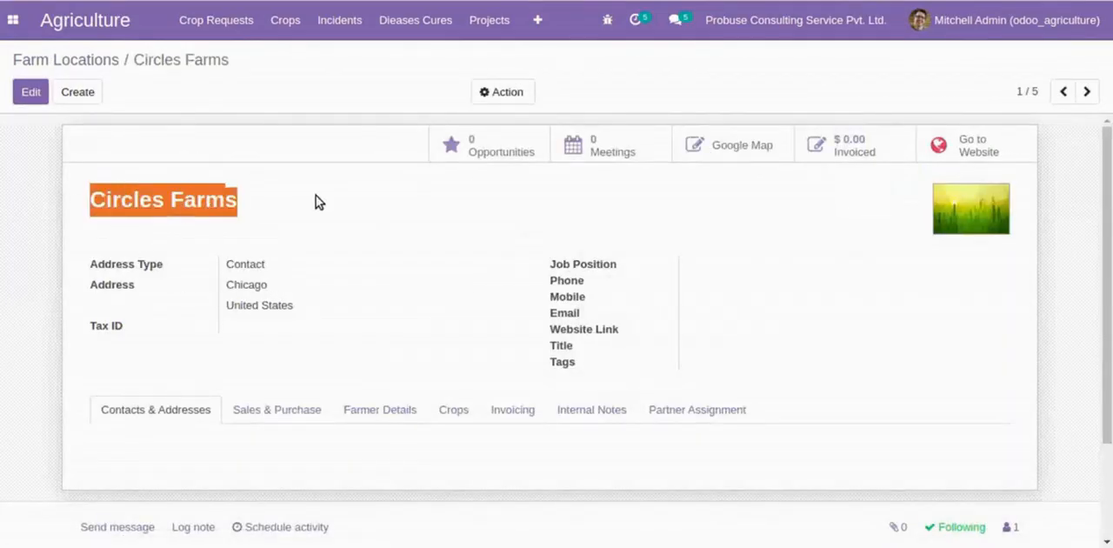
# - Check the Is Location setting in Circles Farms' farmer details, view the next farm location, and return to the Farm Locations overview
pyautogui.click(400, 415)
pyautogui.scroll(-1, 403, 419)
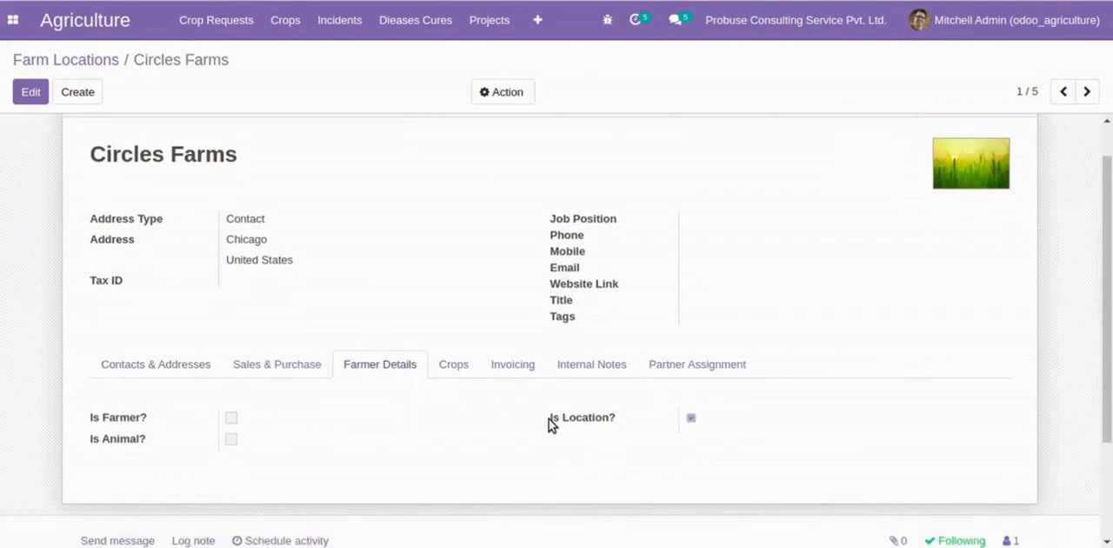
pyautogui.moveTo(549, 420); pyautogui.dragTo(608, 419)
pyautogui.click(733, 423)
pyautogui.click(545, 425)
pyautogui.moveTo(544, 425); pyautogui.dragTo(611, 423)
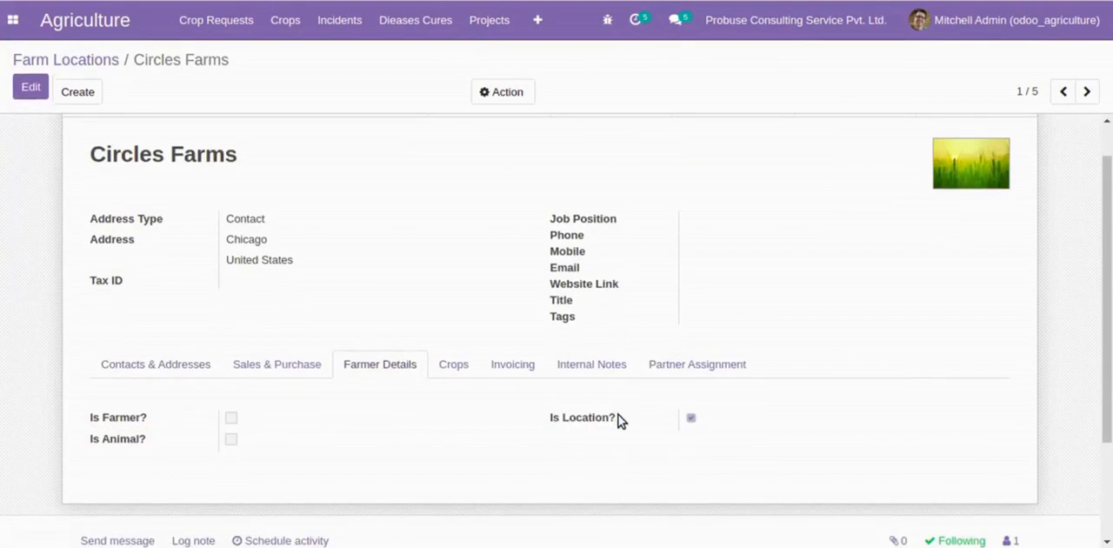
pyautogui.tripleClick(621, 421)
pyautogui.click(619, 421)
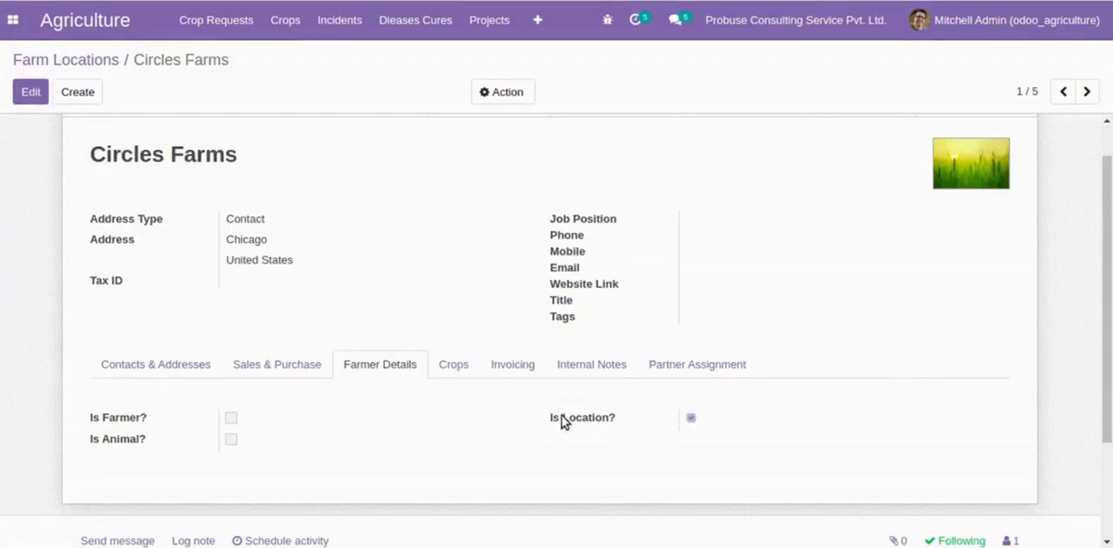
pyautogui.moveTo(554, 423); pyautogui.dragTo(619, 420)
pyautogui.click(618, 421)
pyautogui.tripleClick(619, 421)
pyautogui.click(1087, 92)
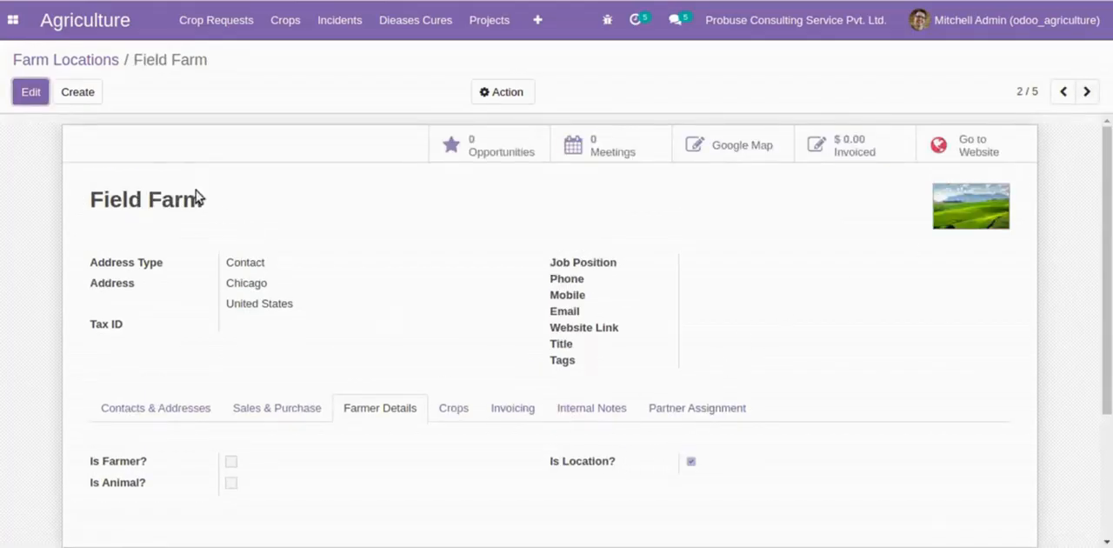
pyautogui.click(105, 63)
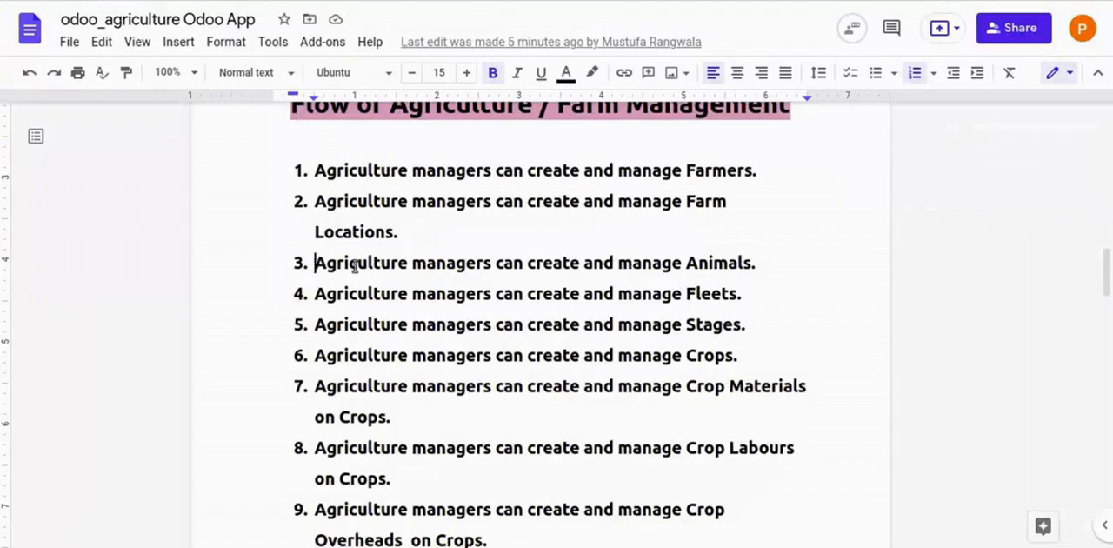
# - Switch to the Google Docs document and read flow item 3 on creating and managing Animals
pyautogui.moveTo(355, 266); pyautogui.dragTo(696, 251)
pyautogui.click(757, 259)
pyautogui.doubleClick(741, 258)
pyautogui.doubleClick(321, 265)
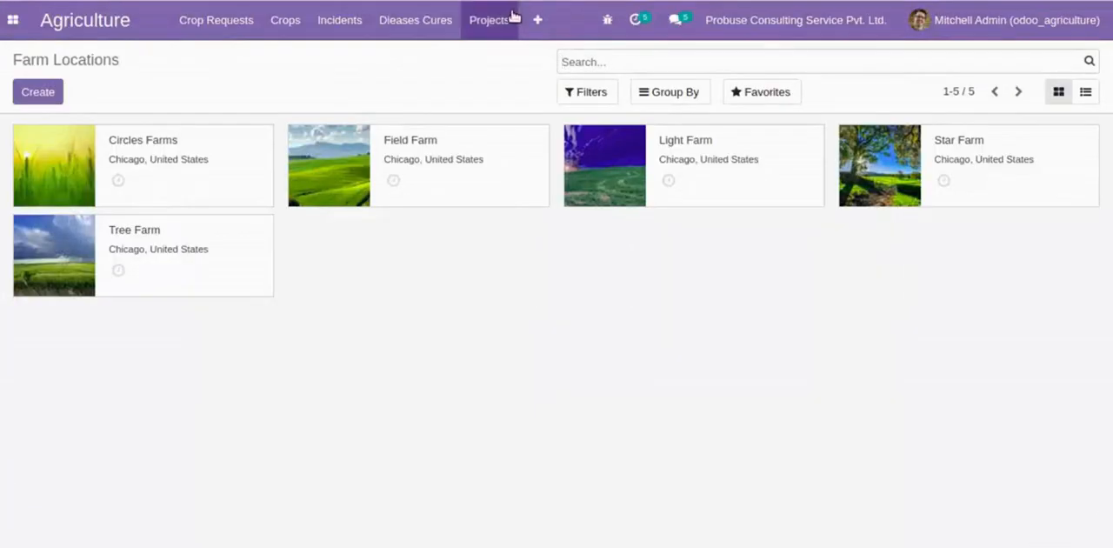
# - Switch to Odoo, open the Earthworms record among the Animals, and check the Is Animal setting in its farmer details
pyautogui.click(536, 20)
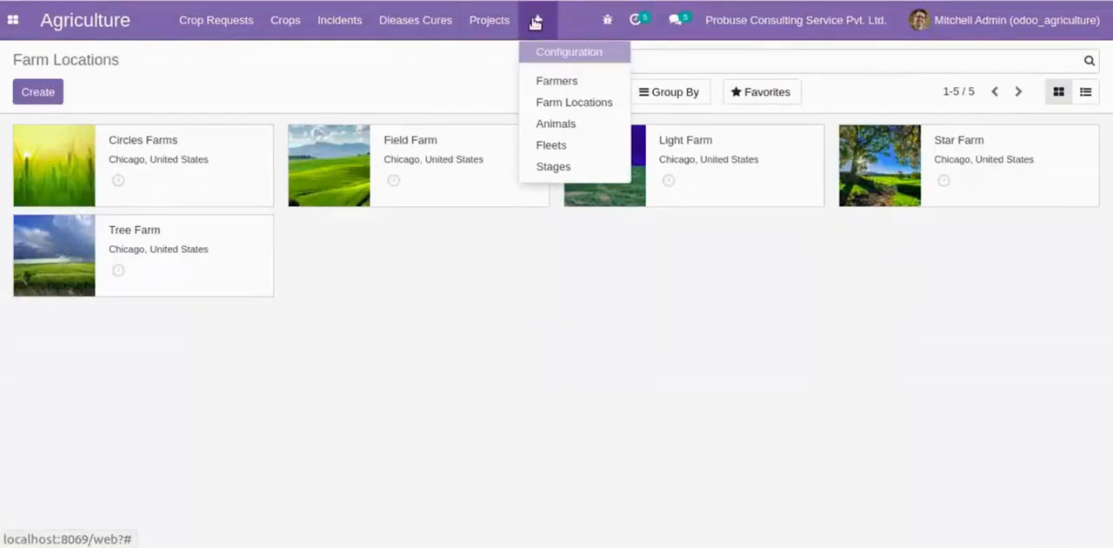
pyautogui.click(549, 123)
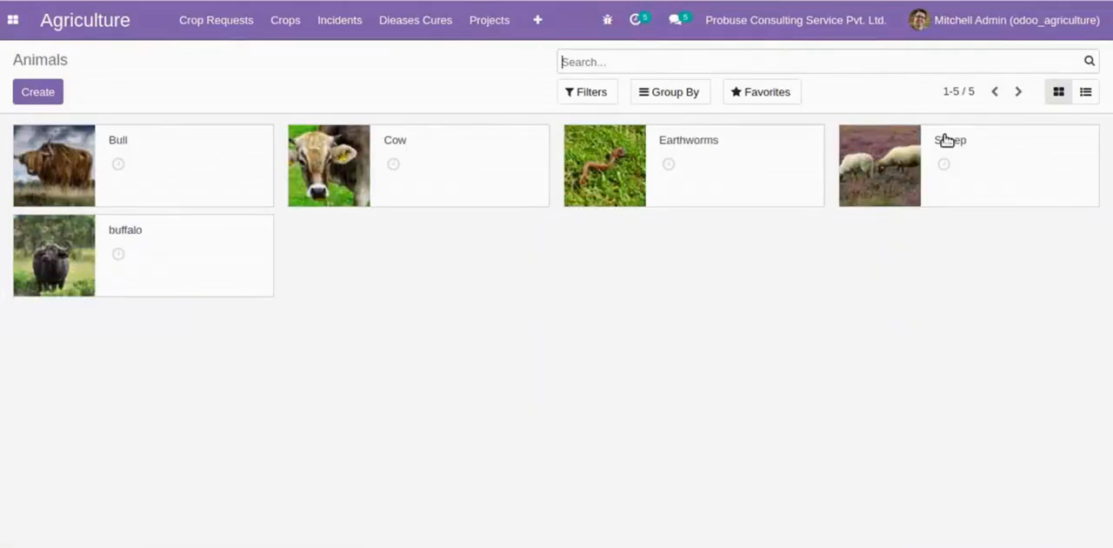
pyautogui.click(697, 150)
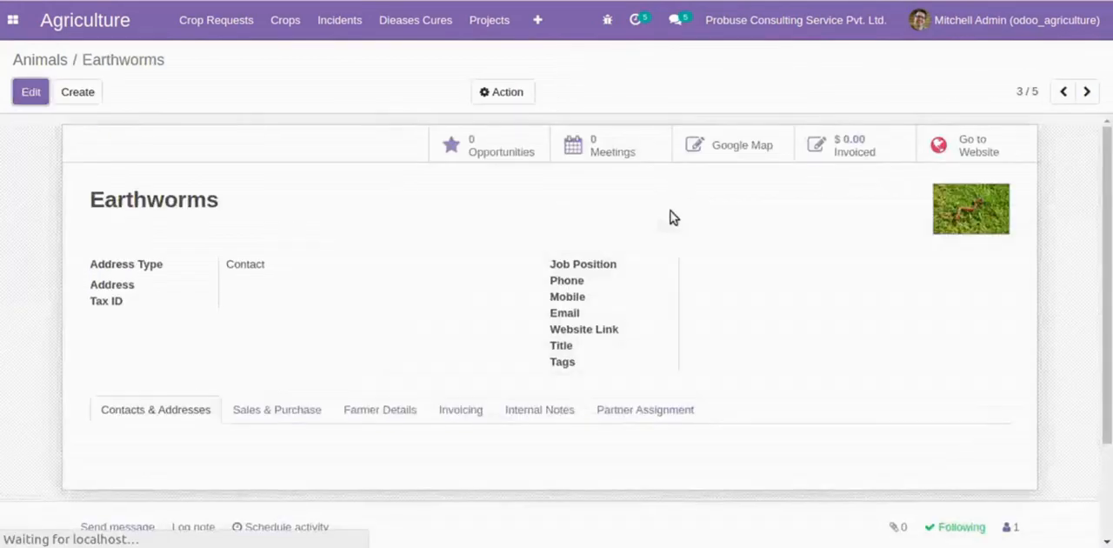
pyautogui.scroll(-3, 525, 274)
pyautogui.click(410, 285)
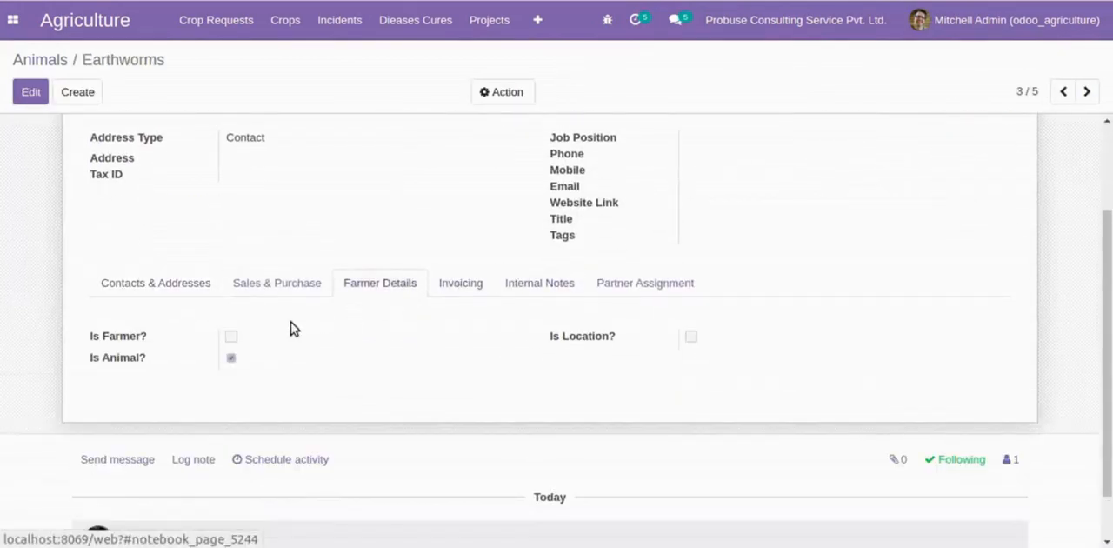
pyautogui.tripleClick(145, 358)
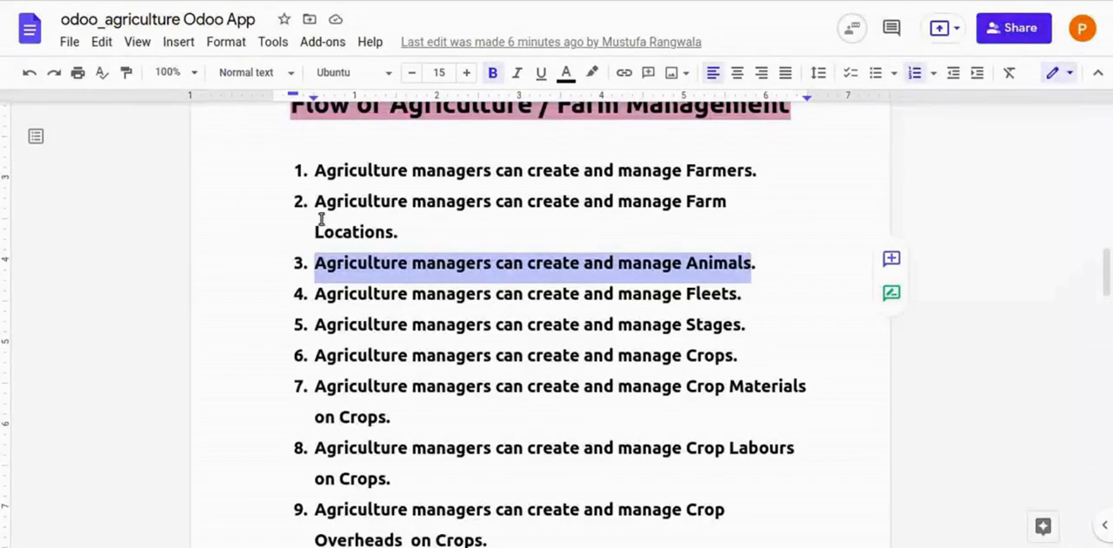
# - Read flow item 4 on Fleets in the Google Docs document, and open the first Drones record among the Crop Fleets in Odoo
pyautogui.moveTo(744, 293); pyautogui.dragTo(708, 298)
pyautogui.click(708, 295)
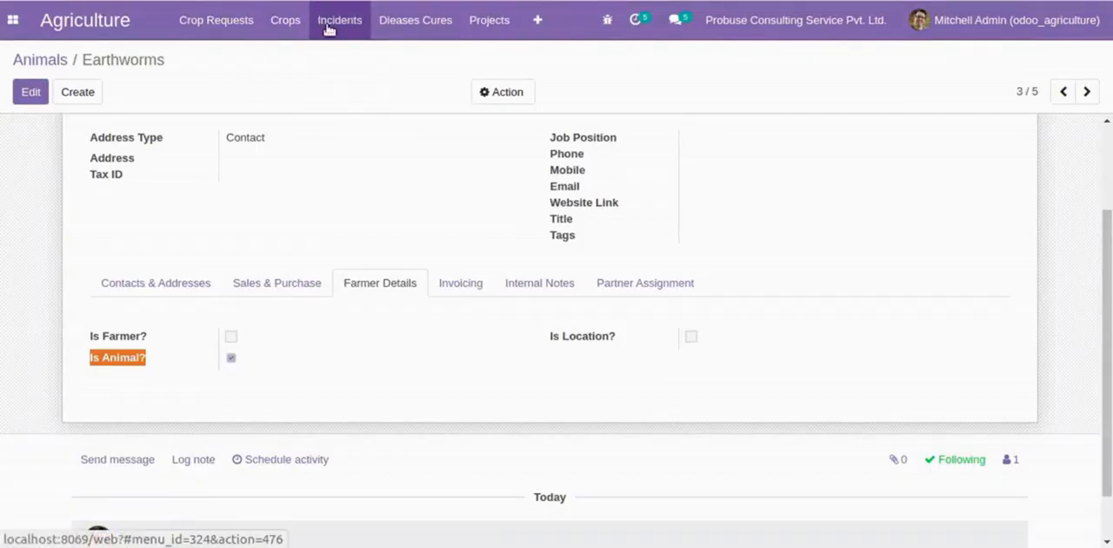
pyautogui.moveTo(534, 20)
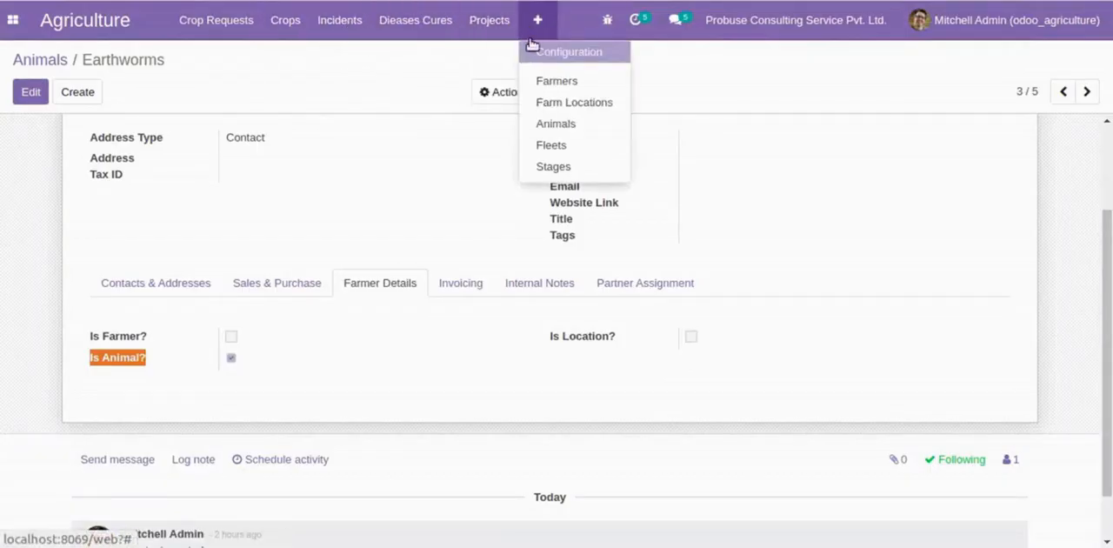
pyautogui.click(549, 145)
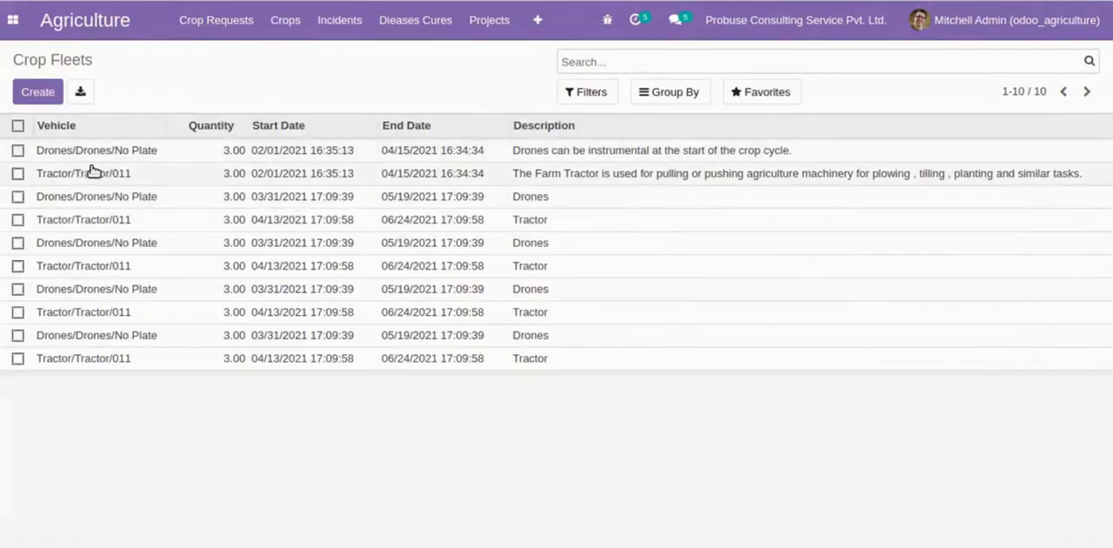
pyautogui.click(520, 156)
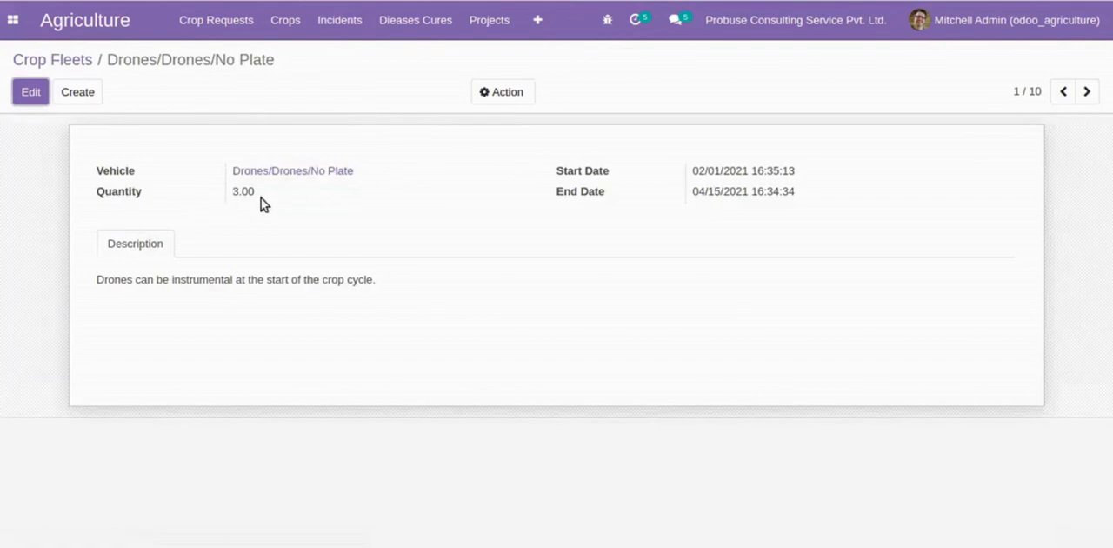
# - Review the description of the Drones fleet, and go on to the next fleet record, Tractor/Tractor/011, to read its description
pyautogui.moveTo(96, 280); pyautogui.dragTo(416, 289)
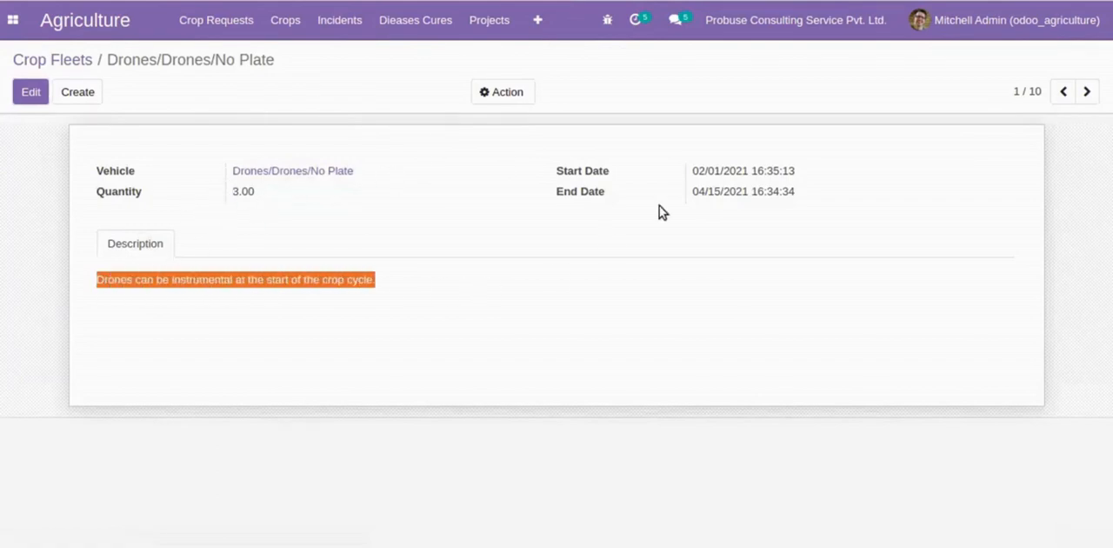
pyautogui.click(632, 330)
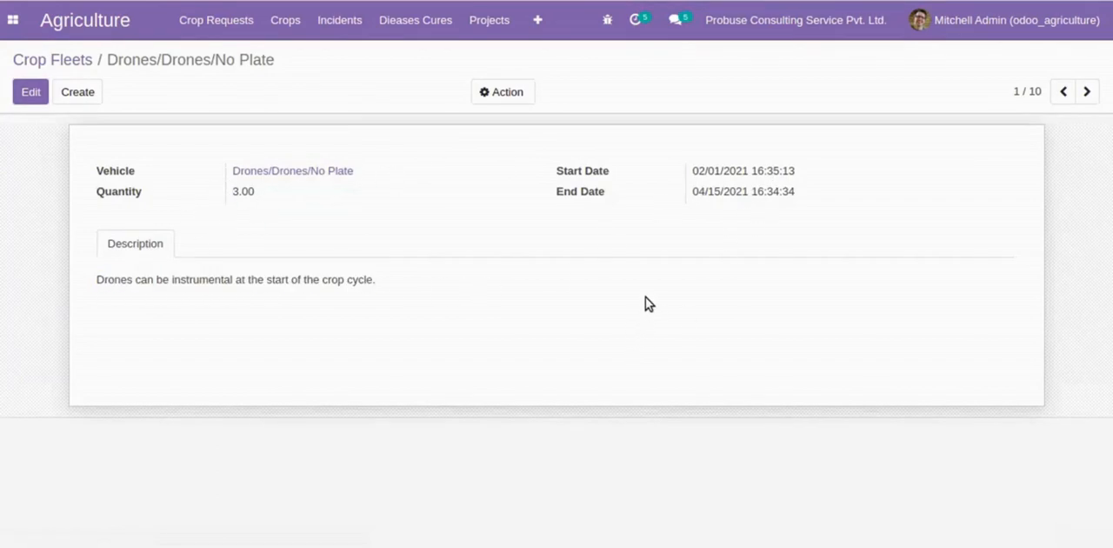
pyautogui.click(1089, 93)
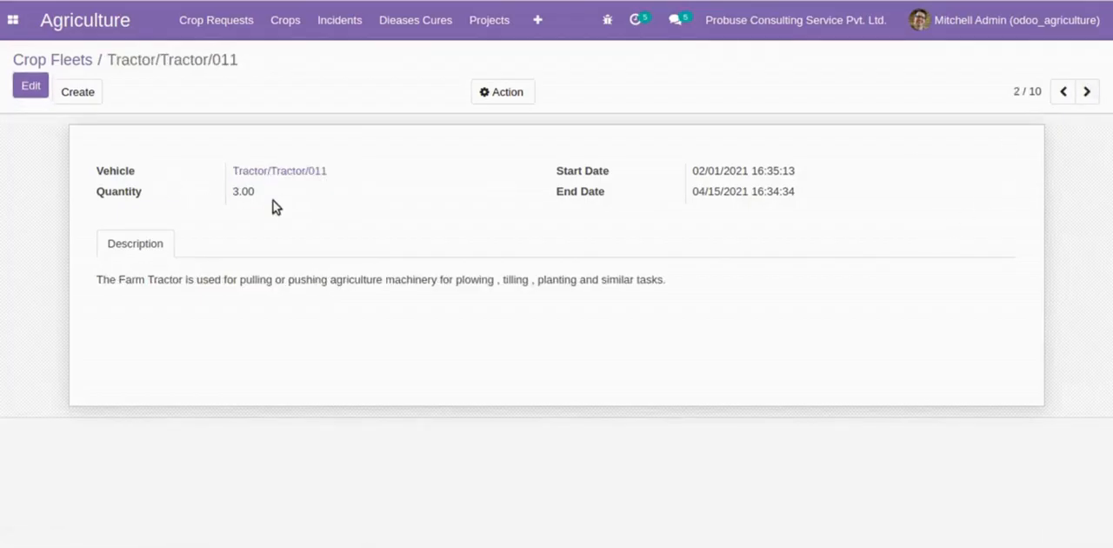
pyautogui.moveTo(95, 280); pyautogui.dragTo(675, 284)
pyautogui.click(675, 282)
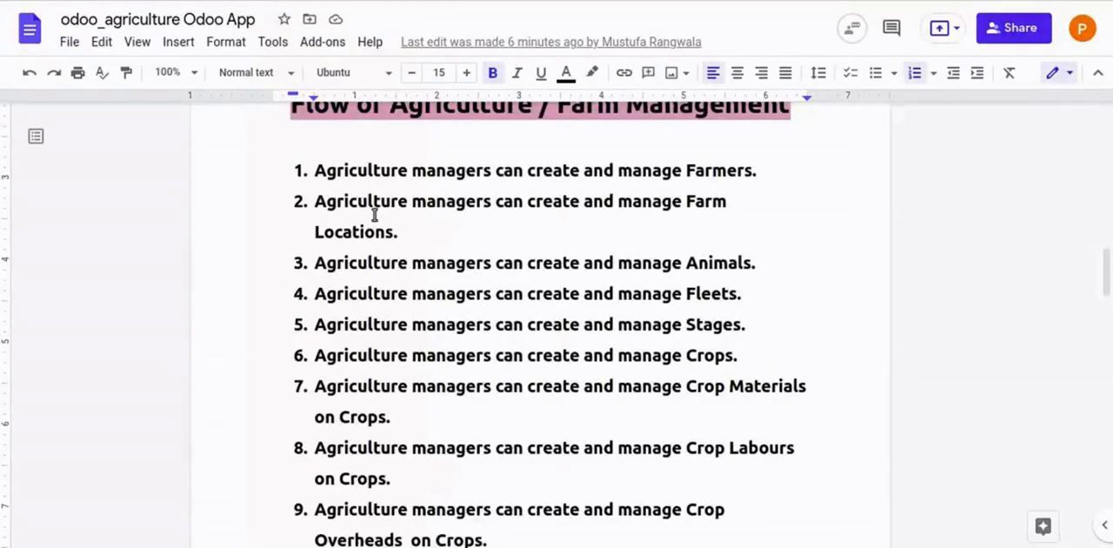
# - Read flow item 5 on Stages in the Google Docs document, and open the New stage in Odoo
pyautogui.scroll(-2, 374, 213)
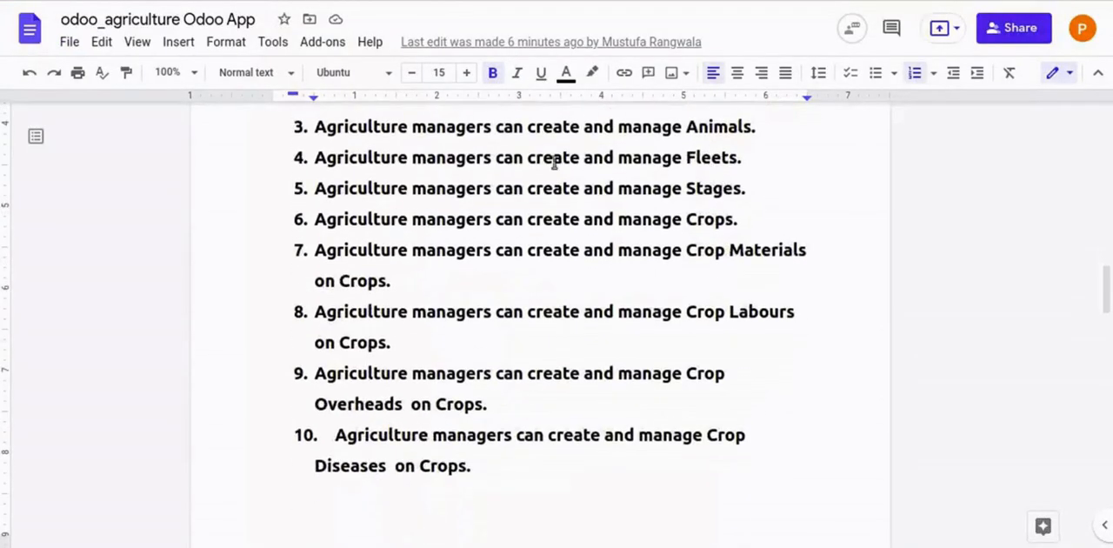
pyautogui.moveTo(323, 190); pyautogui.dragTo(356, 197)
pyautogui.doubleClick(722, 188)
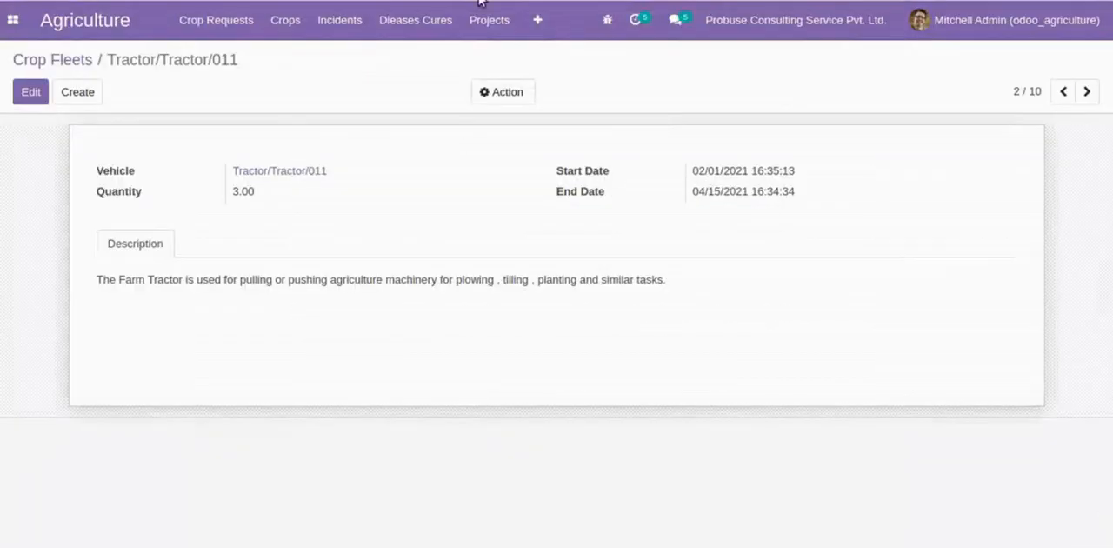
pyautogui.click(537, 19)
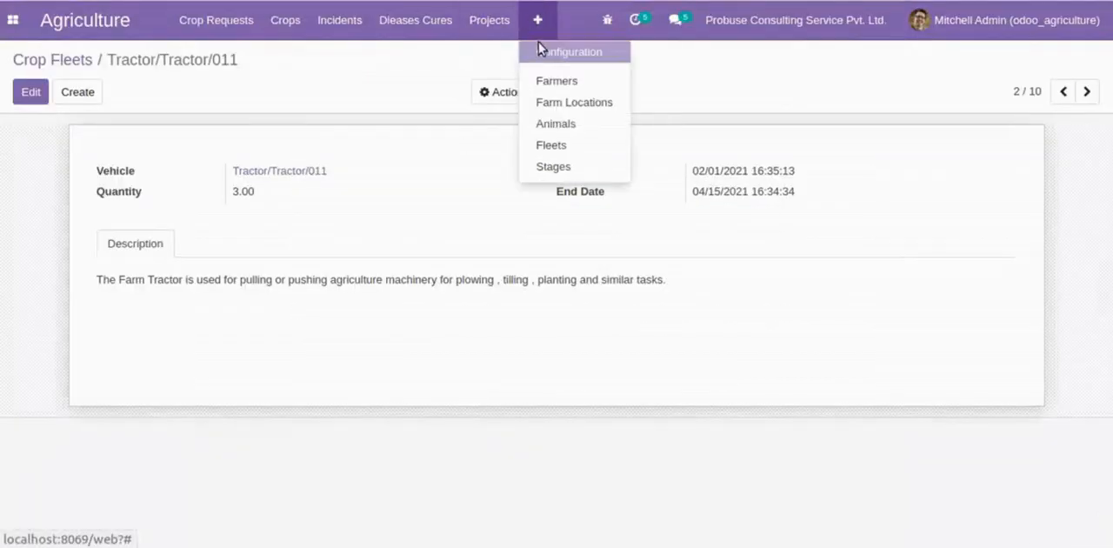
pyautogui.click(549, 168)
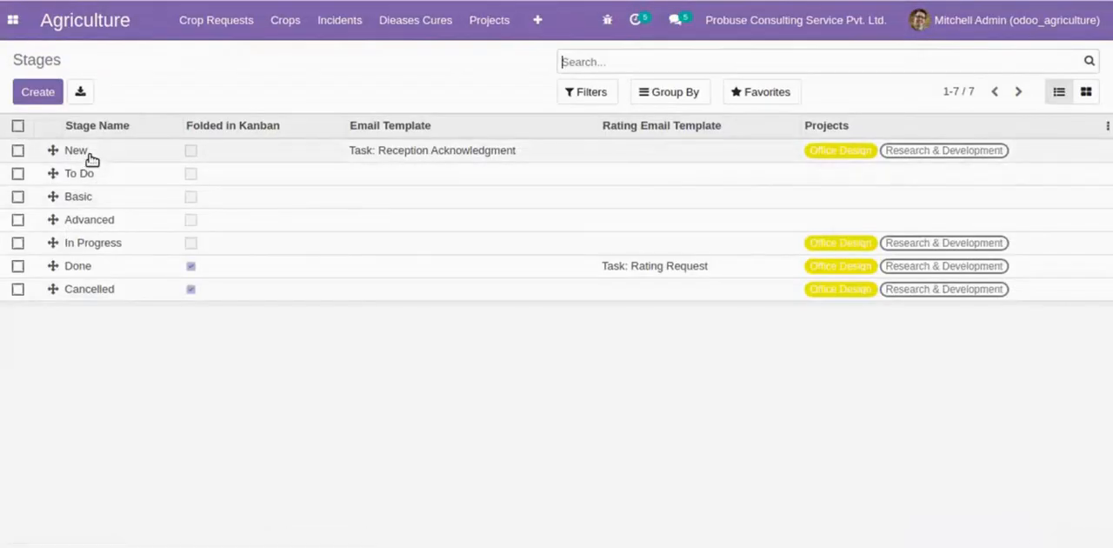
pyautogui.click(87, 154)
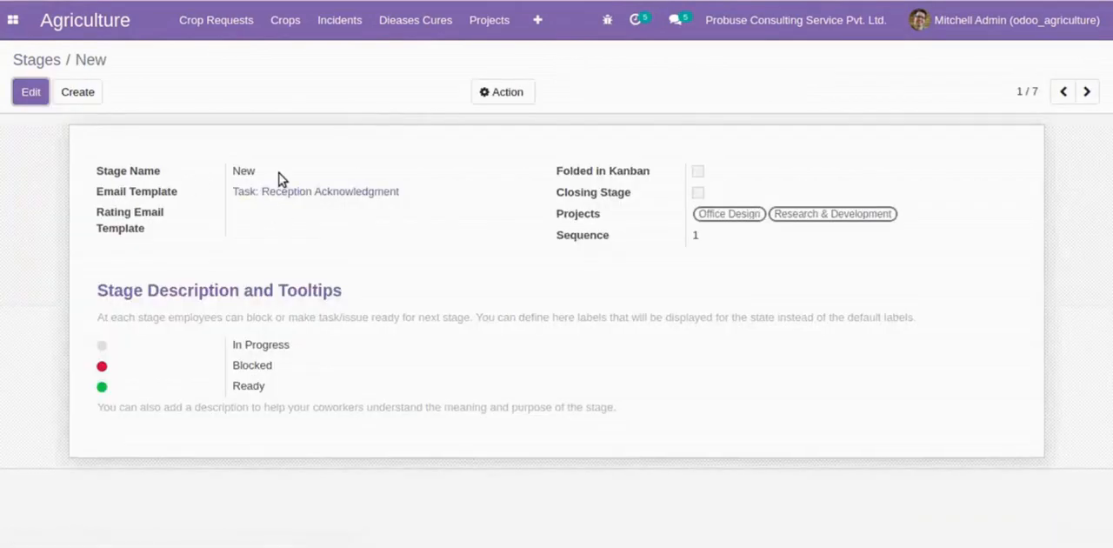
# - Browse through the stage records from New past To Do and Advanced, and return to the Stages overview
pyautogui.click(1065, 92)
pyautogui.click(1084, 91)
pyautogui.click(1084, 91)
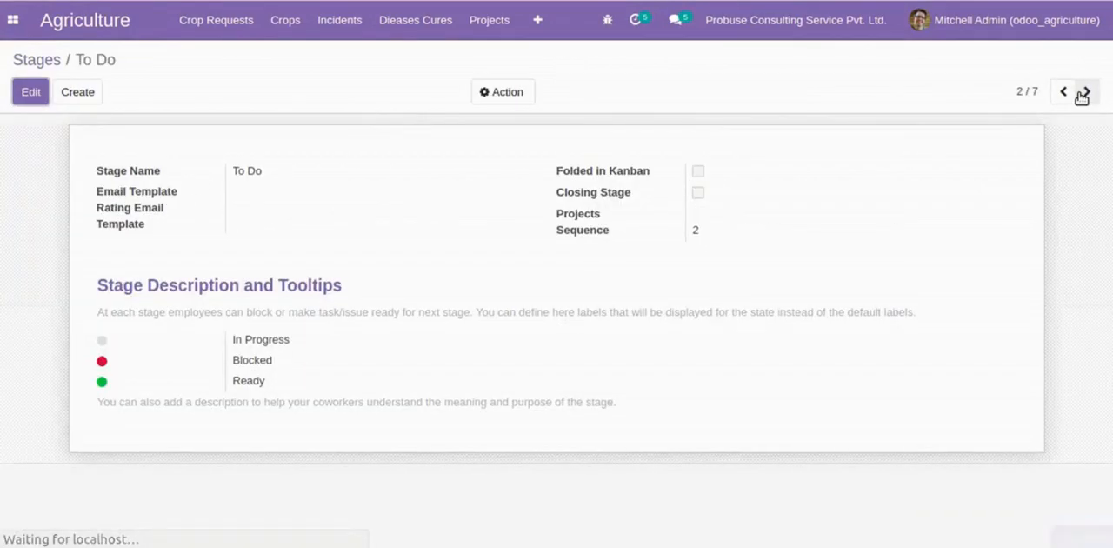
pyautogui.click(1085, 91)
pyautogui.click(1084, 91)
pyautogui.click(1085, 91)
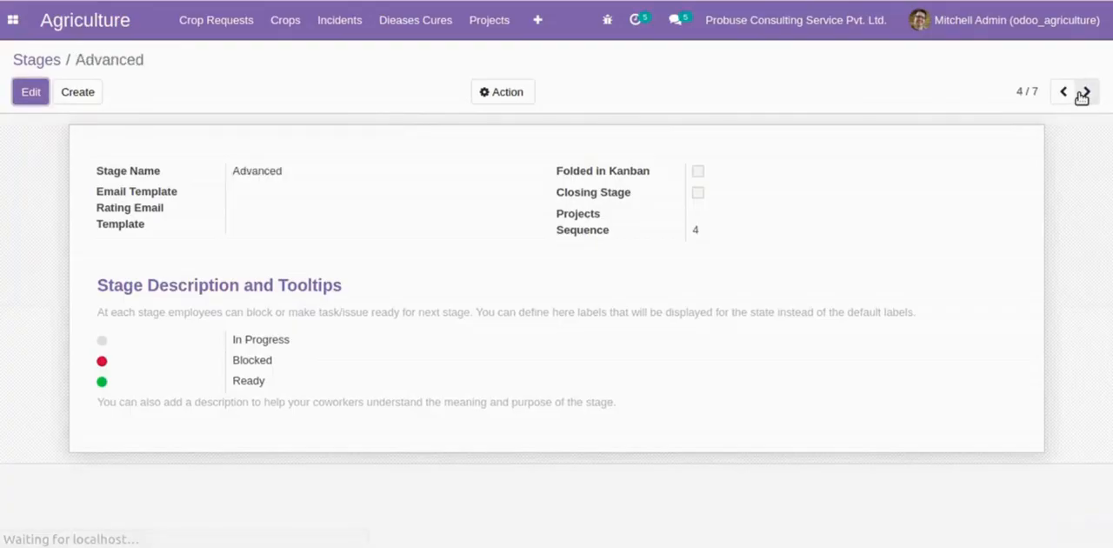
pyautogui.click(47, 59)
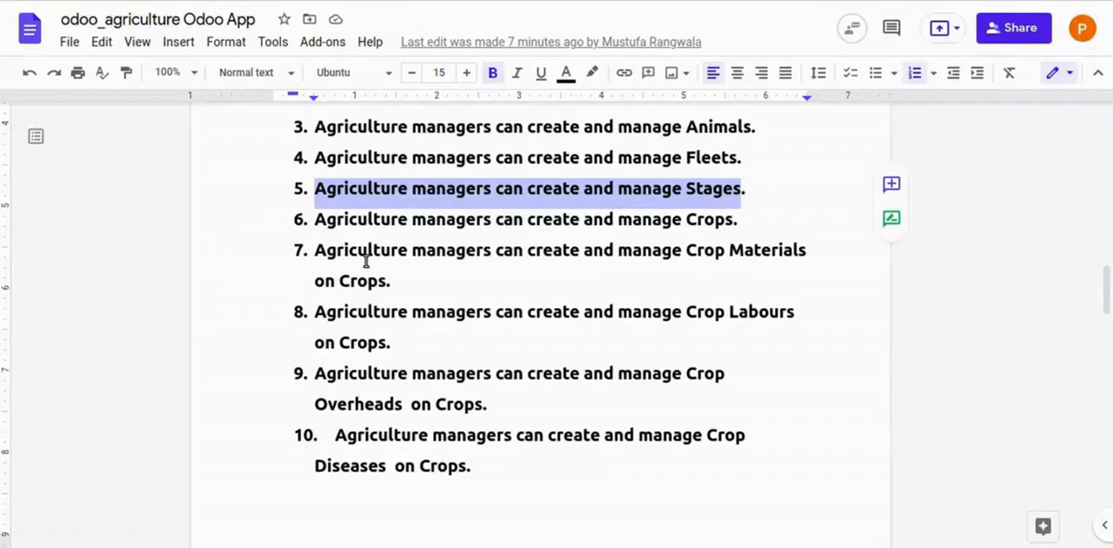
# - Switch to the Google Docs document and read flow item 6 on creating and managing Crops
pyautogui.doubleClick(322, 221)
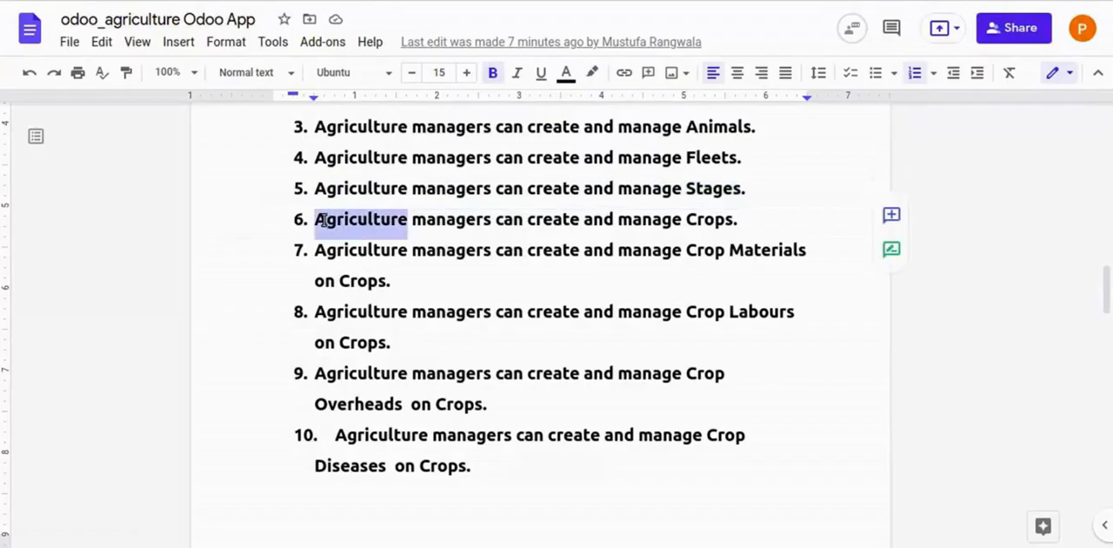
pyautogui.moveTo(414, 221); pyautogui.dragTo(366, 215)
pyautogui.doubleClick(708, 219)
pyautogui.doubleClick(366, 216)
pyautogui.moveTo(400, 220)
pyautogui.mouseDown()
pyautogui.moveTo(726, 220)
pyautogui.moveTo(403, 219)
pyautogui.mouseUp()
pyautogui.click(726, 219)
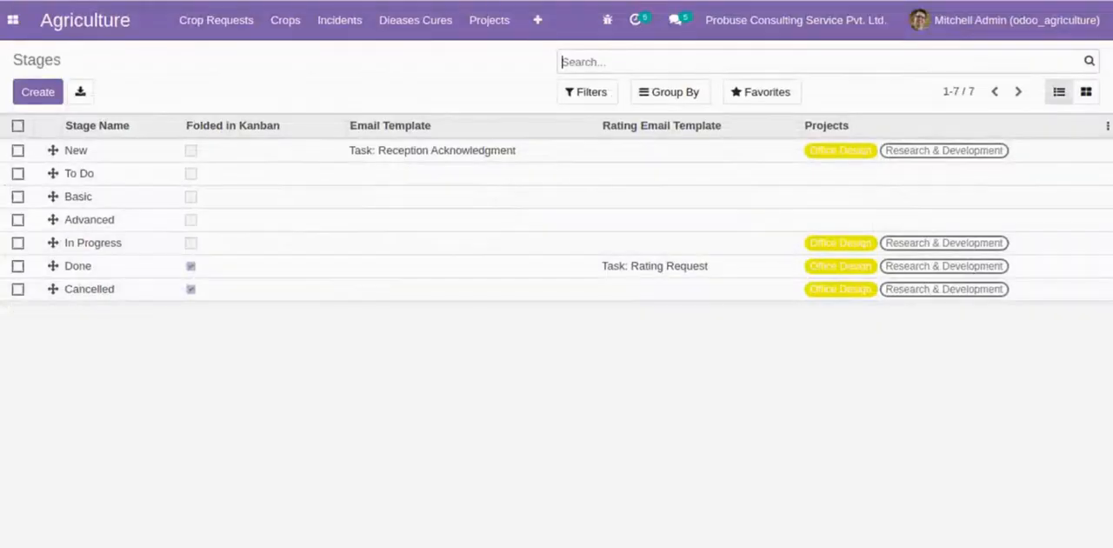
# - Switch to Odoo, show the Crops overview, and open the Wheat crop
pyautogui.click(538, 19)
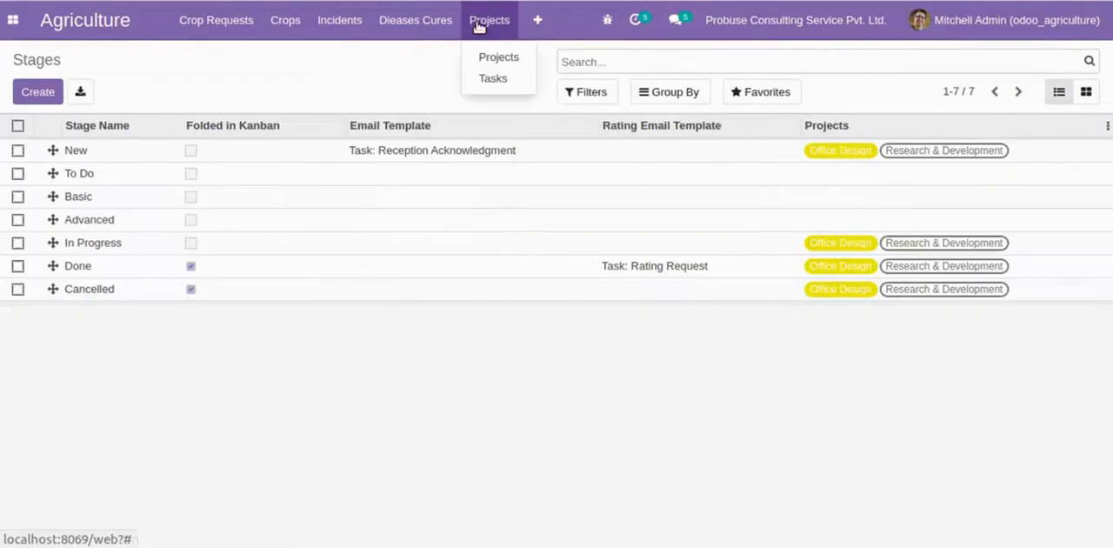
pyautogui.moveTo(272, 24)
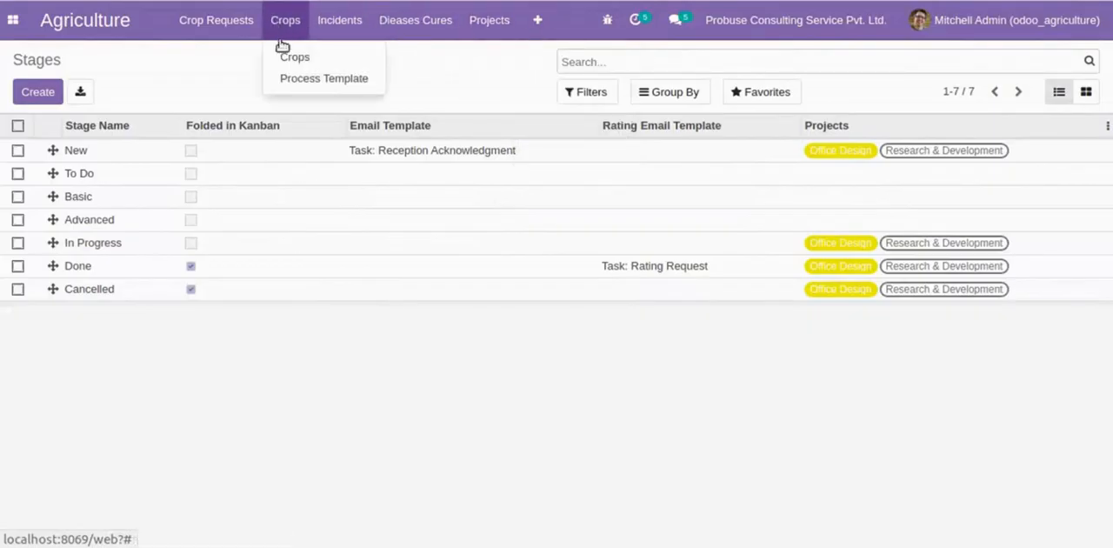
pyautogui.click(284, 54)
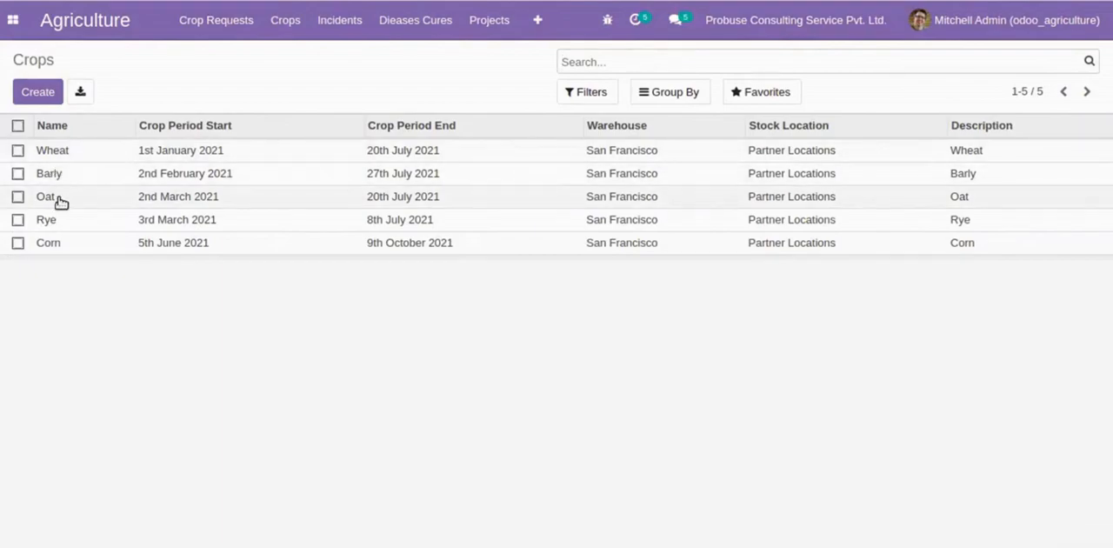
pyautogui.click(329, 148)
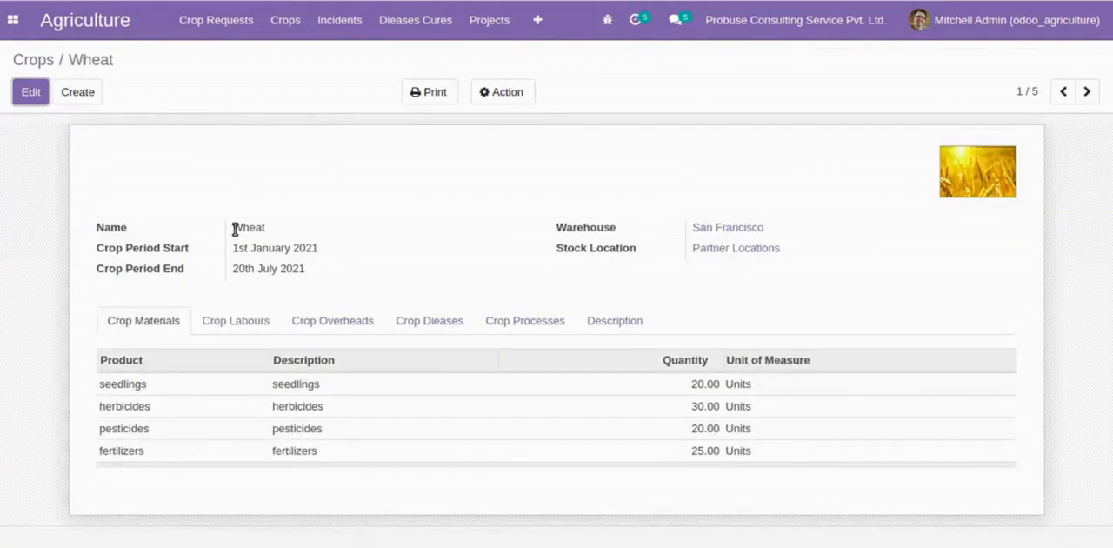
# - Review the name and the crop period start and end dates of the Wheat crop
pyautogui.moveTo(235, 229); pyautogui.dragTo(325, 249)
pyautogui.click(264, 229)
pyautogui.click(326, 248)
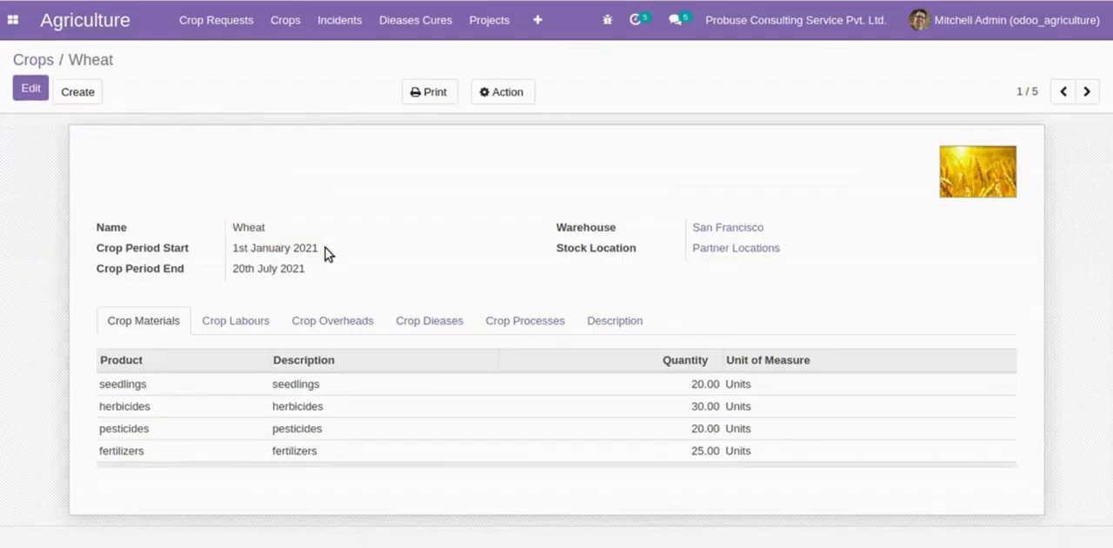
pyautogui.moveTo(229, 270); pyautogui.dragTo(340, 280)
pyautogui.click(340, 280)
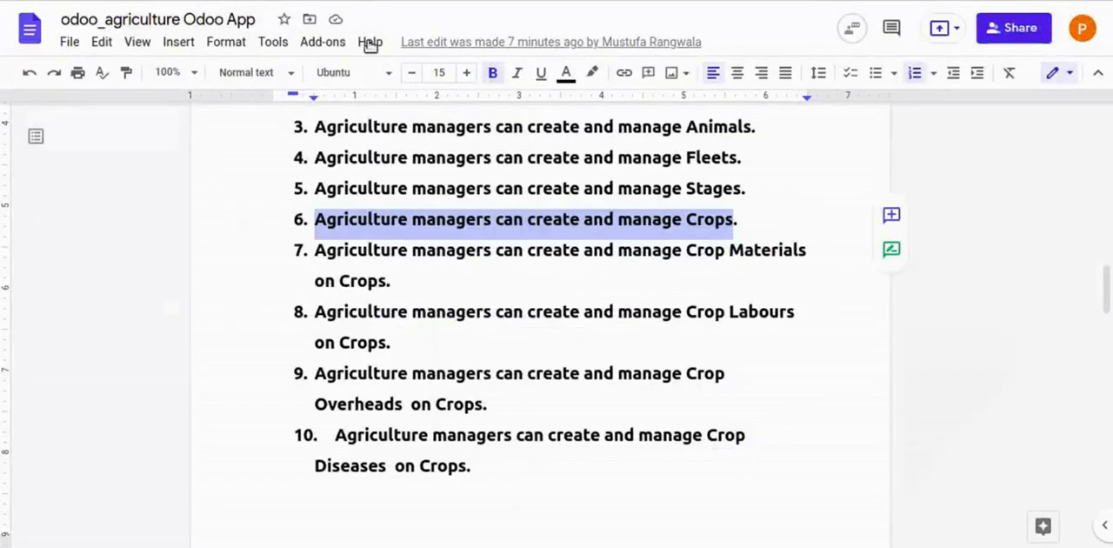
# - Read flow item 7 on Crop Materials in the Google Docs document, and review the Wheat crop's materials in Odoo
pyautogui.tripleClick(657, 226)
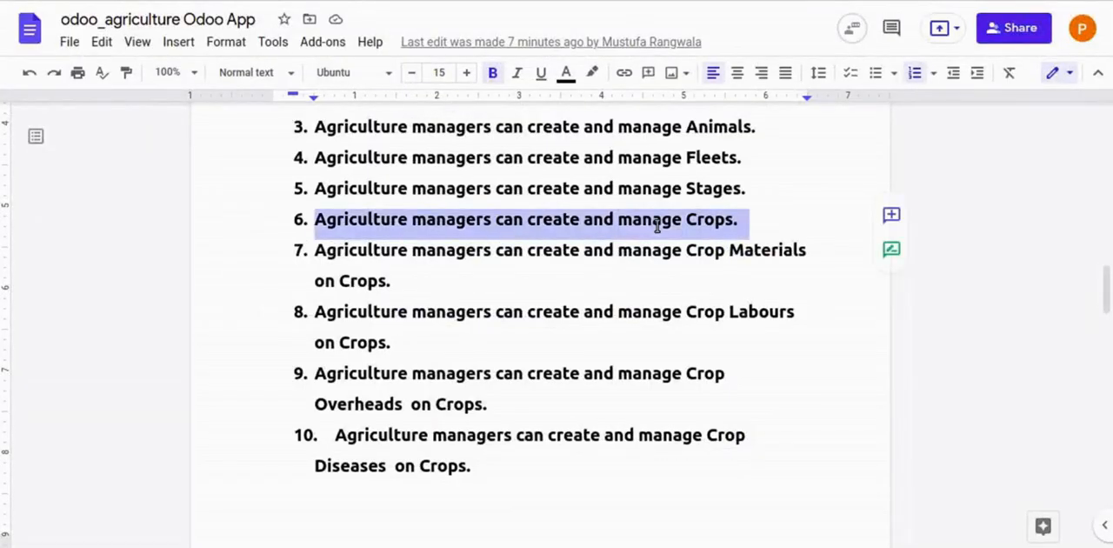
pyautogui.doubleClick(658, 227)
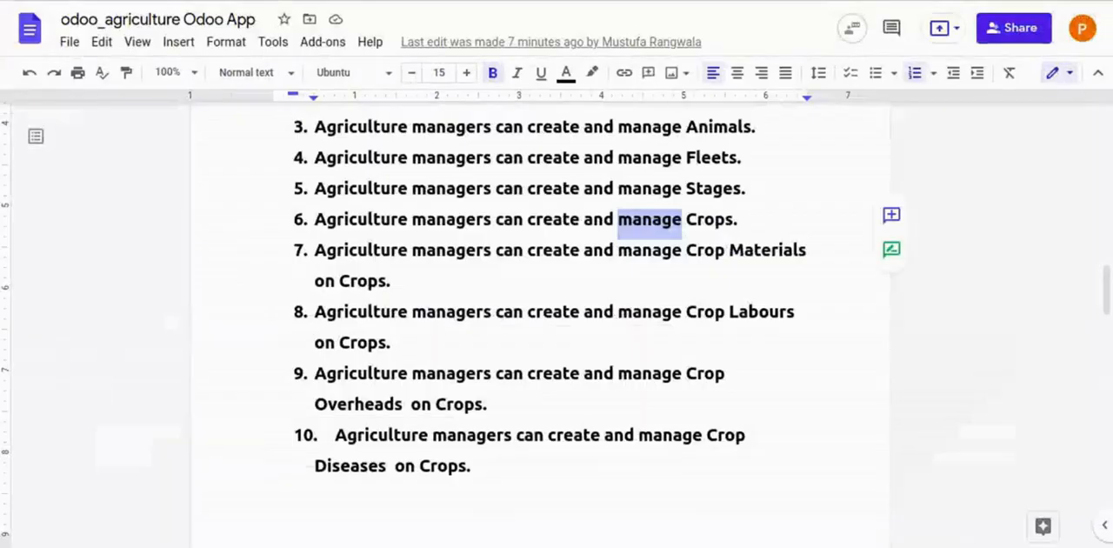
pyautogui.doubleClick(449, 286)
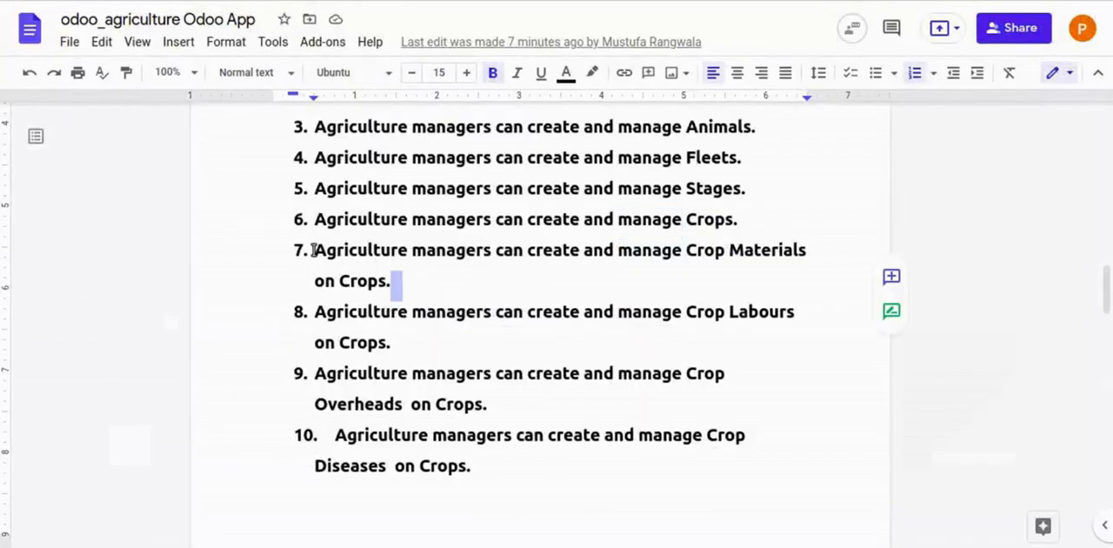
pyautogui.moveTo(313, 250); pyautogui.dragTo(740, 281)
pyautogui.click(742, 283)
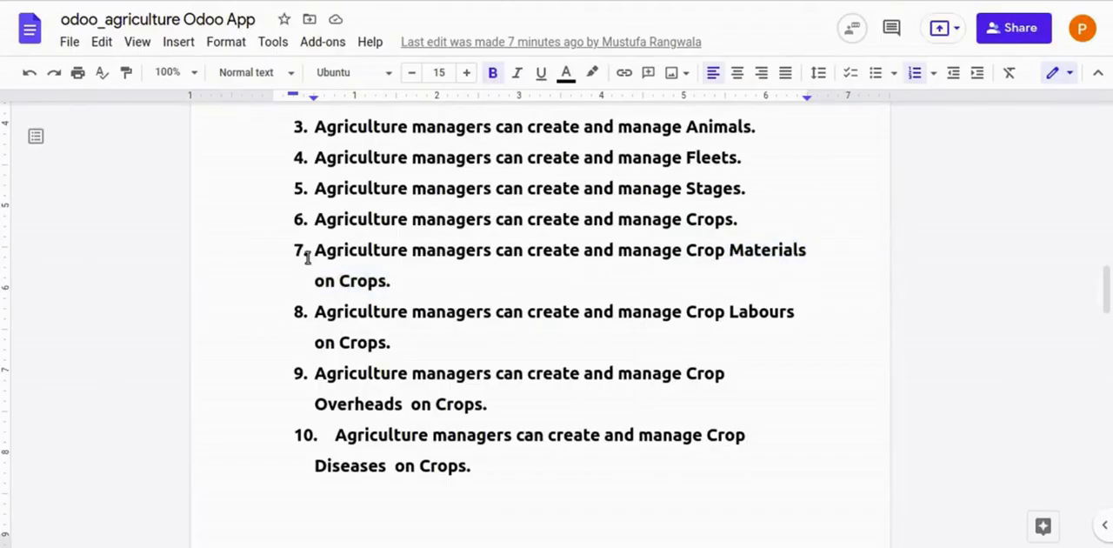
pyautogui.keyDown('shift'); pyautogui.click(405, 281); pyautogui.keyUp('shift')
pyautogui.click(405, 281)
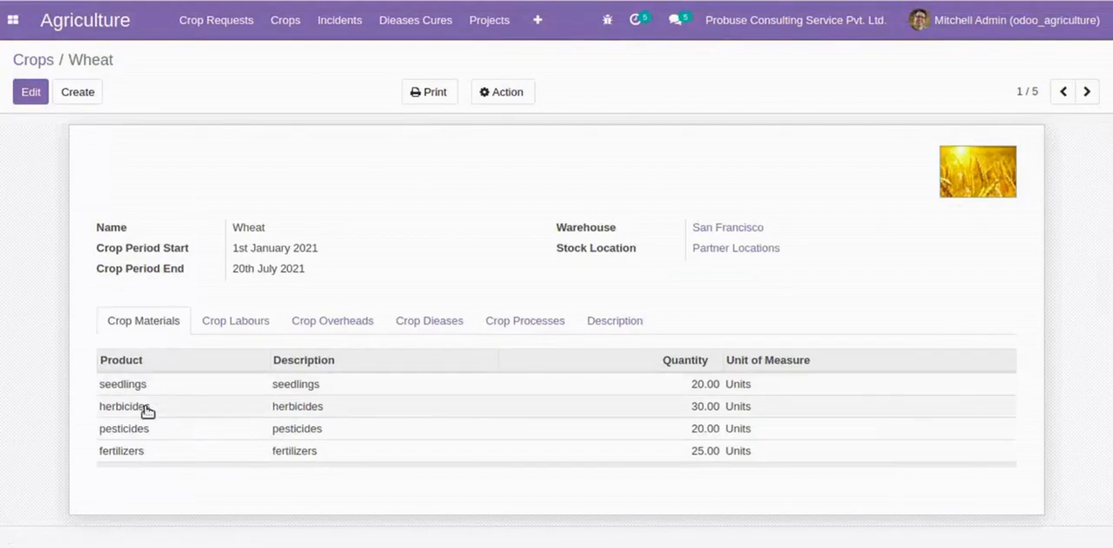
pyautogui.moveTo(136, 428)
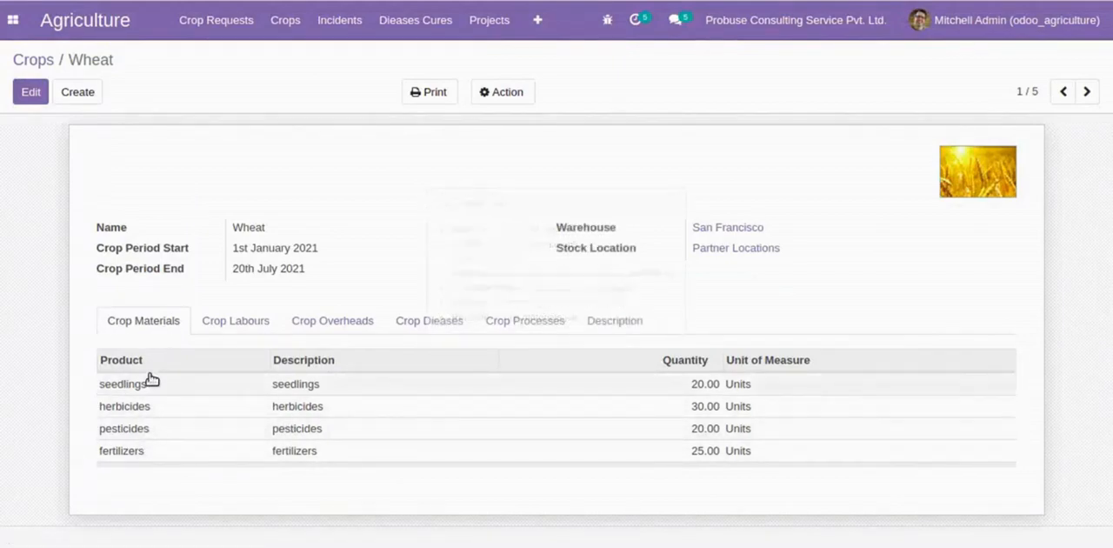
pyautogui.moveTo(139, 461)
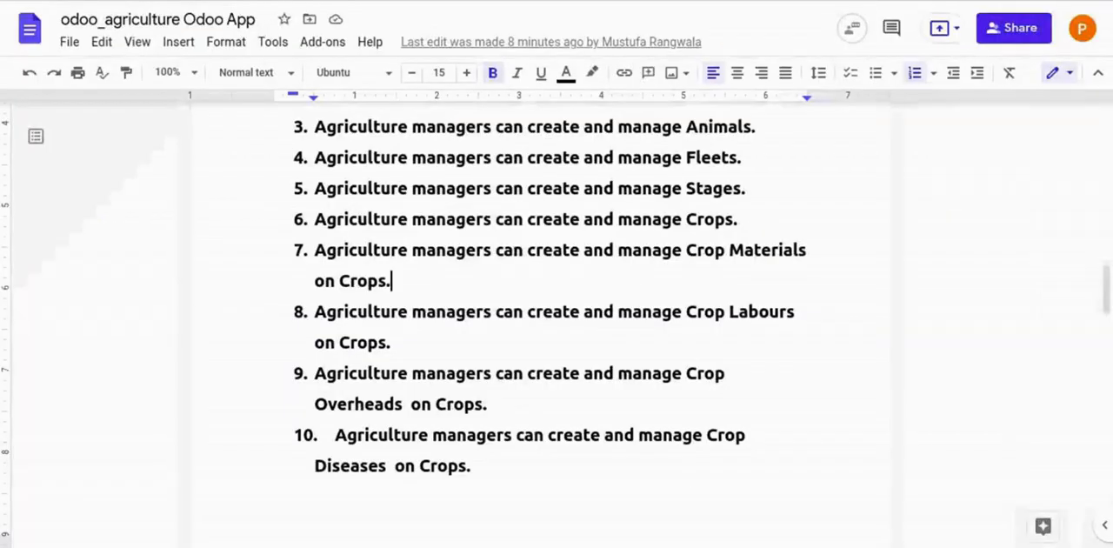
# - Read flow item 8 on Crop Labours in the Google Docs document, and view the Wheat crop's labours in Odoo
pyautogui.scroll(-2, 436, 165)
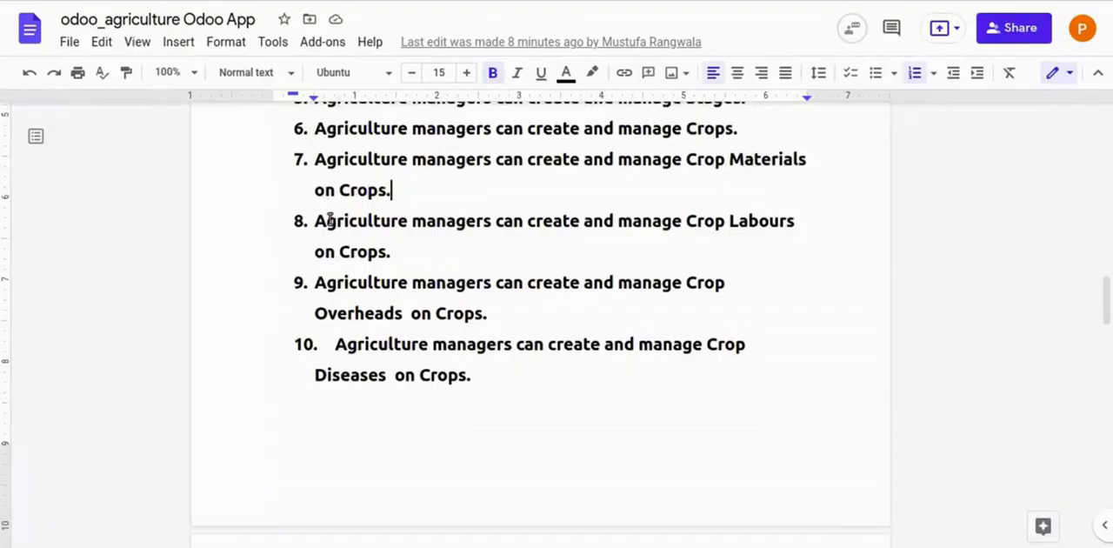
pyautogui.moveTo(315, 222); pyautogui.dragTo(800, 248)
pyautogui.click(738, 255)
pyautogui.moveTo(318, 223); pyautogui.dragTo(437, 259)
pyautogui.click(438, 259)
pyautogui.moveTo(313, 226); pyautogui.dragTo(400, 253)
pyautogui.click(420, 244)
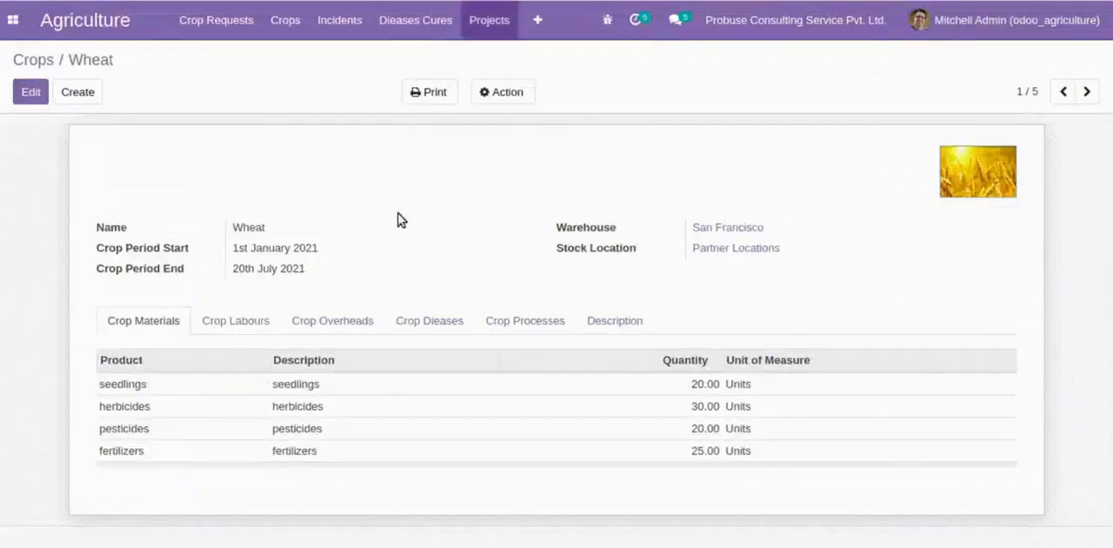
pyautogui.click(240, 325)
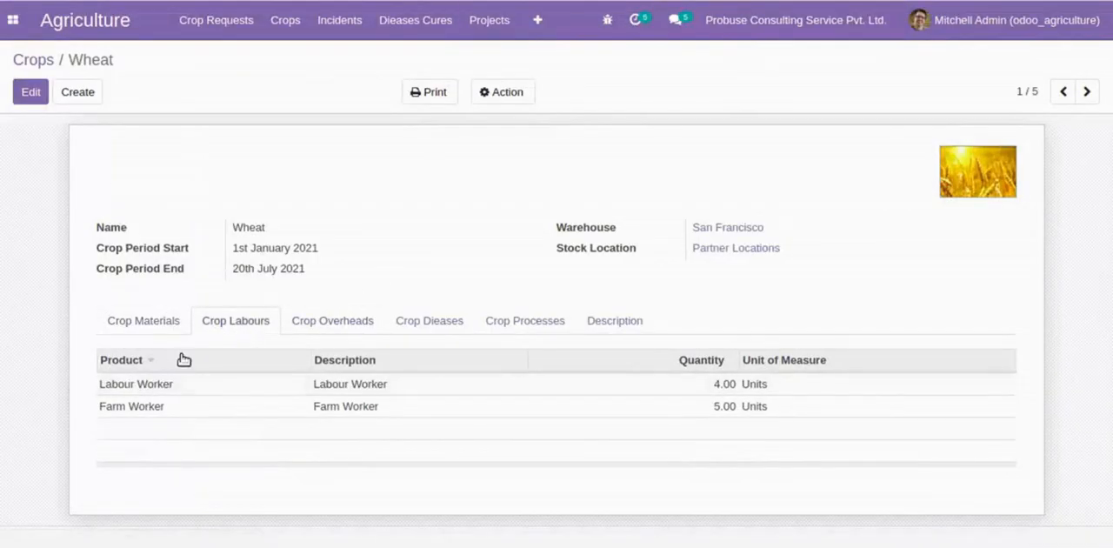
pyautogui.moveTo(753, 360)
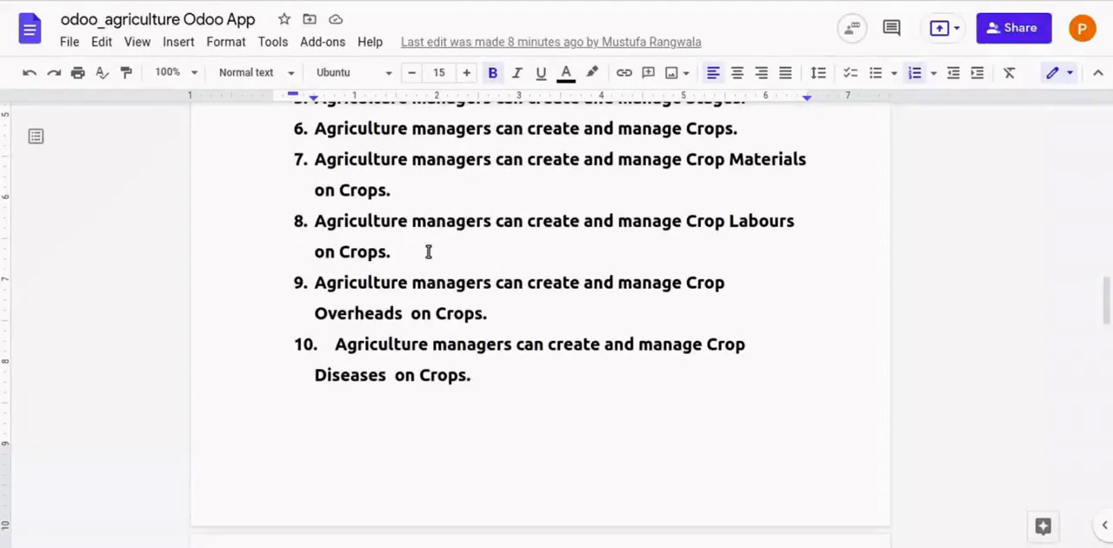
# - Switch to the Google Docs document and read flow item 9 on creating and managing Crop Overheads on Crops
pyautogui.click(428, 251)
pyautogui.scroll(-2, 422, 243)
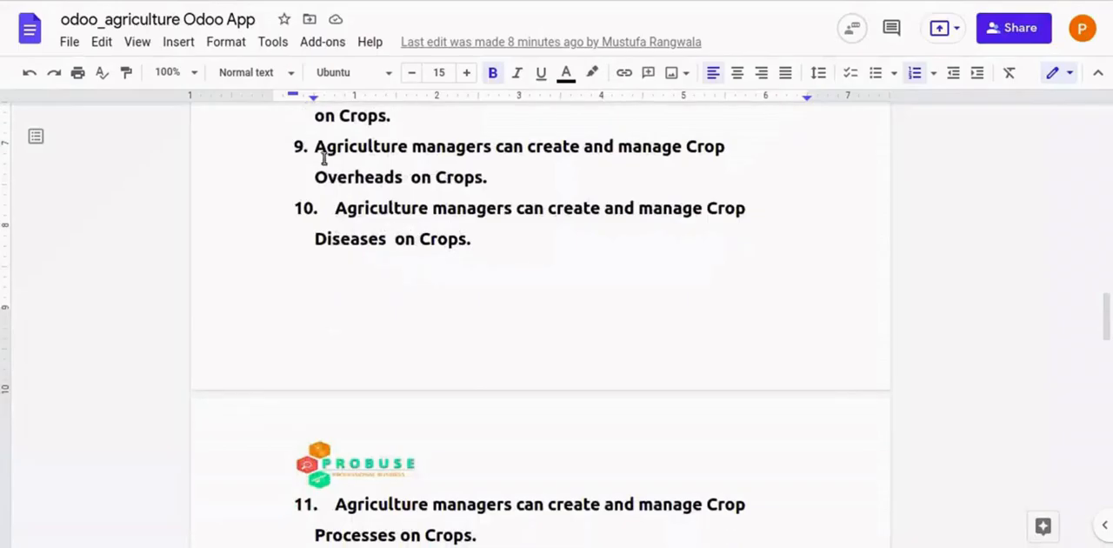
pyautogui.moveTo(313, 152); pyautogui.dragTo(551, 177)
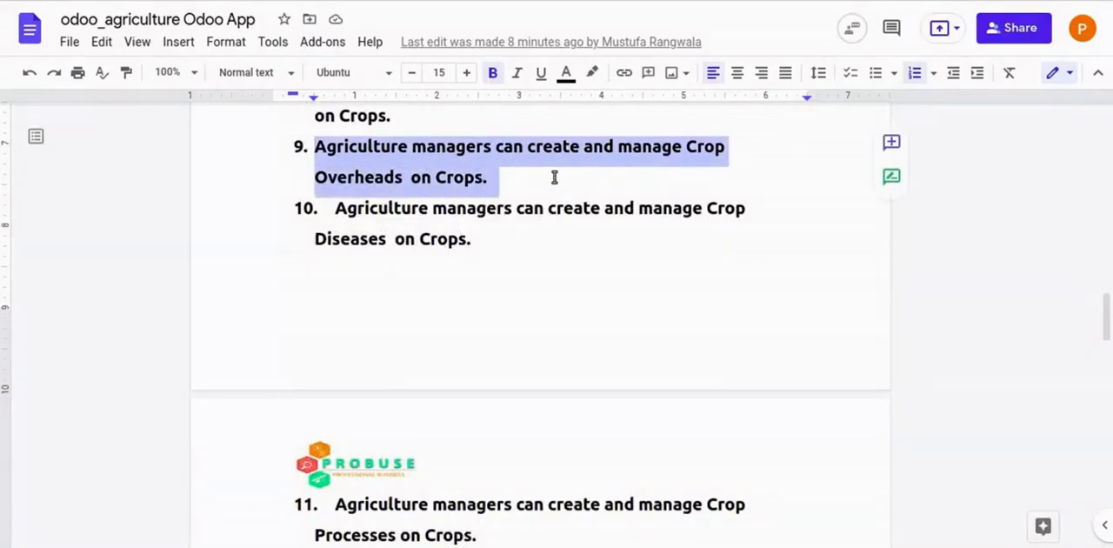
# - Delete the extra space between "Overheads" and "on Crops" in flow item 9
pyautogui.click(555, 176)
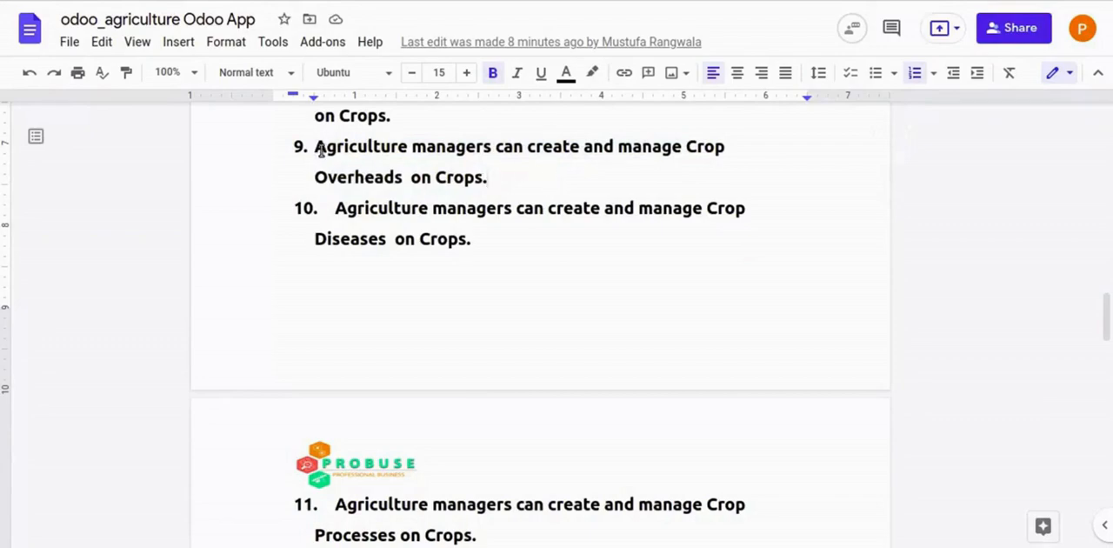
pyautogui.moveTo(336, 152); pyautogui.dragTo(728, 179)
pyautogui.click(576, 178)
pyautogui.press('BackSpace')
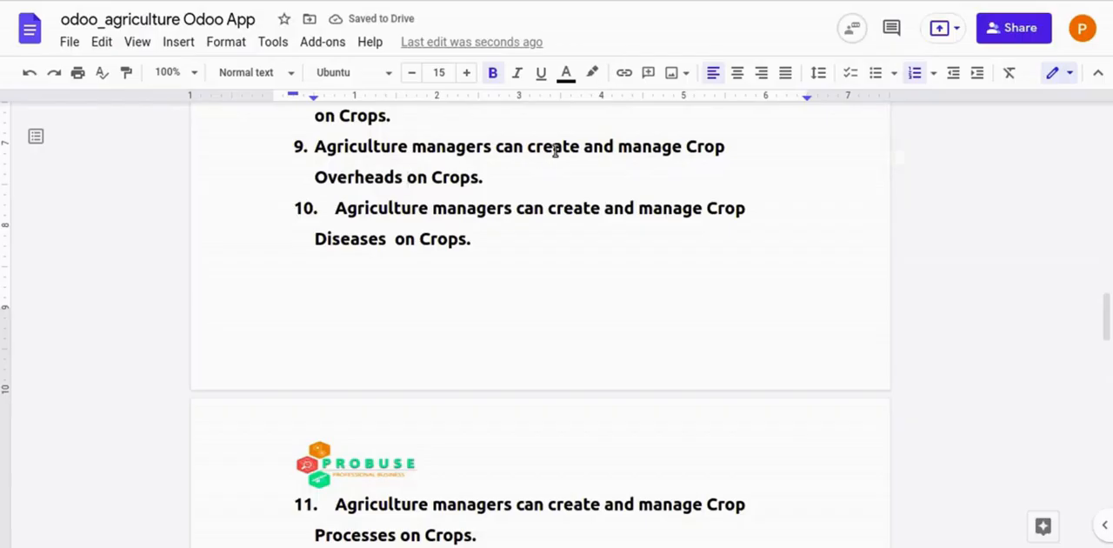
# - Reread flow item 9 on Crop Overheads, and view the Wheat crop's overheads in Odoo
pyautogui.moveTo(312, 151); pyautogui.dragTo(473, 176)
pyautogui.click(480, 176)
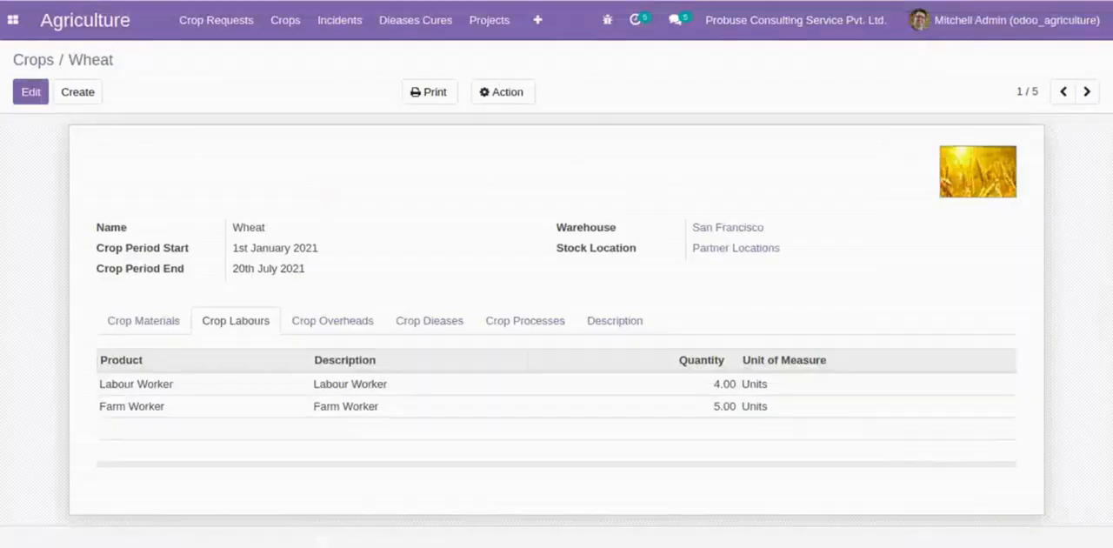
pyautogui.click(356, 320)
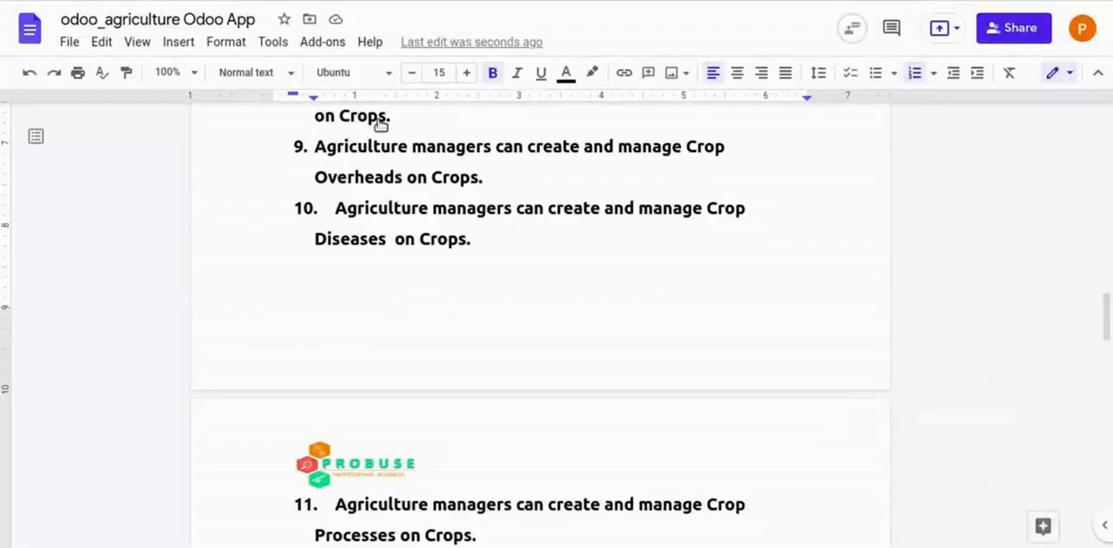
# - Read flow item 10 on Crop Diseases in the Google Docs document, and view the Wheat crop's diseases in Odoo
pyautogui.moveTo(336, 209); pyautogui.dragTo(647, 241)
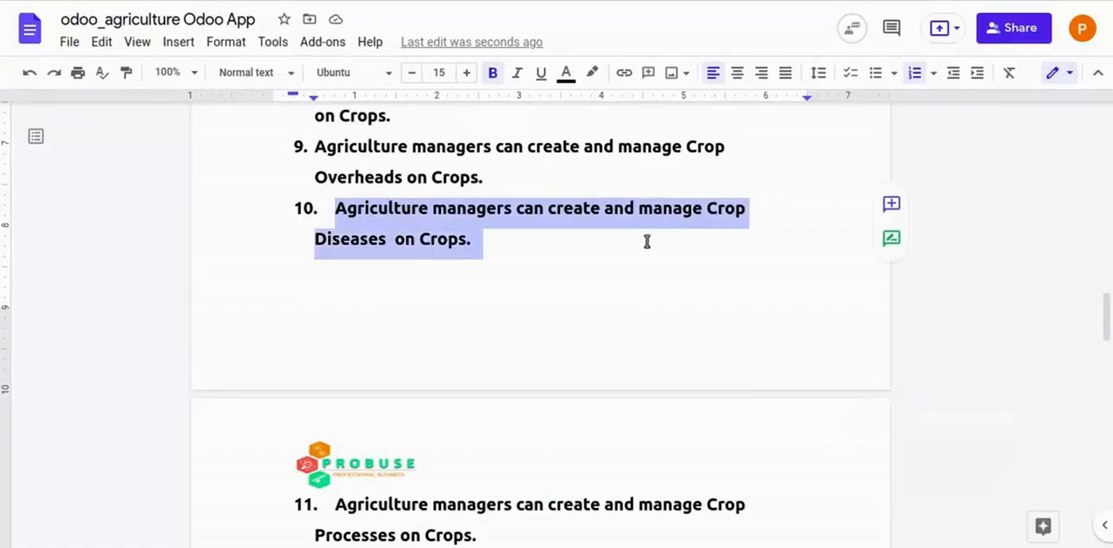
pyautogui.click(647, 241)
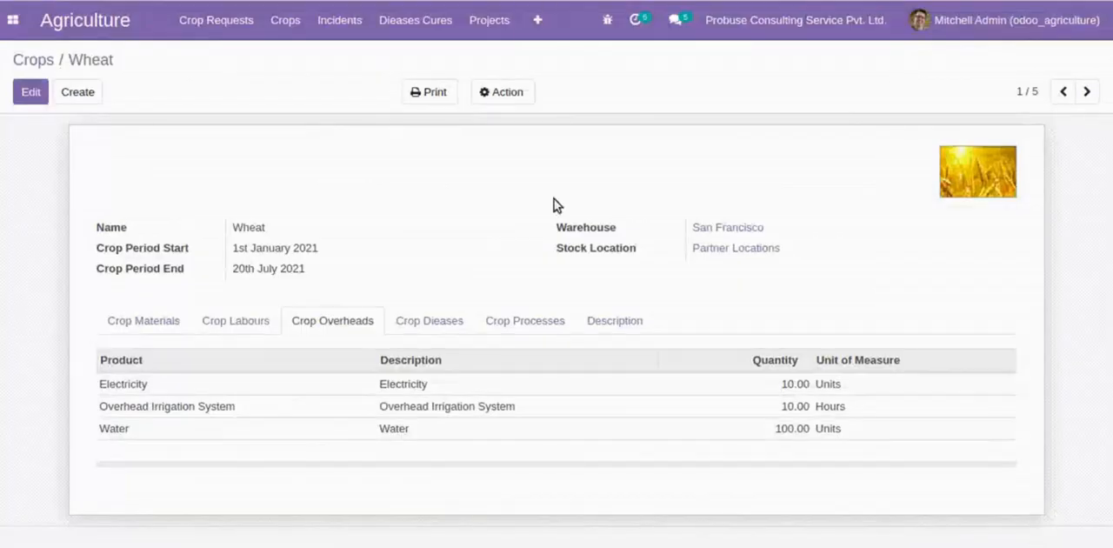
pyautogui.click(419, 326)
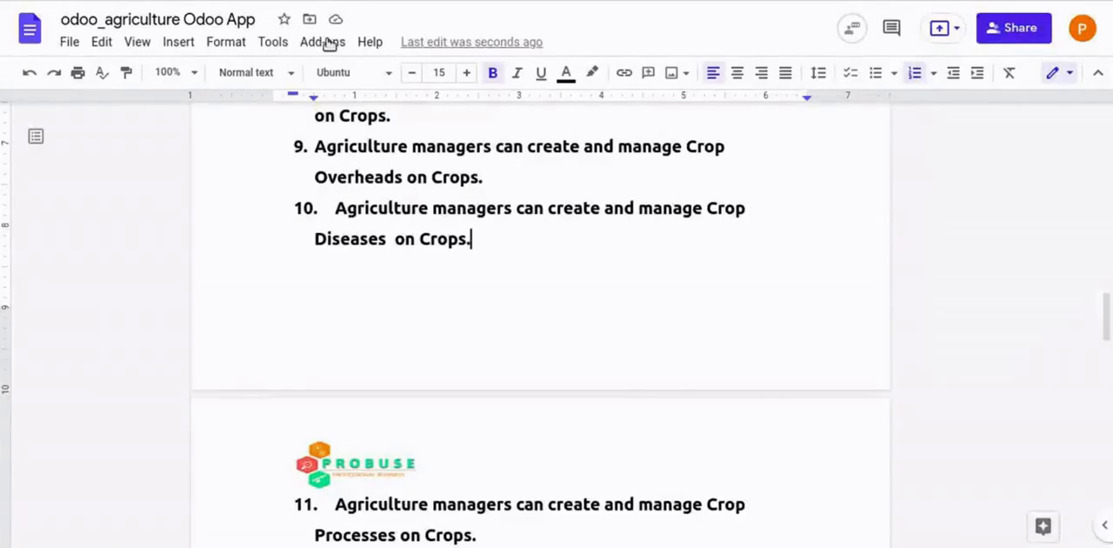
# - Read flow item 11 on Crop Processes in the Google Docs document, and view the Wheat crop's processes in Odoo
pyautogui.scroll(-5, 470, 325)
pyautogui.scroll(-1, 472, 327)
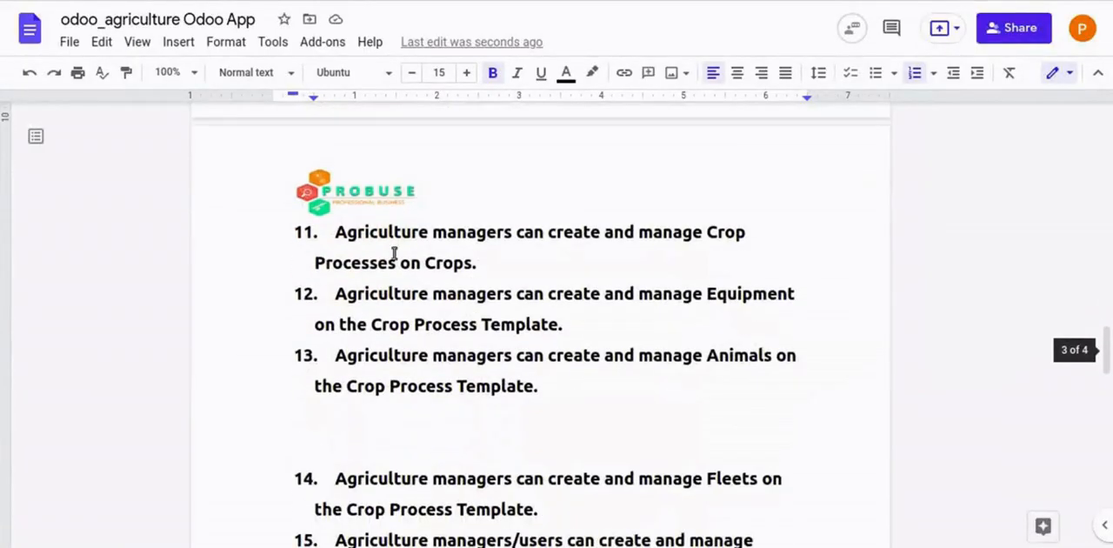
pyautogui.click(335, 237)
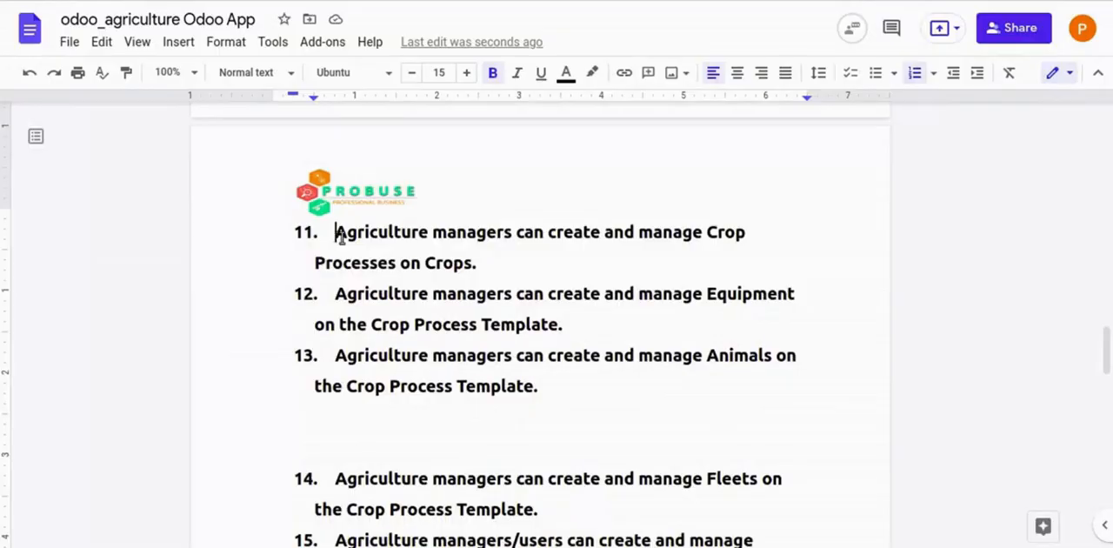
pyautogui.moveTo(340, 237); pyautogui.dragTo(763, 268)
pyautogui.click(744, 265)
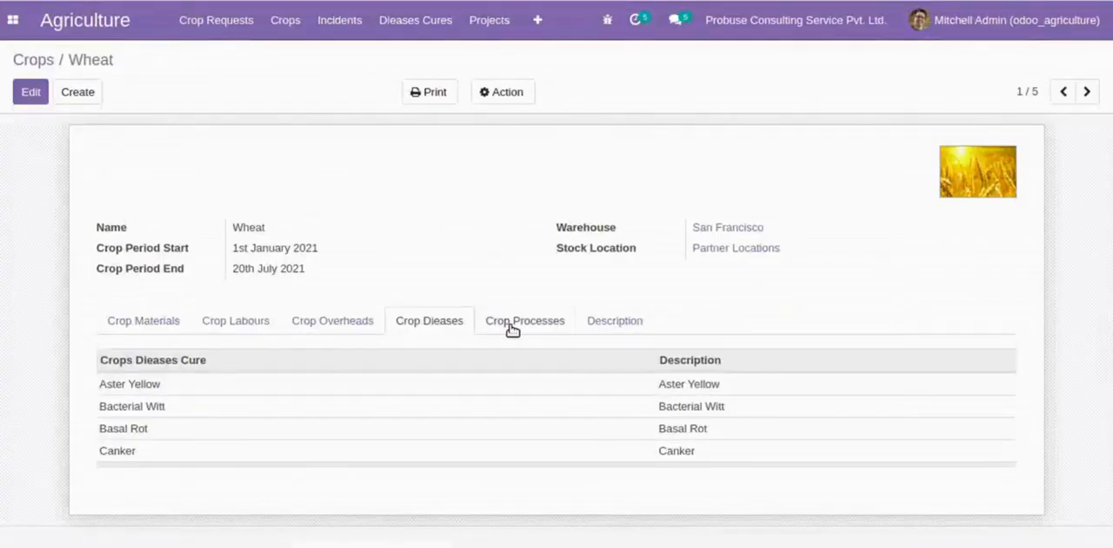
pyautogui.click(510, 324)
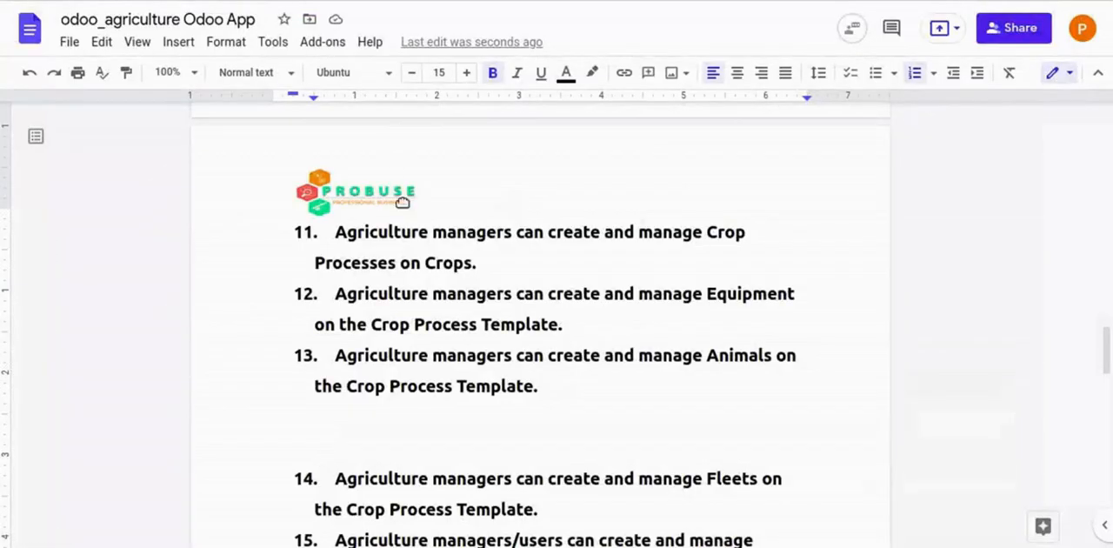
# - Read flow item 12 on Equipment in the Google Docs document, and open the crop process templates list in Odoo
pyautogui.moveTo(347, 294); pyautogui.dragTo(545, 328)
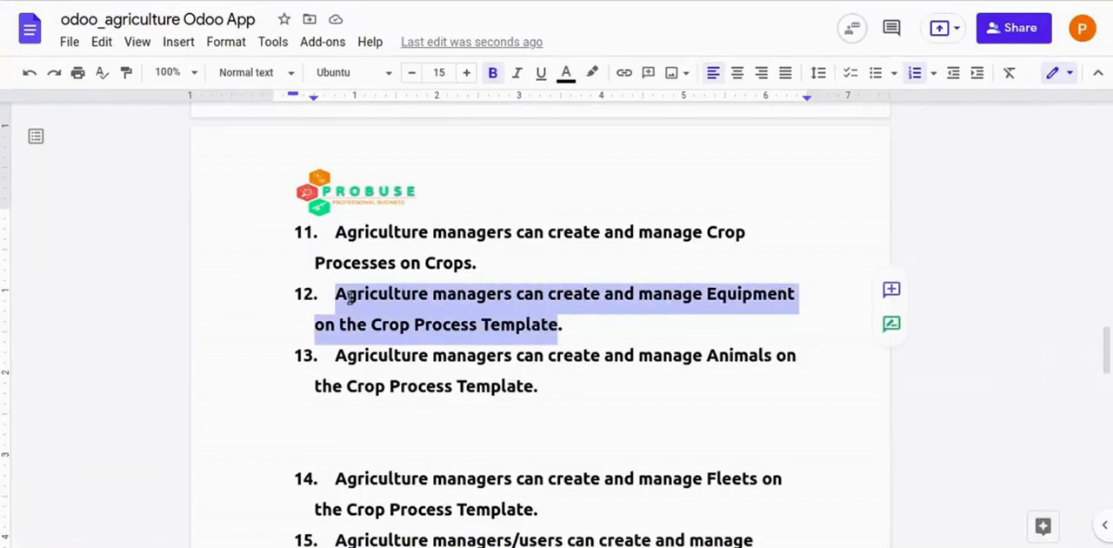
pyautogui.moveTo(348, 297); pyautogui.dragTo(527, 318)
pyautogui.click(532, 324)
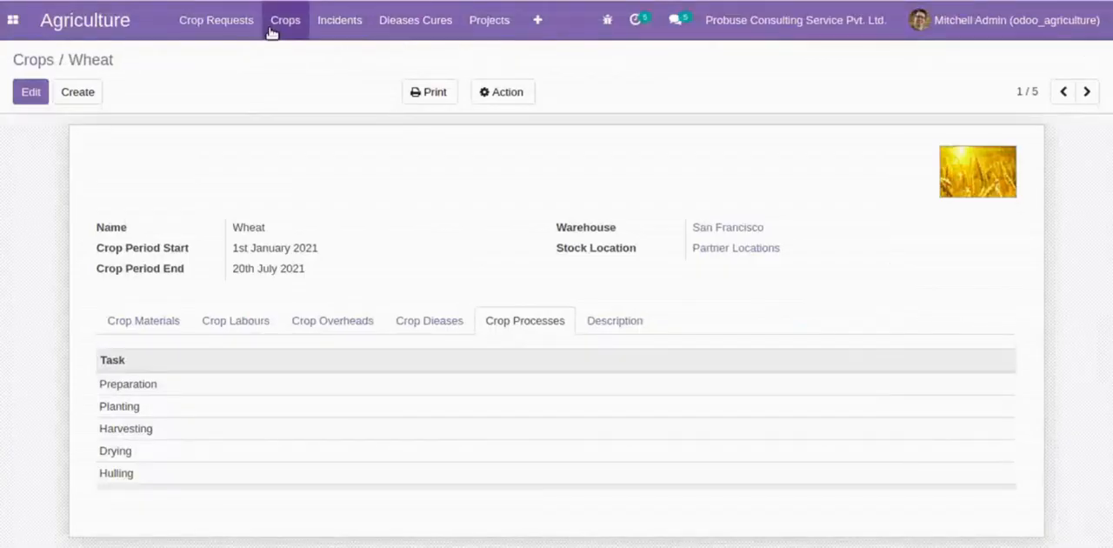
pyautogui.click(283, 24)
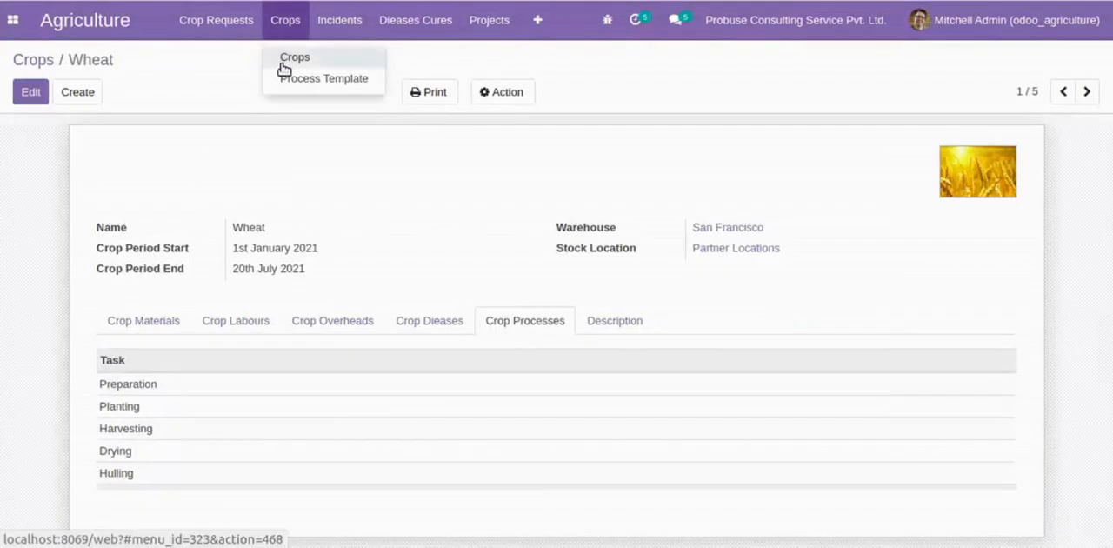
pyautogui.click(284, 77)
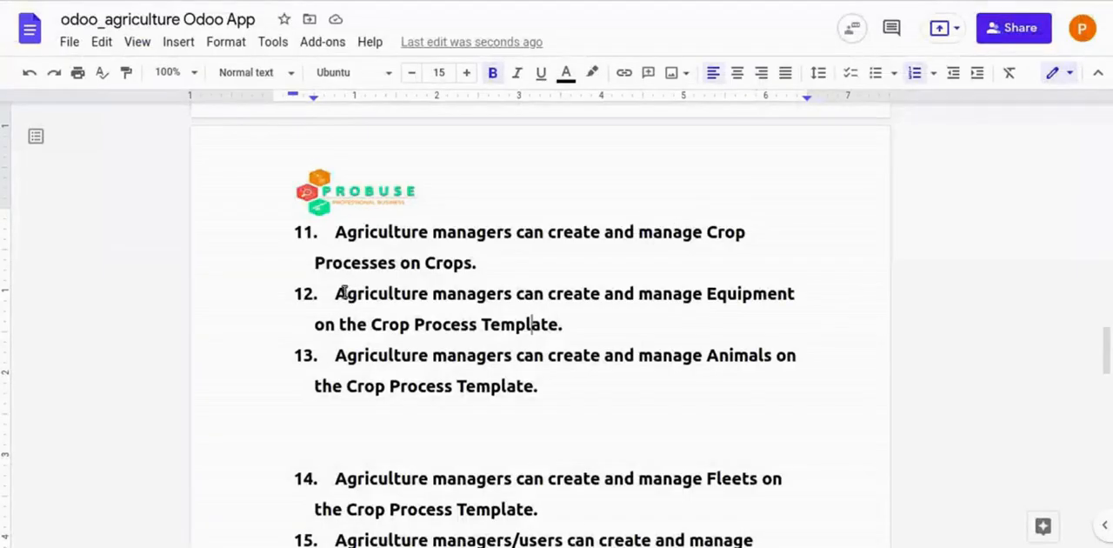
# - Reread flow item 12 in the Google Docs document, and open the Preparation process template in Odoo to review its equipment
pyautogui.moveTo(353, 296); pyautogui.dragTo(720, 325)
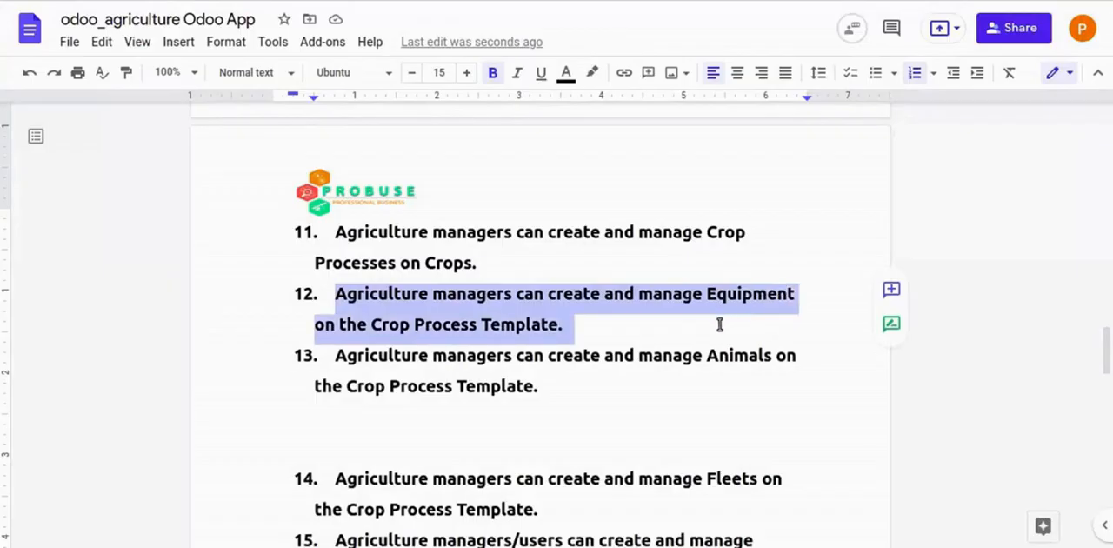
pyautogui.click(679, 329)
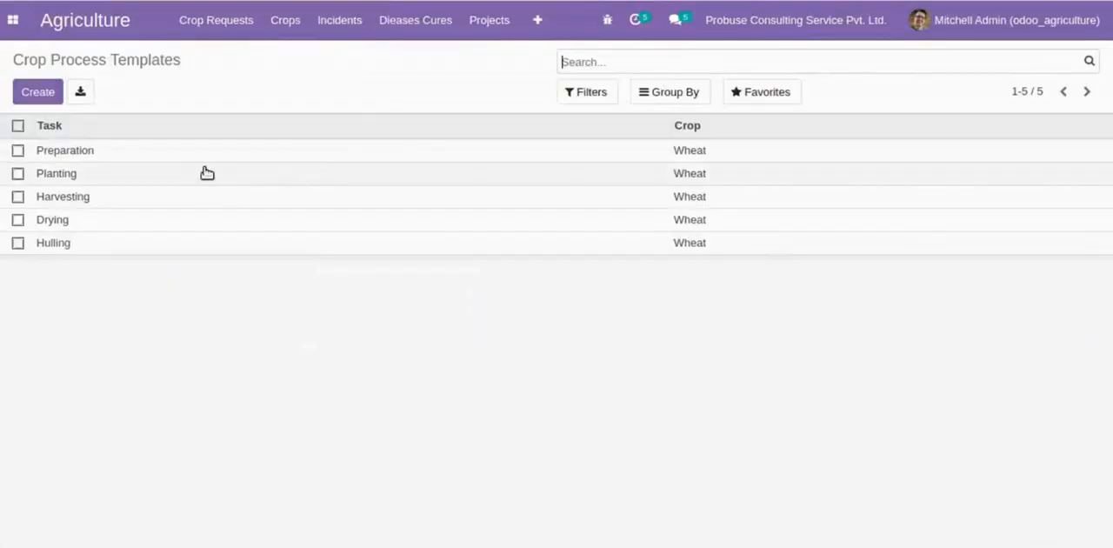
pyautogui.click(192, 152)
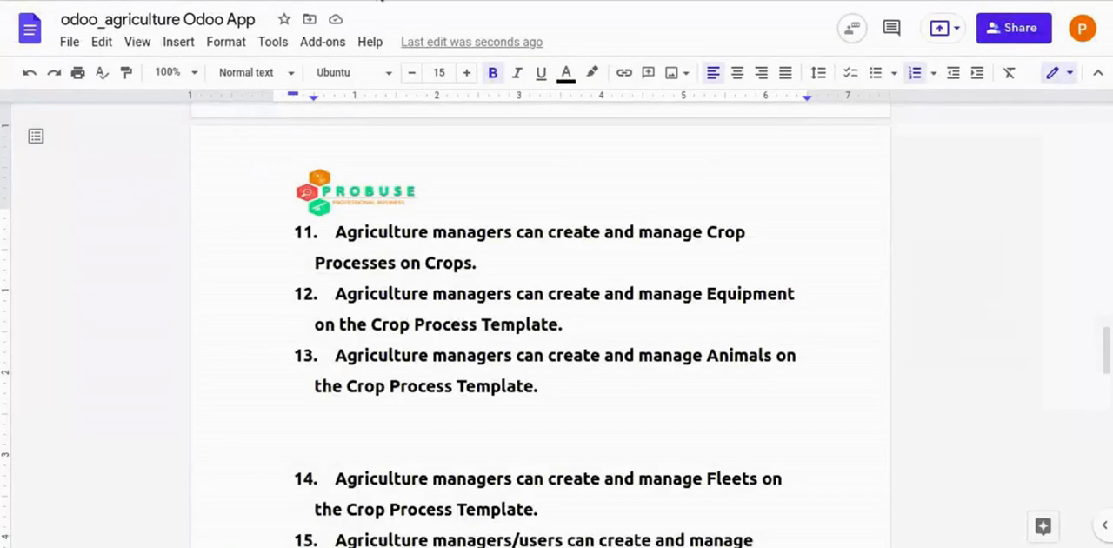
# - Read flow item 13 on Animals in the Google Docs document, and view the Preparation template's animals in Odoo
pyautogui.scroll(-3, 387, 253)
pyautogui.moveTo(335, 221); pyautogui.dragTo(557, 249)
pyautogui.click(557, 250)
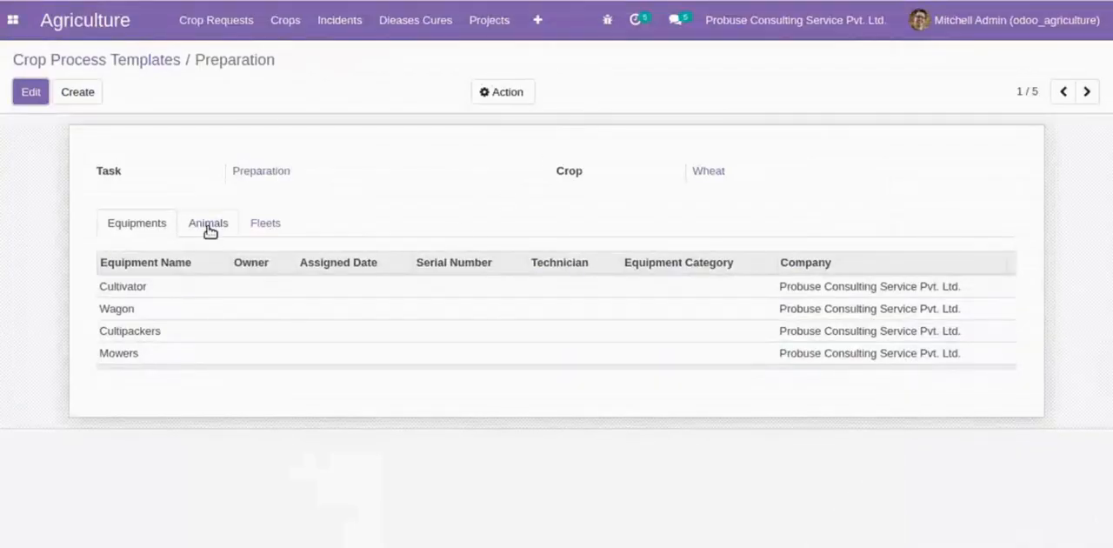
pyautogui.click(209, 225)
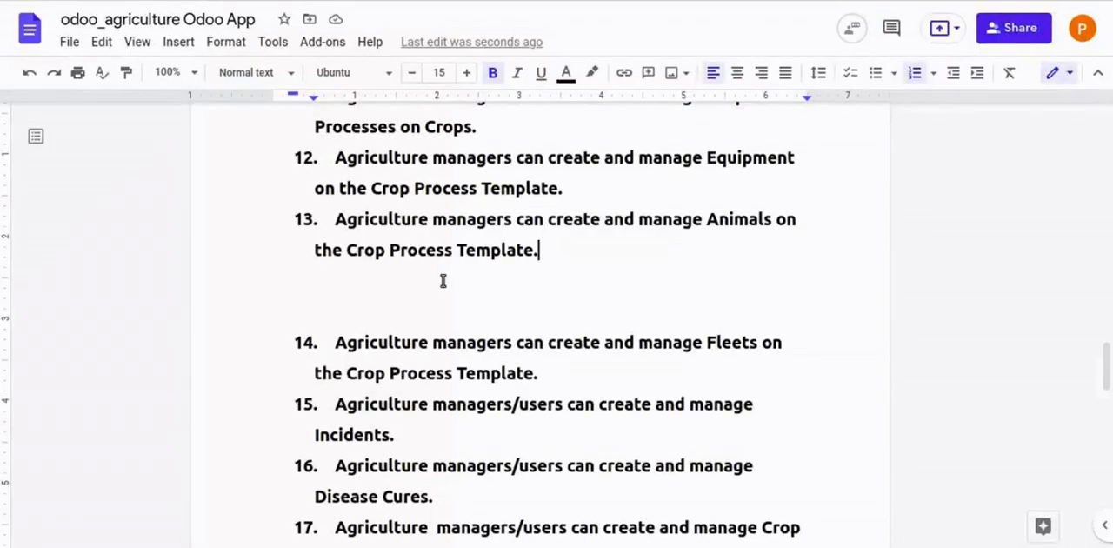
# - Read flow item 14 on Fleets in the Google Docs document, and view the Preparation template's fleets in Odoo
pyautogui.scroll(-4, 443, 280)
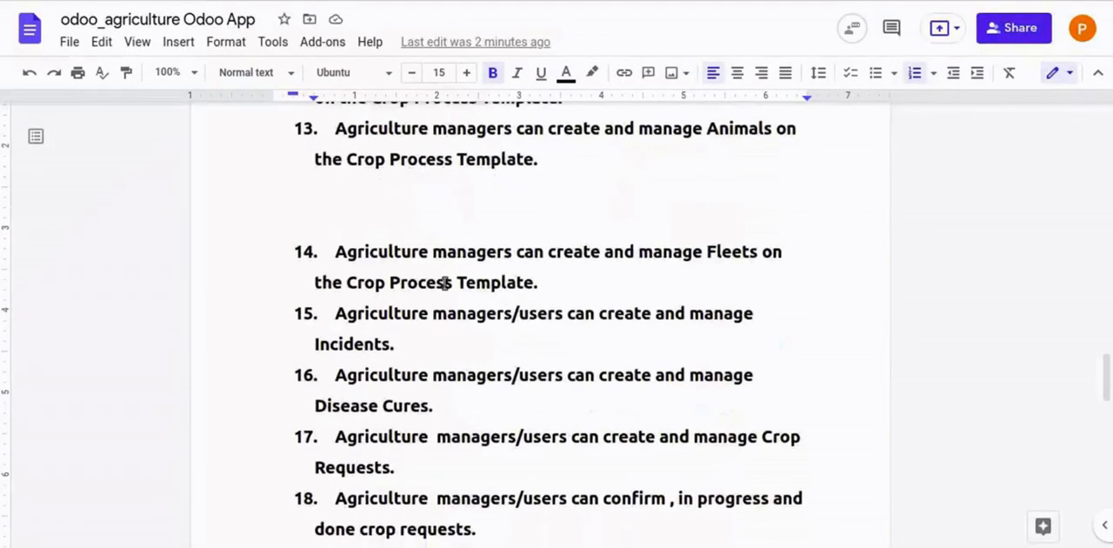
pyautogui.moveTo(359, 164); pyautogui.dragTo(777, 163)
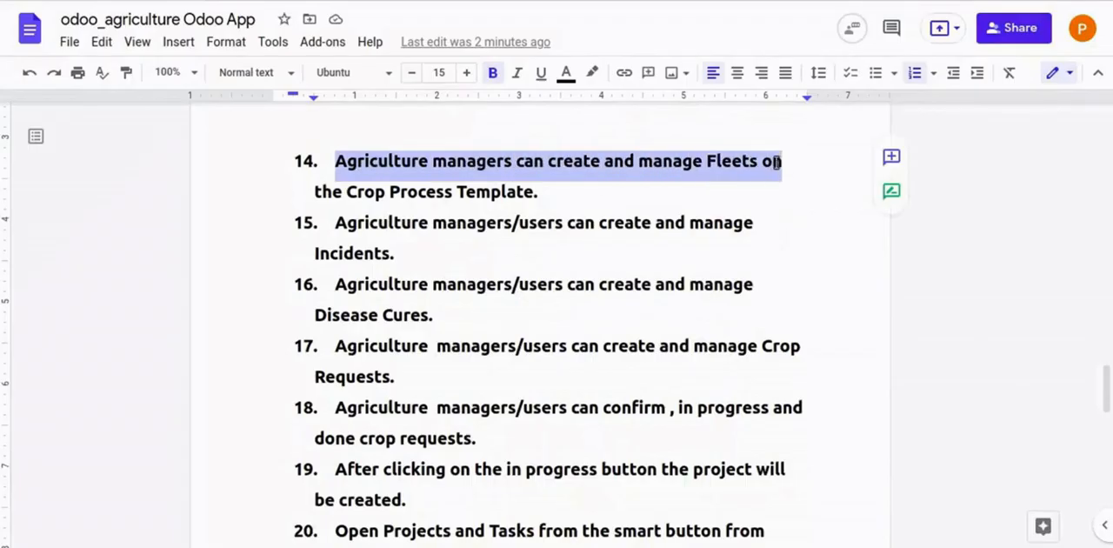
pyautogui.moveTo(312, 188); pyautogui.dragTo(544, 188)
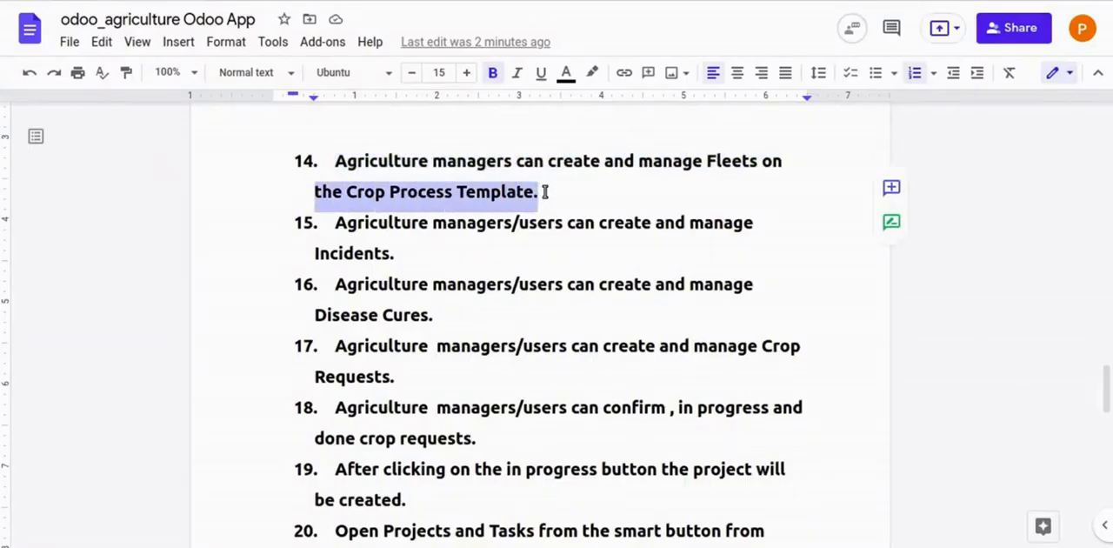
pyautogui.click(545, 189)
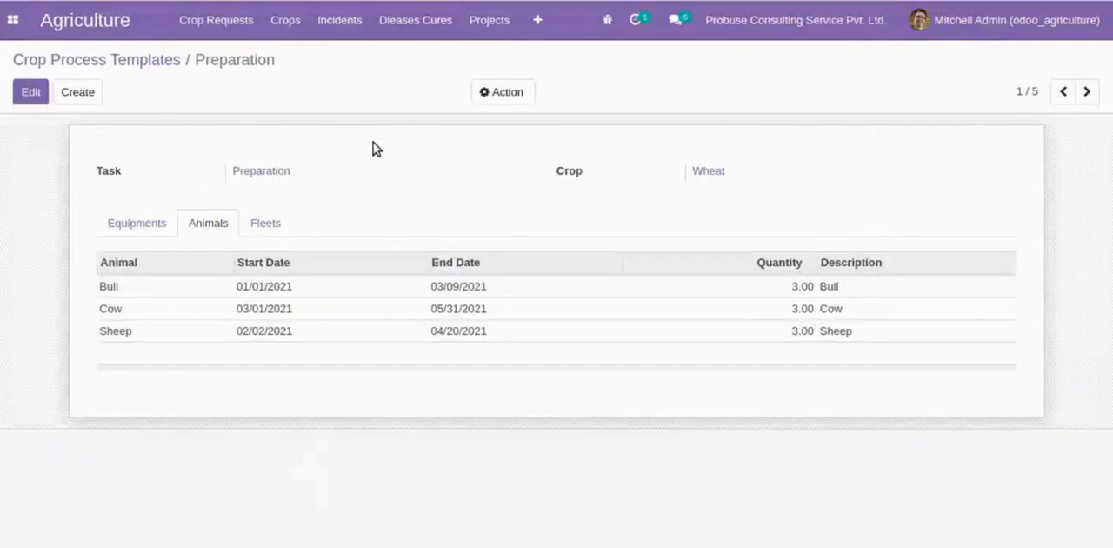
pyautogui.click(276, 223)
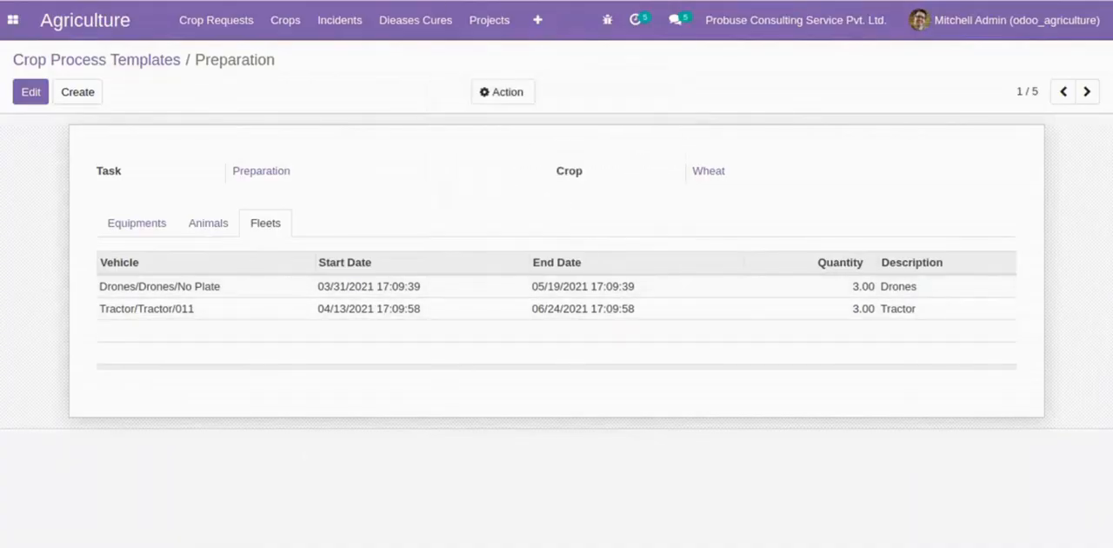
# - Read flow item 15 on Incidents in the Google Docs document, and open the crop incidents list in Odoo
pyautogui.click(252, 1)
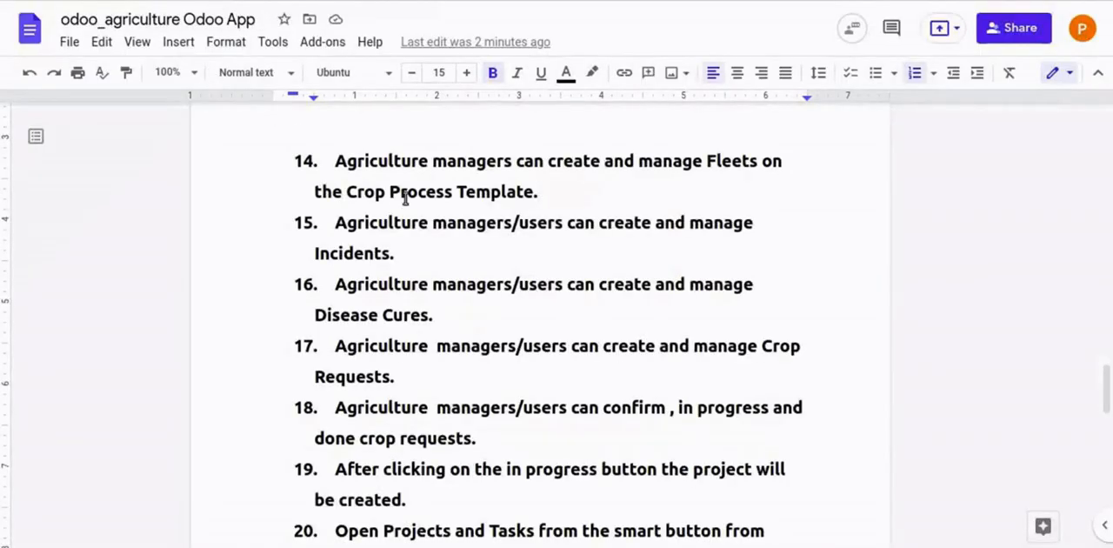
pyautogui.scroll(-1, 405, 199)
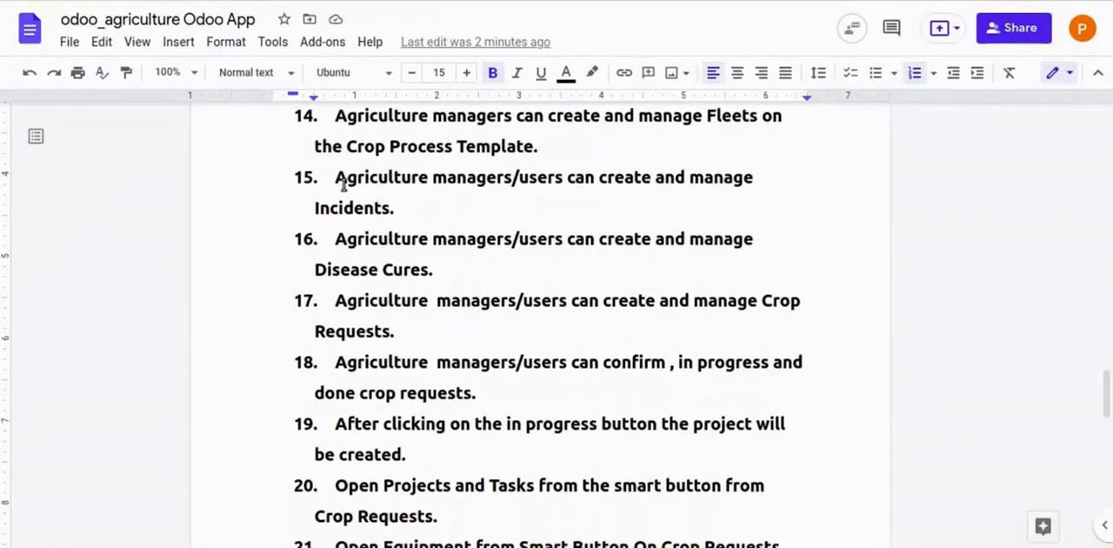
pyautogui.moveTo(341, 178); pyautogui.dragTo(740, 214)
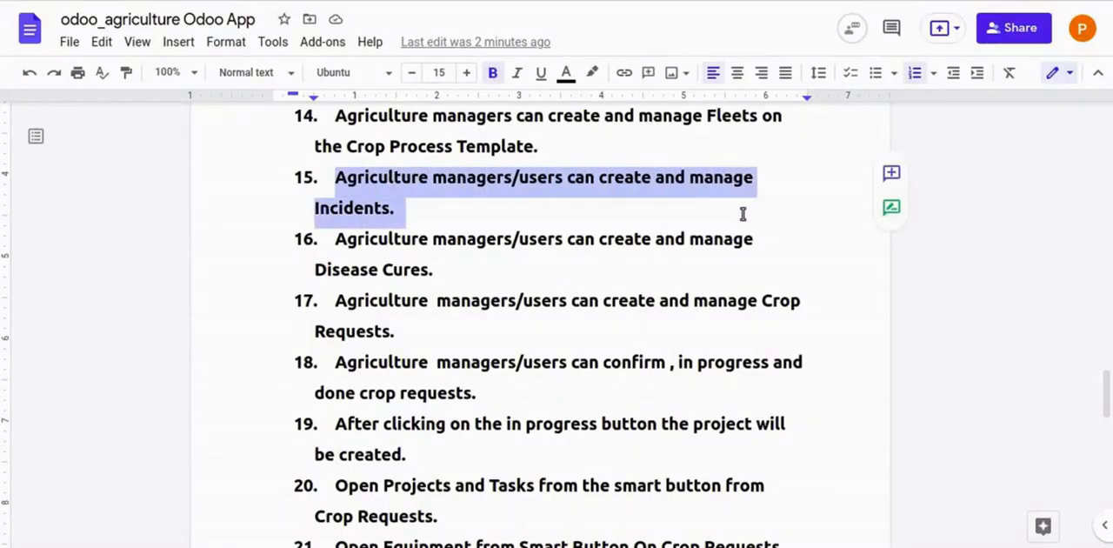
pyautogui.click(728, 207)
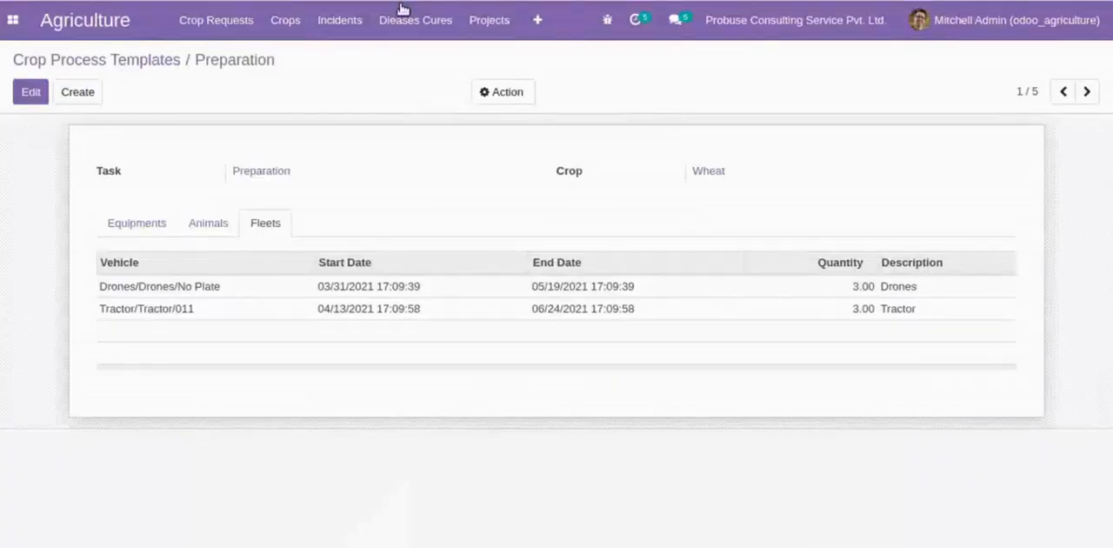
pyautogui.click(336, 19)
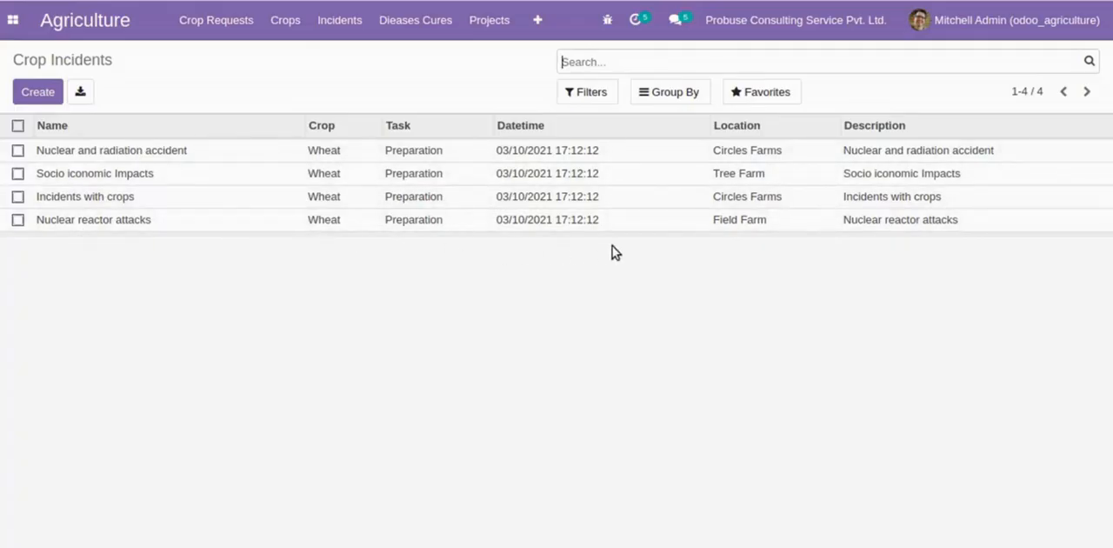
# - Open the "Nuclear and radiation accident" incident and page through the crop incident records up to "Nuclear reactor attacks"
pyautogui.click(535, 152)
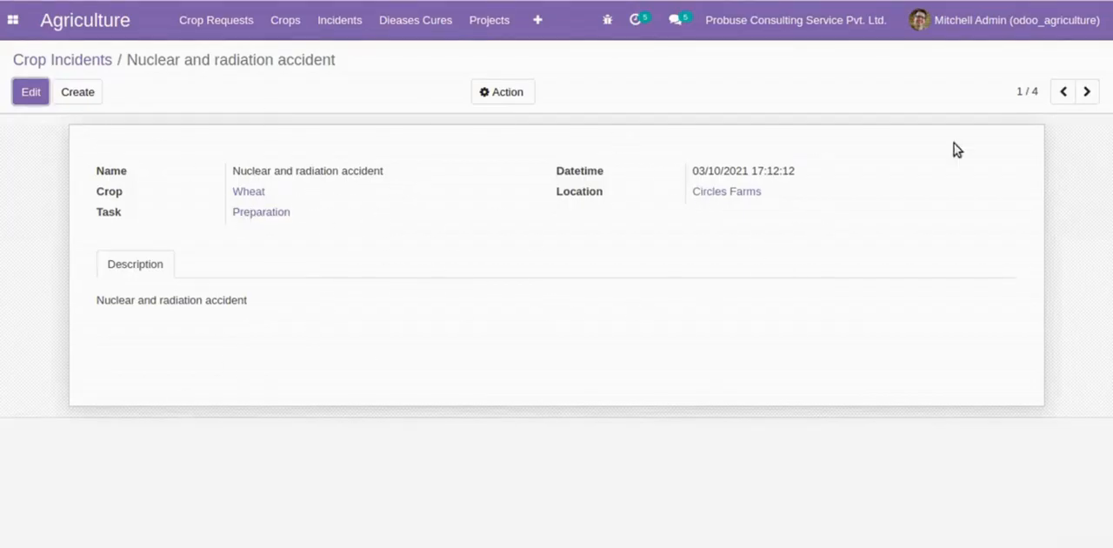
pyautogui.click(1081, 93)
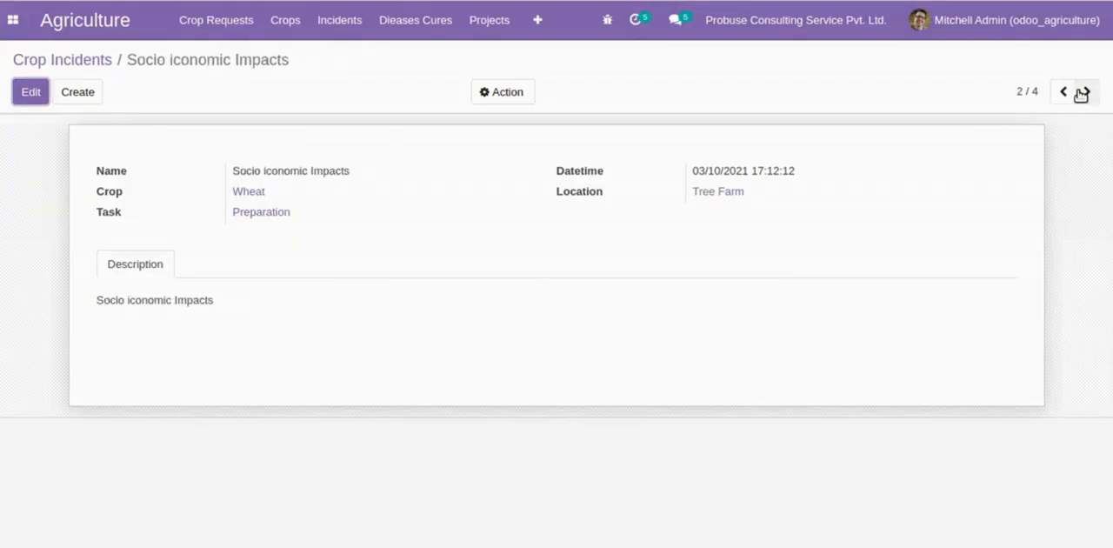
pyautogui.click(1081, 93)
pyautogui.click(1081, 93)
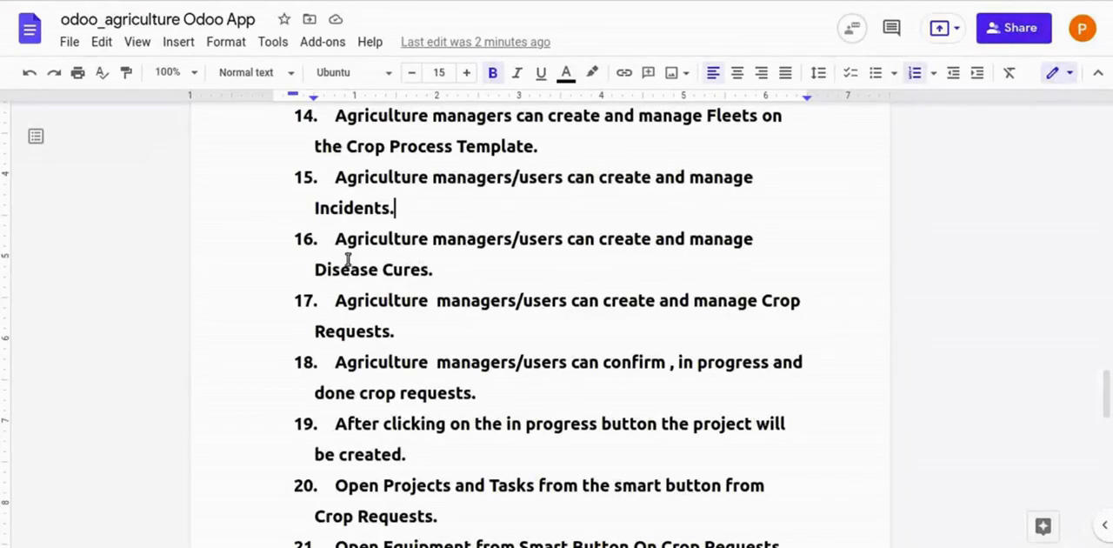
# - Read flow item 16 on Disease Cures in the Google Docs document, and open the disease cures in Odoo
pyautogui.moveTo(337, 242); pyautogui.dragTo(765, 271)
pyautogui.click(763, 269)
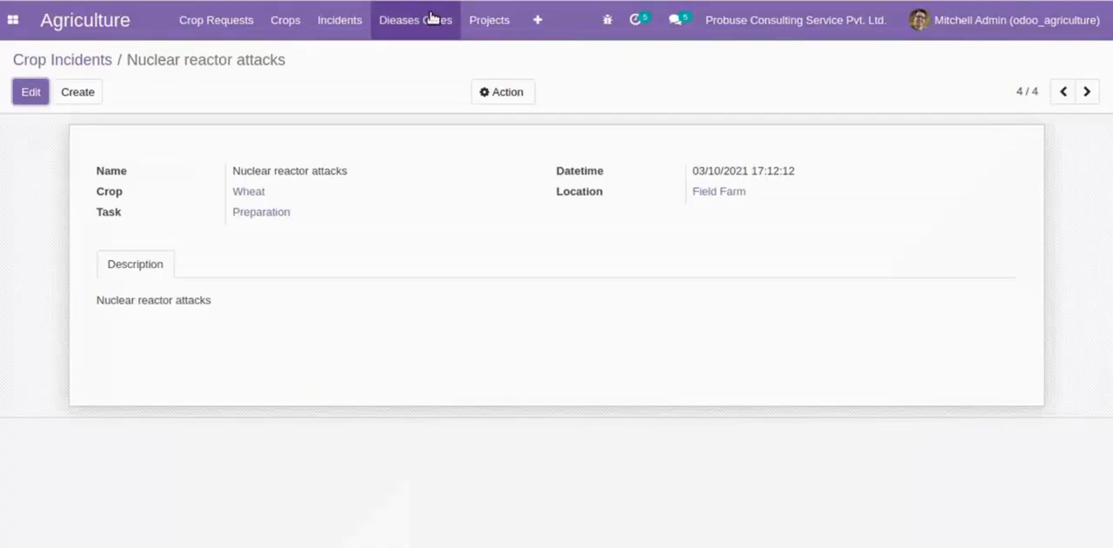
pyautogui.click(430, 17)
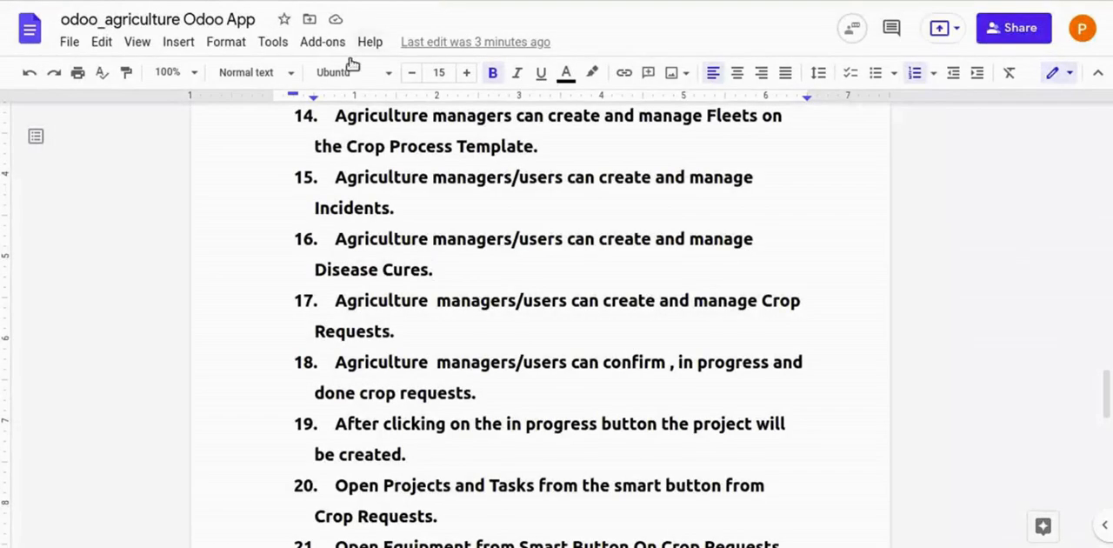
# - Read flow item 17 on Crop Requests in the Google Docs document, and open the crop requests list in Odoo
pyautogui.scroll(-3, 369, 202)
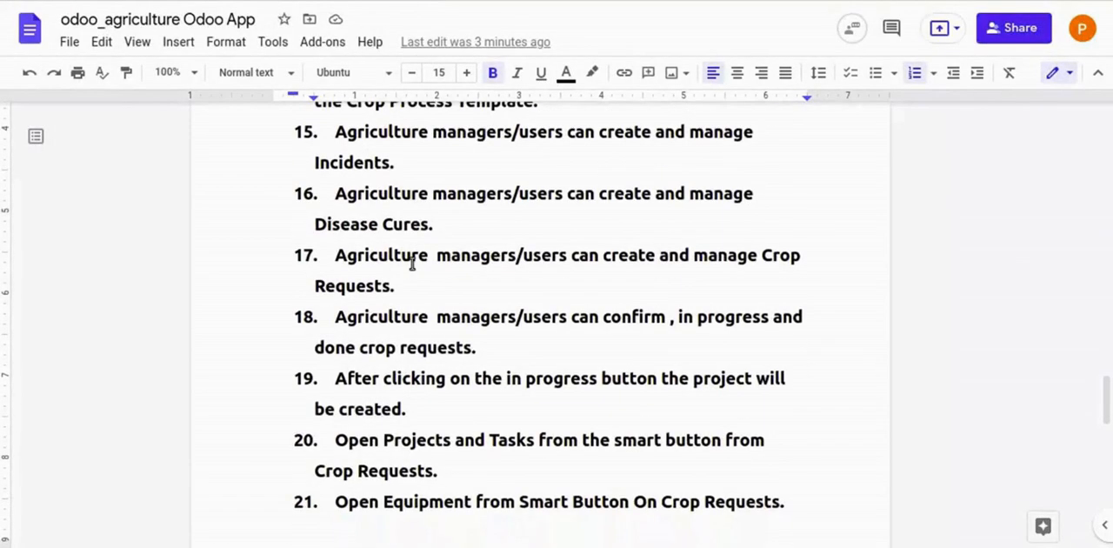
pyautogui.moveTo(337, 166); pyautogui.dragTo(824, 194)
pyautogui.click(657, 193)
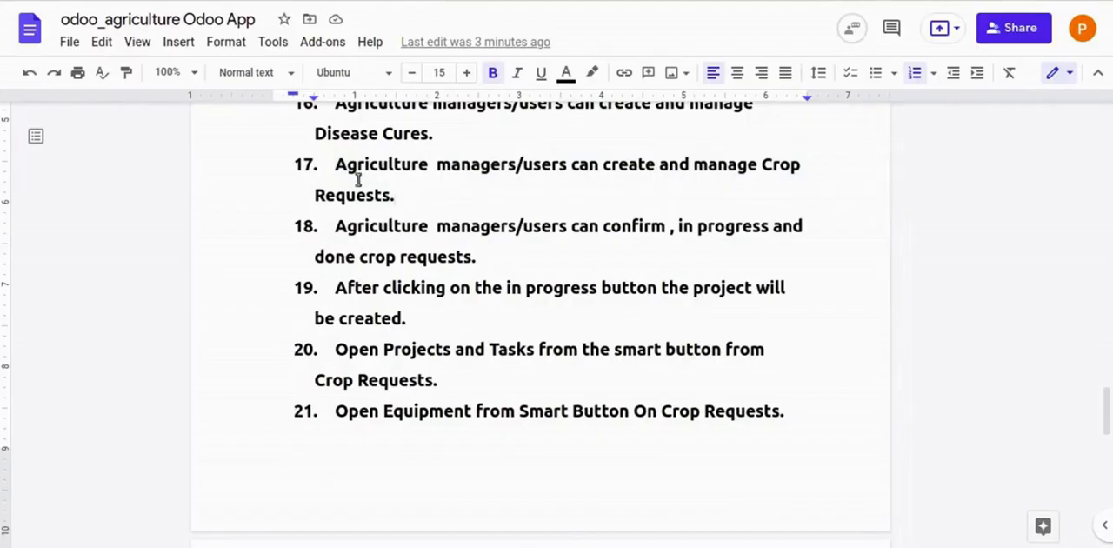
pyautogui.moveTo(336, 166); pyautogui.dragTo(714, 206)
pyautogui.click(703, 207)
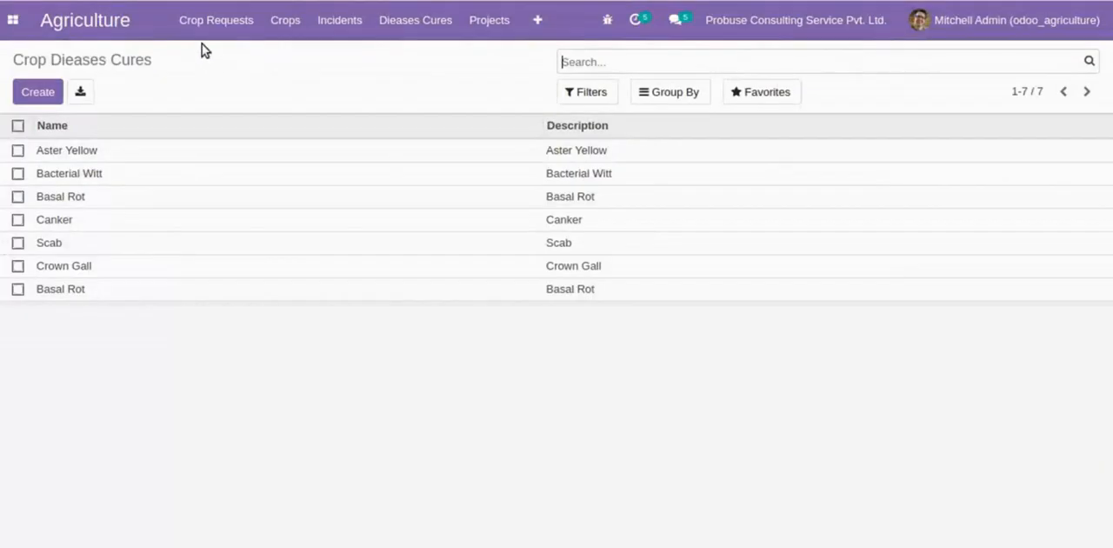
pyautogui.click(215, 20)
pyautogui.click(213, 56)
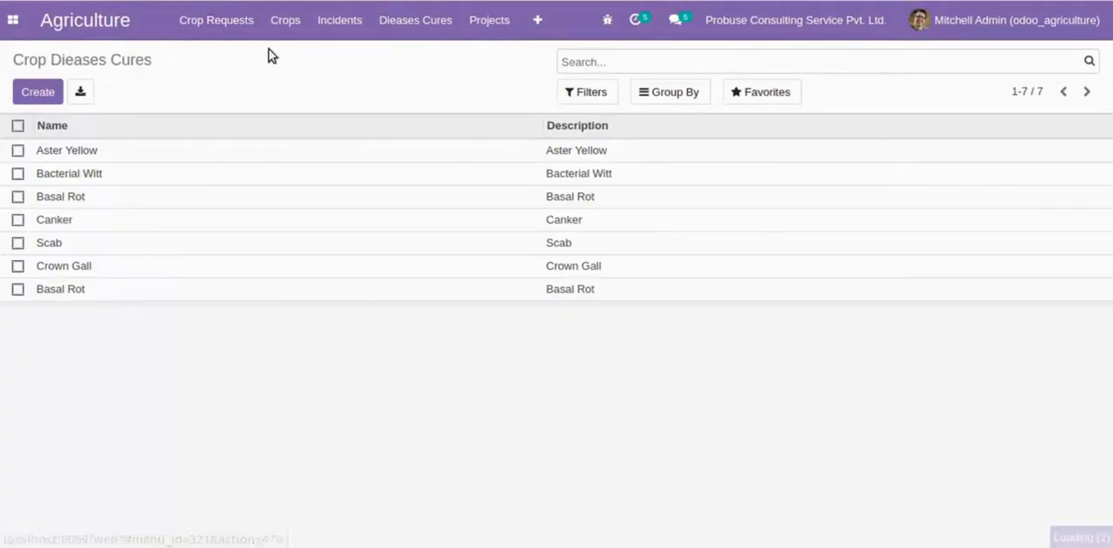
# - Create a crop request for the Wheat crop and name it "Wheat Cropping"
pyautogui.click(37, 92)
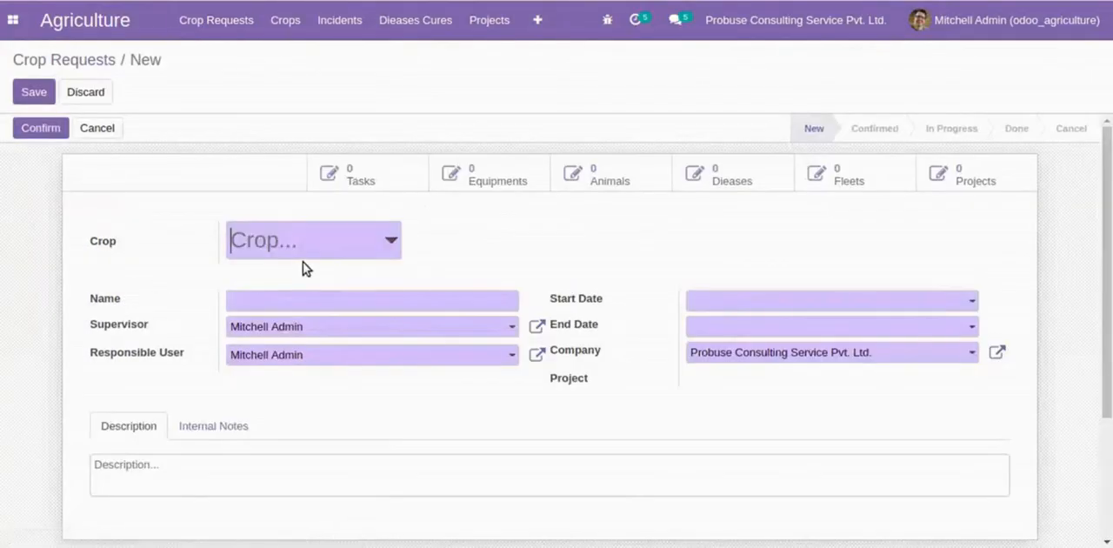
pyautogui.click(311, 247)
pyautogui.click(295, 277)
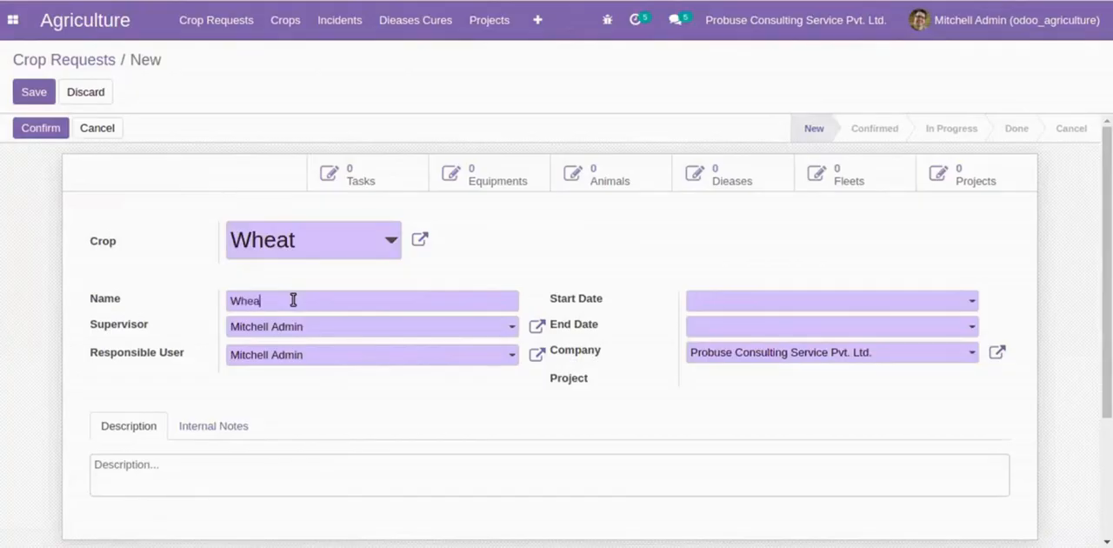
# - Set the crop request's start date to 08/01/2021 and its end date to 09/02/2021
pyautogui.click(713, 305)
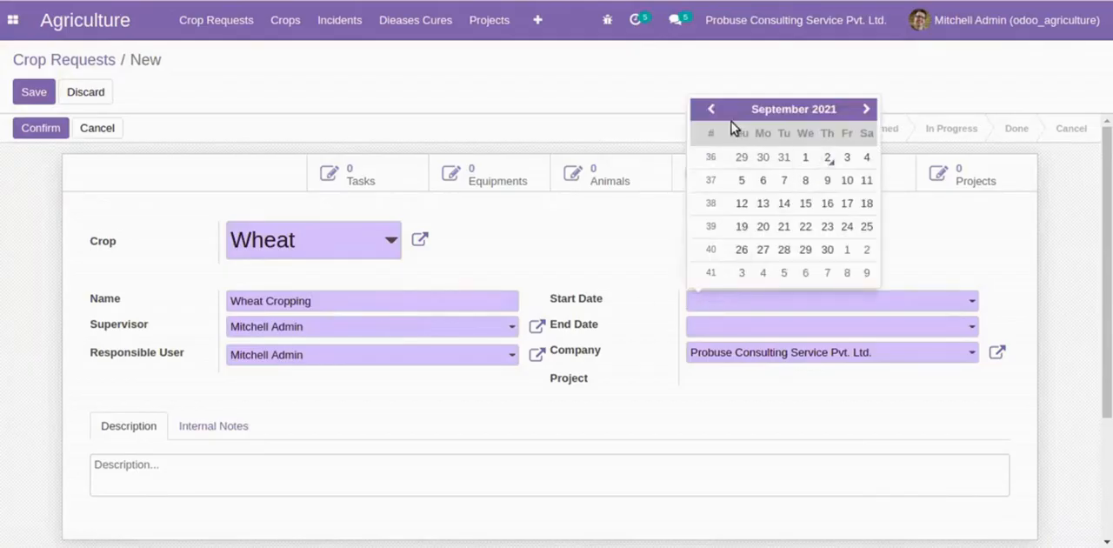
pyautogui.click(711, 108)
pyautogui.click(742, 157)
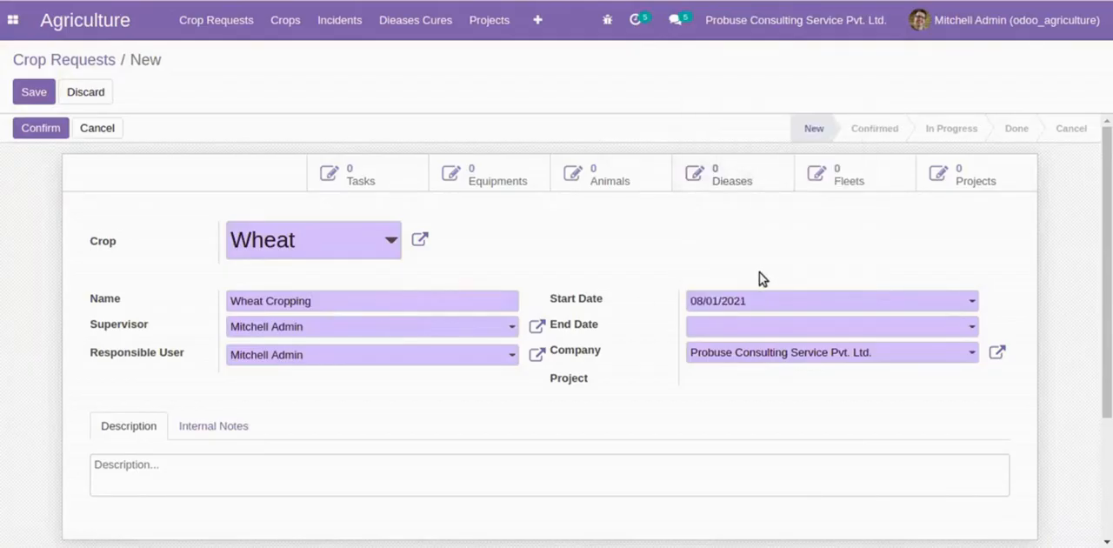
pyautogui.click(768, 323)
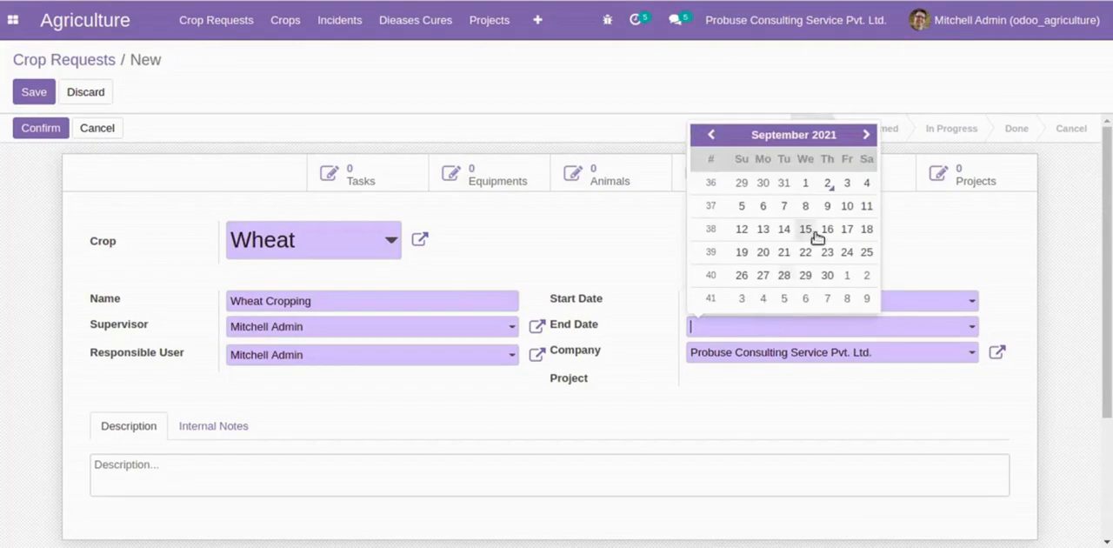
pyautogui.click(829, 183)
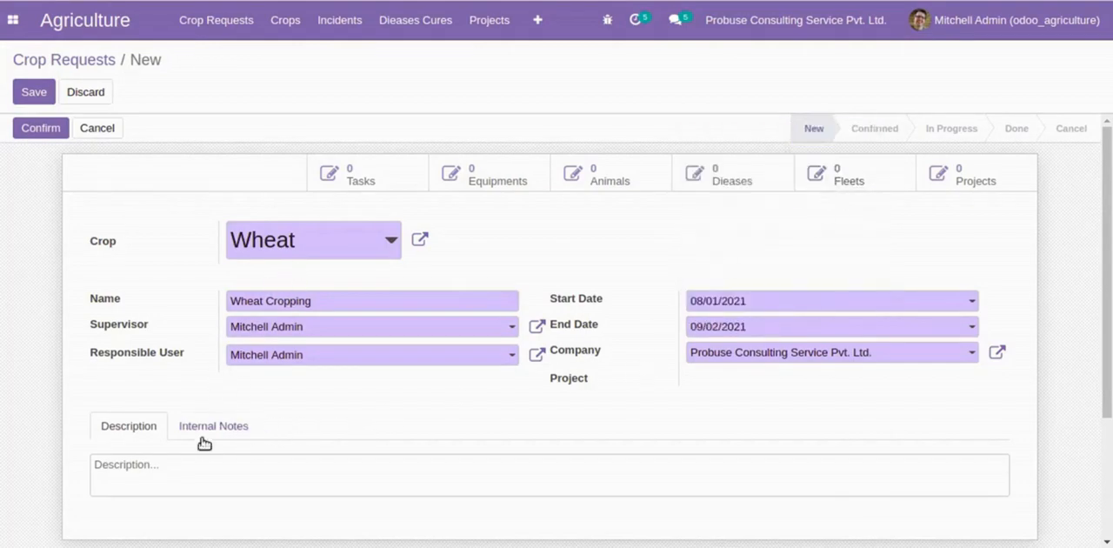
# - Enter "Wheat Cropping" as the crop request's description and internal notes, and save the request
pyautogui.write('Wheat Cropping')
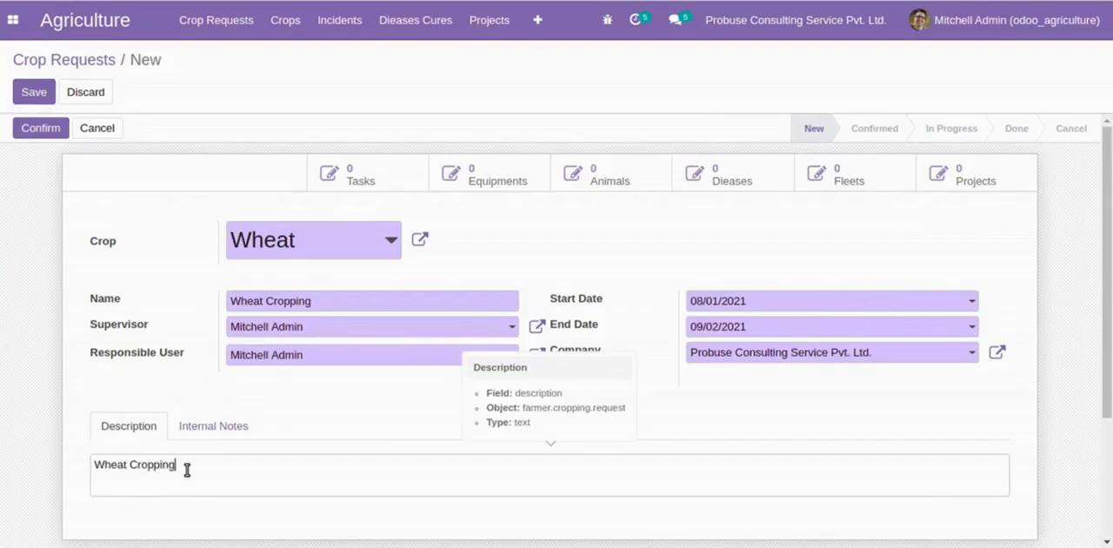
pyautogui.hotkey('ctrl', 'a')
pyautogui.hotkey('ctrl', 'c')
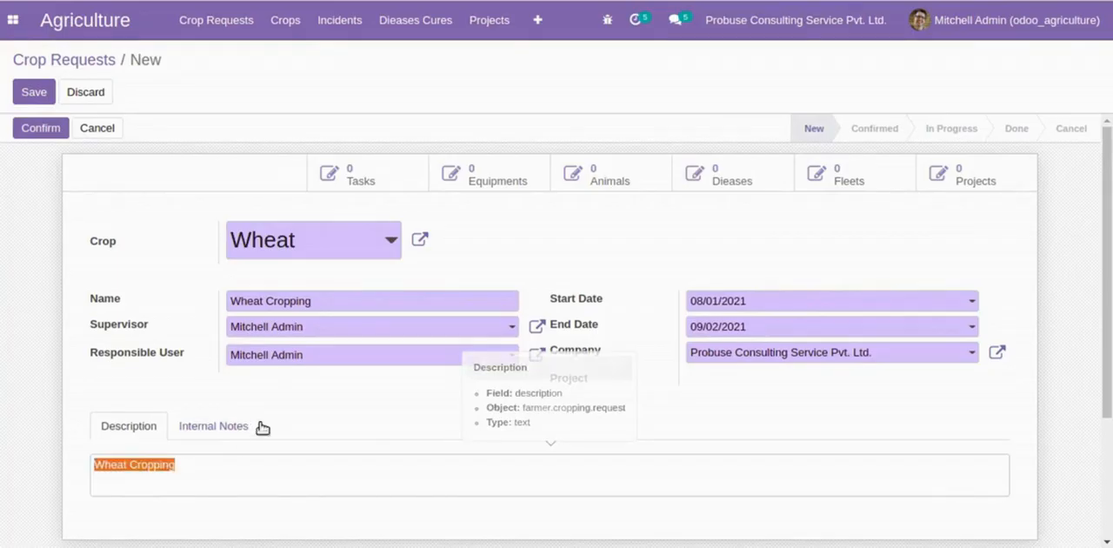
pyautogui.click(231, 425)
pyautogui.click(189, 462)
pyautogui.hotkey('ctrl', 'v')
pyautogui.hotkey('alt', 's')
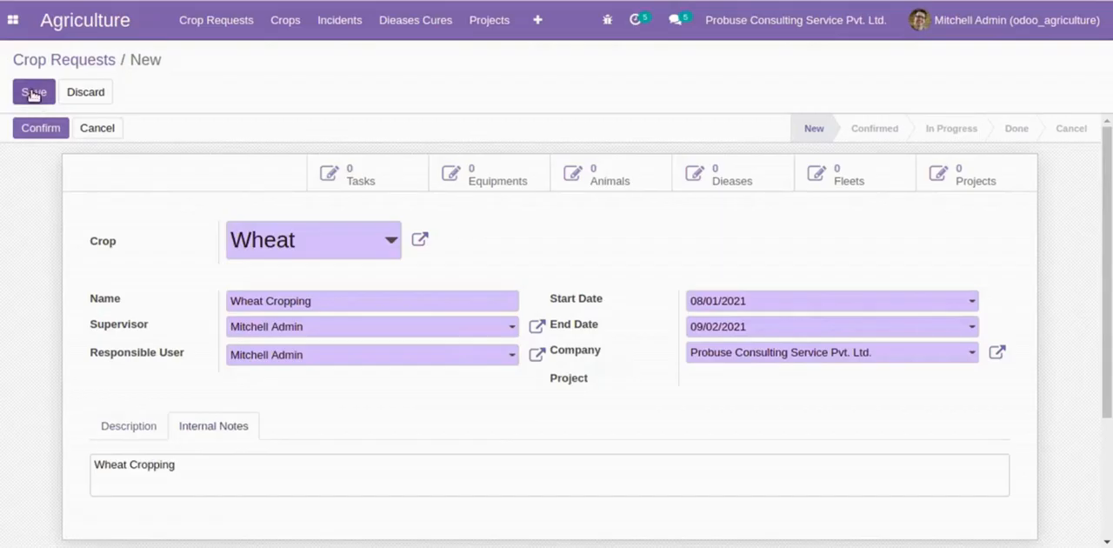
pyautogui.click(126, 444)
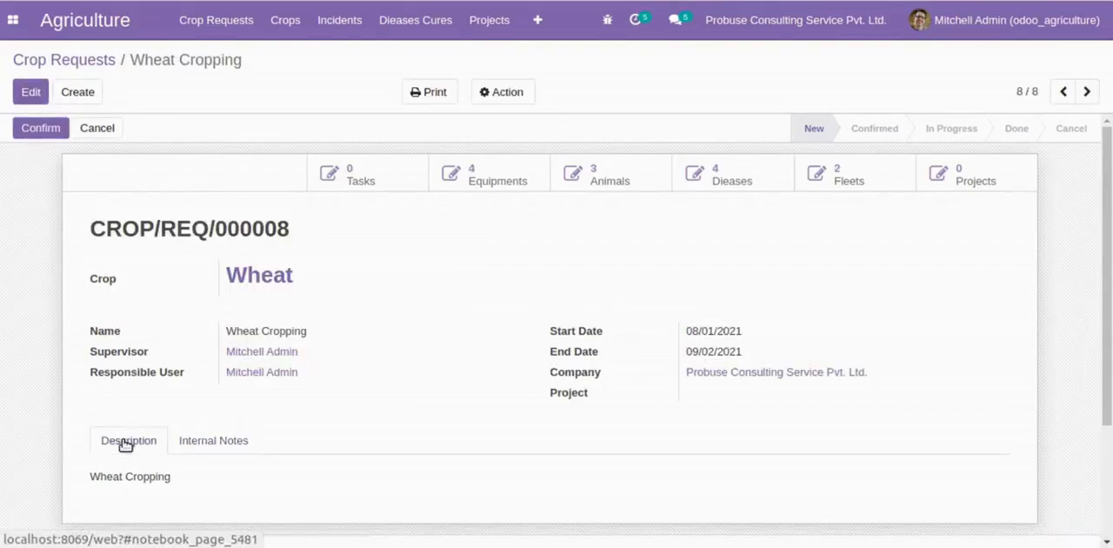
# - Read flow item 18 on crop request stages in the Google Docs document, and confirm the Wheat Cropping request in Odoo
pyautogui.click(344, 1)
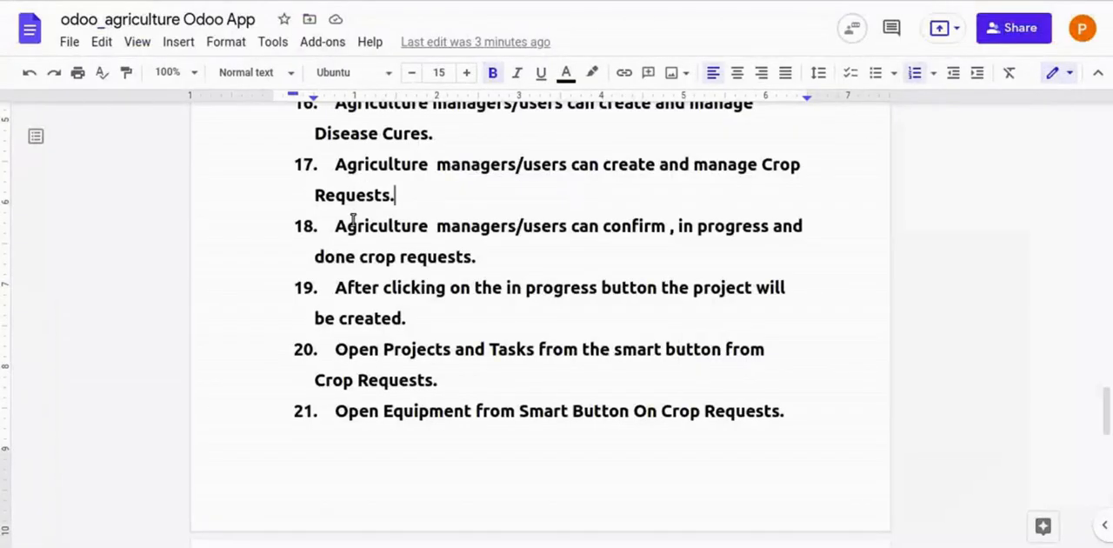
pyautogui.moveTo(336, 226); pyautogui.dragTo(525, 251)
pyautogui.click(525, 253)
pyautogui.moveTo(334, 226); pyautogui.dragTo(497, 253)
pyautogui.click(504, 256)
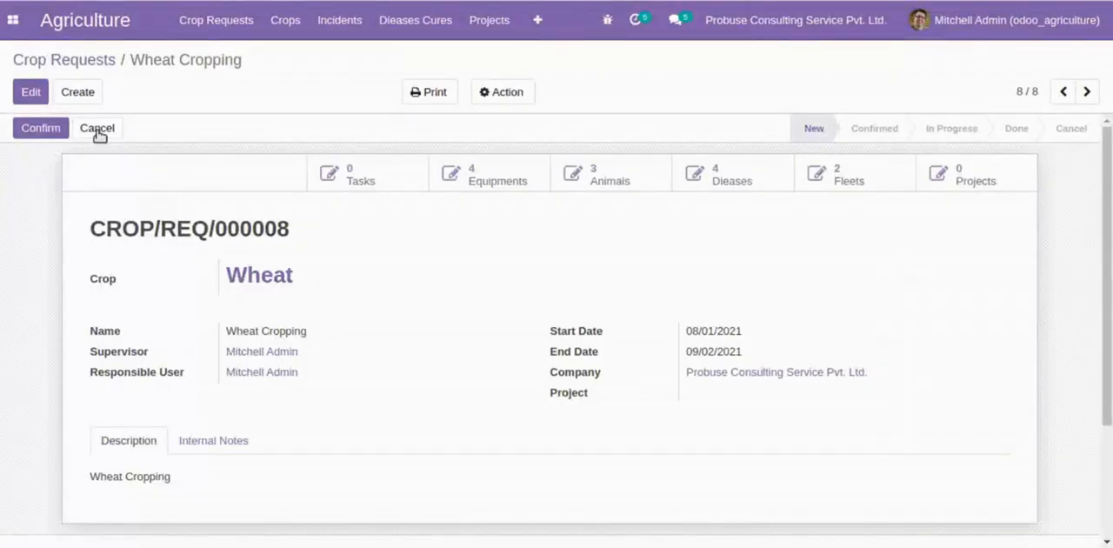
pyautogui.click(30, 125)
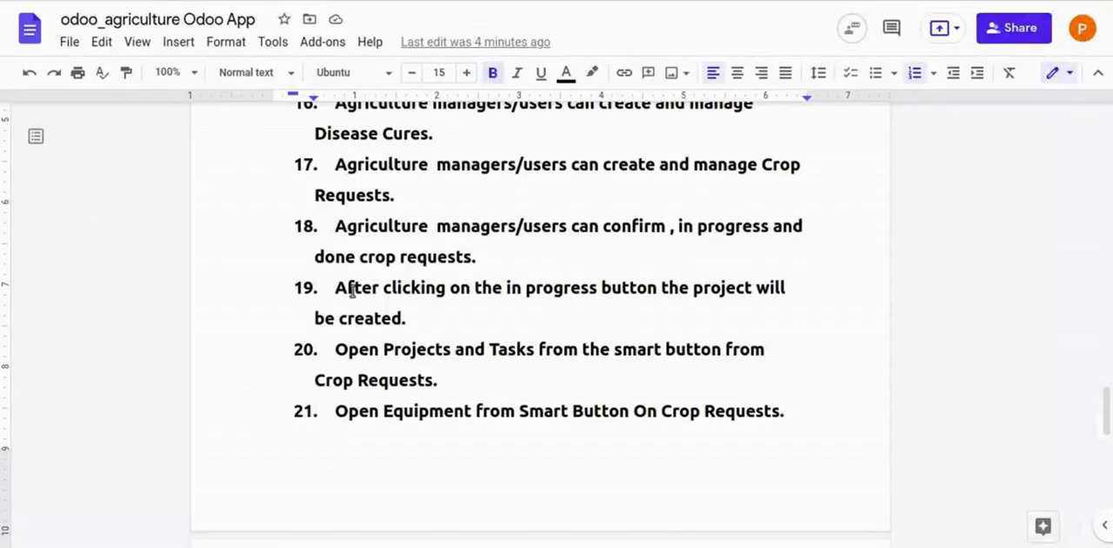
# - Read flow item 19 on project creation in the Google Docs document, and set the Wheat Cropping request to In Progress in Odoo
pyautogui.moveTo(365, 292); pyautogui.dragTo(705, 314)
pyautogui.click(519, 314)
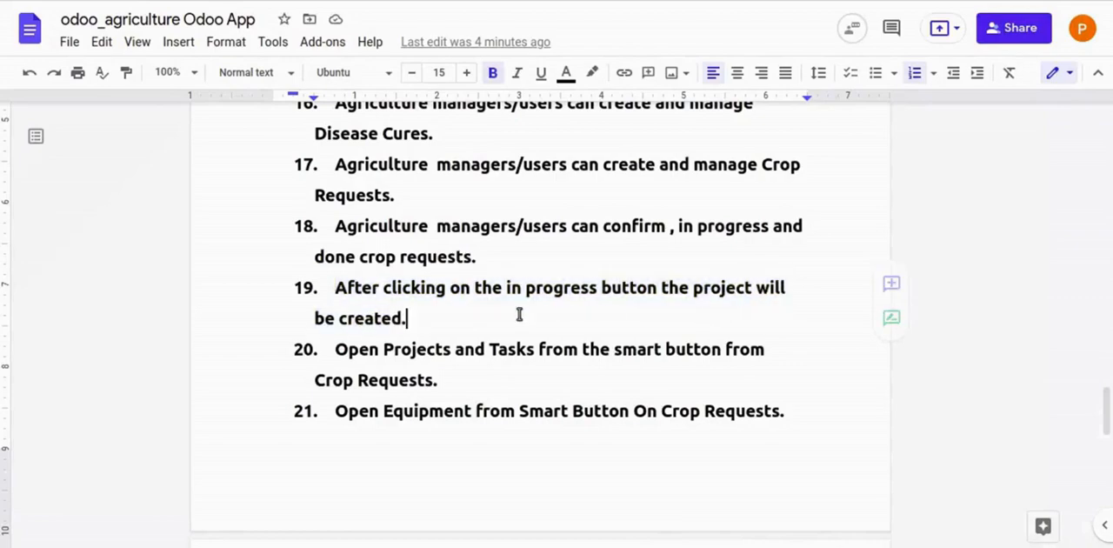
pyautogui.keyDown('shift'); pyautogui.click(438, 318); pyautogui.keyUp('shift')
pyautogui.click(435, 319)
pyautogui.keyDown('shift'); pyautogui.click(427, 315); pyautogui.keyUp('shift')
pyautogui.click(429, 318)
pyautogui.keyDown('shift'); pyautogui.click(423, 315); pyautogui.keyUp('shift')
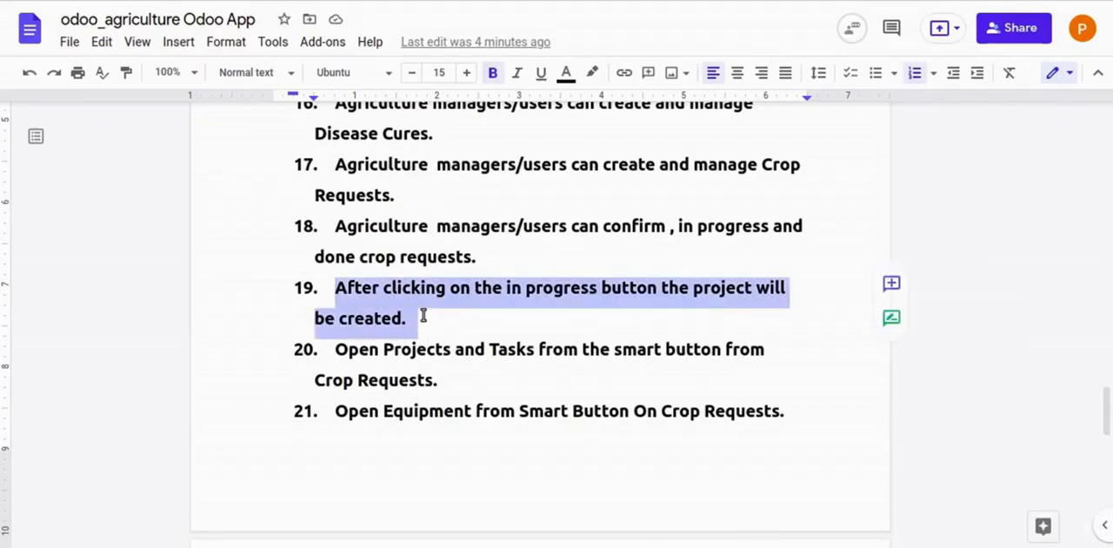
pyautogui.click(422, 315)
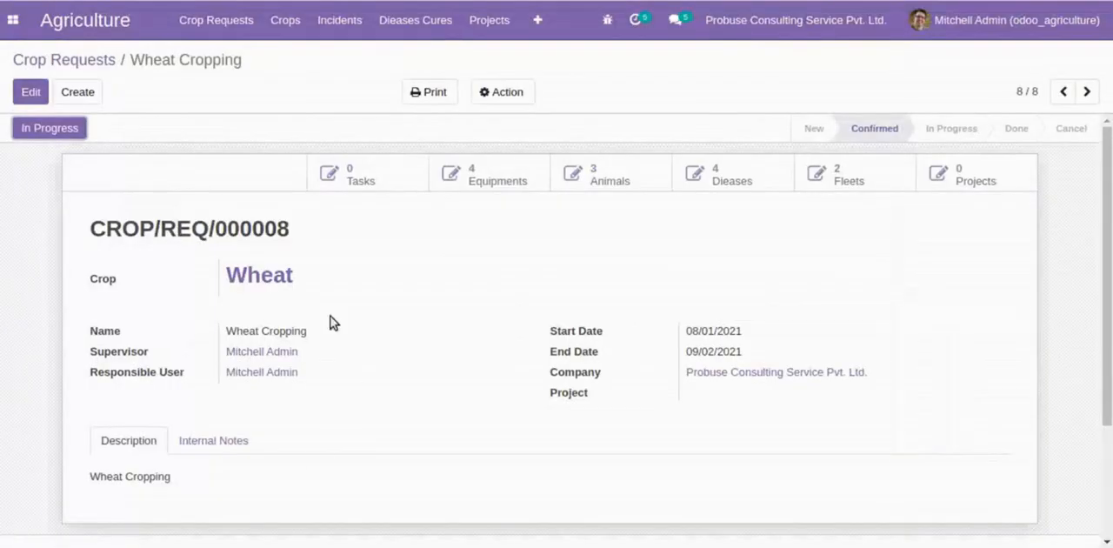
pyautogui.click(55, 130)
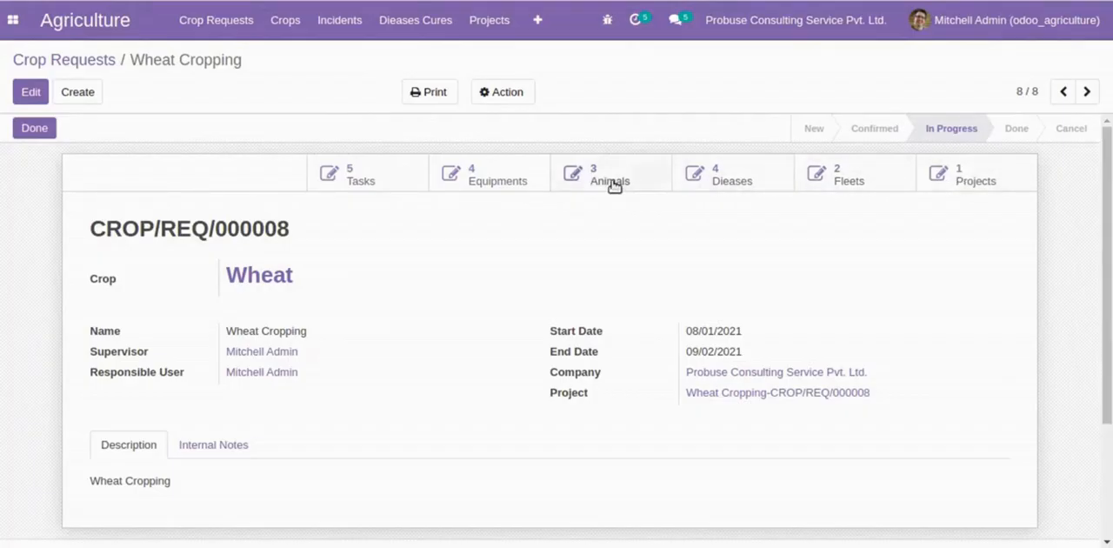
pyautogui.tripleClick(262, 221)
pyautogui.click(261, 221)
# - Read flow item 20 on Projects and Tasks in the Google Docs document, and open the Wheat Cropping request's projects in Odoo
pyautogui.click(348, 1)
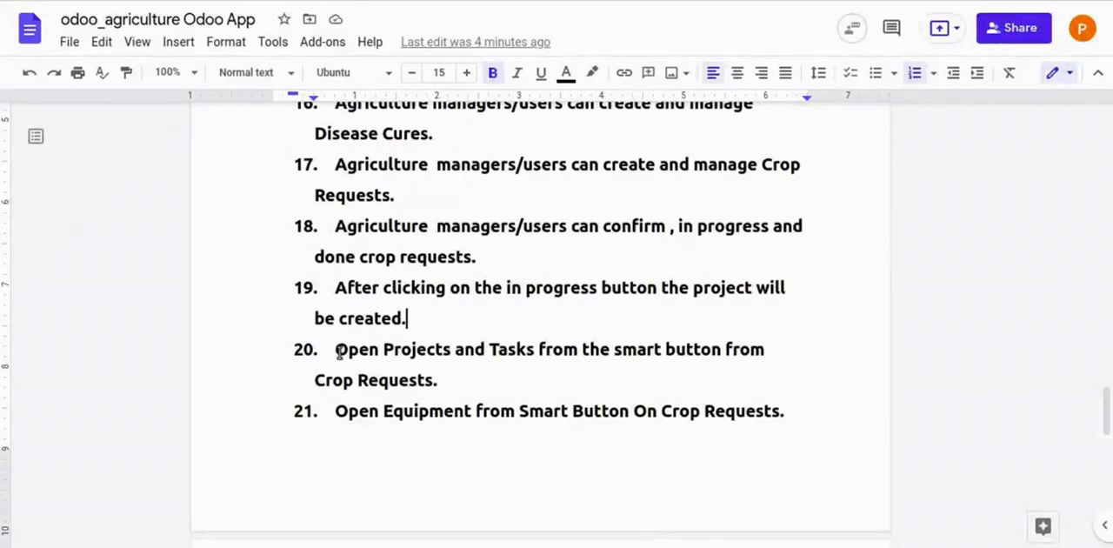
pyautogui.moveTo(338, 350); pyautogui.dragTo(740, 365)
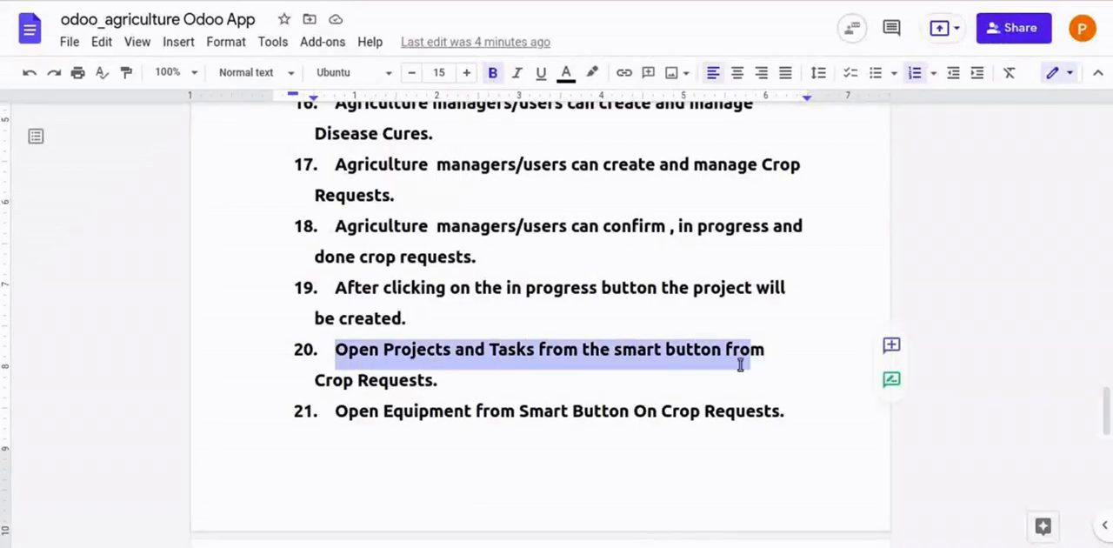
pyautogui.moveTo(311, 386); pyautogui.dragTo(466, 379)
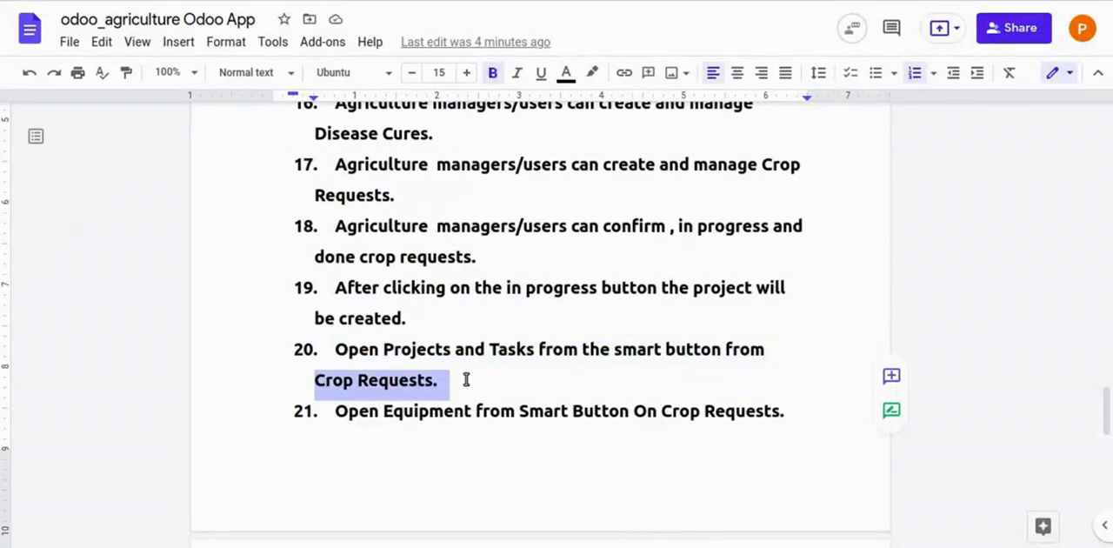
pyautogui.click(466, 379)
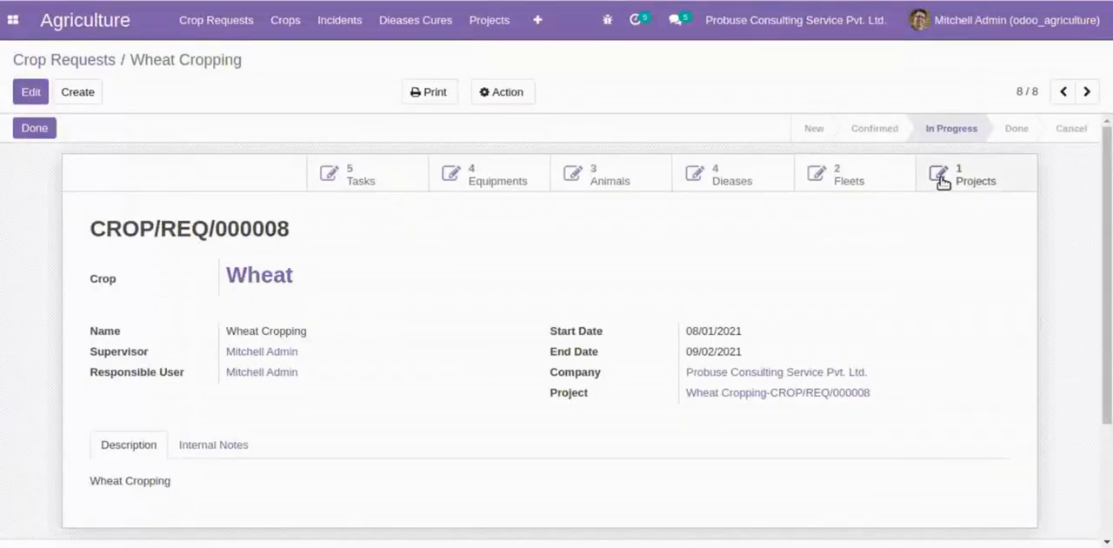
pyautogui.click(941, 178)
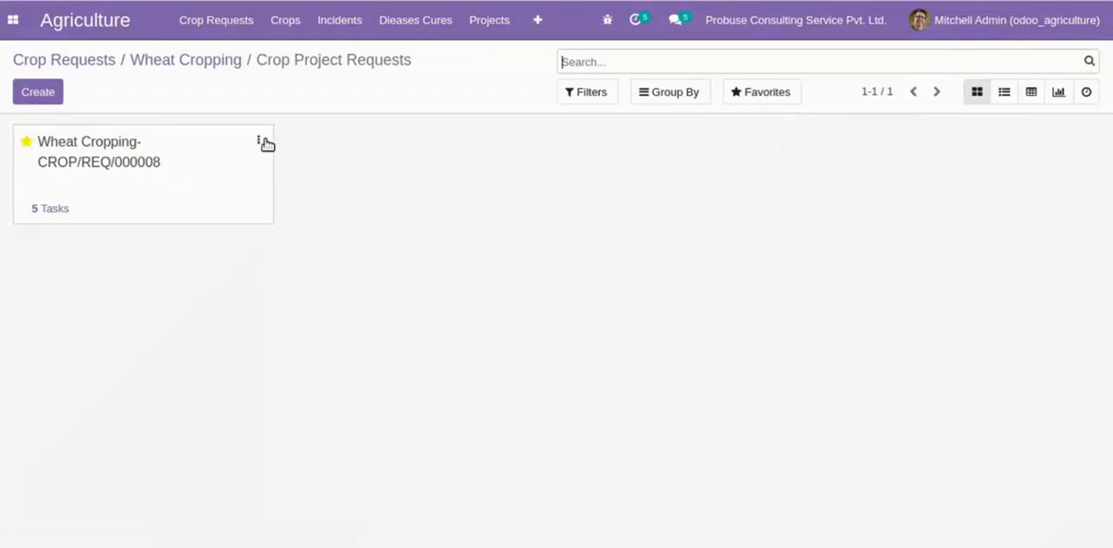
# - Open the Wheat Cropping project for editing, save it without changes, and examine its settings
pyautogui.click(259, 140)
pyautogui.click(224, 198)
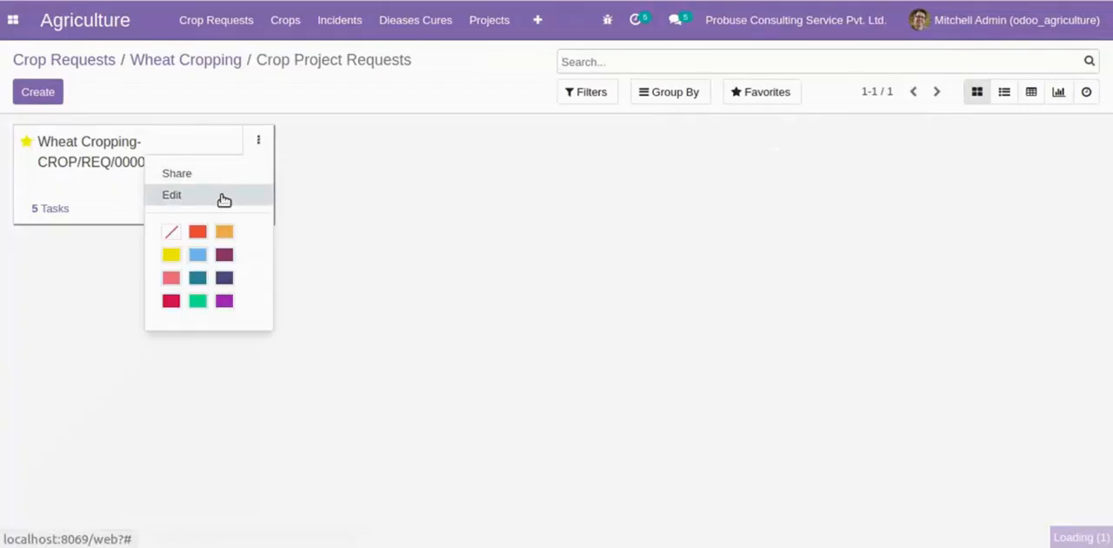
pyautogui.click(35, 112)
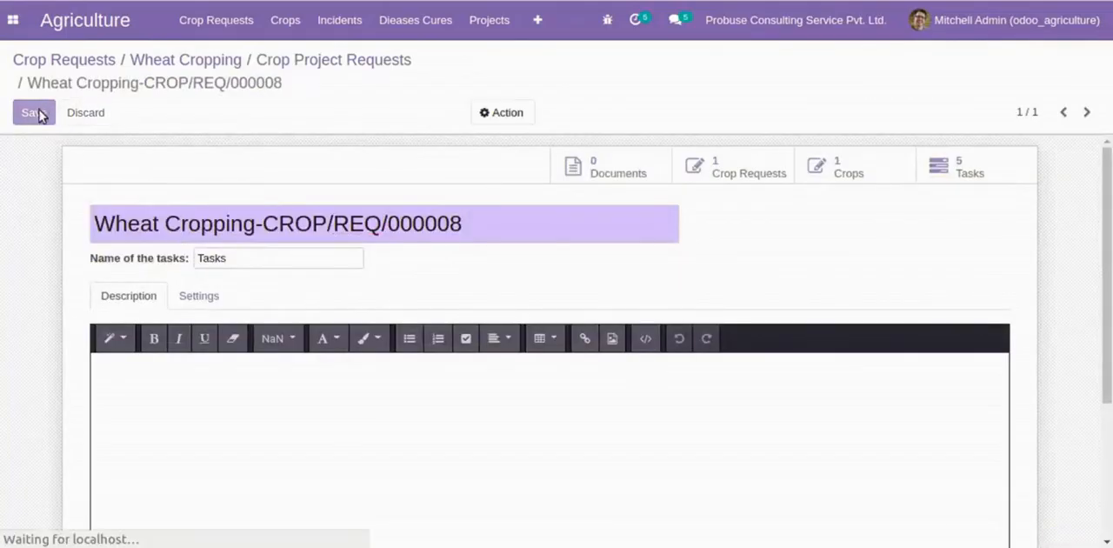
pyautogui.click(187, 308)
pyautogui.scroll(-2, 191, 306)
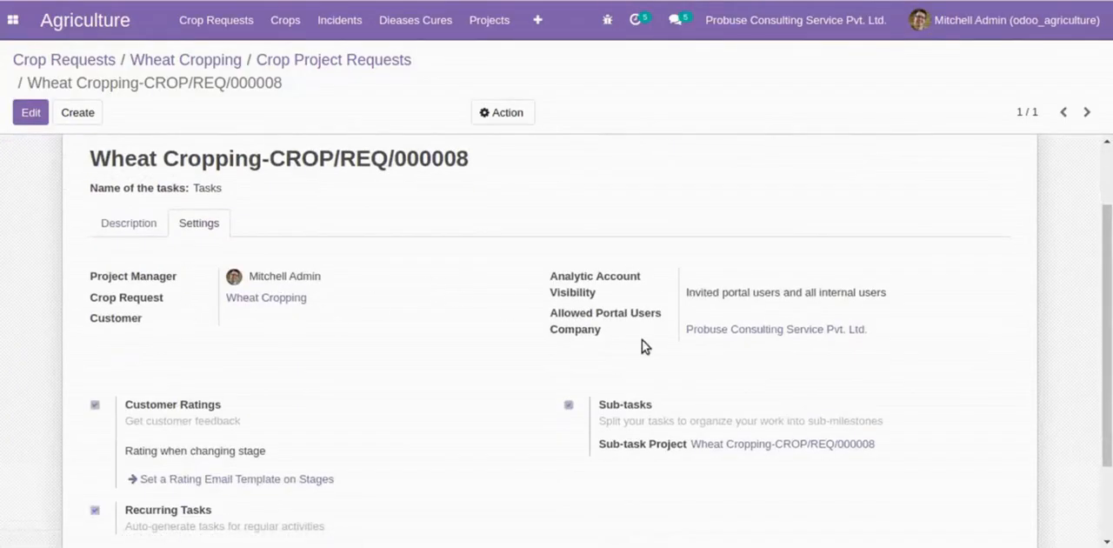
pyautogui.scroll(-3, 696, 377)
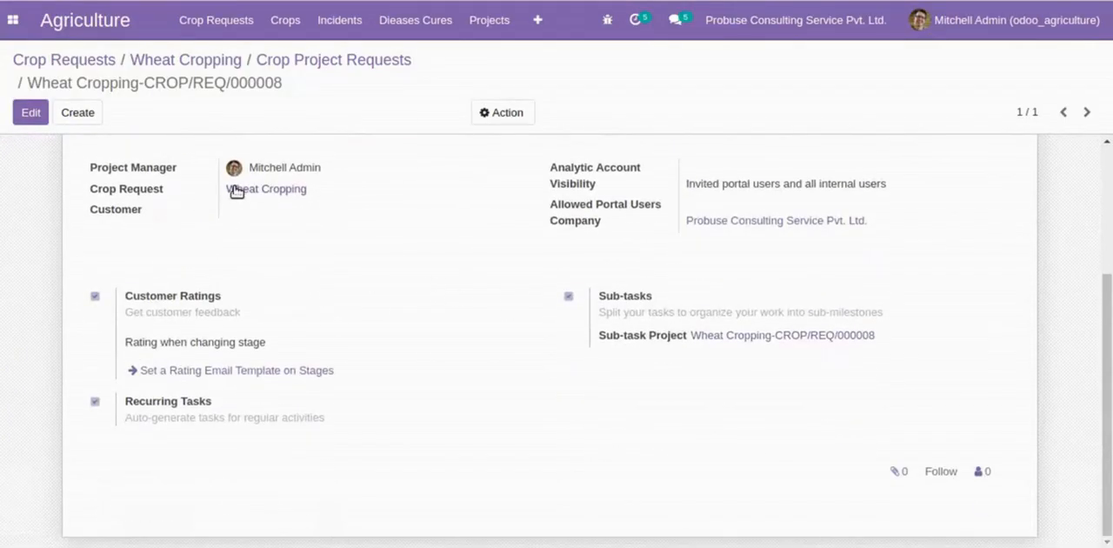
pyautogui.scroll(4, 323, 223)
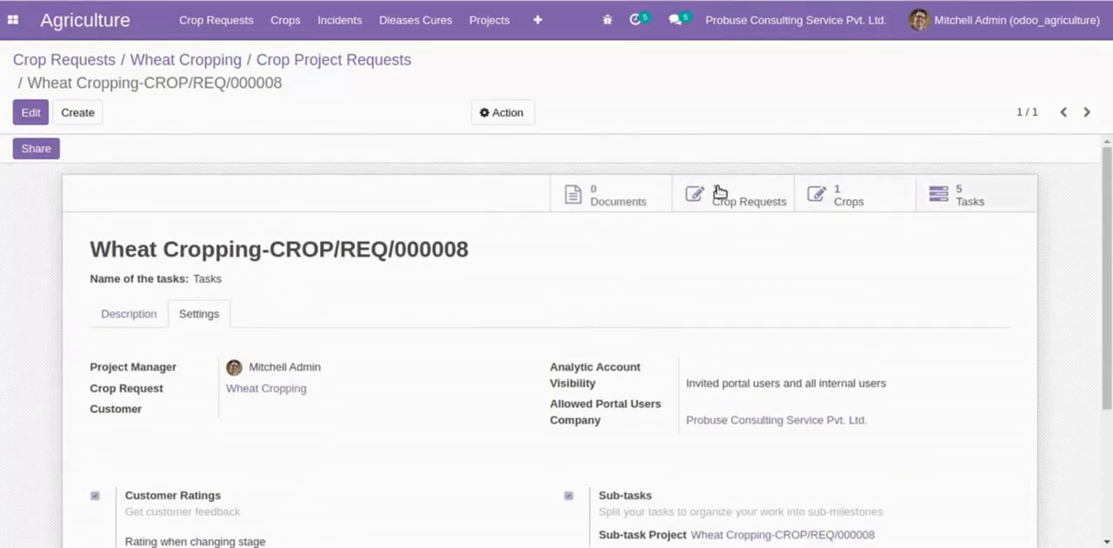
# - Return to the Wheat Cropping request and view its tasks
pyautogui.click(333, 61)
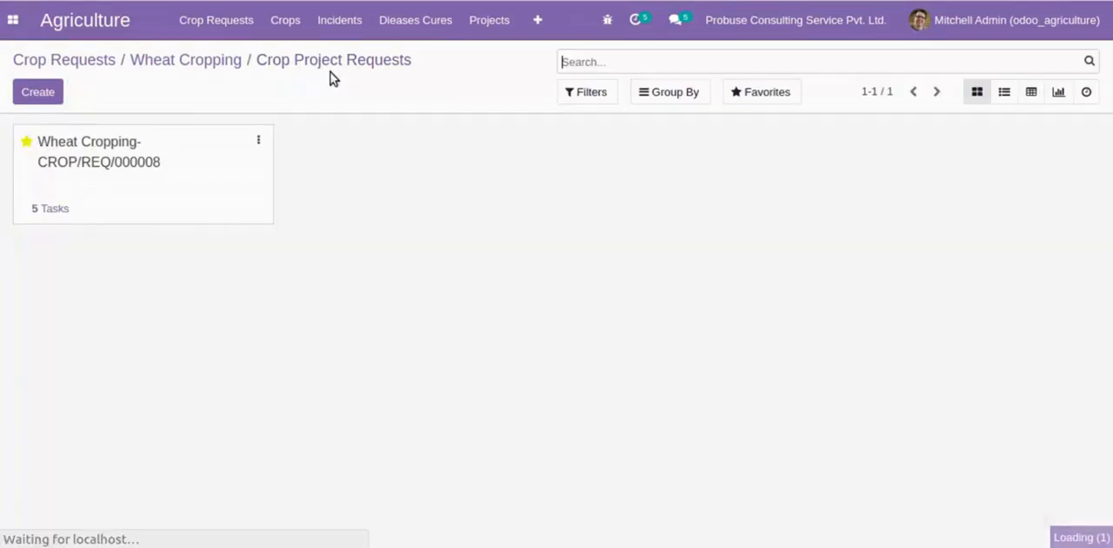
pyautogui.click(193, 60)
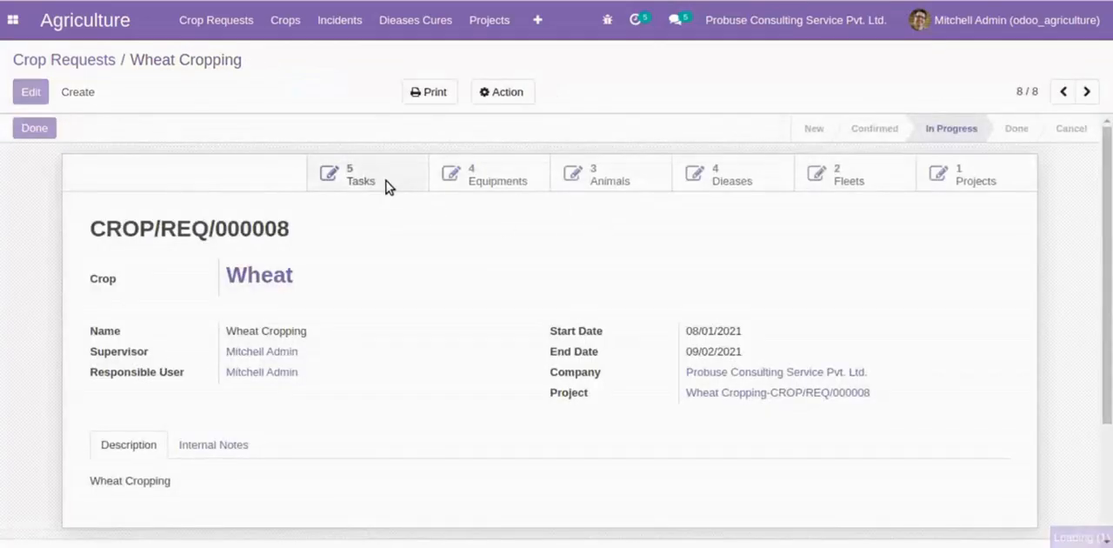
pyautogui.click(387, 185)
pyautogui.scroll(-1, 133, 219)
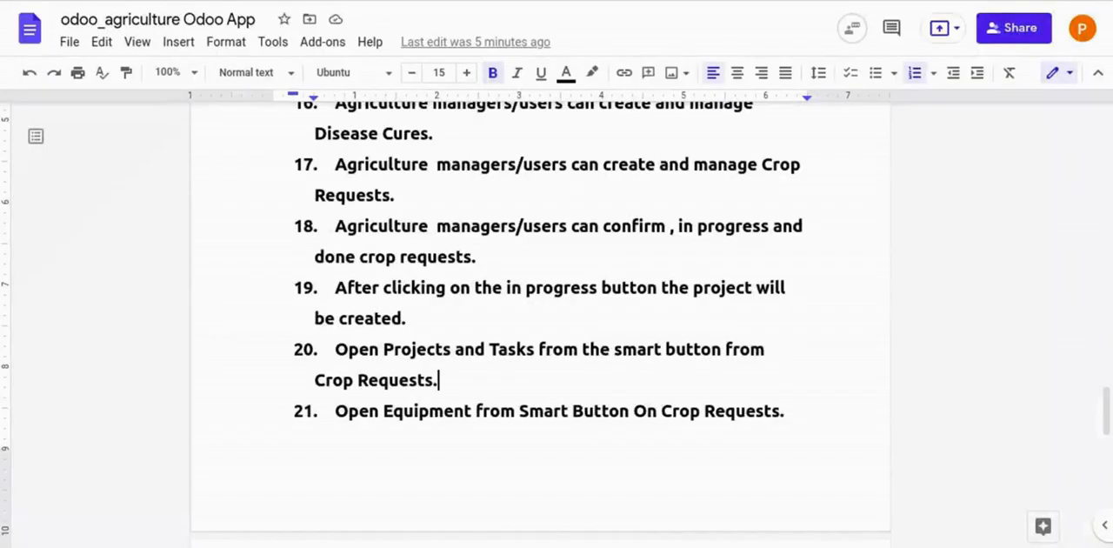
# - Read flow item 21 on Equipment in the Google Docs document, and open the Wheat Cropping request's equipment in Odoo
pyautogui.scroll(-3, 370, 274)
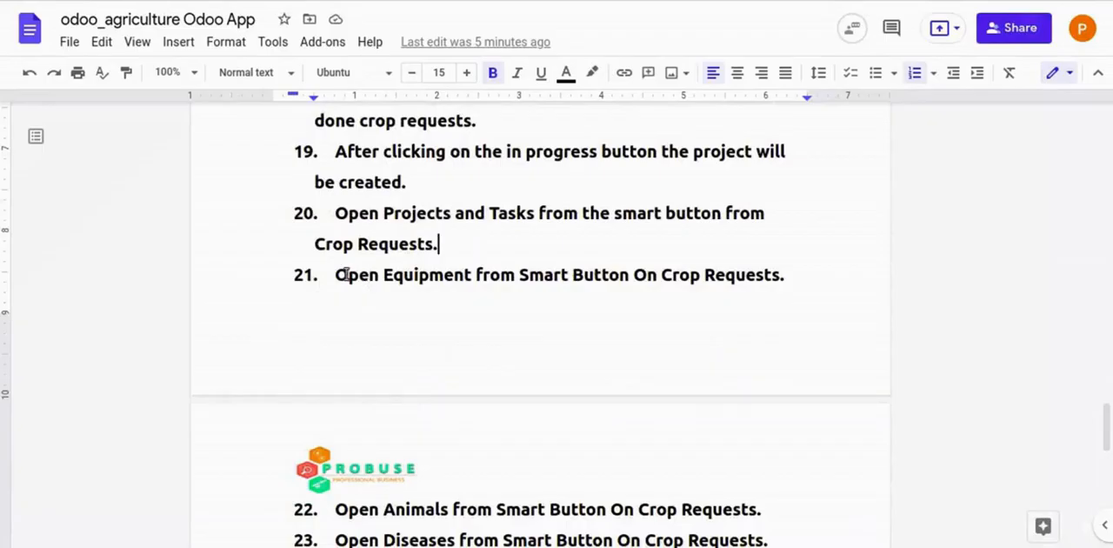
pyautogui.moveTo(424, 276); pyautogui.dragTo(793, 275)
pyautogui.click(793, 275)
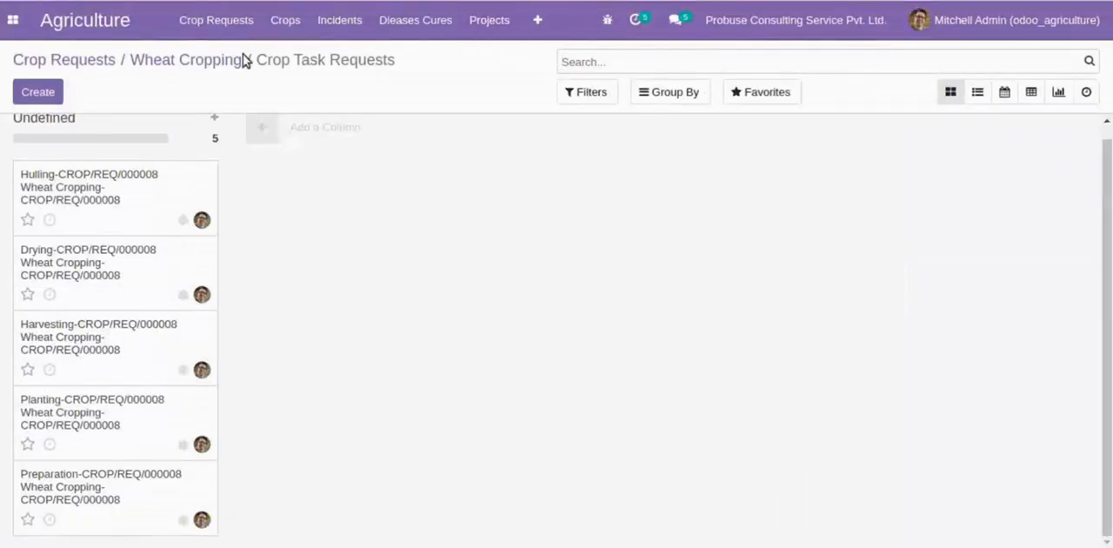
pyautogui.click(184, 60)
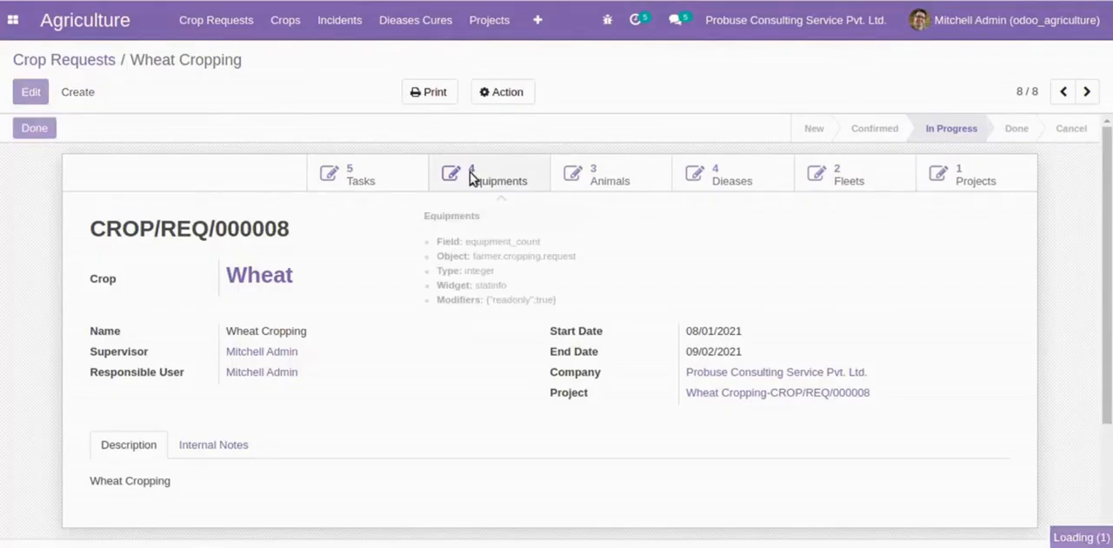
pyautogui.click(472, 177)
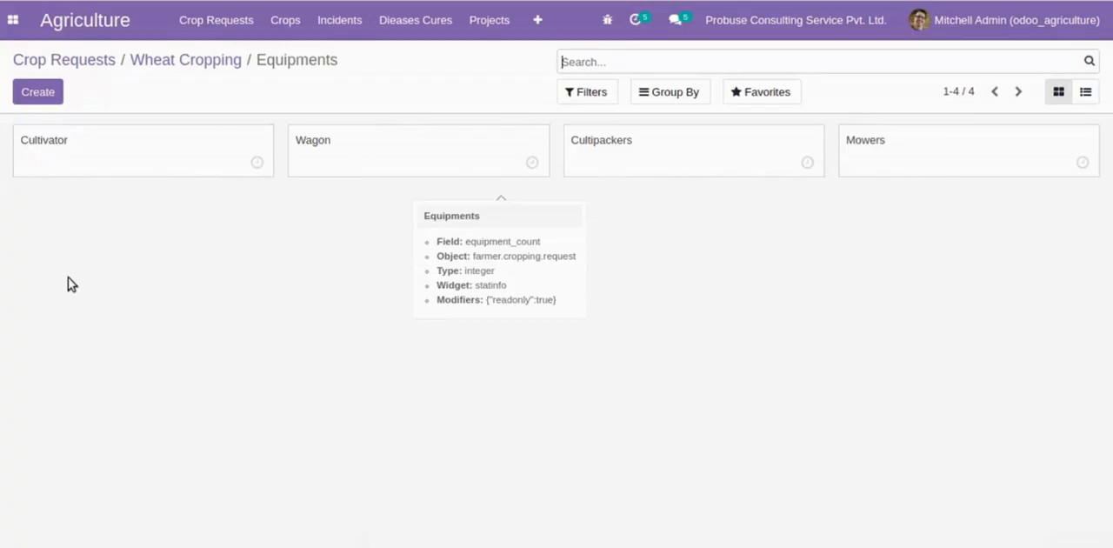
# - Return to the Wheat Cropping request, read flow item 22 on Animals in the Google Docs document, and open the request's animals in Odoo
pyautogui.click(175, 65)
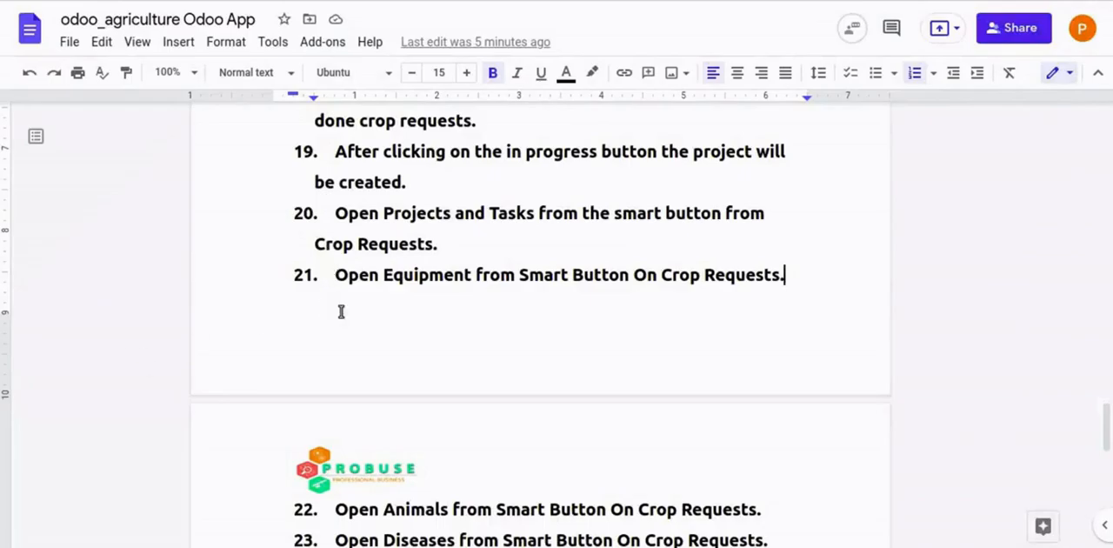
pyautogui.scroll(-3, 341, 311)
pyautogui.moveTo(336, 282); pyautogui.dragTo(761, 282)
pyautogui.click(762, 282)
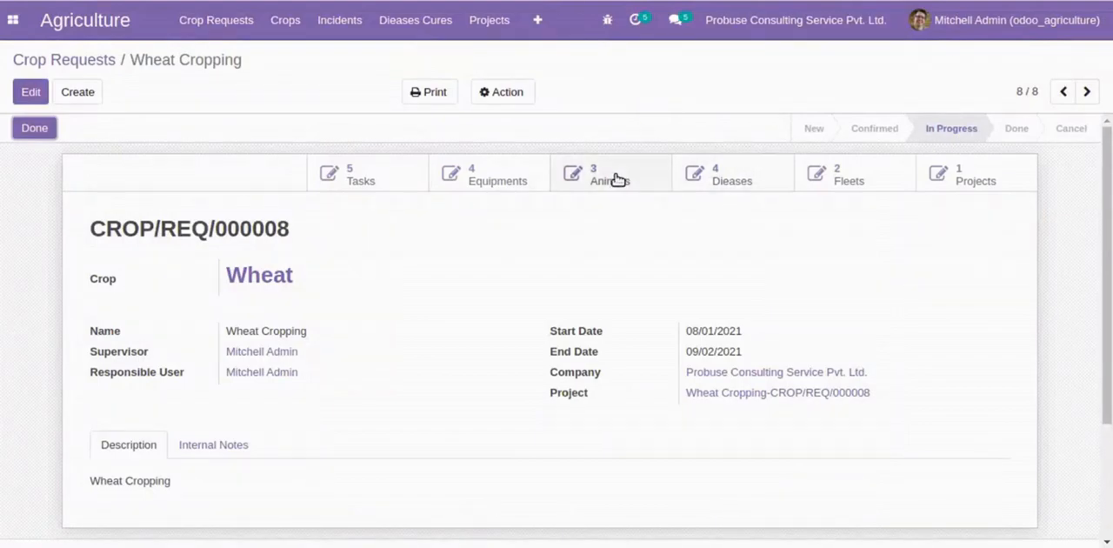
pyautogui.click(613, 177)
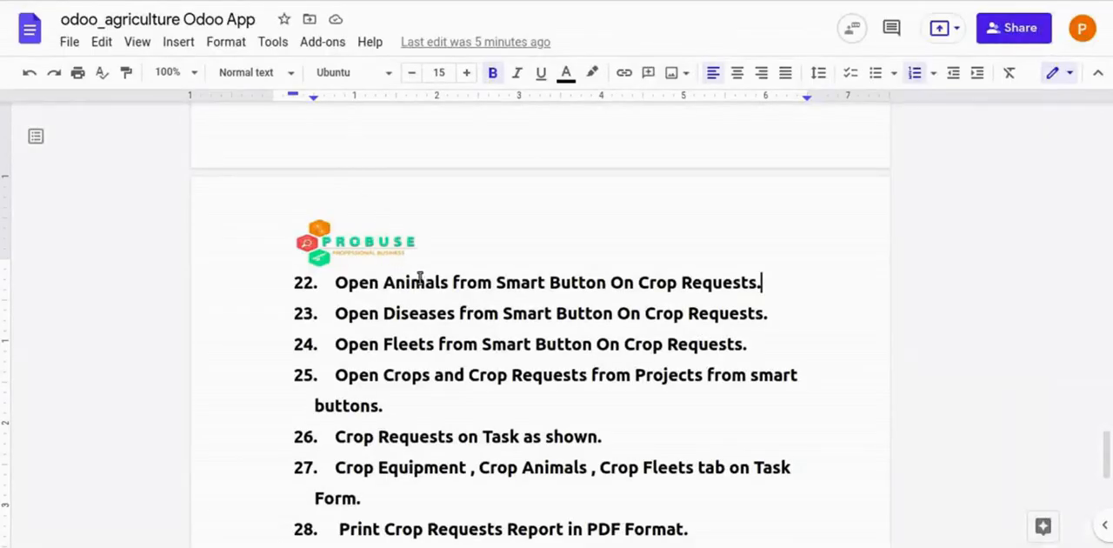
# - Read flow item 23 on Diseases in the Google Docs document, and open the Wheat Cropping request's diseases in Odoo
pyautogui.scroll(-1, 421, 278)
pyautogui.doubleClick(338, 270)
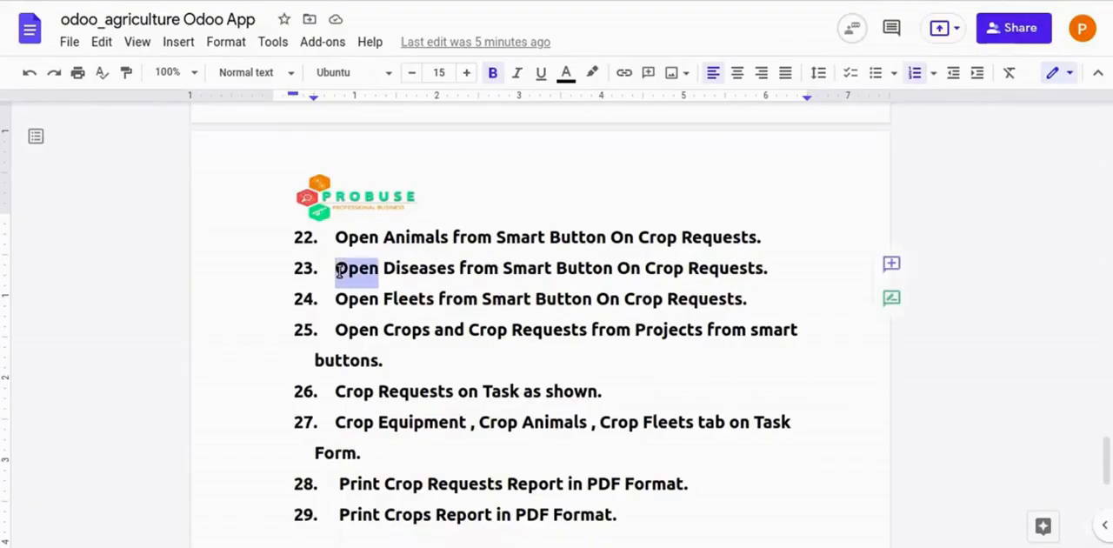
pyautogui.moveTo(363, 272); pyautogui.dragTo(734, 267)
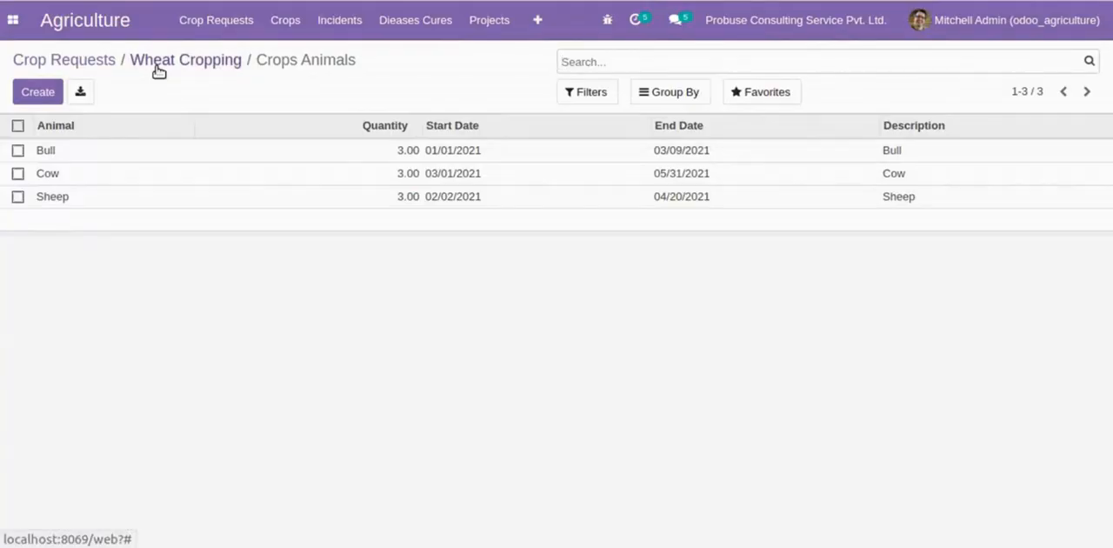
pyautogui.click(157, 61)
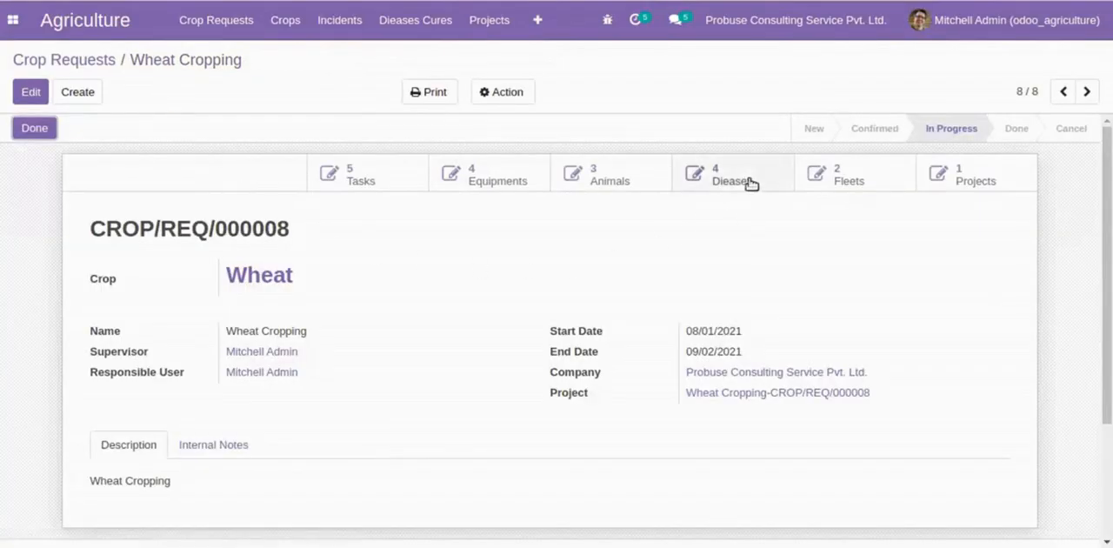
pyautogui.click(735, 181)
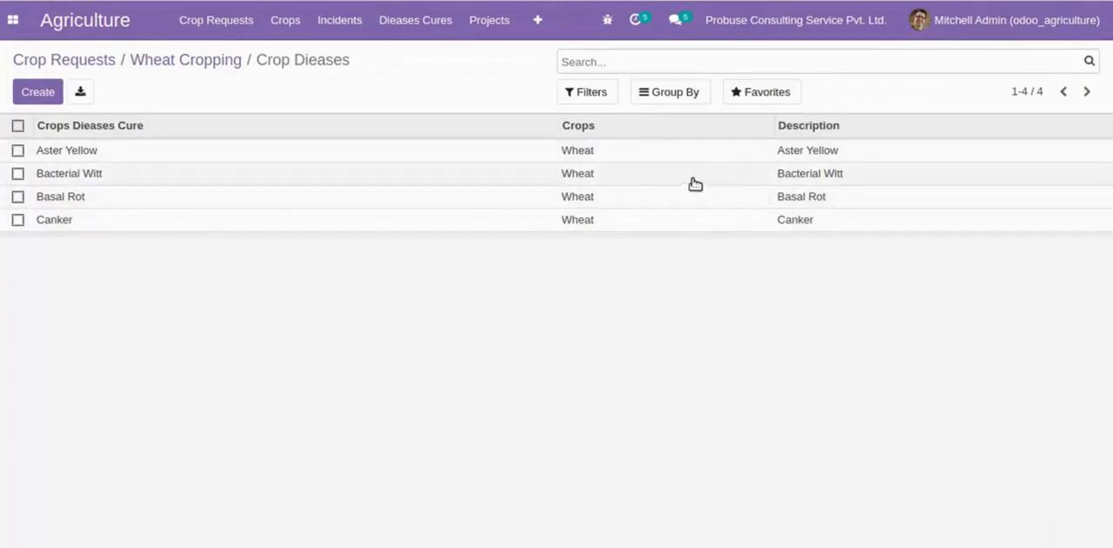
# - Return to the Wheat Cropping request, read flow item 24 on Fleets in the Google Docs document, and open the request's fleets in Odoo
pyautogui.click(192, 68)
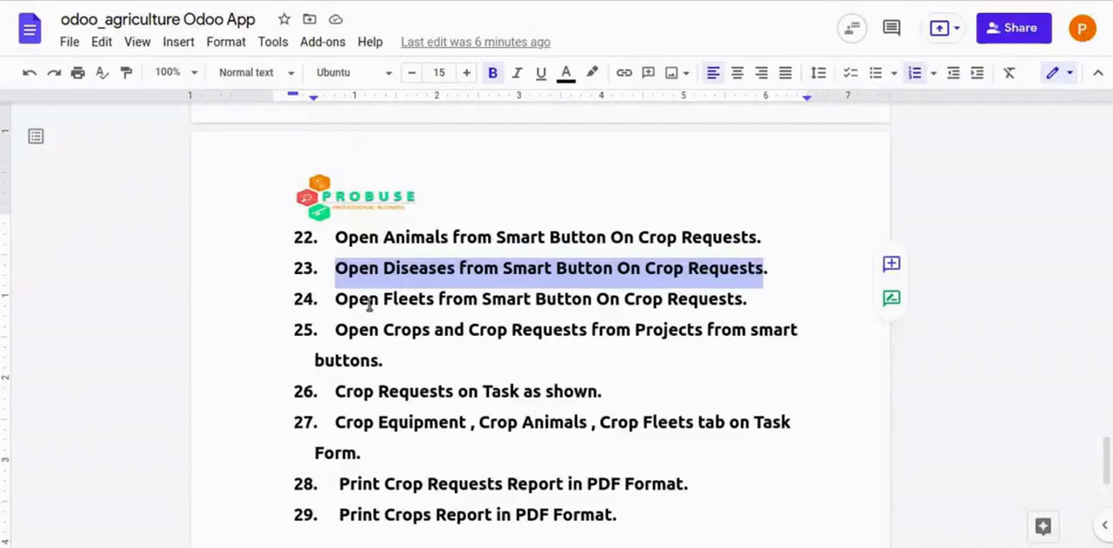
pyautogui.moveTo(336, 299)
pyautogui.mouseDown()
pyautogui.moveTo(756, 299)
pyautogui.moveTo(346, 299)
pyautogui.mouseUp()
pyautogui.click(756, 299)
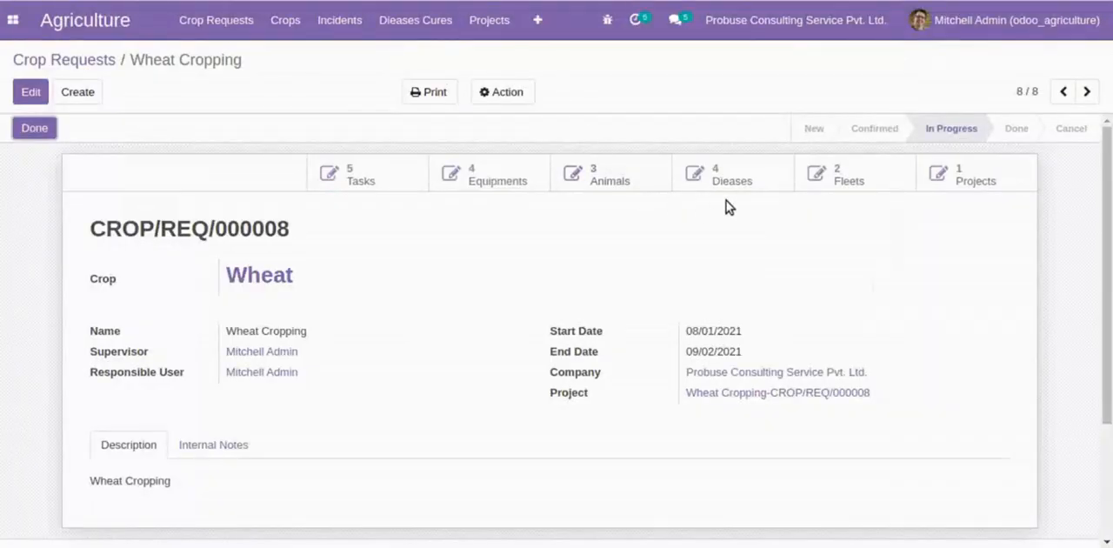
pyautogui.click(815, 176)
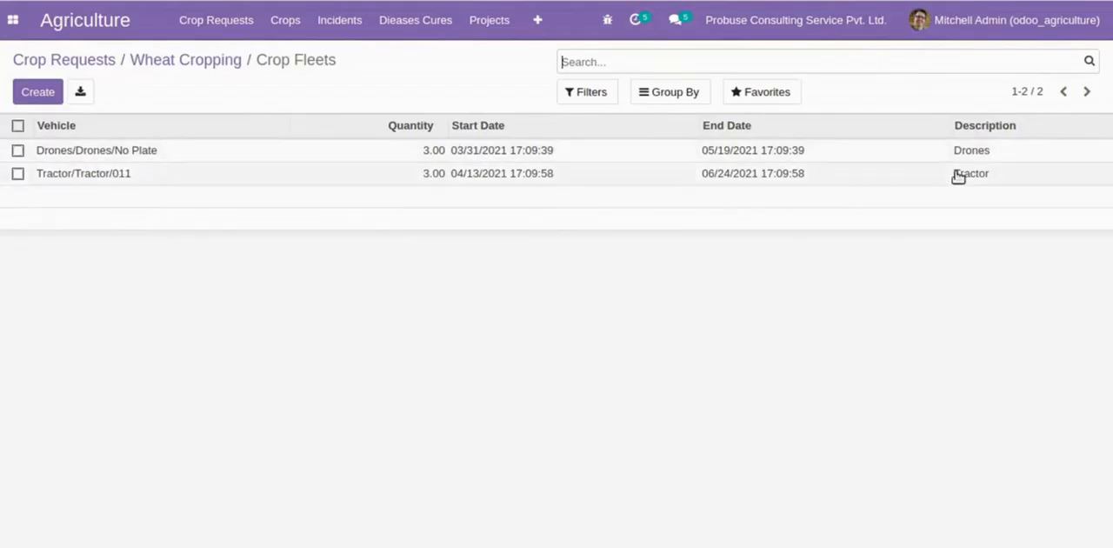
# - Read flow item 25 on Crops and Crop Requests from Projects in Google Docs, and open the project linked to the Wheat Cropping request in Odoo
pyautogui.click(171, 60)
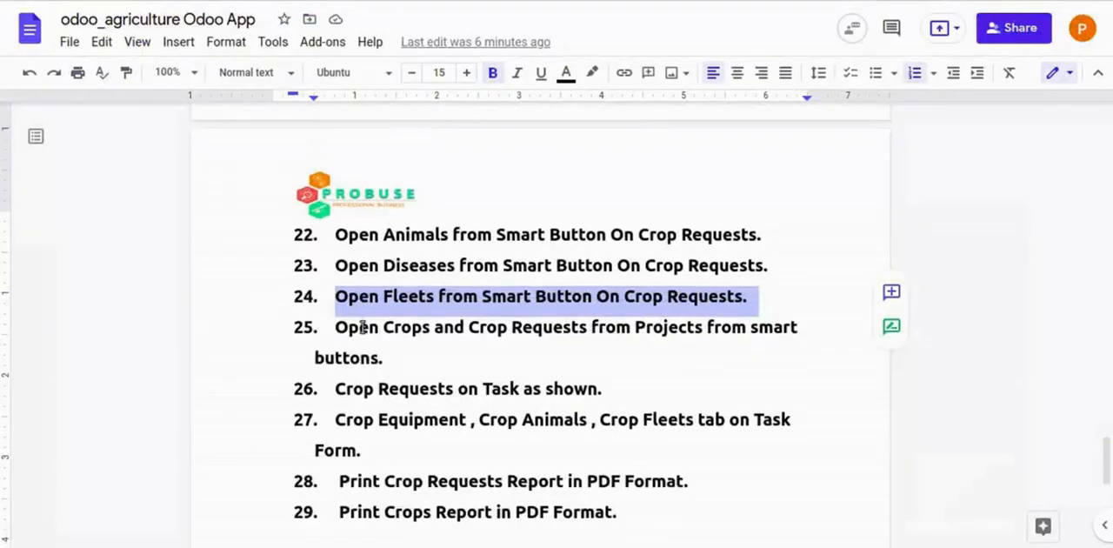
pyautogui.scroll(-1, 372, 280)
pyautogui.doubleClick(354, 242)
pyautogui.moveTo(359, 247); pyautogui.dragTo(597, 276)
pyautogui.click(596, 276)
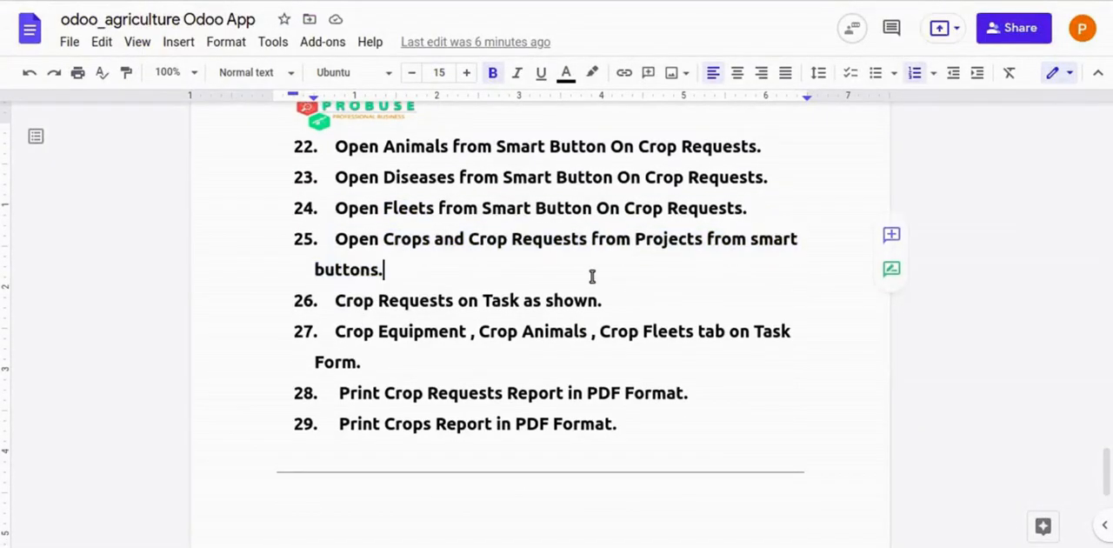
pyautogui.moveTo(333, 236); pyautogui.dragTo(747, 268)
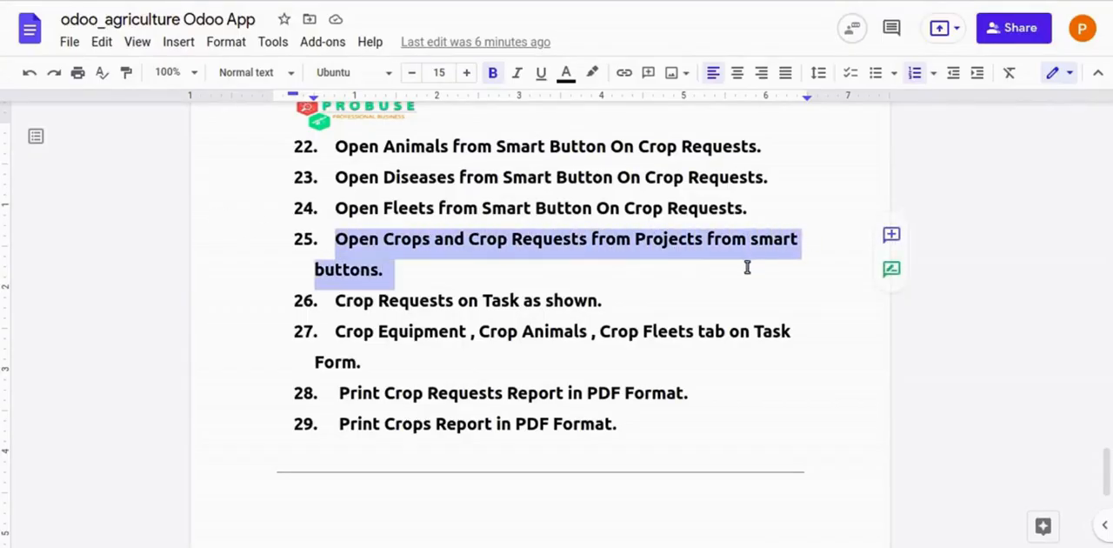
pyautogui.click(693, 271)
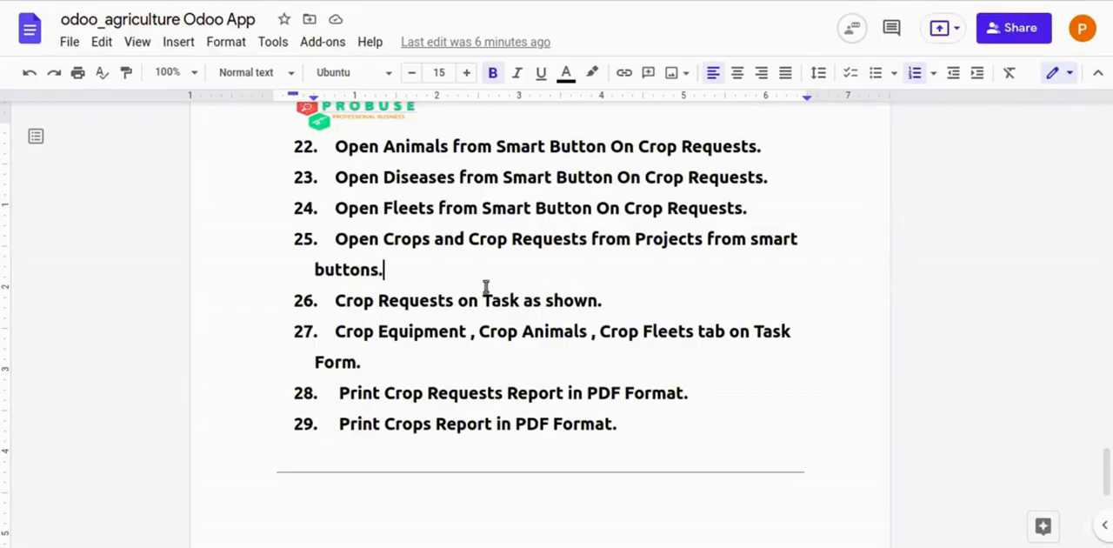
pyautogui.keyDown('shift'); pyautogui.click(432, 268); pyautogui.keyUp('shift')
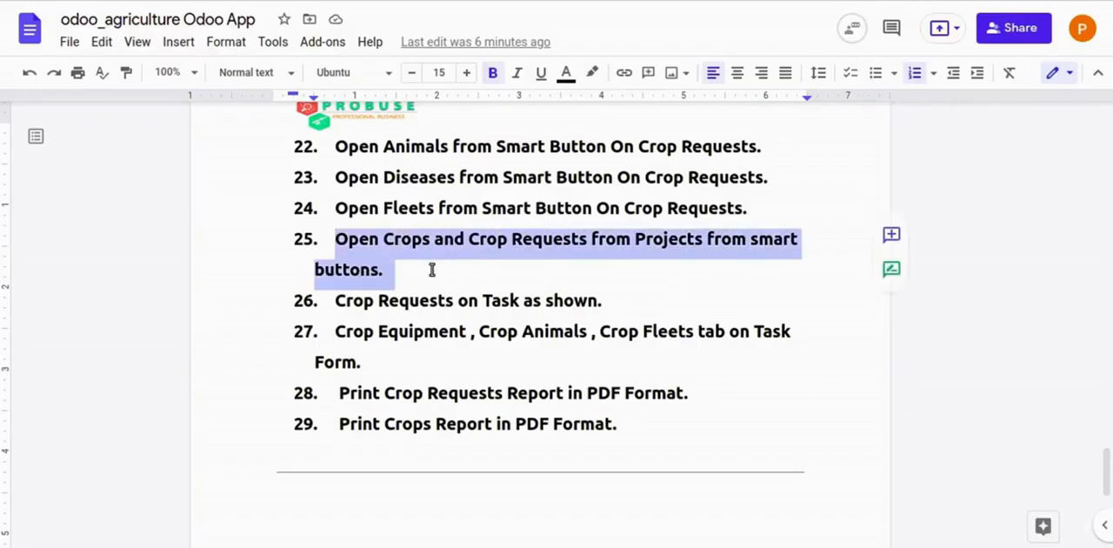
pyautogui.click(432, 269)
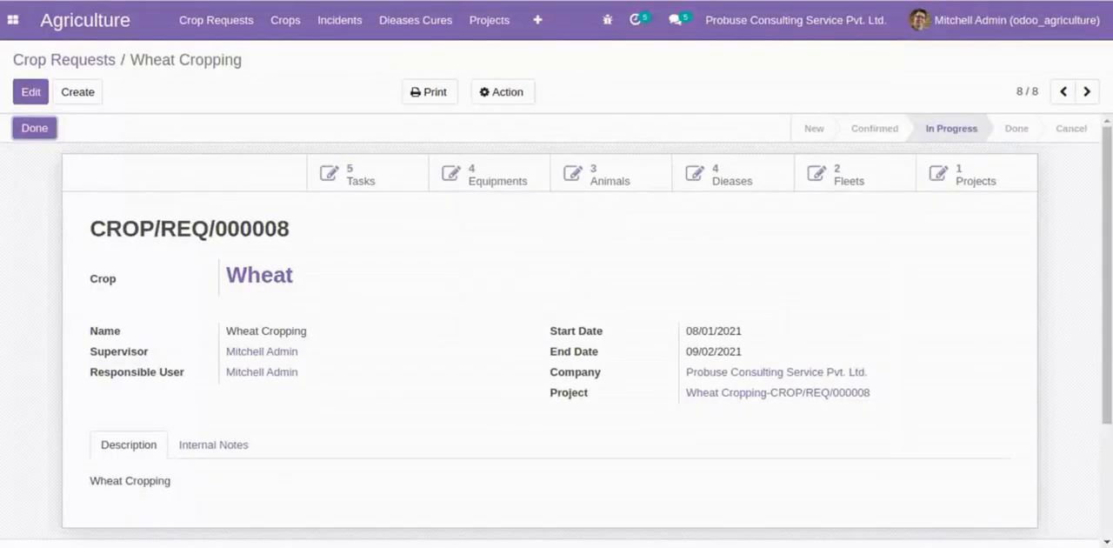
pyautogui.click(726, 393)
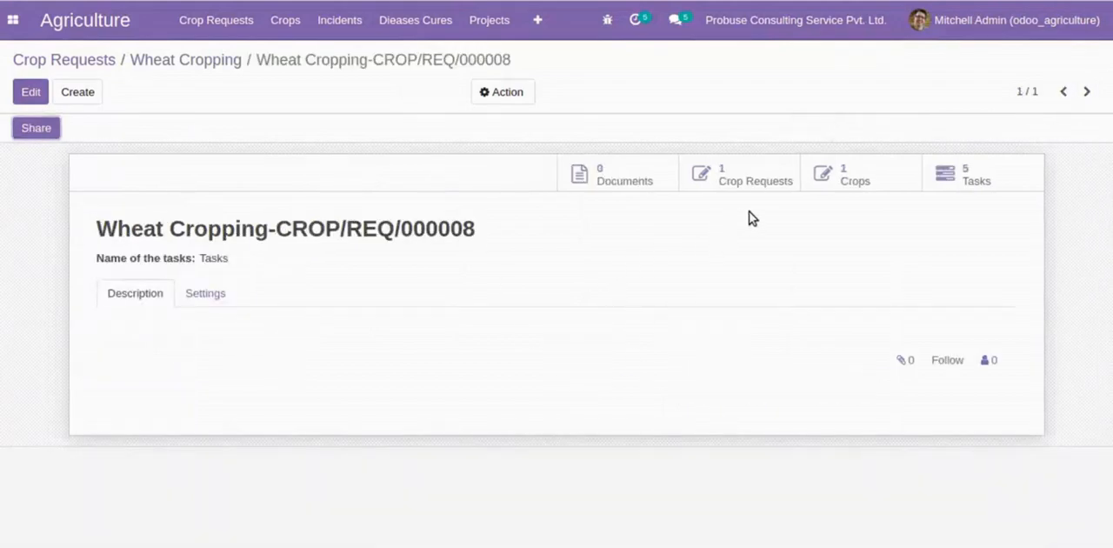
# - View the crop requests and the crops linked to the Wheat Cropping project, and return to the Wheat Cropping request
pyautogui.click(728, 182)
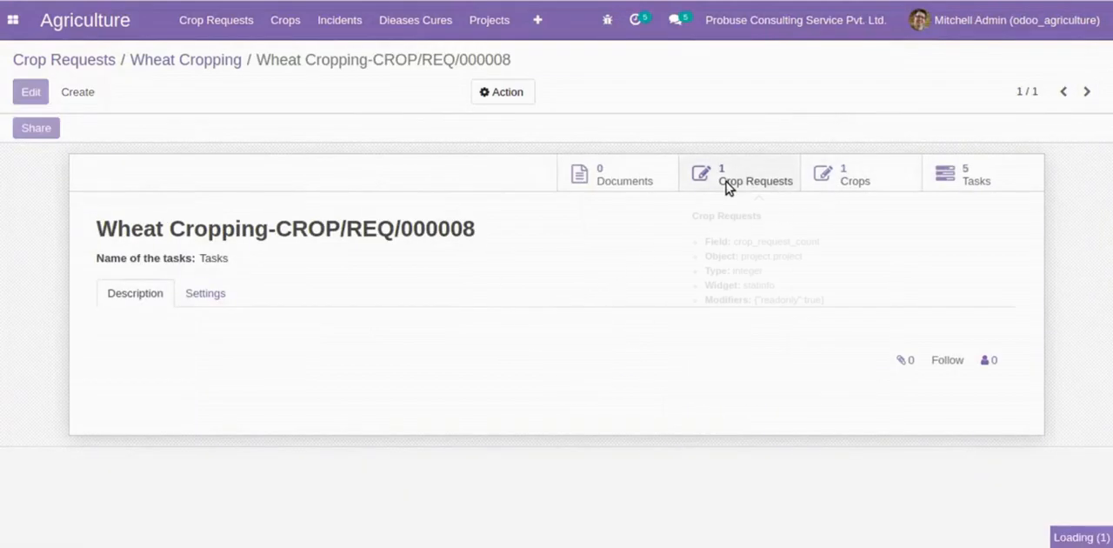
pyautogui.click(272, 61)
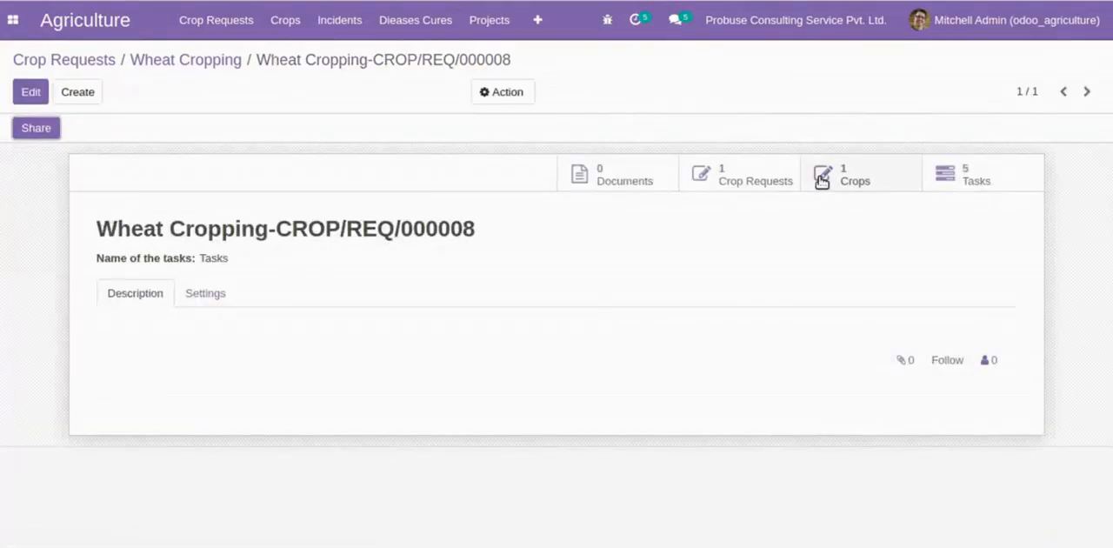
pyautogui.click(822, 178)
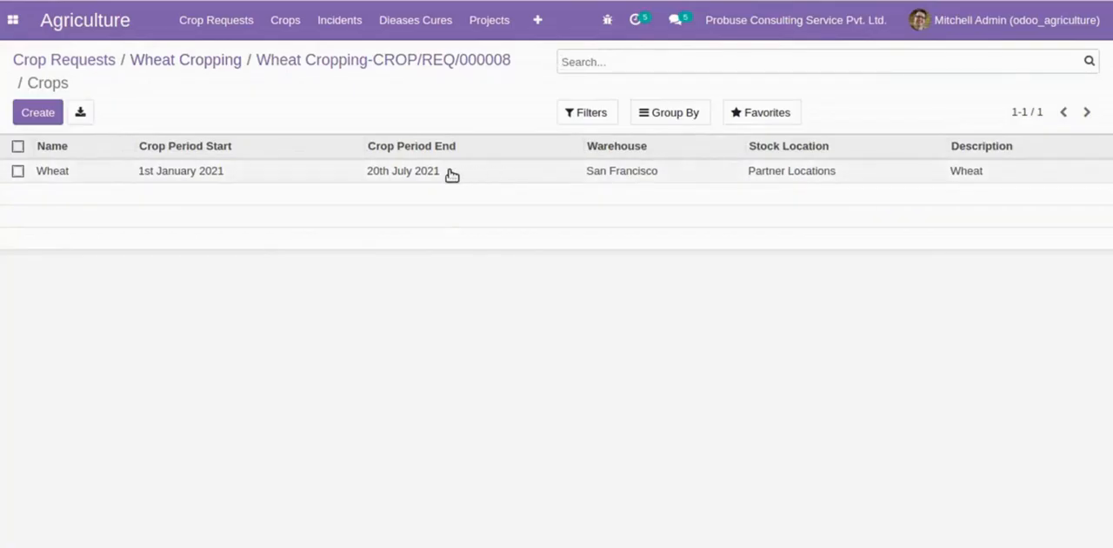
pyautogui.click(207, 62)
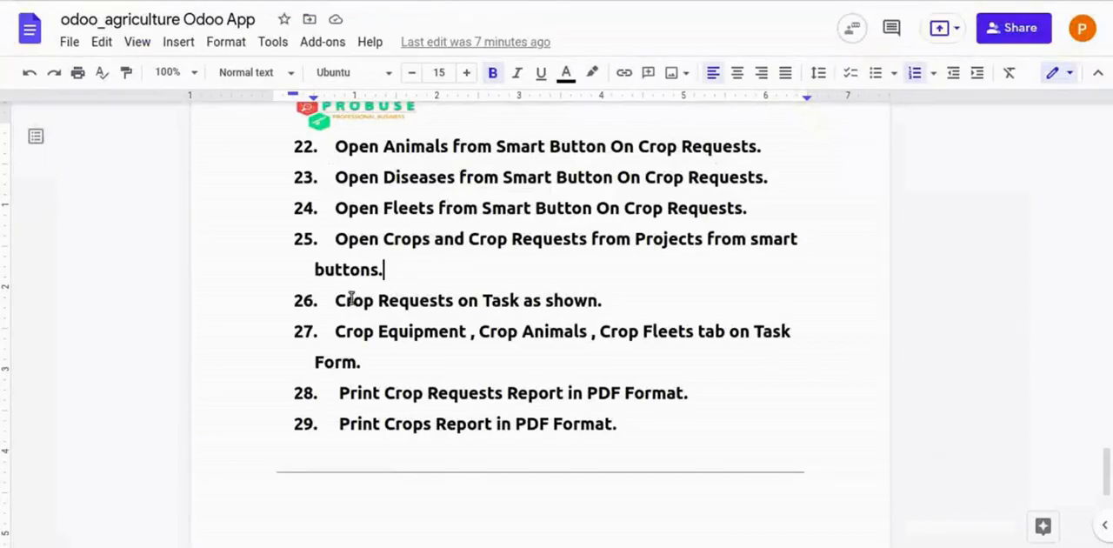
# - Read flow item 26 on Crop Requests on Task in Google Docs, and open the Wheat Cropping request's Preparation task in Odoo
pyautogui.moveTo(336, 300); pyautogui.dragTo(651, 300)
pyautogui.click(616, 298)
pyautogui.click(334, 301)
pyautogui.click(651, 301)
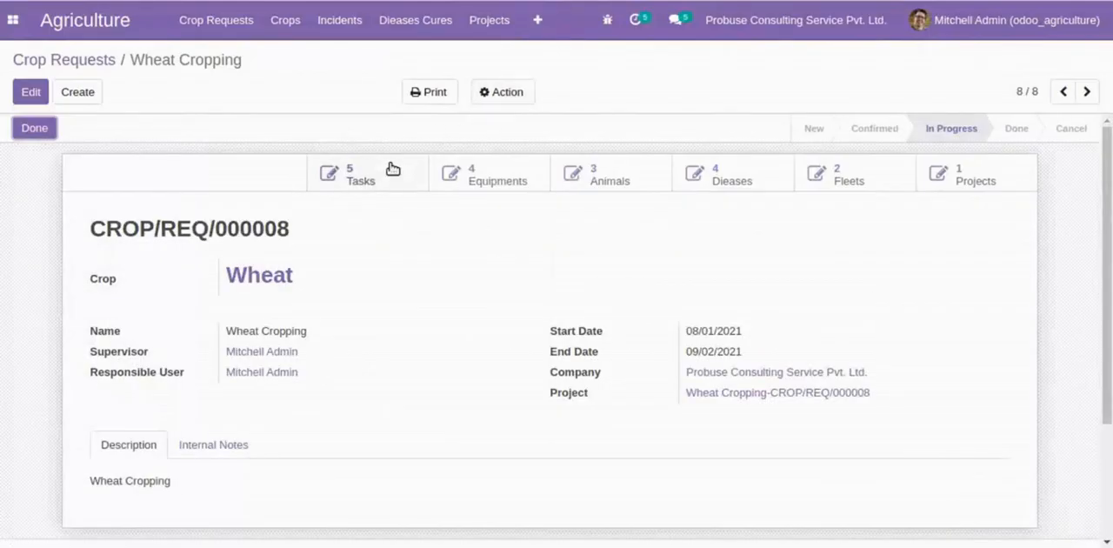
pyautogui.click(393, 168)
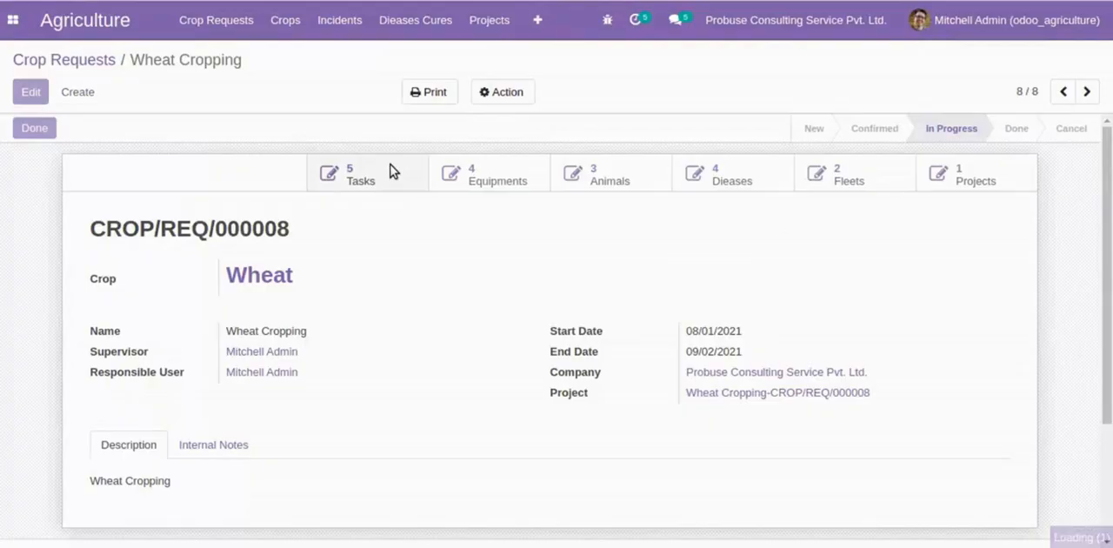
pyautogui.scroll(-1, 140, 316)
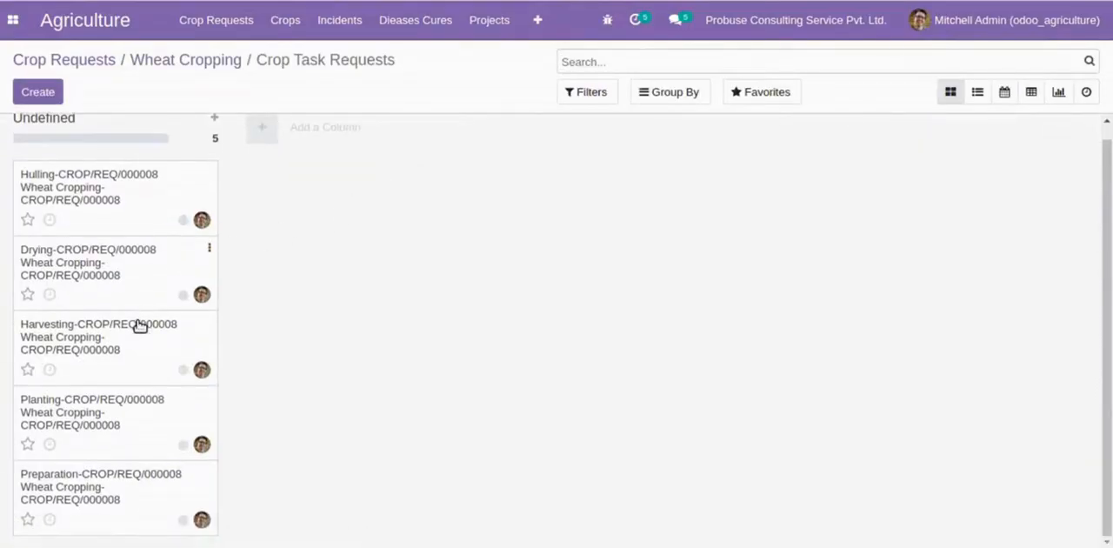
pyautogui.click(197, 476)
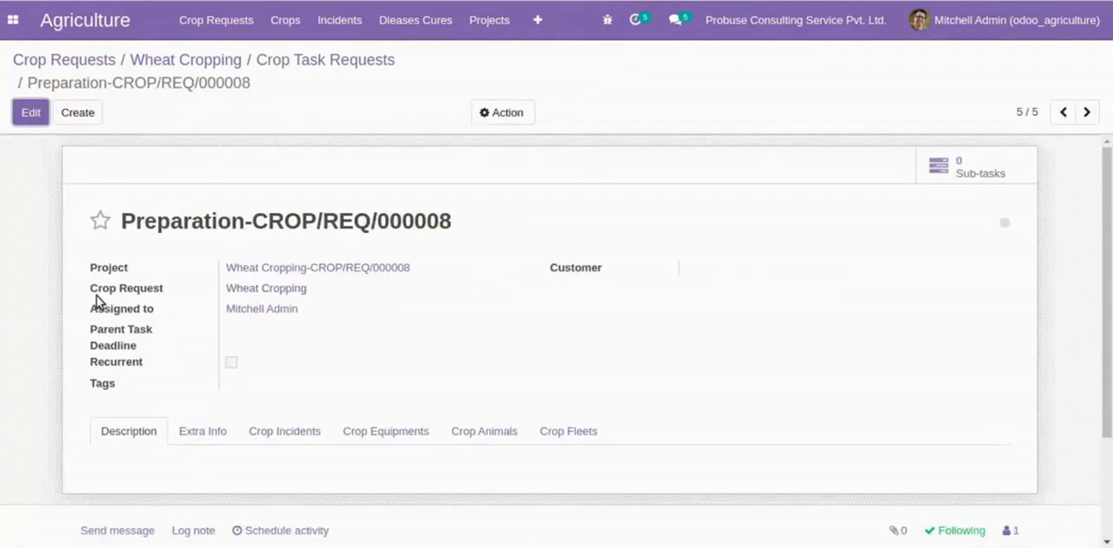
# - Examine the Preparation task's Crop Request field and its extra information
pyautogui.moveTo(94, 298); pyautogui.dragTo(165, 298)
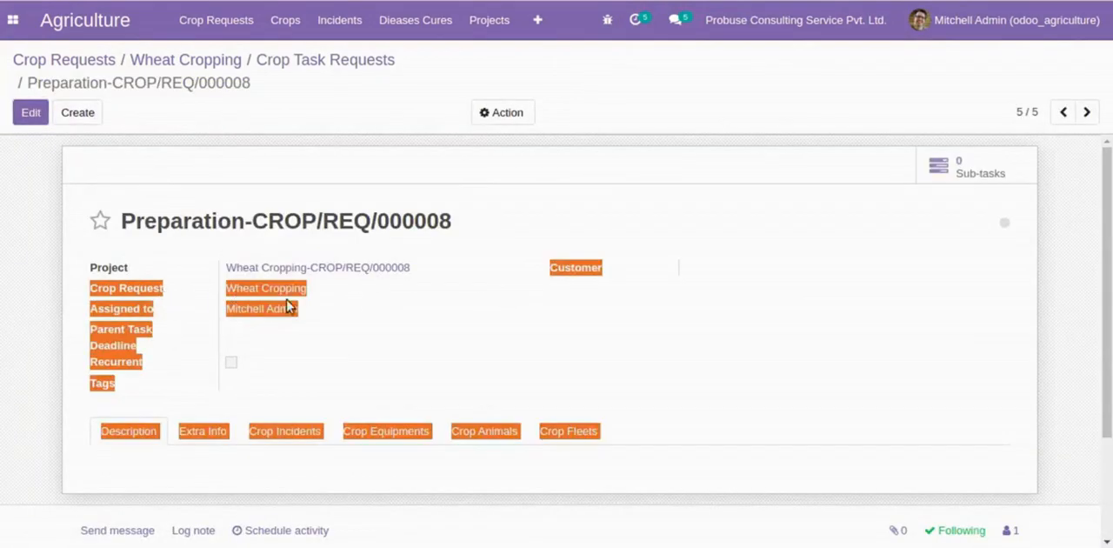
pyautogui.click(328, 301)
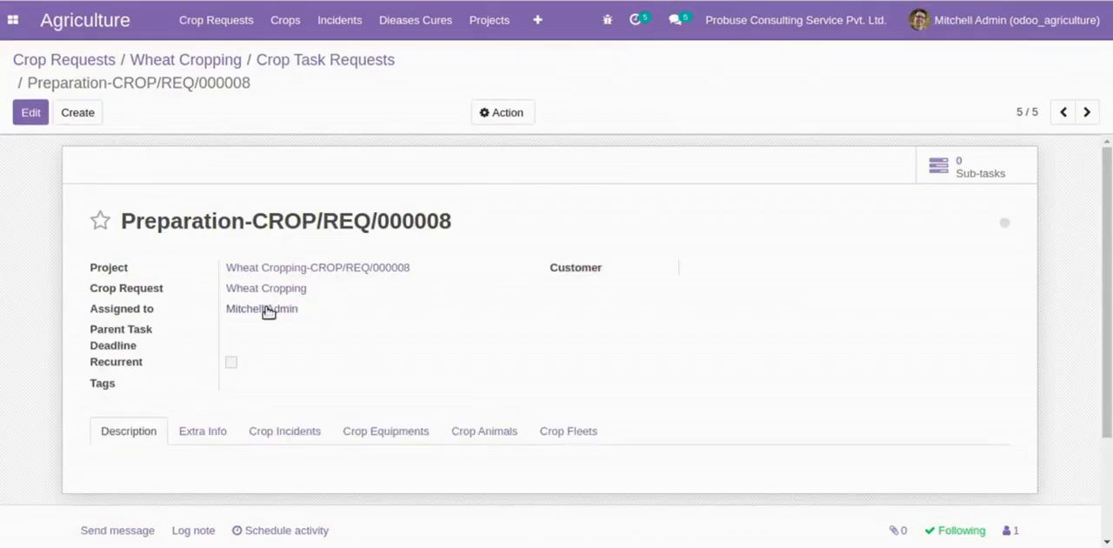
pyautogui.scroll(-3, 318, 348)
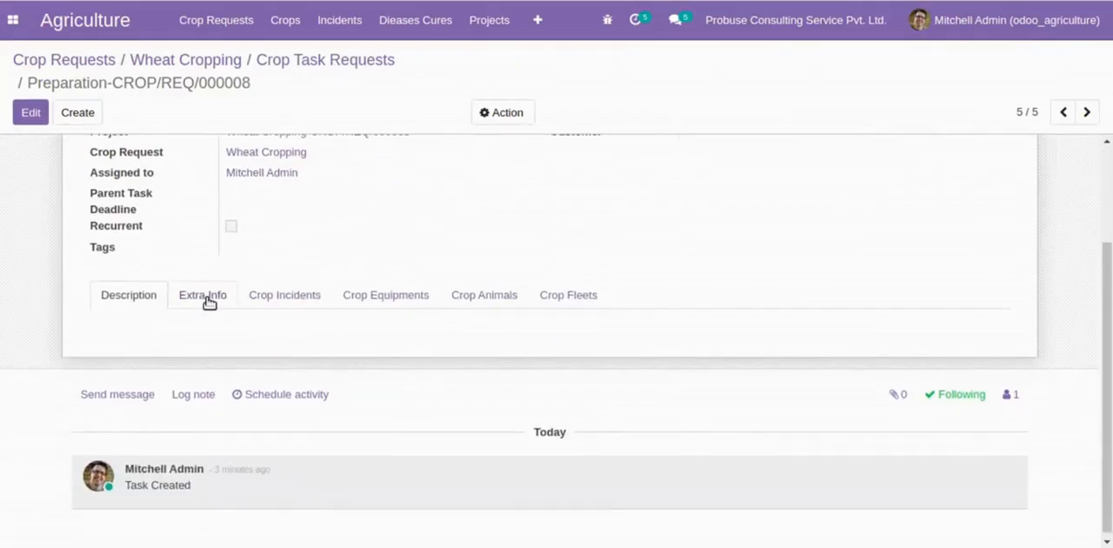
pyautogui.click(207, 297)
pyautogui.scroll(-2, 217, 371)
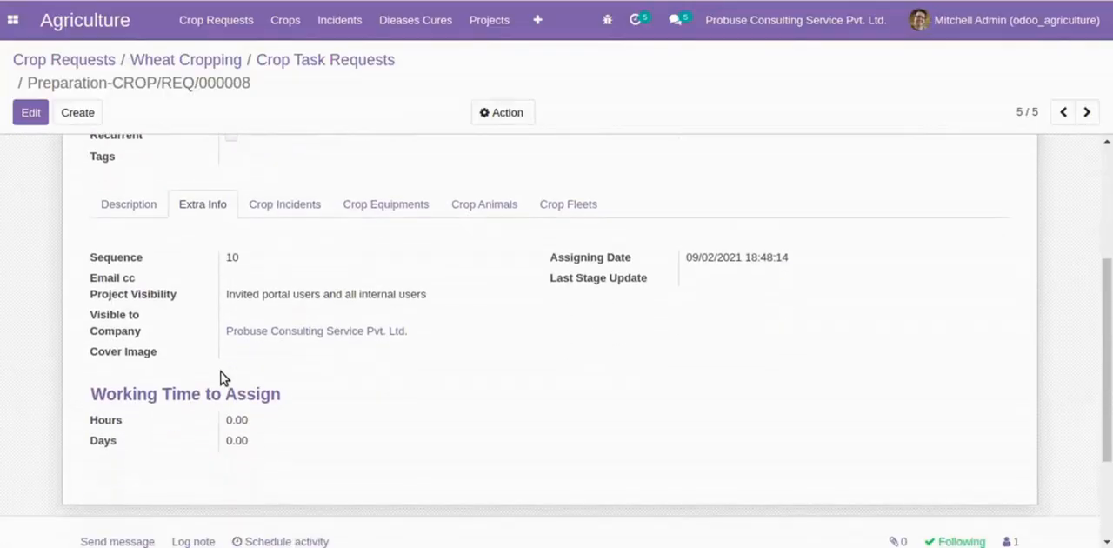
pyautogui.scroll(5, 416, 338)
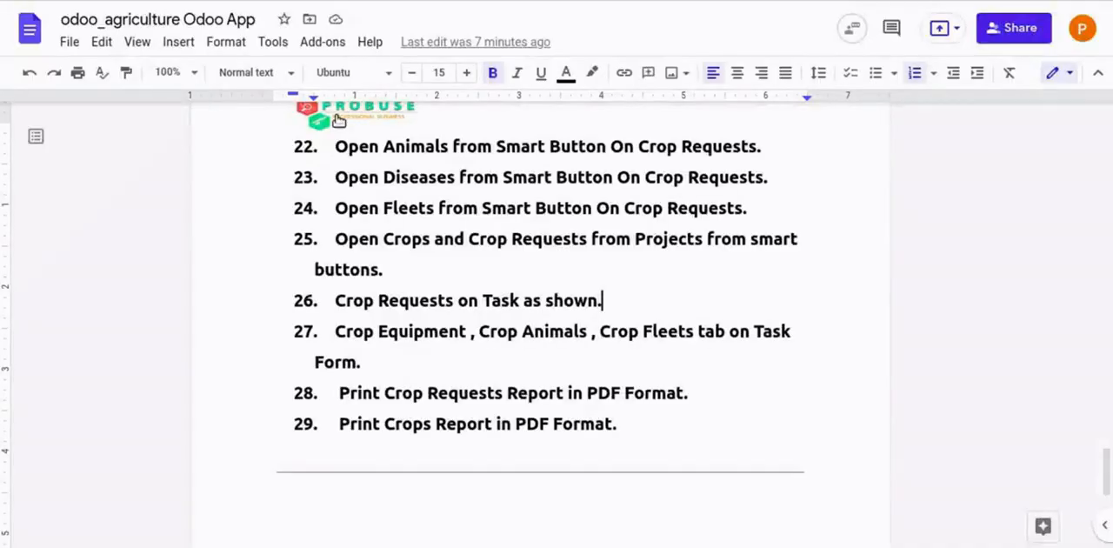
# - Read flow item 27 in the Google Docs document, and view the Preparation task's crop equipment, crop animals and crop fleets in Odoo
pyautogui.moveTo(347, 331); pyautogui.dragTo(761, 378)
pyautogui.click(569, 374)
pyautogui.moveTo(333, 335); pyautogui.dragTo(803, 360)
pyautogui.click(803, 360)
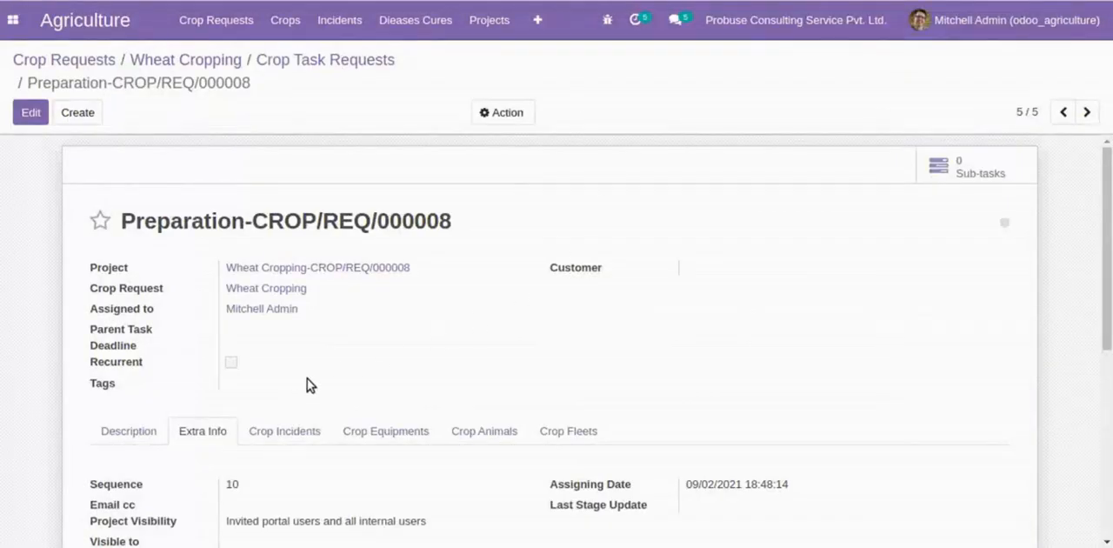
pyautogui.scroll(-2, 310, 378)
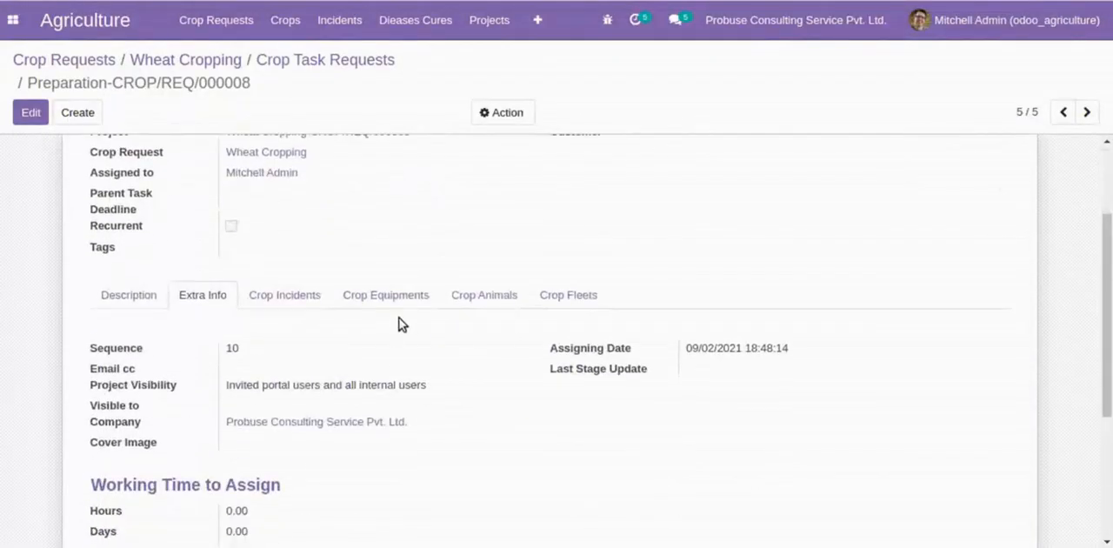
pyautogui.click(415, 295)
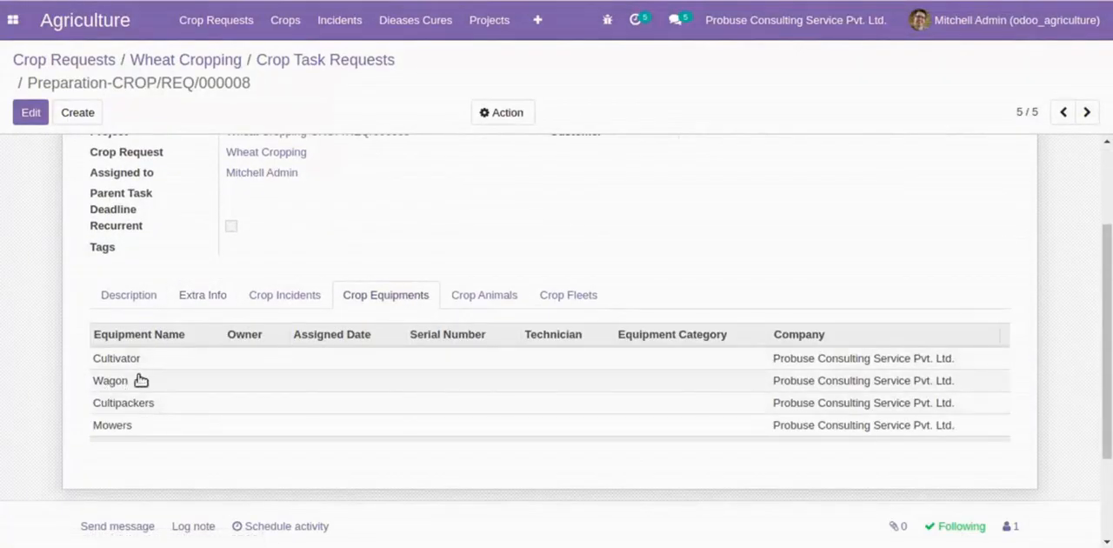
pyautogui.click(503, 296)
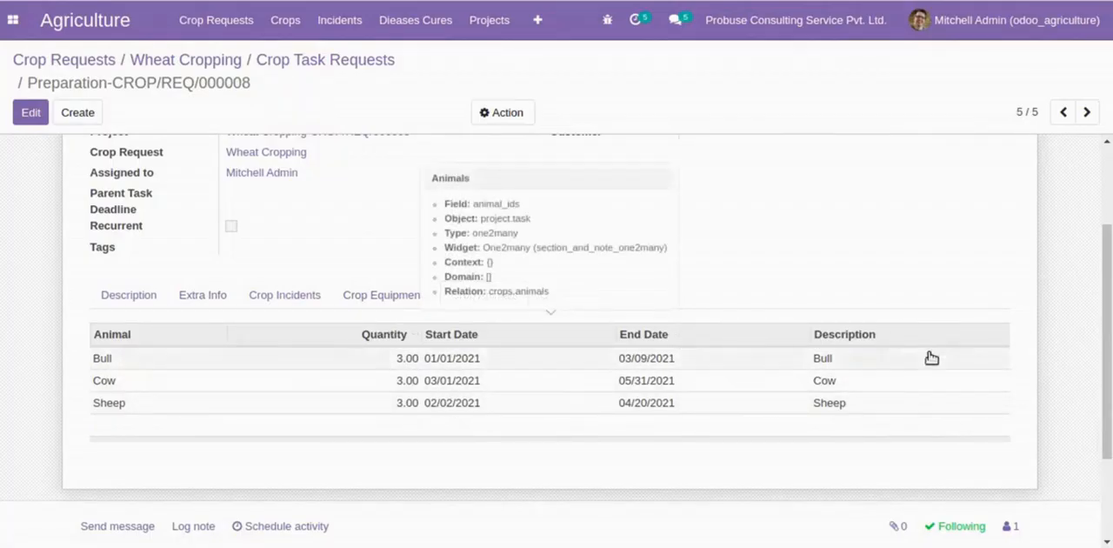
pyautogui.click(542, 296)
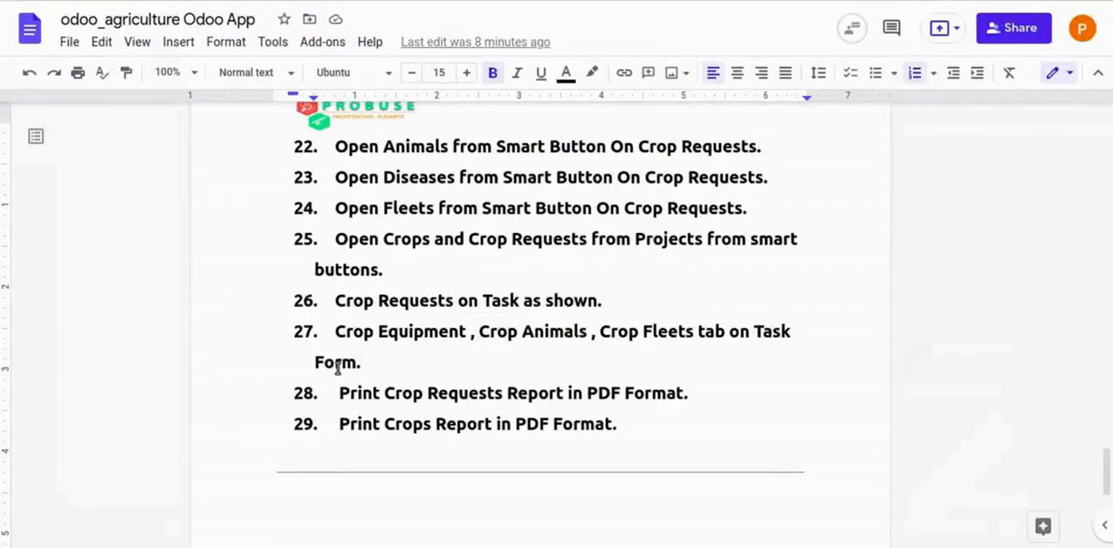
# - Read flow item 28 in Google Docs, then print the Wheat Cropping request's Crop Requests report in Odoo and open the PDF
pyautogui.moveTo(339, 392); pyautogui.dragTo(369, 393)
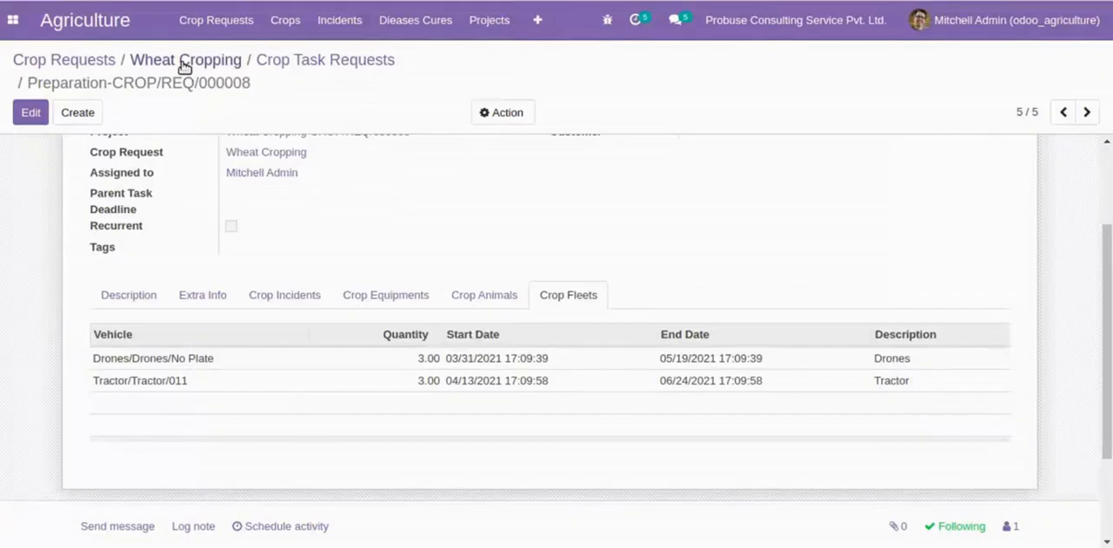
pyautogui.click(182, 65)
pyautogui.click(447, 93)
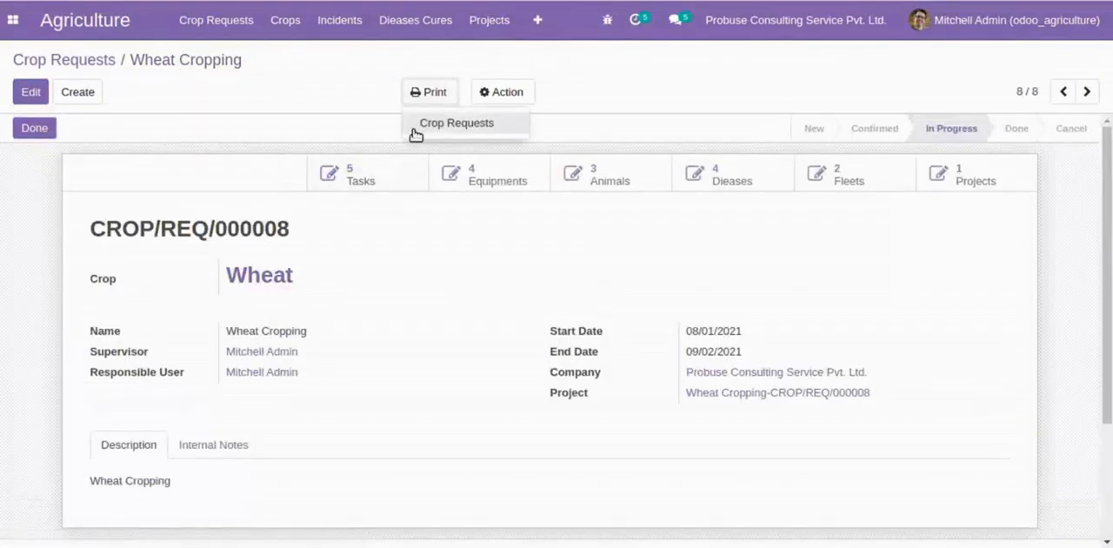
pyautogui.click(441, 127)
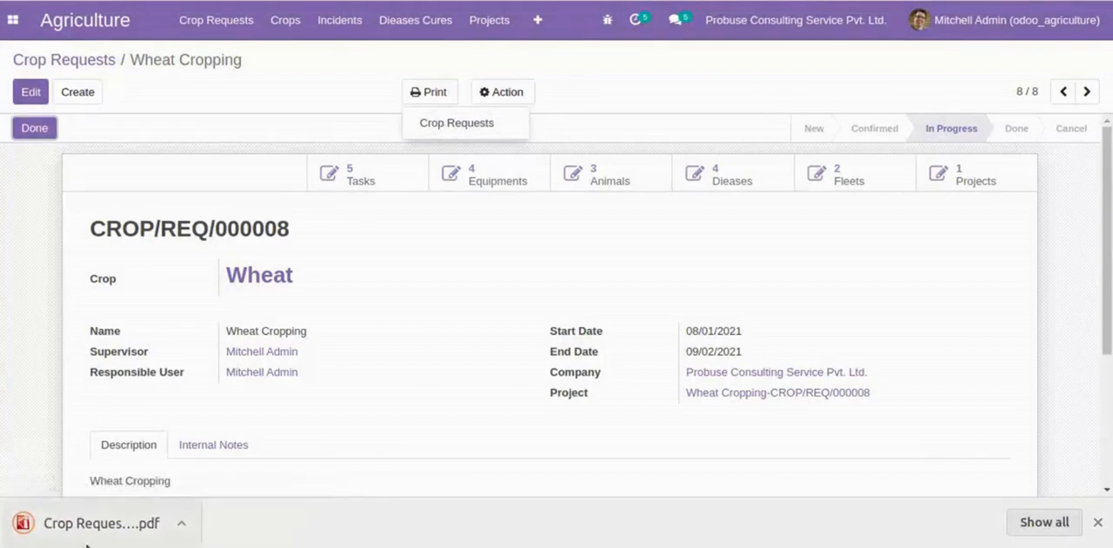
pyautogui.click(101, 541)
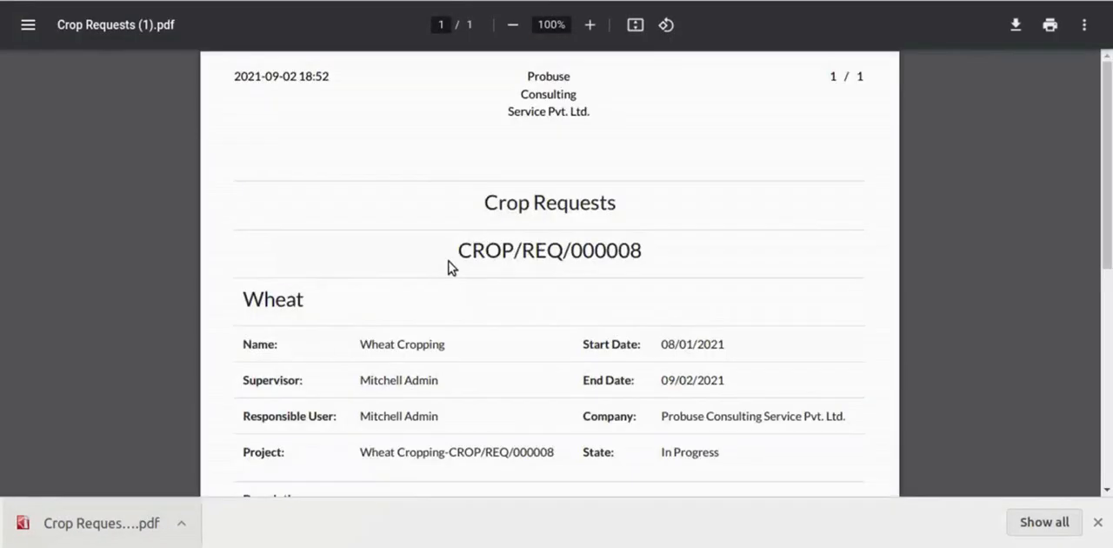
# - Examine the Crop Requests PDF report's title, request number, crop, request details and project
pyautogui.scroll(-2, 508, 252)
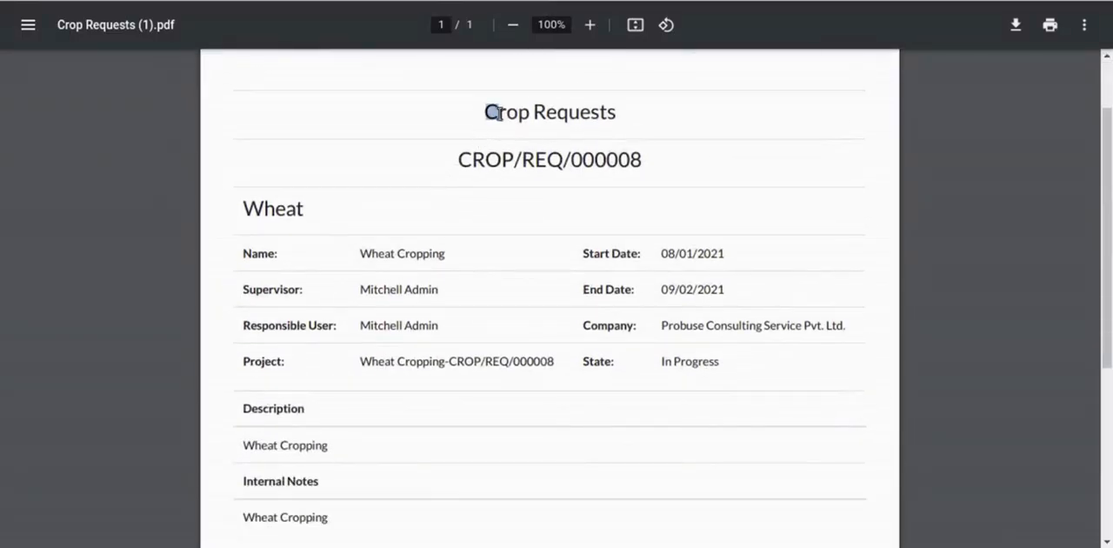
pyautogui.moveTo(487, 111); pyautogui.dragTo(617, 114)
pyautogui.click(626, 137)
pyautogui.moveTo(660, 163); pyautogui.dragTo(458, 162)
pyautogui.click(469, 166)
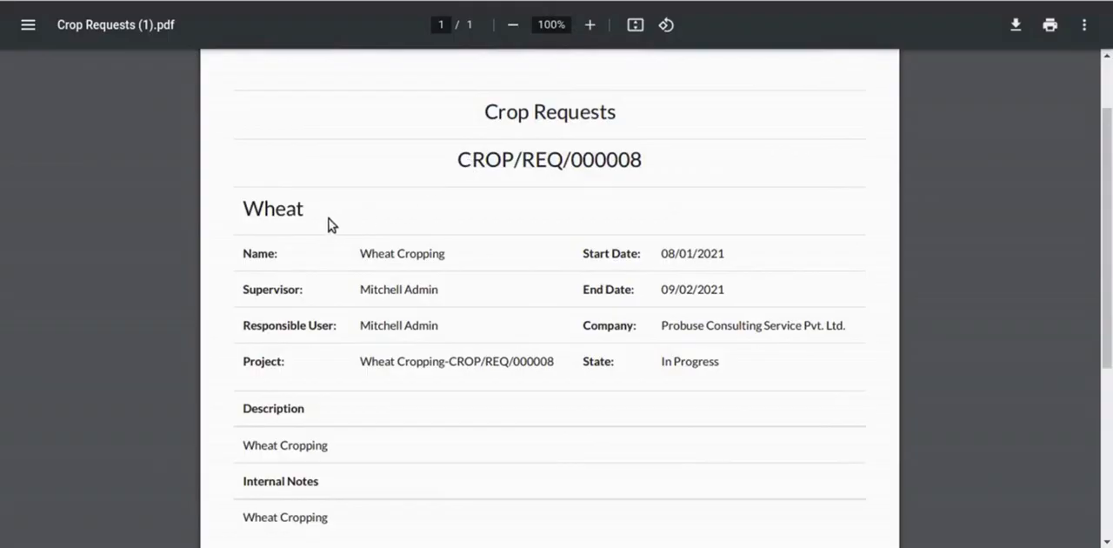
pyautogui.doubleClick(258, 212)
pyautogui.scroll(-2, 259, 212)
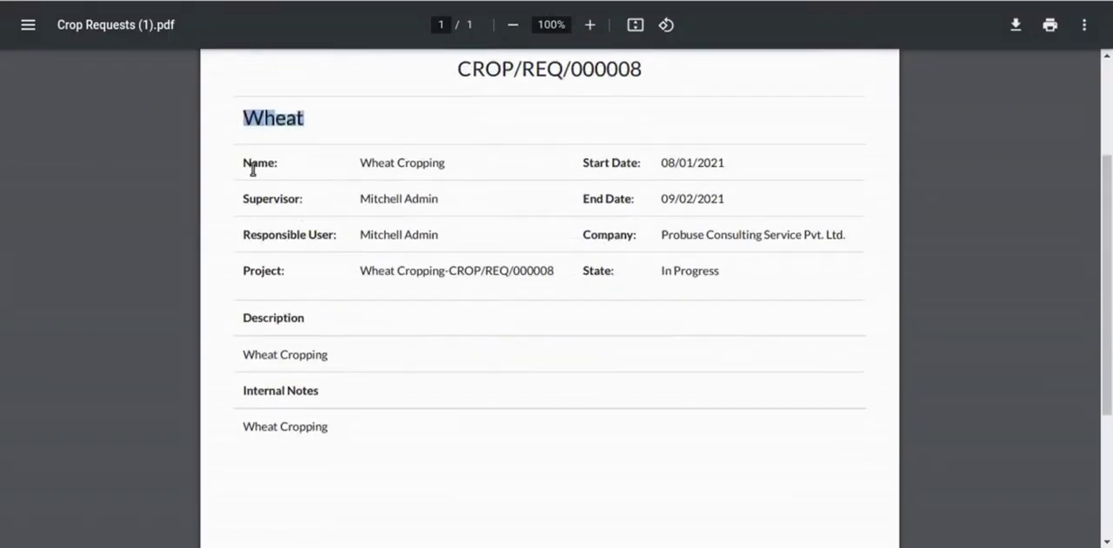
pyautogui.click(258, 167)
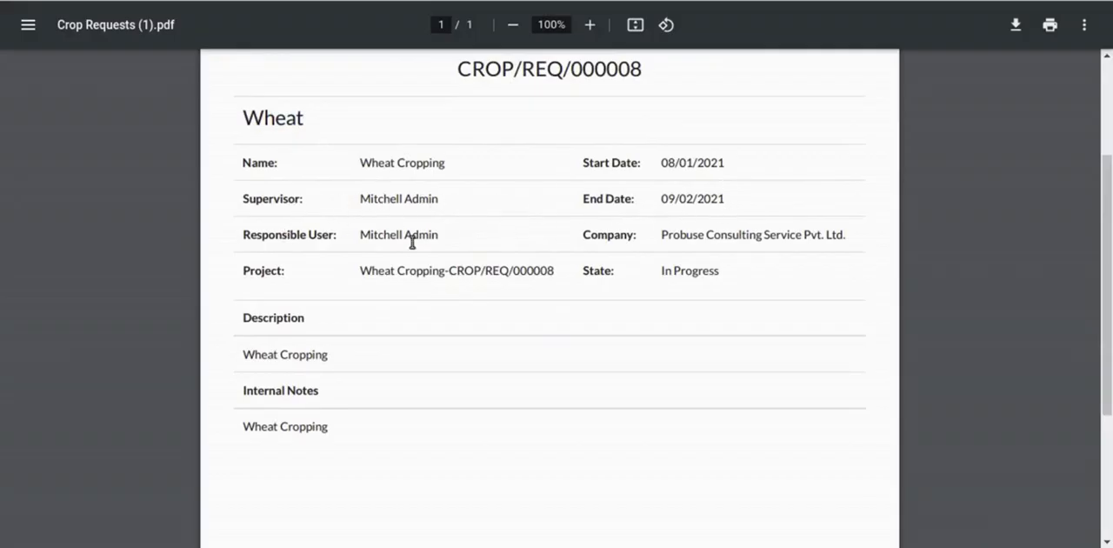
pyautogui.moveTo(358, 277); pyautogui.dragTo(577, 275)
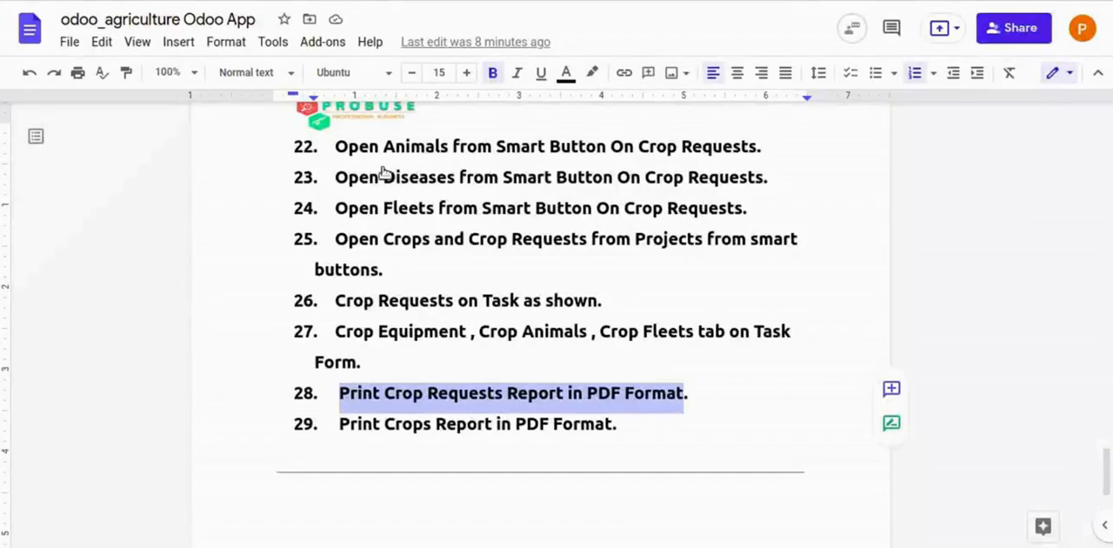
# - Read flow item 29 on printing the Crops report in the Google Docs document
pyautogui.scroll(-2, 497, 345)
pyautogui.scroll(-1, 497, 345)
pyautogui.moveTo(346, 289); pyautogui.dragTo(616, 285)
pyautogui.click(681, 287)
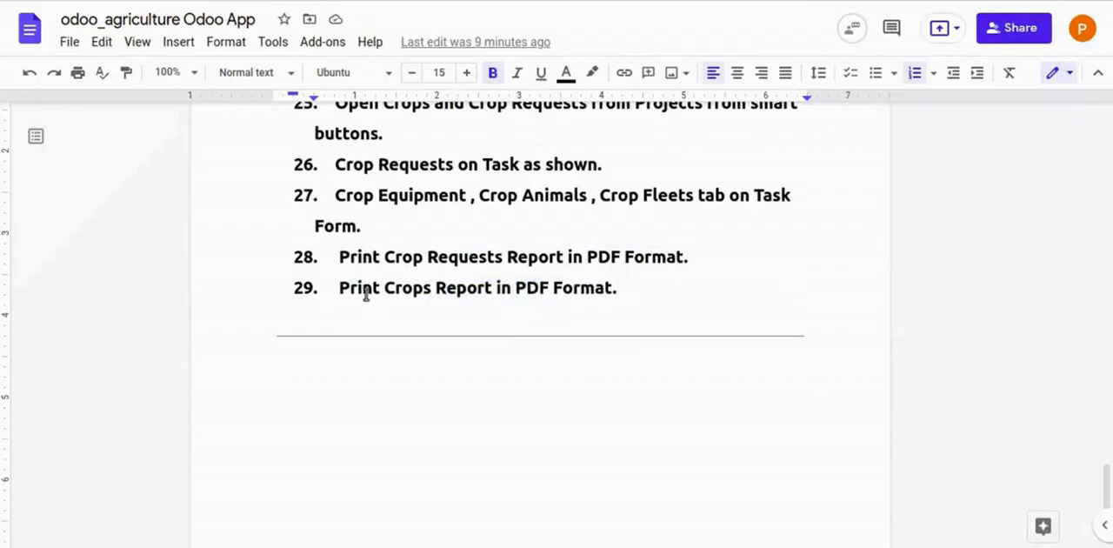
pyautogui.moveTo(336, 288); pyautogui.dragTo(643, 284)
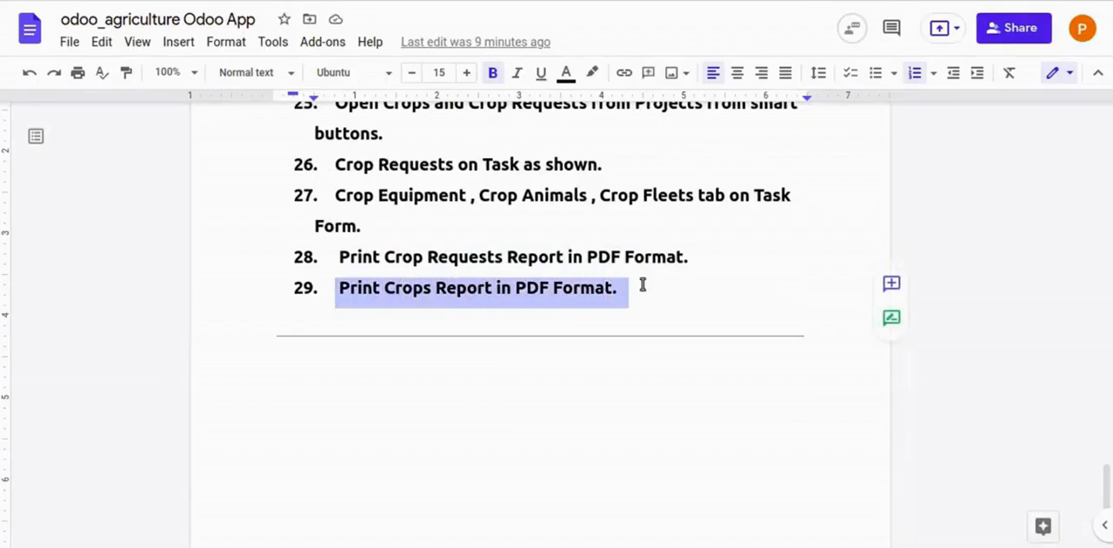
pyautogui.click(643, 284)
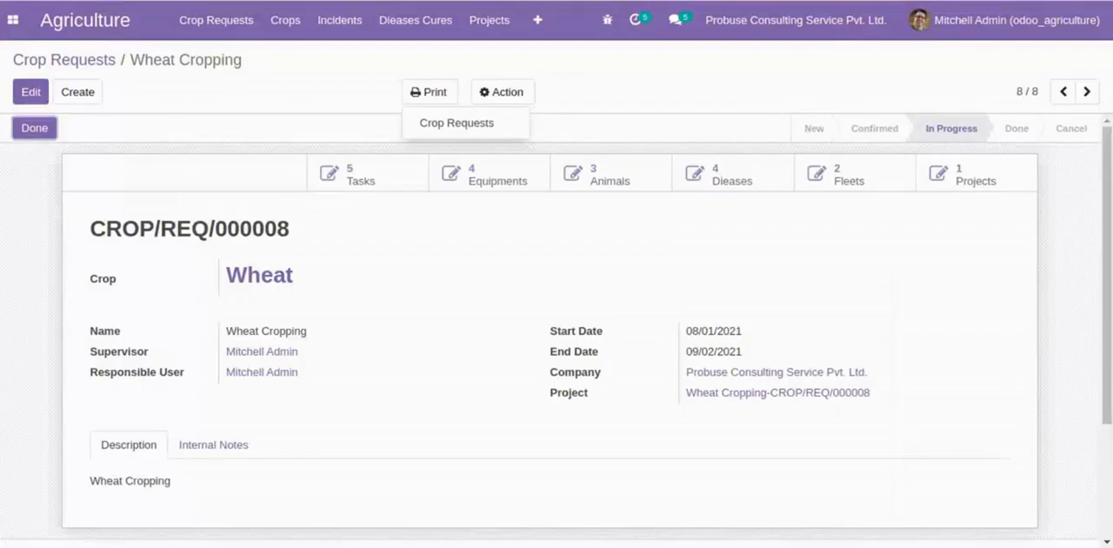
# - Open the Wheat crop in Odoo, print its Crops report and open the downloaded PDF
pyautogui.click(285, 20)
pyautogui.click(301, 54)
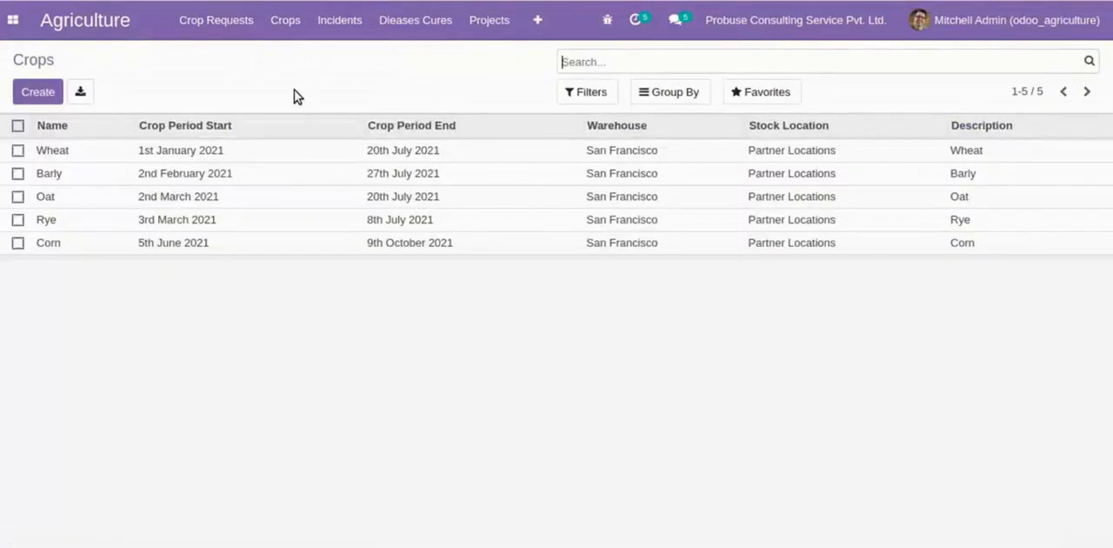
pyautogui.click(264, 159)
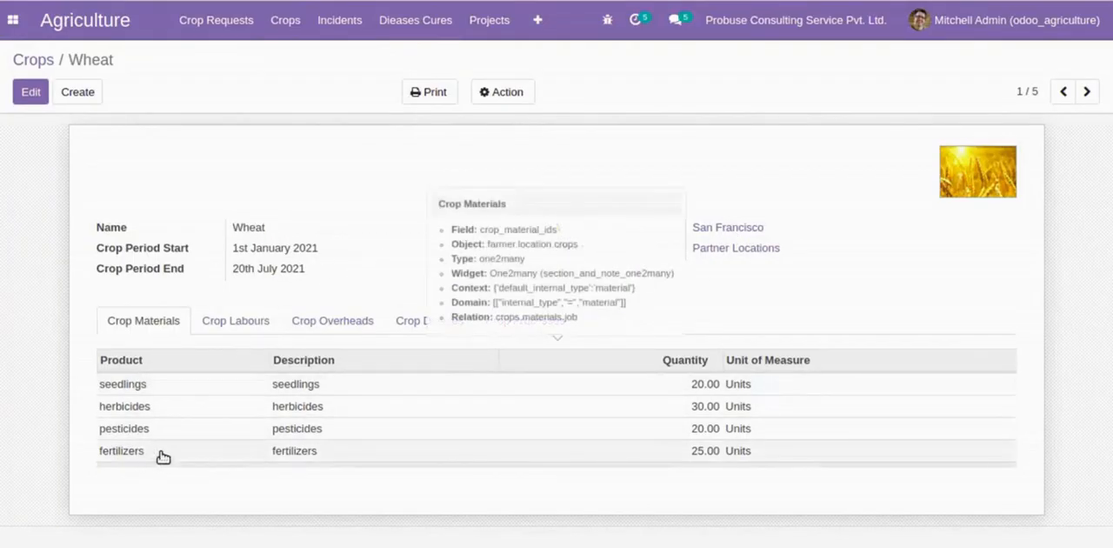
pyautogui.click(418, 93)
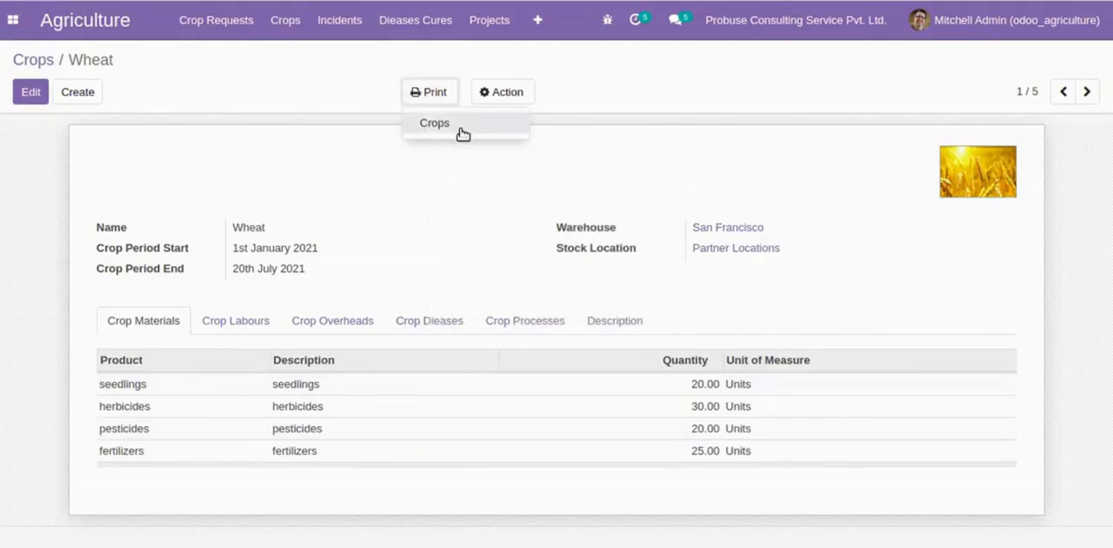
pyautogui.click(459, 131)
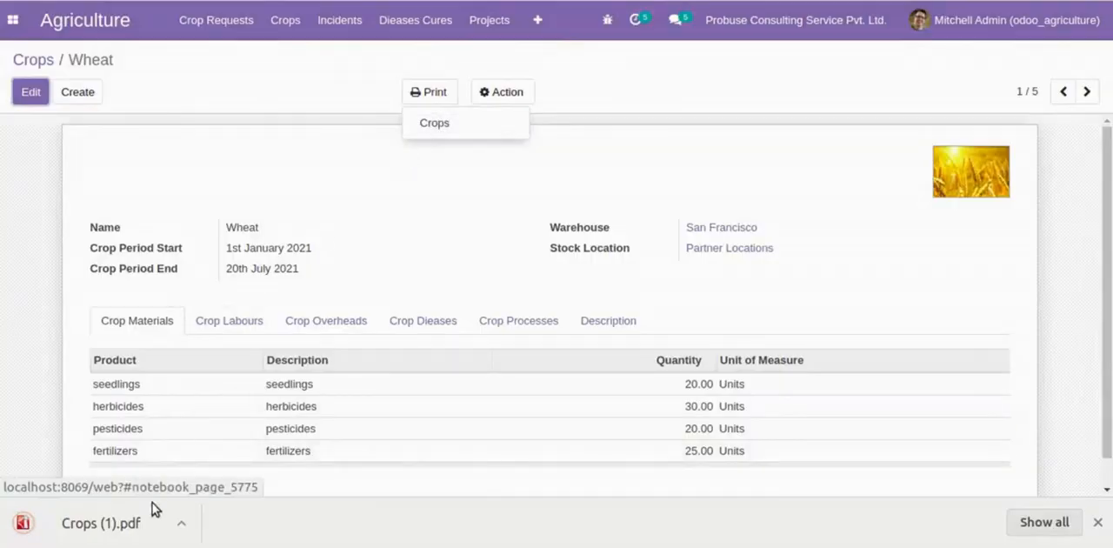
pyautogui.click(100, 524)
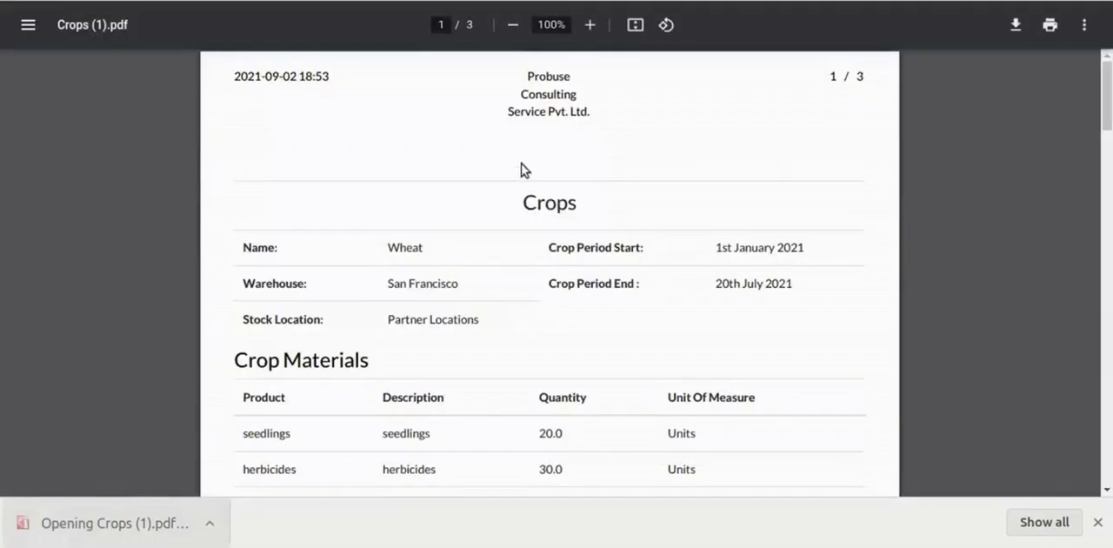
# - Examine the Crops PDF report's heading, crop details, Crop Materials, Crop Labours and Crop Overheads sections
pyautogui.doubleClick(591, 201)
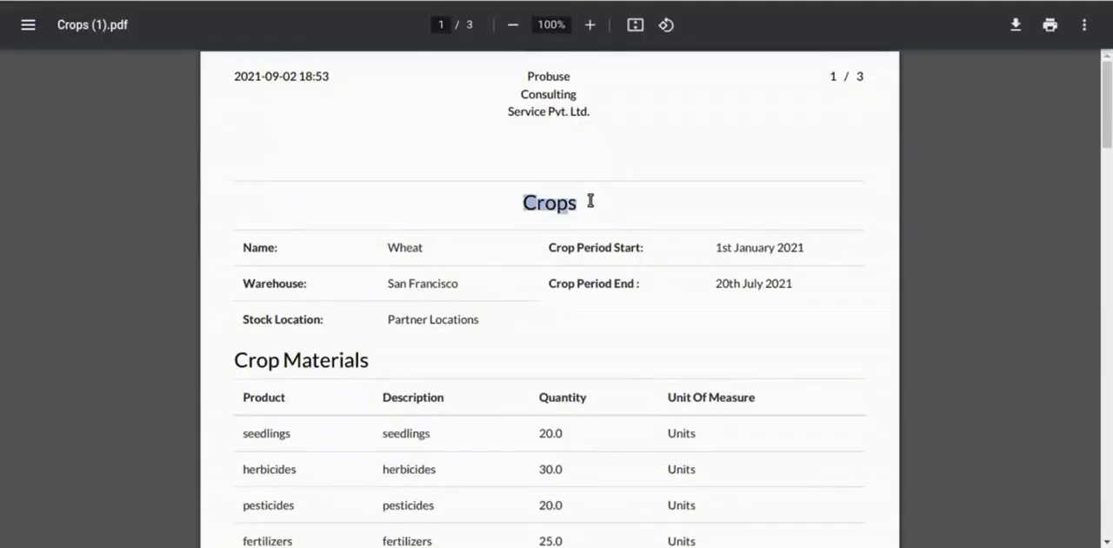
pyautogui.click(590, 208)
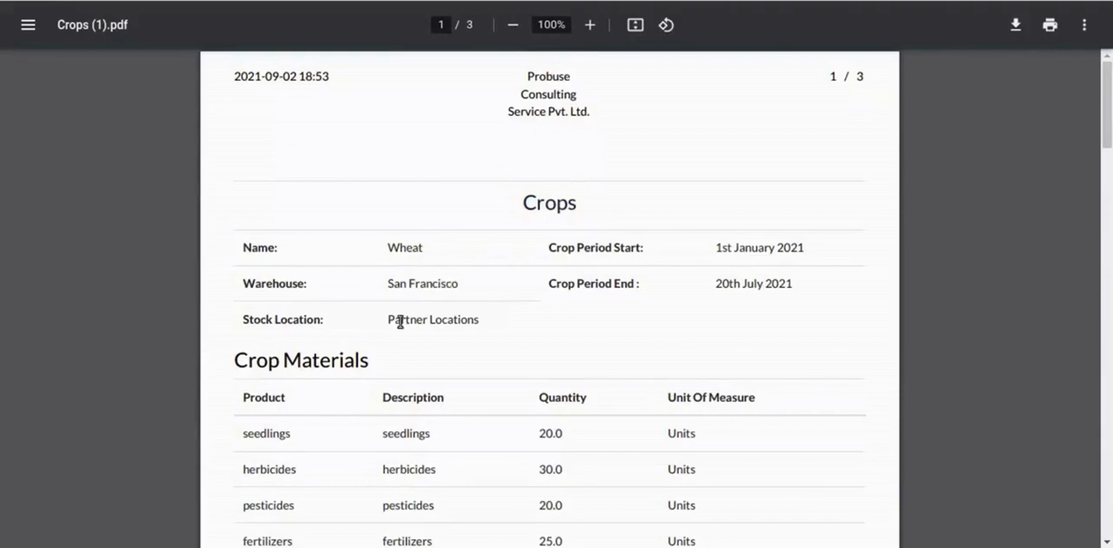
pyautogui.scroll(-3, 815, 272)
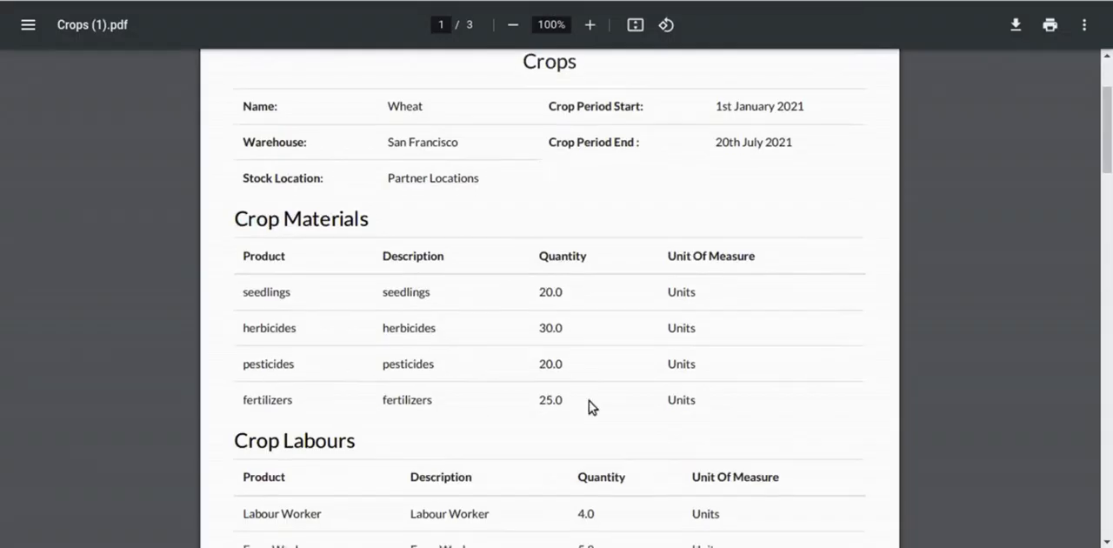
pyautogui.scroll(-4, 589, 402)
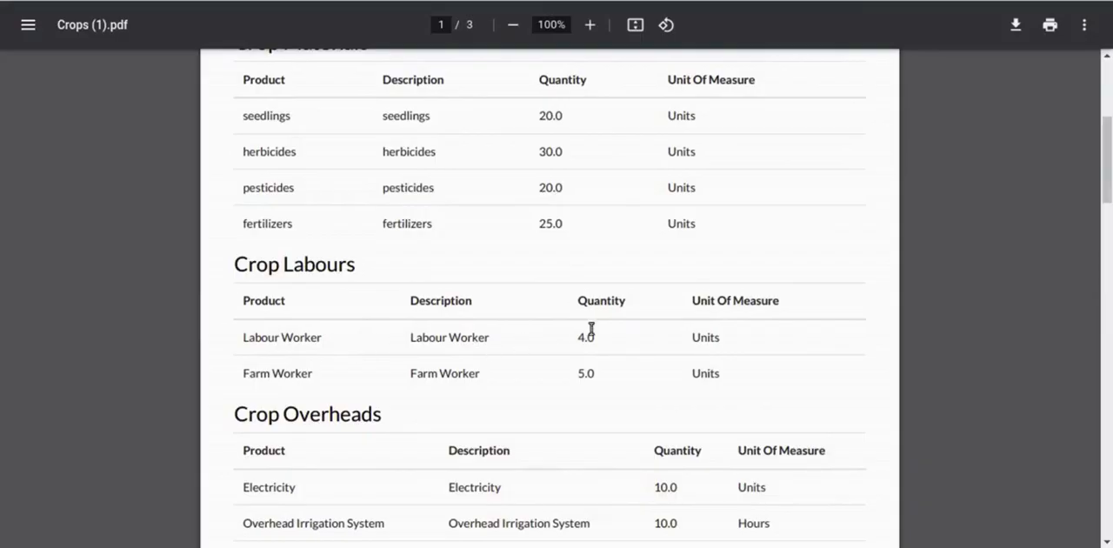
pyautogui.scroll(-4, 622, 375)
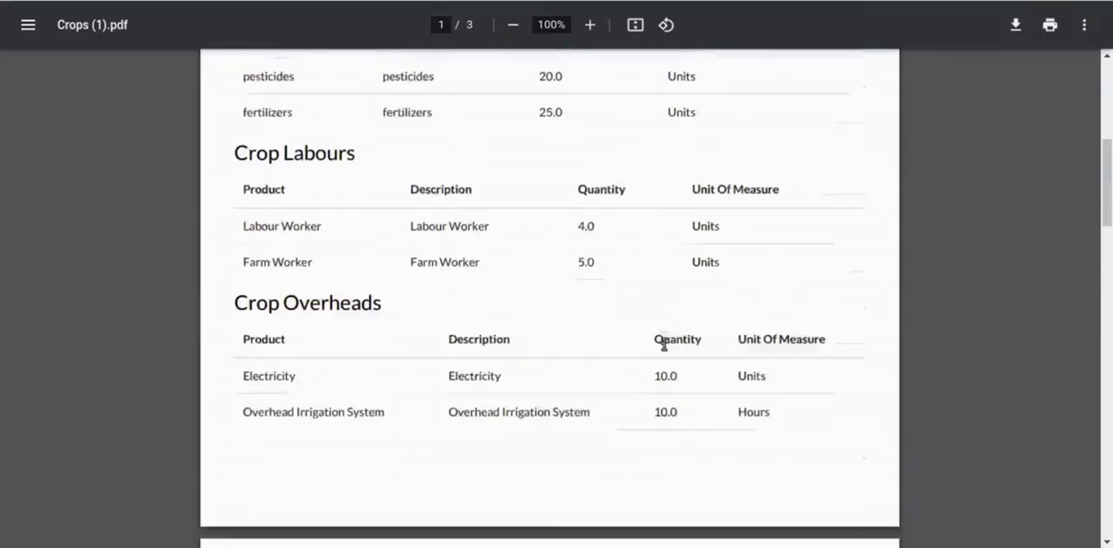
pyautogui.moveTo(237, 238); pyautogui.dragTo(423, 232)
pyautogui.click(317, 333)
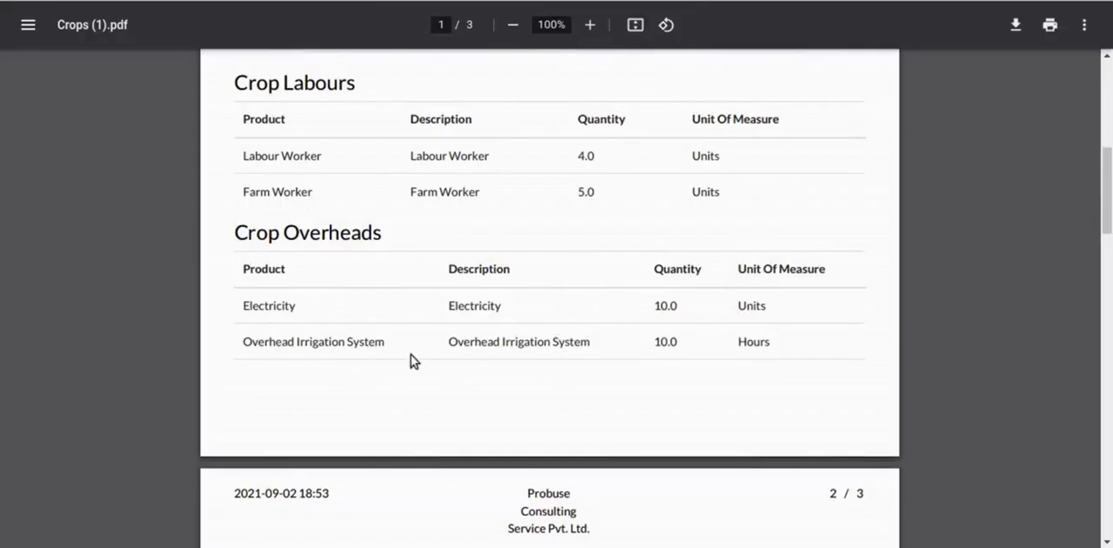
# - Examine the Crop Dieases, Crop Processes and Description sections on the remaining pages of the Crops PDF report
pyautogui.scroll(-10, 786, 339)
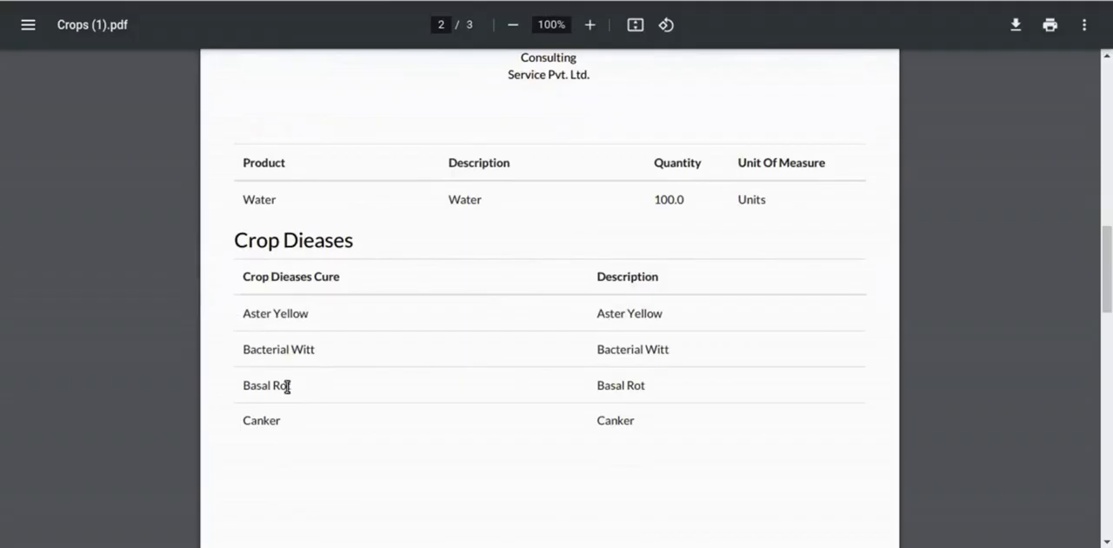
pyautogui.scroll(-17, 390, 334)
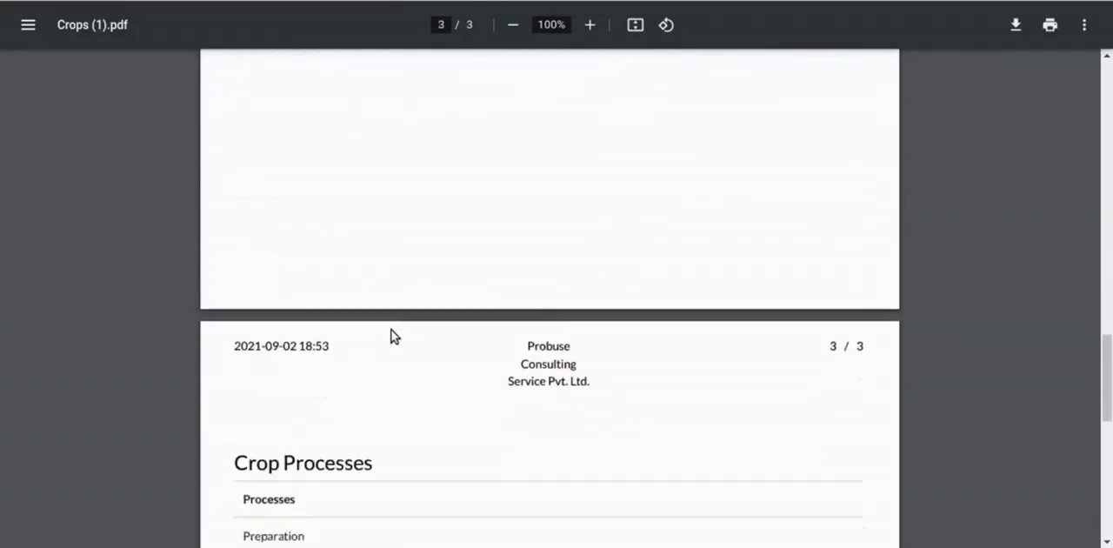
pyautogui.moveTo(230, 263); pyautogui.dragTo(449, 261)
pyautogui.click(450, 261)
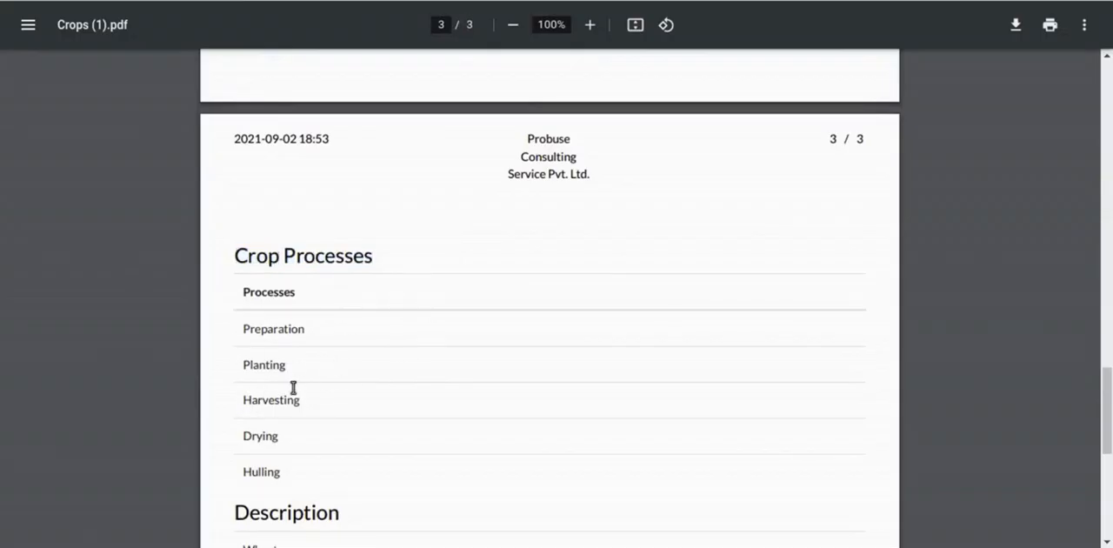
pyautogui.scroll(-3, 445, 372)
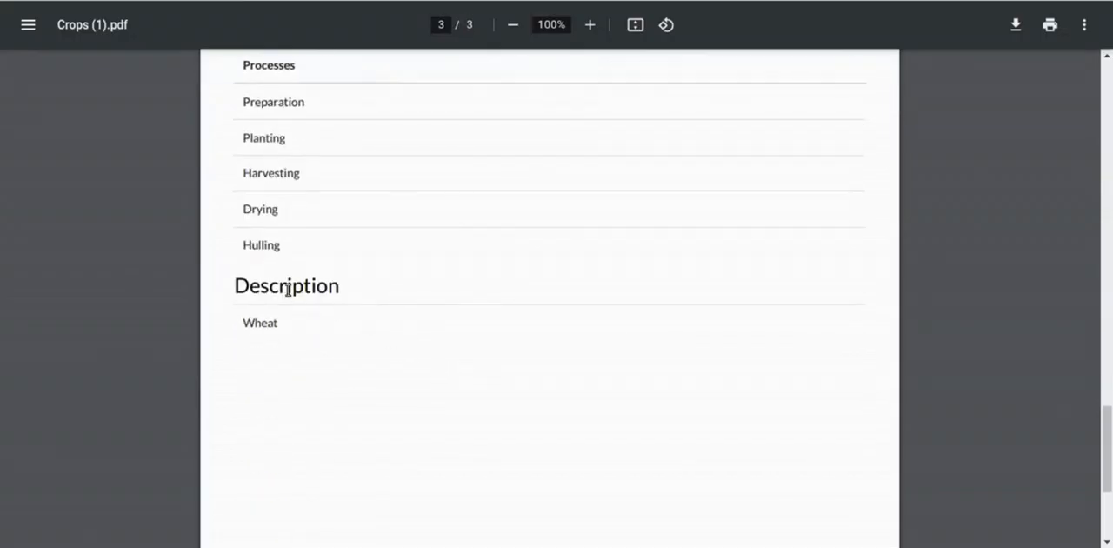
pyautogui.moveTo(240, 329); pyautogui.dragTo(284, 331)
pyautogui.click(284, 331)
pyautogui.scroll(-3, 326, 356)
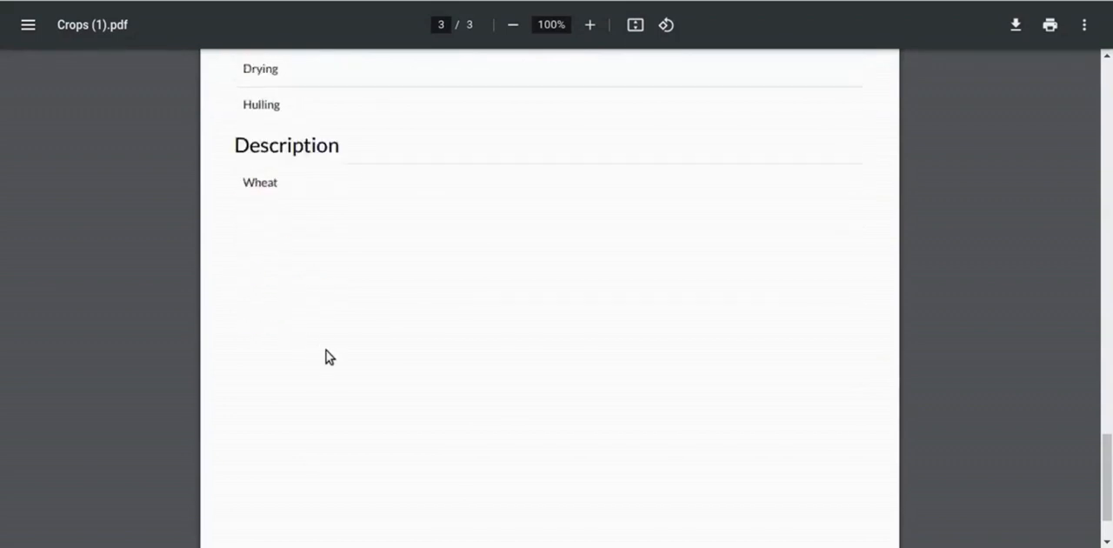
pyautogui.scroll(15, 329, 356)
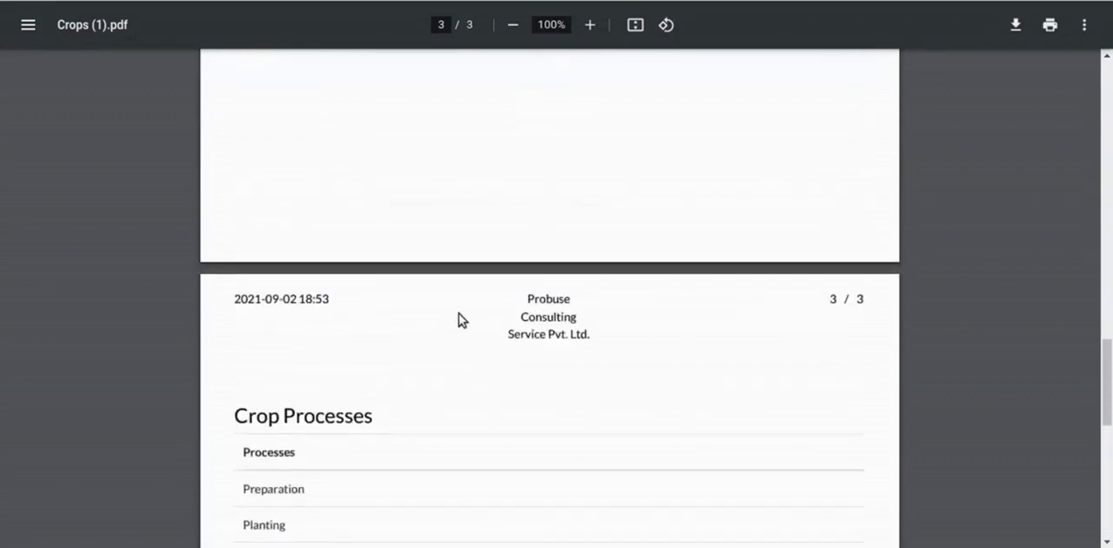
pyautogui.scroll(12, 459, 312)
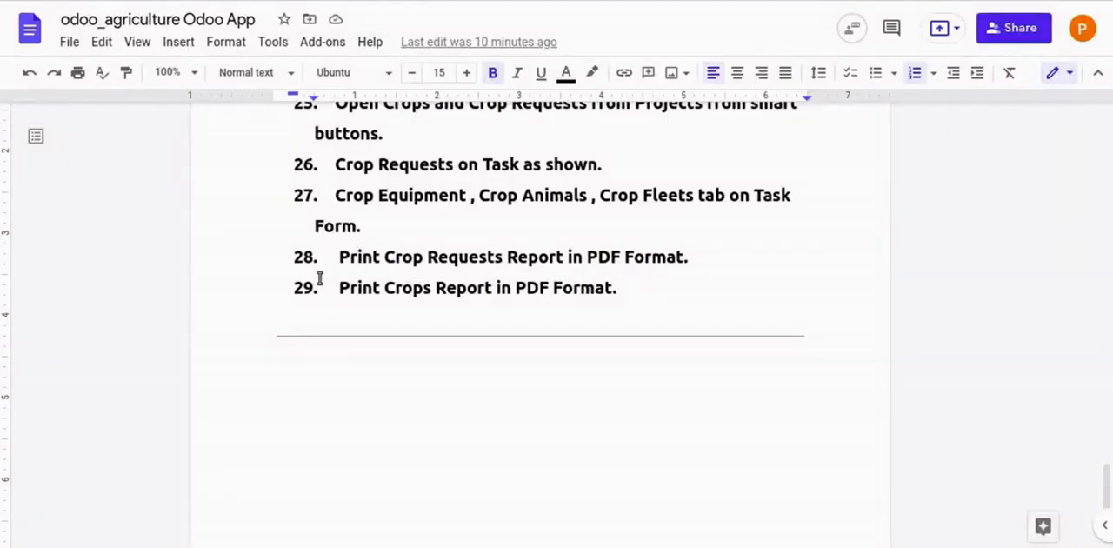
# - Review flow item 29 in Google Docs again, and open the Crop Request form on the Odoo website
pyautogui.moveTo(330, 287); pyautogui.dragTo(685, 289)
pyautogui.click(685, 291)
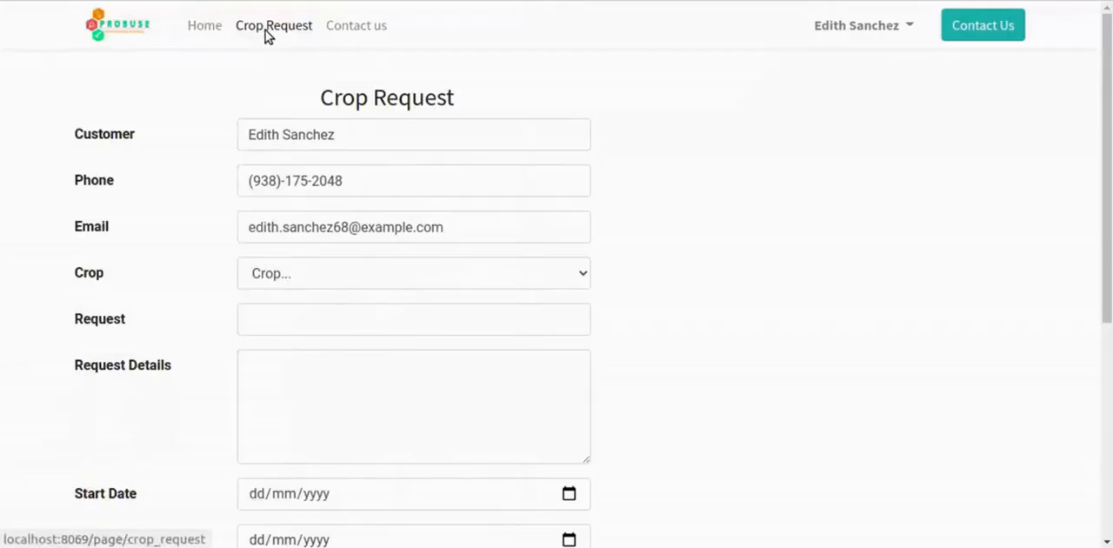
pyautogui.click(267, 35)
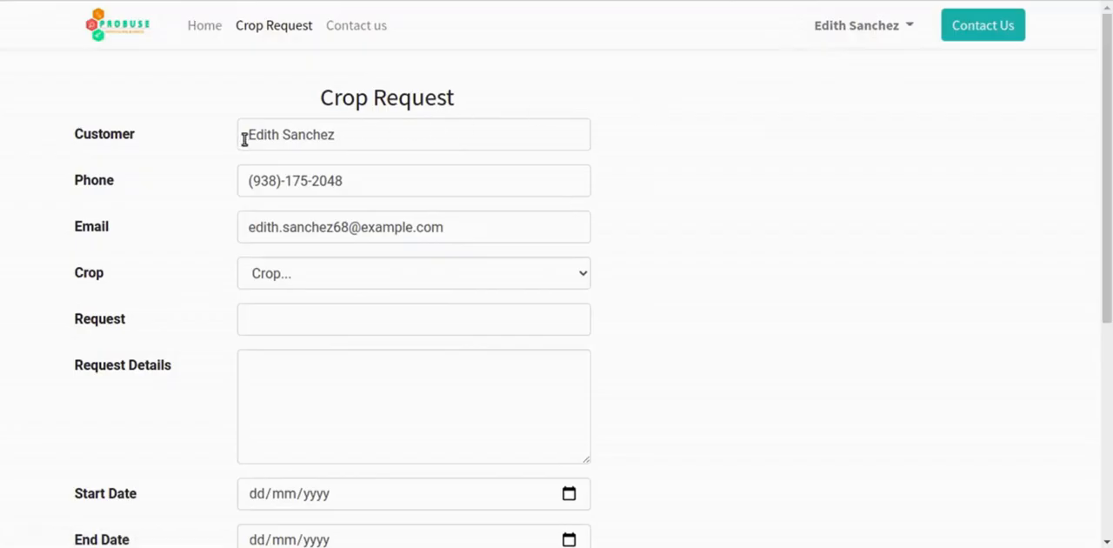
# - Review the prefilled Customer, Phone and Email fields on the website's Crop Request form
pyautogui.moveTo(249, 133); pyautogui.dragTo(335, 132)
pyautogui.click(335, 132)
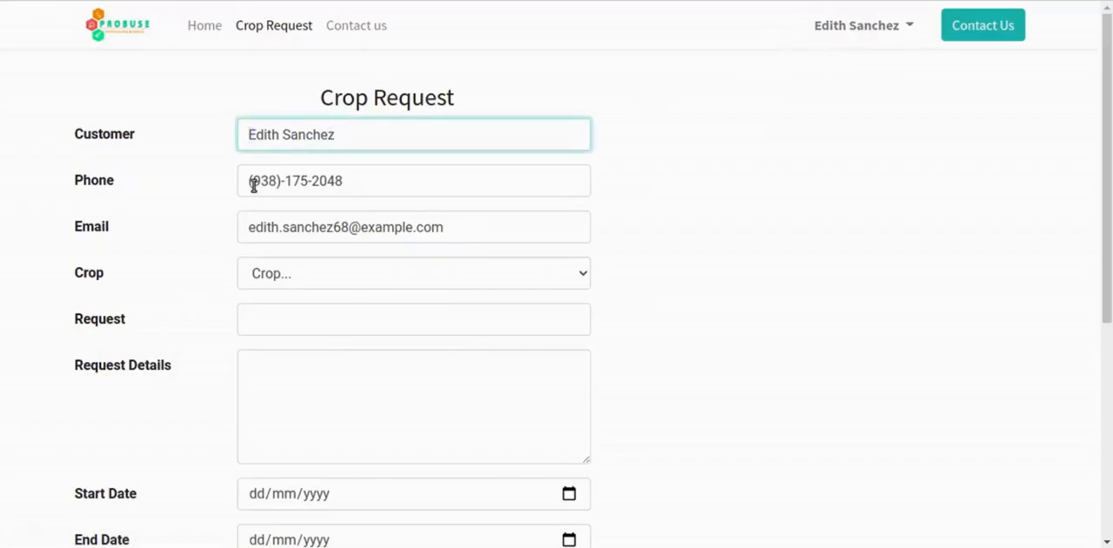
pyautogui.moveTo(250, 181); pyautogui.dragTo(339, 184)
pyautogui.click(340, 183)
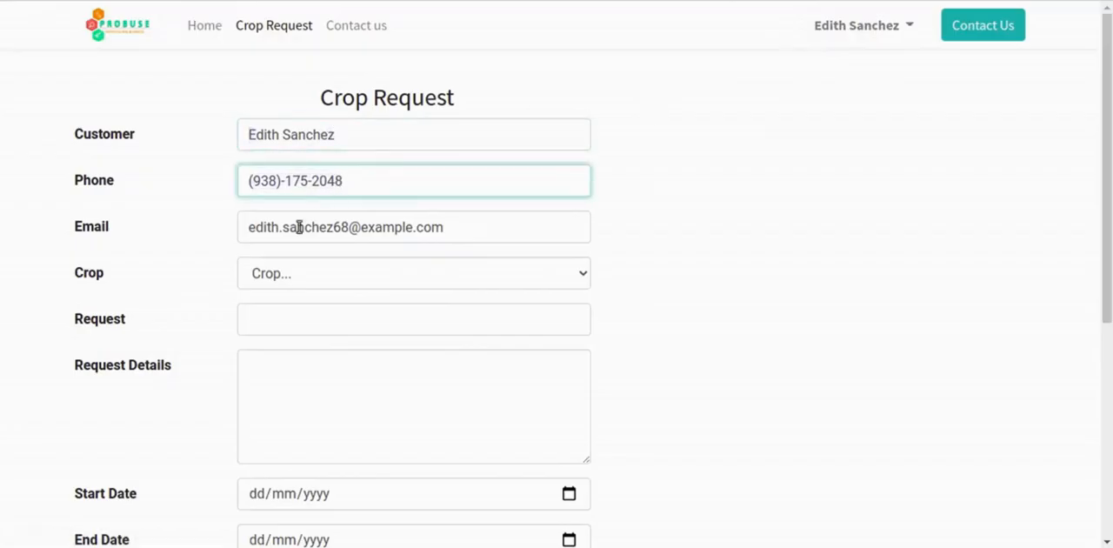
pyautogui.moveTo(249, 229); pyautogui.dragTo(514, 234)
pyautogui.click(514, 234)
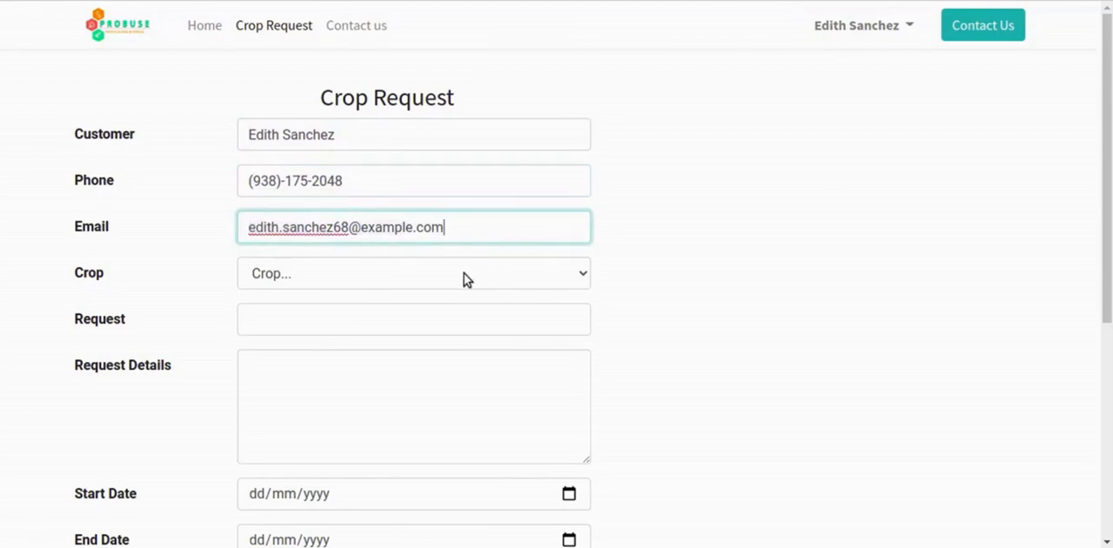
# - Set the Crop to Wheat and enter "Wheat Cropping" as the Request on the Crop Request form
pyautogui.click(464, 273)
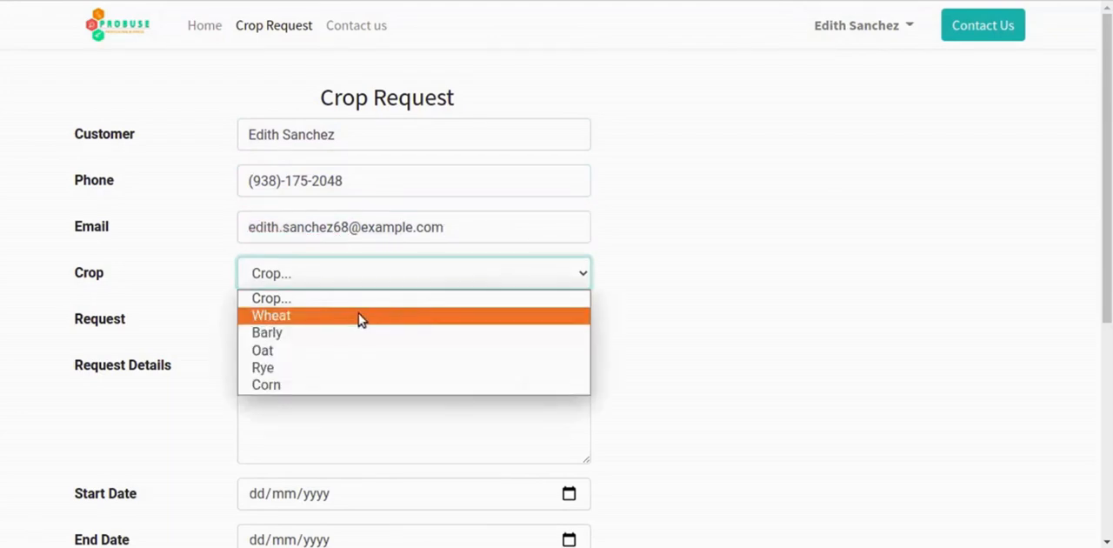
pyautogui.click(358, 315)
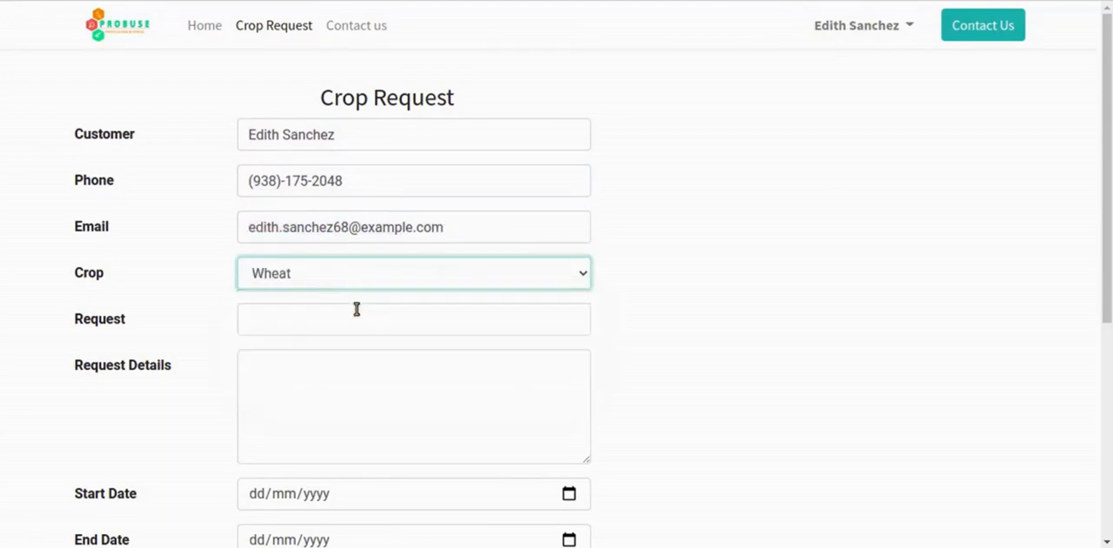
pyautogui.click(290, 321)
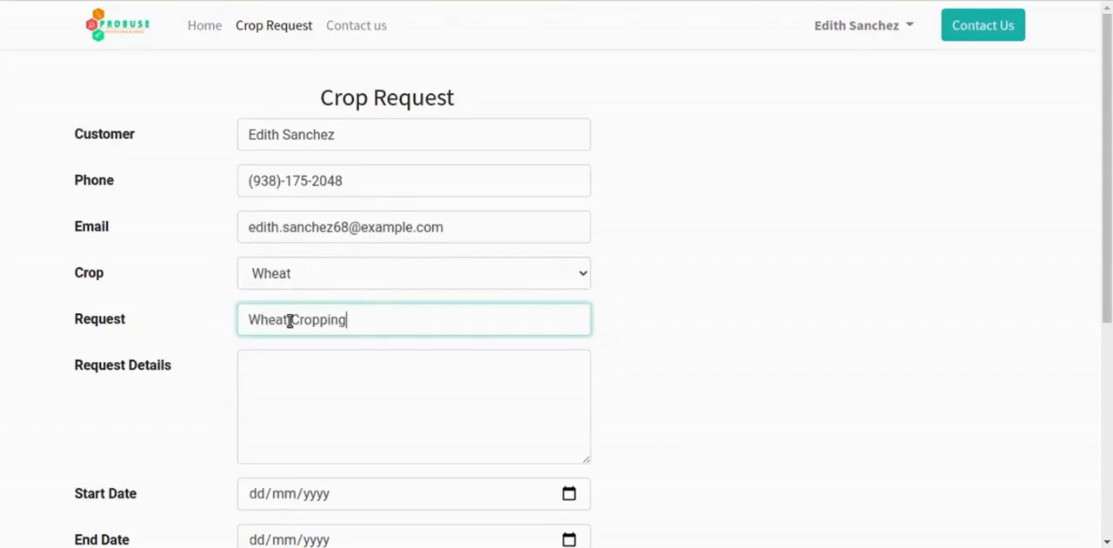
pyautogui.press('Tab')
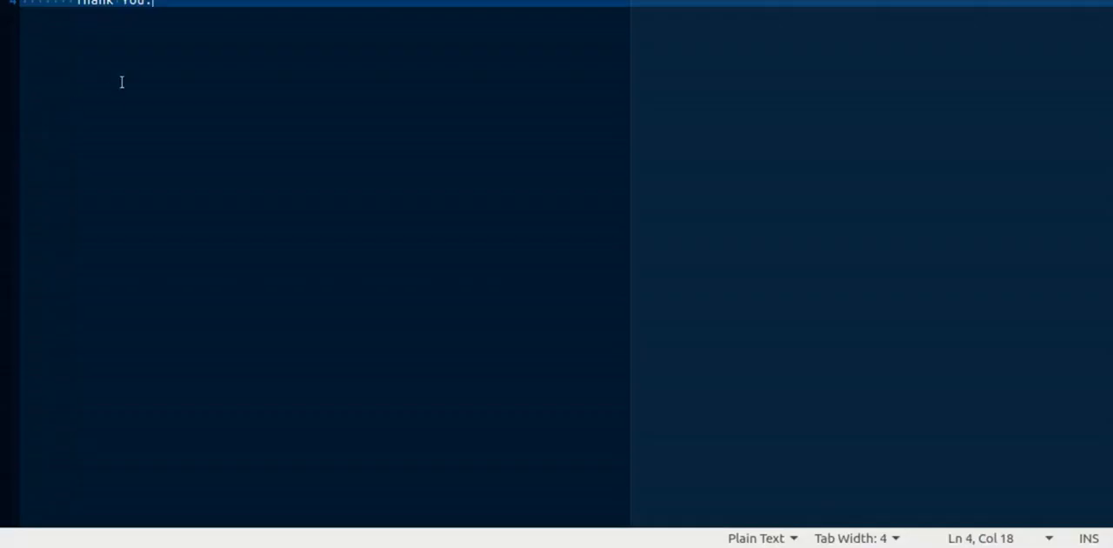
# - Copy the prepared request message from the text editor into the Request Details of the website form
pyautogui.hotkey('ctrl', 'a')
pyautogui.hotkey('alt', 'Tab')
pyautogui.write('Hello,         We are requesting here to do Whear Cropping and grow in the circles in our 1-Acre Farm.         Our Farm Location on ABC Farm , Dholka , Ahmedabad.         Thank You.')
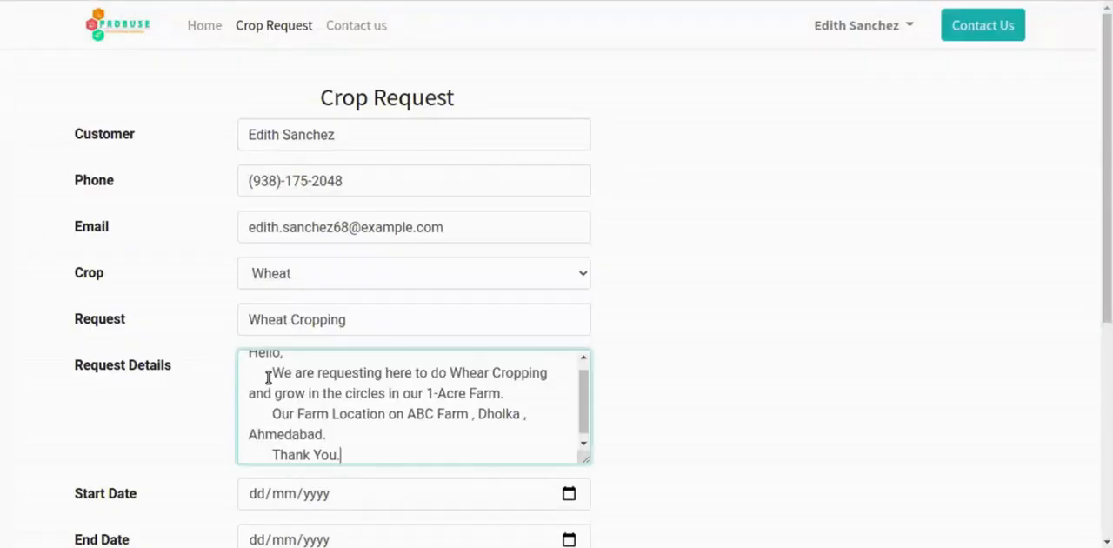
pyautogui.scroll(1, 291, 419)
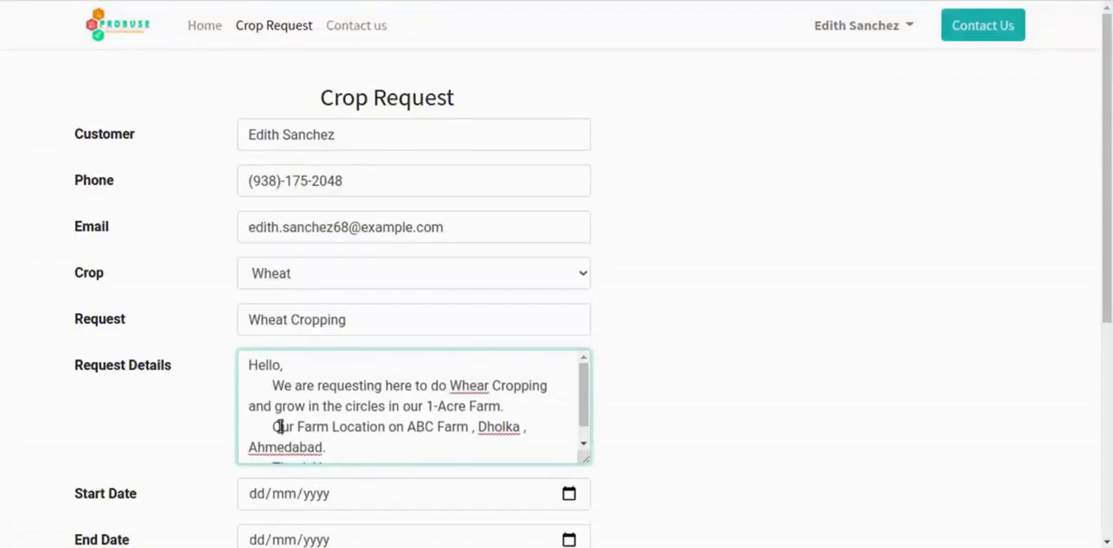
# - Remove the indentation before the "Our Farm Location" and "Thank You." lines in Request Details, keeping each on its own line
pyautogui.click(275, 428)
pyautogui.press('BackSpace')
pyautogui.press('BackSpace')
pyautogui.press('BackSpace')
pyautogui.press('BackSpace')
pyautogui.press('BackSpace')
pyautogui.press('BackSpace')
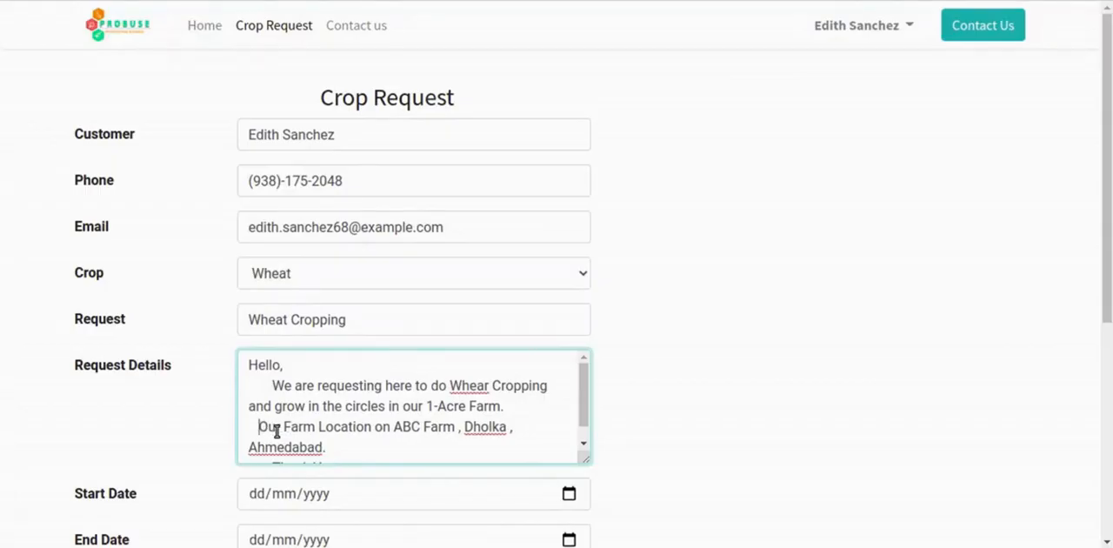
pyautogui.press('BackSpace')
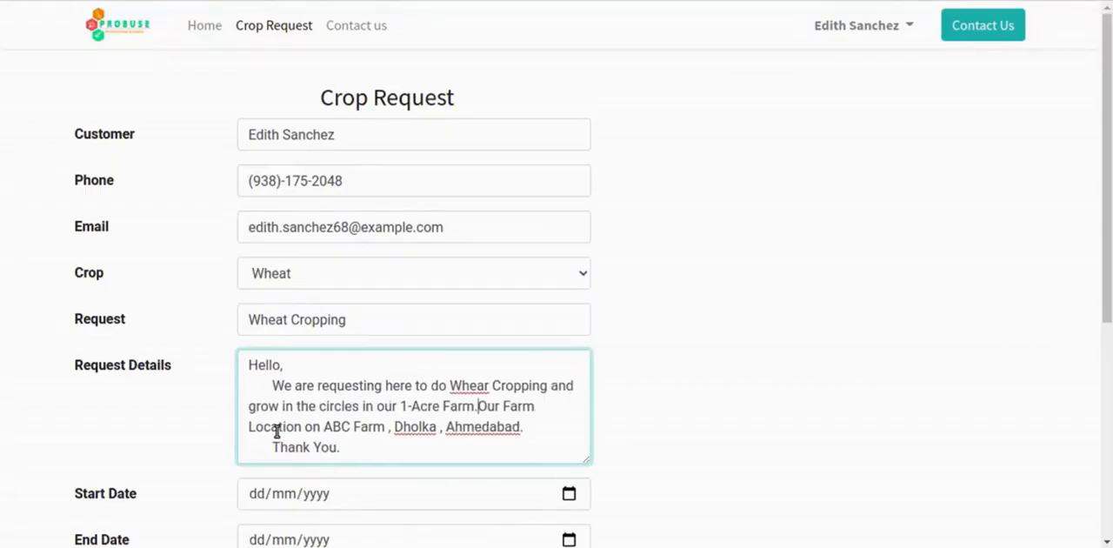
pyautogui.press('Return')
pyautogui.hotkey('ctrl', 'End')
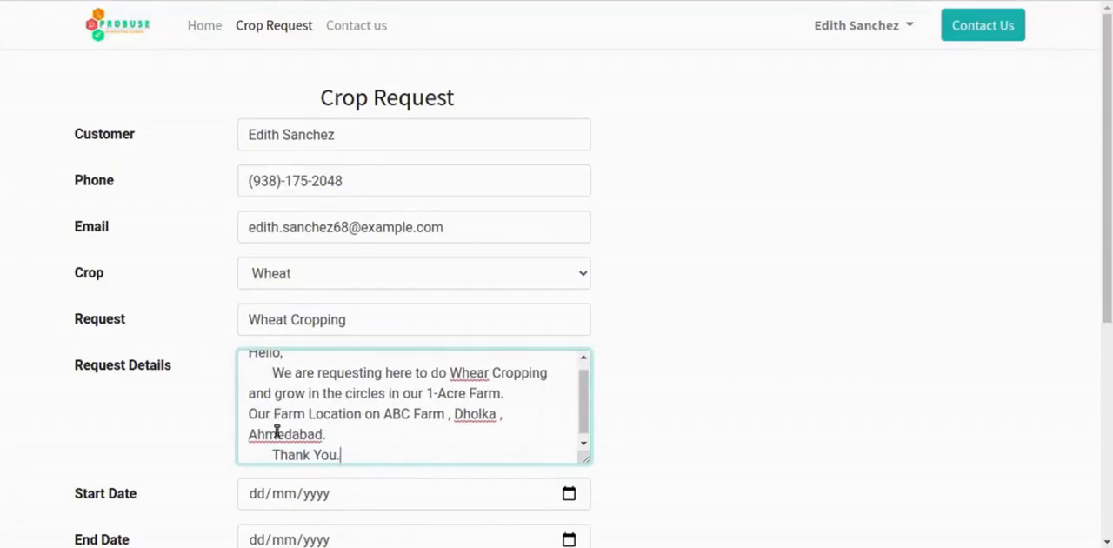
pyautogui.press('Home')
pyautogui.press('Delete')
pyautogui.press('Delete')
pyautogui.press('Delete')
pyautogui.press('Delete')
pyautogui.press('Delete')
pyautogui.press('Delete')
pyautogui.press('Delete')
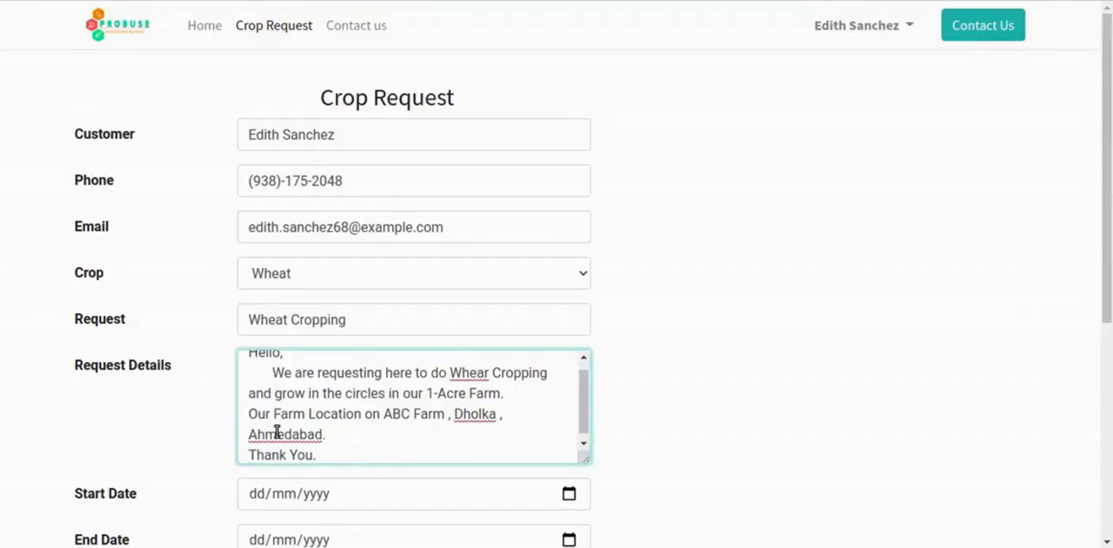
# - Correct the misspelled word "Whear" to "Wheat" in the Request Details message
pyautogui.scroll(1, 316, 422)
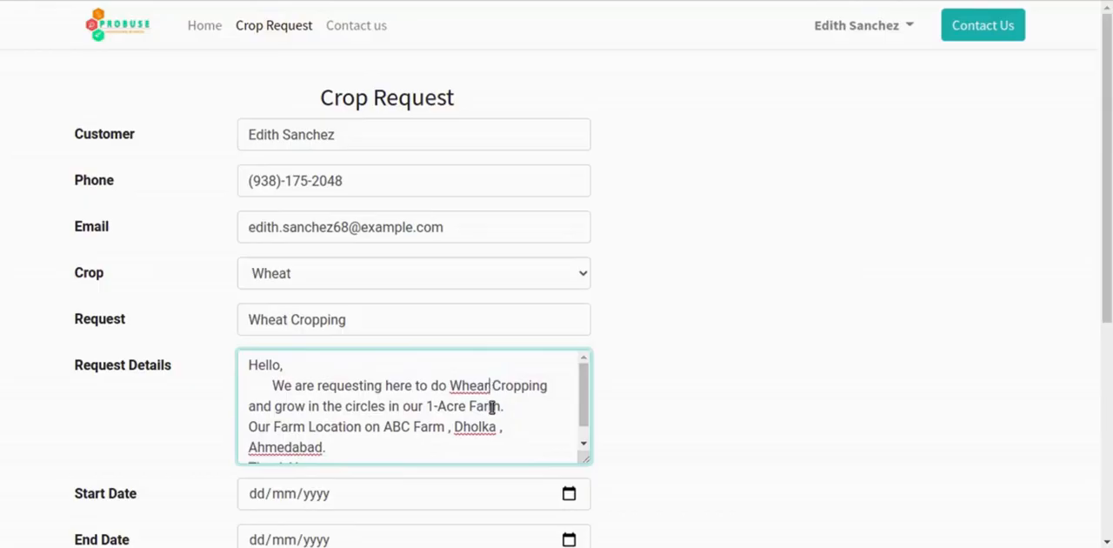
pyautogui.press('BackSpace')
pyautogui.write('t')
# - Read through the greeting, cropping request and farm location lines in Request Details, undoing any accidental text move
pyautogui.doubleClick(252, 366)
pyautogui.moveTo(273, 387); pyautogui.dragTo(547, 391)
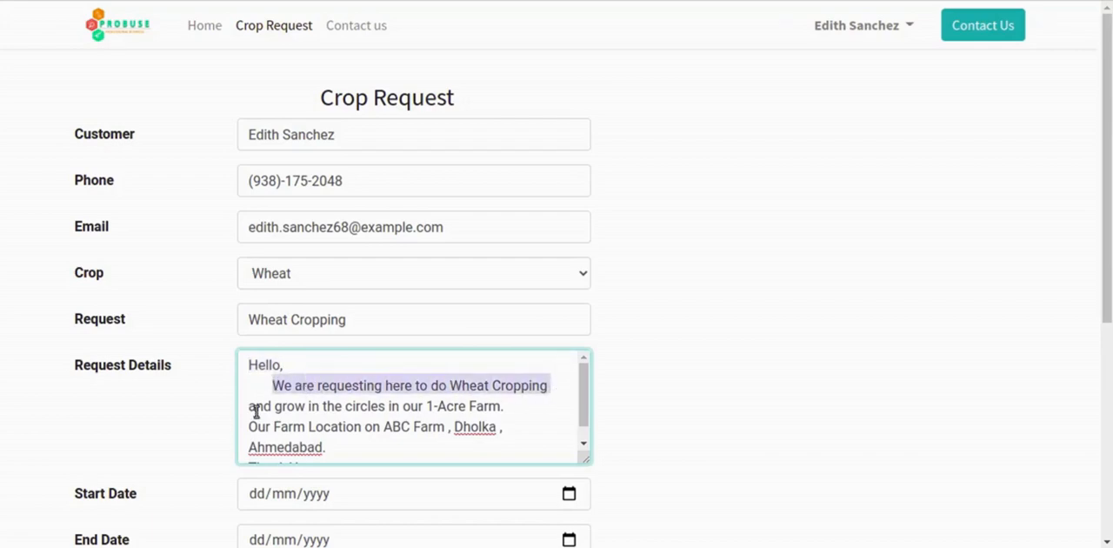
pyautogui.moveTo(245, 406); pyautogui.dragTo(346, 407)
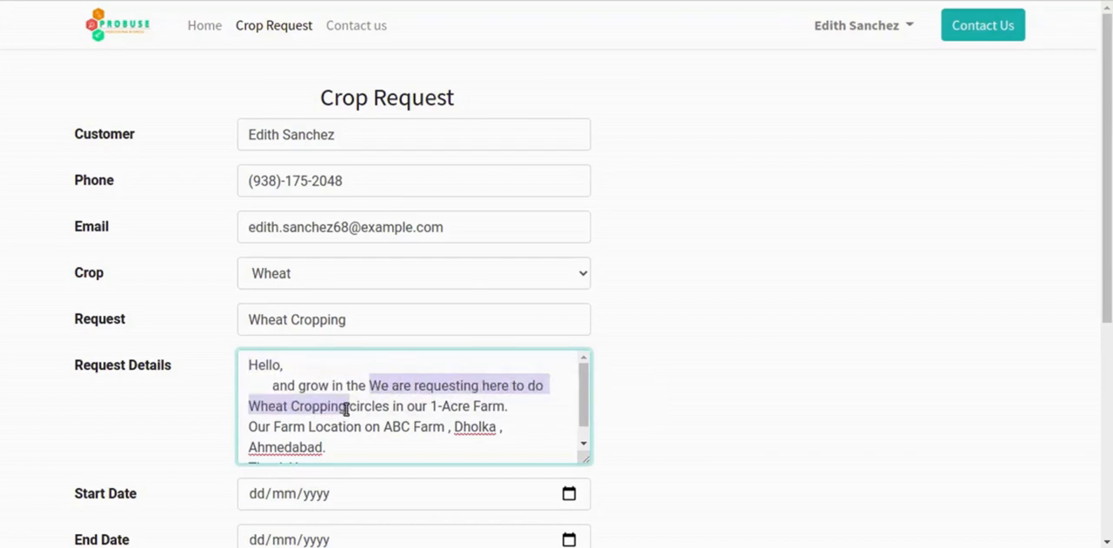
pyautogui.hotkey('ctrl', 'z')
pyautogui.moveTo(250, 406); pyautogui.dragTo(527, 409)
pyautogui.click(529, 411)
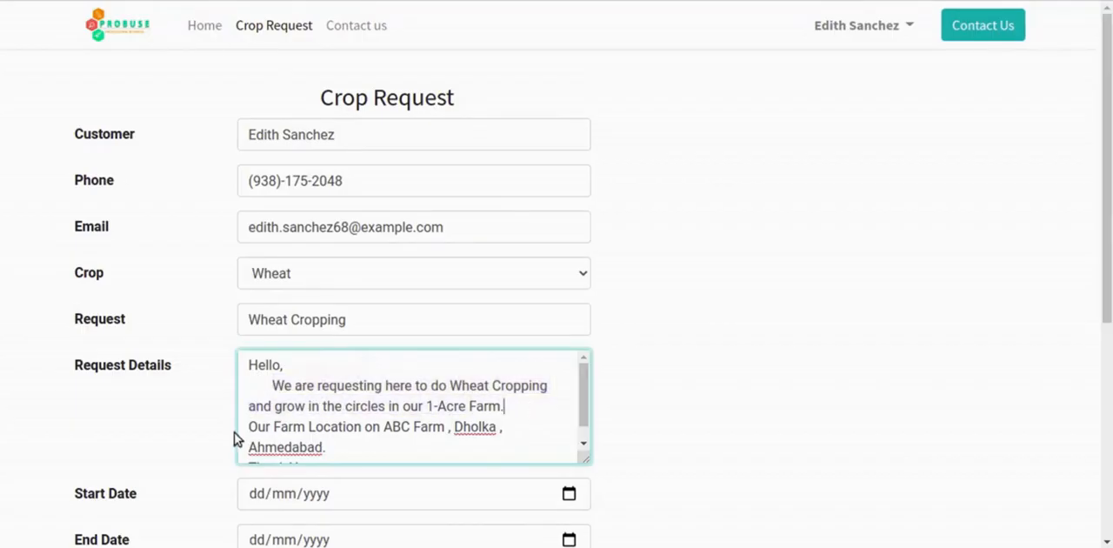
pyautogui.moveTo(249, 426); pyautogui.dragTo(504, 426)
pyautogui.click(507, 426)
pyautogui.scroll(-1, 516, 426)
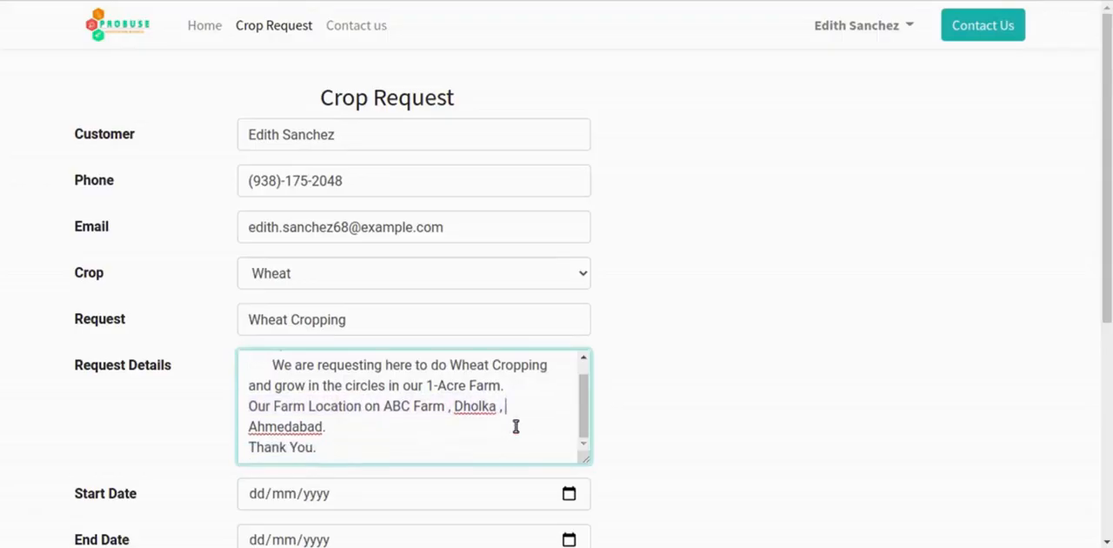
# - Change "Location" to "Located" in the farm sentence of Request Details
pyautogui.tripleClick(311, 426)
pyautogui.click(309, 426)
pyautogui.press('BackSpace')
pyautogui.press('BackSpace')
pyautogui.press('BackSpace')
pyautogui.press('BackSpace')
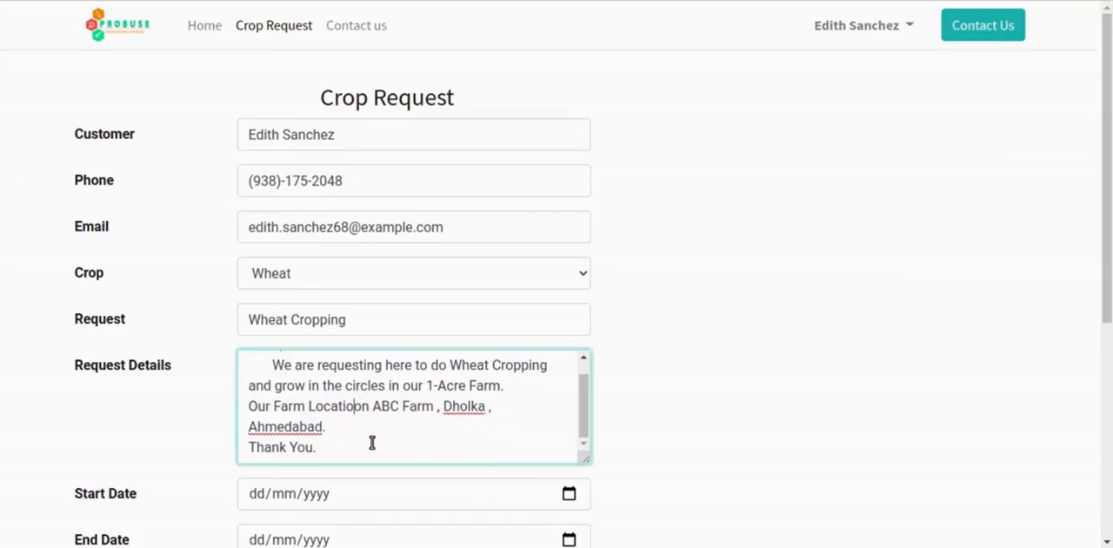
pyautogui.write('ed')
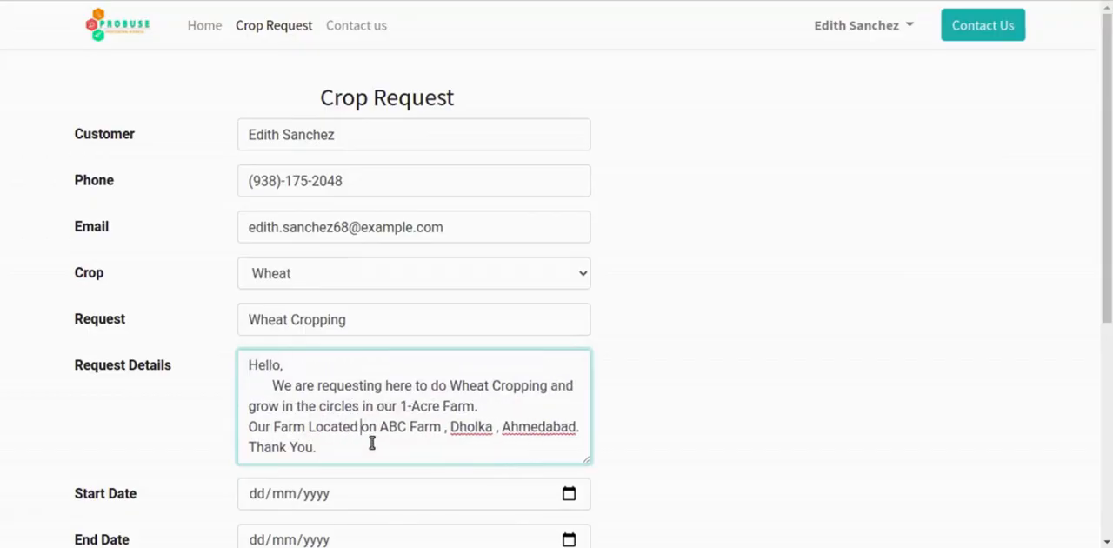
# - Review the reworded farm location sentence in Request Details
pyautogui.scroll(-2, 371, 443)
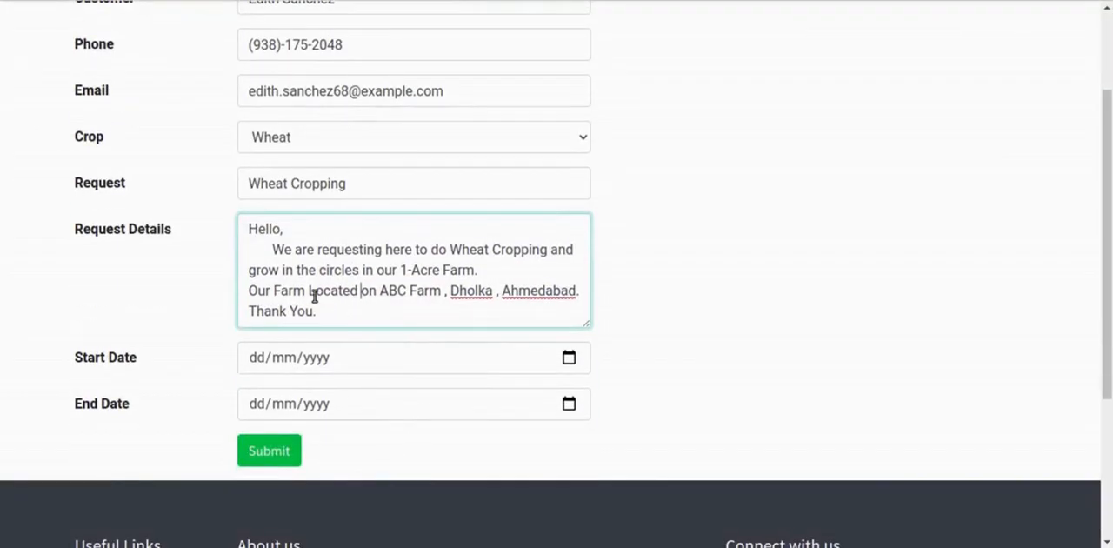
pyautogui.doubleClick(315, 296)
pyautogui.click(428, 300)
pyautogui.doubleClick(474, 290)
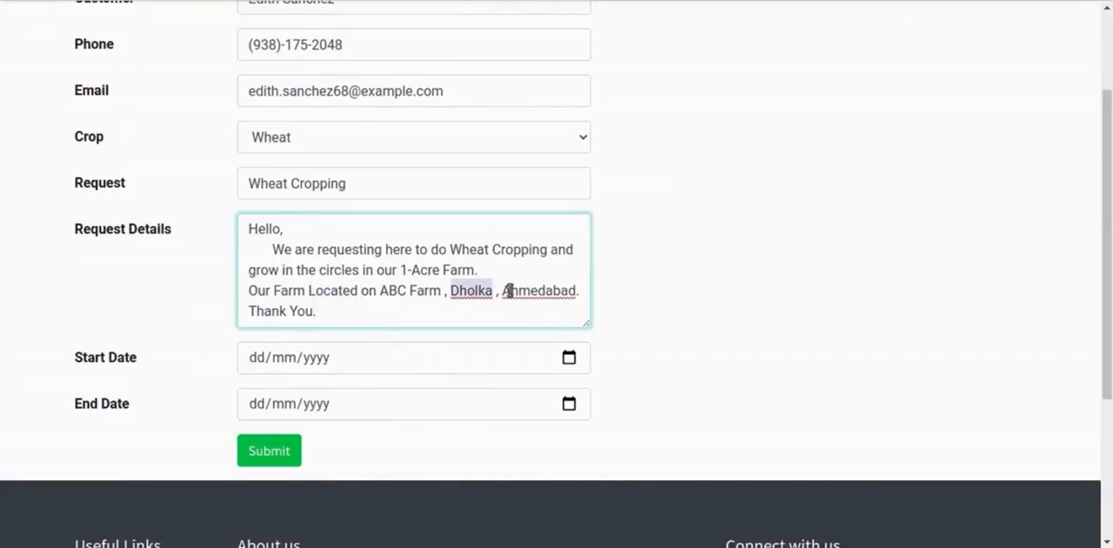
pyautogui.doubleClick(521, 290)
pyautogui.click(401, 302)
pyautogui.scroll(-3, 401, 302)
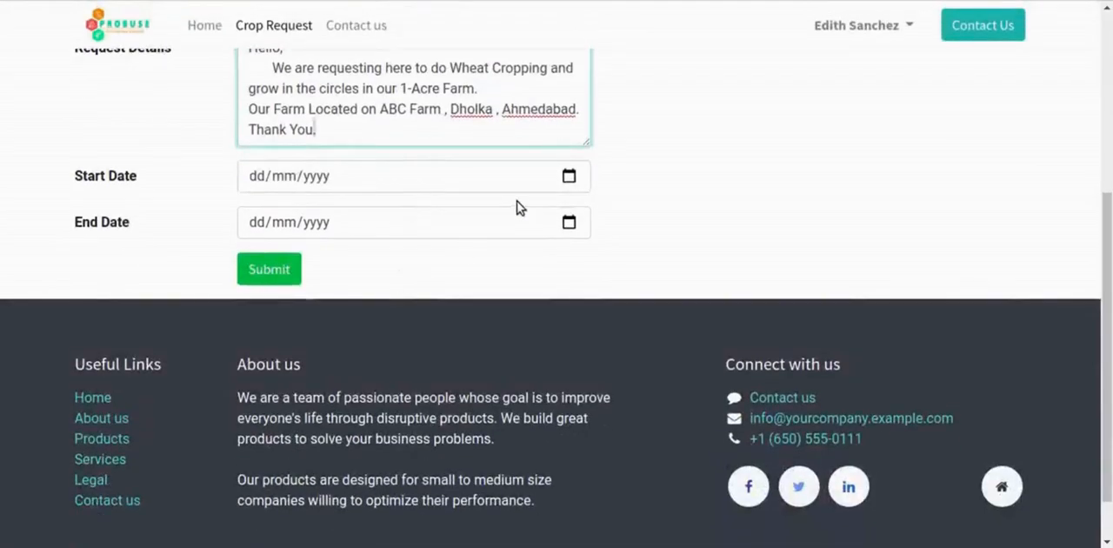
# - Set the Start Date of the crop request to 03/02/2021 (3 February)
pyautogui.click(569, 176)
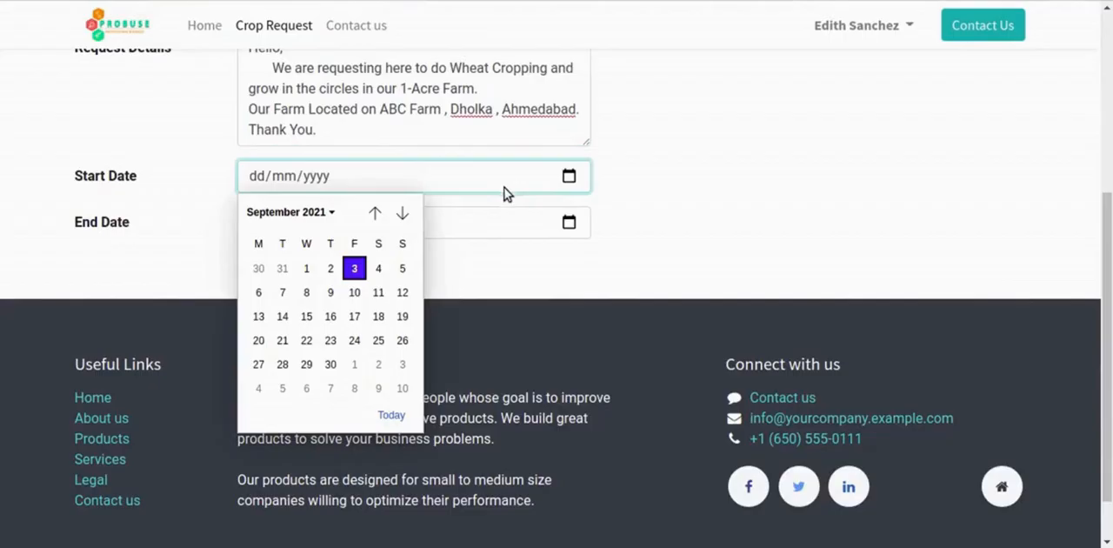
pyautogui.click(315, 213)
pyautogui.click(304, 269)
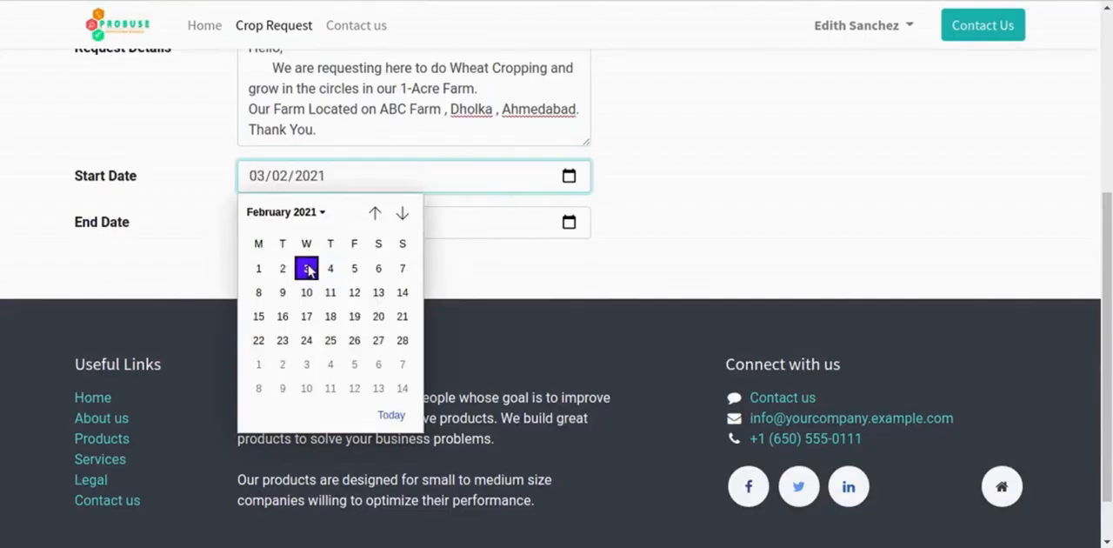
pyautogui.click(305, 268)
# - Set the End Date to 03/06/2021 (3 June) and submit the crop request
pyautogui.click(569, 224)
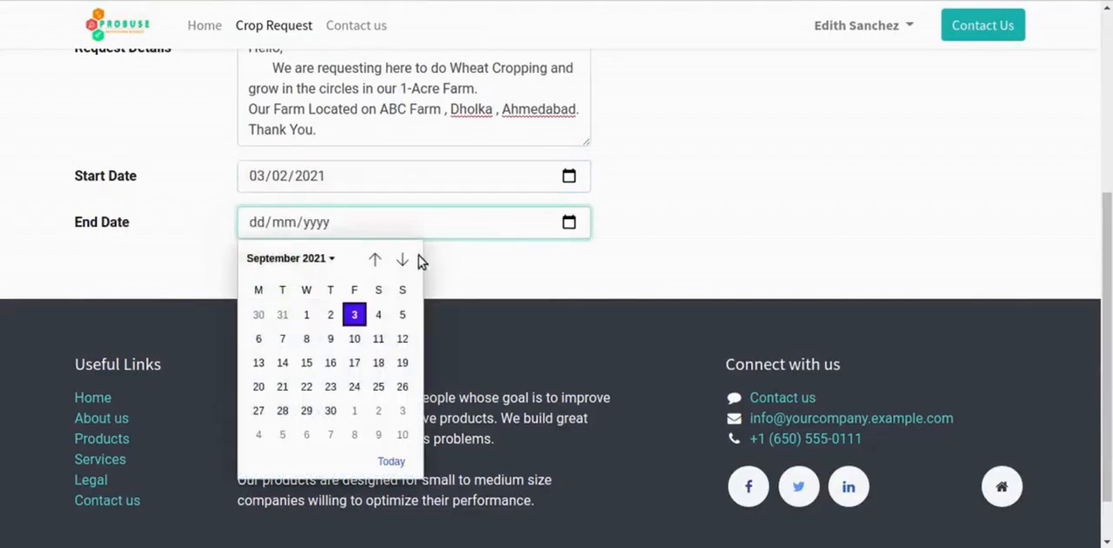
pyautogui.click(311, 264)
pyautogui.click(305, 343)
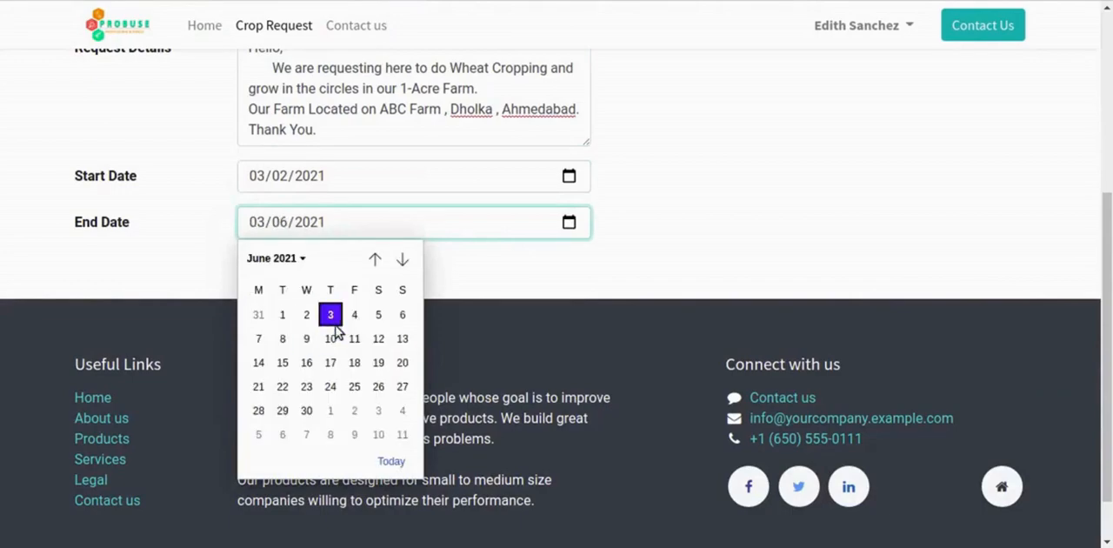
pyautogui.click(339, 315)
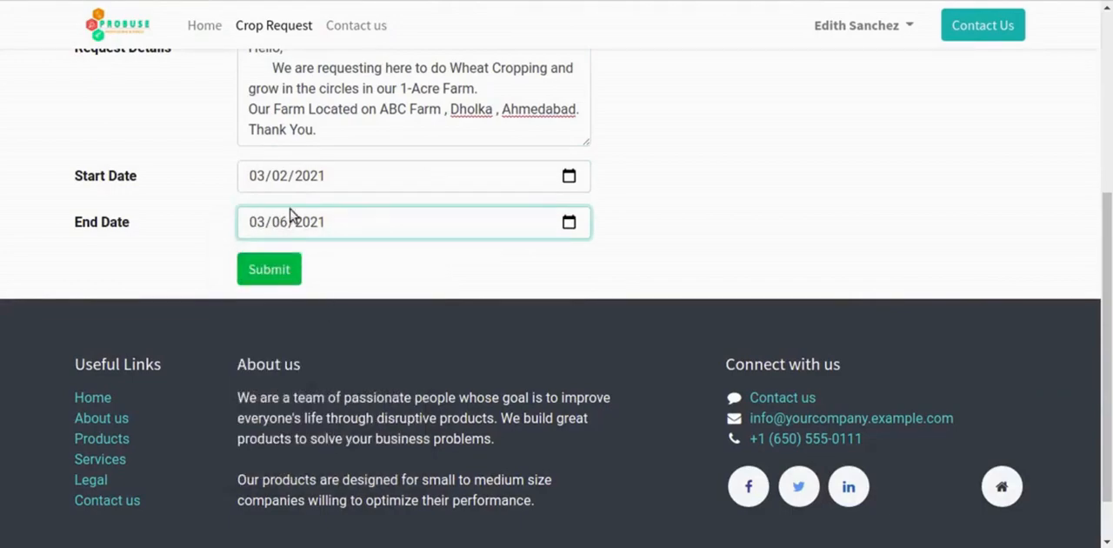
pyautogui.click(272, 268)
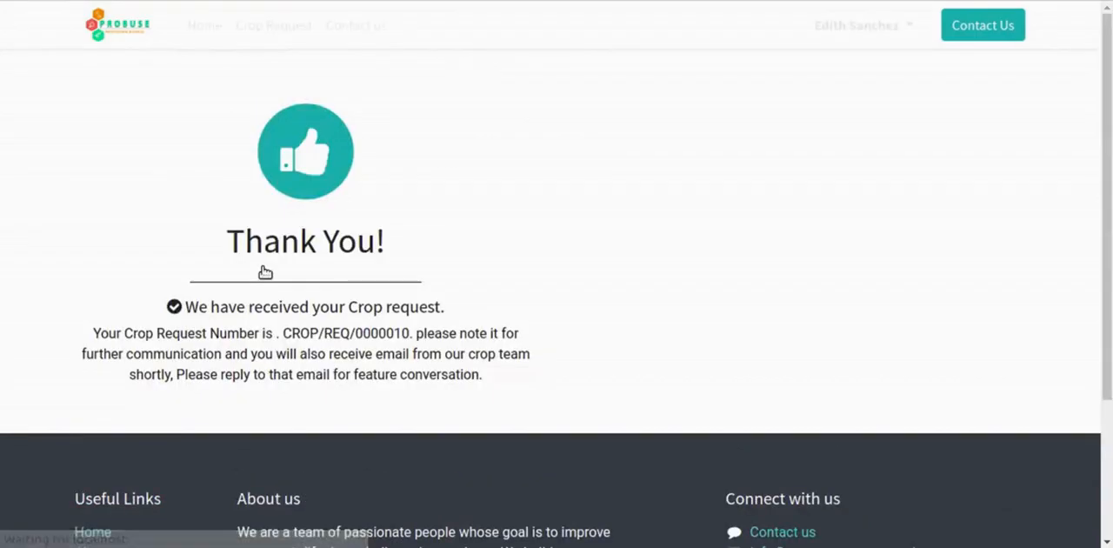
# - Read the Thank You page's confirmation message, crop request number and note about further email communication
pyautogui.moveTo(217, 245); pyautogui.dragTo(423, 242)
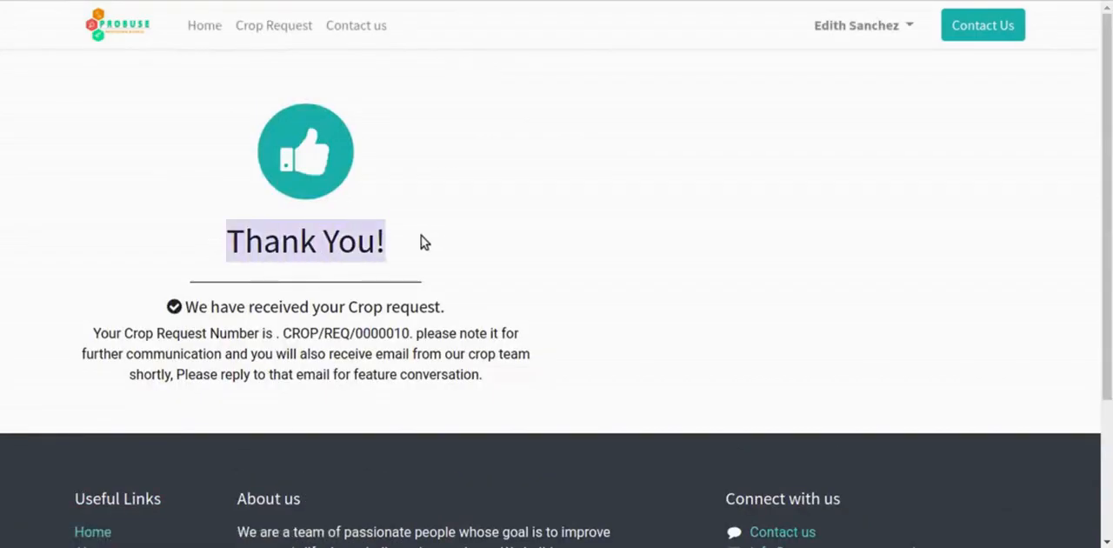
pyautogui.click(439, 259)
pyautogui.moveTo(197, 307); pyautogui.dragTo(387, 308)
pyautogui.click(480, 313)
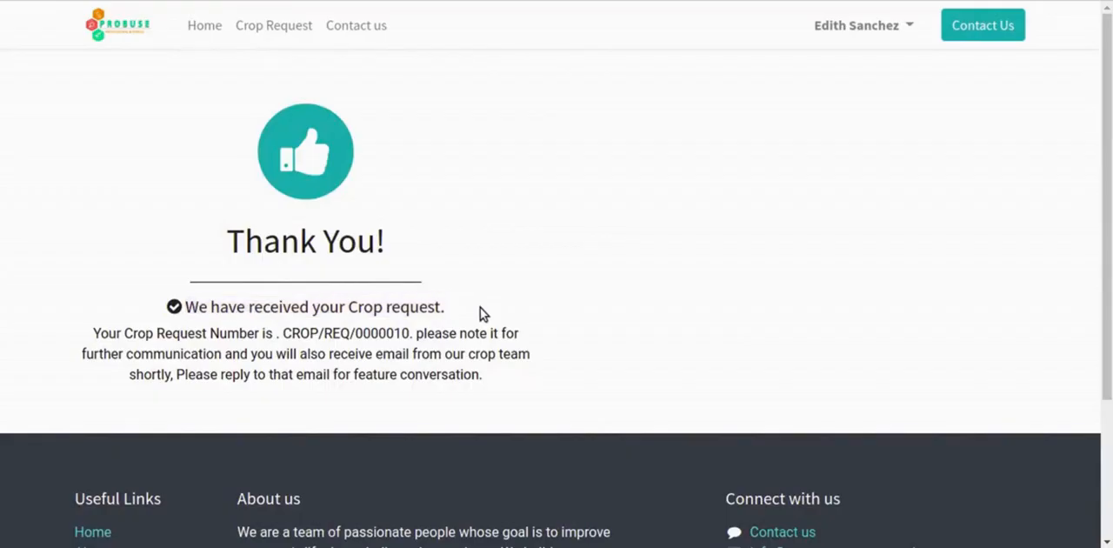
pyautogui.moveTo(93, 333); pyautogui.dragTo(527, 338)
pyautogui.moveTo(83, 357); pyautogui.dragTo(525, 356)
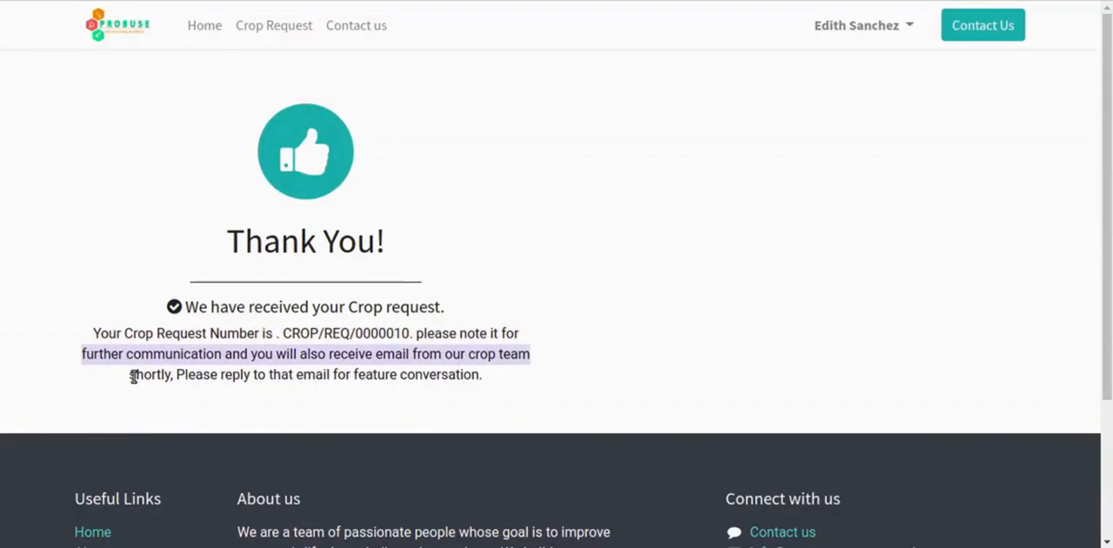
pyautogui.moveTo(133, 375); pyautogui.dragTo(501, 387)
pyautogui.click(501, 388)
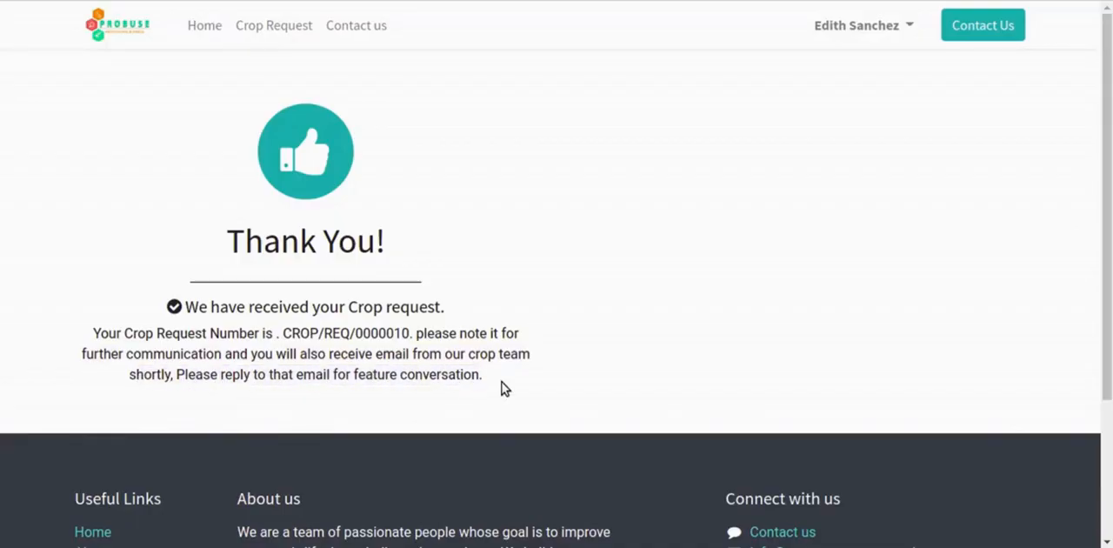
pyautogui.moveTo(181, 318); pyautogui.dragTo(512, 374)
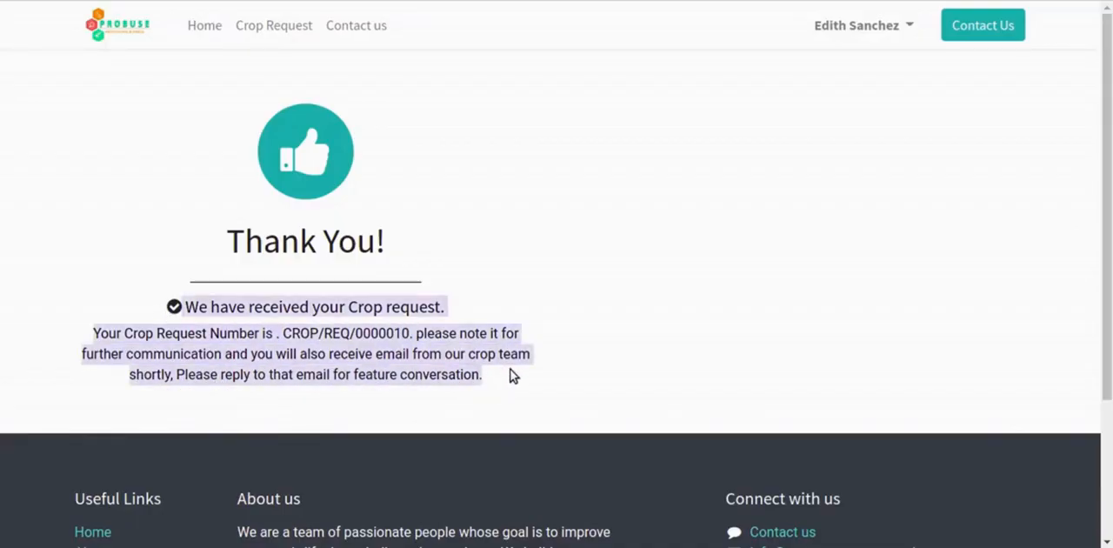
pyautogui.click(513, 375)
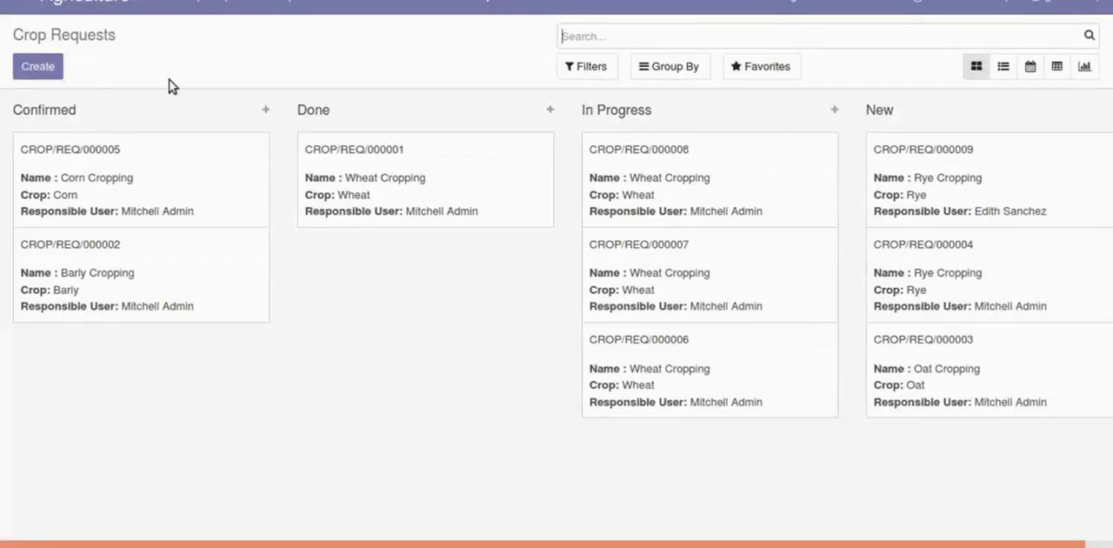
# - Switch to the Odoo Agriculture backend and reload the Crop Requests board to check for the submitted wheat request
pyautogui.click(219, 7)
pyautogui.click(249, 33)
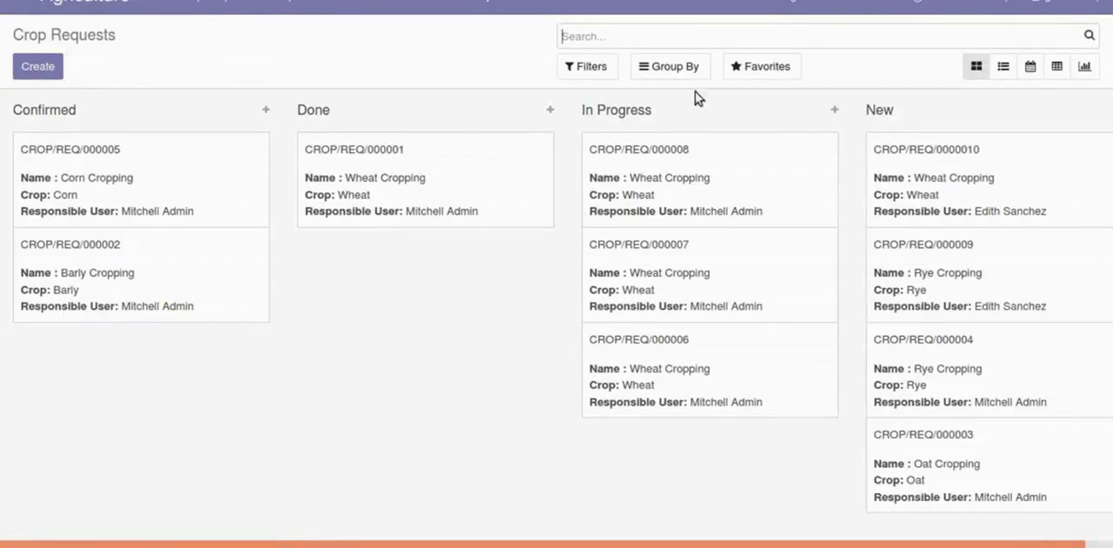
pyautogui.click(243, 7)
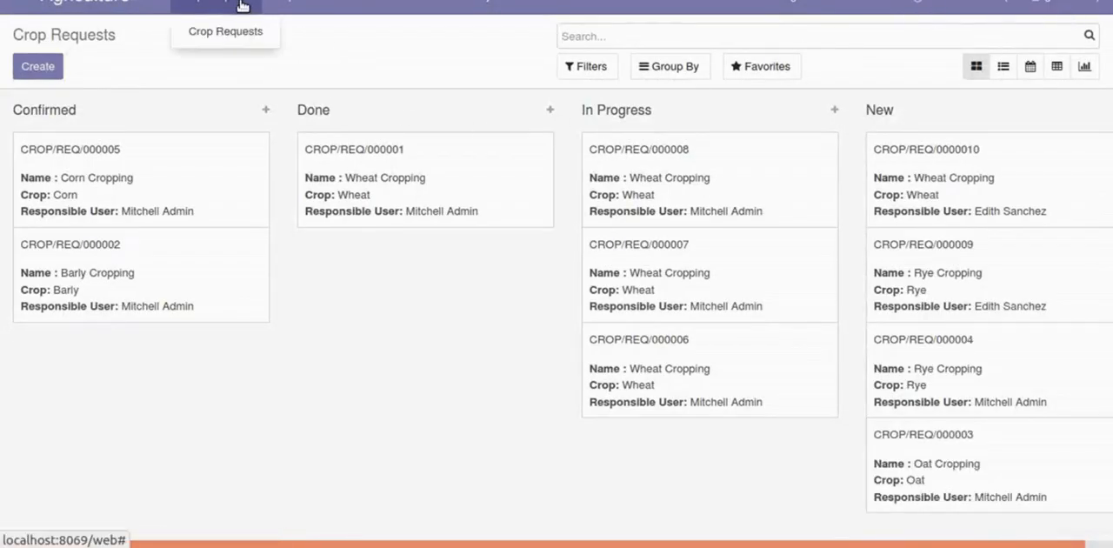
pyautogui.click(233, 33)
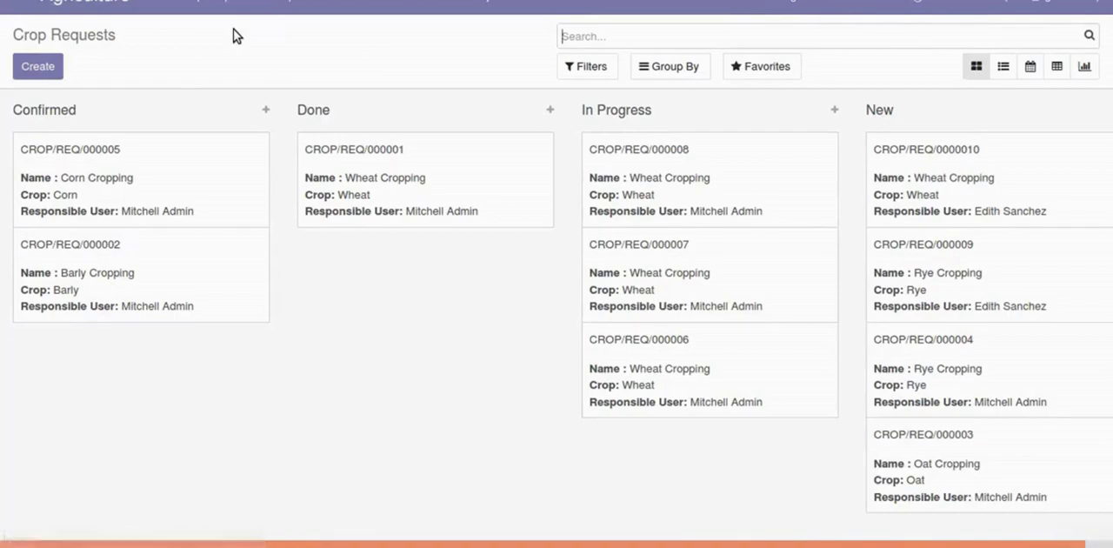
# - Open the newest Wheat Cropping request in the New stage and check its request number and name
pyautogui.click(940, 193)
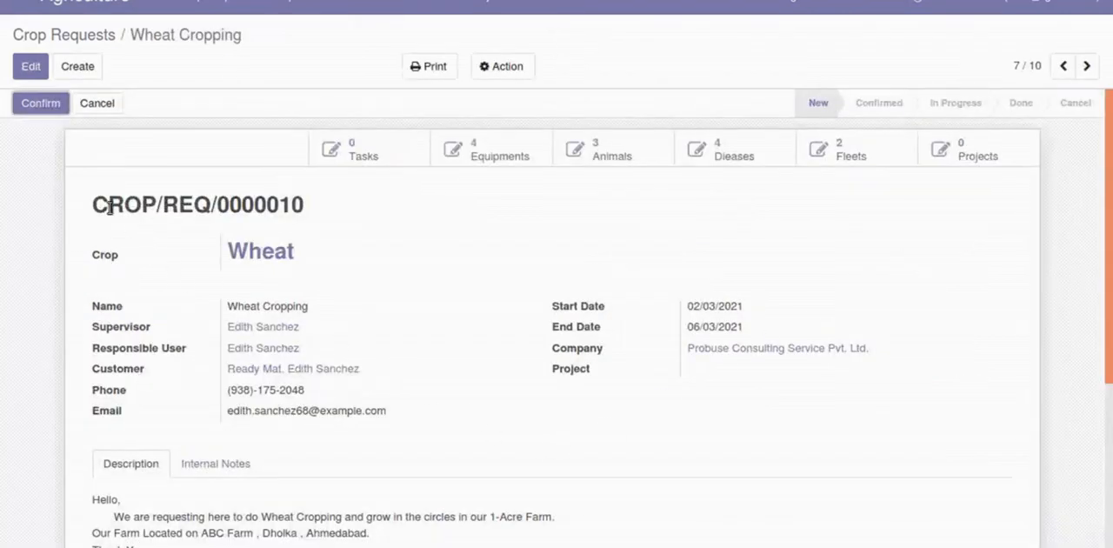
pyautogui.moveTo(108, 206); pyautogui.dragTo(365, 203)
pyautogui.click(380, 203)
pyautogui.moveTo(95, 206); pyautogui.dragTo(465, 204)
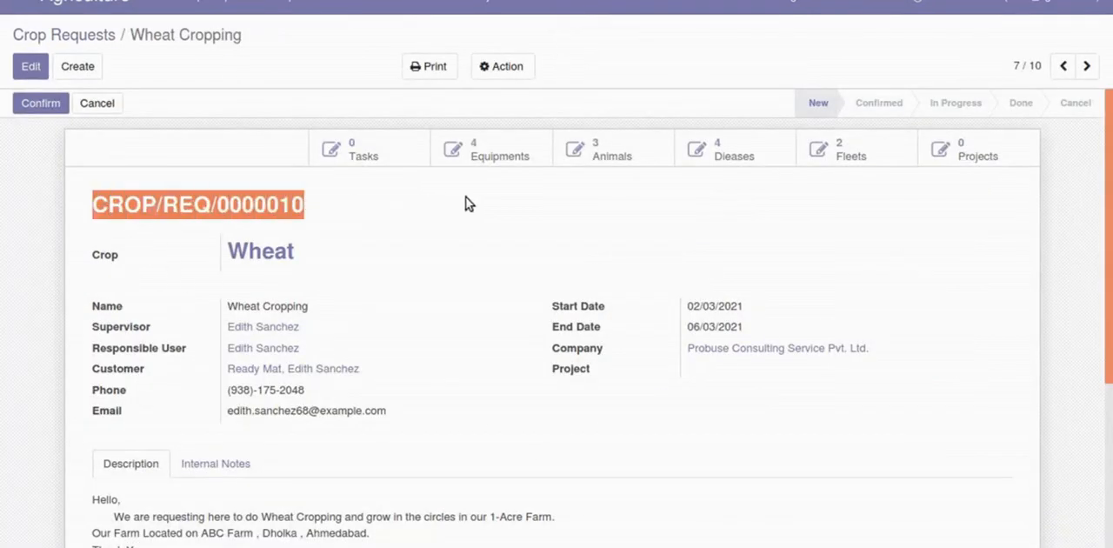
pyautogui.click(467, 201)
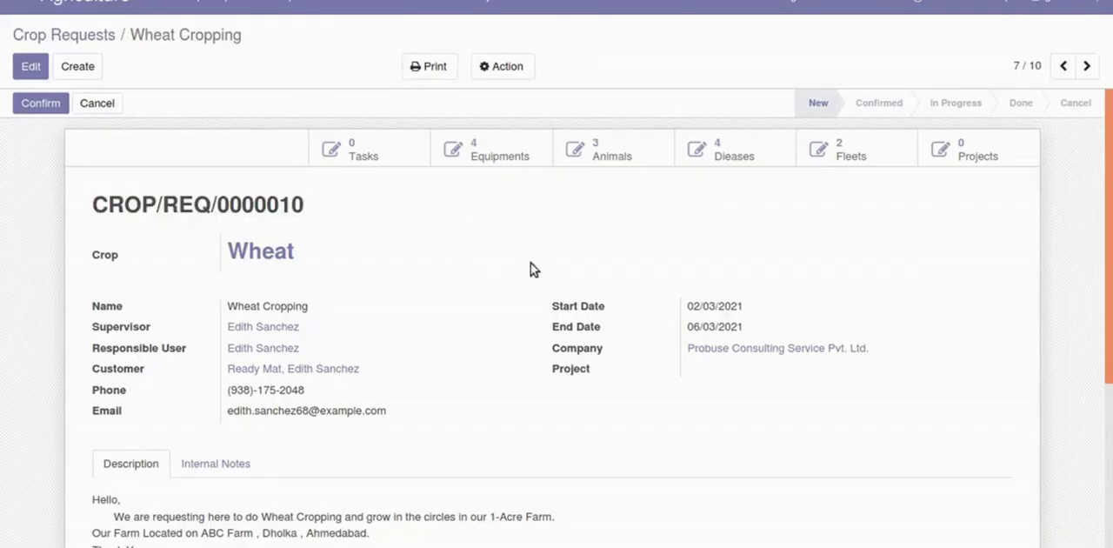
pyautogui.click(233, 307)
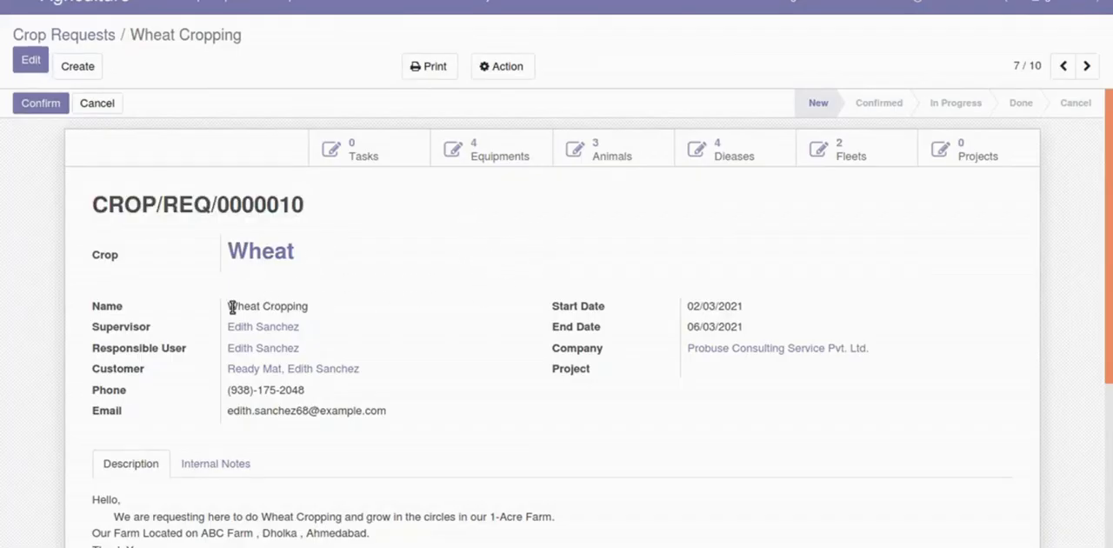
pyautogui.moveTo(232, 307); pyautogui.dragTo(300, 306)
pyautogui.click(292, 316)
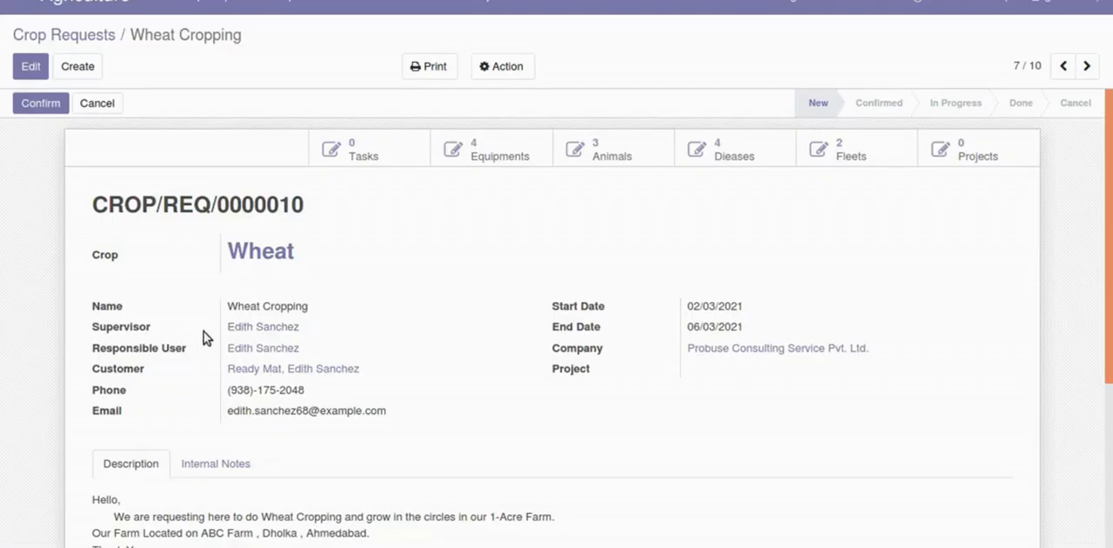
# - Review the customer, phone and email details on the wheat crop request
pyautogui.scroll(-2, 356, 355)
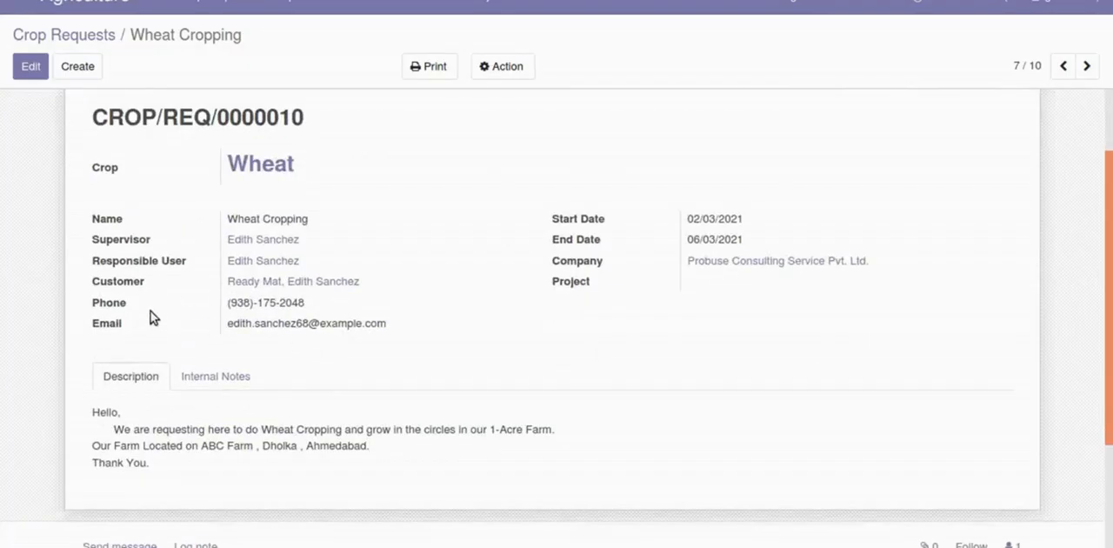
pyautogui.moveTo(98, 286); pyautogui.dragTo(392, 284)
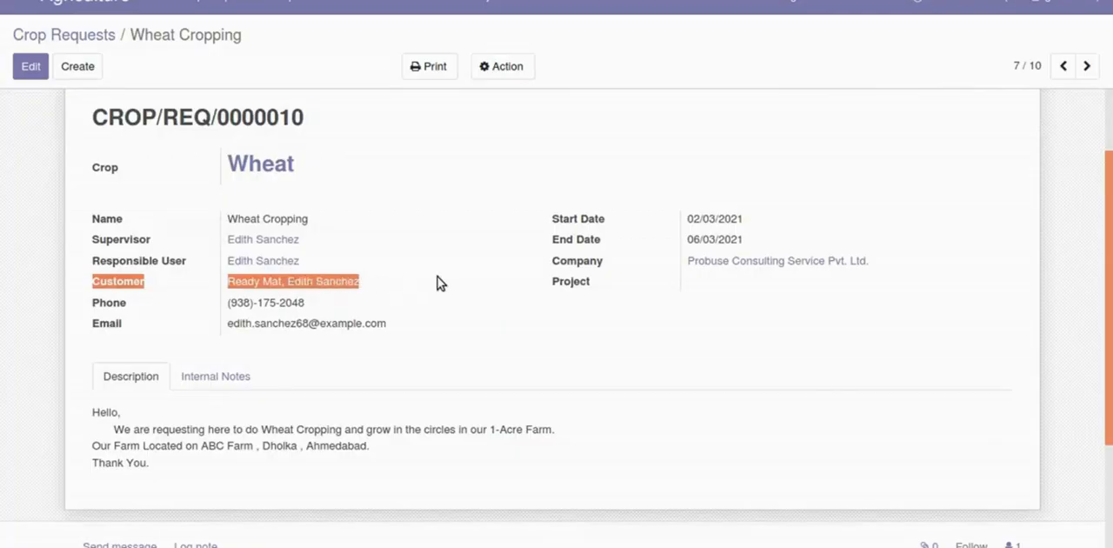
pyautogui.click(437, 276)
pyautogui.moveTo(214, 311); pyautogui.dragTo(371, 315)
pyautogui.moveTo(228, 325); pyautogui.dragTo(390, 324)
pyautogui.click(407, 319)
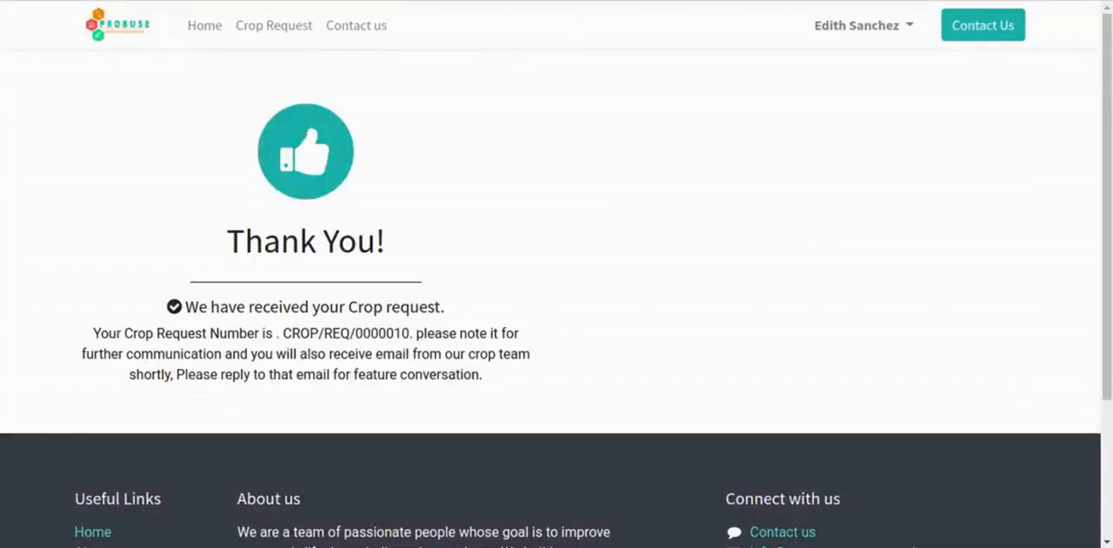
# - Compare the crop request number on the website's Thank You page with the number on the backend request
pyautogui.moveTo(285, 333); pyautogui.dragTo(404, 332)
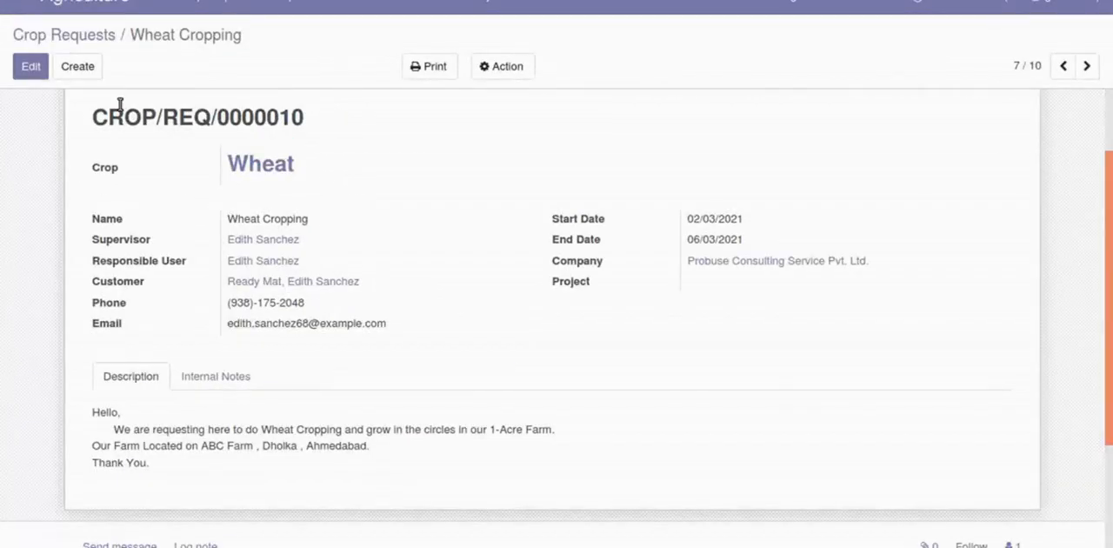
pyautogui.moveTo(120, 104); pyautogui.dragTo(256, 117)
pyautogui.click(259, 122)
# - Read the request's description, covering the wheat cropping details and the farm location
pyautogui.moveTo(93, 412); pyautogui.dragTo(586, 438)
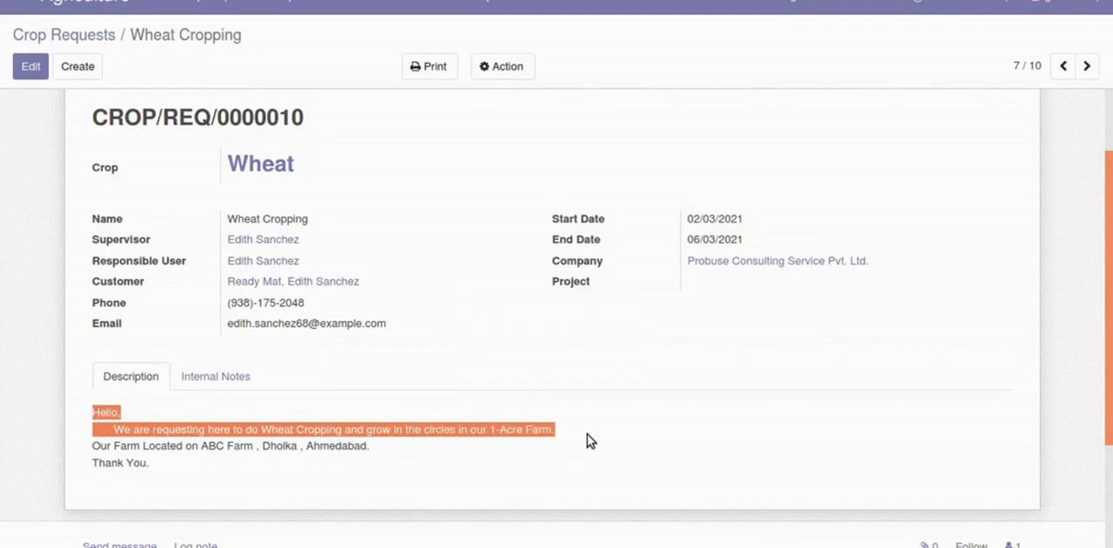
pyautogui.click(566, 440)
pyautogui.moveTo(91, 449); pyautogui.dragTo(377, 449)
pyautogui.click(377, 449)
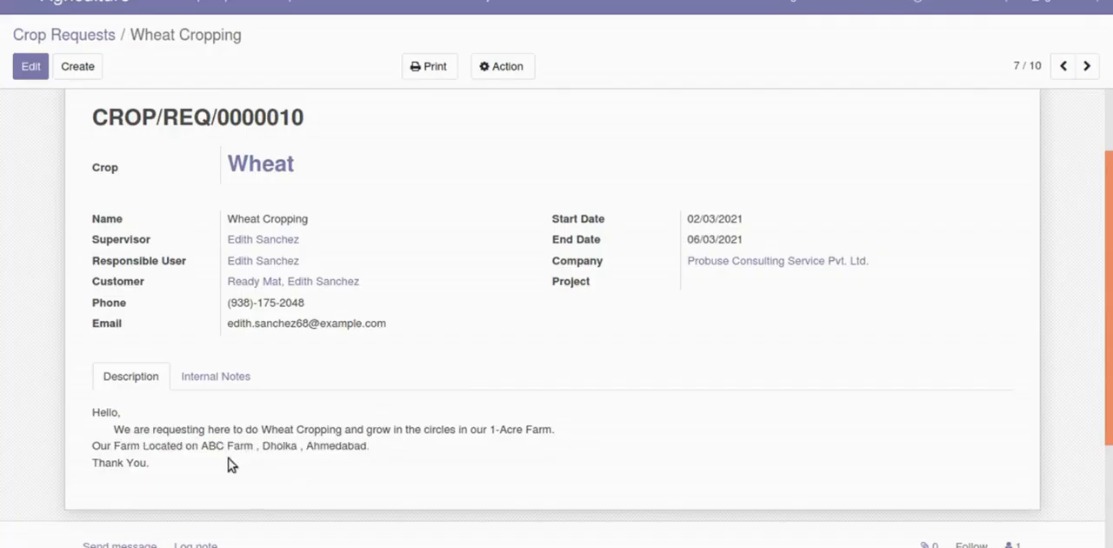
pyautogui.moveTo(229, 463); pyautogui.dragTo(104, 409)
pyautogui.click(88, 410)
# - Confirm the wheat crop request and move it to the In Progress stage
pyautogui.scroll(2, 654, 282)
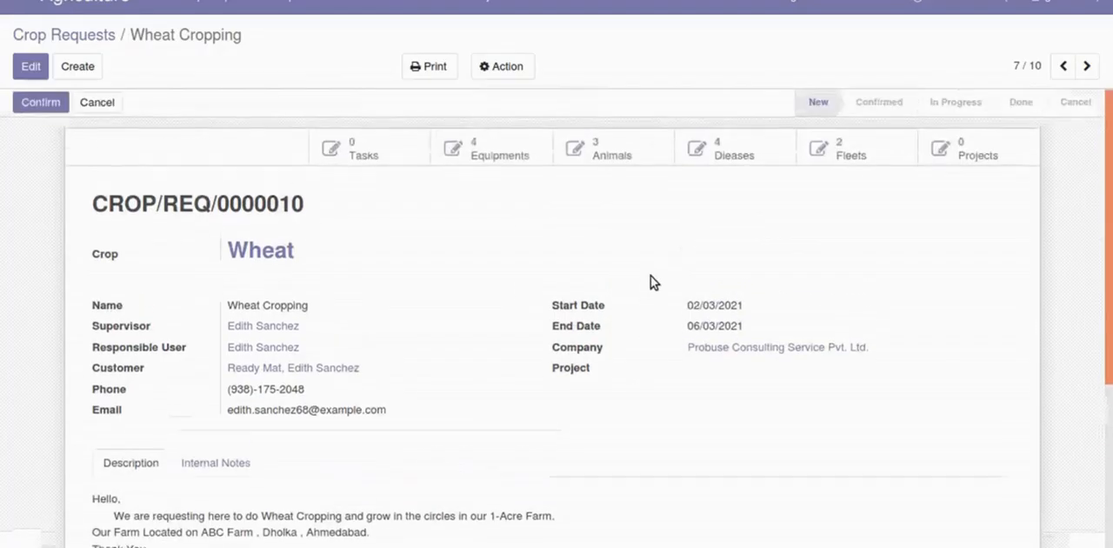
pyautogui.click(38, 105)
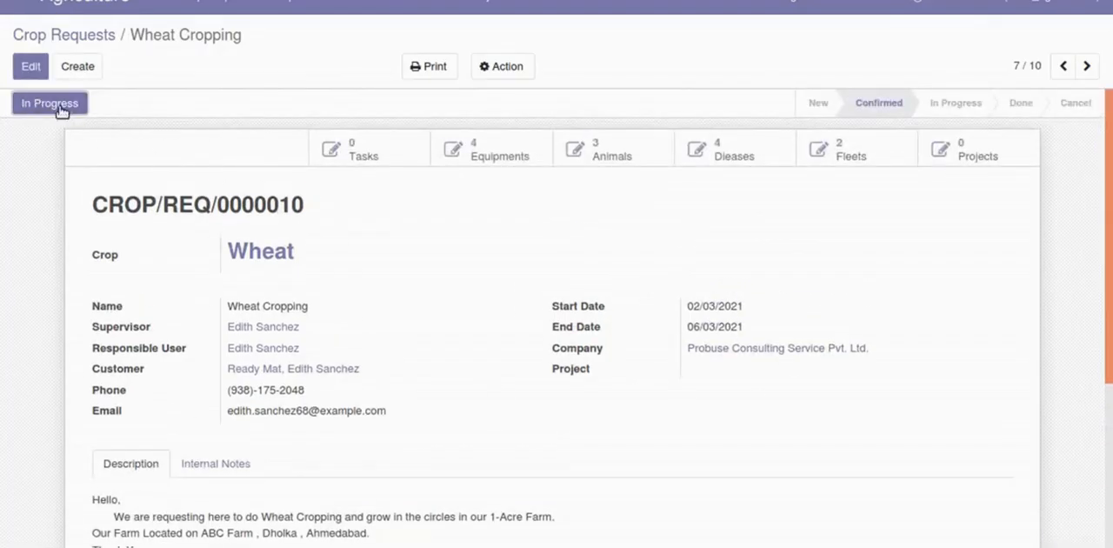
pyautogui.click(54, 106)
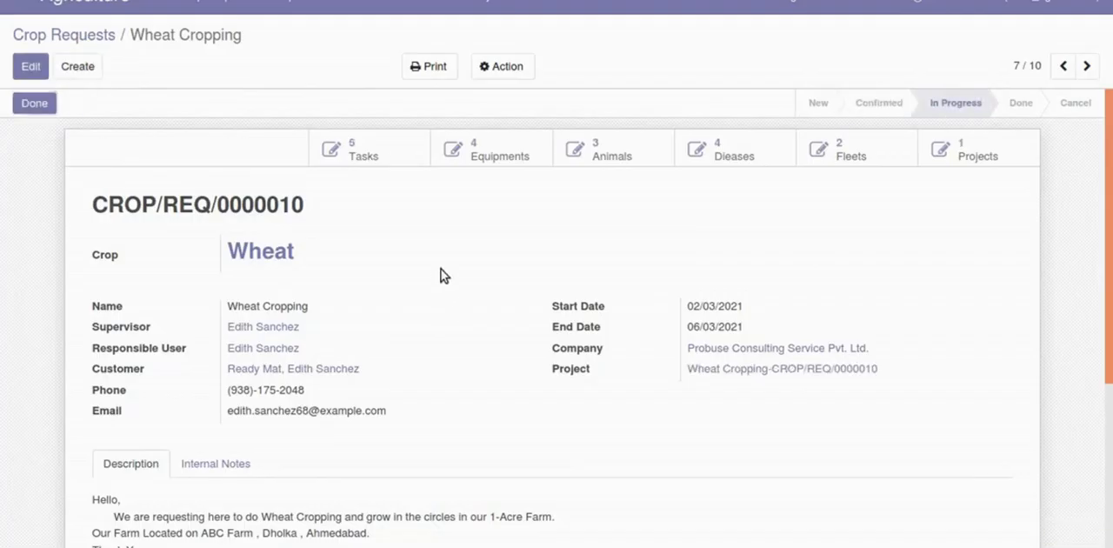
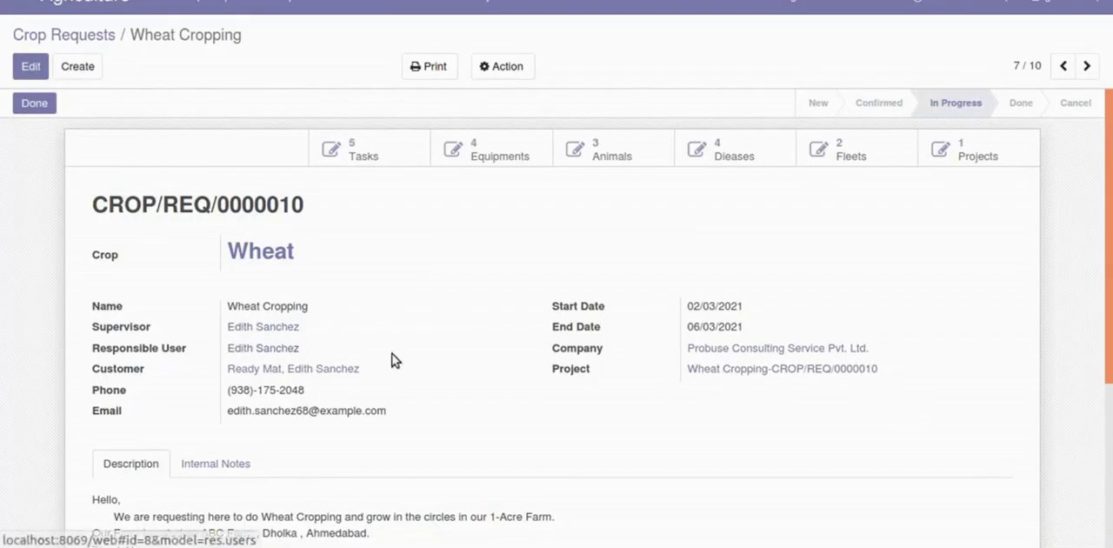
# - Review the customer's email and the description text on the in-progress wheat crop request
pyautogui.moveTo(230, 416); pyautogui.dragTo(390, 423)
pyautogui.click(390, 424)
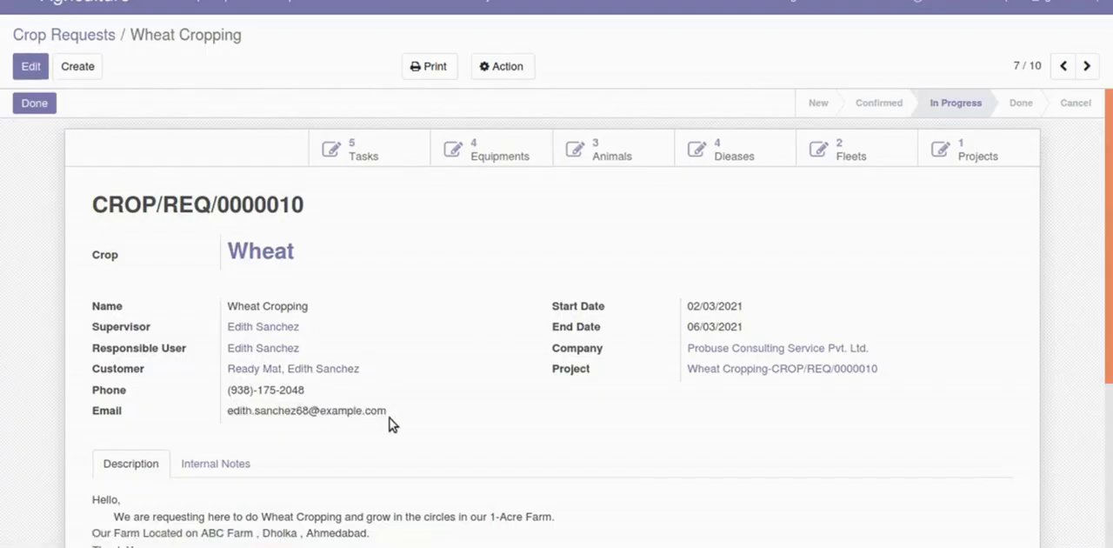
pyautogui.scroll(-1, 390, 424)
pyautogui.scroll(-4, 389, 425)
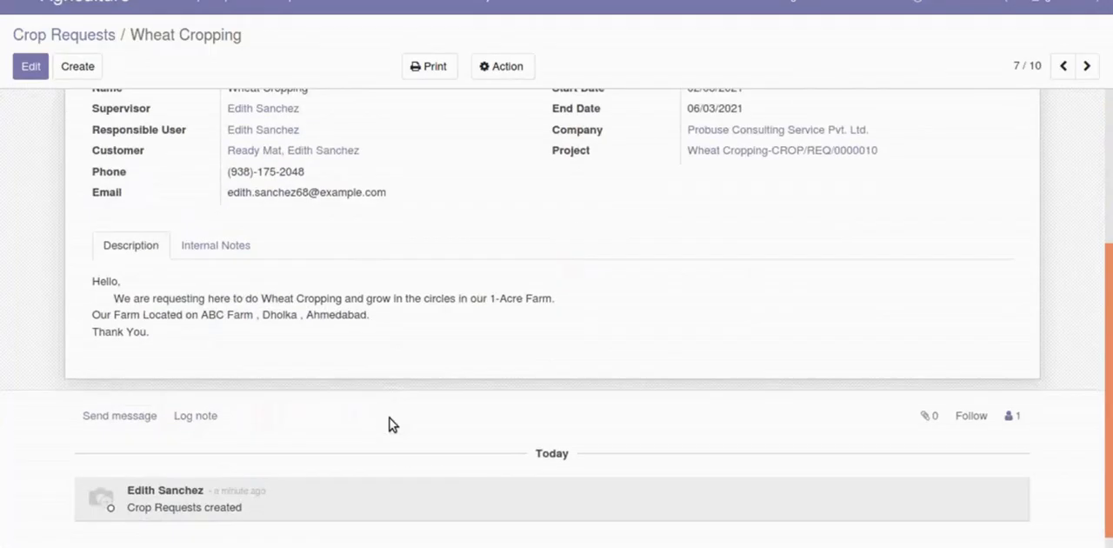
pyautogui.moveTo(97, 288); pyautogui.dragTo(186, 339)
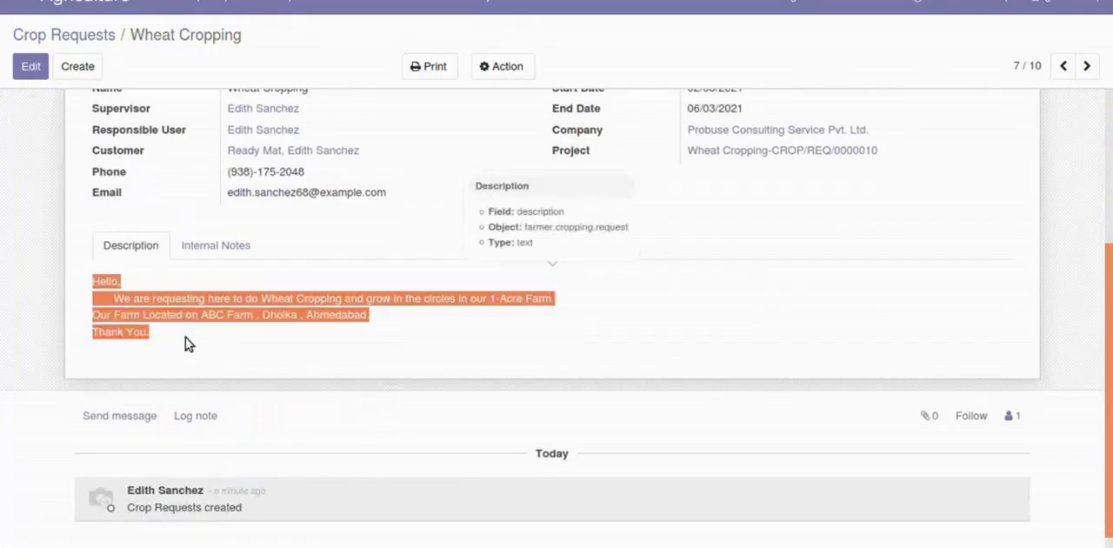
pyautogui.click(190, 340)
pyautogui.scroll(3, 189, 340)
pyautogui.scroll(2, 192, 346)
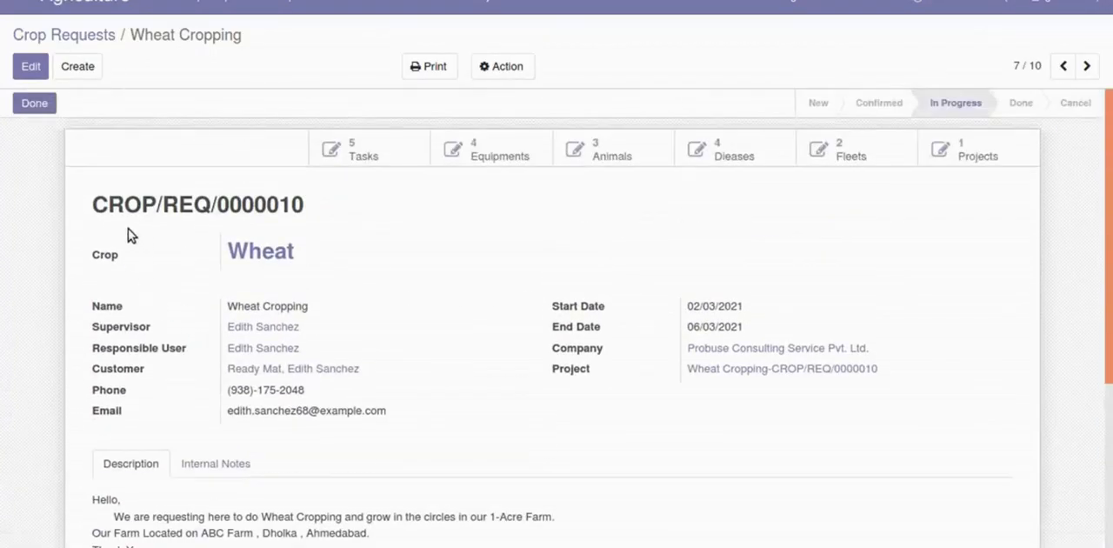
# - Examine the wheat crop request's number, then look over the remaining request details and description
pyautogui.moveTo(91, 204)
pyautogui.mouseDown()
pyautogui.moveTo(325, 204)
pyautogui.moveTo(109, 203)
pyautogui.mouseUp()
pyautogui.click(325, 204)
pyautogui.tripleClick(126, 206)
pyautogui.doubleClick(252, 207)
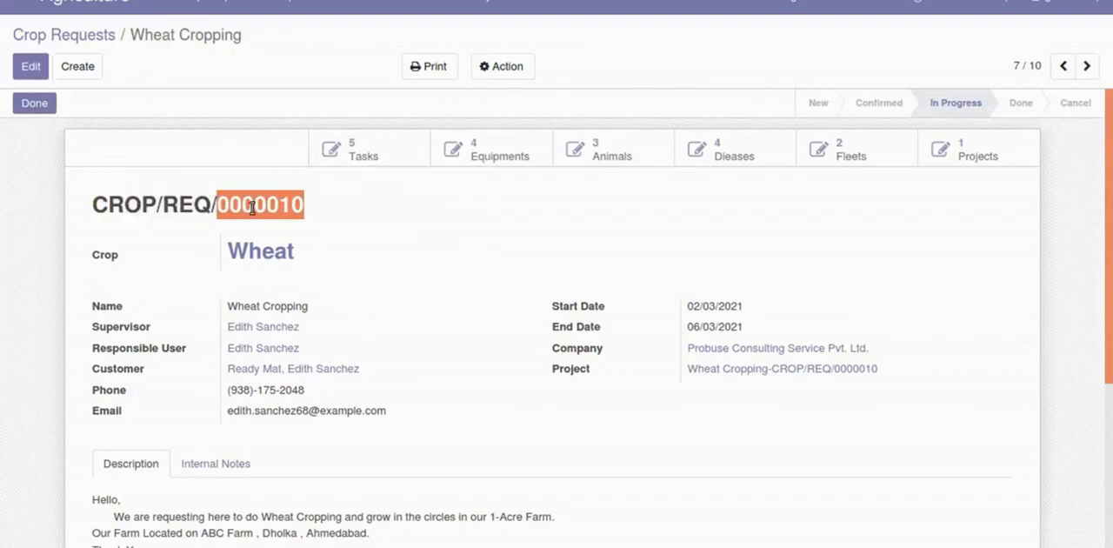
pyautogui.moveTo(252, 208)
pyautogui.mouseDown()
pyautogui.moveTo(117, 201)
pyautogui.moveTo(278, 210)
pyautogui.moveTo(111, 203)
pyautogui.moveTo(256, 208)
pyautogui.mouseUp()
pyautogui.doubleClick(117, 202)
pyautogui.click(279, 210)
pyautogui.doubleClick(116, 201)
pyautogui.doubleClick(250, 202)
pyautogui.doubleClick(120, 202)
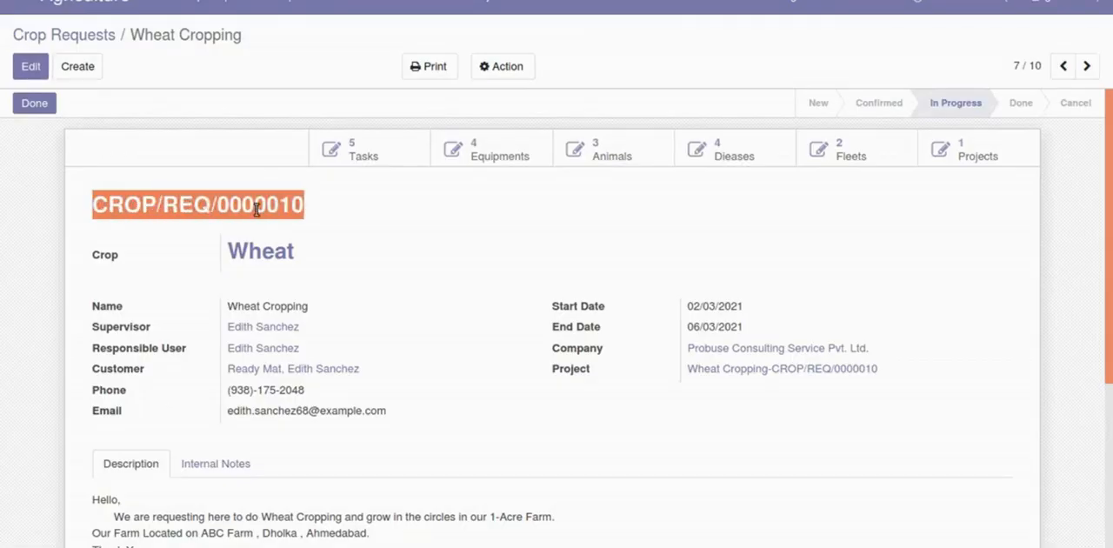
pyautogui.click(248, 228)
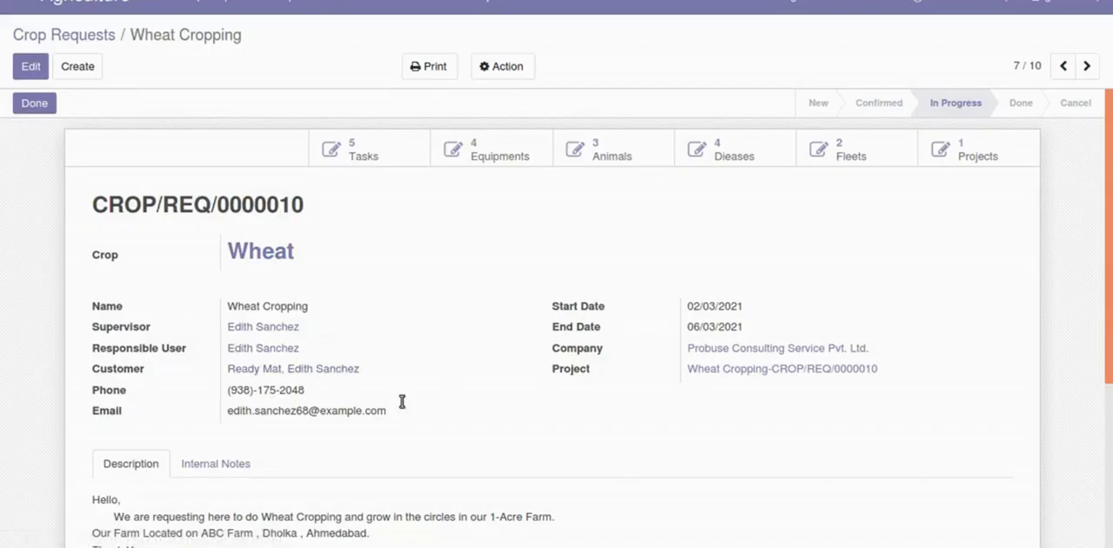
pyautogui.scroll(-1, 776, 391)
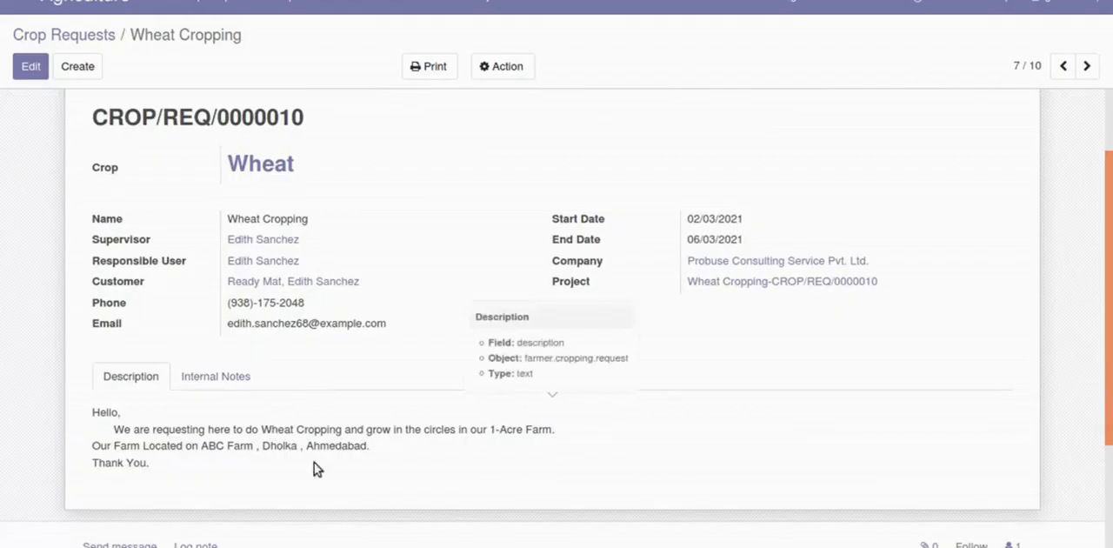
pyautogui.scroll(1, 343, 470)
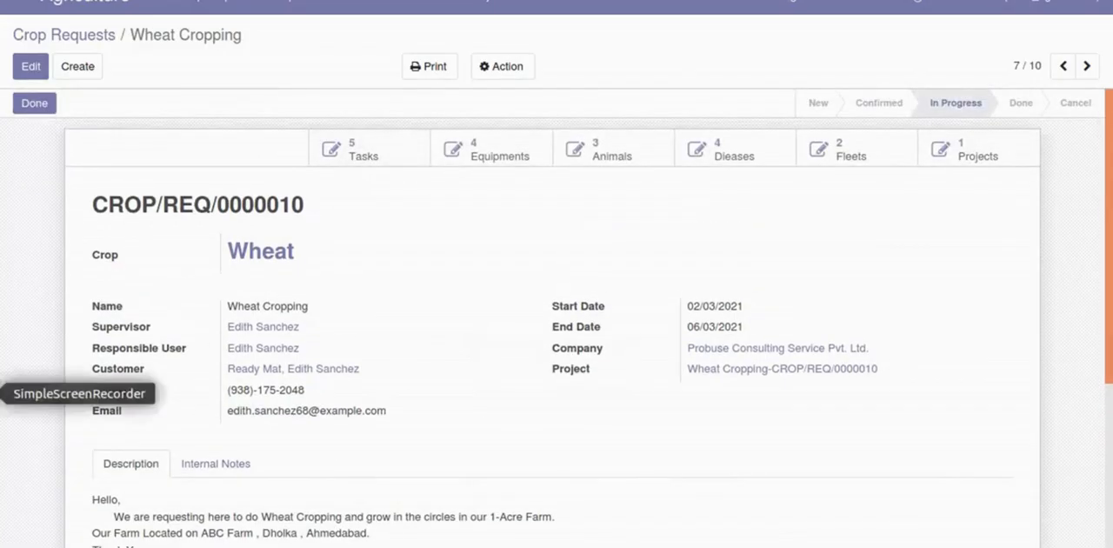
pyautogui.click(0, 394)
pyautogui.click(341, 493)
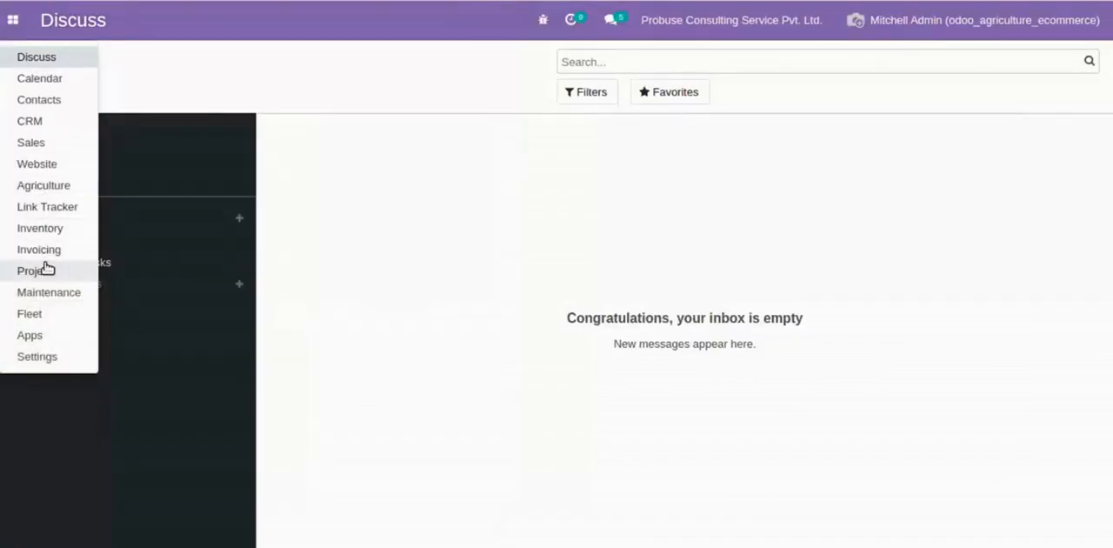
# - Open the Wheat crop record in the Agriculture app and create a product from it
pyautogui.click(48, 184)
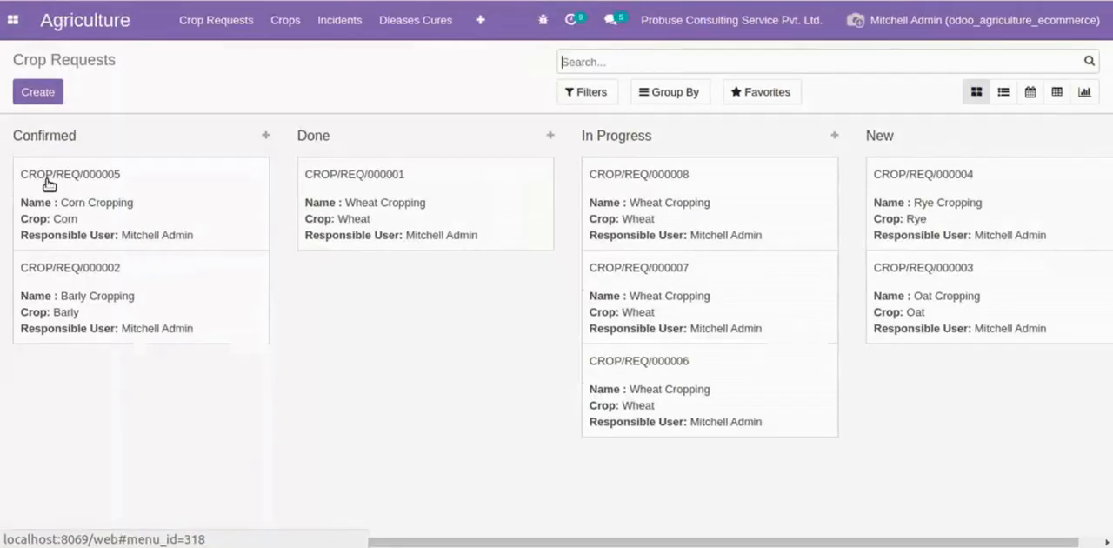
pyautogui.click(273, 28)
pyautogui.click(294, 58)
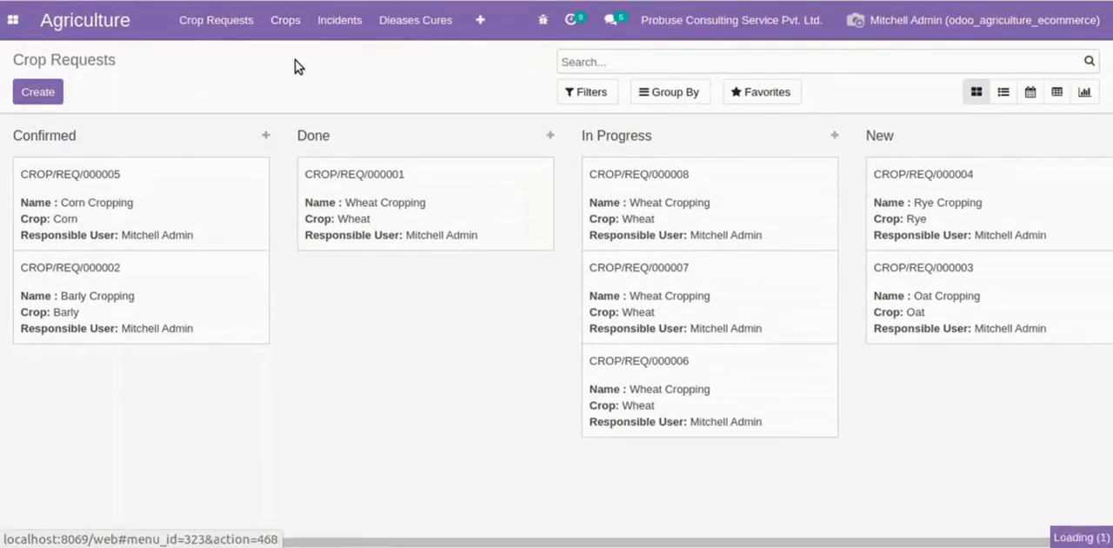
pyautogui.click(326, 153)
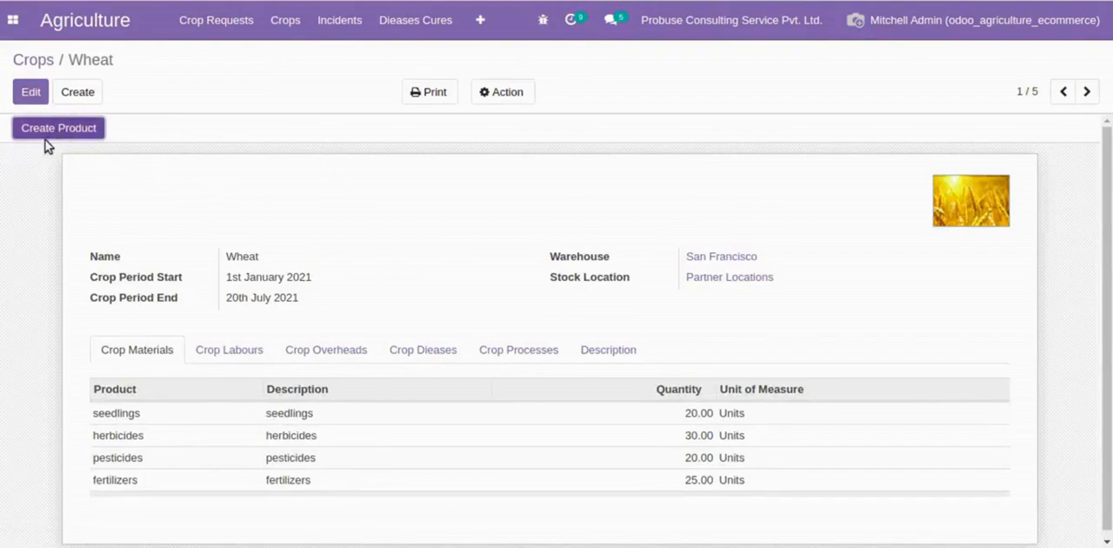
pyautogui.click(57, 130)
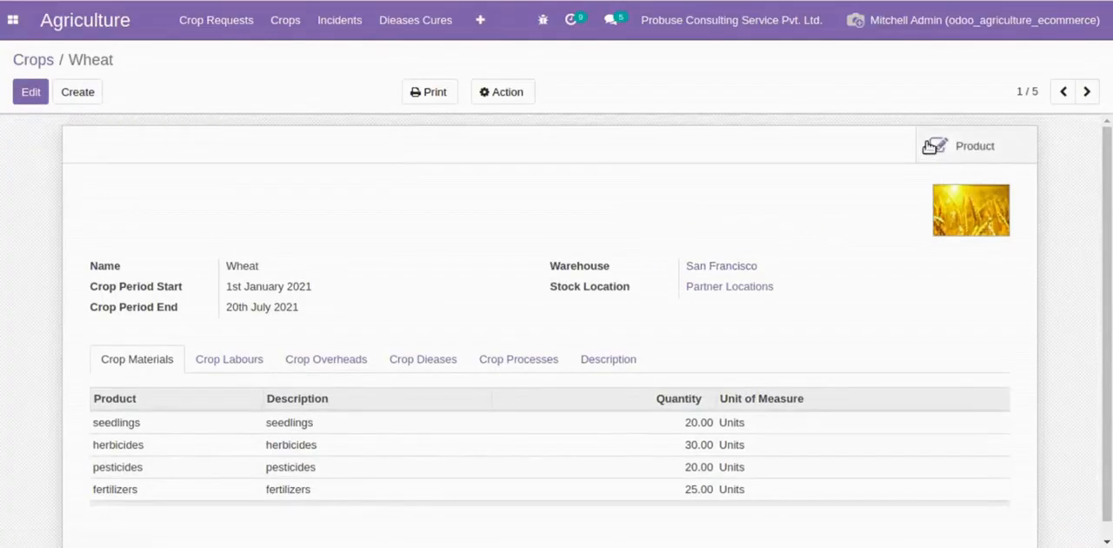
# - Open the product linked to the Wheat crop and bring up its eCommerce settings
pyautogui.click(954, 148)
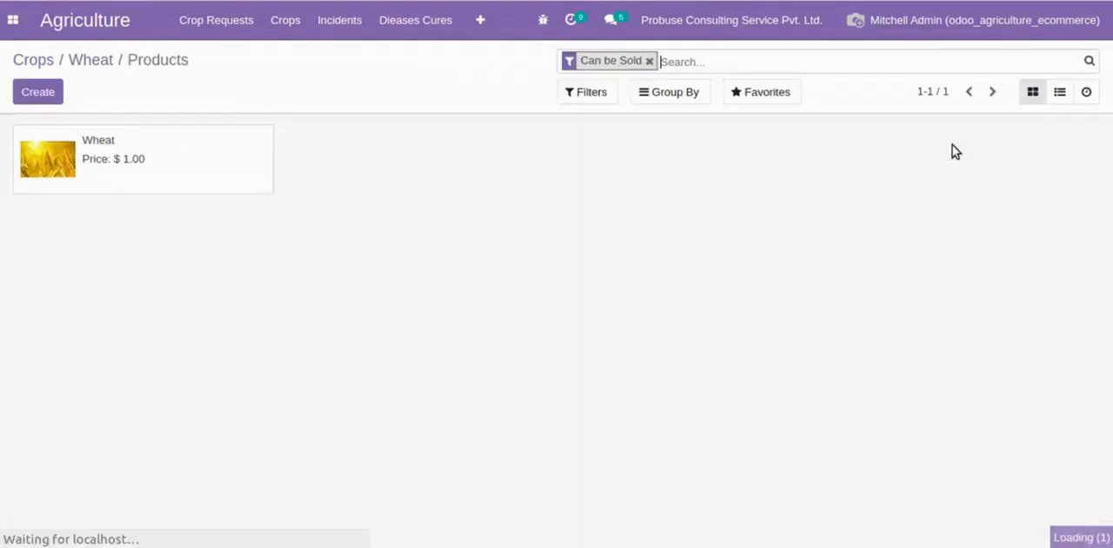
pyautogui.click(162, 151)
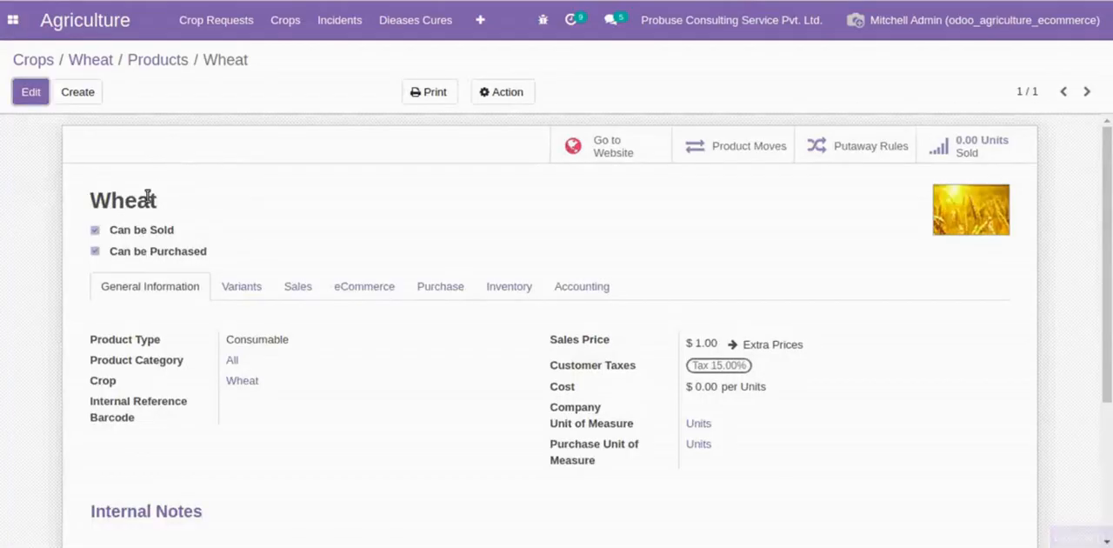
pyautogui.moveTo(91, 199); pyautogui.dragTo(277, 208)
pyautogui.click(276, 210)
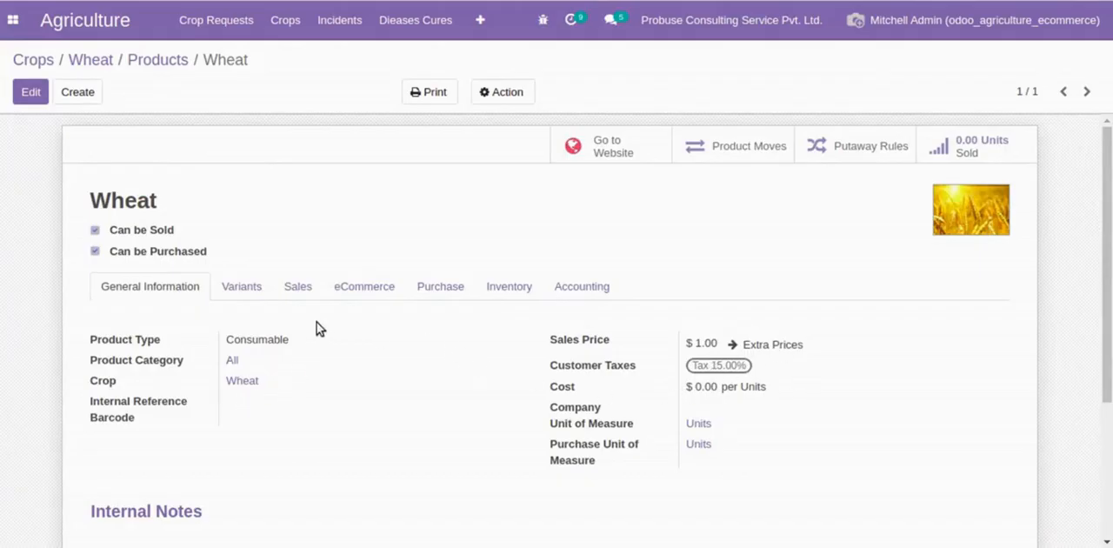
pyautogui.click(352, 287)
pyautogui.scroll(-2, 254, 298)
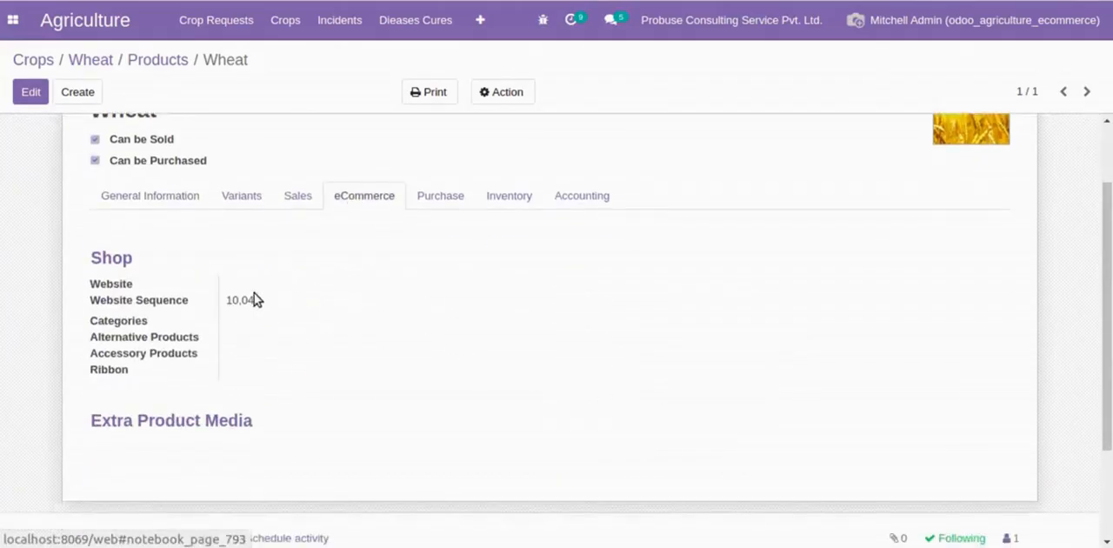
# - Set the Wheat product's website to My Website and its shop category to Crops, and save the product
pyautogui.click(31, 94)
pyautogui.scroll(-2, 238, 293)
pyautogui.click(269, 231)
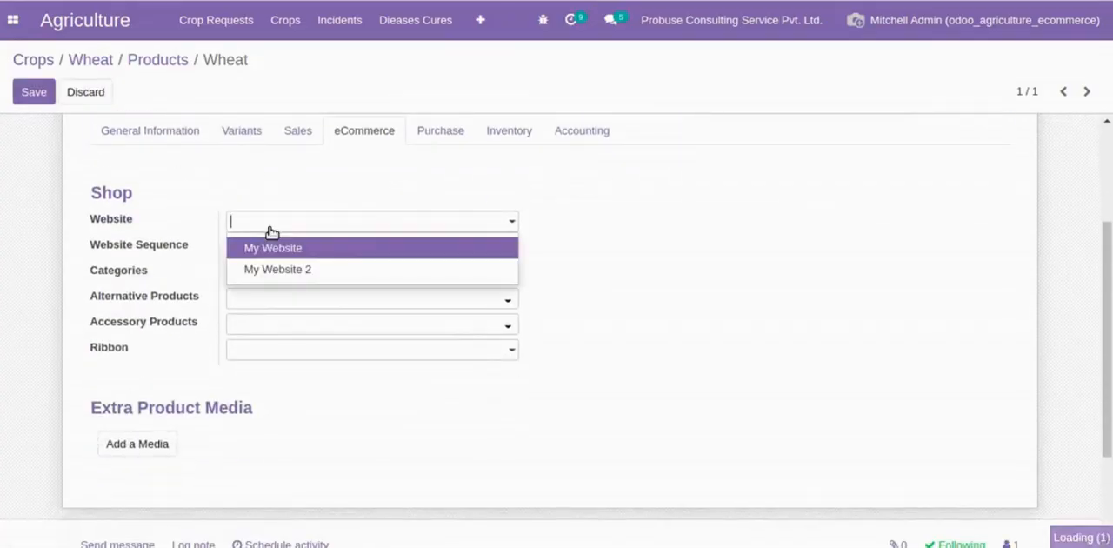
pyautogui.click(270, 246)
pyautogui.click(261, 277)
pyautogui.write('c')
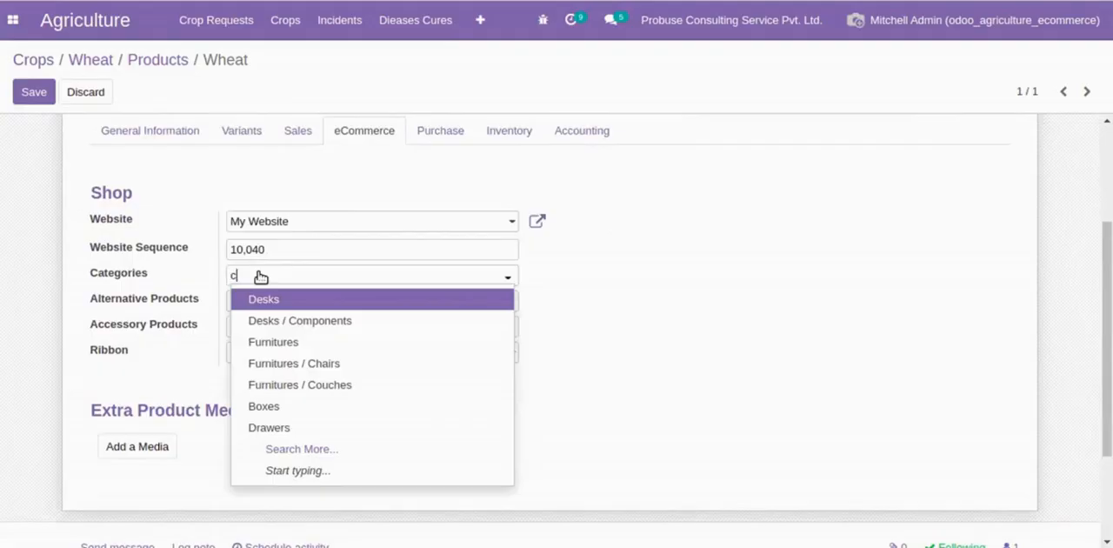
pyautogui.write('r')
pyautogui.click(256, 301)
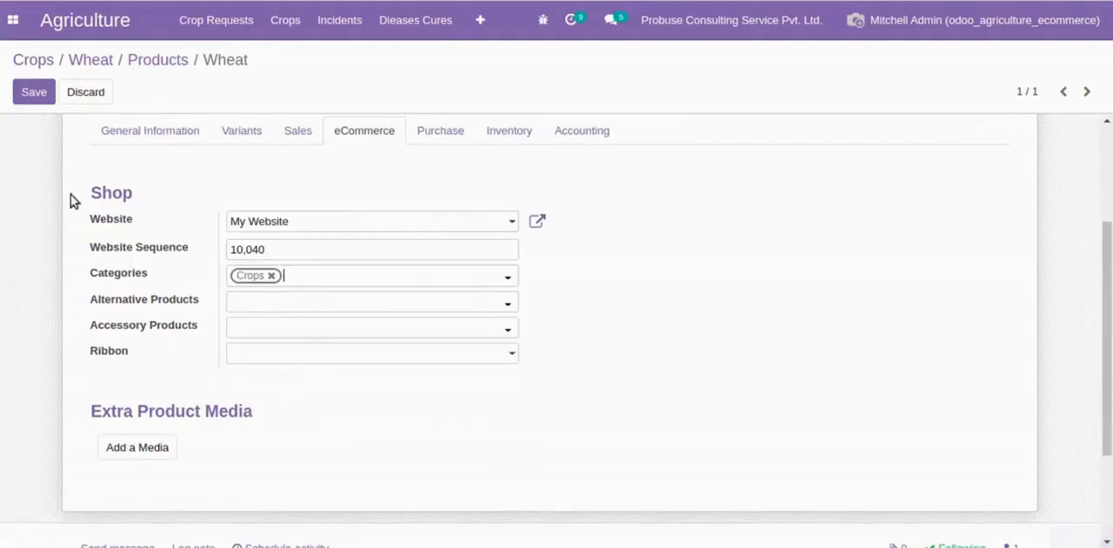
pyautogui.click(35, 92)
pyautogui.scroll(2, 633, 242)
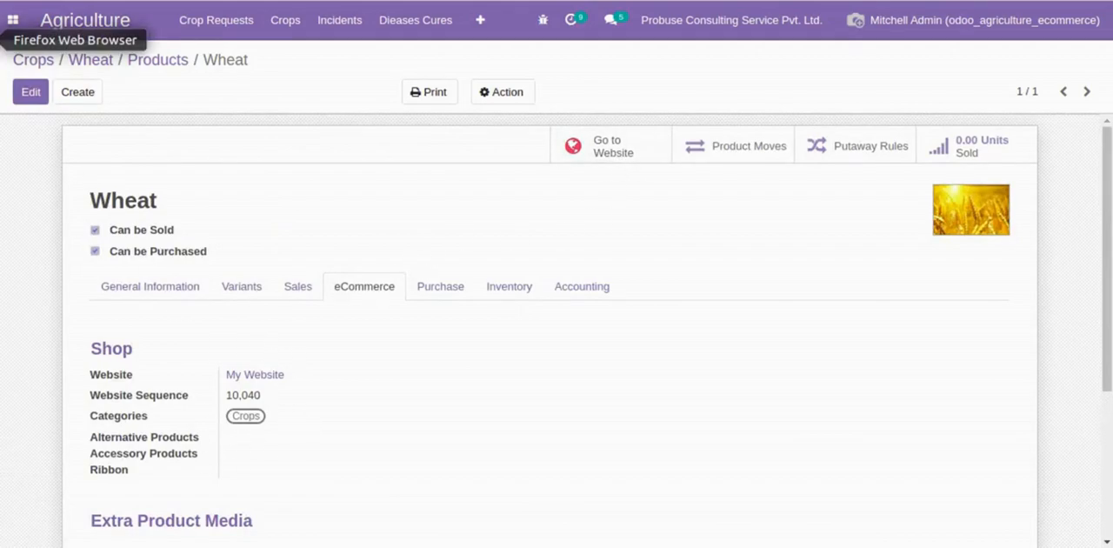
# - Publish the Wheat product on the website and refresh the shop's Crops category
pyautogui.click(0, 40)
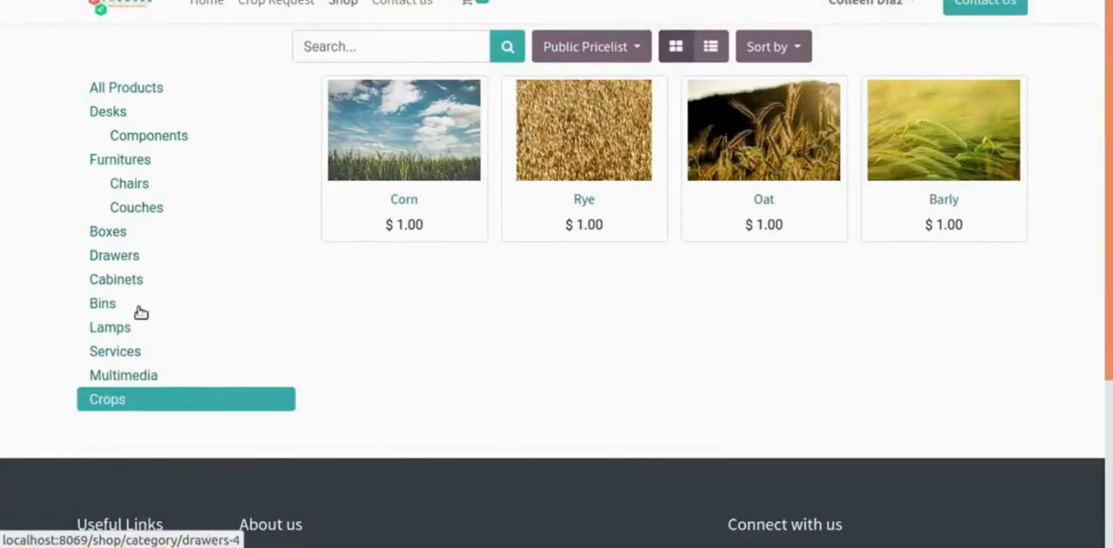
pyautogui.click(139, 383)
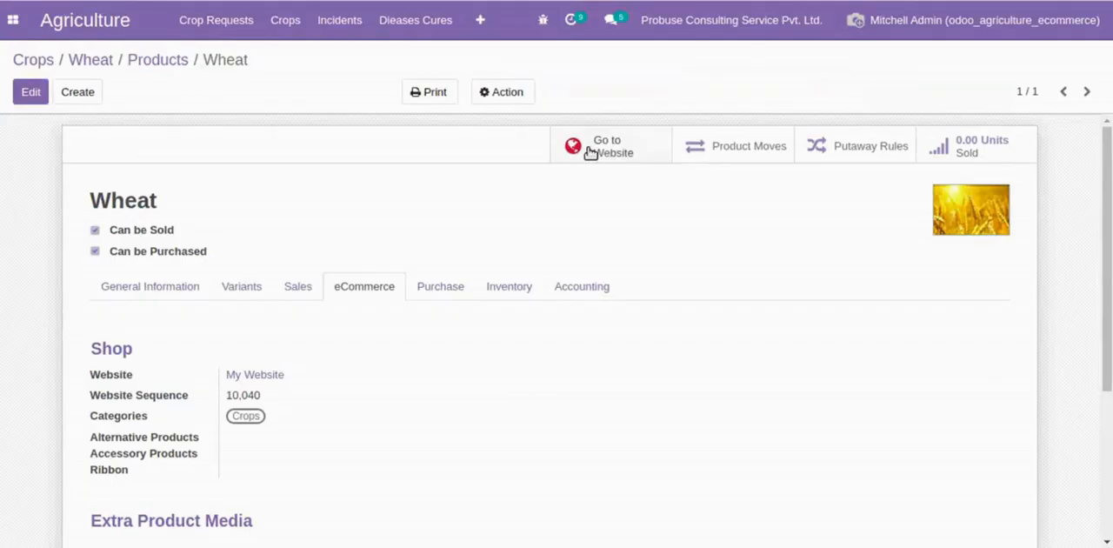
pyautogui.click(602, 151)
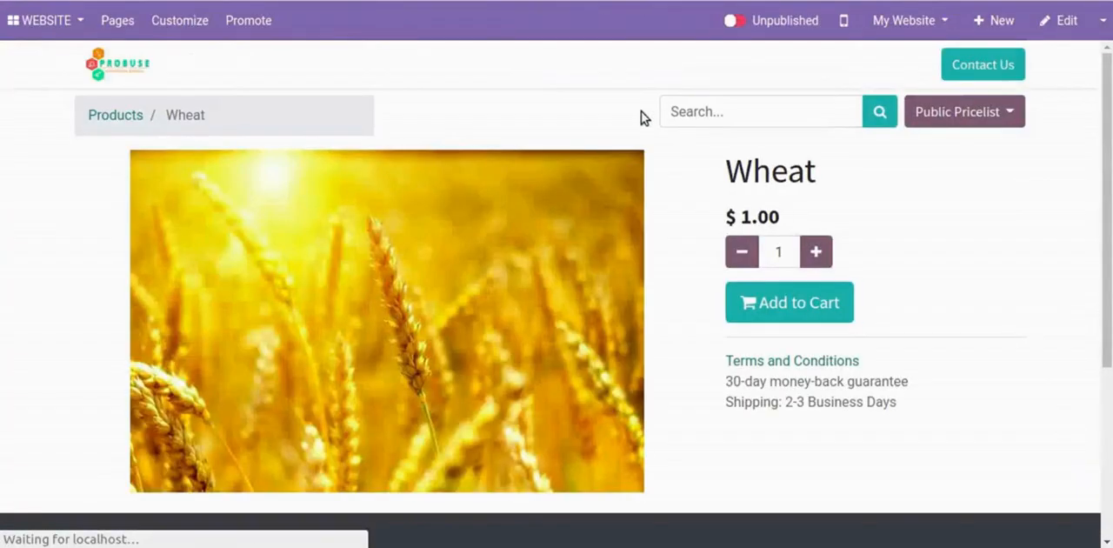
pyautogui.click(733, 22)
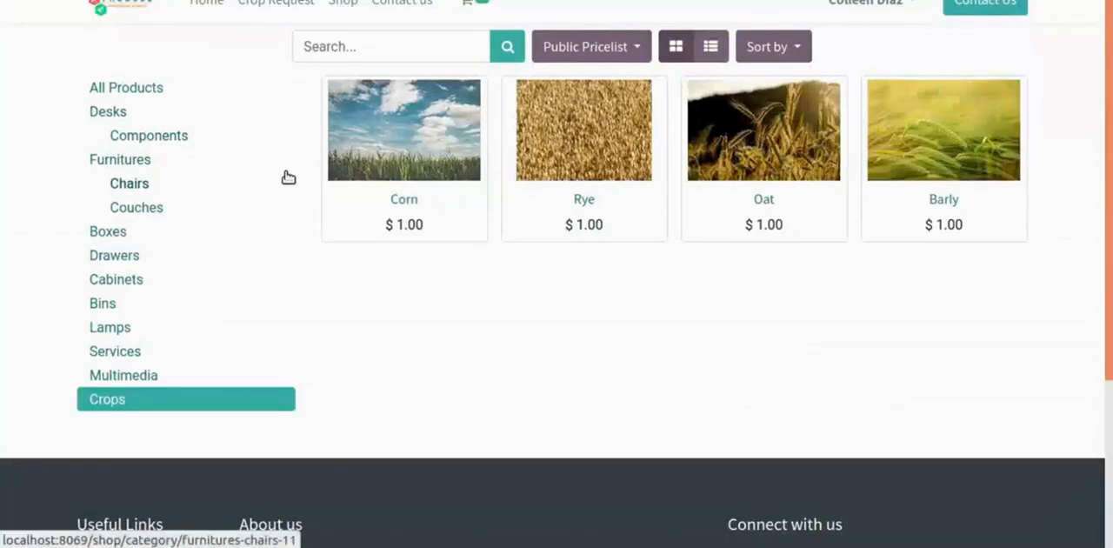
pyautogui.press('F5')
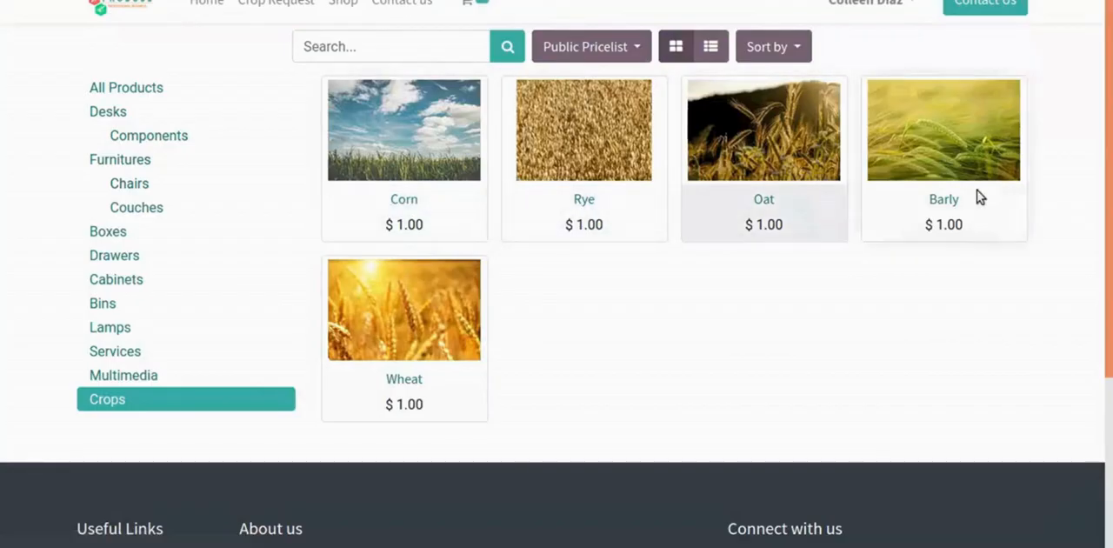
# - Add the Wheat product from the shop to the cart and raise its quantity to 3
pyautogui.click(388, 375)
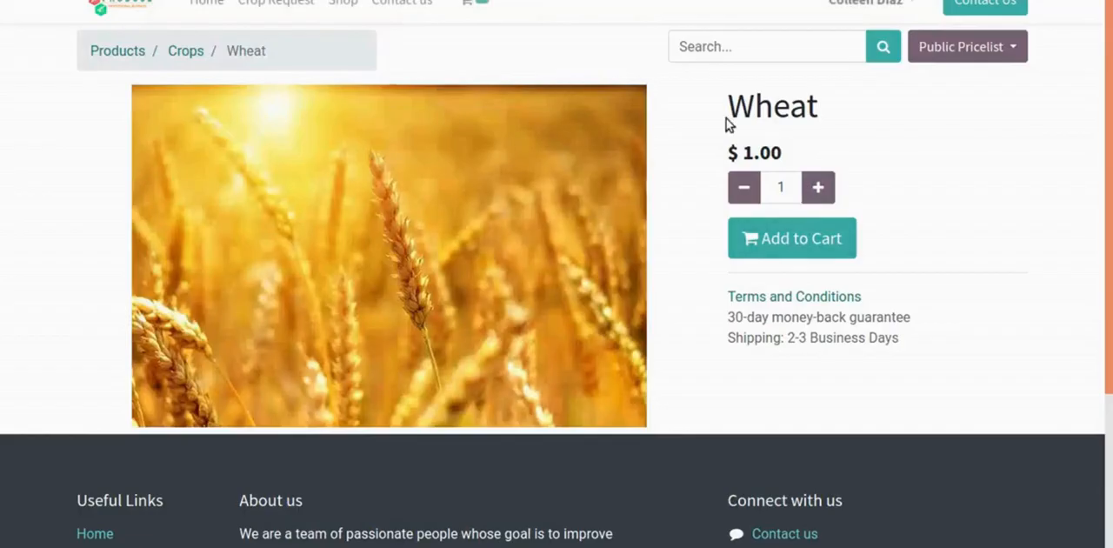
pyautogui.moveTo(731, 106); pyautogui.dragTo(709, 210)
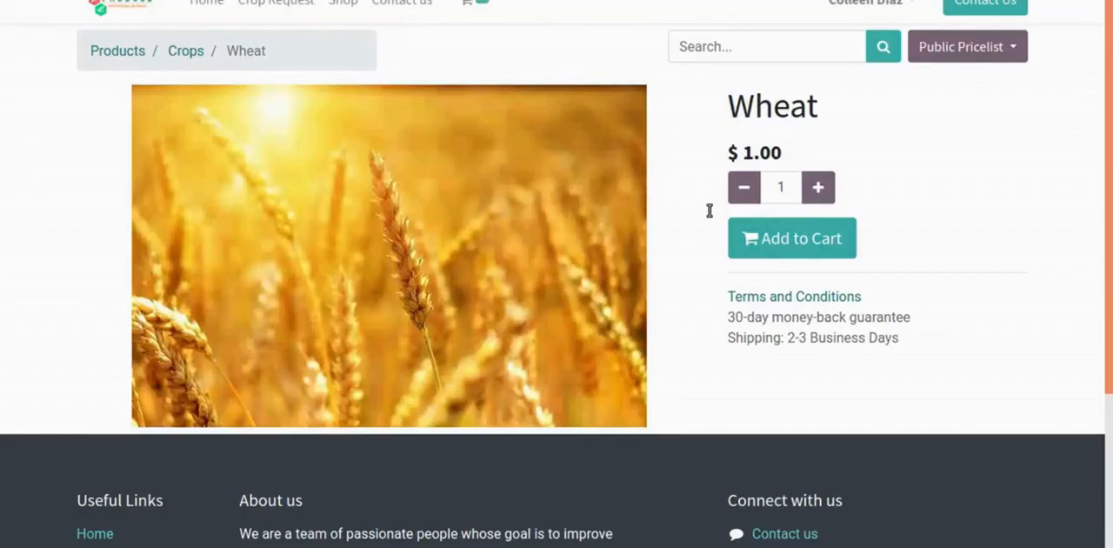
pyautogui.click(787, 250)
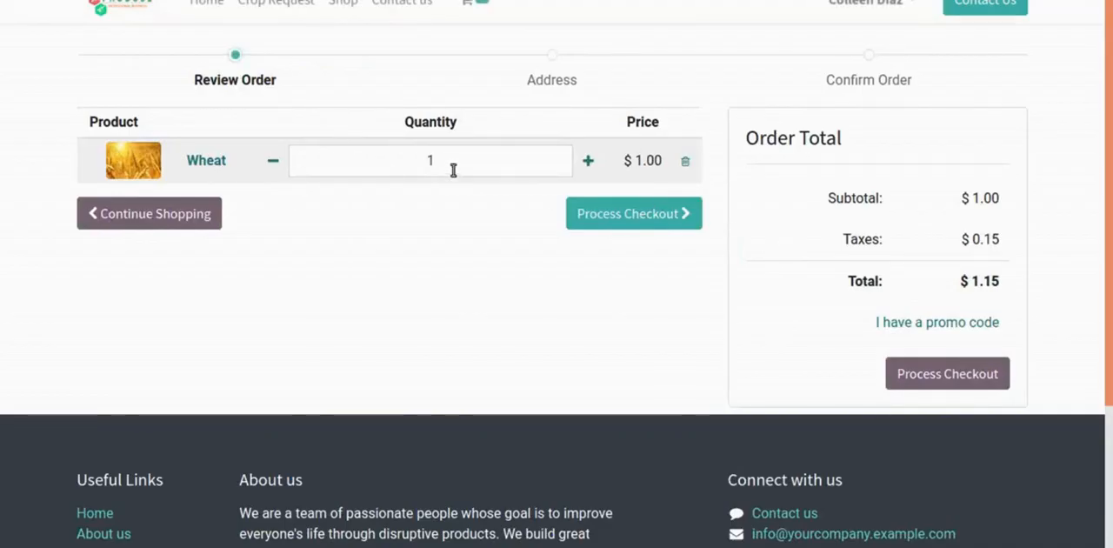
pyautogui.click(586, 162)
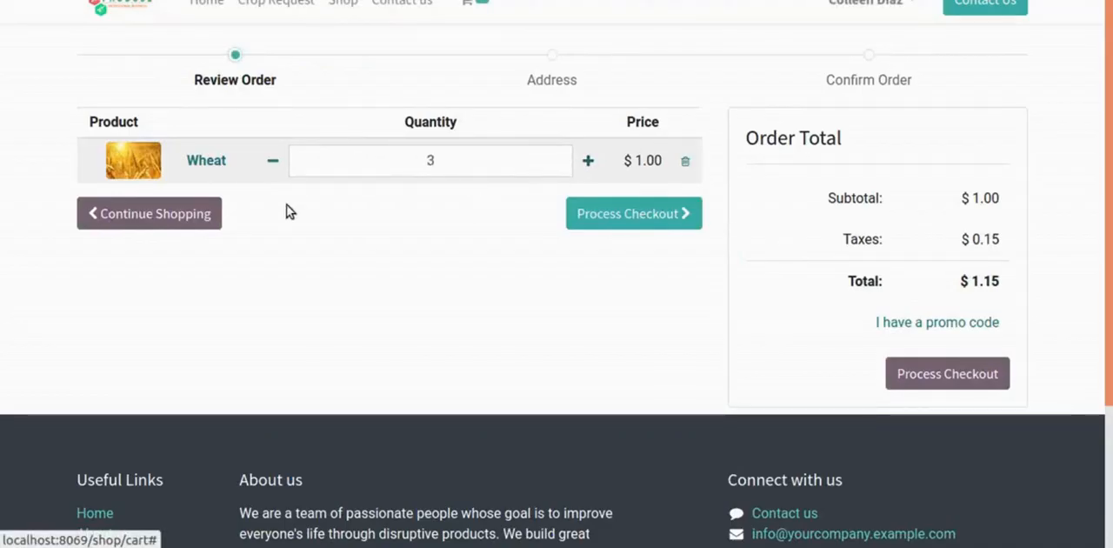
# - Check out the cart with Wire Transfer as payment, and review the order number and payment information
pyautogui.click(628, 229)
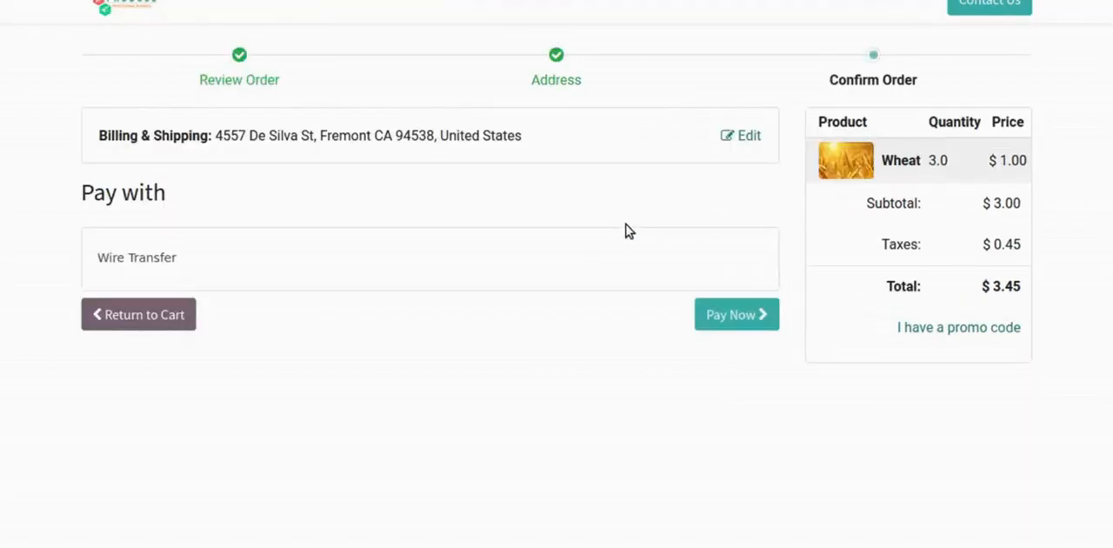
pyautogui.click(721, 320)
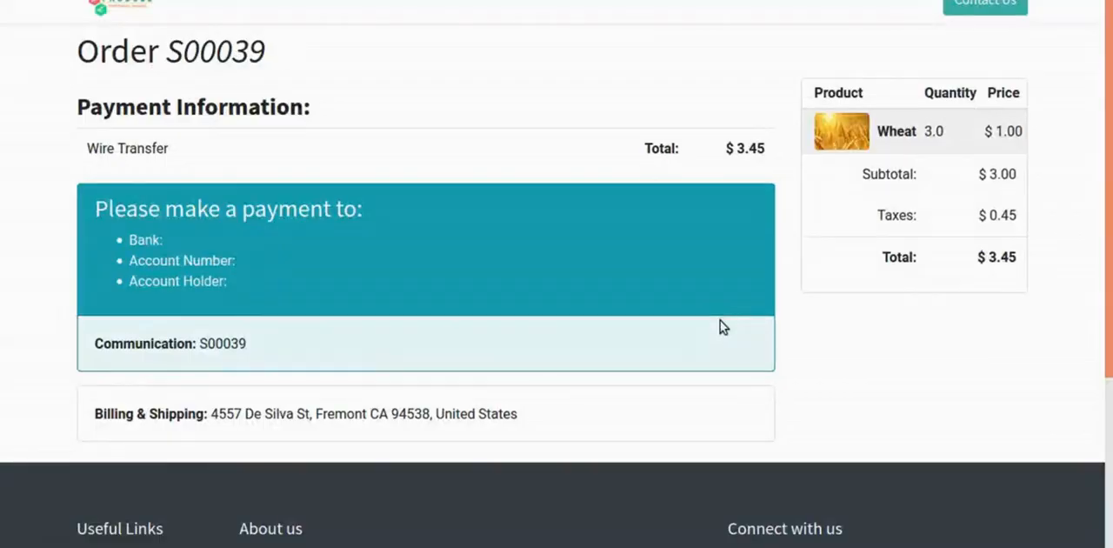
pyautogui.moveTo(80, 51); pyautogui.dragTo(286, 49)
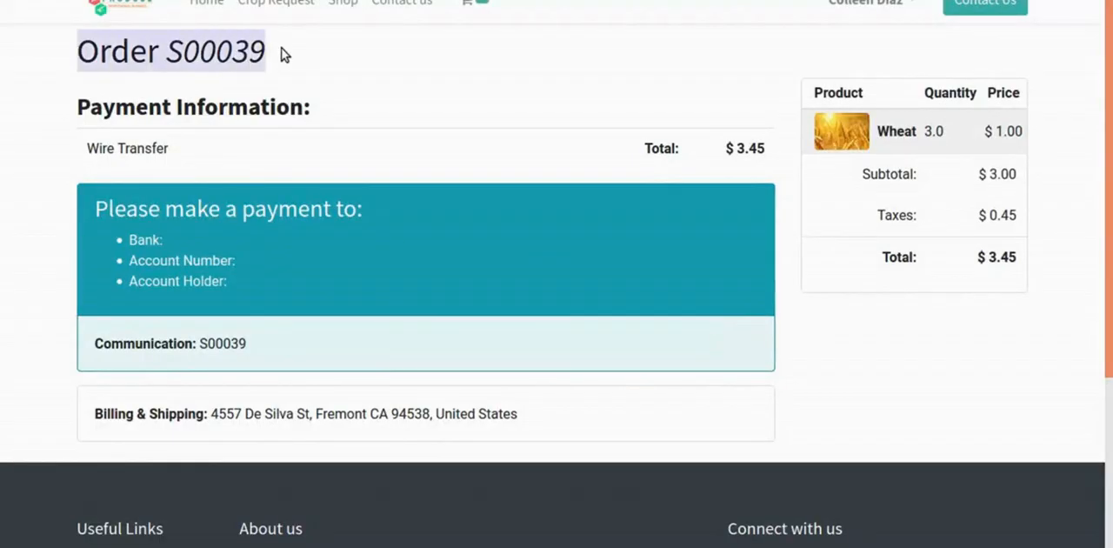
pyautogui.click(304, 50)
pyautogui.moveTo(80, 107); pyautogui.dragTo(365, 124)
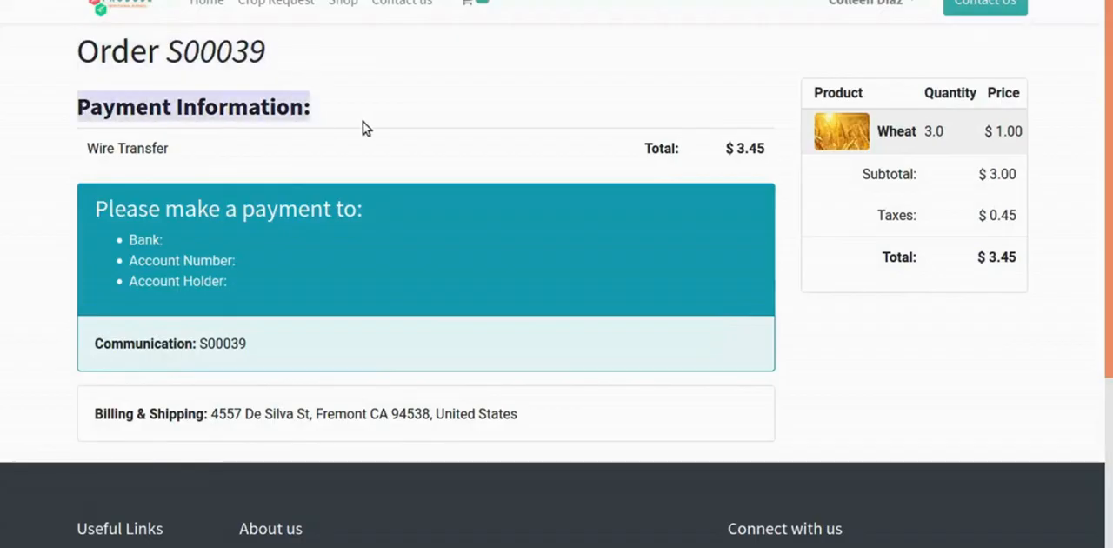
# - Switch to the Sales quotations, remove the My Quotations filter and open the newly placed web shop order for Wheat
pyautogui.click(365, 123)
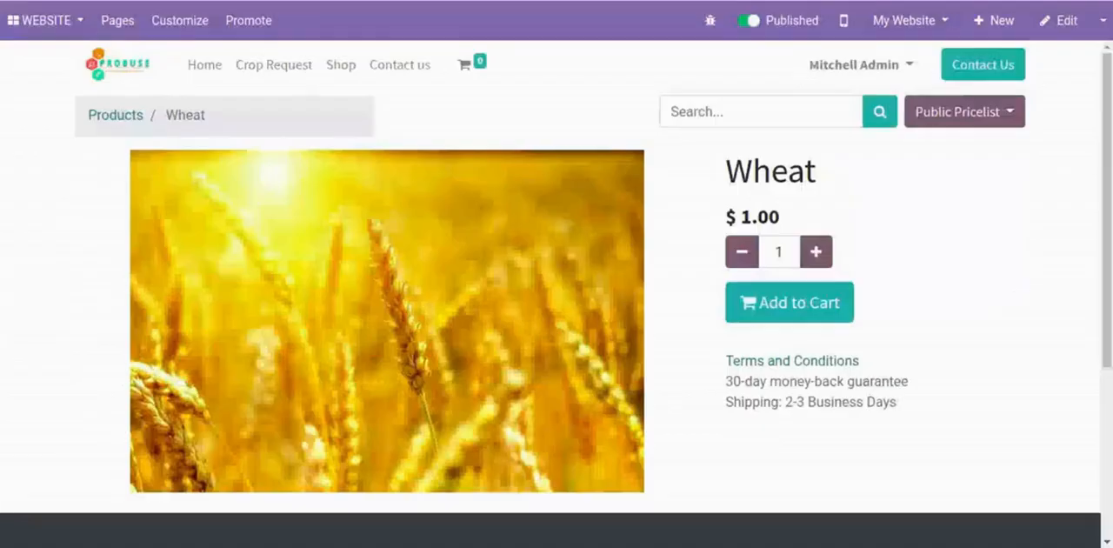
pyautogui.click(34, 21)
pyautogui.click(54, 136)
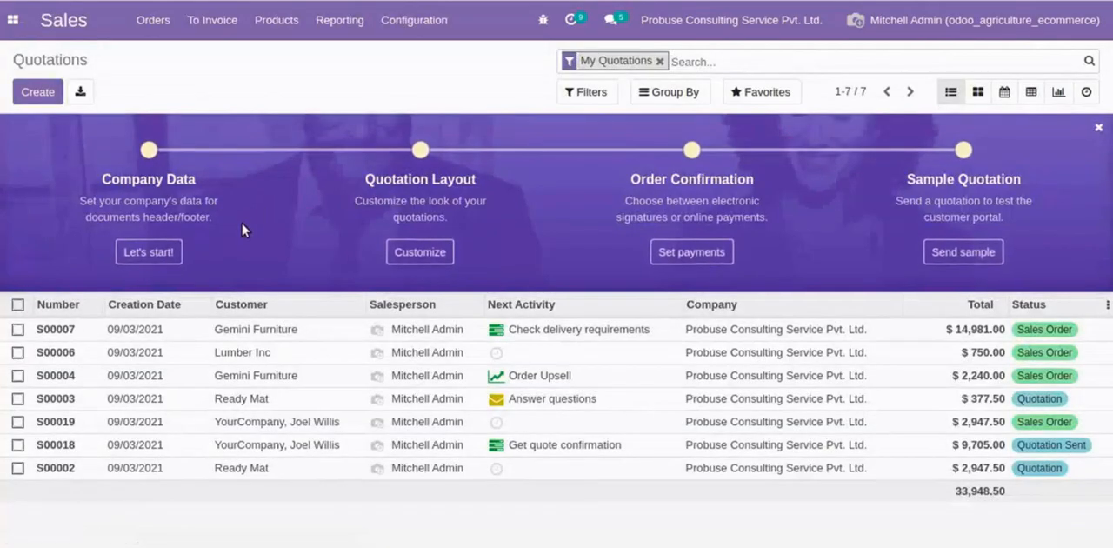
pyautogui.click(659, 62)
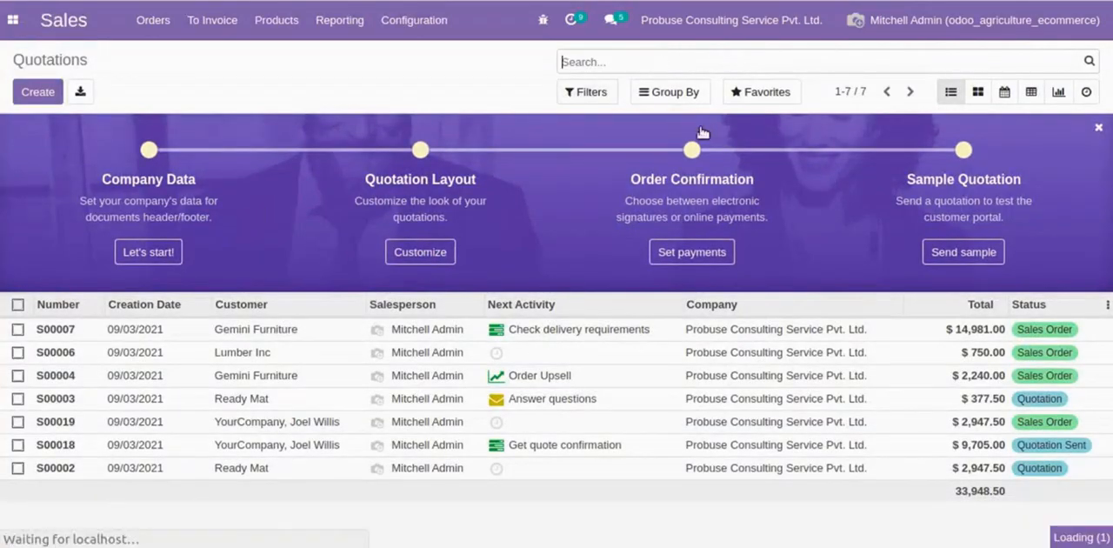
pyautogui.click(346, 337)
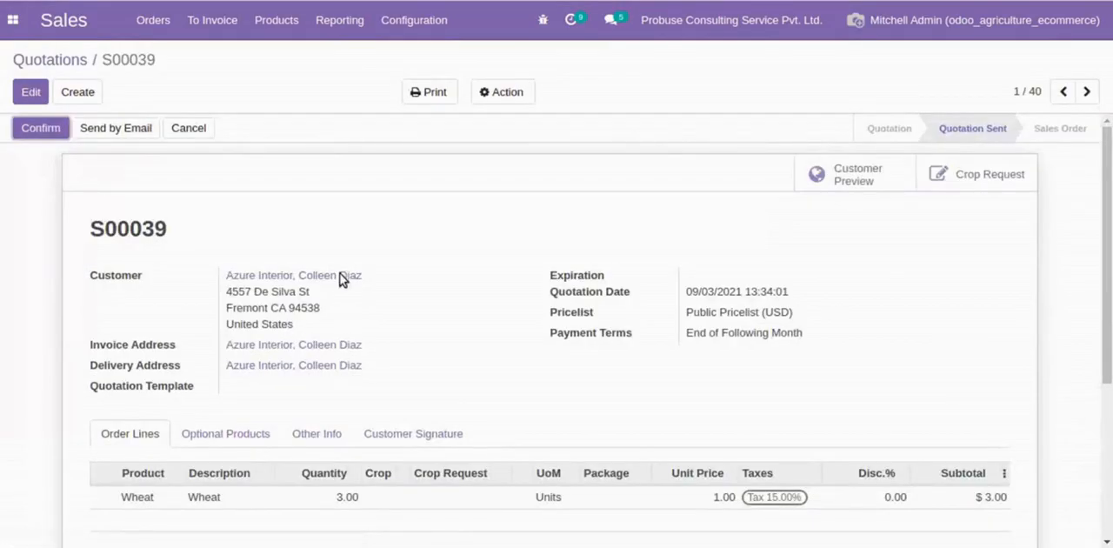
# - Review the Wheat quotation's order lines and its sales details, including the website and payment reference
pyautogui.scroll(-2, 322, 383)
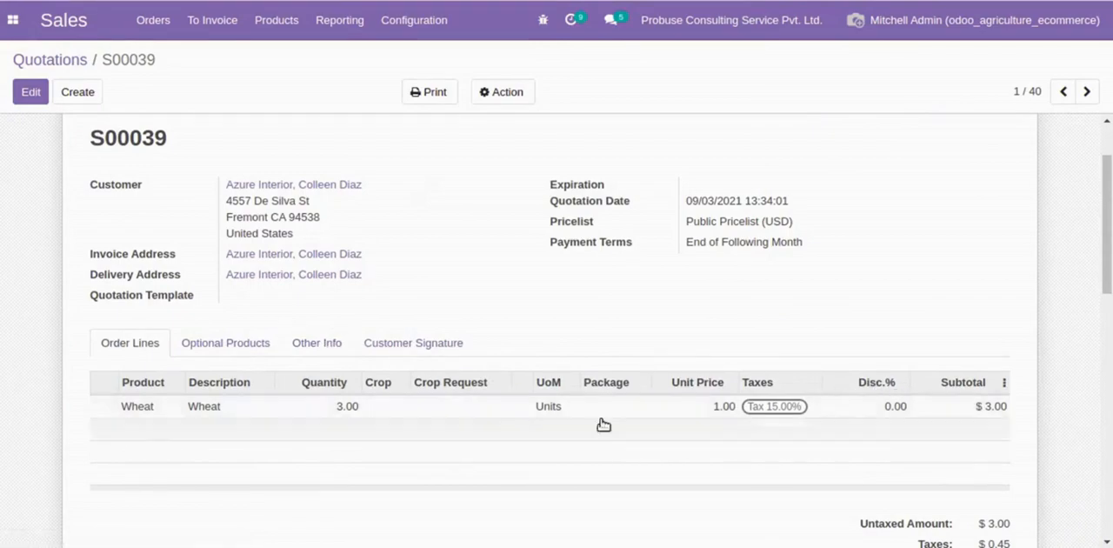
pyautogui.click(331, 344)
pyautogui.scroll(-3, 304, 411)
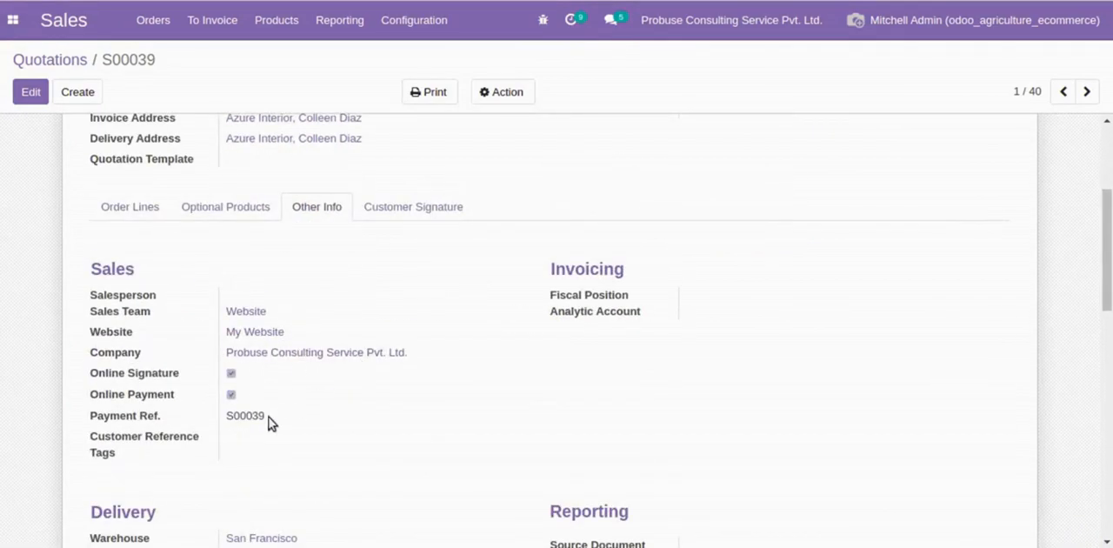
pyautogui.moveTo(228, 420); pyautogui.dragTo(280, 421)
pyautogui.click(338, 429)
pyautogui.scroll(5, 378, 424)
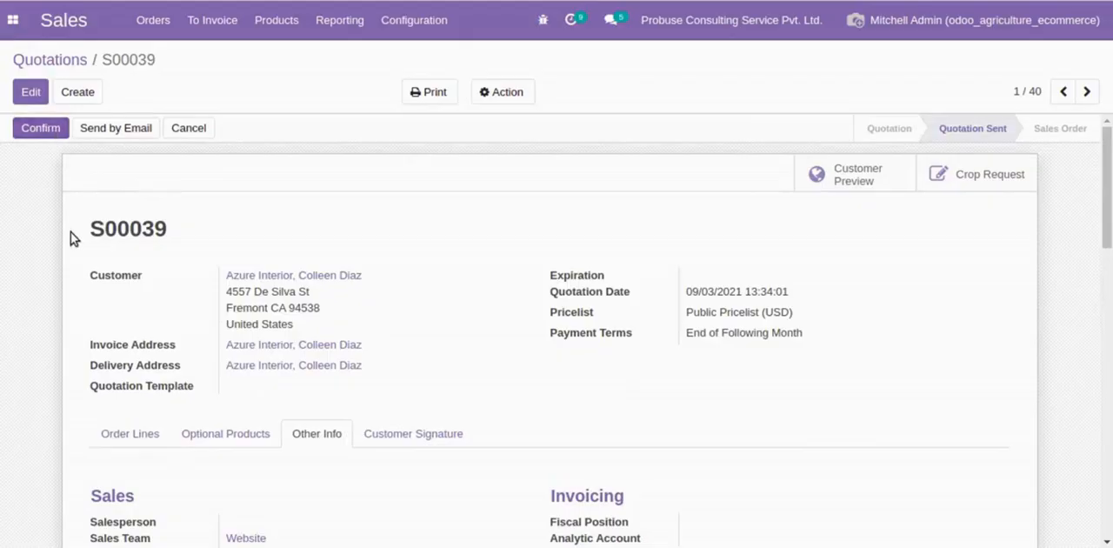
pyautogui.scroll(-3, 71, 234)
pyautogui.click(127, 299)
pyautogui.scroll(3, 391, 381)
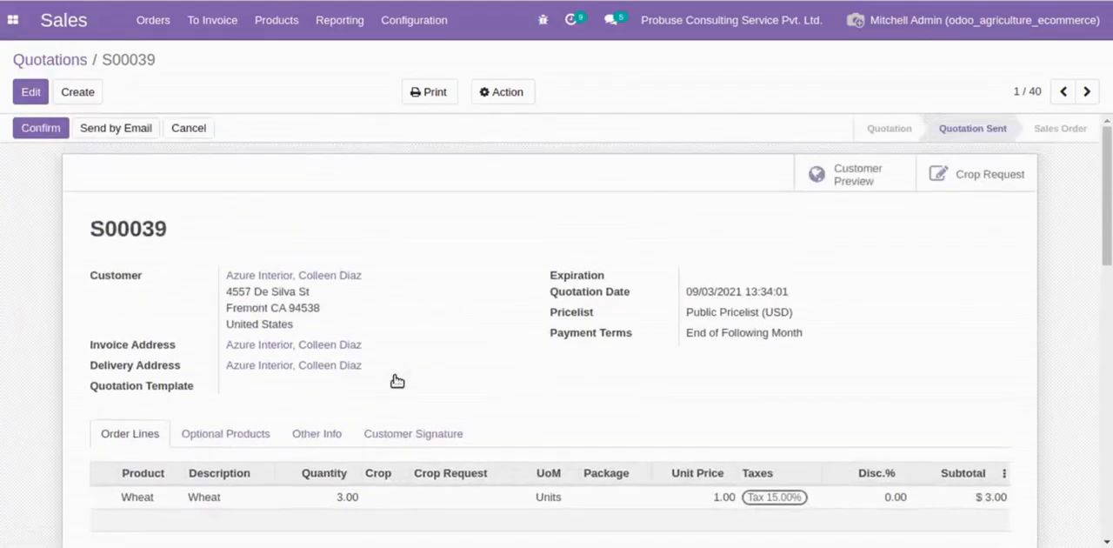
# - Confirm the Wheat quotation as a sales order and open the crop request linked to it
pyautogui.click(40, 129)
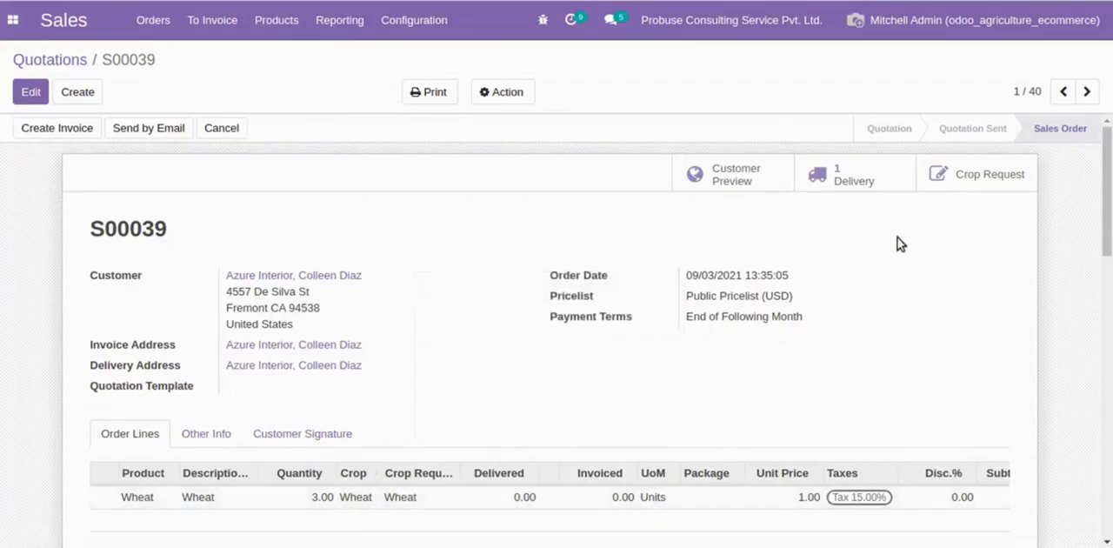
pyautogui.click(941, 174)
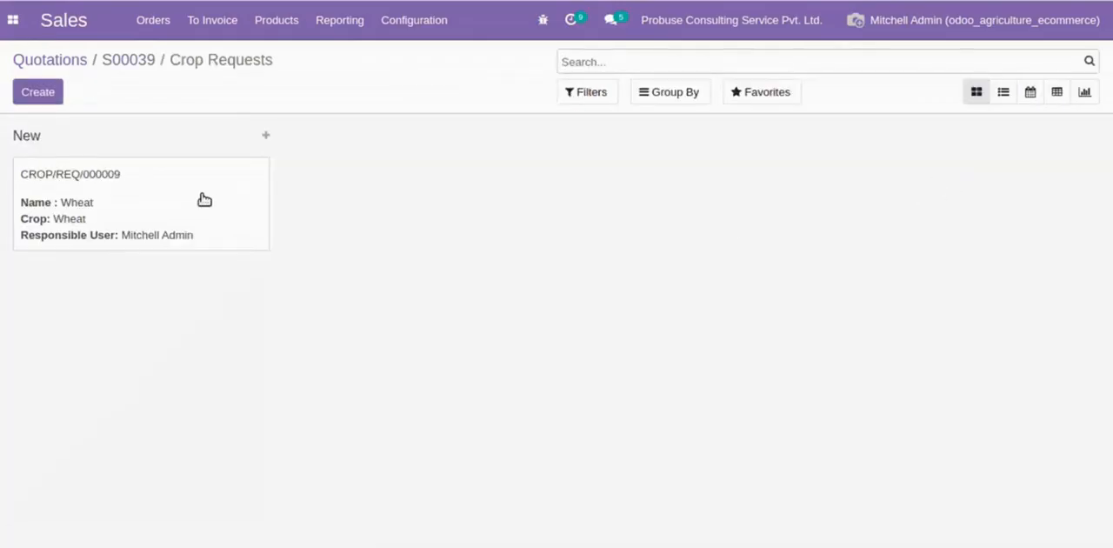
pyautogui.click(161, 200)
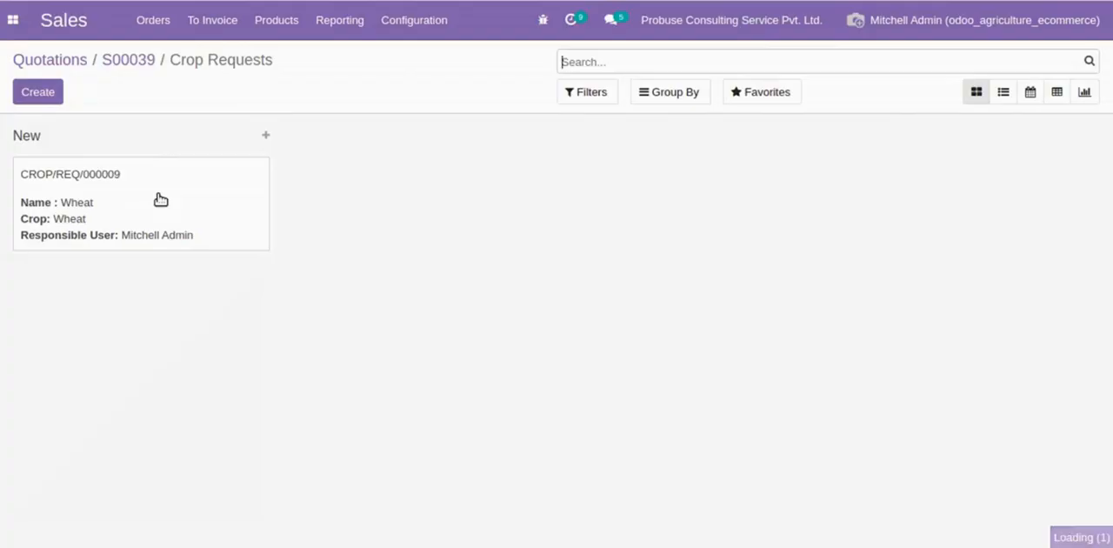
# - Examine the Wheat crop request's reference and its Sale Order, Sale Order Line and Product fields
pyautogui.moveTo(87, 229); pyautogui.dragTo(348, 229)
pyautogui.click(347, 233)
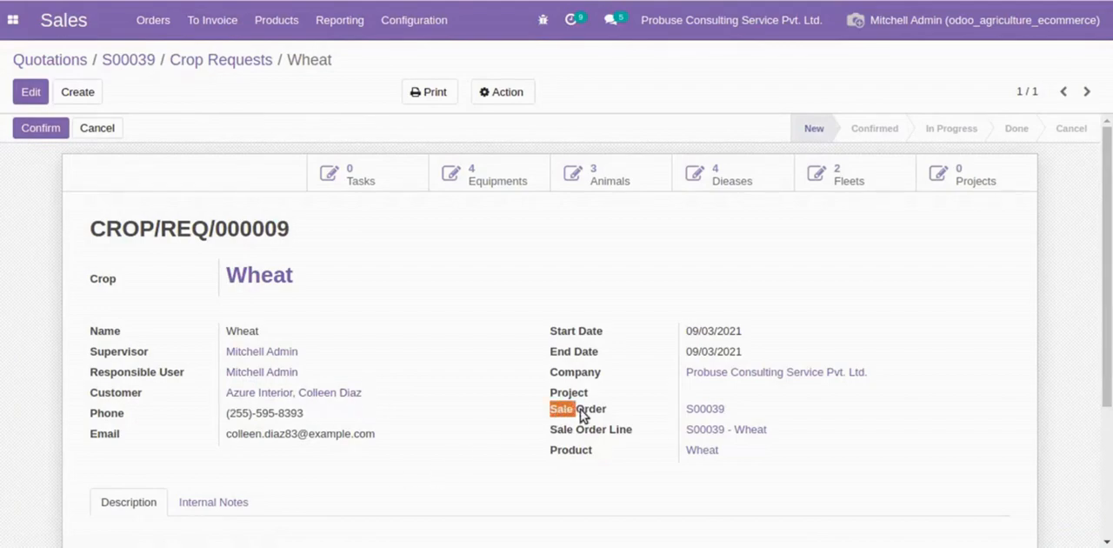
pyautogui.moveTo(580, 408); pyautogui.dragTo(681, 413)
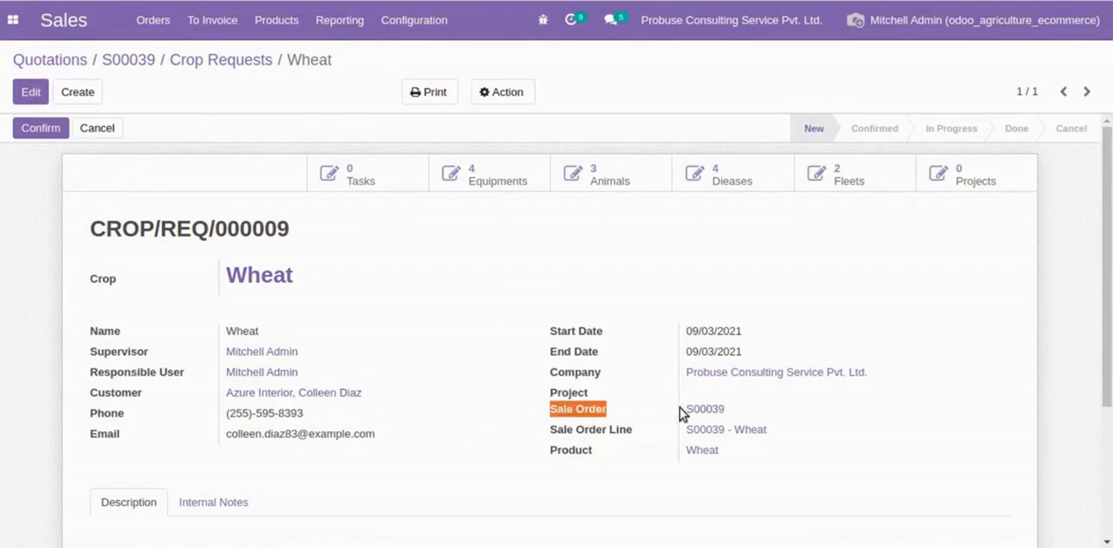
pyautogui.tripleClick(593, 437)
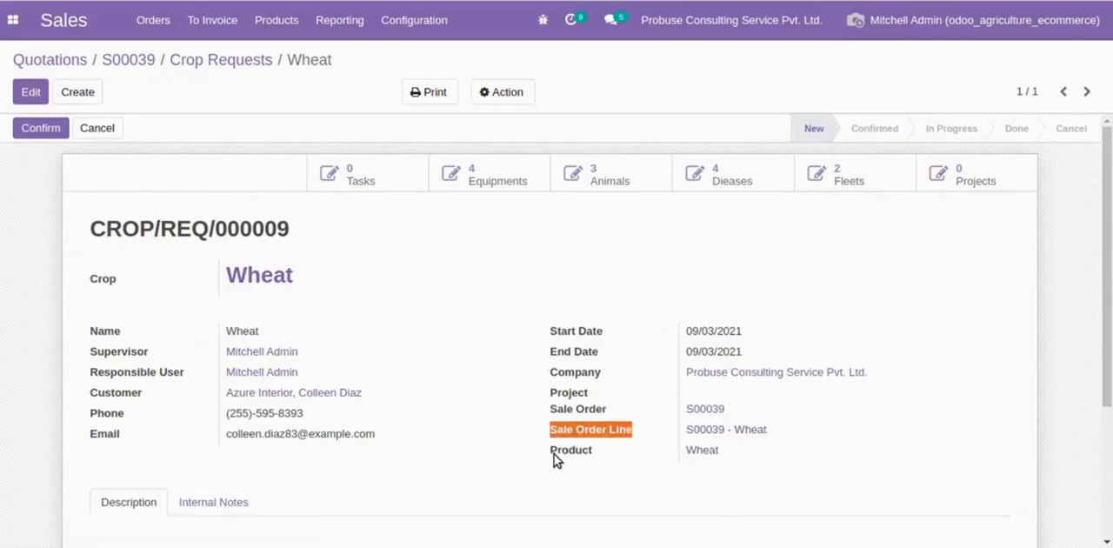
pyautogui.moveTo(551, 453); pyautogui.dragTo(603, 458)
pyautogui.click(602, 452)
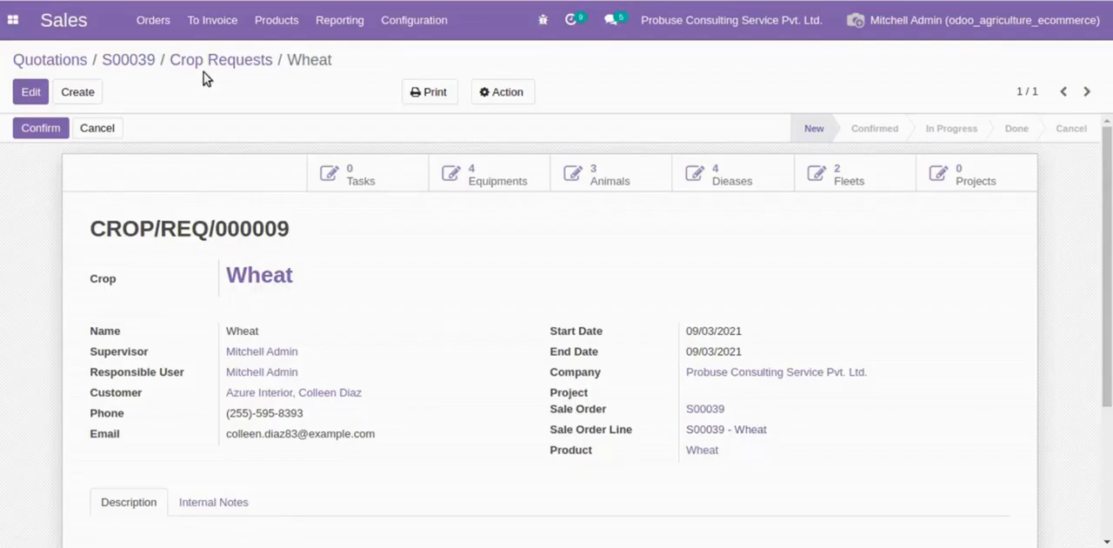
# - Return to the sales order and review its sales, invoicing, delivery and reporting details
pyautogui.click(167, 62)
pyautogui.click(130, 60)
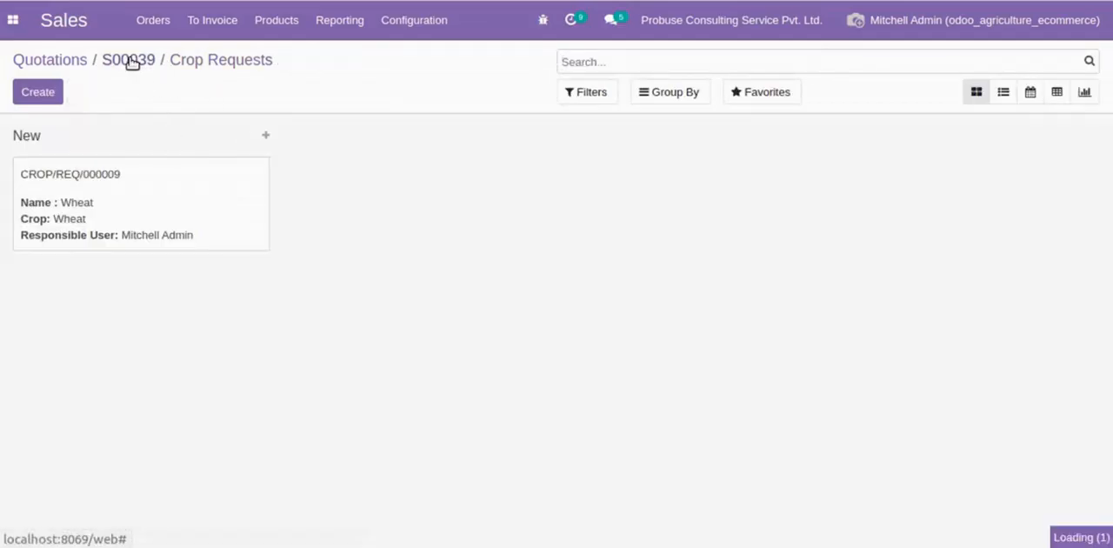
pyautogui.scroll(-3, 394, 273)
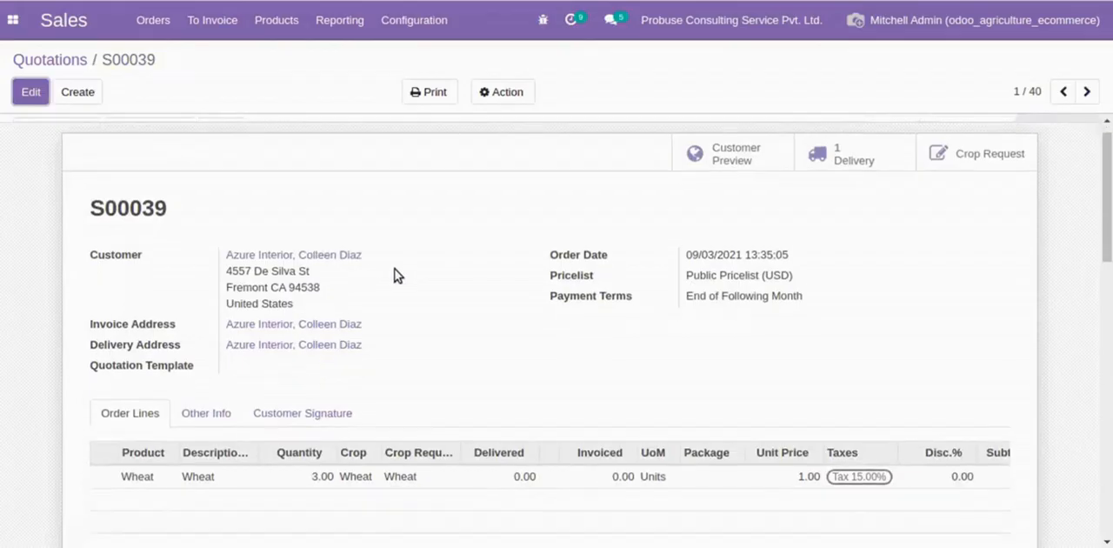
pyautogui.click(228, 341)
pyautogui.scroll(-3, 233, 341)
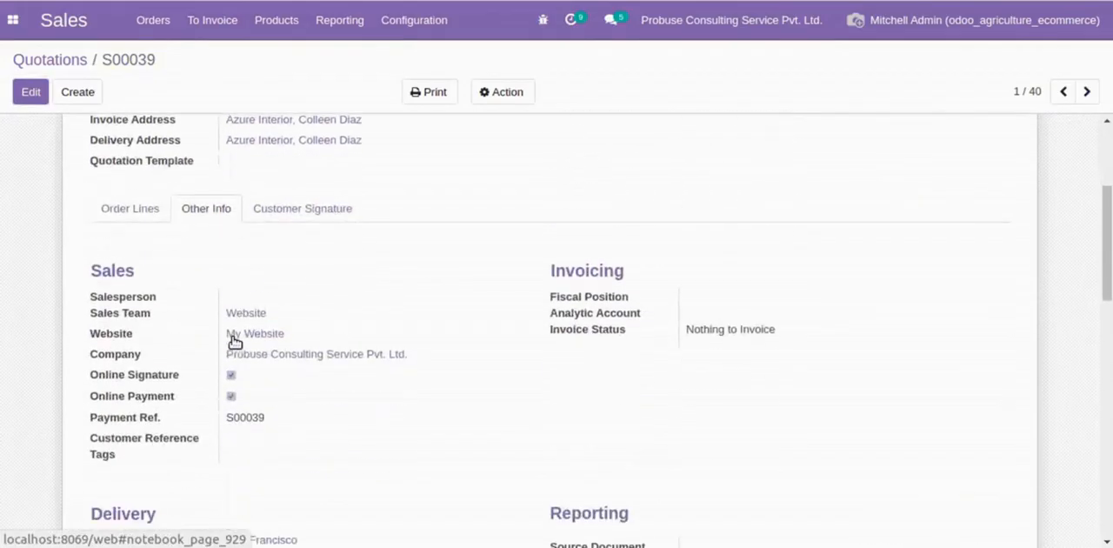
pyautogui.scroll(-3, 245, 389)
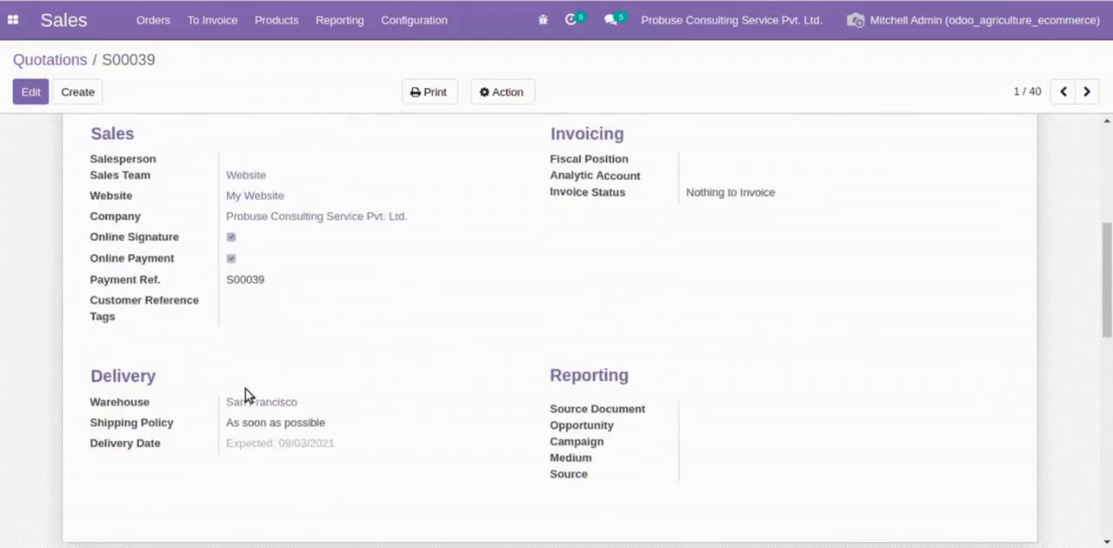
pyautogui.scroll(5, 301, 391)
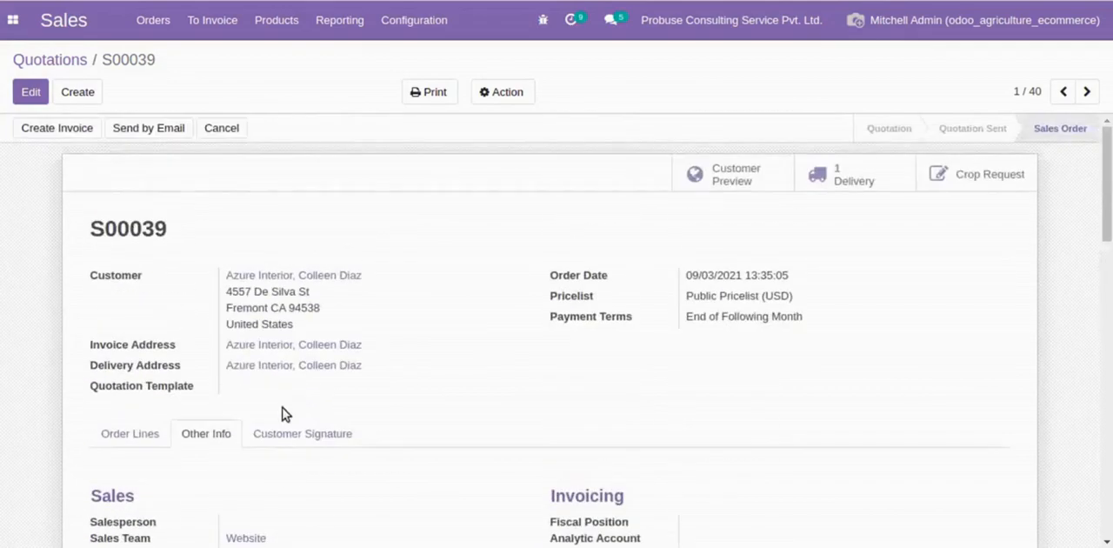
# - Inspect the details and description of the Wheat order line on the sales order, and close it
pyautogui.click(126, 428)
pyautogui.scroll(-4, 209, 405)
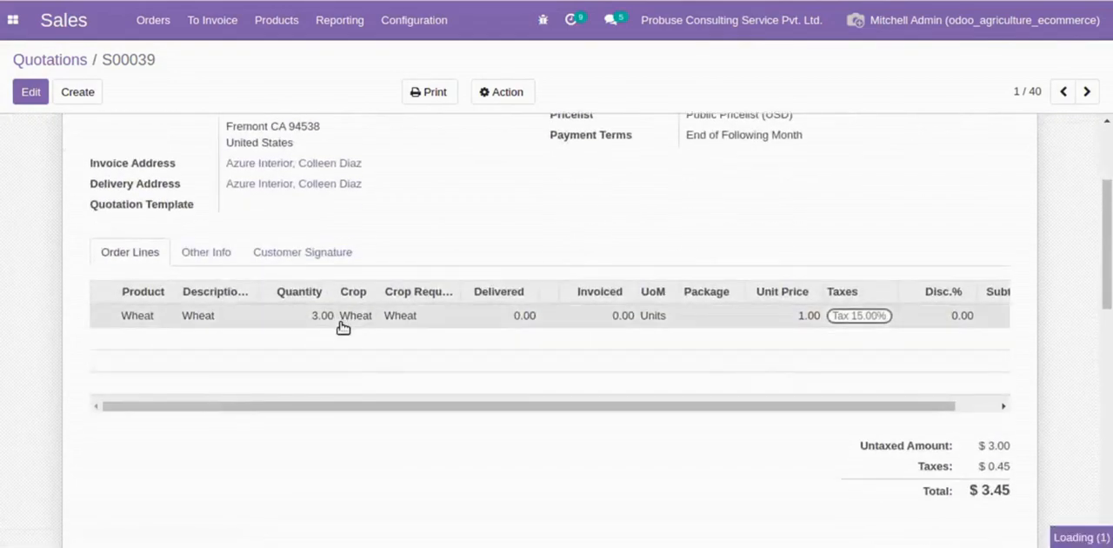
pyautogui.click(341, 321)
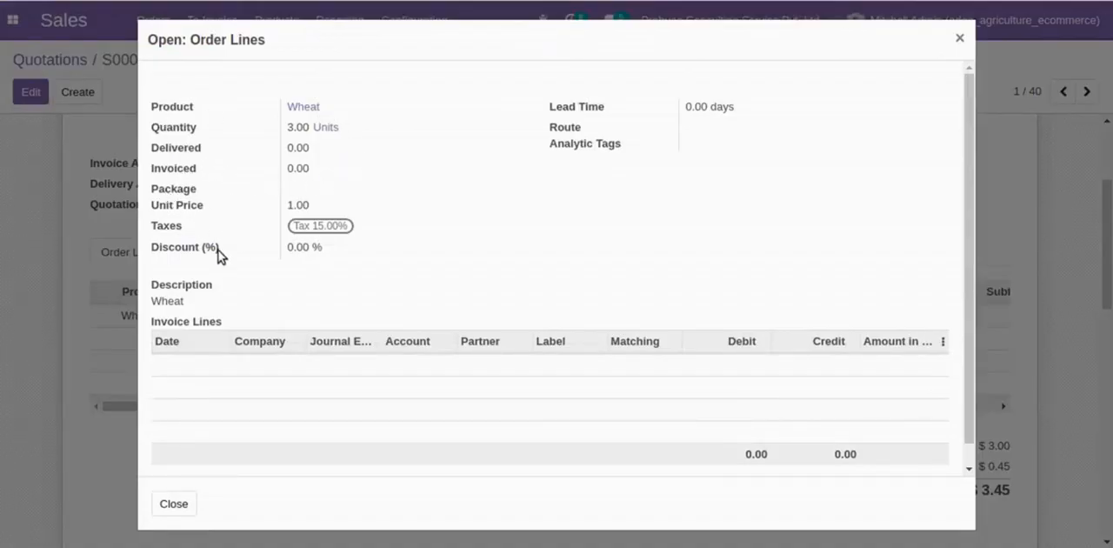
pyautogui.moveTo(152, 291); pyautogui.dragTo(230, 304)
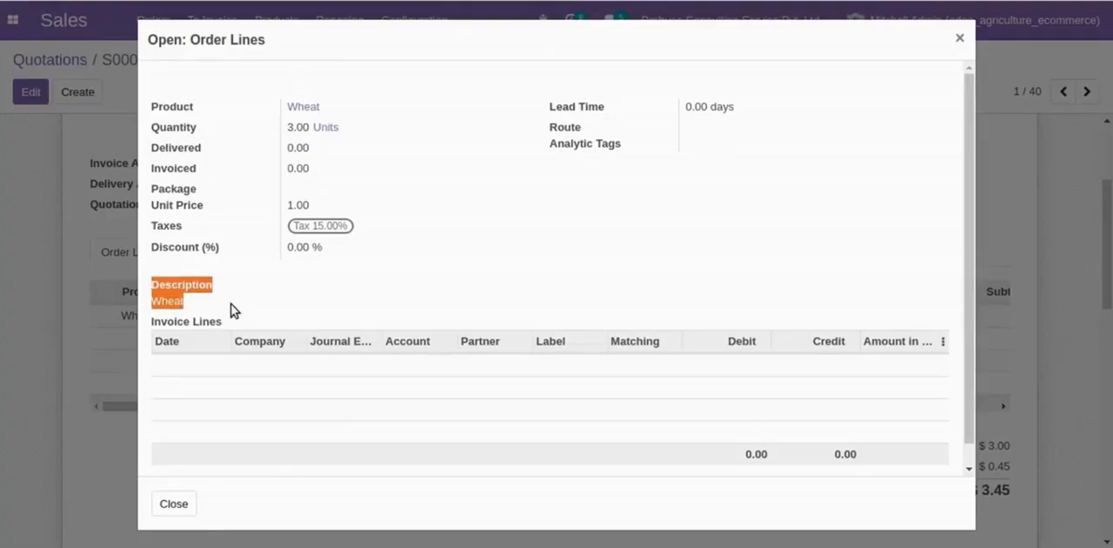
pyautogui.click(230, 303)
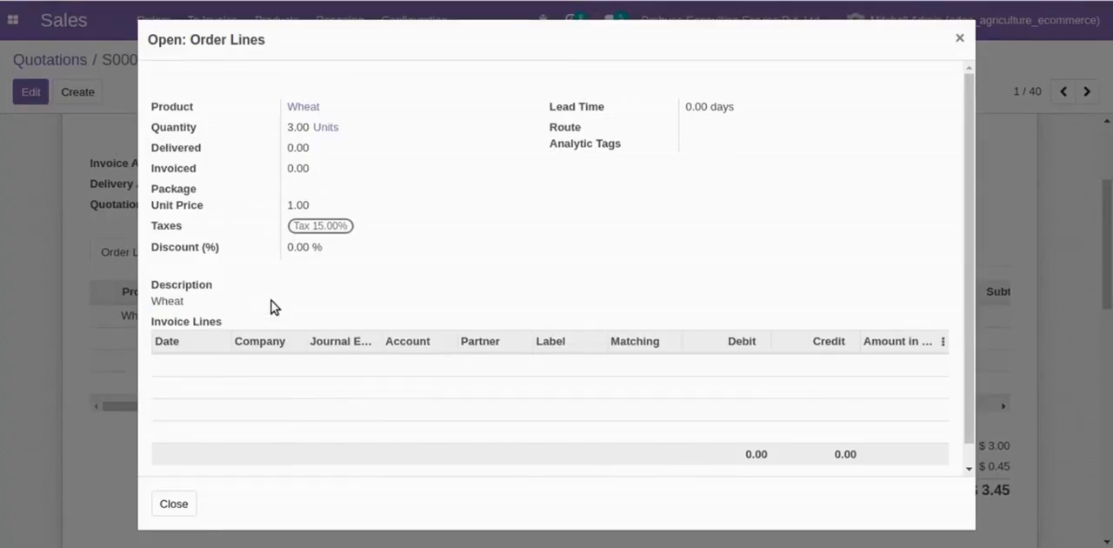
pyautogui.click(188, 504)
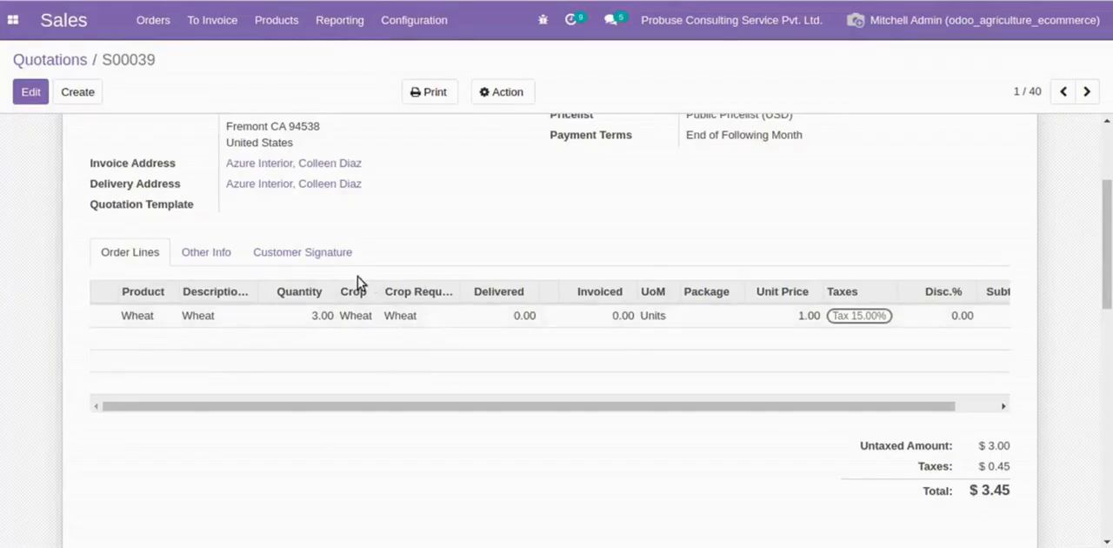
# - Switch to the Jobs app in the agriculture_job_cost_sheet database and open the list of job types
pyautogui.moveTo(412, 306)
pyautogui.hotkey('alt', 'Tab')
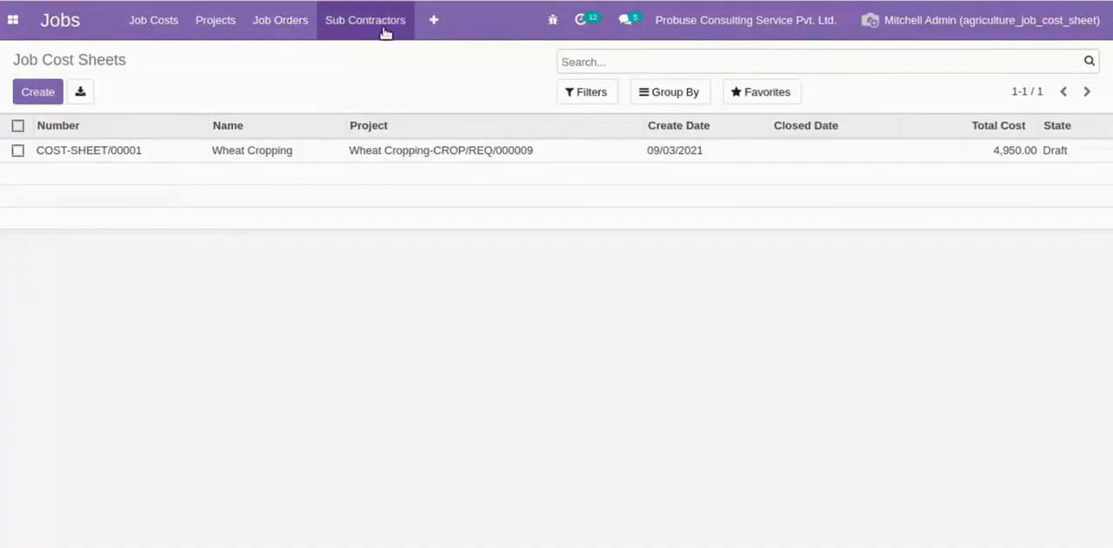
pyautogui.click(433, 24)
pyautogui.click(501, 181)
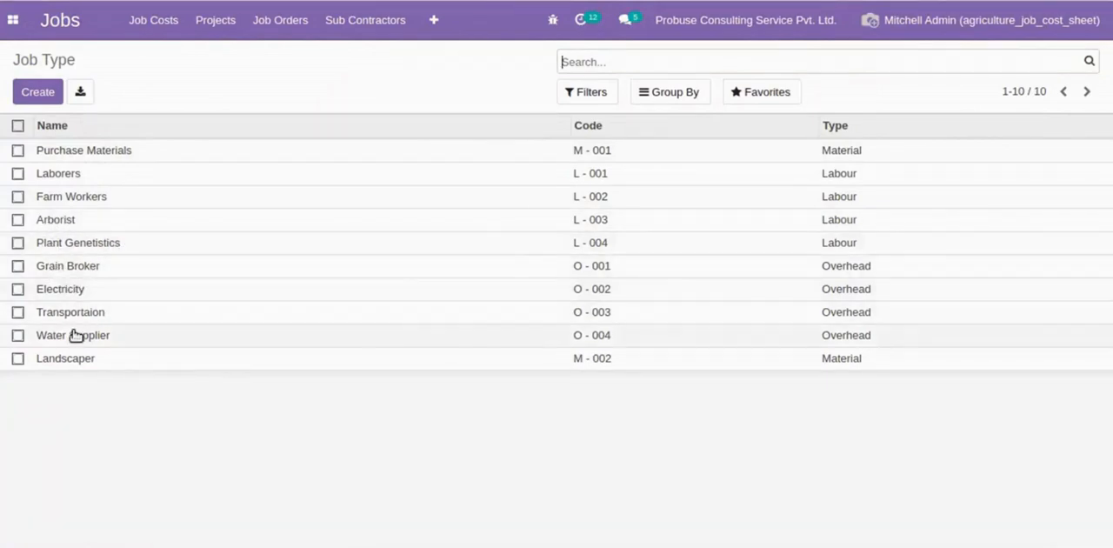
# - Sort the job types by code in descending order and by type from Labour to Overhead
pyautogui.click(694, 92)
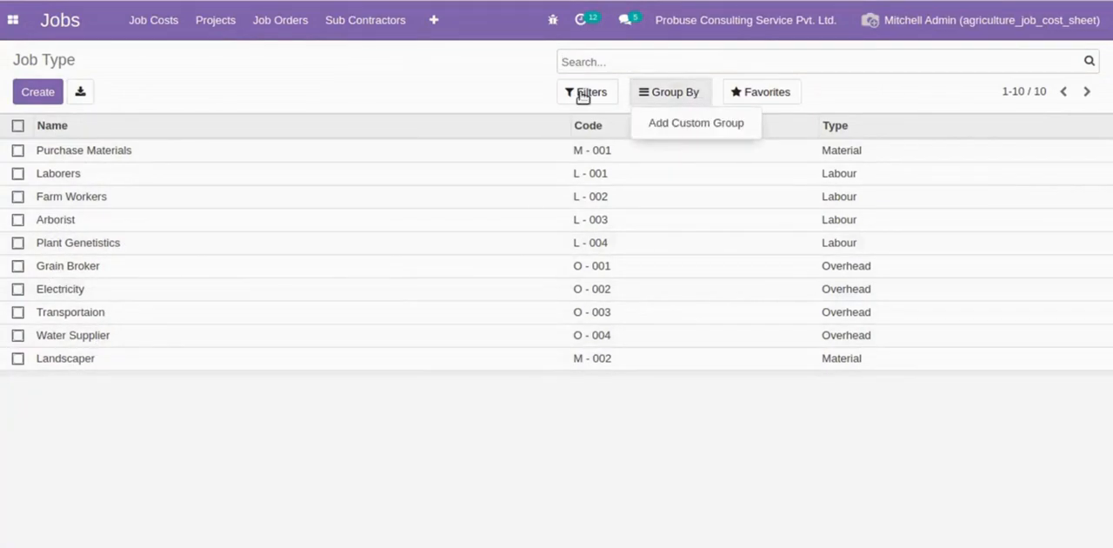
pyautogui.click(439, 91)
pyautogui.click(584, 125)
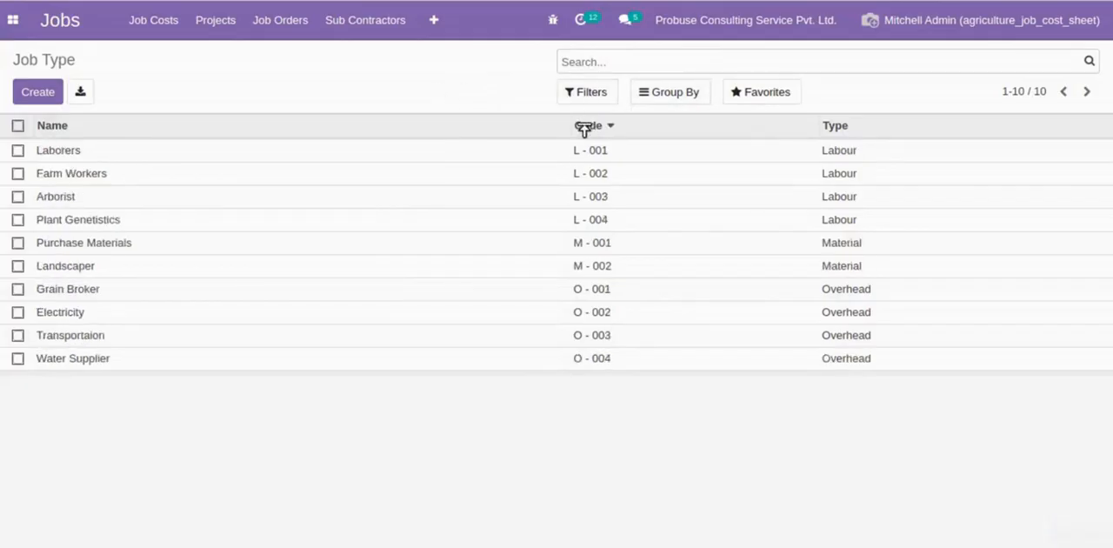
pyautogui.click(585, 124)
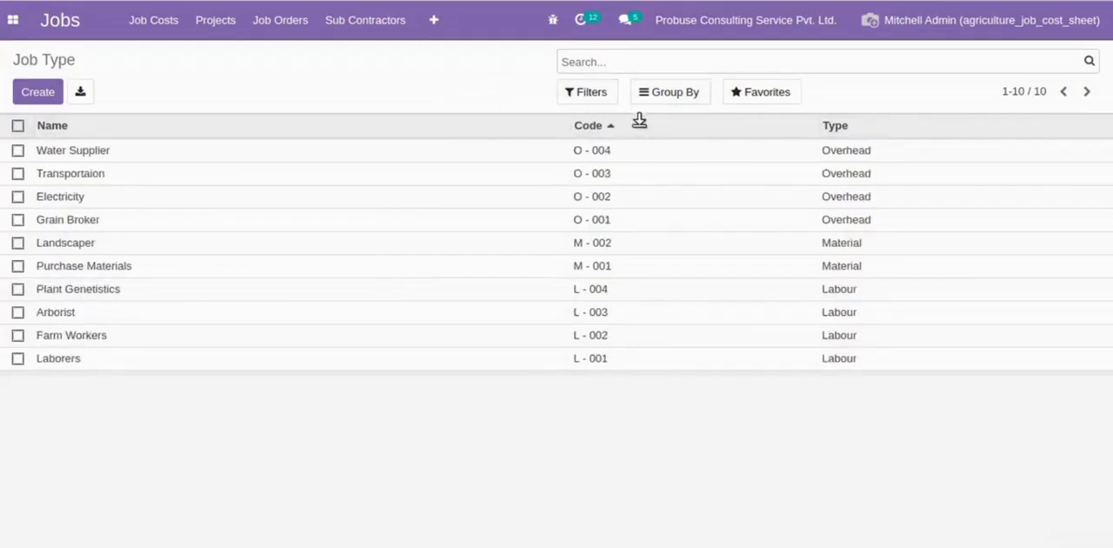
pyautogui.click(831, 146)
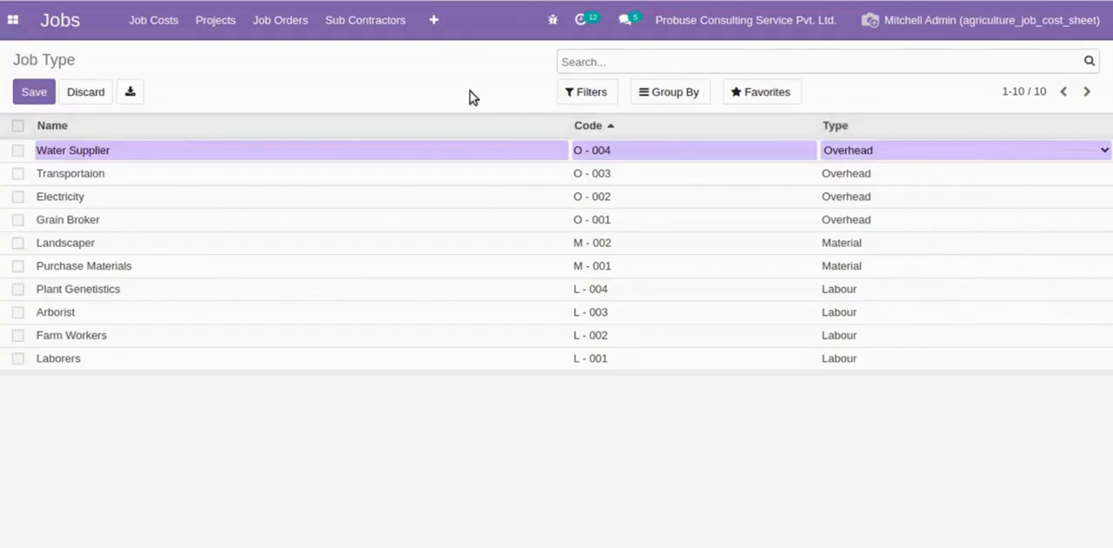
pyautogui.click(471, 93)
pyautogui.click(834, 128)
pyautogui.click(831, 130)
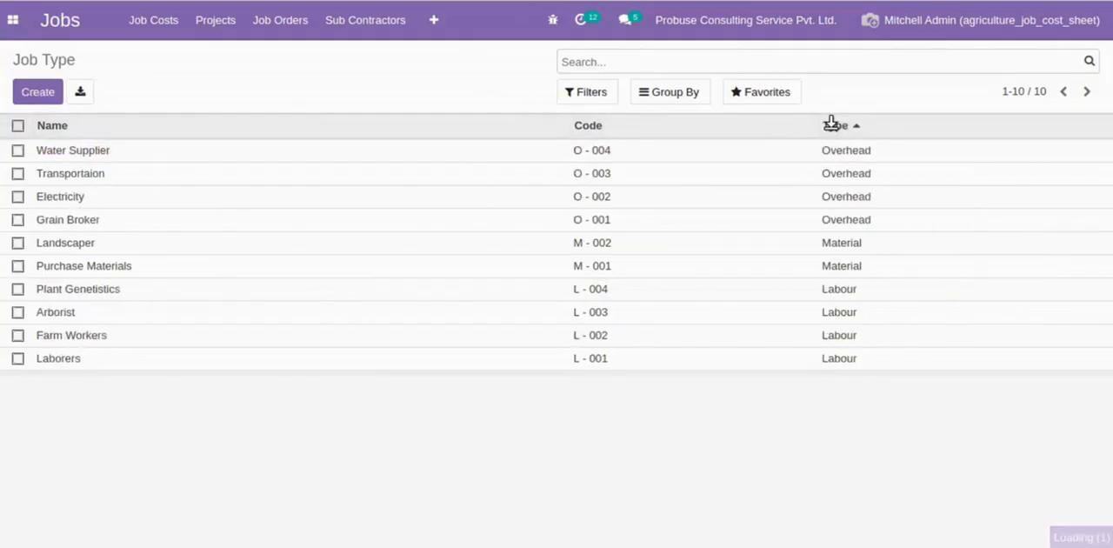
pyautogui.click(832, 128)
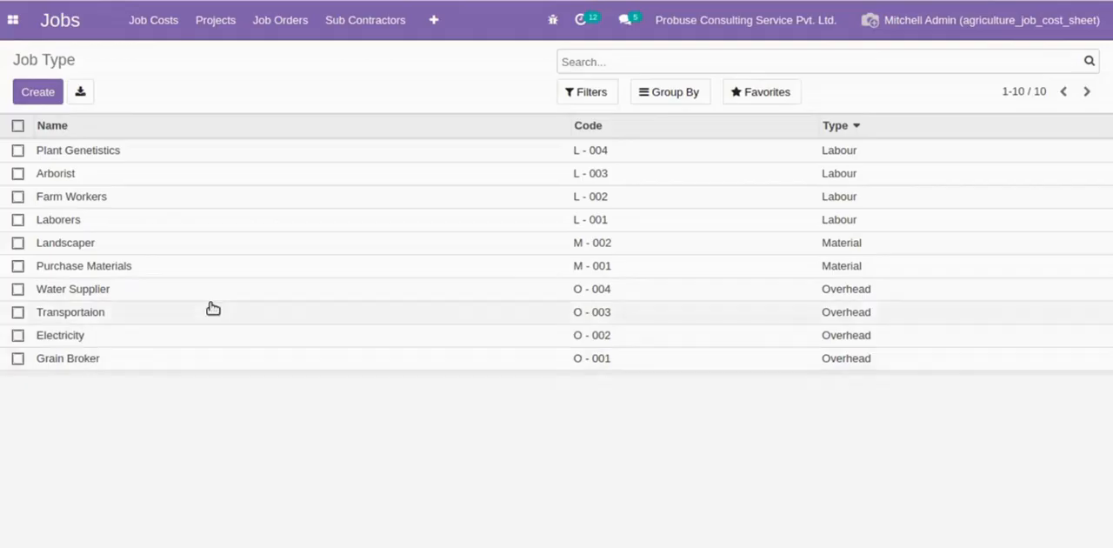
# - Open the Wheat crop record from the Agriculture app's list of crops
pyautogui.click(15, 31)
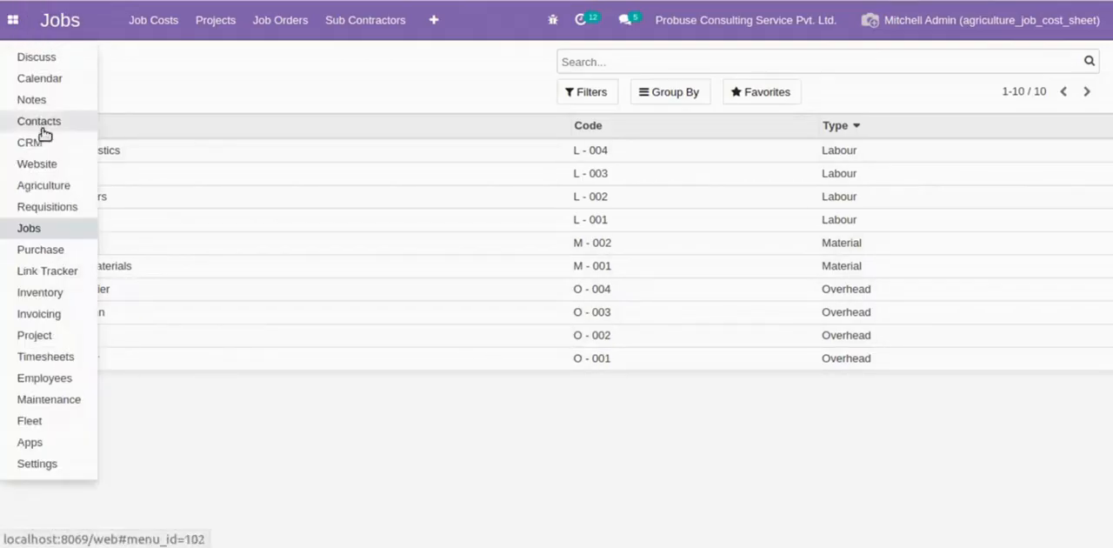
pyautogui.click(25, 185)
pyautogui.click(285, 20)
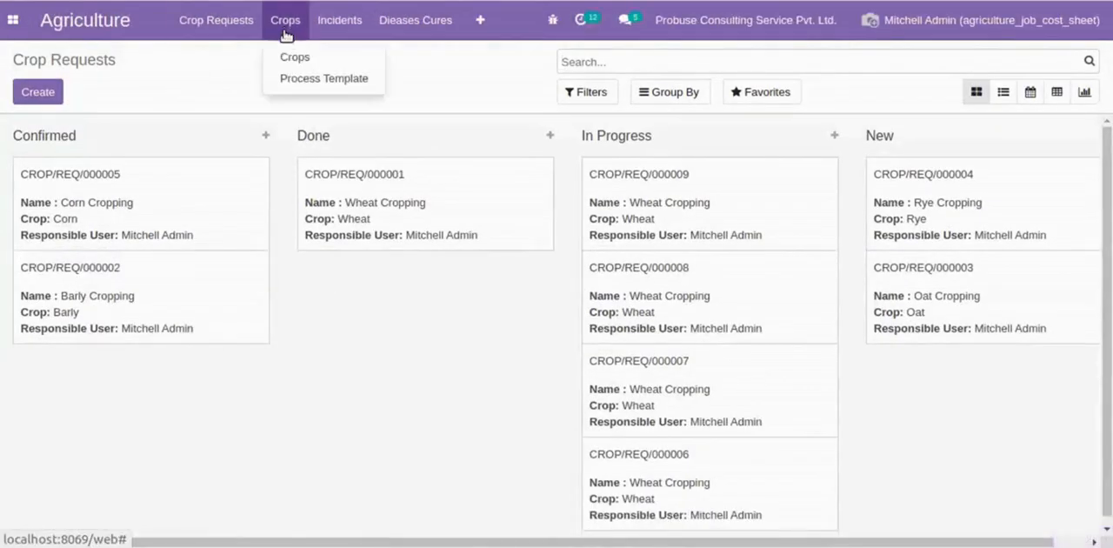
pyautogui.click(283, 54)
pyautogui.click(238, 160)
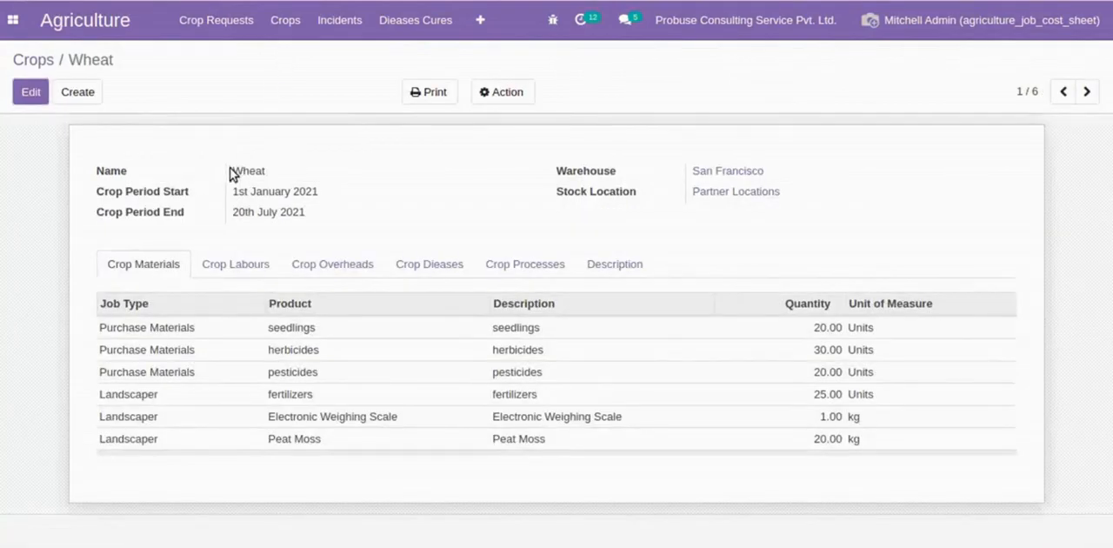
# - Review the Wheat crop's period dates and its material, labour and overhead lines
pyautogui.moveTo(234, 191); pyautogui.dragTo(355, 197)
pyautogui.click(355, 196)
pyautogui.moveTo(180, 327)
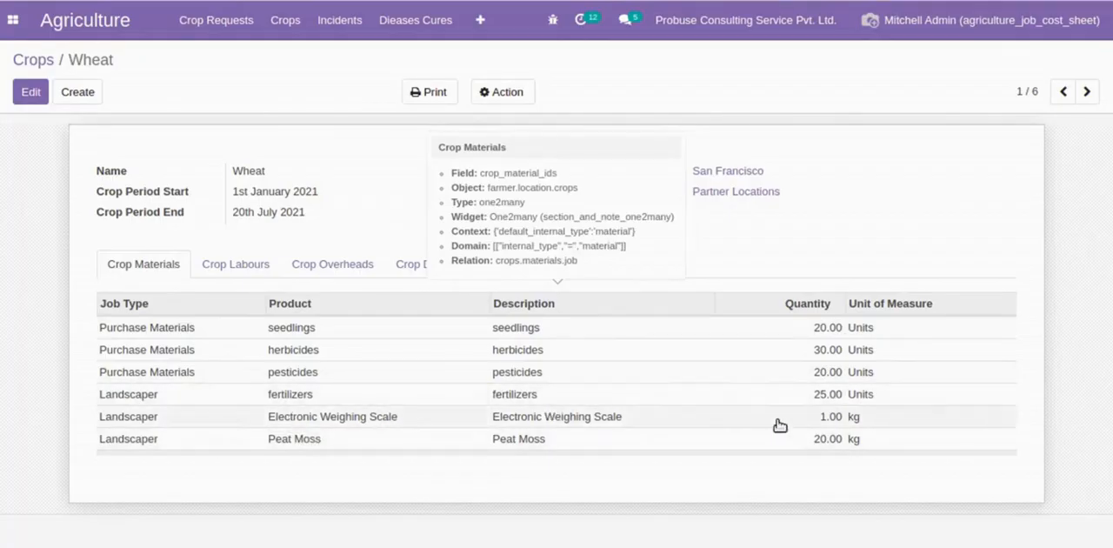
pyautogui.click(269, 265)
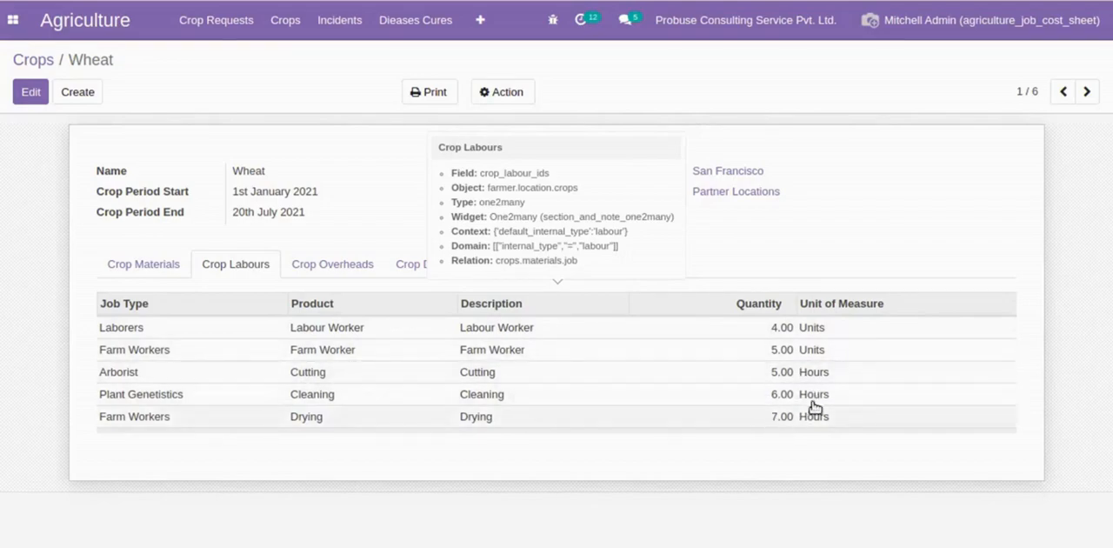
pyautogui.click(344, 266)
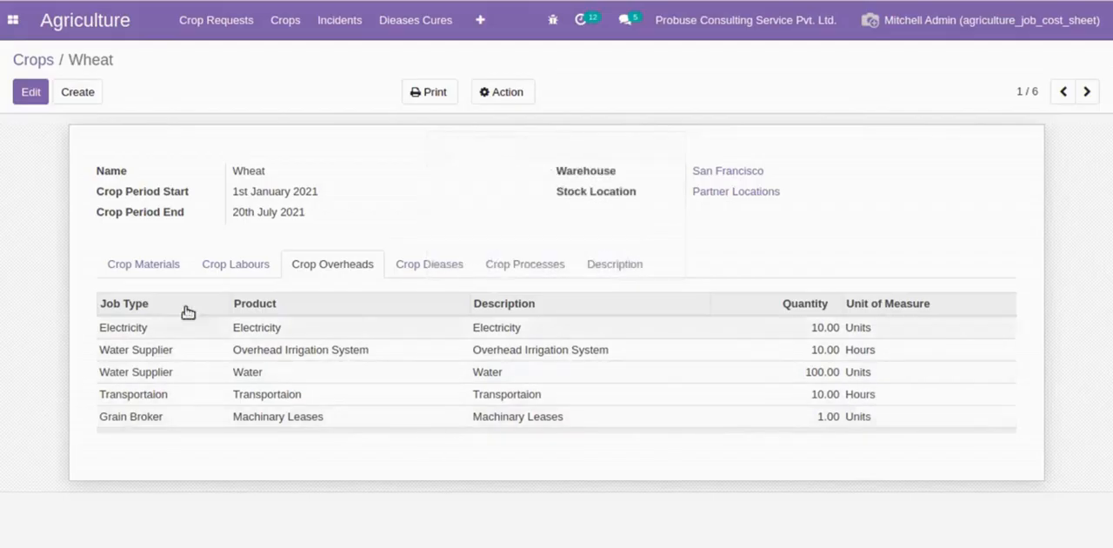
pyautogui.click(177, 272)
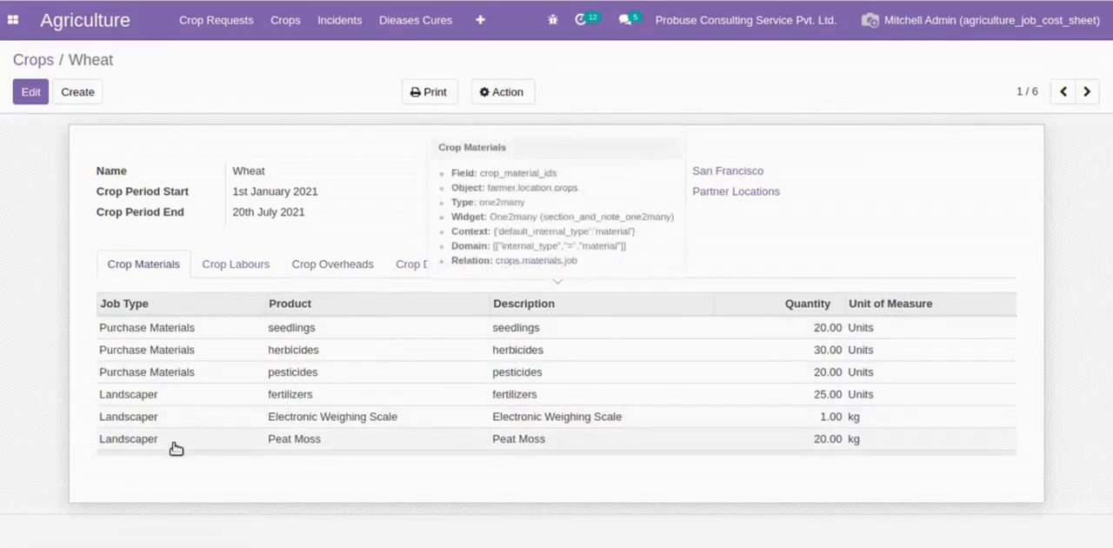
pyautogui.click(227, 270)
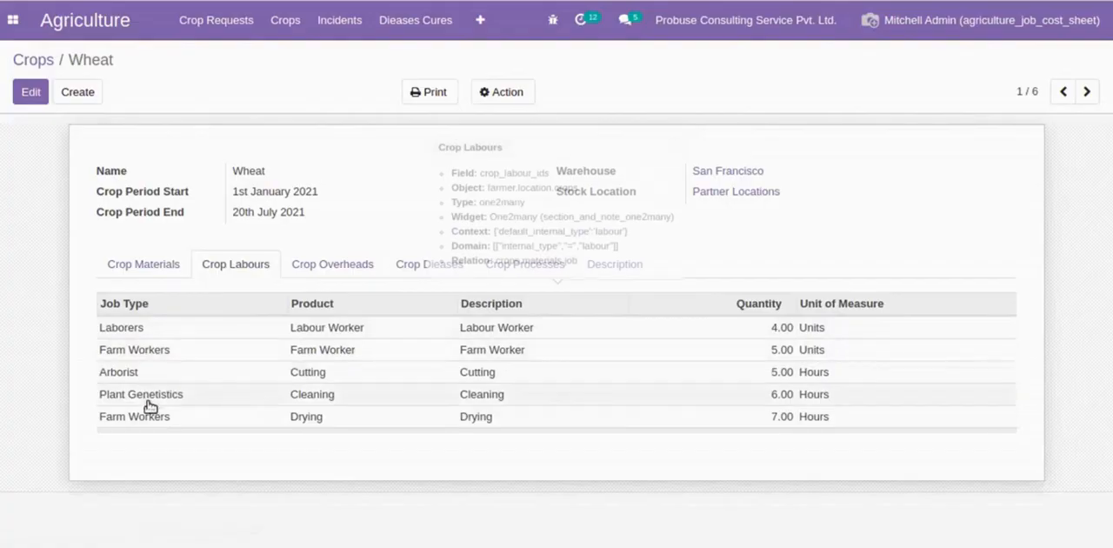
pyautogui.click(308, 271)
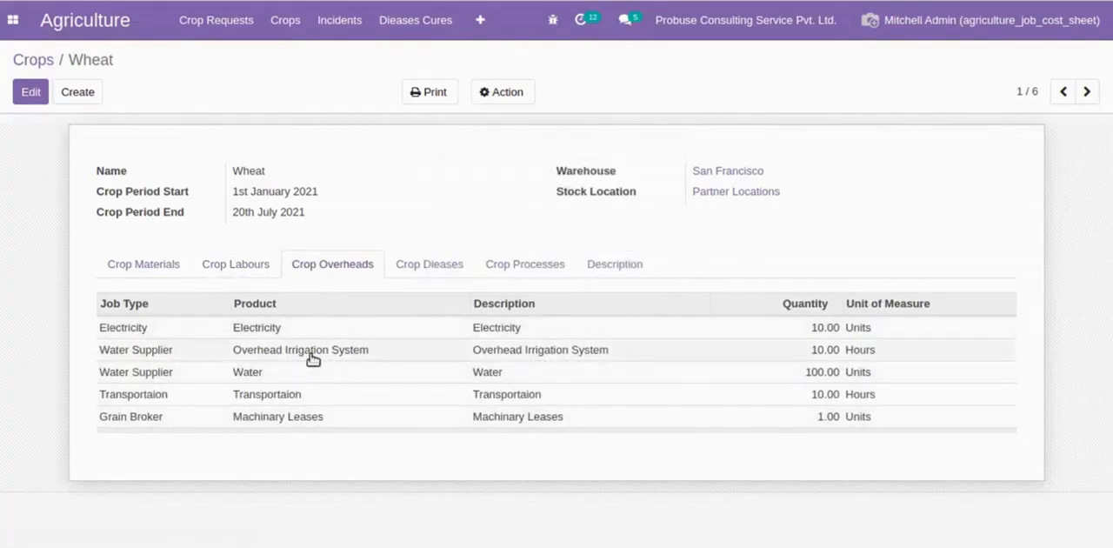
# - Start a new crop request for the Wheat crop and name it Wheat Cropping
pyautogui.click(216, 20)
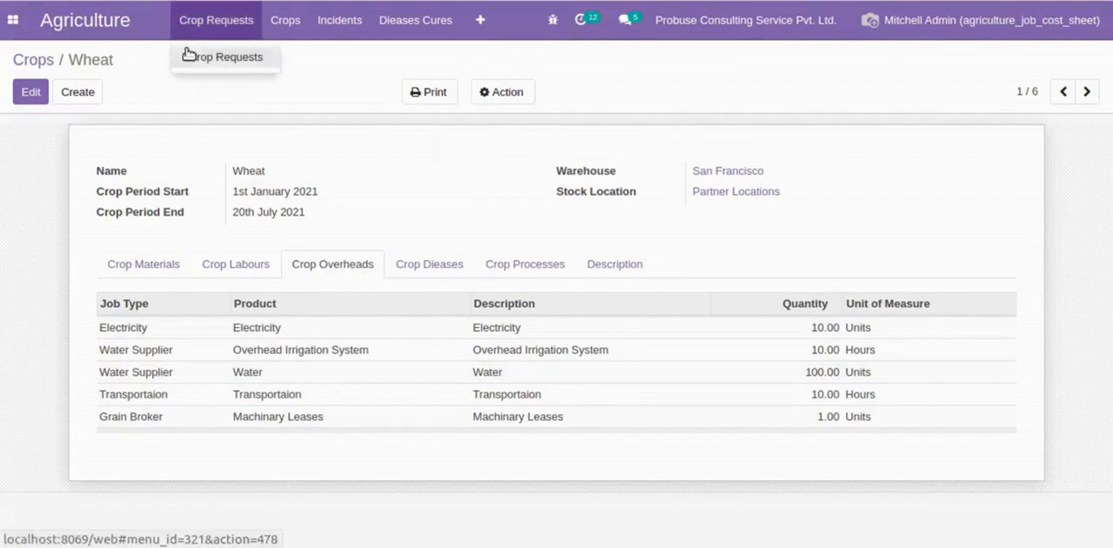
pyautogui.click(187, 53)
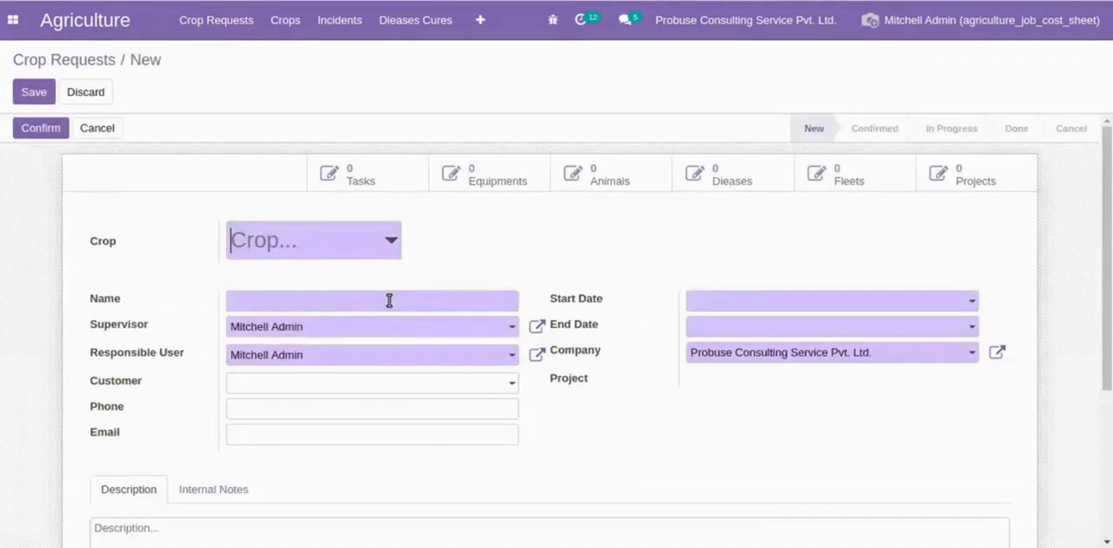
pyautogui.write('Whea')
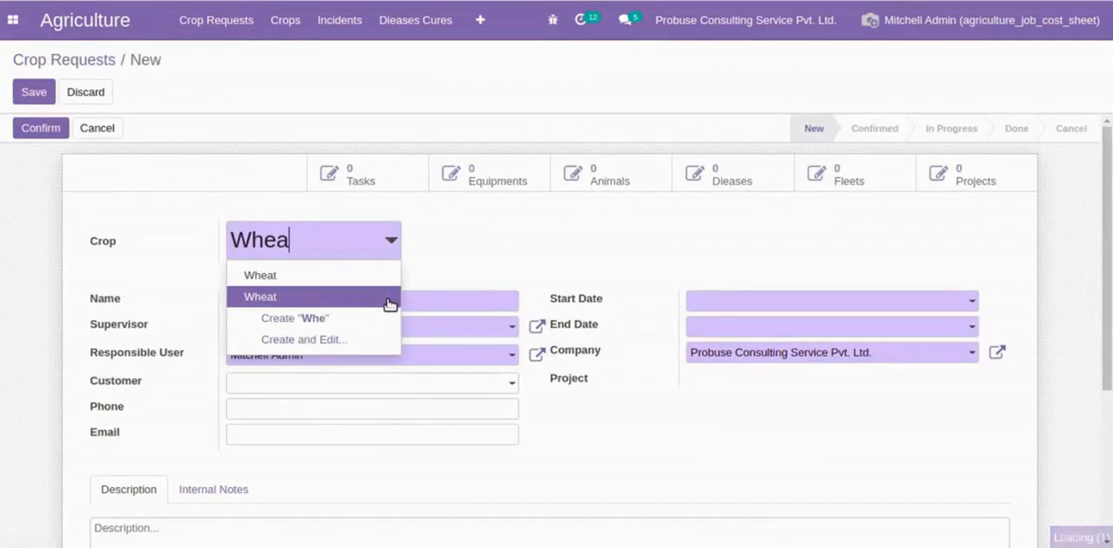
pyautogui.click(390, 298)
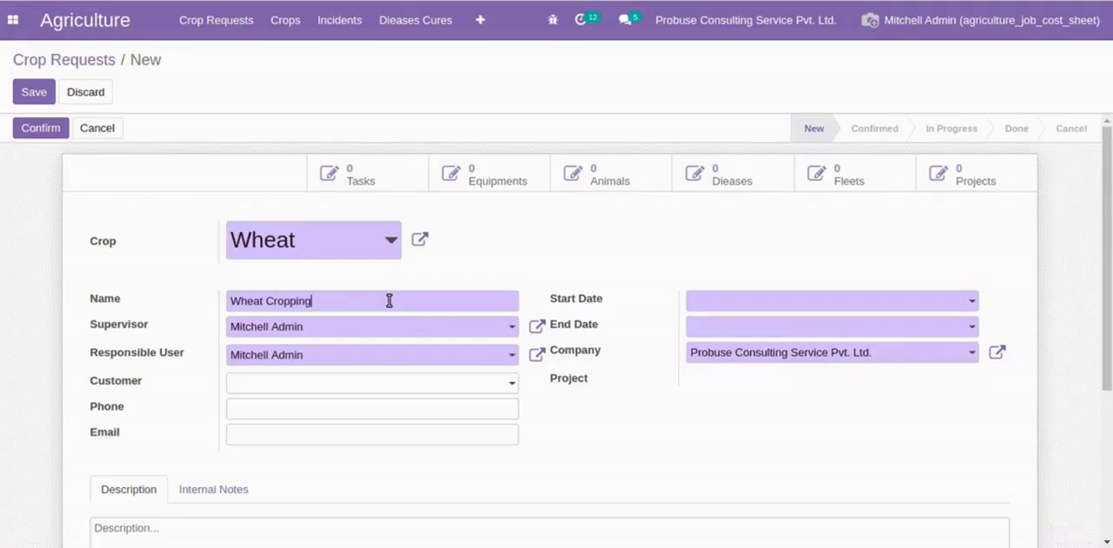
# - Set the crop request's start date to 01/09/2021 and its end date to 04/14/2021
pyautogui.click(748, 302)
pyautogui.click(765, 119)
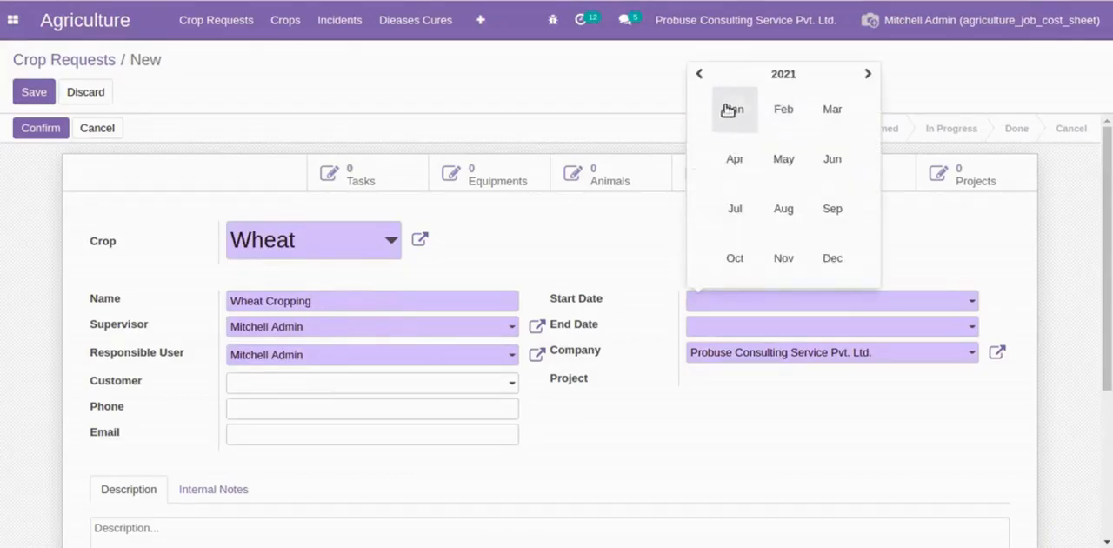
pyautogui.click(731, 110)
pyautogui.click(863, 181)
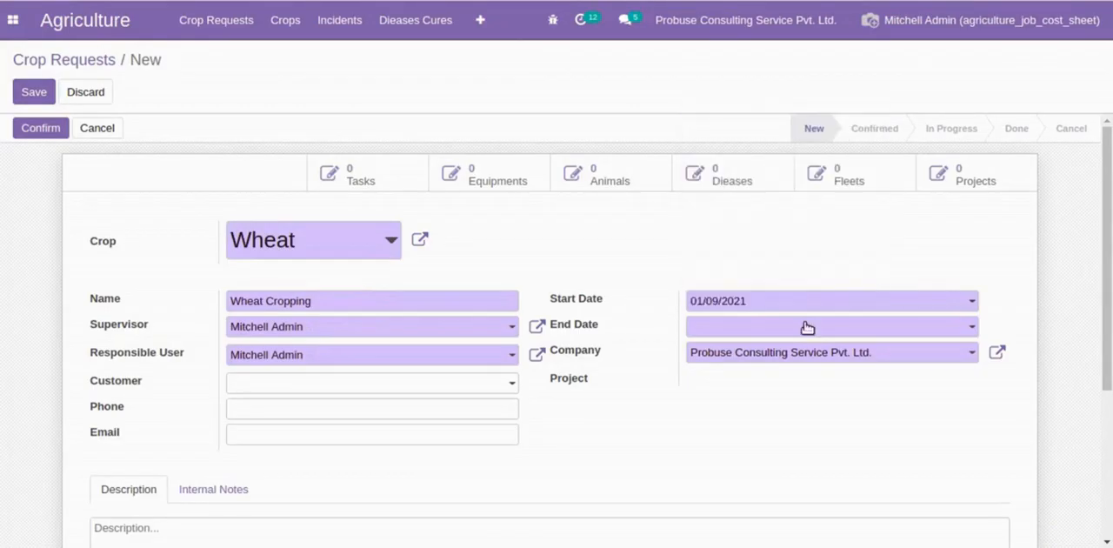
pyautogui.click(805, 326)
pyautogui.click(808, 143)
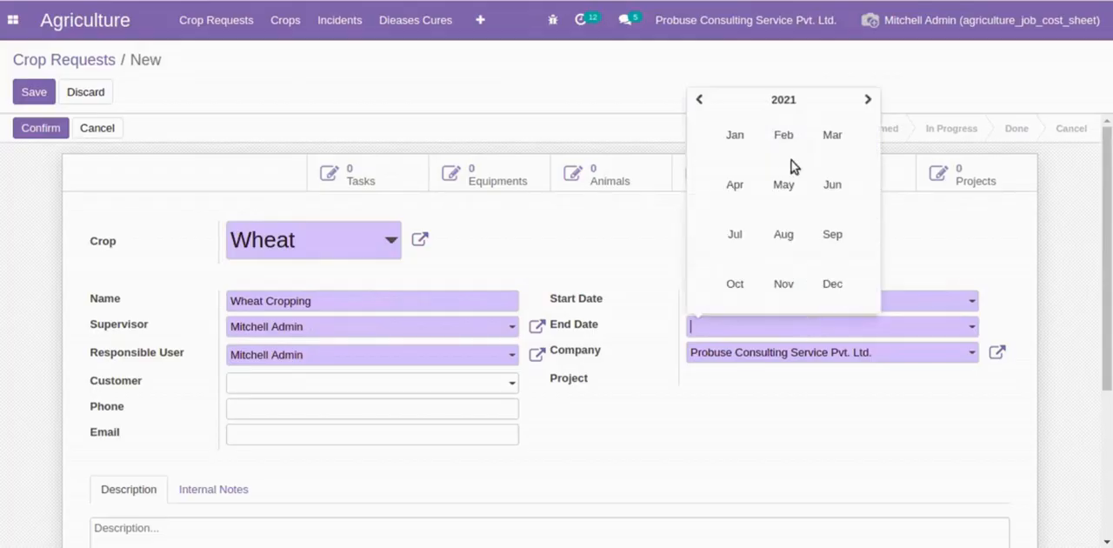
pyautogui.click(735, 184)
pyautogui.click(805, 229)
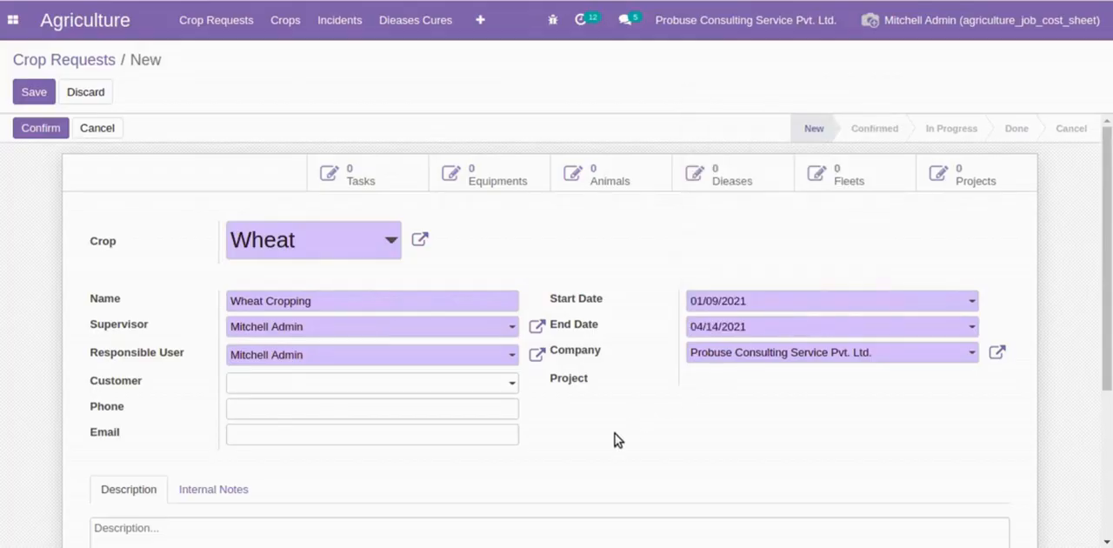
# - Set Azure Interior as the customer, fill in the contact's phone and email, and save the crop request
pyautogui.click(305, 384)
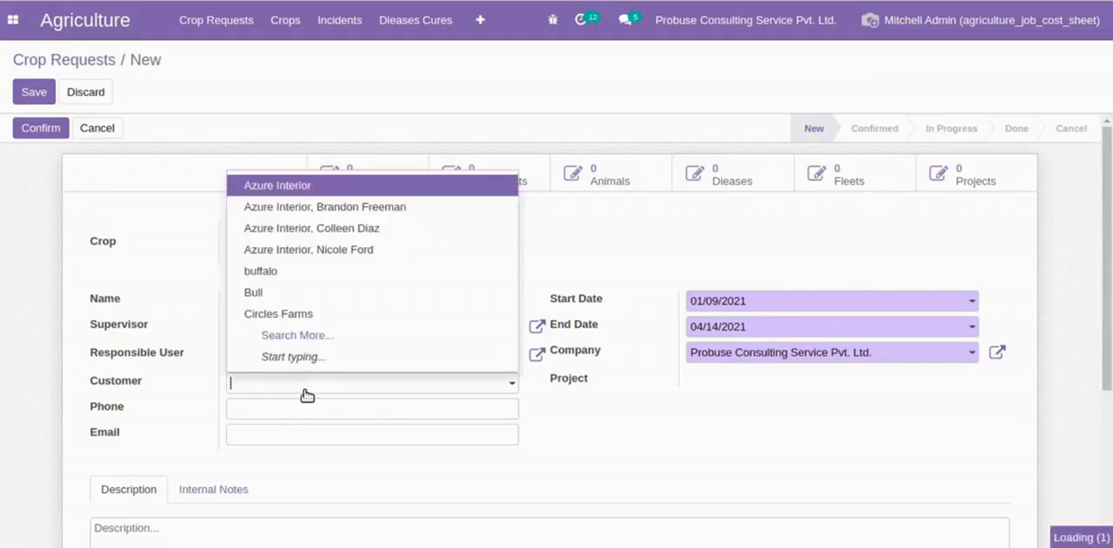
pyautogui.click(342, 196)
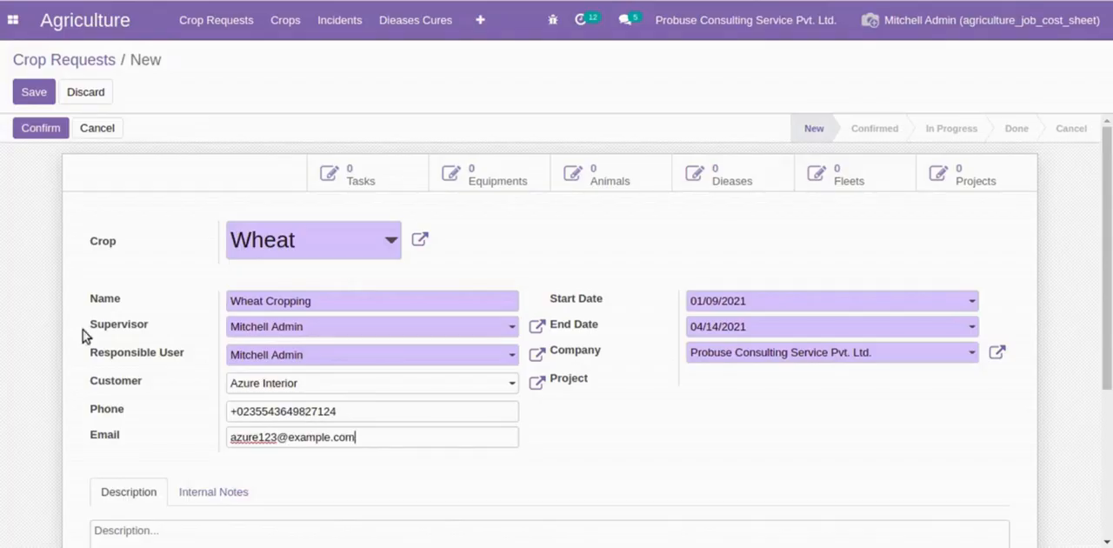
pyautogui.click(24, 92)
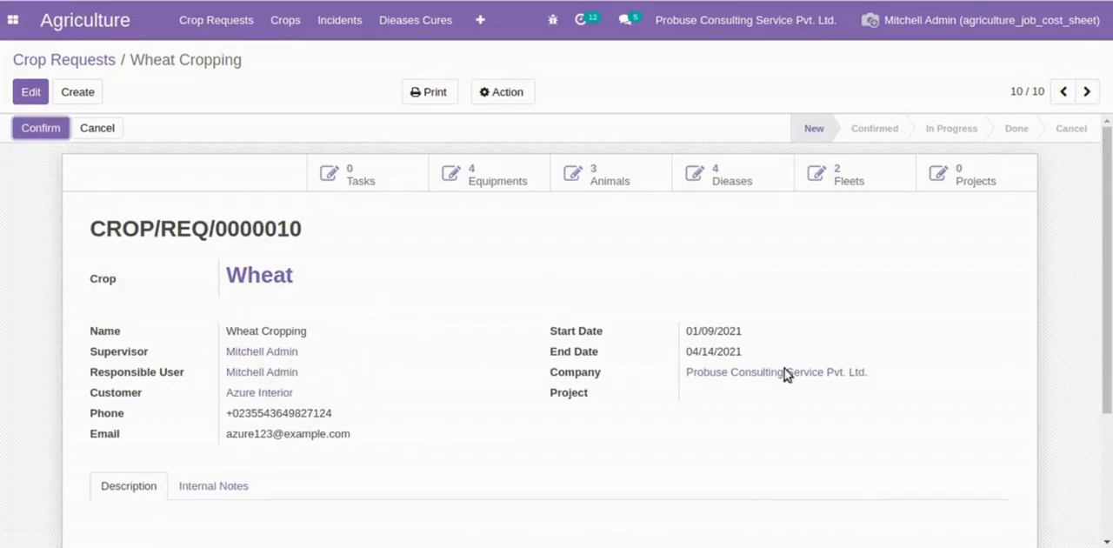
# - Advance the Wheat Cropping request through Confirmed to In Progress and create its job cost sheet
pyautogui.click(52, 130)
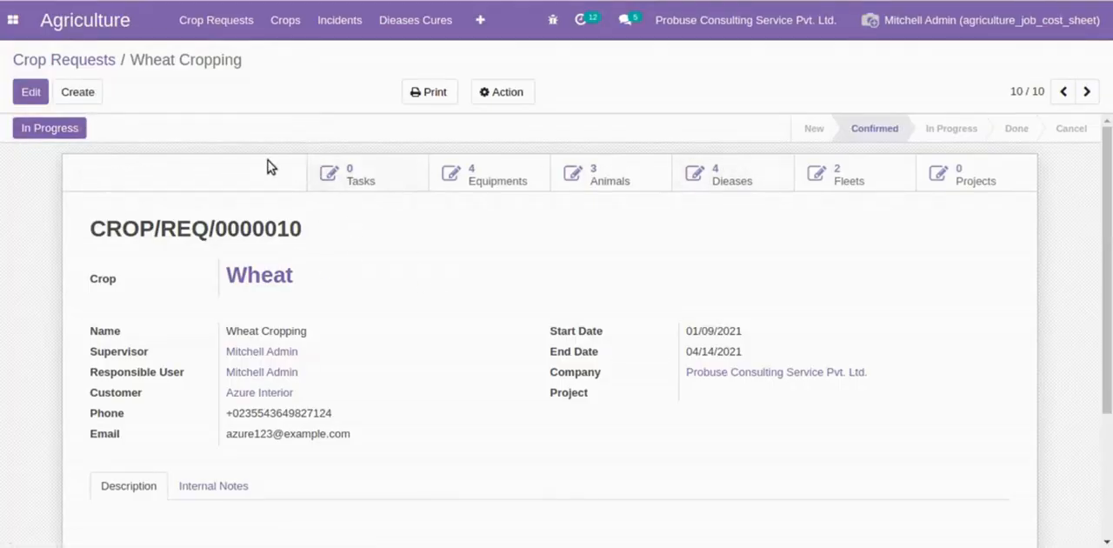
pyautogui.click(72, 132)
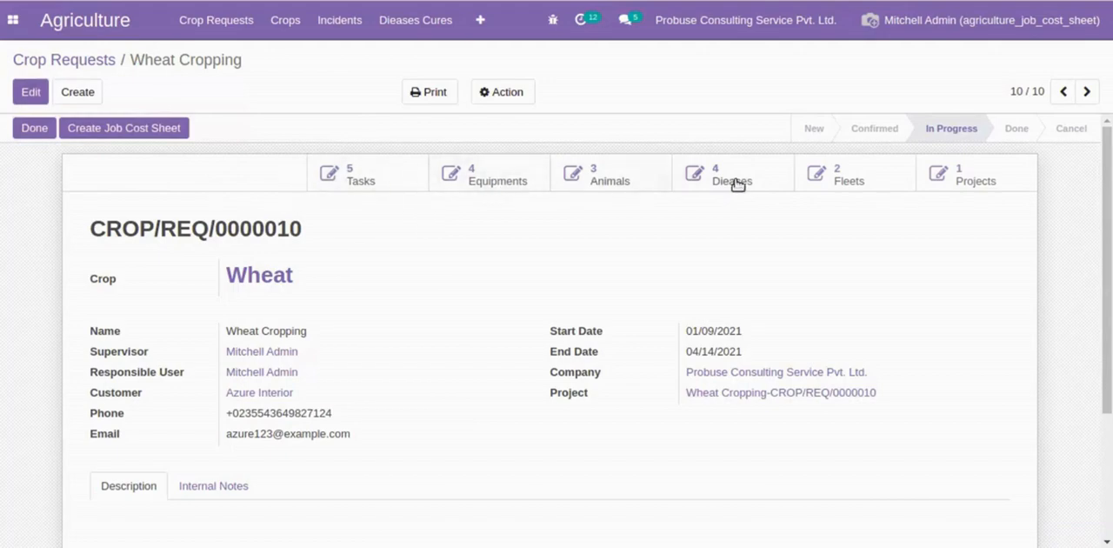
pyautogui.click(135, 129)
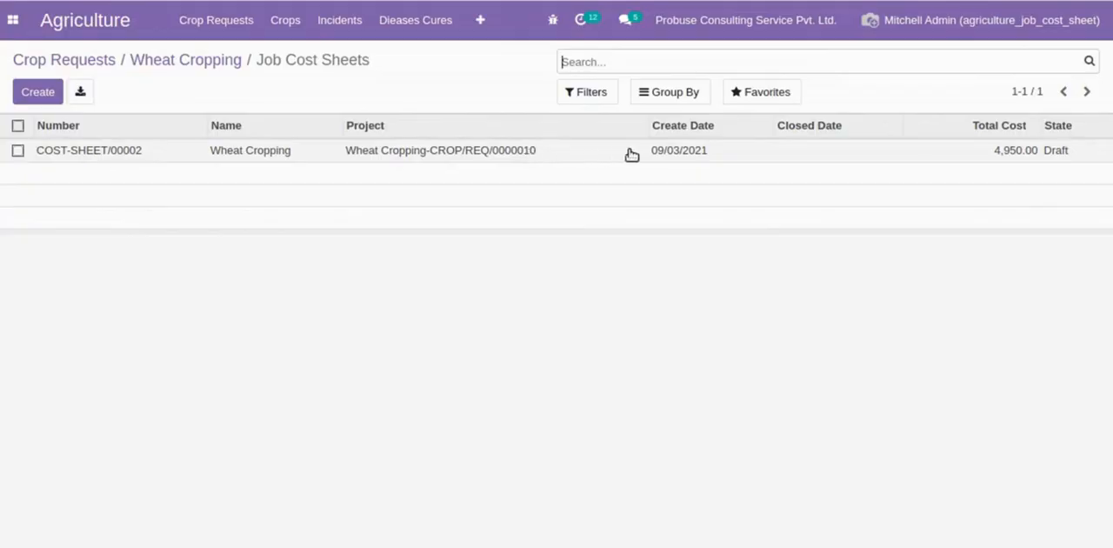
# - Open the Wheat Cropping job cost sheet and review its name, description and material lines
pyautogui.click(910, 150)
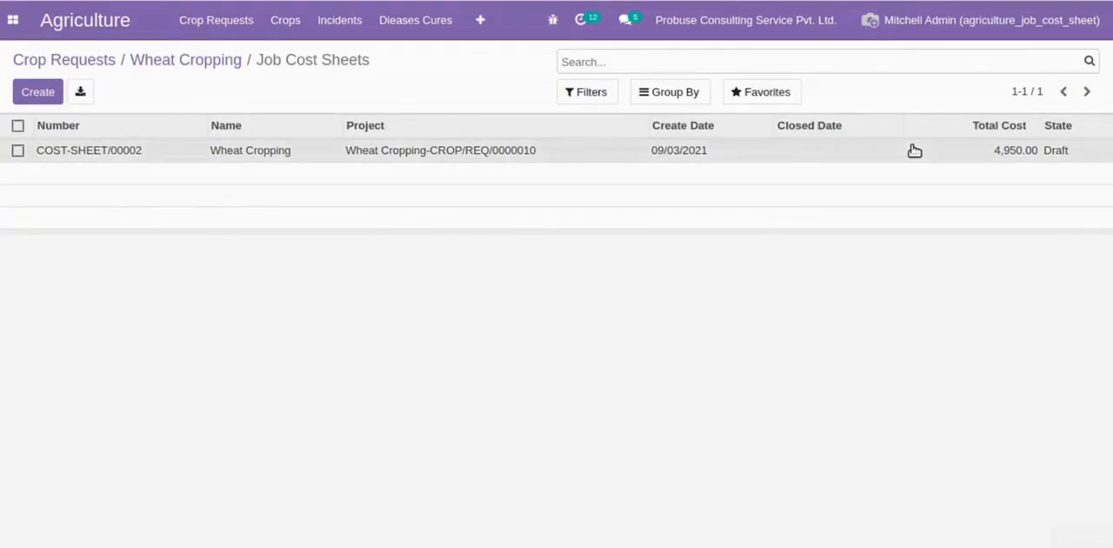
pyautogui.moveTo(89, 225); pyautogui.dragTo(396, 216)
pyautogui.click(396, 216)
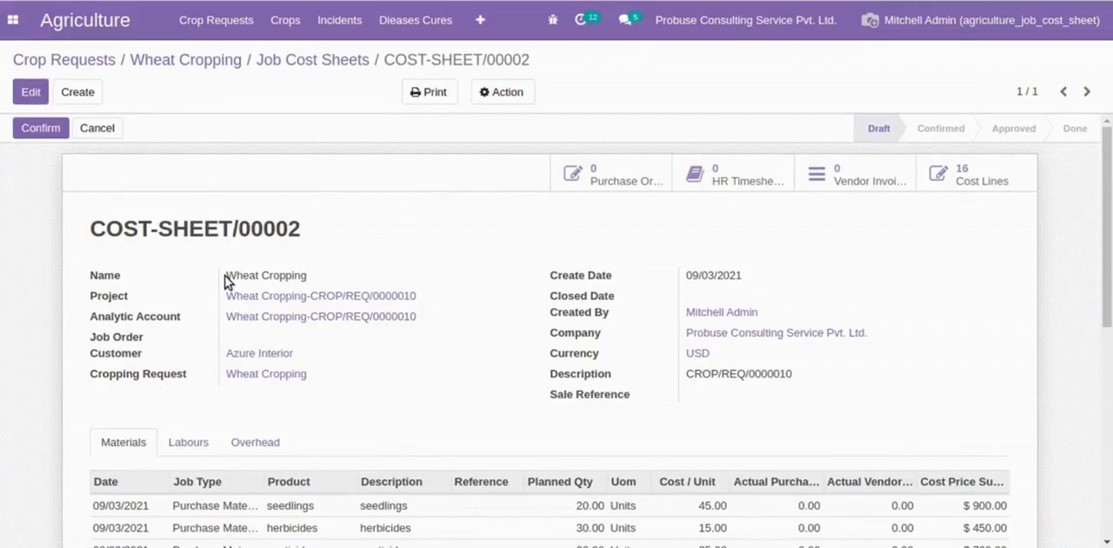
pyautogui.moveTo(233, 275); pyautogui.dragTo(331, 278)
pyautogui.click(321, 283)
pyautogui.moveTo(682, 379); pyautogui.dragTo(805, 378)
pyautogui.click(805, 379)
pyautogui.scroll(-3, 816, 378)
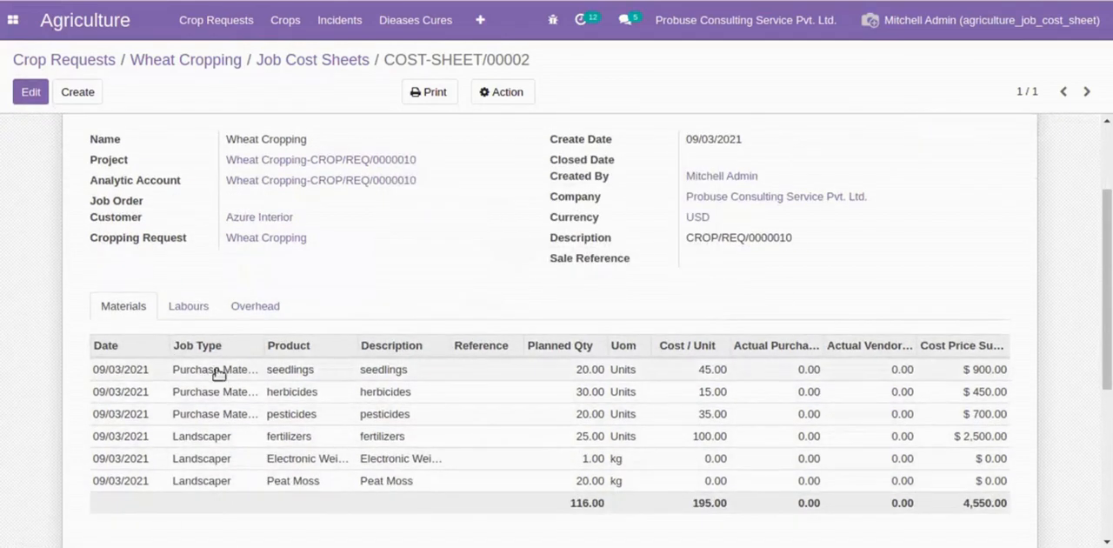
pyautogui.moveTo(203, 391)
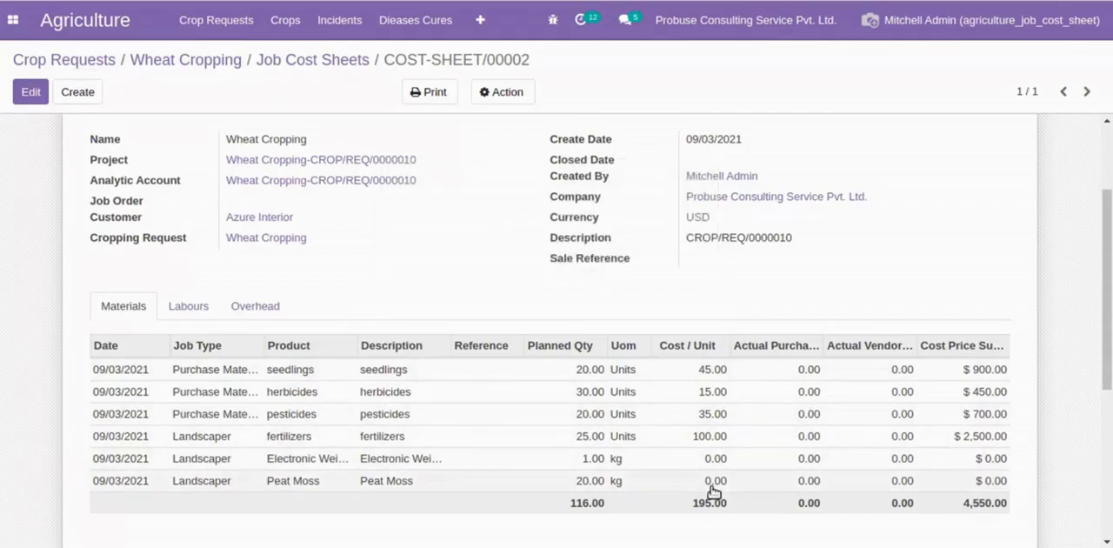
# - Review the cost sheet's labour and overhead lines and its job cost totals
pyautogui.click(187, 308)
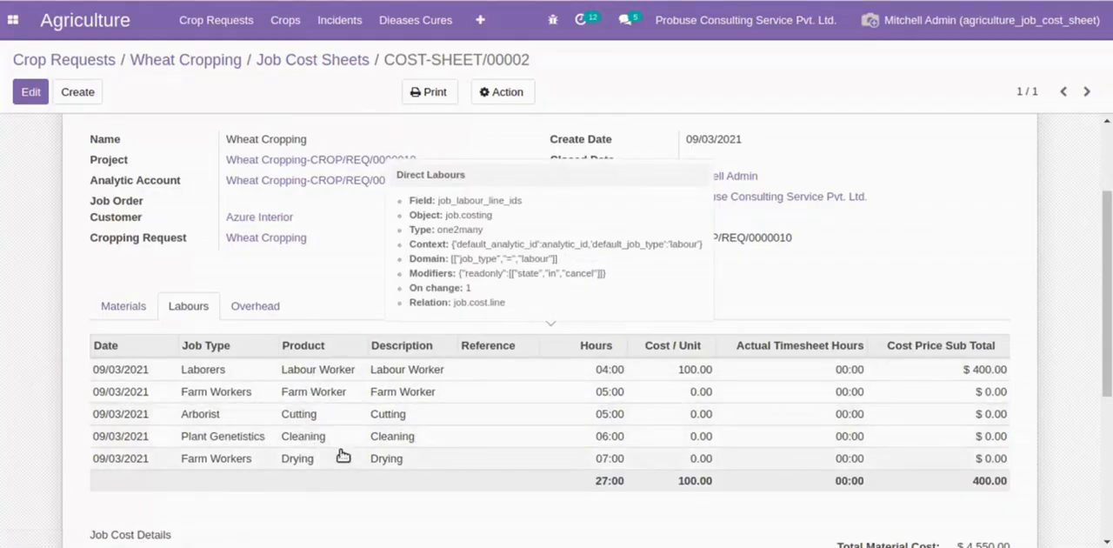
pyautogui.click(245, 312)
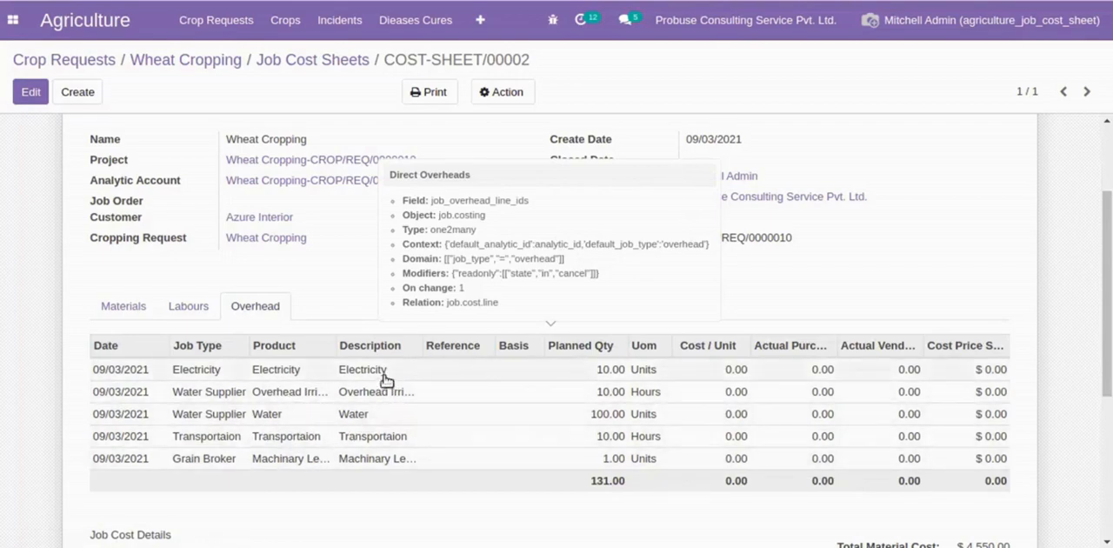
pyautogui.scroll(-3, 386, 444)
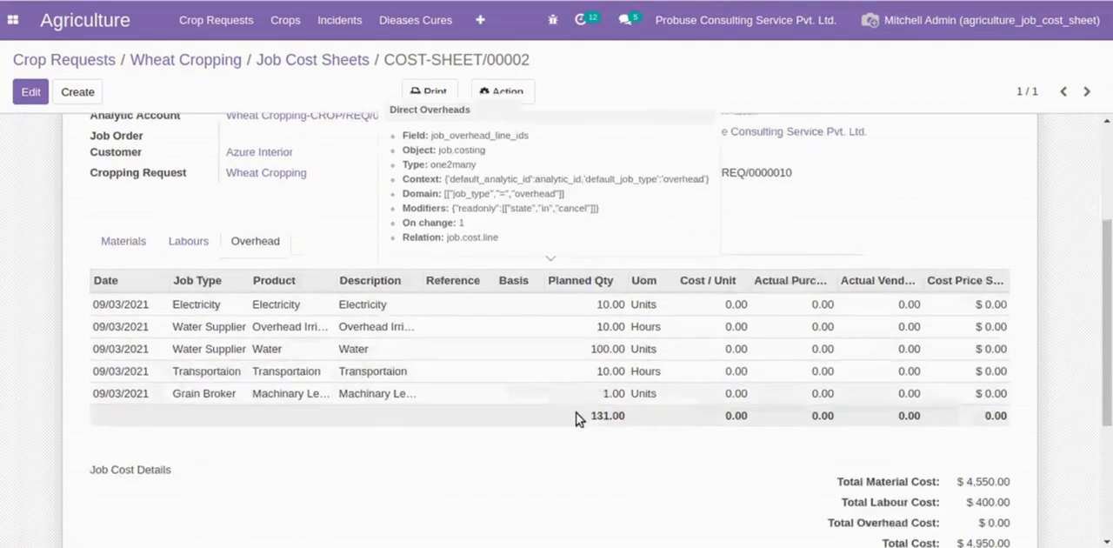
pyautogui.moveTo(841, 411); pyautogui.dragTo(994, 472)
pyautogui.click(832, 460)
pyautogui.scroll(3, 848, 465)
pyautogui.scroll(3, 848, 465)
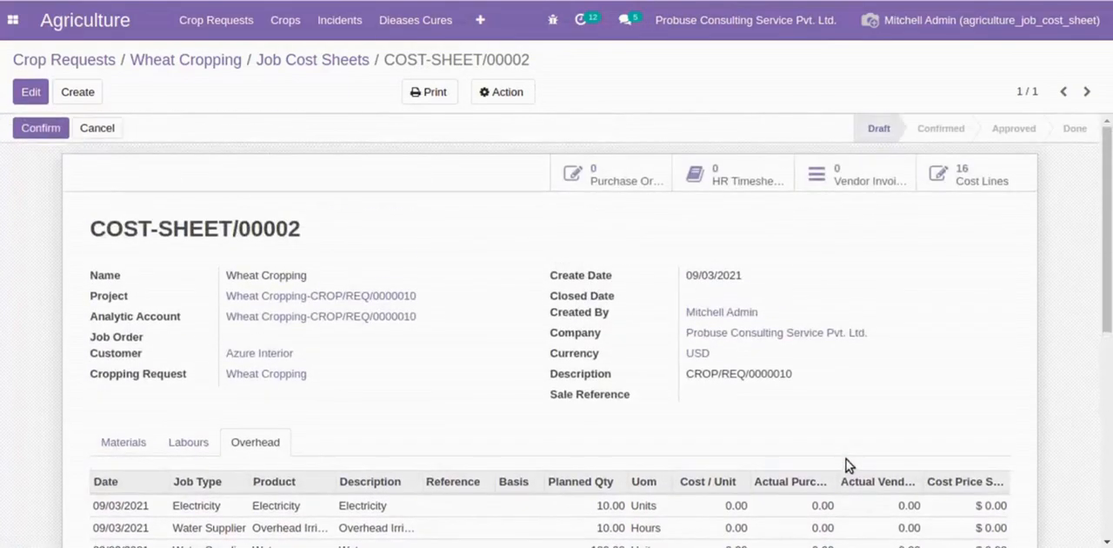
# - Open the job cost sheet's cost lines and expand the Labour, Material and Overhead groups to examine them
pyautogui.click(962, 180)
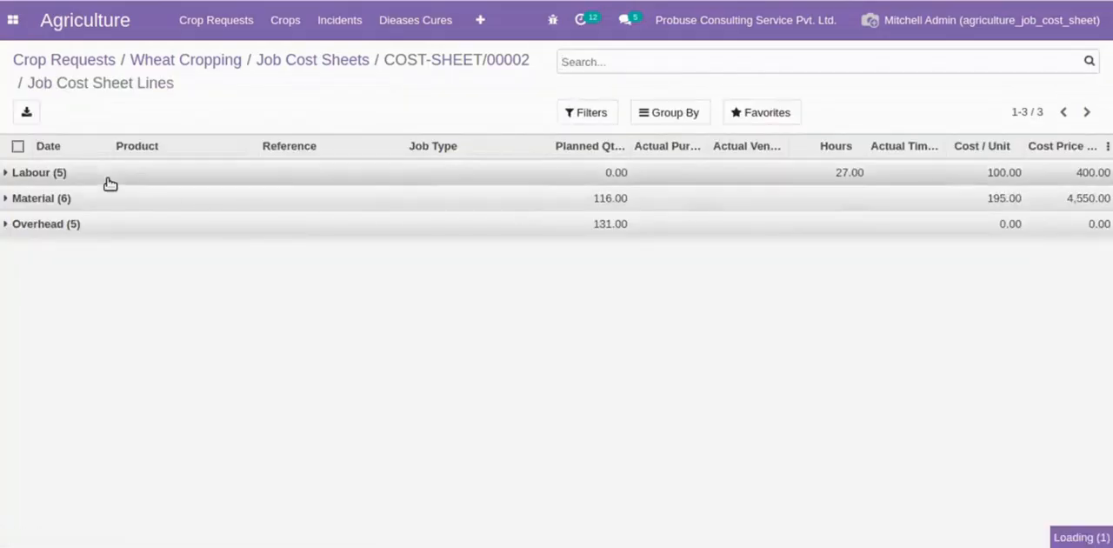
pyautogui.click(109, 179)
pyautogui.click(47, 315)
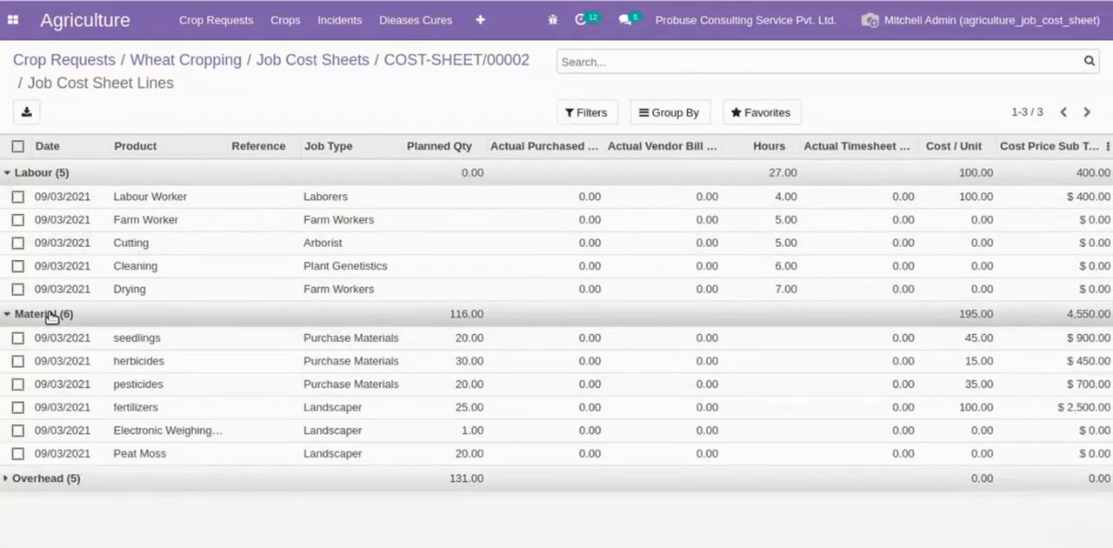
pyautogui.click(73, 477)
pyautogui.scroll(-1, 204, 366)
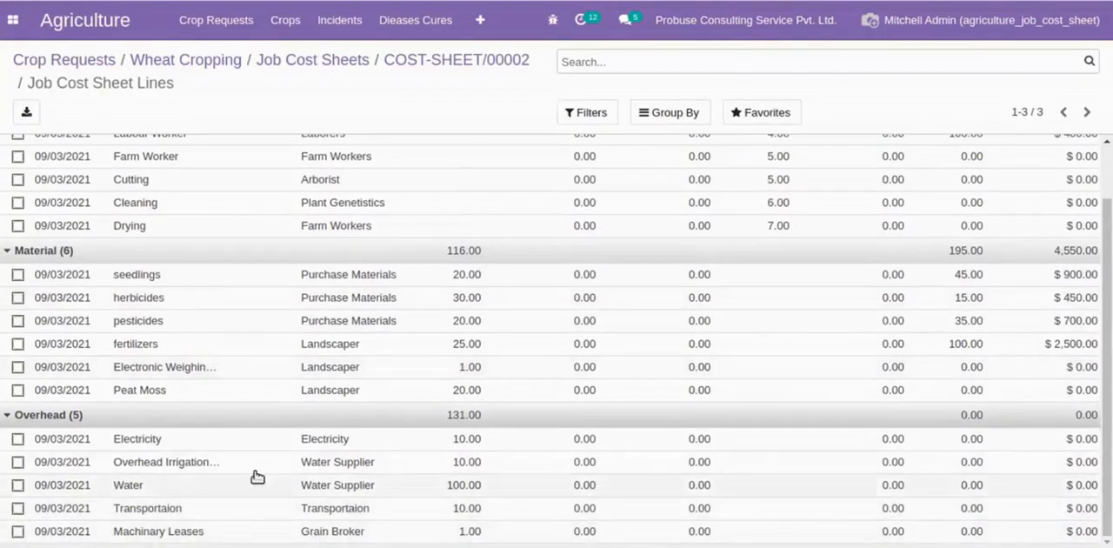
pyautogui.scroll(1, 192, 314)
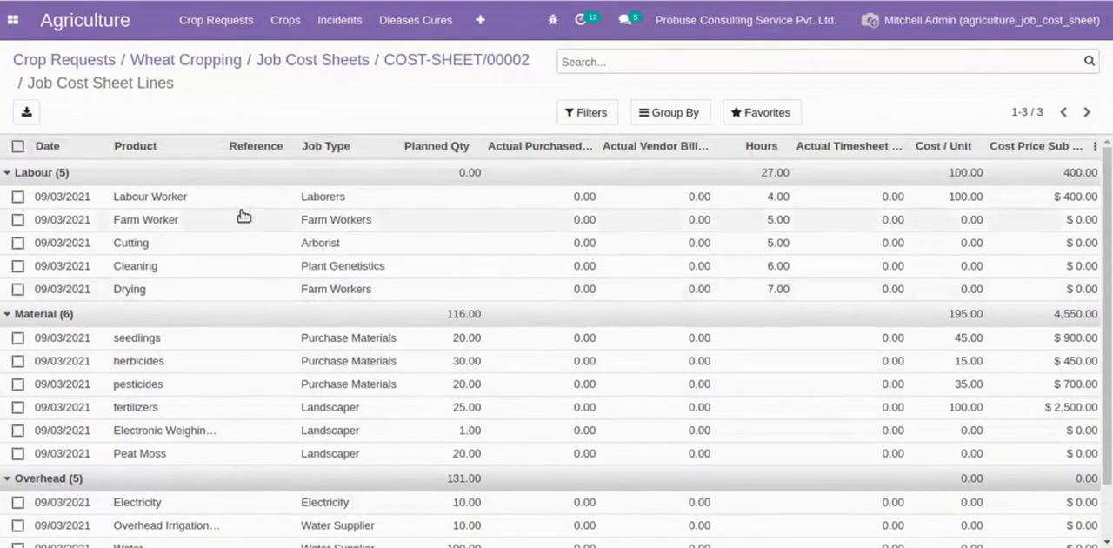
# - Return to the Wheat Cropping request, check its linked cost sheet, and go back to the request
pyautogui.click(225, 70)
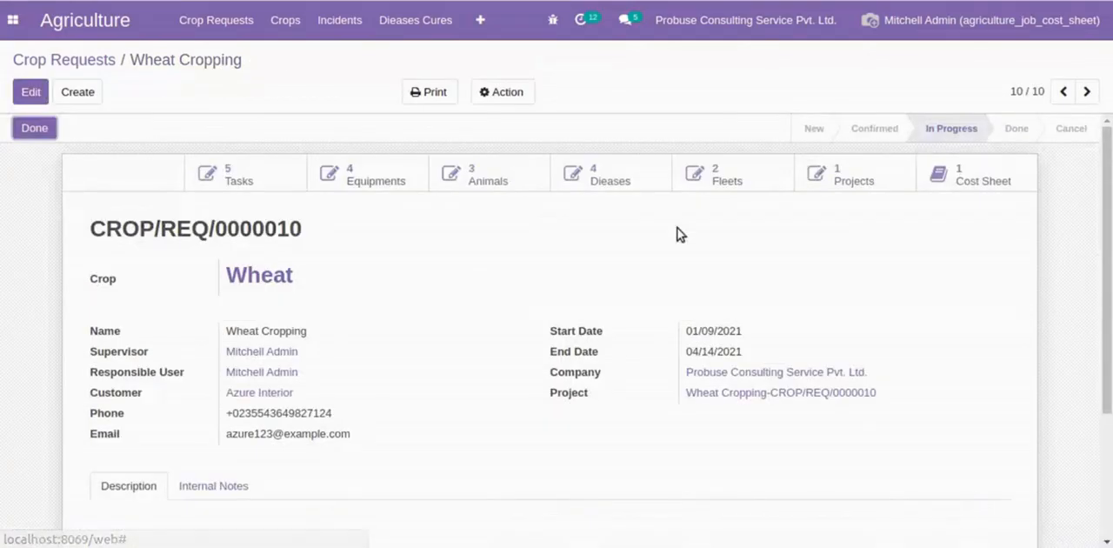
pyautogui.click(964, 176)
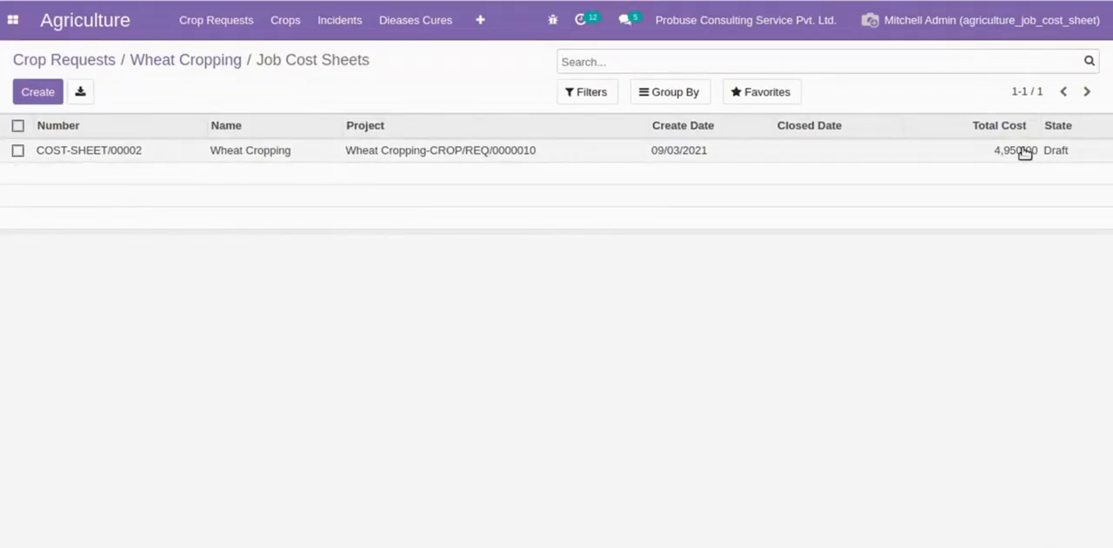
pyautogui.click(213, 63)
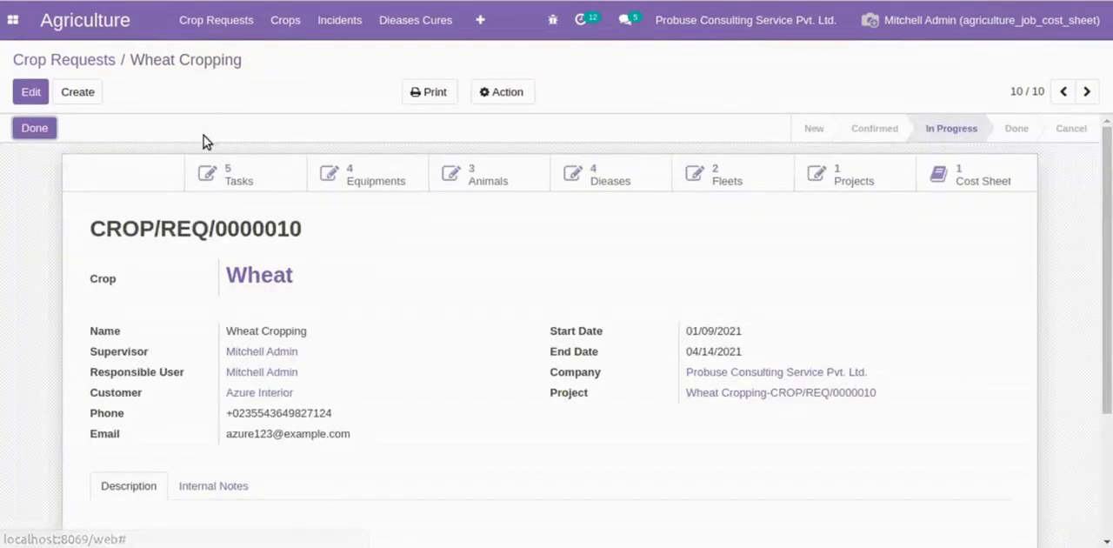
# - Open the Wheat crop from the crop request, review its materials, labours and overheads, and return to the request
pyautogui.moveTo(96, 228); pyautogui.dragTo(339, 243)
pyautogui.click(339, 243)
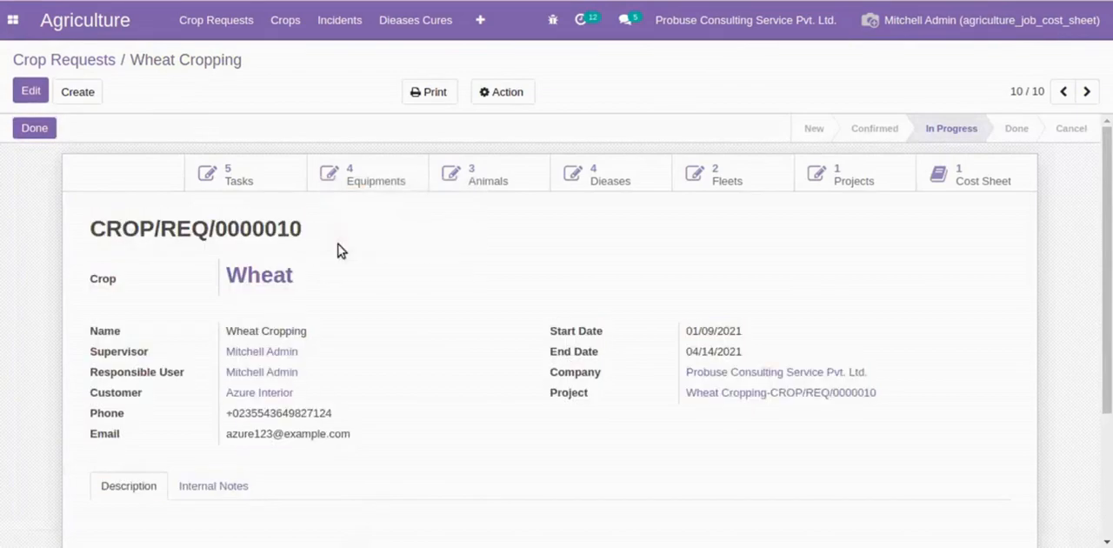
pyautogui.click(238, 283)
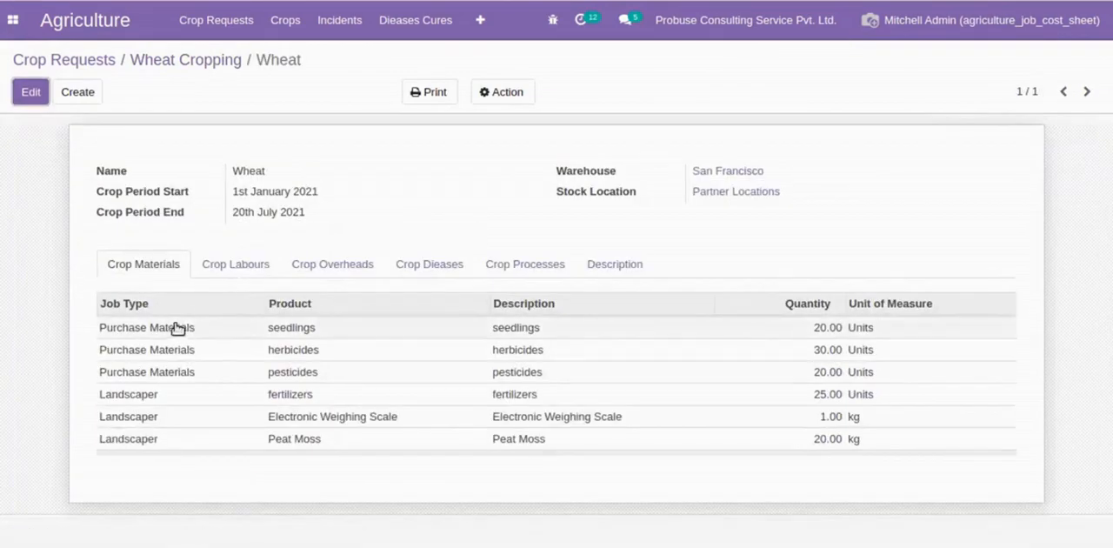
pyautogui.click(225, 265)
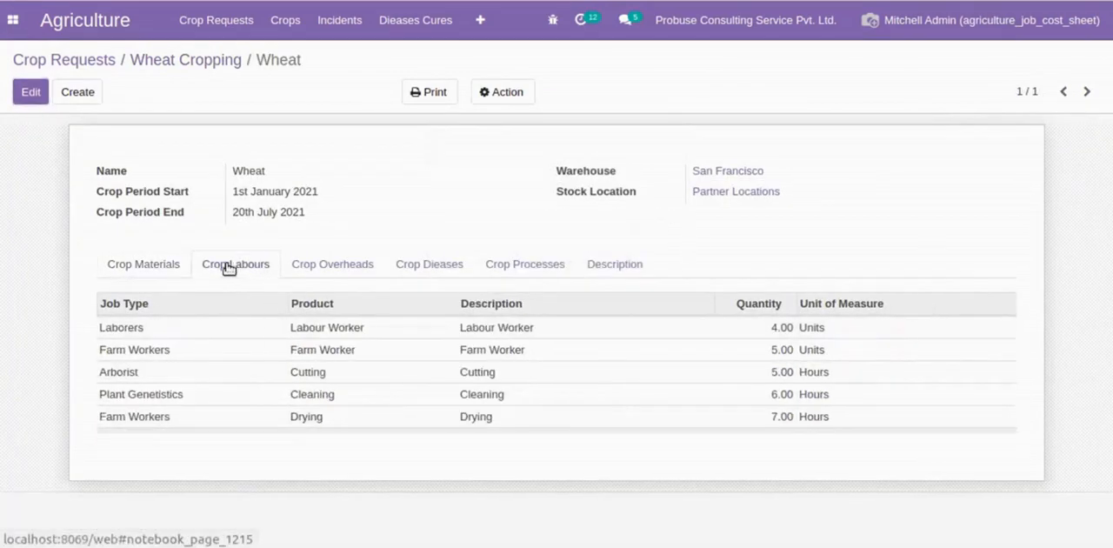
pyautogui.click(356, 257)
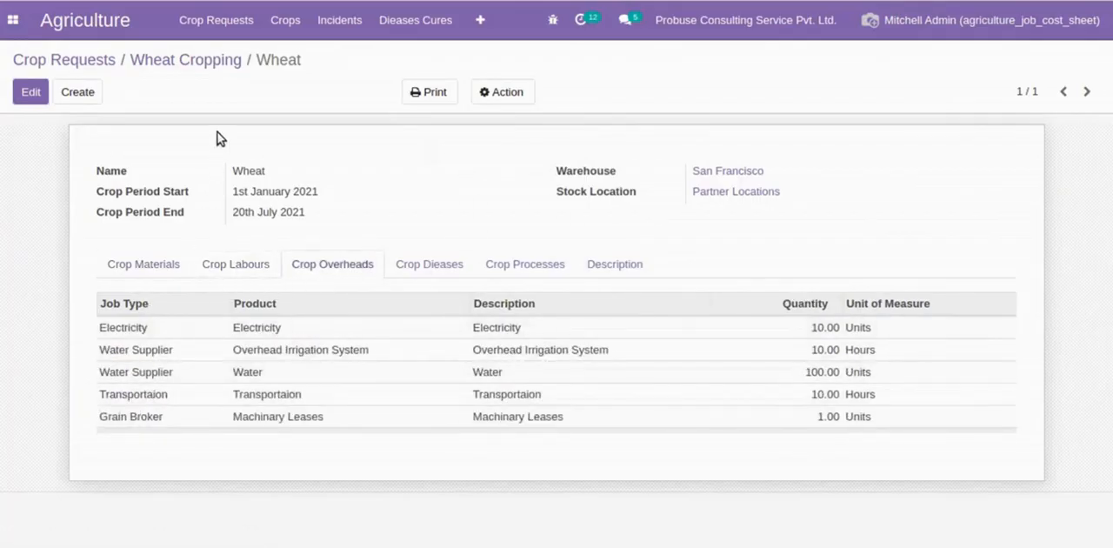
pyautogui.click(214, 60)
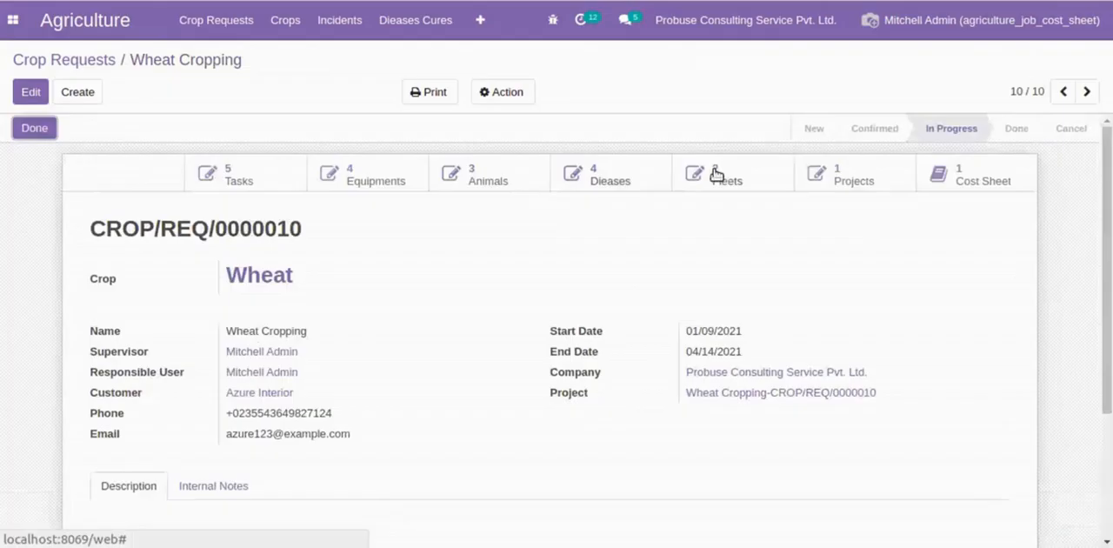
# - Open the request's linked job cost sheet and review its material, labour and overhead lines and its description
pyautogui.click(935, 171)
pyautogui.click(156, 166)
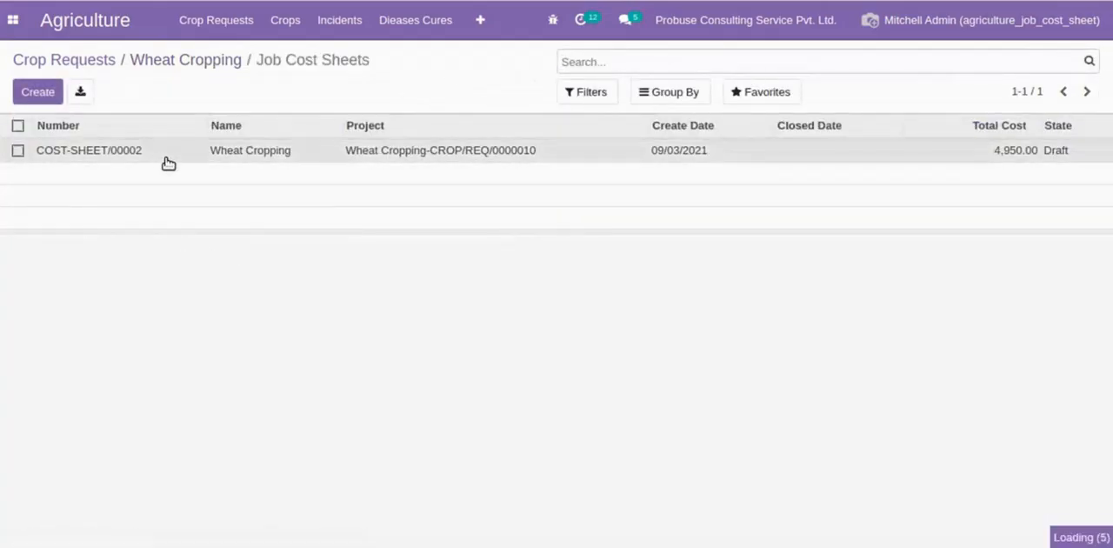
pyautogui.scroll(-2, 144, 415)
pyautogui.scroll(-1, 155, 432)
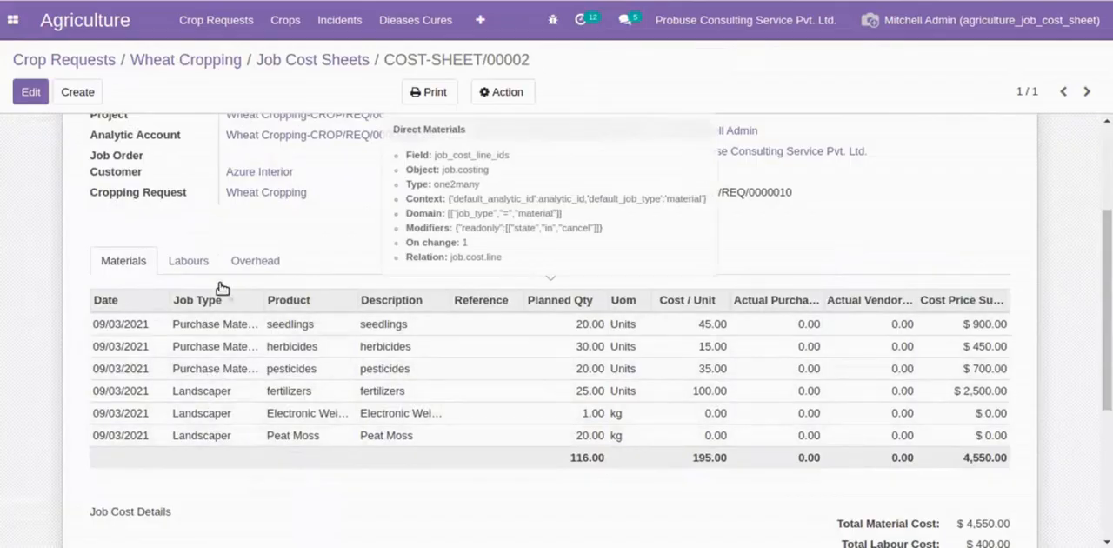
pyautogui.click(185, 262)
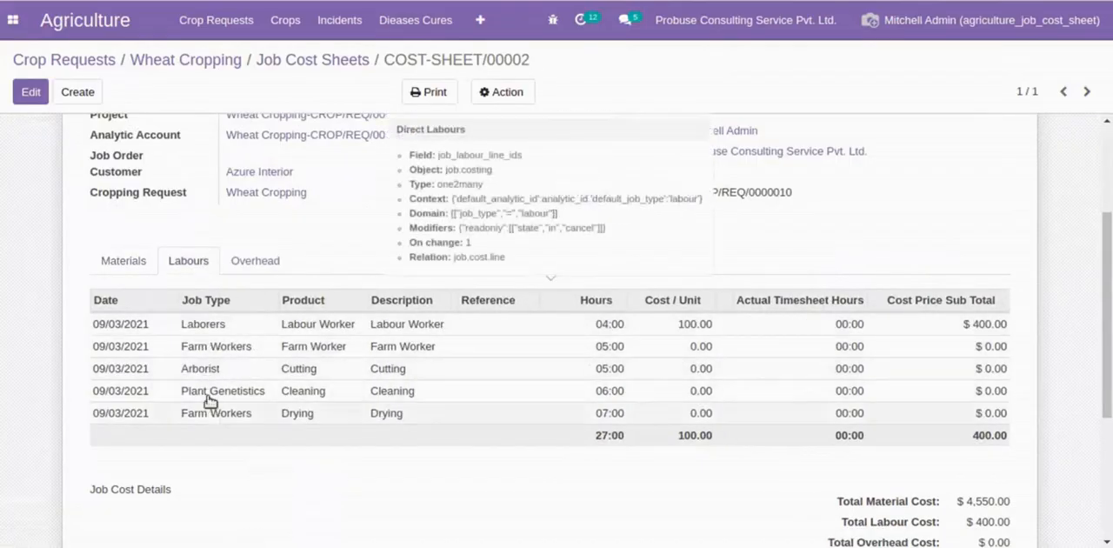
pyautogui.click(258, 264)
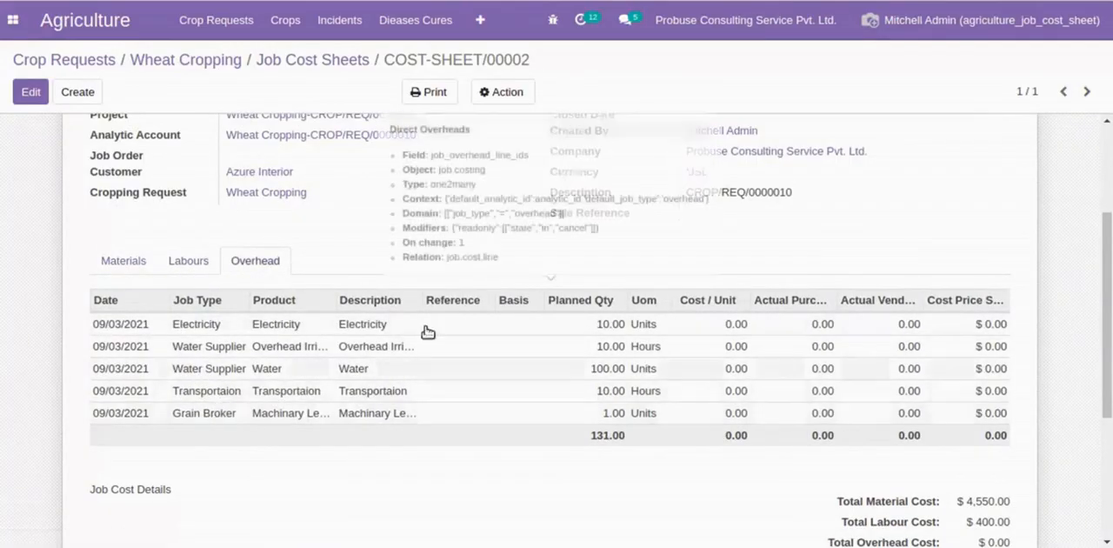
pyautogui.moveTo(551, 202); pyautogui.dragTo(795, 199)
pyautogui.click(601, 212)
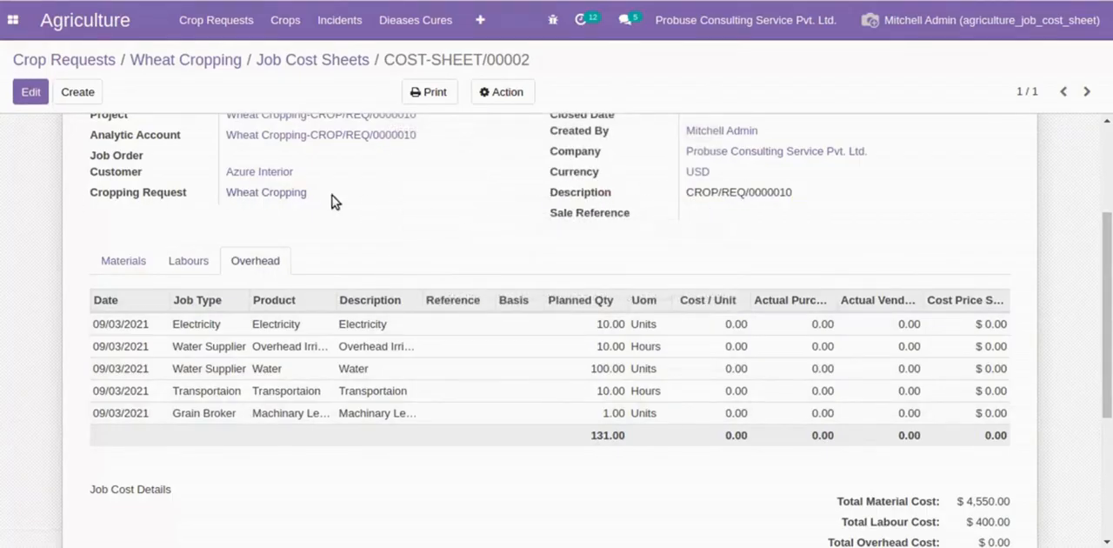
# - Open the cropping request linked on the cost sheet and review its number, crop and request details
pyautogui.click(288, 195)
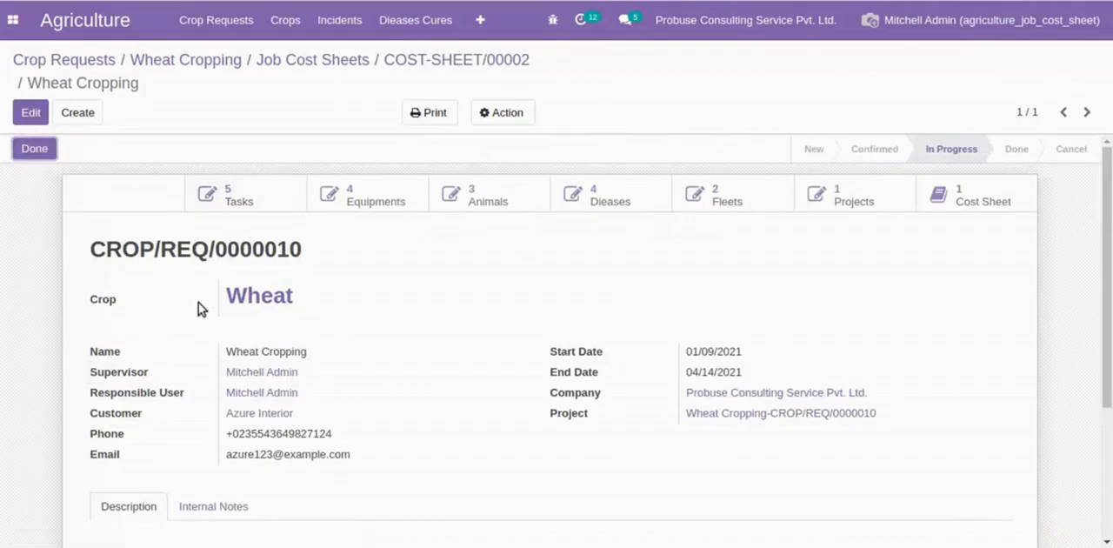
pyautogui.moveTo(94, 244); pyautogui.dragTo(370, 251)
pyautogui.click(370, 251)
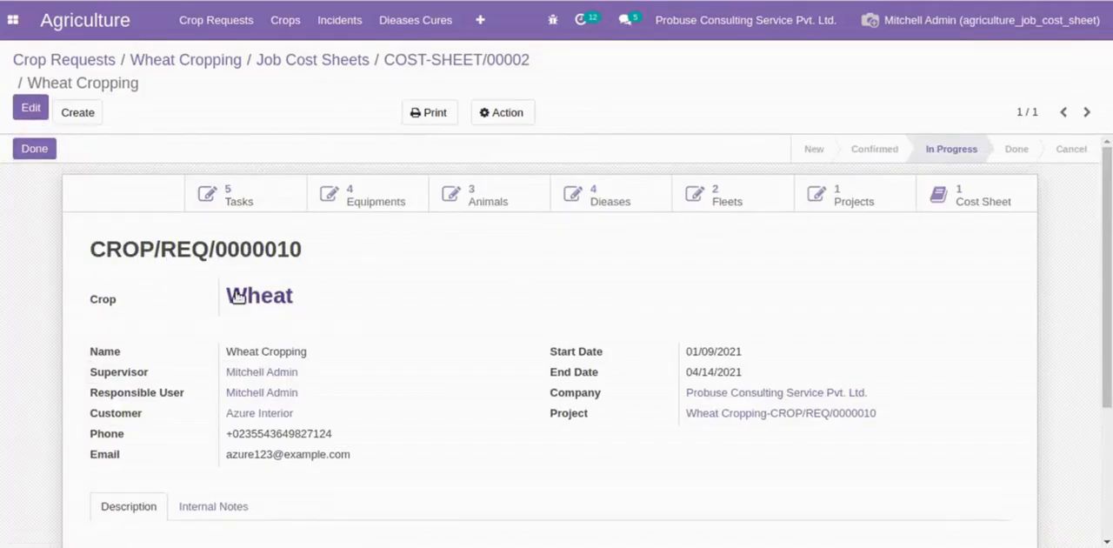
pyautogui.scroll(-3, 652, 336)
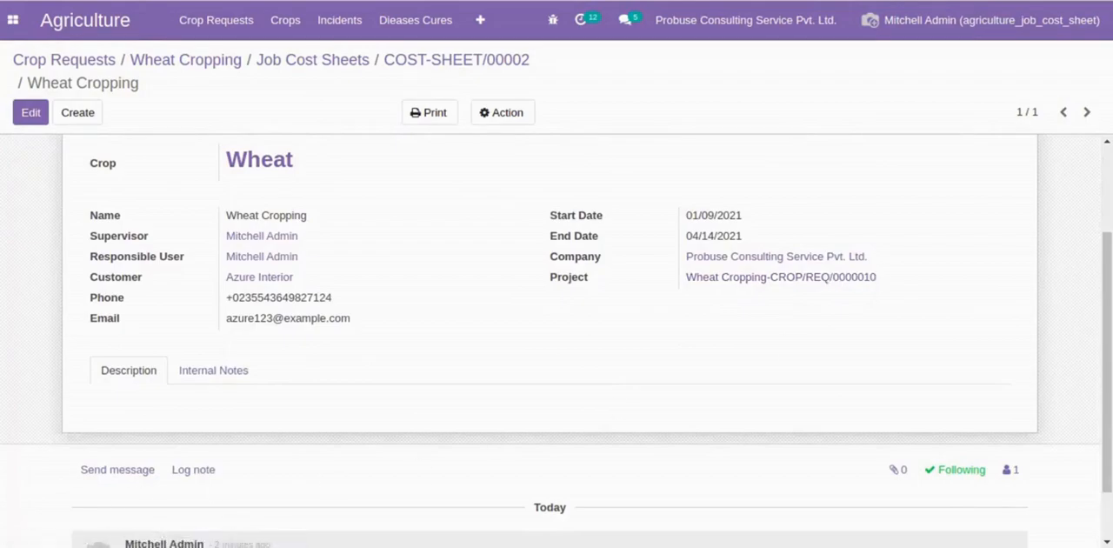
# - Switch to the agriculture_production_mrp document in Google Docs and read its cover page title and company details
pyautogui.click(2, 461)
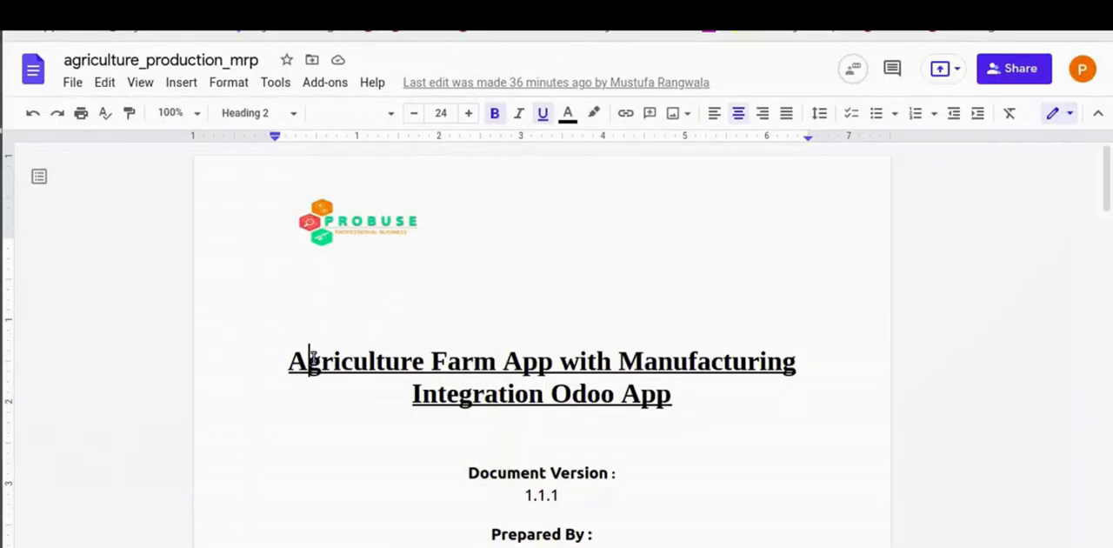
pyautogui.tripleClick(310, 357)
pyautogui.click(689, 392)
pyautogui.scroll(-3, 684, 393)
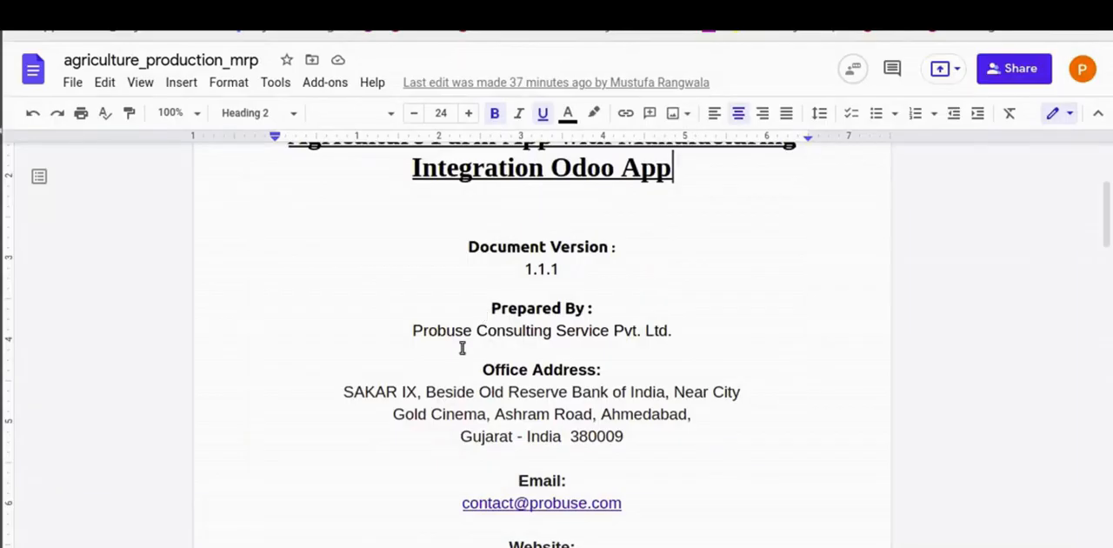
pyautogui.scroll(-3, 609, 374)
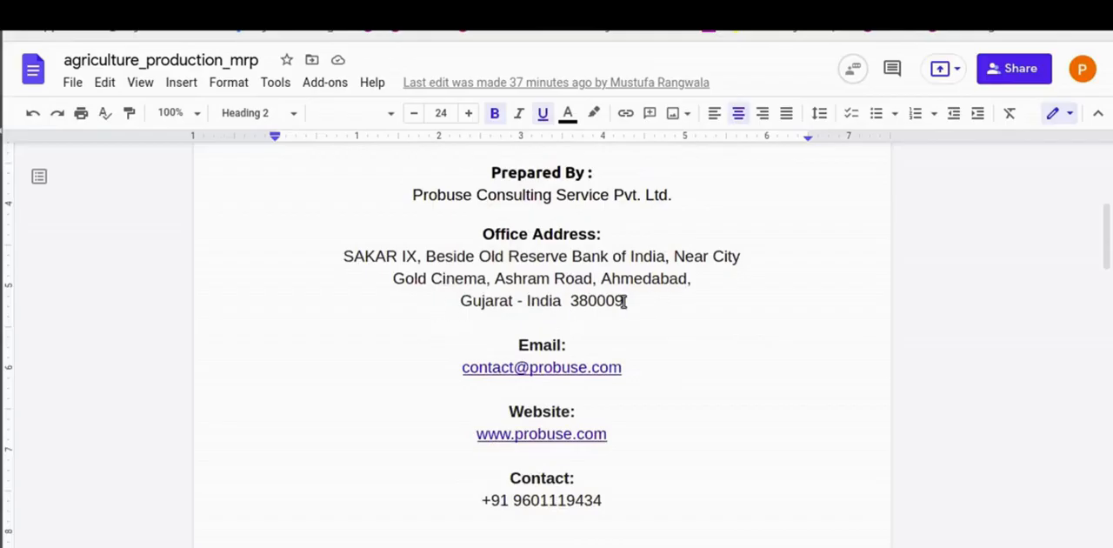
pyautogui.scroll(-1, 624, 302)
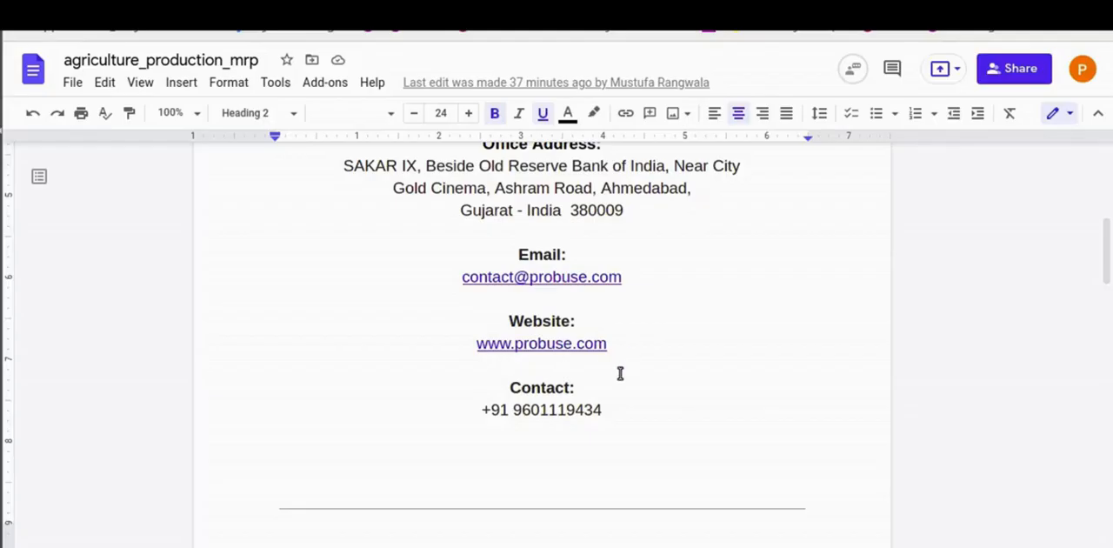
pyautogui.scroll(-5, 573, 426)
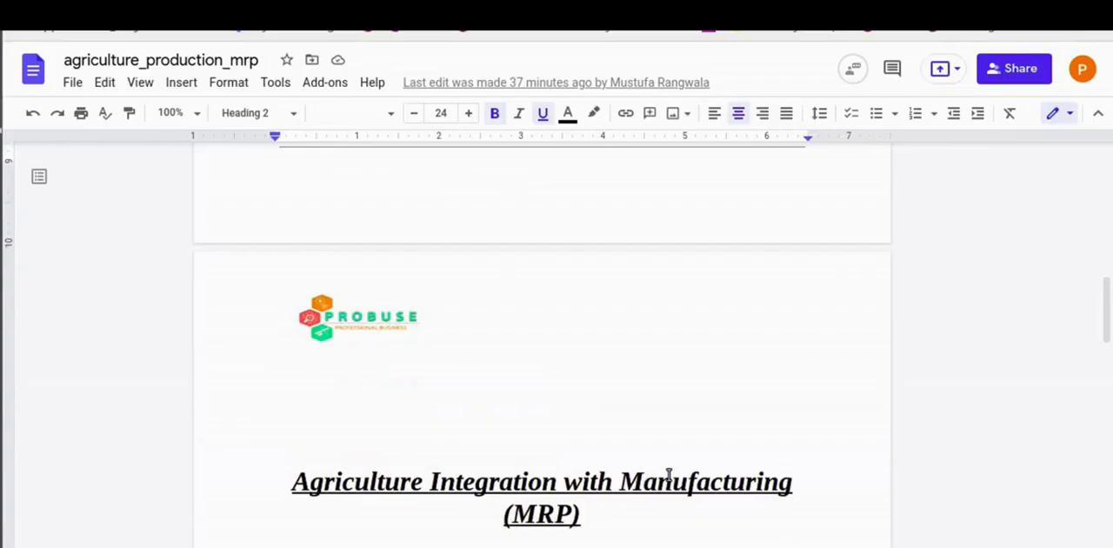
# - Read the document's manufacturing integration section up to the first FLOW 1 item on creating bills of material from crops
pyautogui.scroll(-3, 650, 481)
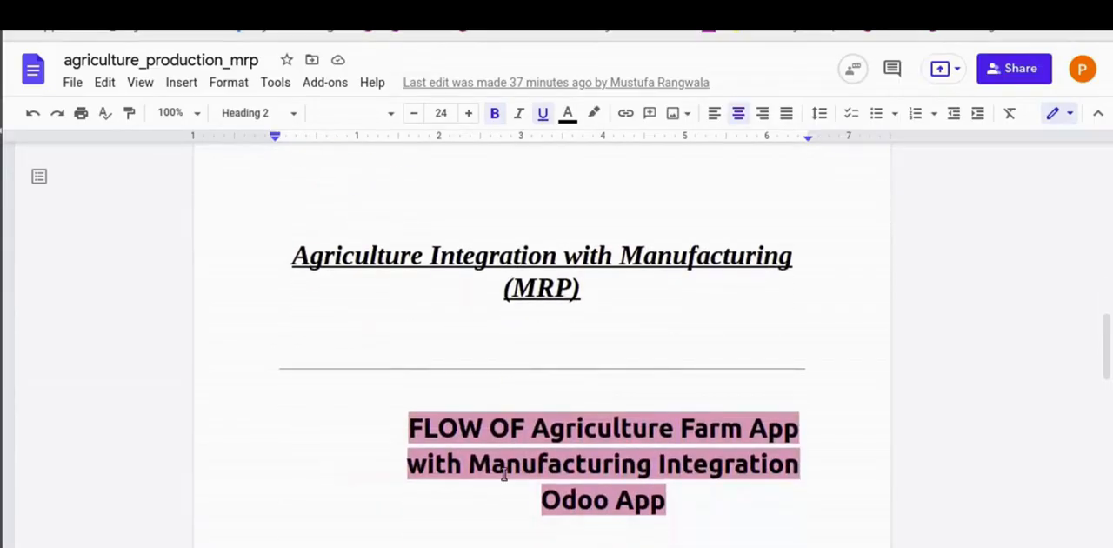
pyautogui.scroll(-2, 503, 474)
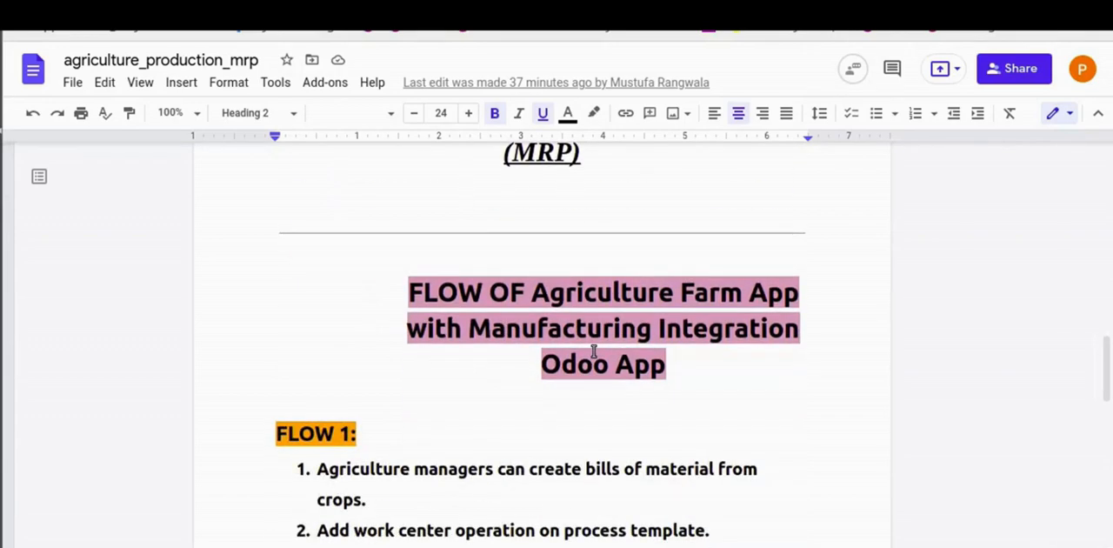
pyautogui.scroll(-3, 678, 348)
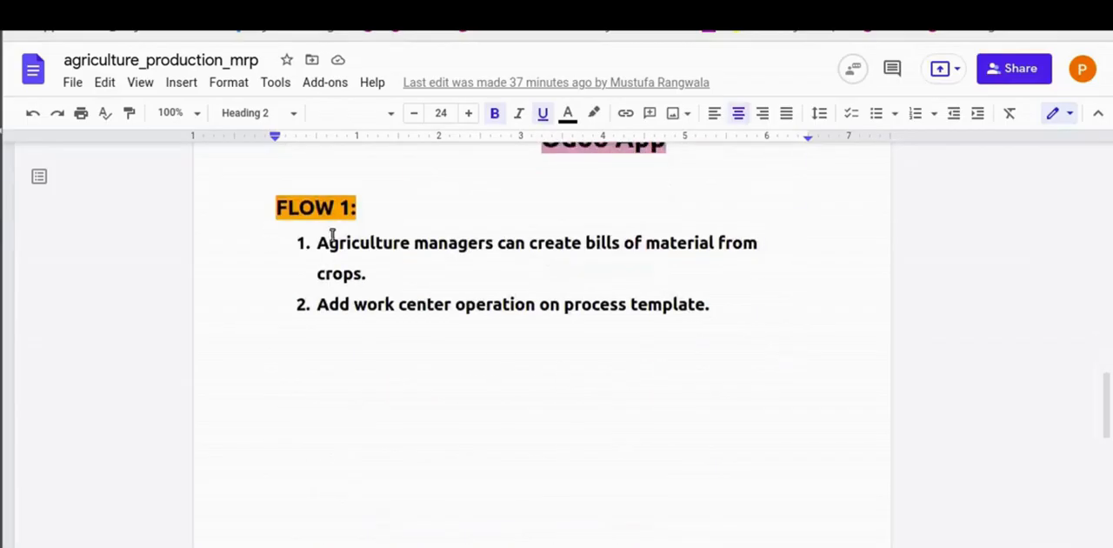
pyautogui.moveTo(321, 244); pyautogui.dragTo(678, 246)
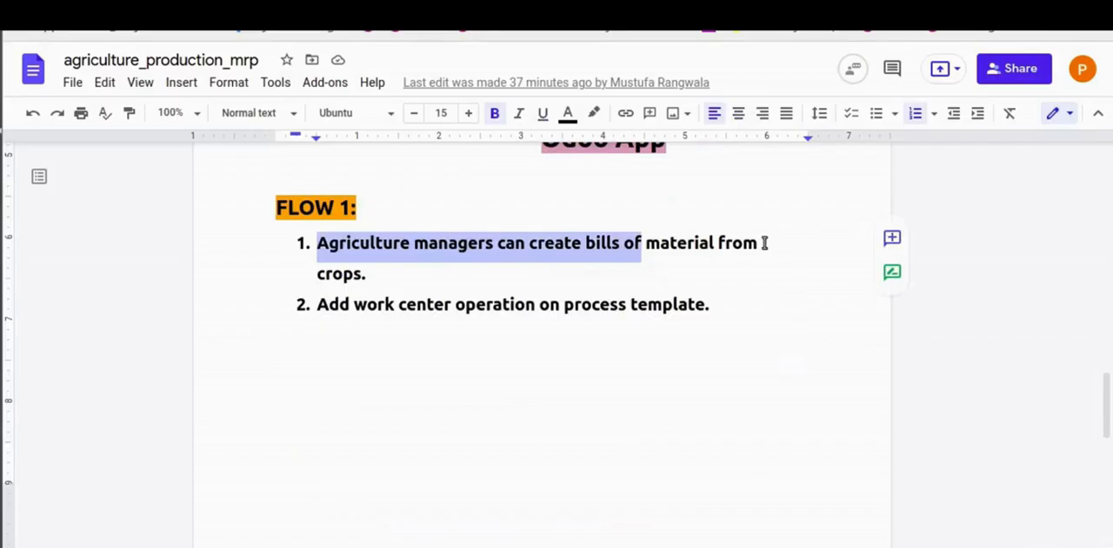
pyautogui.moveTo(764, 242); pyautogui.dragTo(699, 273)
pyautogui.click(679, 273)
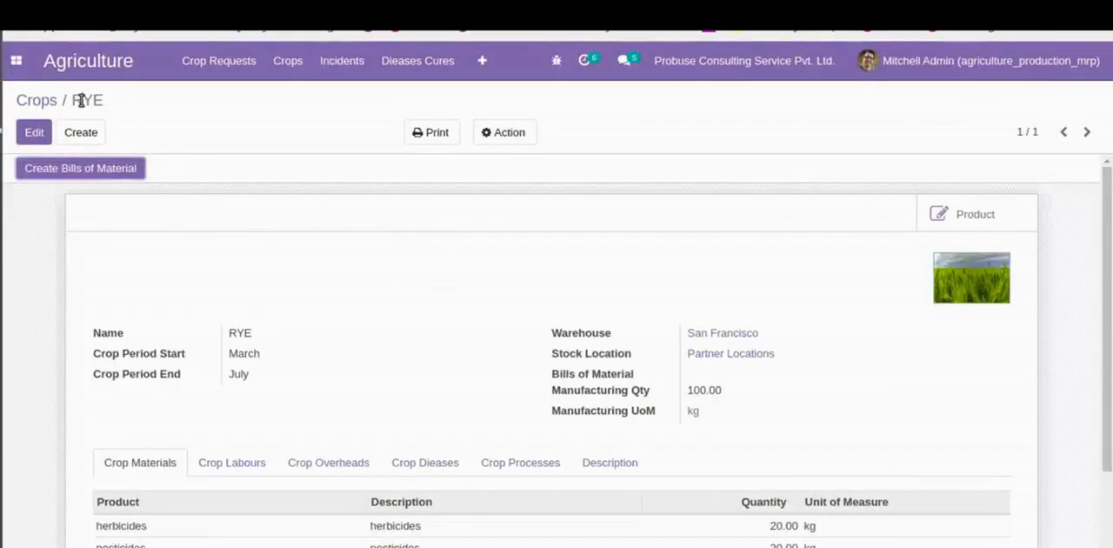
# - Switch to the RYE crop record in Odoo and review its crop period, manufacturing details and crop materials
pyautogui.doubleClick(82, 100)
pyautogui.click(445, 292)
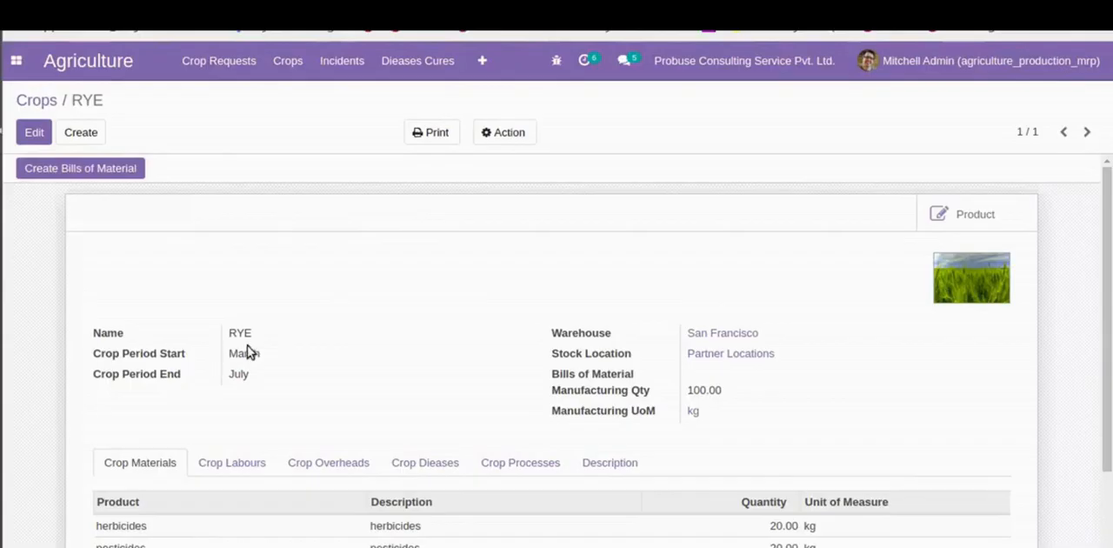
pyautogui.scroll(-1, 318, 418)
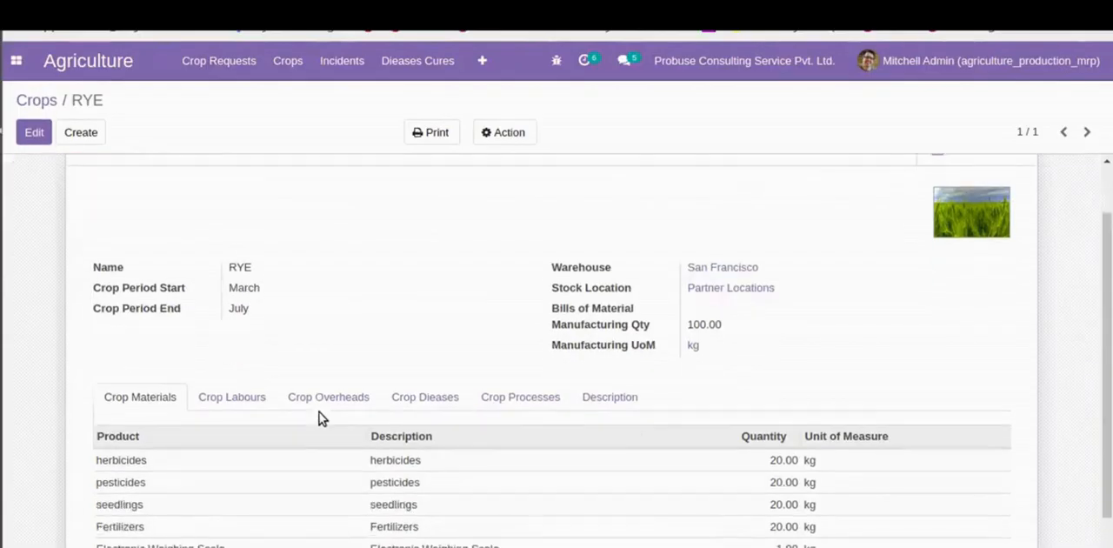
pyautogui.scroll(-2, 319, 418)
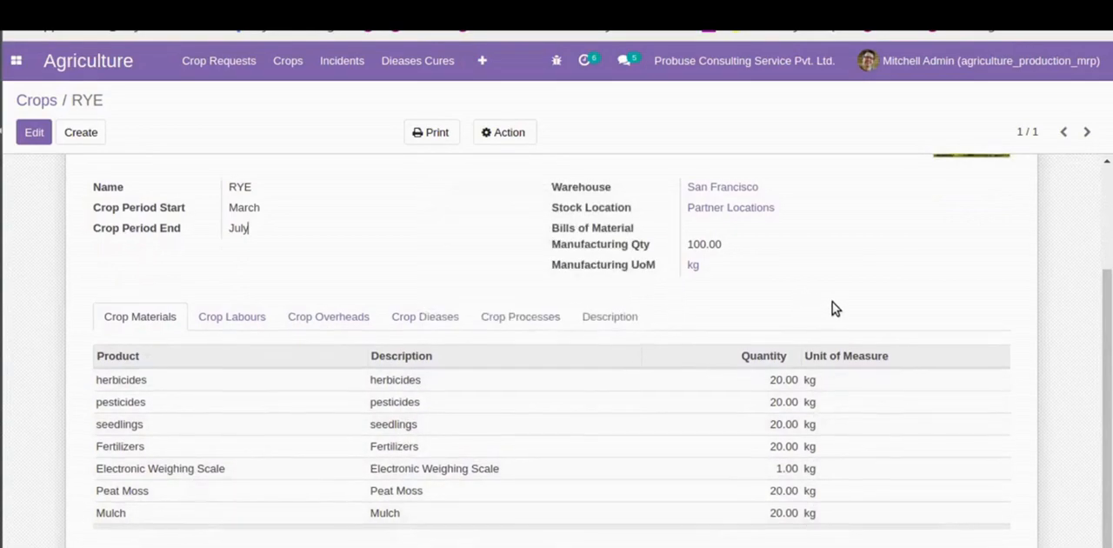
pyautogui.scroll(2, 971, 252)
pyautogui.scroll(1, 961, 259)
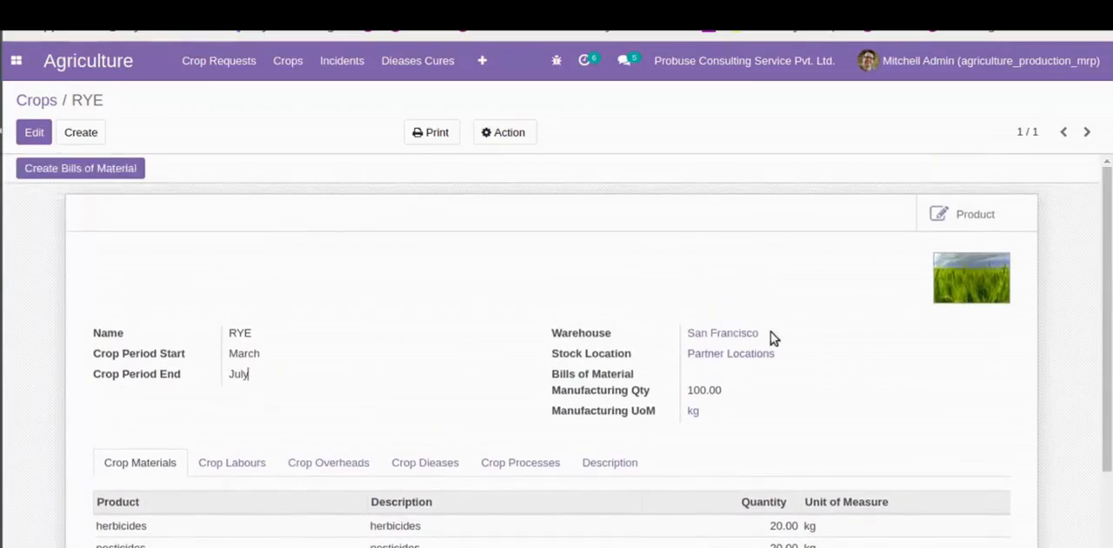
# - Create a bill of materials from the RYE crop, confirm the creation, and open the bill of materials
pyautogui.click(75, 169)
pyautogui.tripleClick(311, 120)
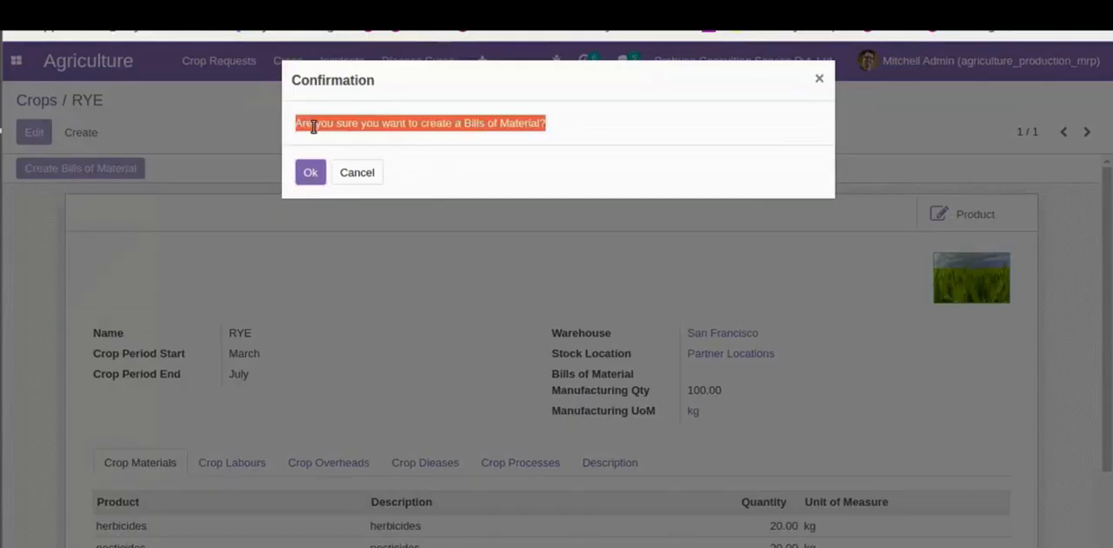
pyautogui.click(522, 125)
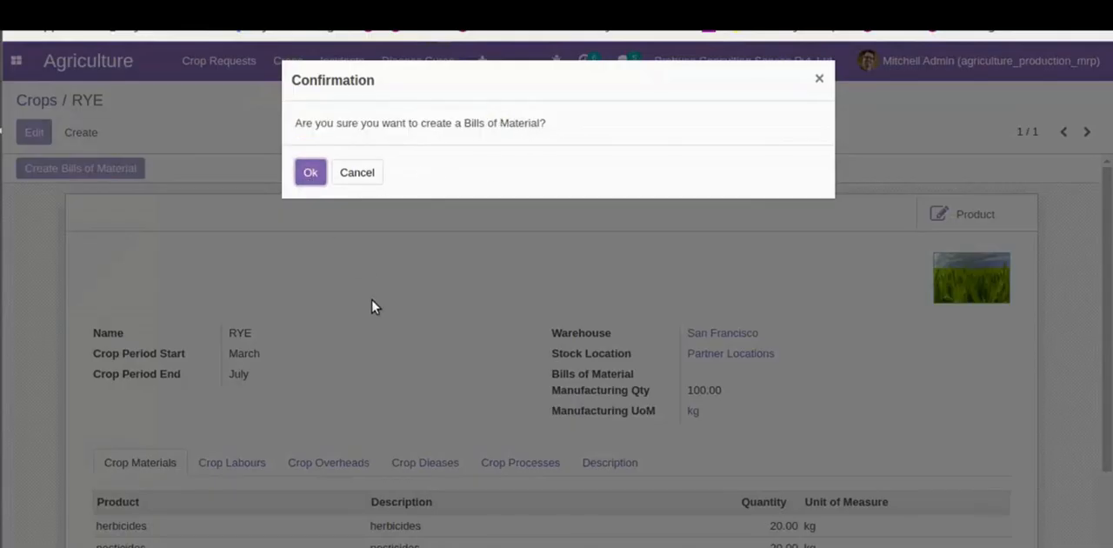
pyautogui.press('Return')
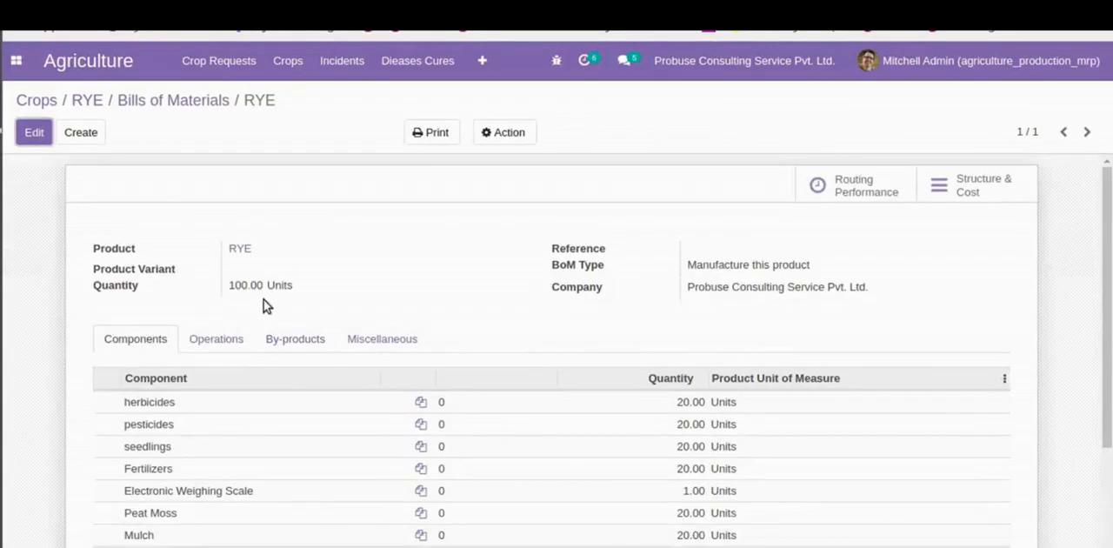
# - Set the product variant of the RYE bill of materials to RYE and save the record
pyautogui.click(35, 136)
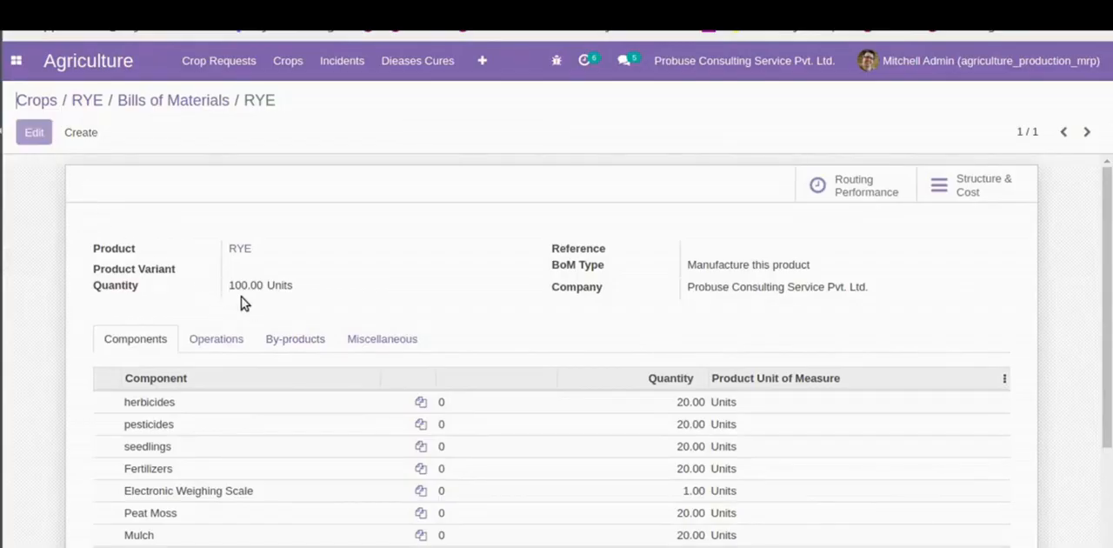
pyautogui.click(280, 279)
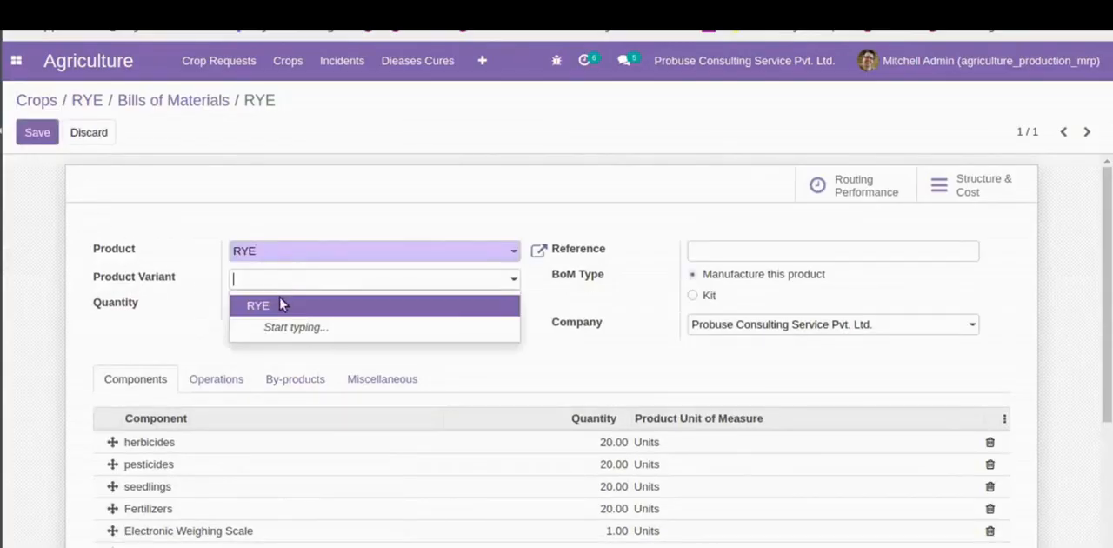
pyautogui.click(280, 301)
pyautogui.click(35, 135)
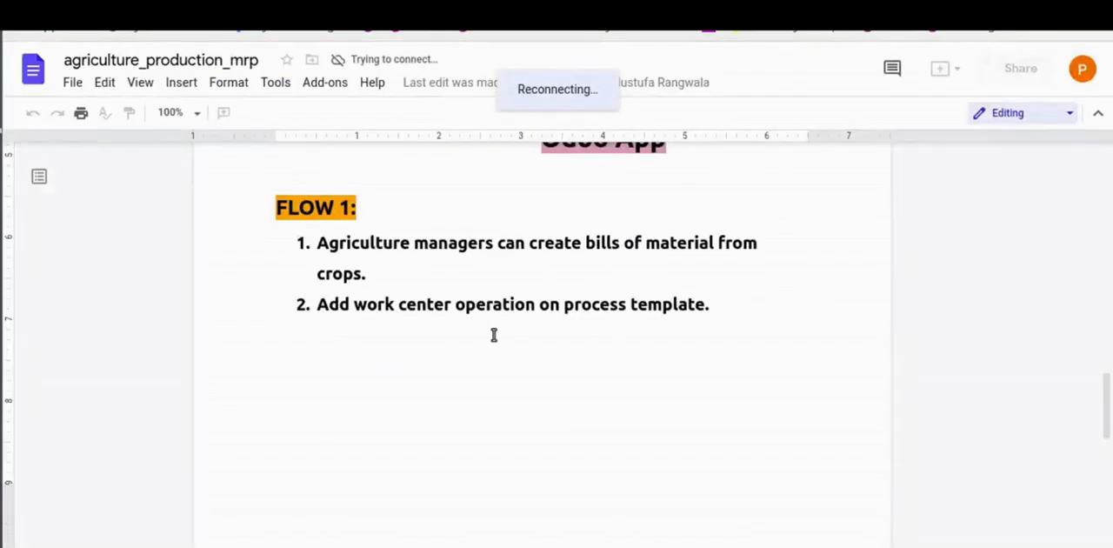
# - Switch from the document to Odoo and start a new crop process template with a new task named Planting
pyautogui.moveTo(332, 309); pyautogui.dragTo(658, 306)
pyautogui.click(652, 315)
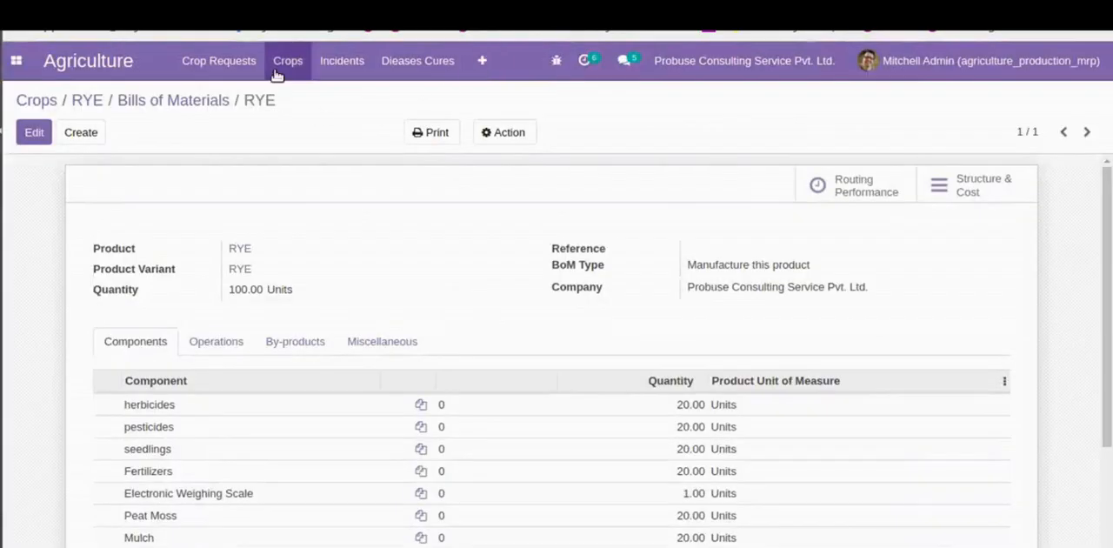
pyautogui.click(282, 70)
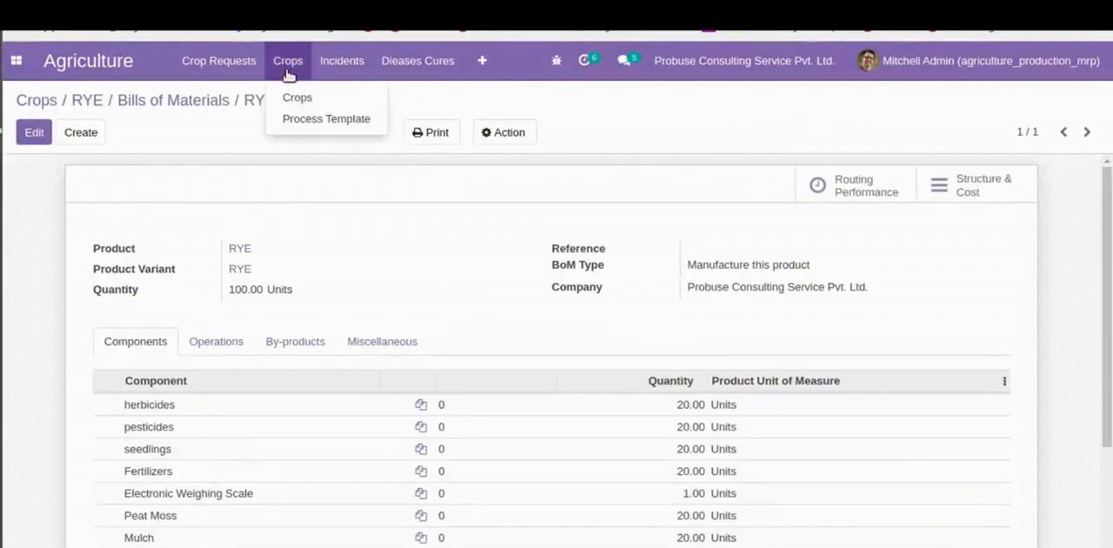
pyautogui.click(283, 118)
pyautogui.click(40, 133)
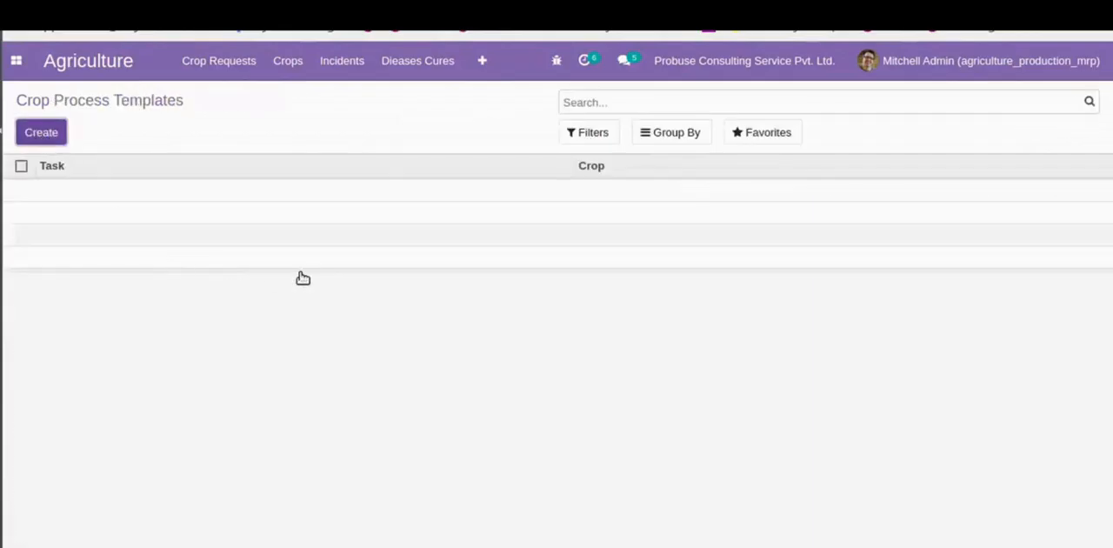
pyautogui.write('Pla')
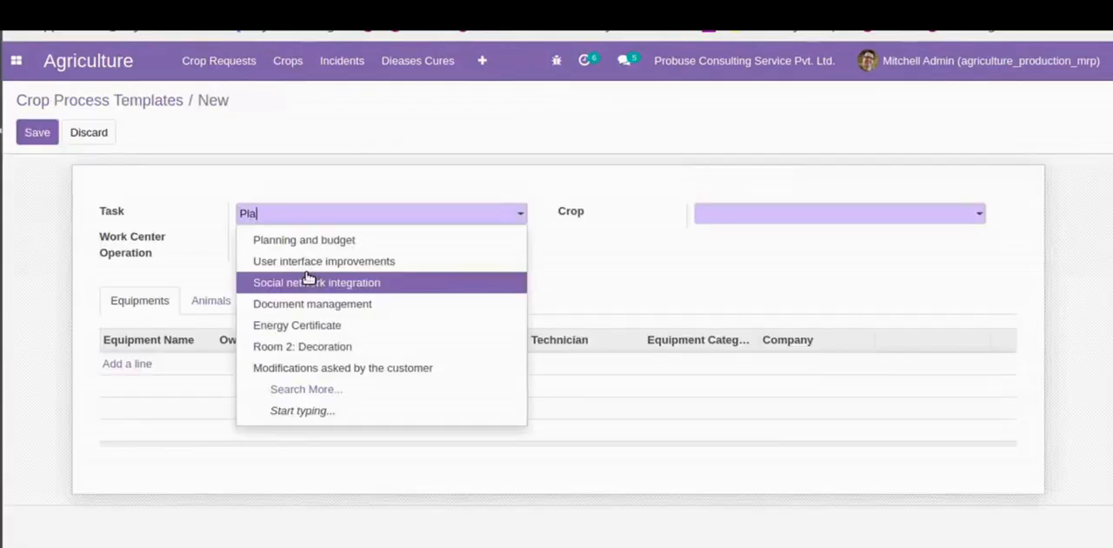
pyautogui.write('nting')
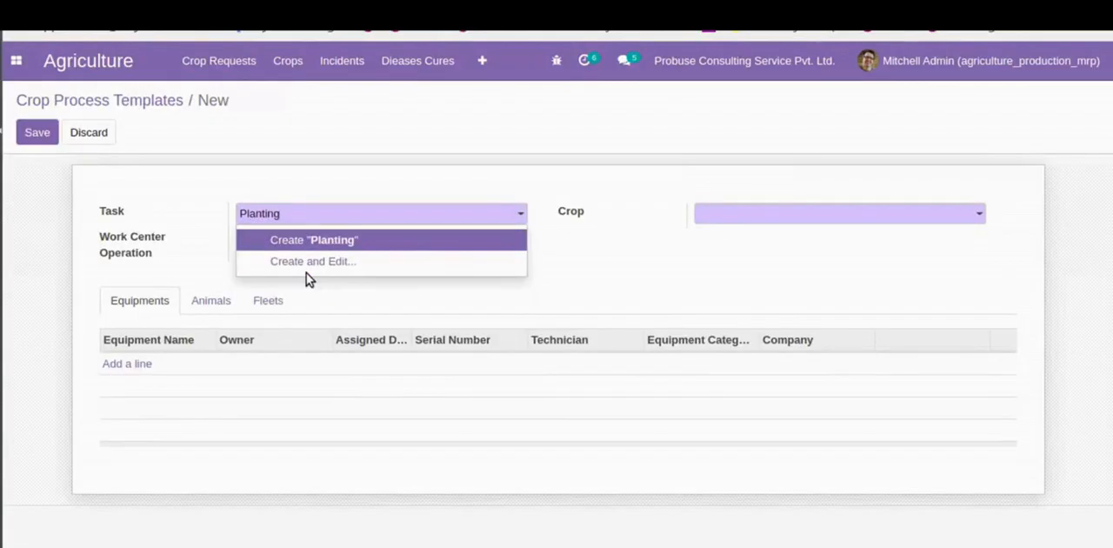
pyautogui.press('Tab')
# - Start creating a new work center operation named Planting for the template and assign it to the Circle Farms work center
pyautogui.press('Down')
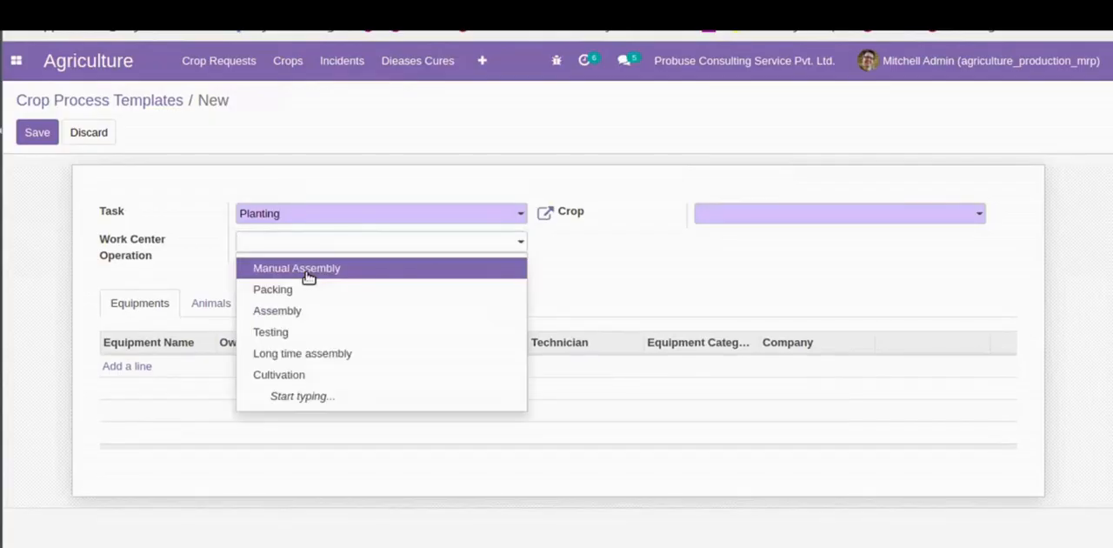
pyautogui.write('Plantin')
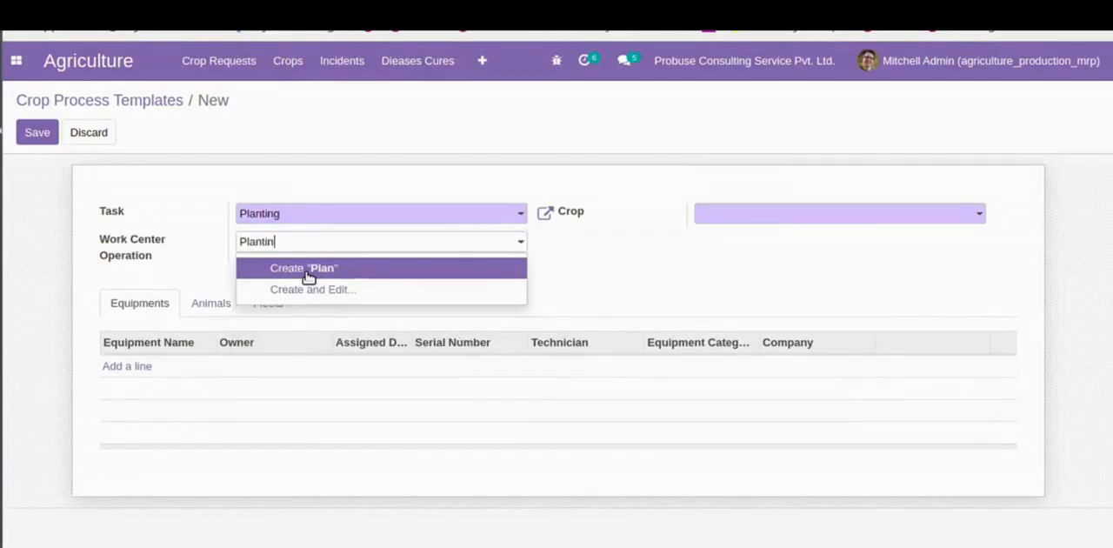
pyautogui.write('g')
pyautogui.click(309, 269)
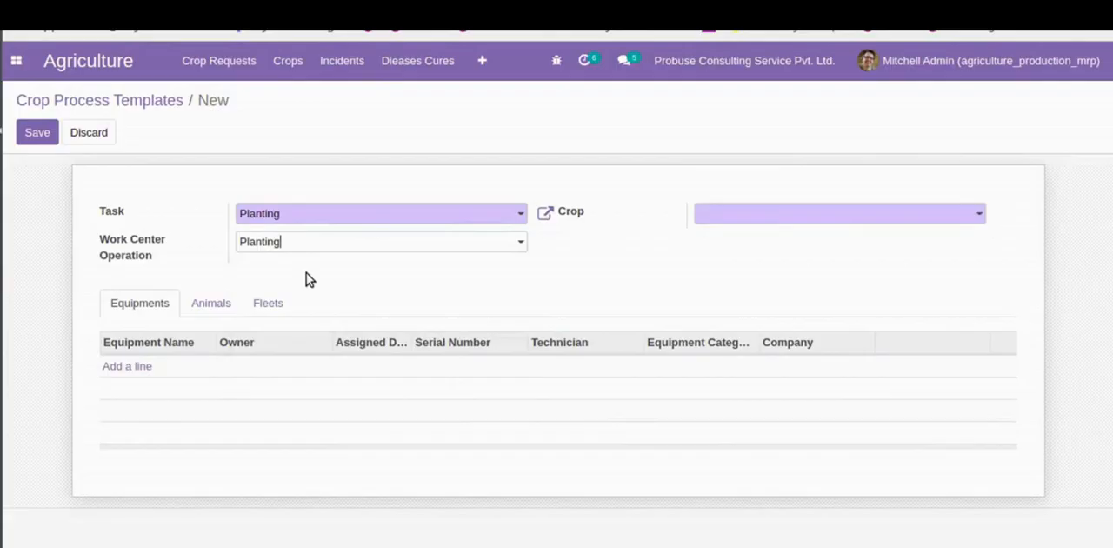
pyautogui.press('Tab')
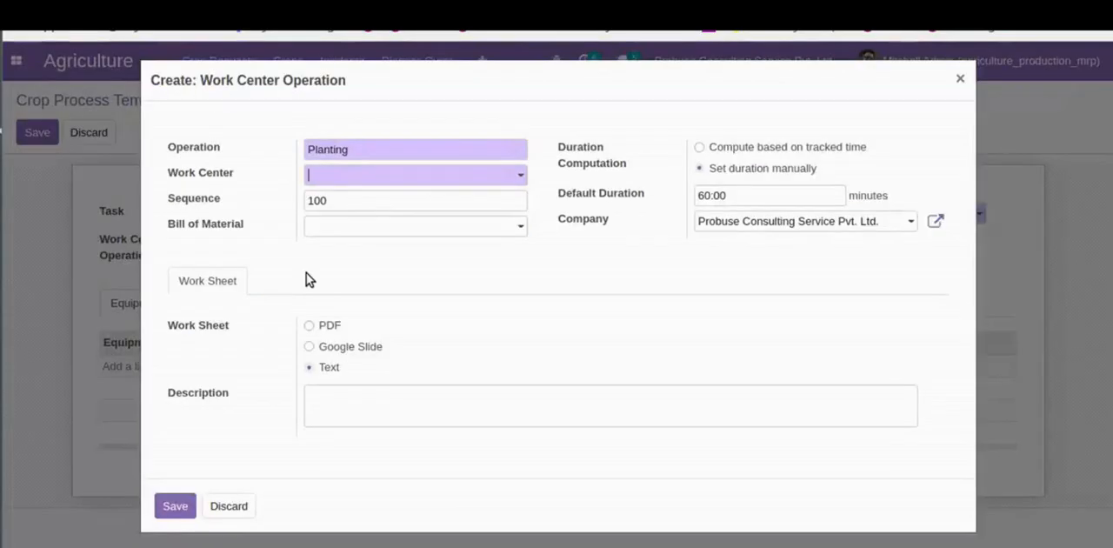
pyautogui.press('Down')
pyautogui.click(308, 270)
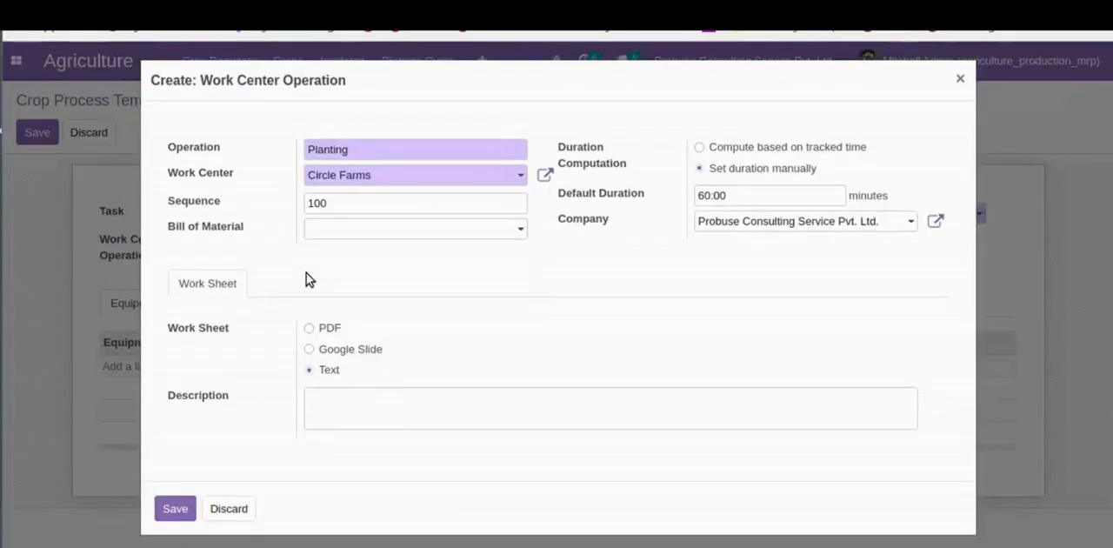
# - Try to link the Rye bill of material to the Planting operation
pyautogui.click(356, 230)
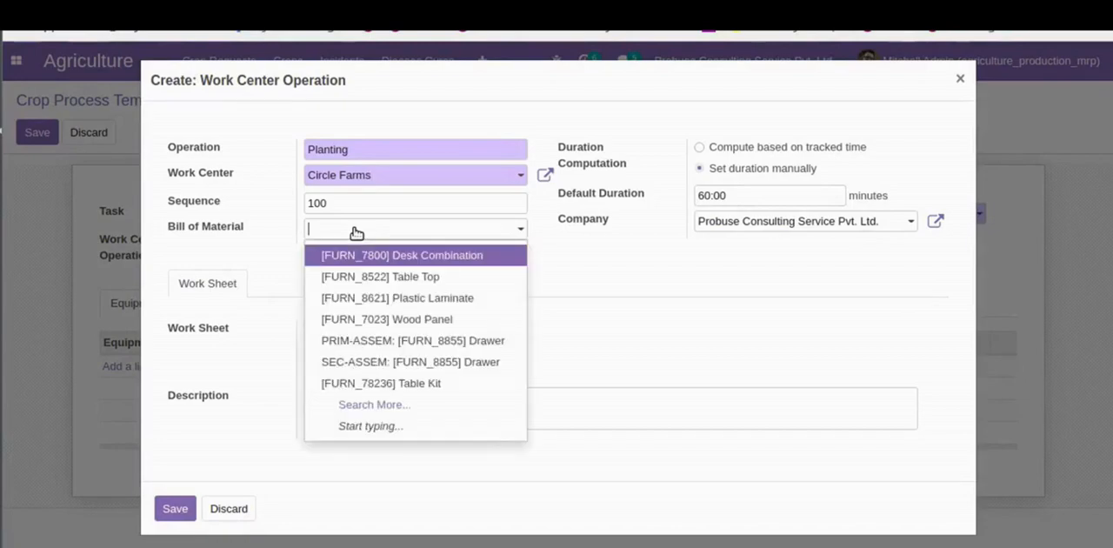
pyautogui.write('Rye')
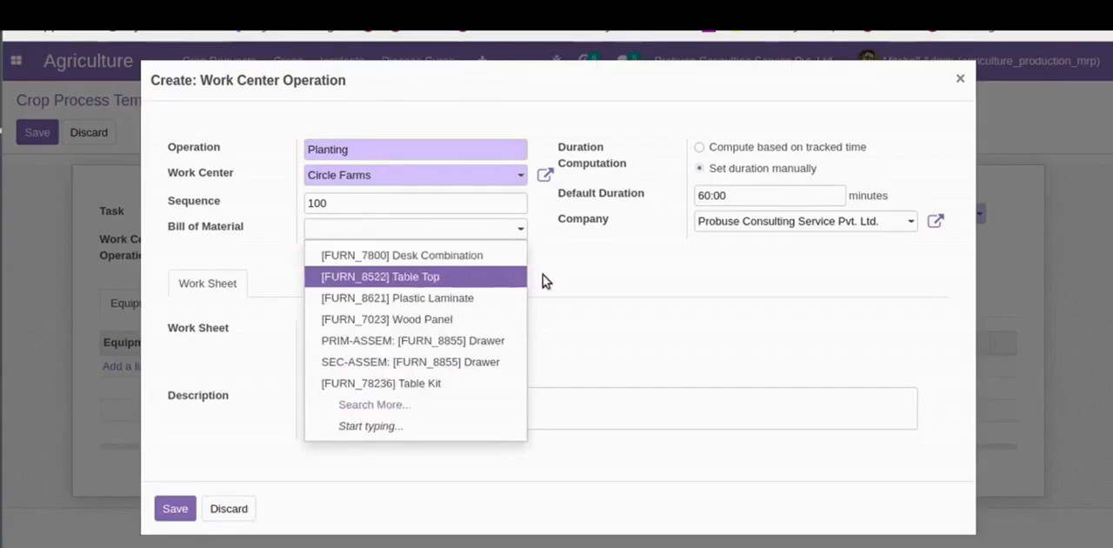
pyautogui.click(576, 271)
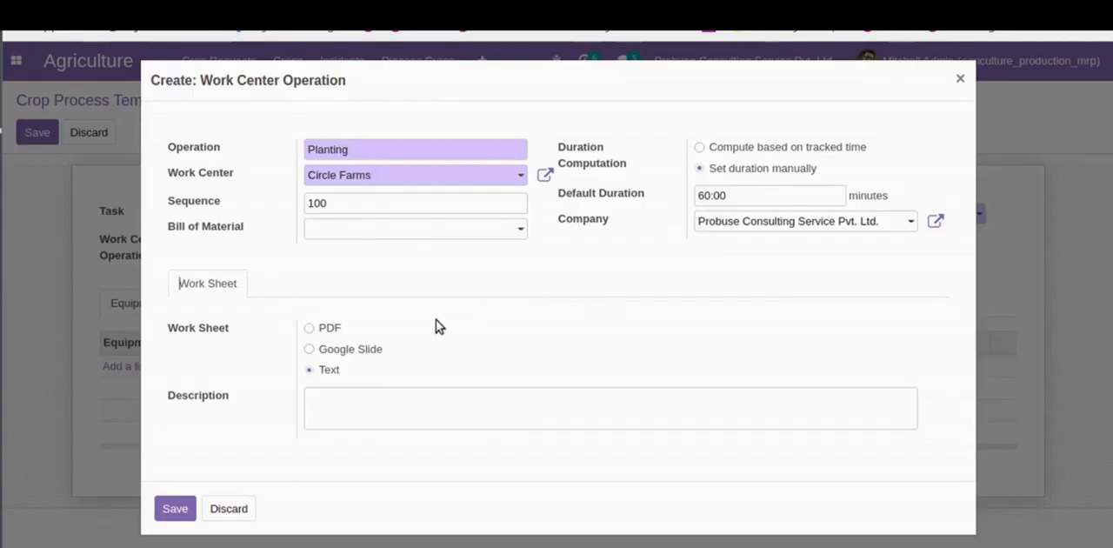
# - Save the Planting operation, set the template's crop to RYE, and save the process template
pyautogui.click(177, 509)
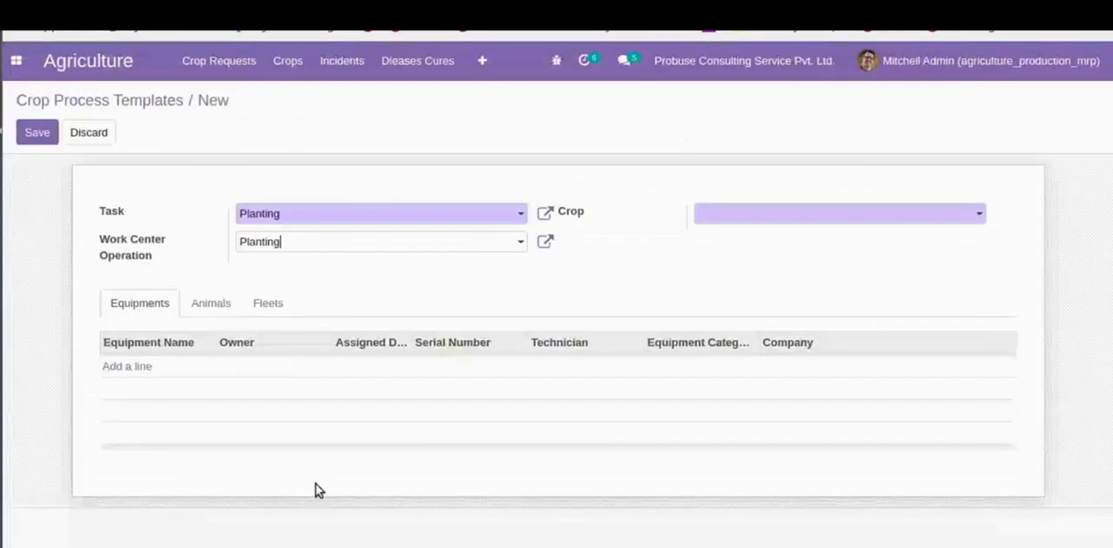
pyautogui.click(778, 217)
pyautogui.click(767, 239)
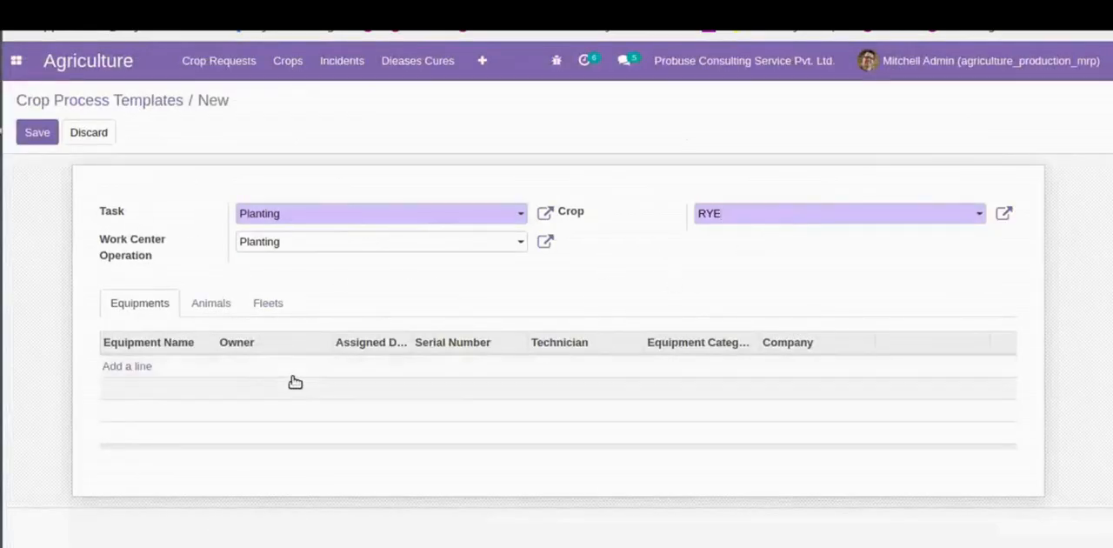
pyautogui.click(38, 132)
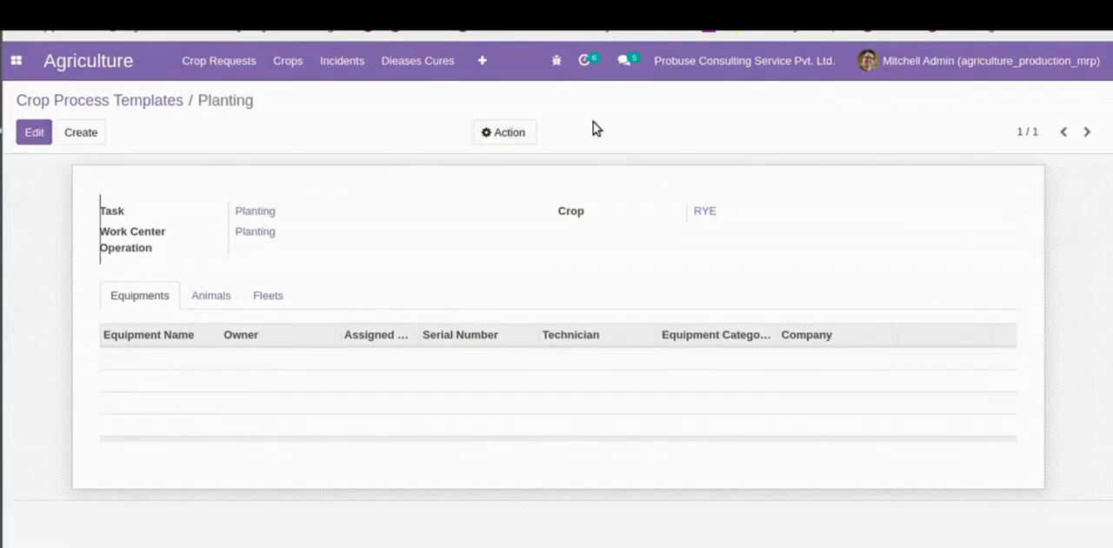
# - Duplicate the Planting process template and set the copy's task to a new task named Harvesting
pyautogui.click(517, 132)
pyautogui.click(515, 161)
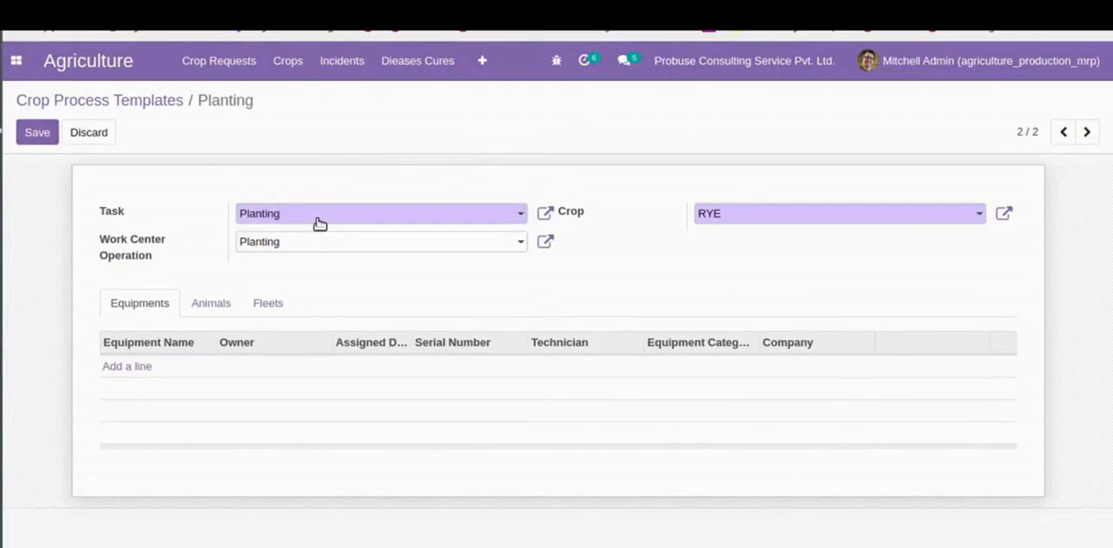
pyautogui.click(320, 225)
pyautogui.write('Harves')
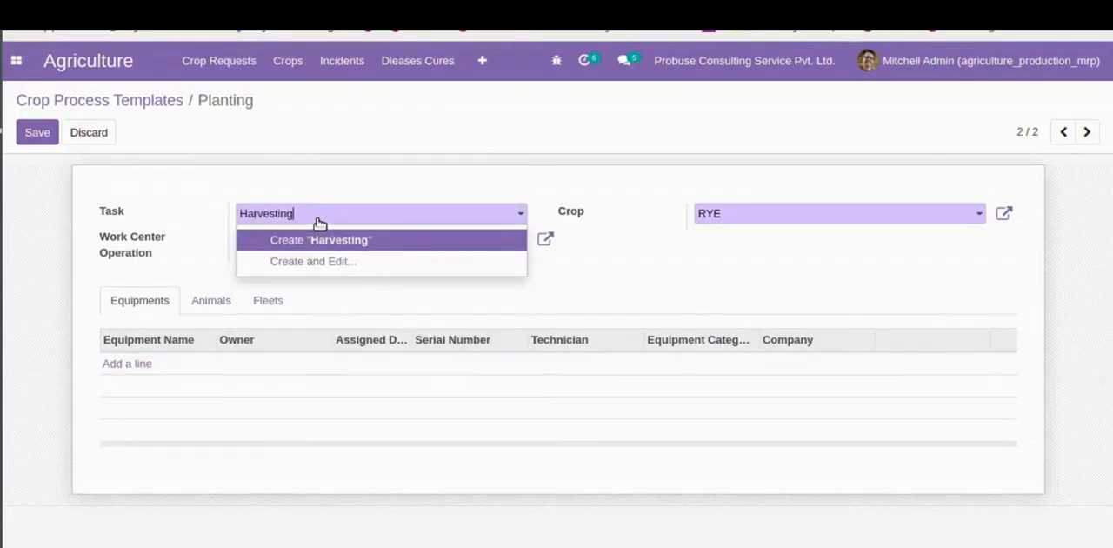
pyautogui.press('Tab')
# - Create a Harvesting work center operation at the Circle Farms work center for this template, and save both records
pyautogui.write('H')
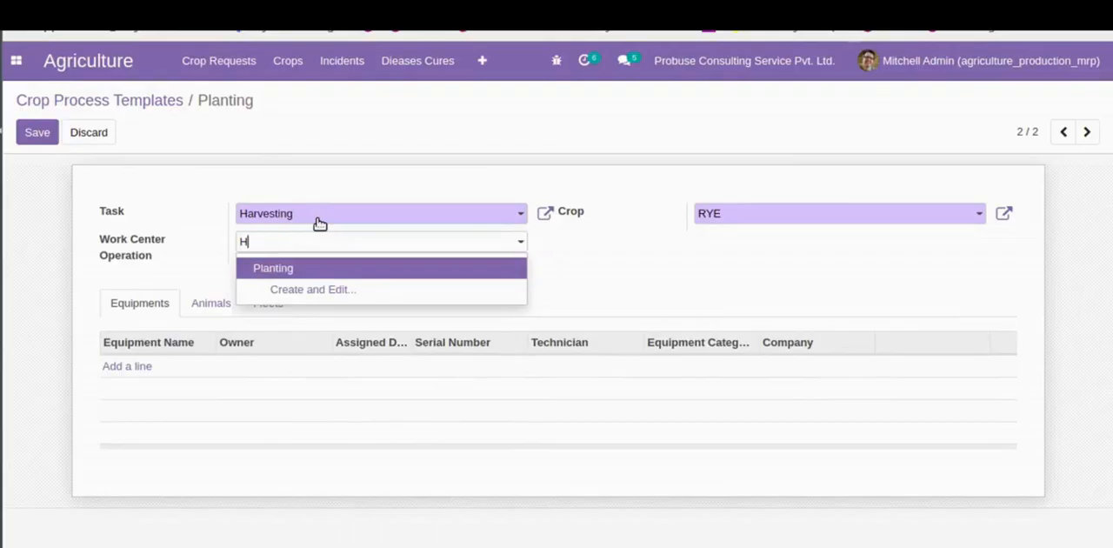
pyautogui.write('arvesting')
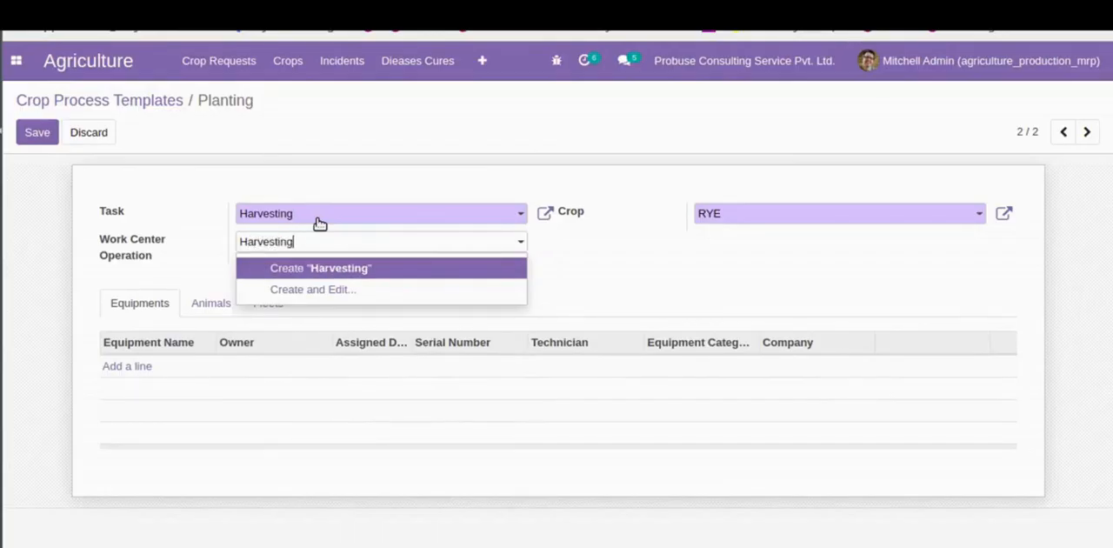
pyautogui.press('Tab')
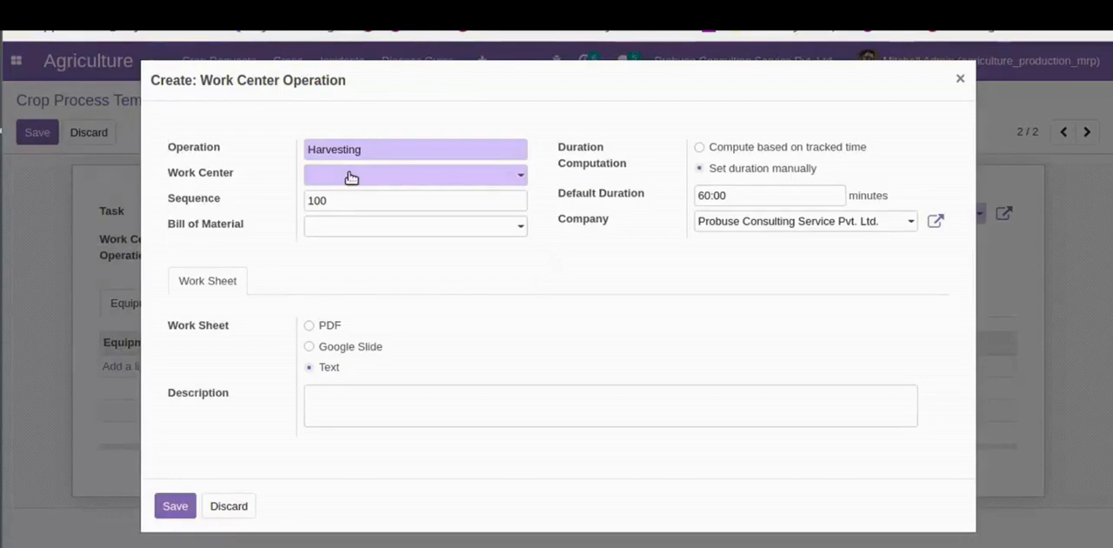
pyautogui.click(351, 178)
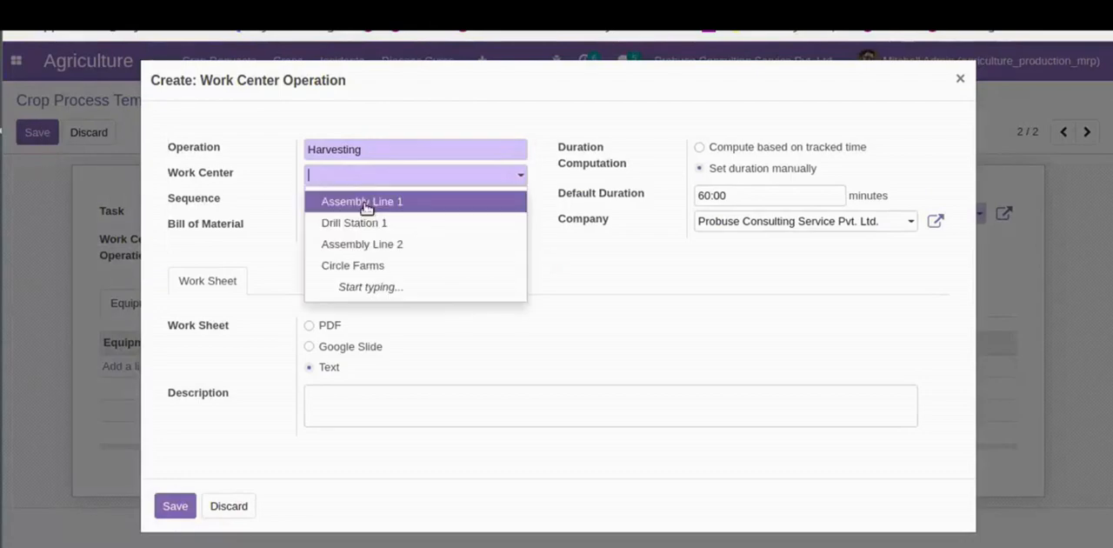
pyautogui.click(368, 246)
pyautogui.click(390, 179)
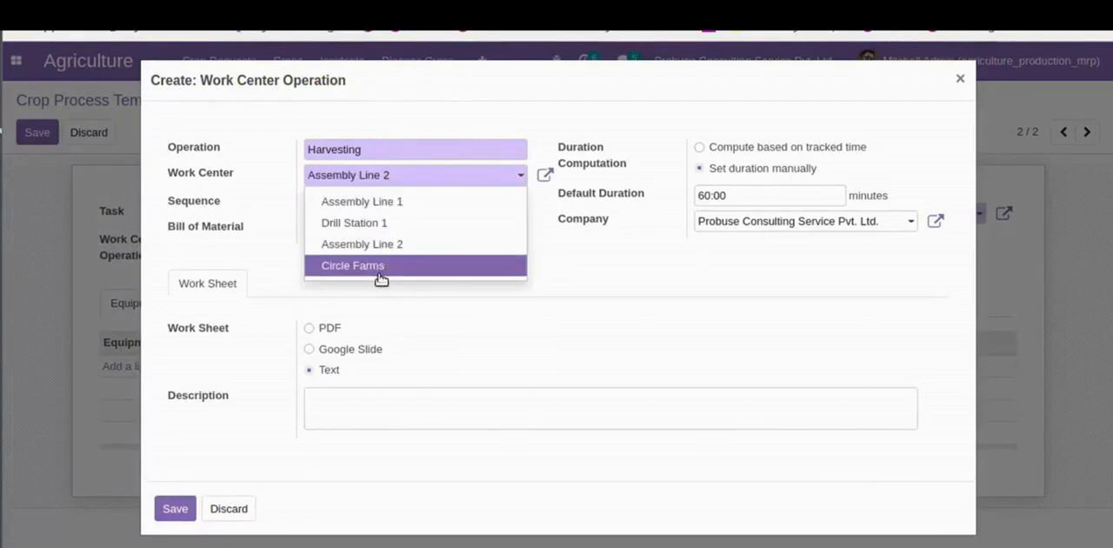
pyautogui.click(383, 265)
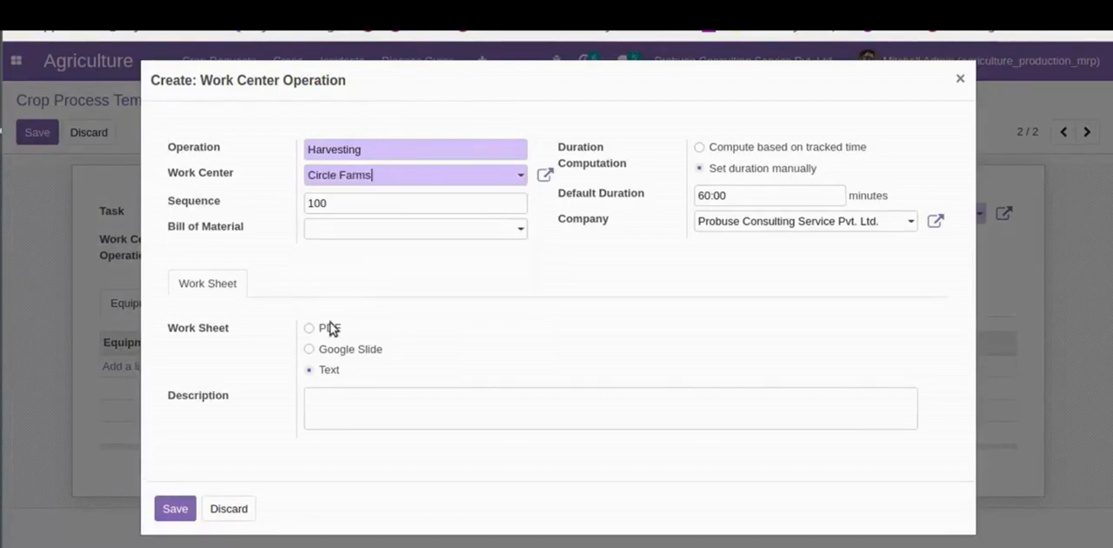
pyautogui.click(171, 507)
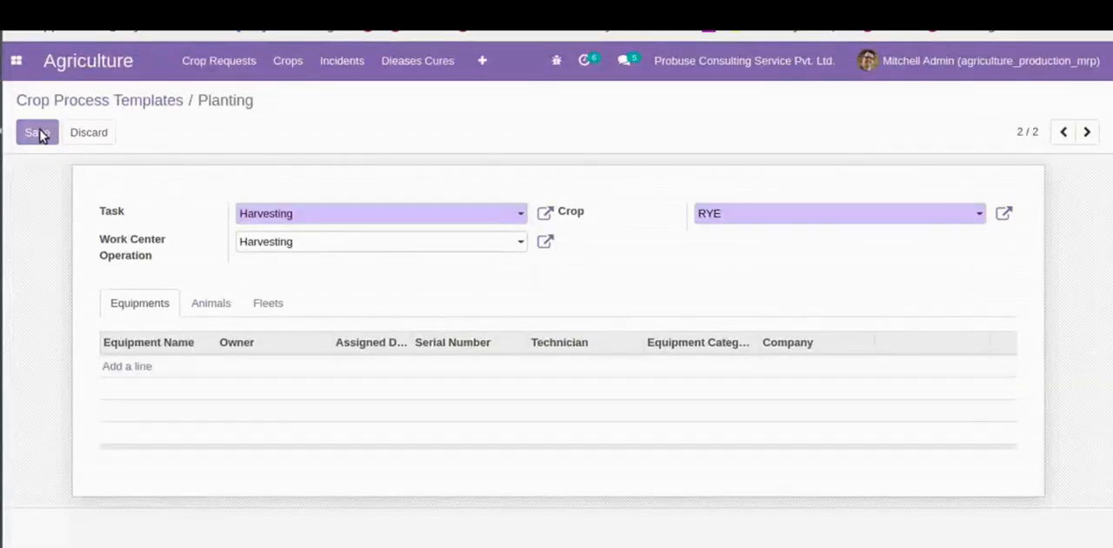
pyautogui.click(39, 133)
# - Duplicate the Harvesting process template and set the copy's task to a new task named Drying
pyautogui.click(515, 137)
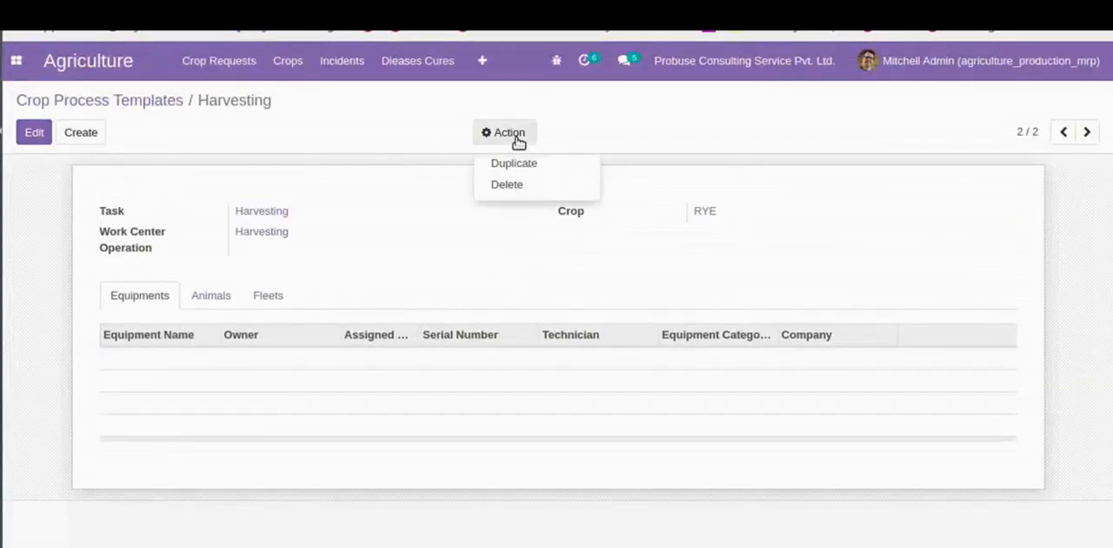
pyautogui.click(515, 167)
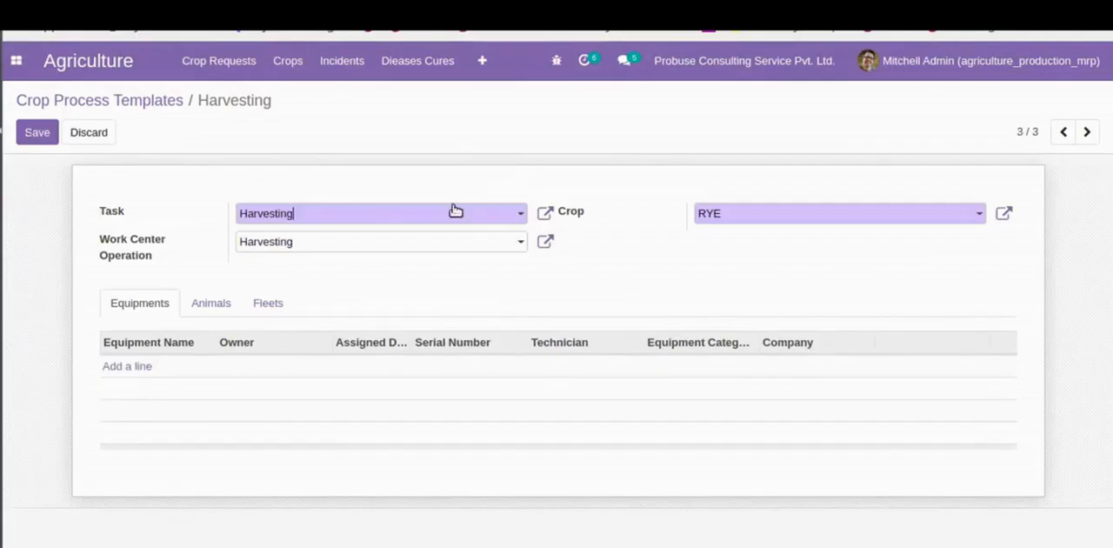
pyautogui.click(360, 217)
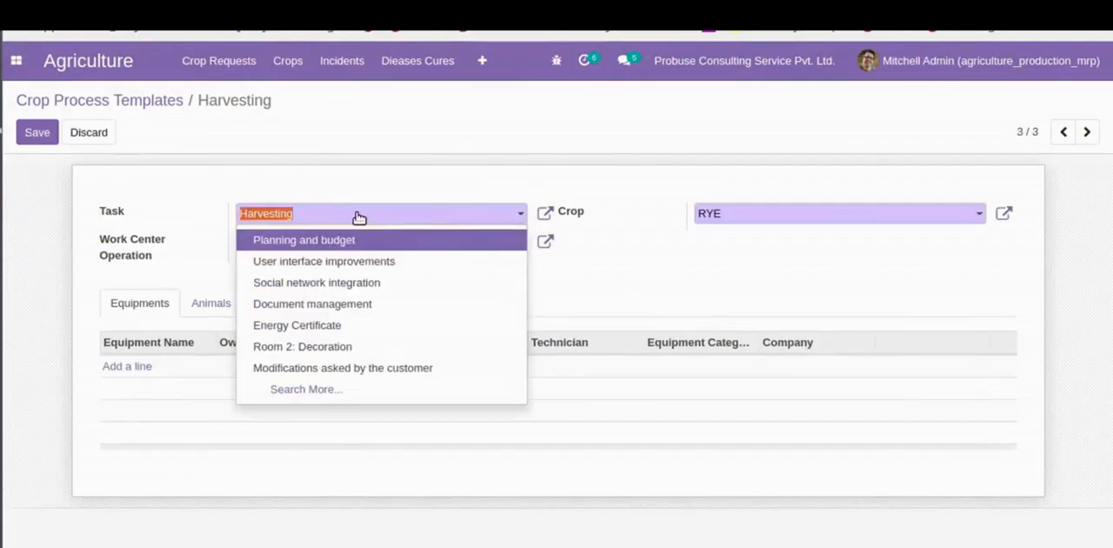
pyautogui.write('Drying')
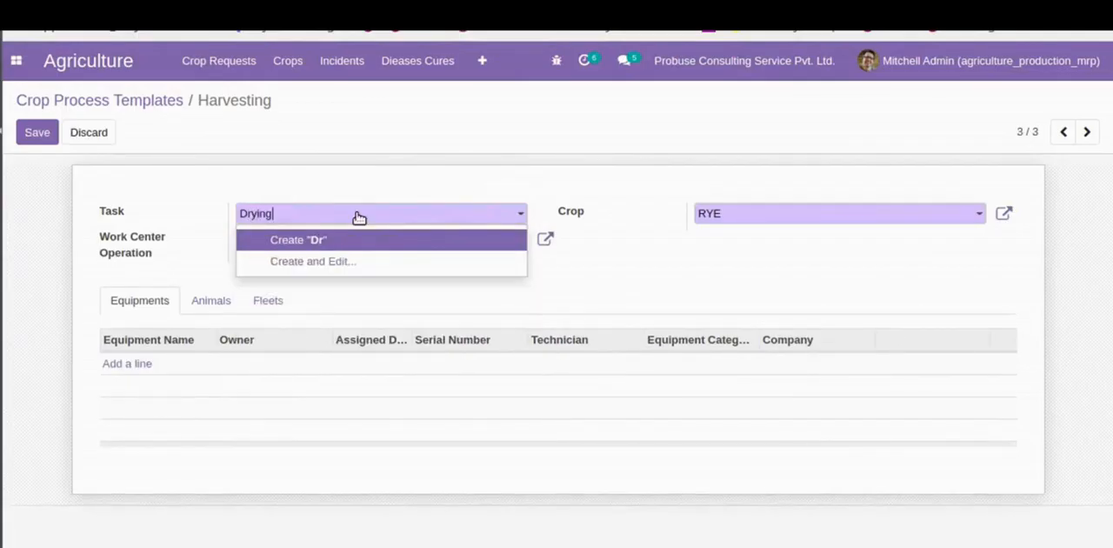
pyautogui.press('Return')
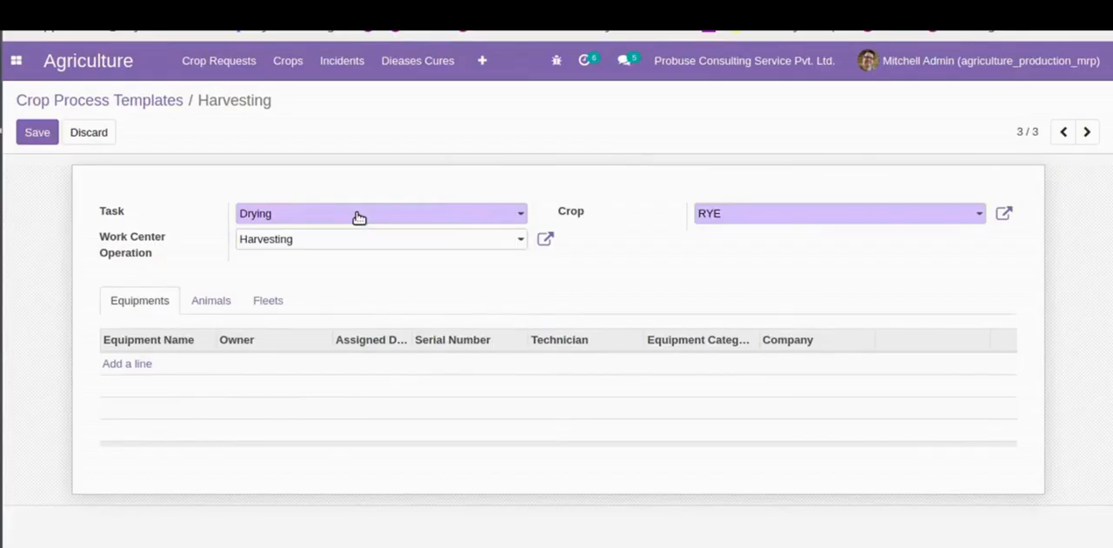
# - Create a Drying work center operation at the Circle Farms work center for the template, and save both records
pyautogui.press('Tab')
pyautogui.write('Dryi')
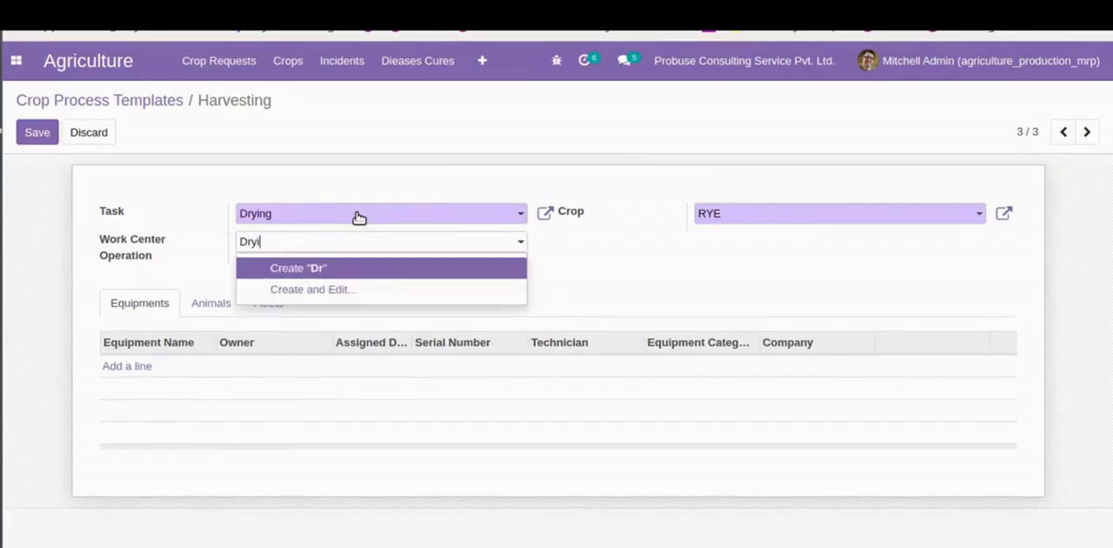
pyautogui.write('ng')
pyautogui.press('Return')
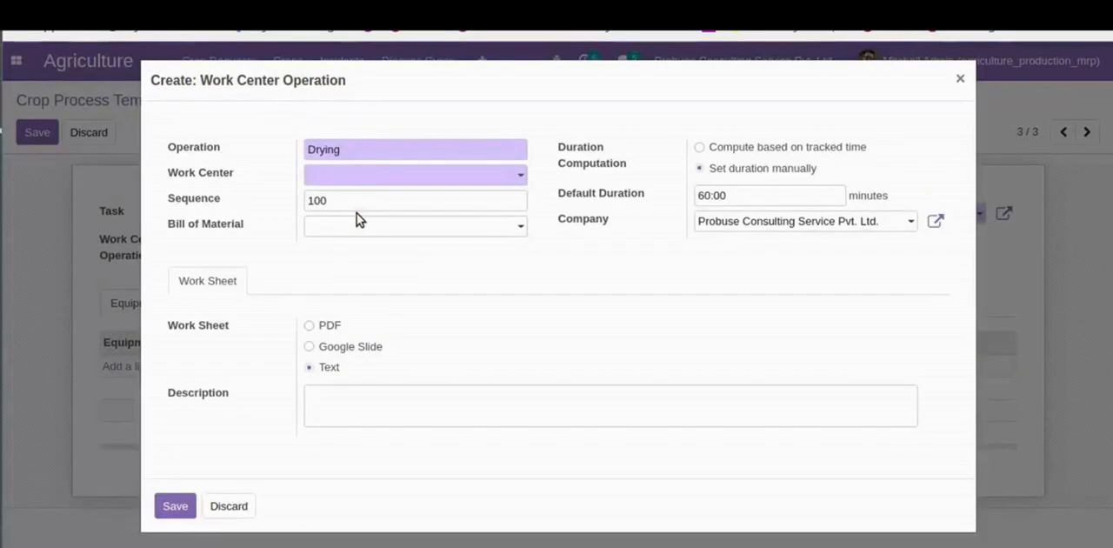
pyautogui.click(368, 177)
pyautogui.click(369, 262)
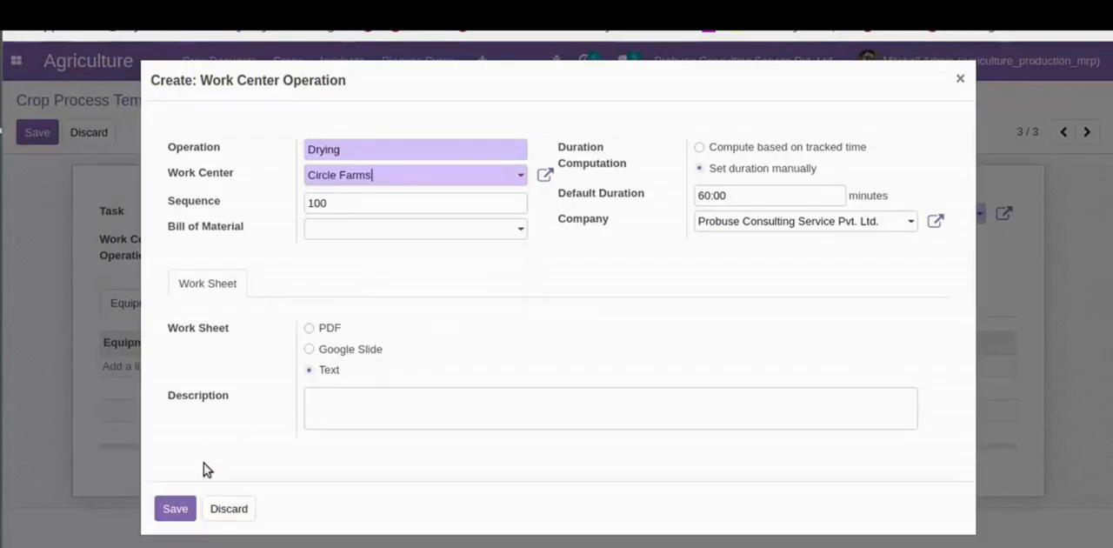
pyautogui.click(175, 508)
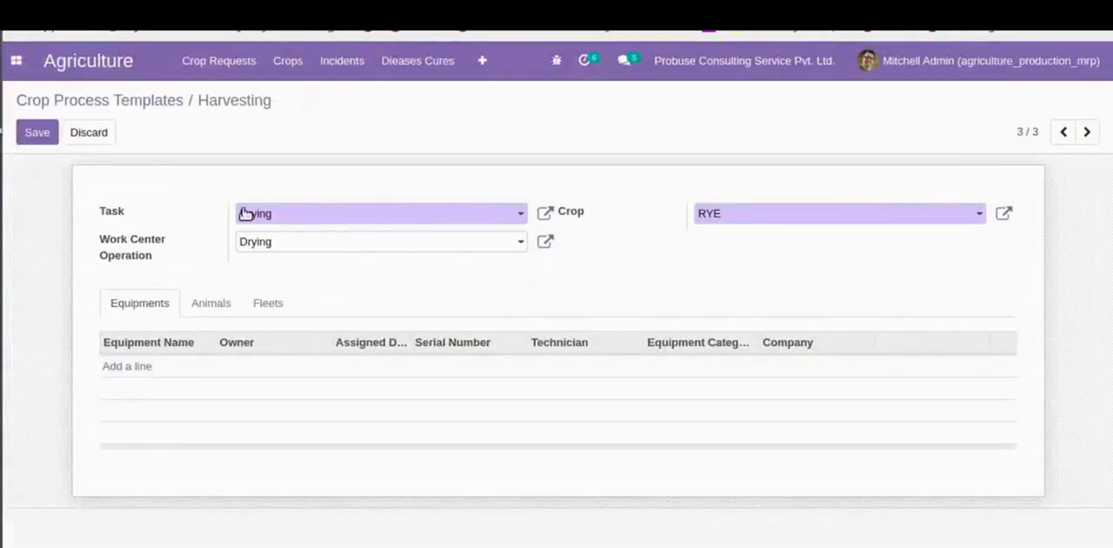
pyautogui.click(40, 135)
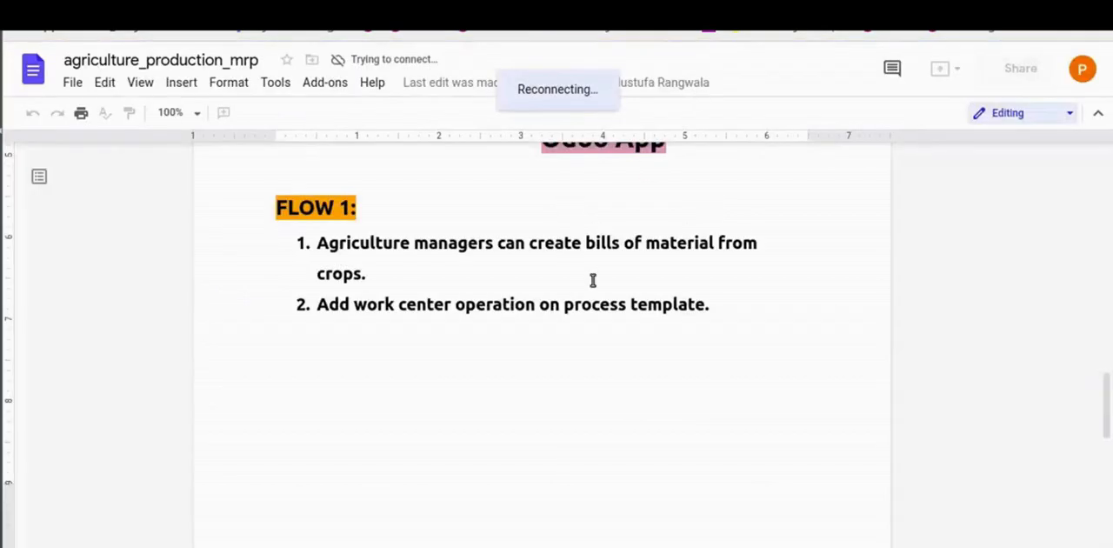
# - Read the Flow 2 item about creating a manufacturing order from crop requests in the agriculture_production_mrp document
pyautogui.scroll(-7, 594, 280)
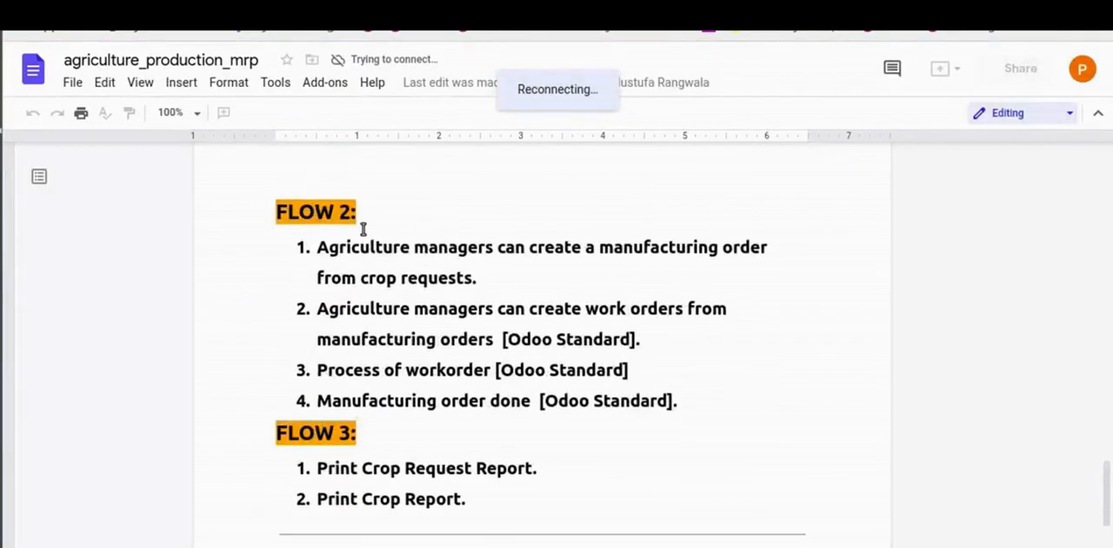
pyautogui.moveTo(318, 249); pyautogui.dragTo(690, 275)
pyautogui.click(661, 282)
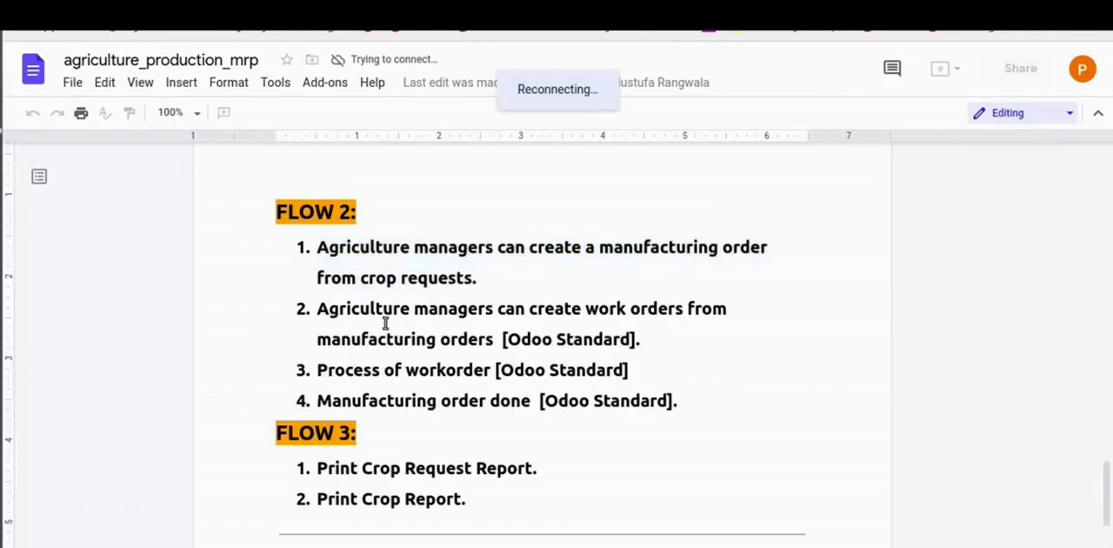
pyautogui.moveTo(314, 250); pyautogui.dragTo(792, 269)
pyautogui.click(792, 269)
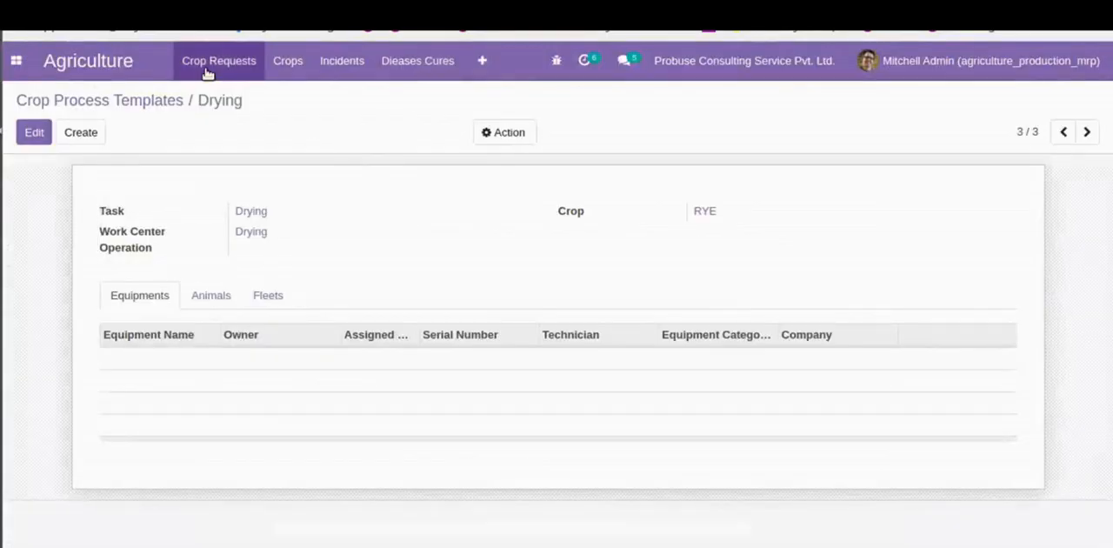
# - Switch to Odoo and start a new crop request for the RYE crop, named Rye Cropping
pyautogui.click(210, 70)
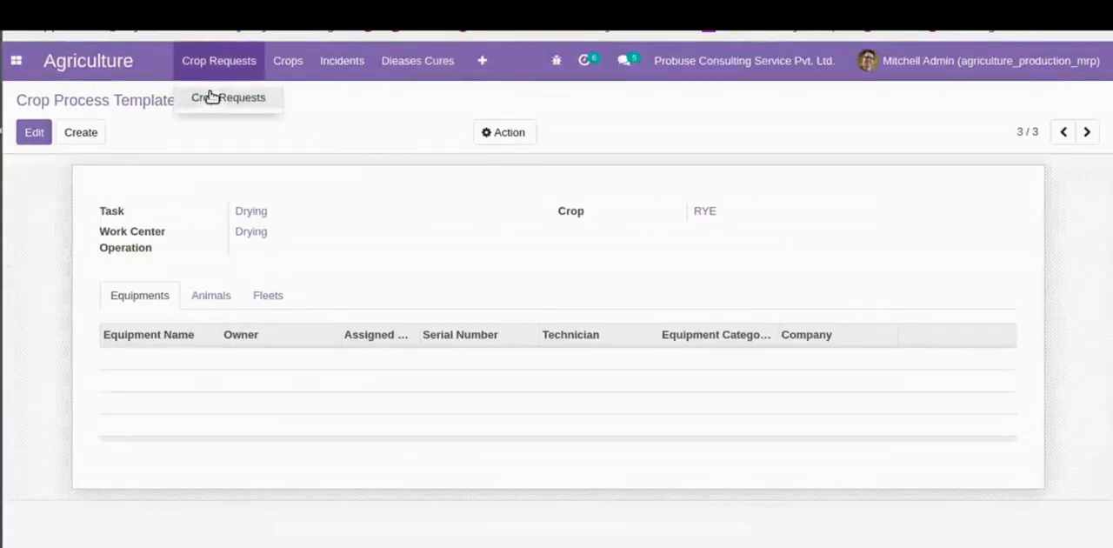
pyautogui.click(210, 98)
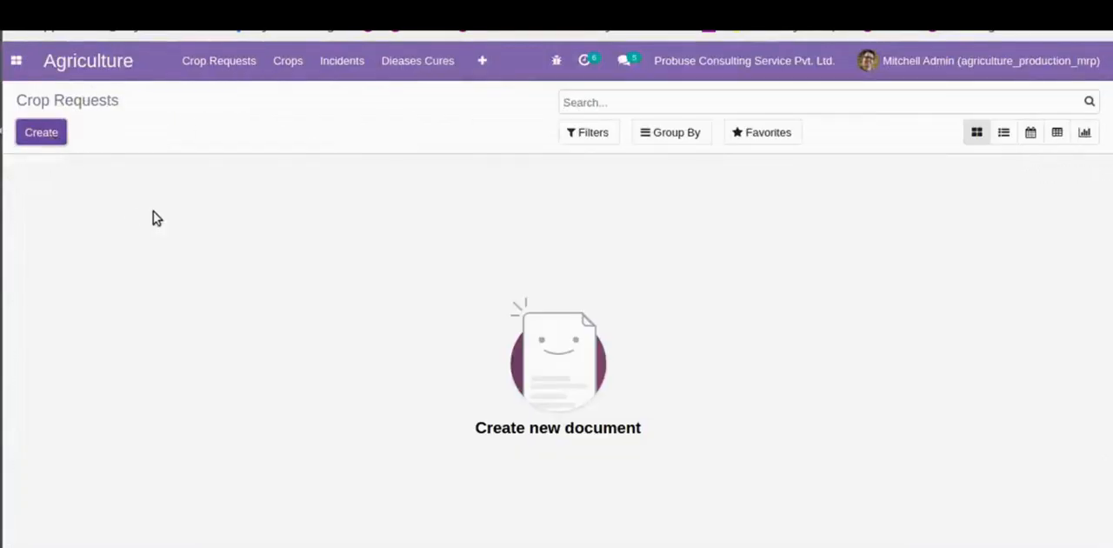
pyautogui.click(266, 294)
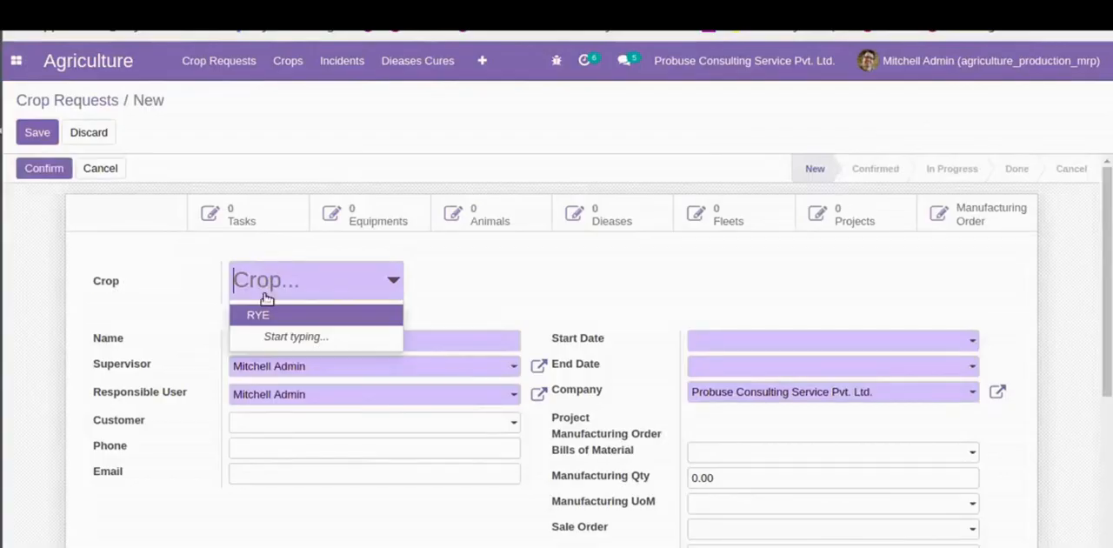
pyautogui.click(263, 312)
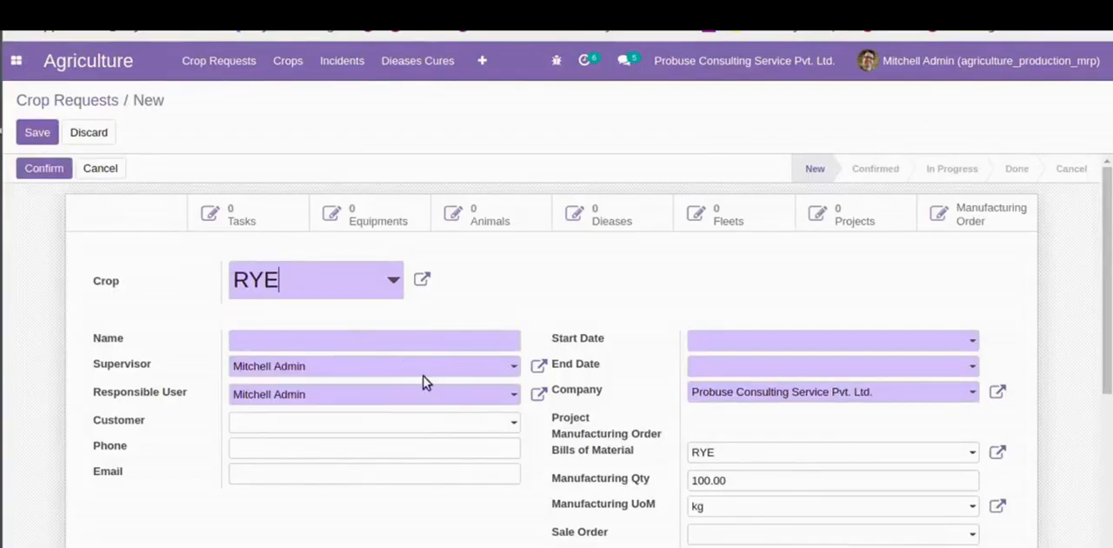
pyautogui.click(385, 347)
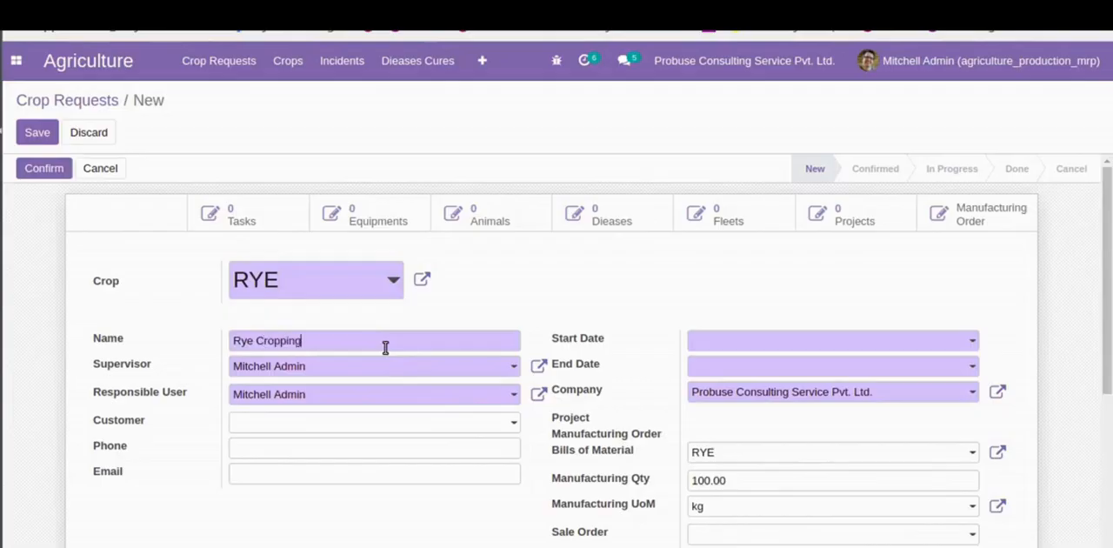
pyautogui.press('Tab')
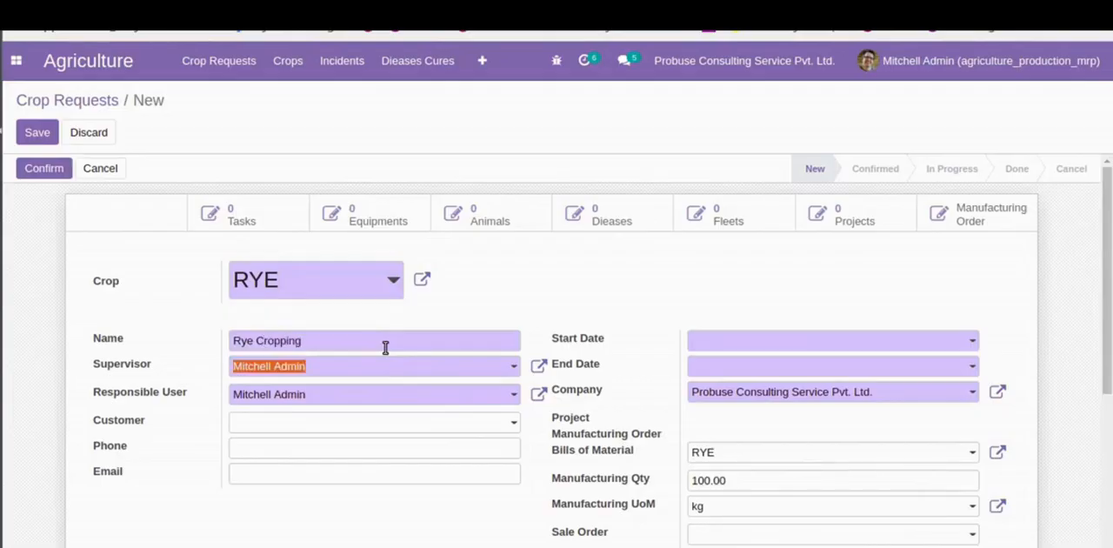
# - Set the crop request's start date to 08/02/2021 and end date to 09/04/2021, and save and confirm the request
pyautogui.click(756, 342)
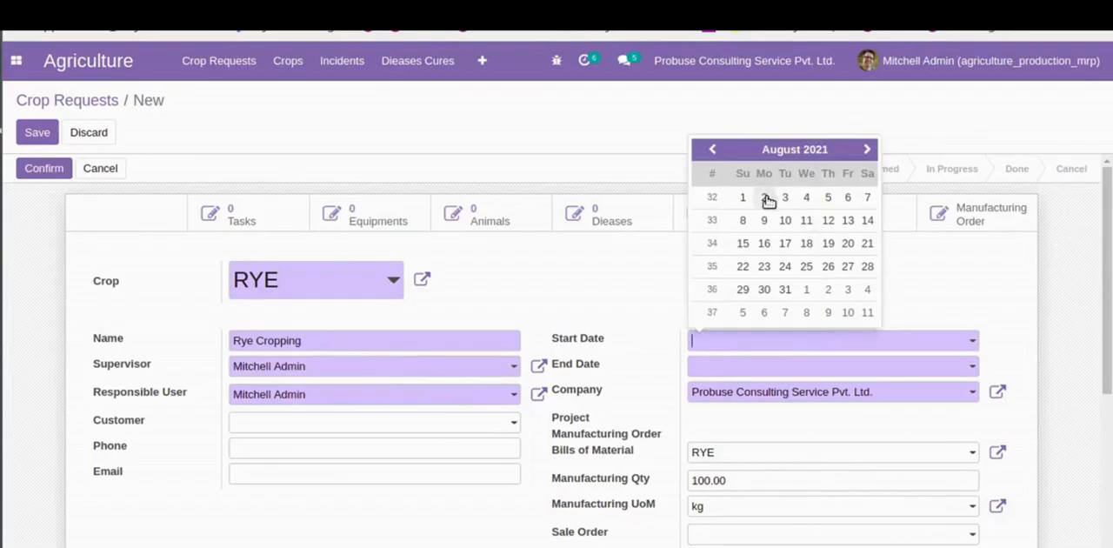
pyautogui.click(766, 199)
pyautogui.click(785, 371)
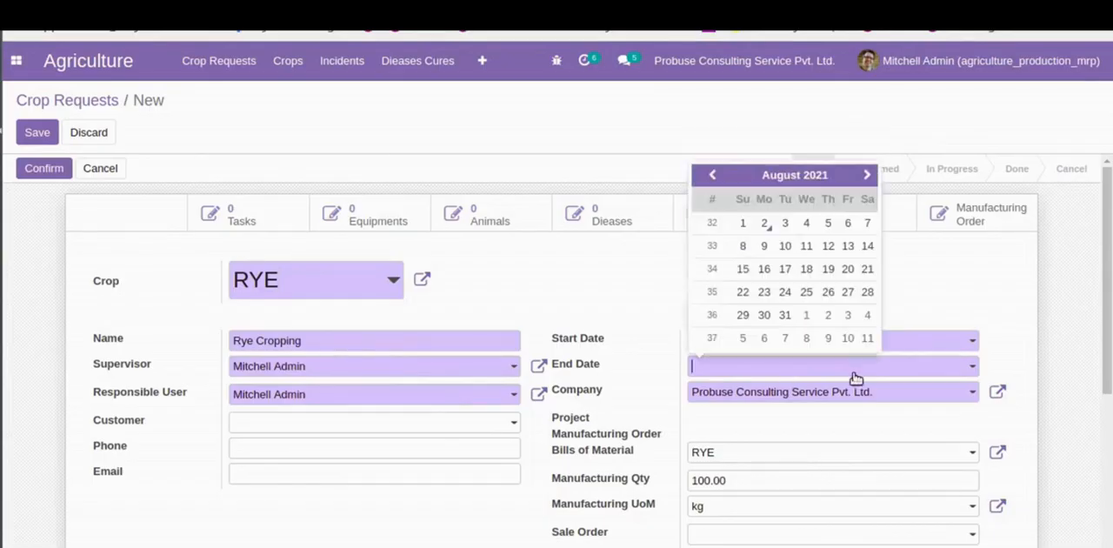
pyautogui.click(867, 316)
pyautogui.scroll(-2, 650, 453)
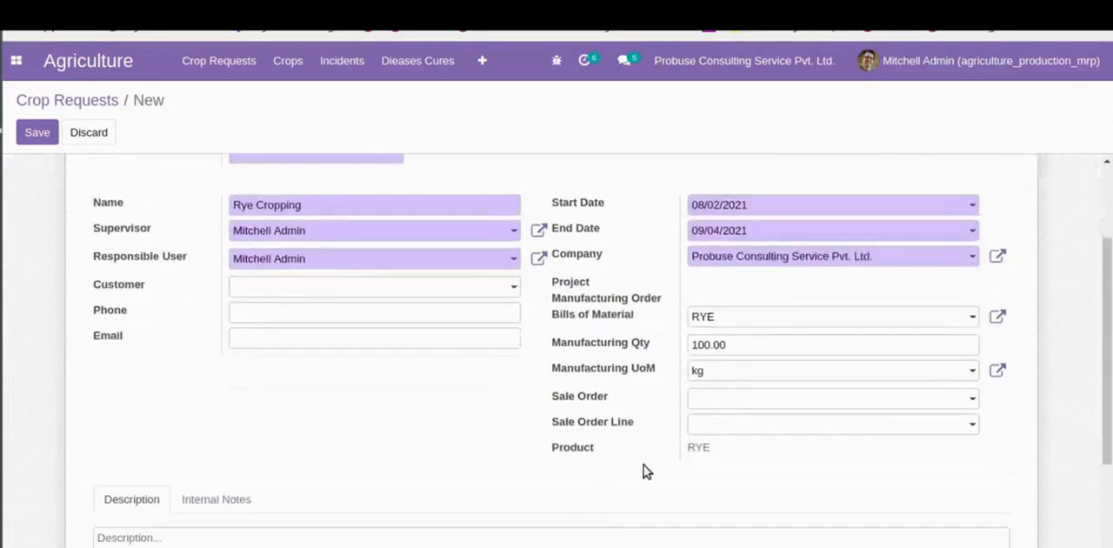
pyautogui.scroll(2, 547, 393)
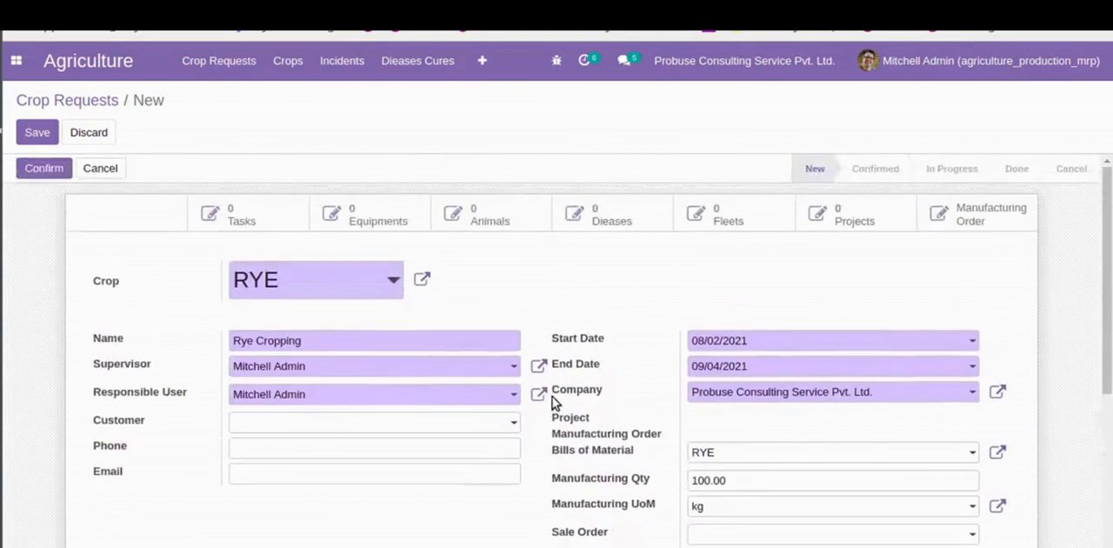
pyautogui.click(39, 135)
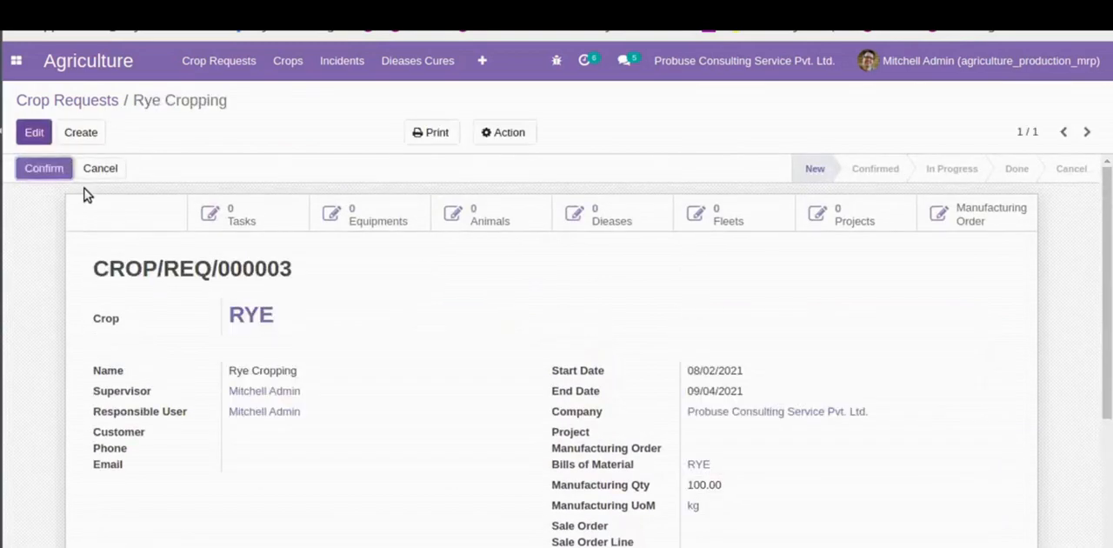
pyautogui.click(45, 171)
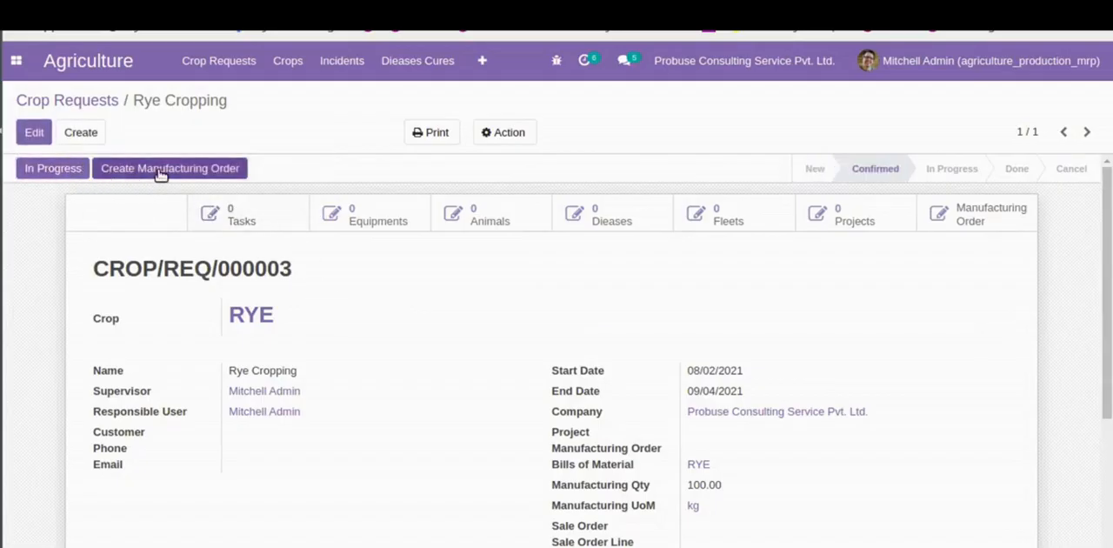
# - Create a manufacturing order from the Rye Cropping request, review its components and save it
pyautogui.click(160, 172)
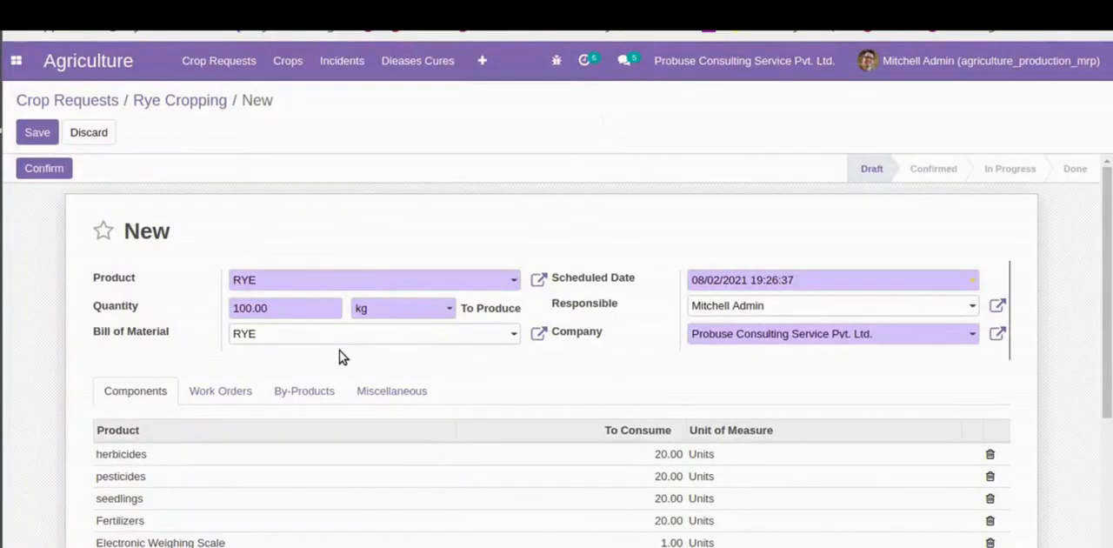
pyautogui.scroll(-2, 286, 456)
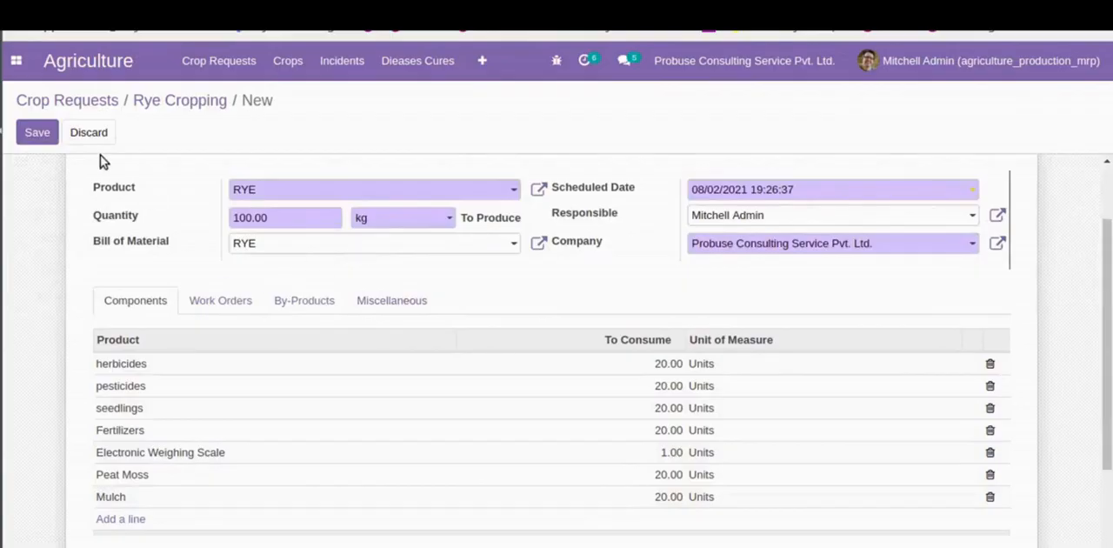
pyautogui.click(39, 133)
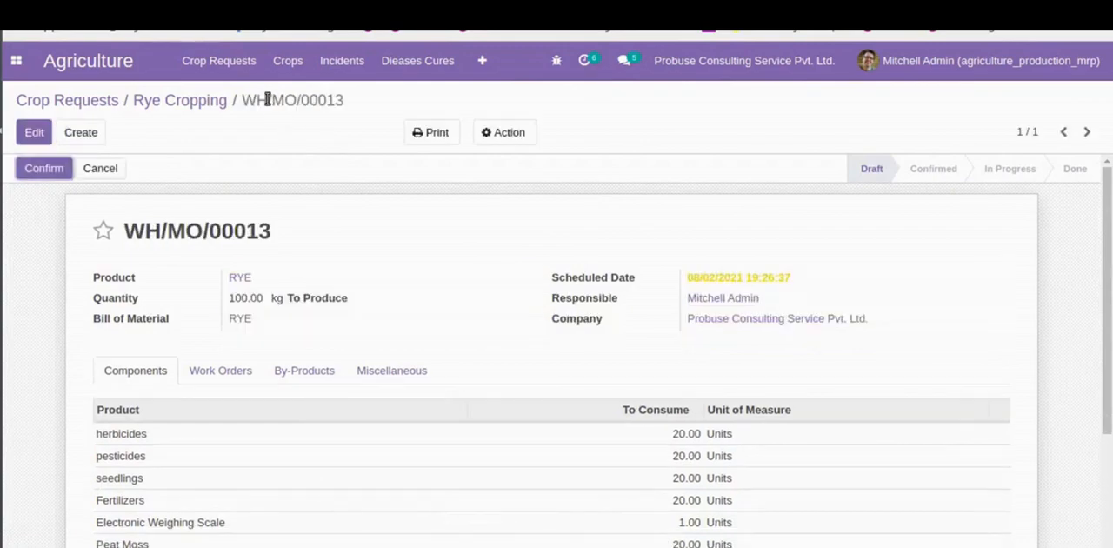
pyautogui.tripleClick(268, 100)
pyautogui.click(267, 100)
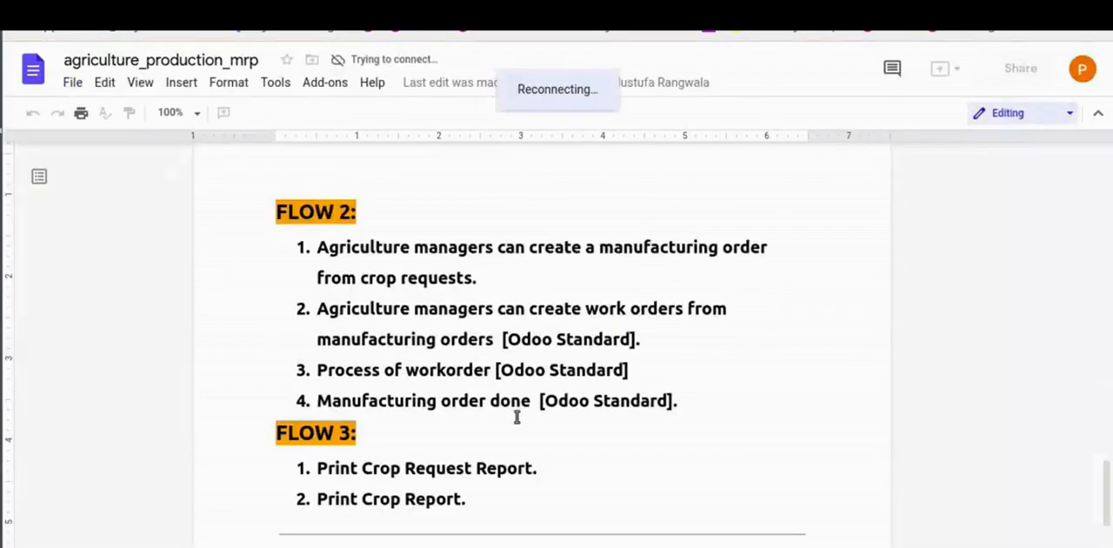
# - Read the Flow 2 item about creating work orders from manufacturing orders in the agriculture_production_mrp document
pyautogui.tripleClick(329, 309)
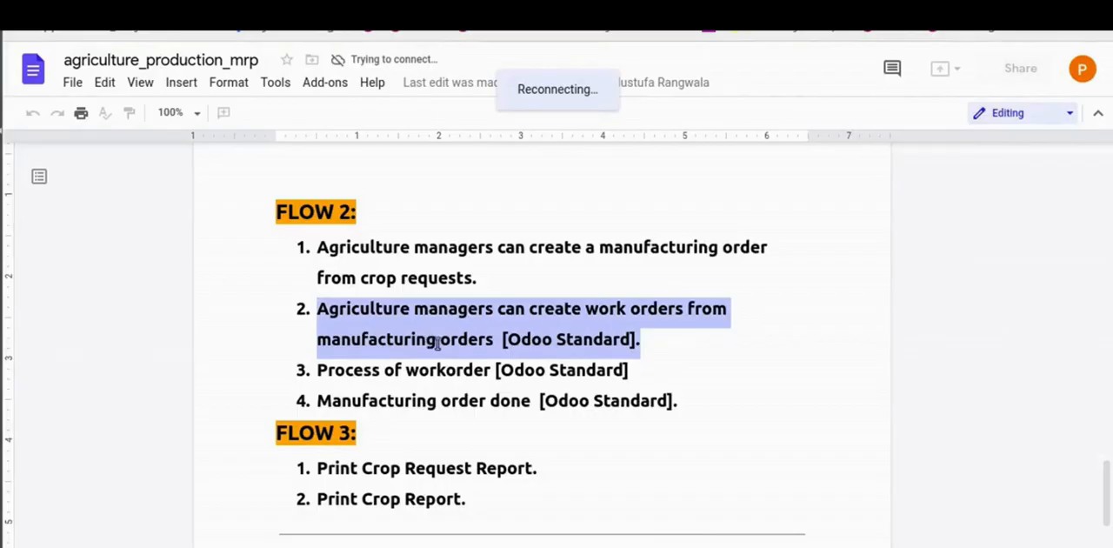
pyautogui.click(672, 333)
pyautogui.moveTo(343, 315); pyautogui.dragTo(700, 333)
pyautogui.click(700, 333)
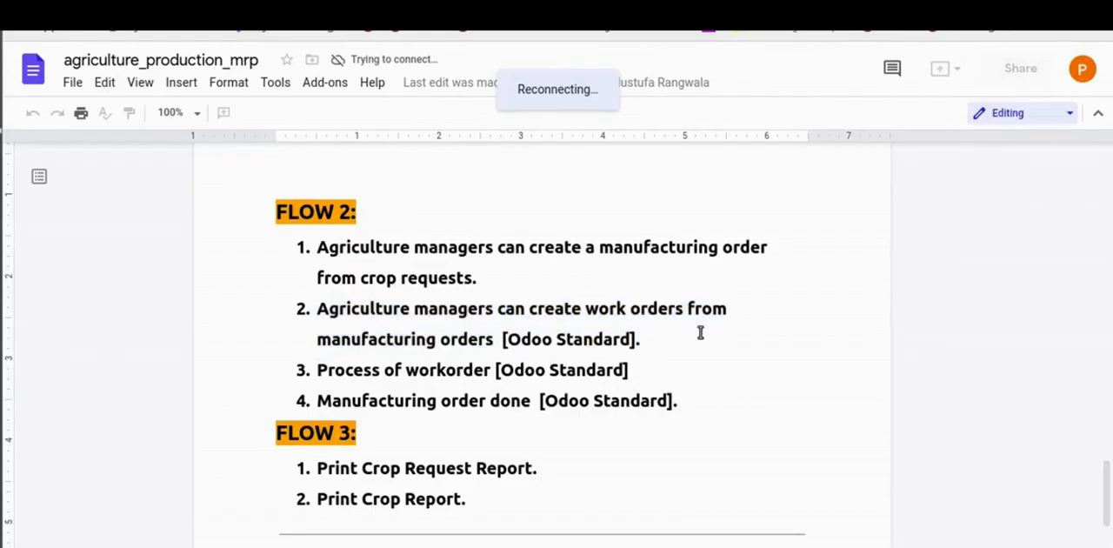
# - Switch to Odoo and add a Planting work order at Circle Farms to the manufacturing order, scheduled to start 08/02/2021
pyautogui.click(419, 16)
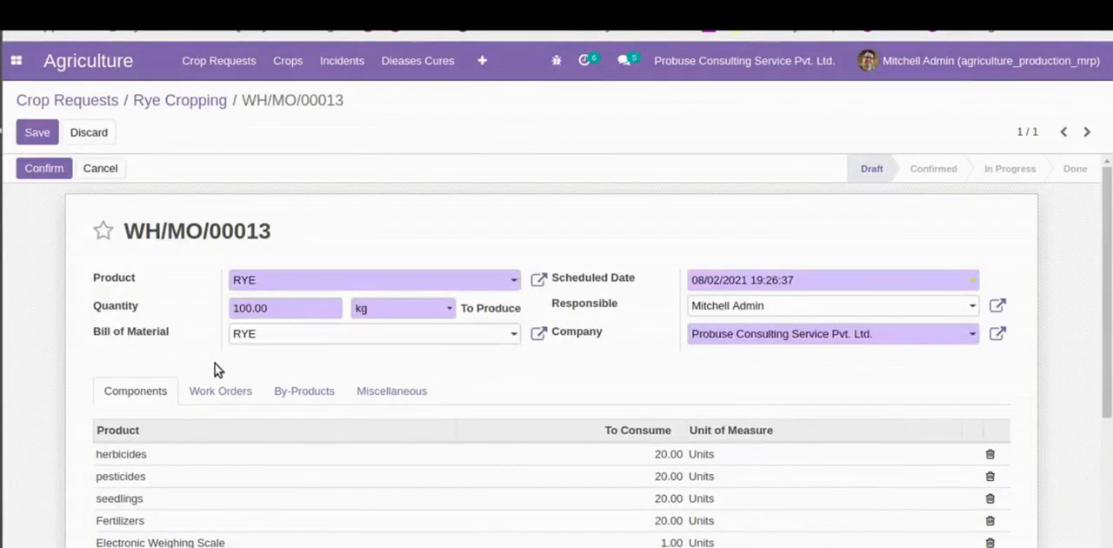
pyautogui.click(217, 391)
pyautogui.scroll(-2, 211, 395)
pyautogui.scroll(-1, 211, 394)
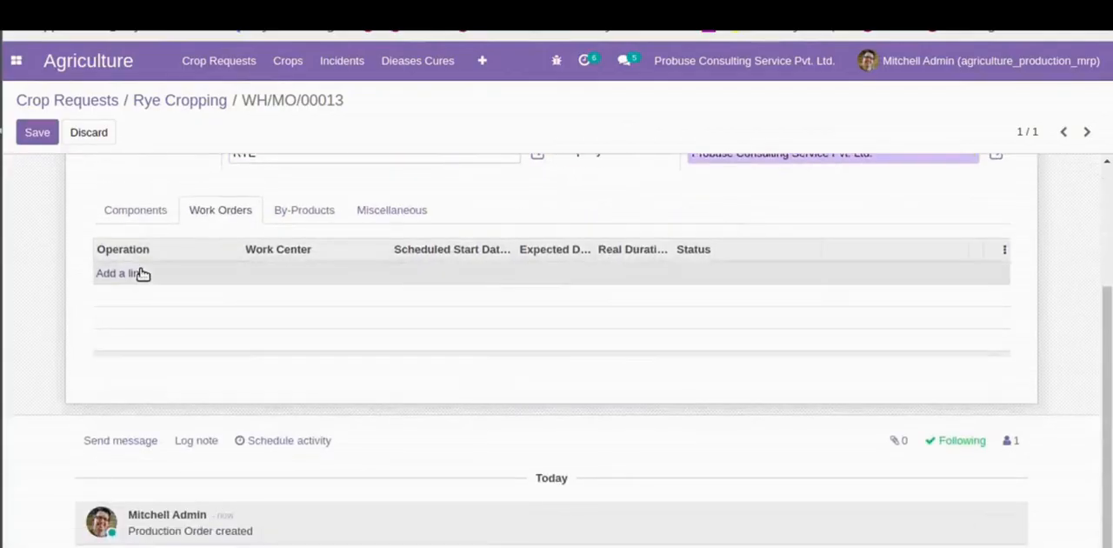
pyautogui.click(142, 274)
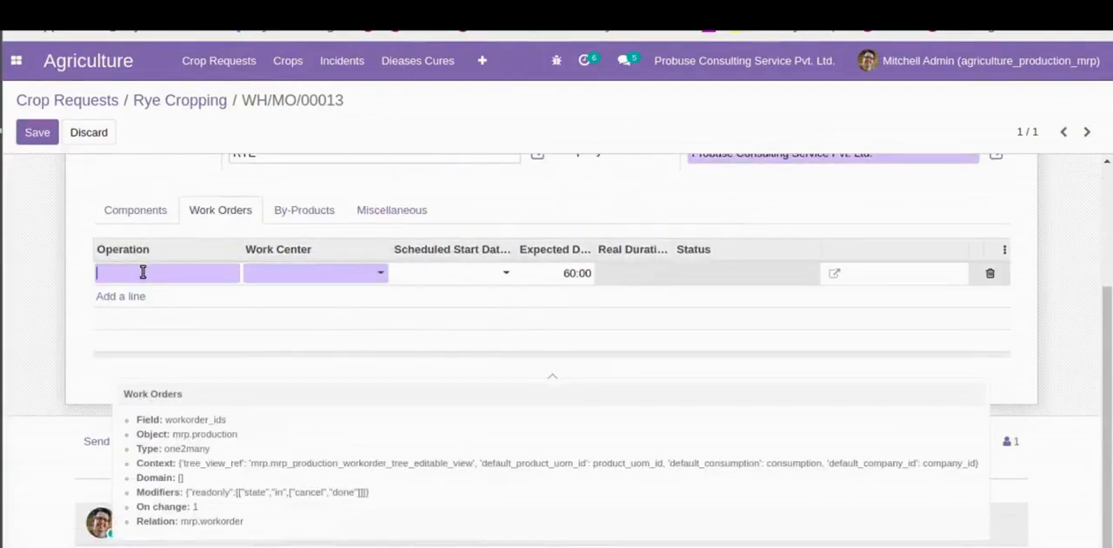
pyautogui.write('Planting')
pyautogui.press('Tab')
pyautogui.press('Down')
pyautogui.press('Down')
pyautogui.press('Down')
pyautogui.press('Escape')
pyautogui.click(443, 276)
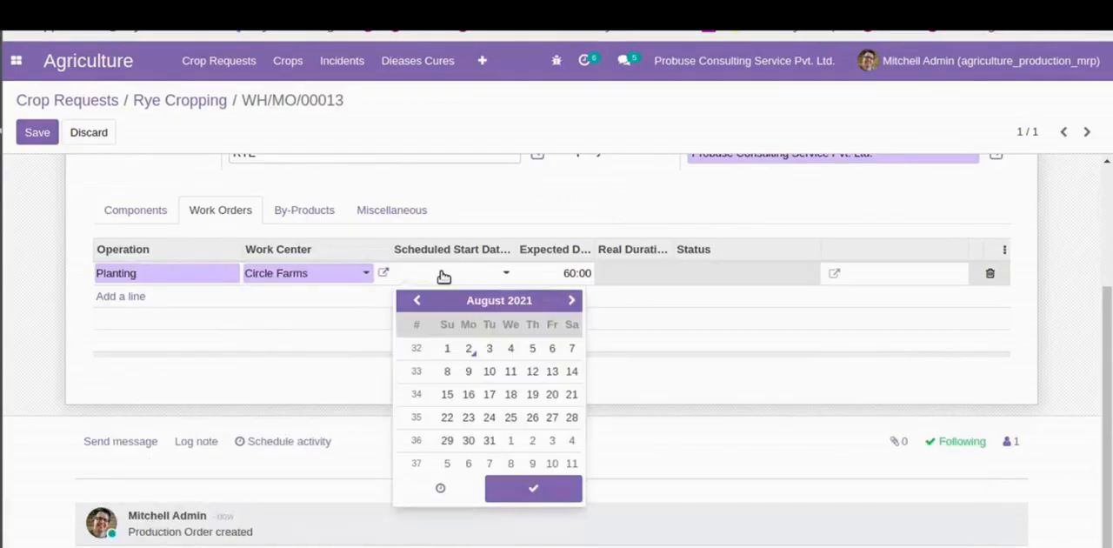
pyautogui.click(470, 349)
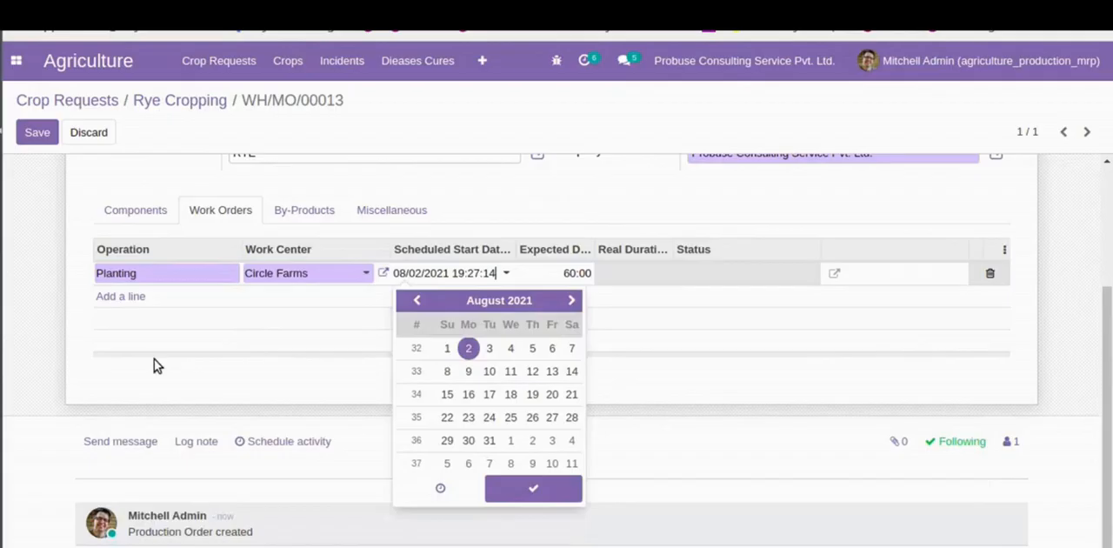
# - Add a Harvesting work order at the Circle Farms work center, scheduled to start 08/03/2021
pyautogui.click(107, 296)
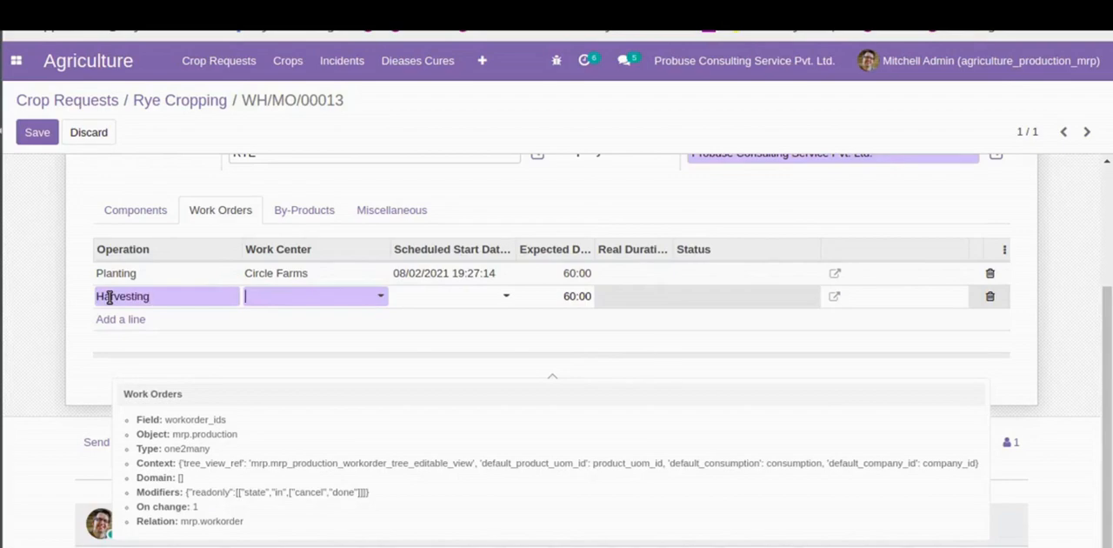
pyautogui.press('Down')
pyautogui.press('Down')
pyautogui.press('Down')
pyautogui.press('Down')
pyautogui.press('Return')
pyautogui.click(439, 297)
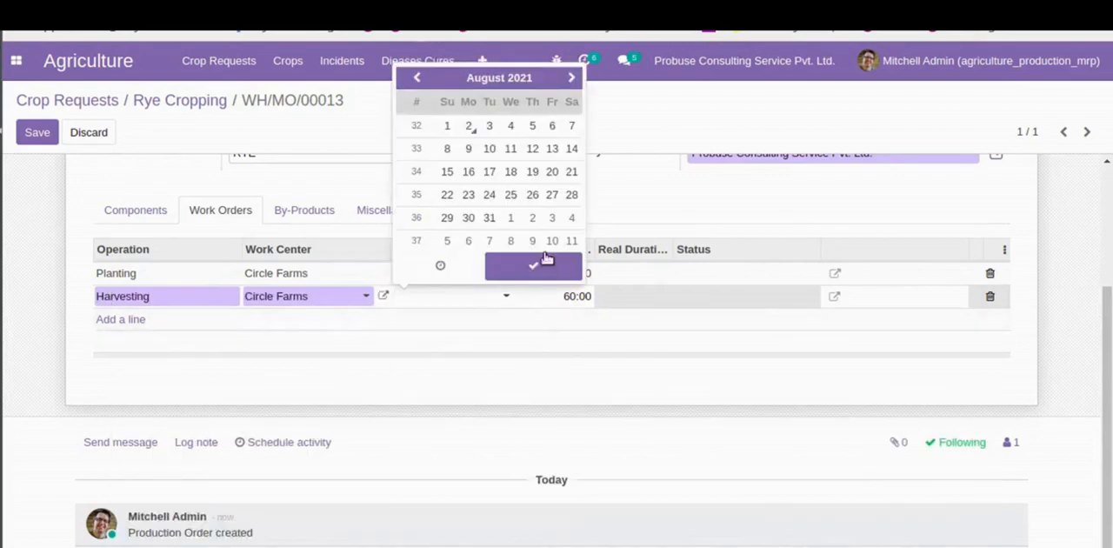
pyautogui.click(490, 126)
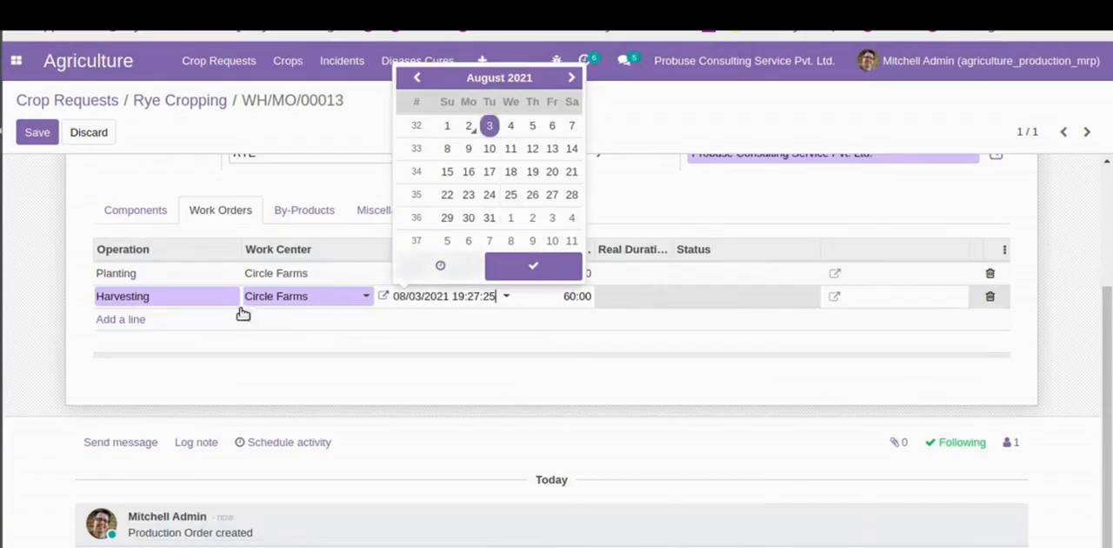
# - Add a Drying work order at the Circle Farms work center, scheduled to start 08/02/2021
pyautogui.click(117, 320)
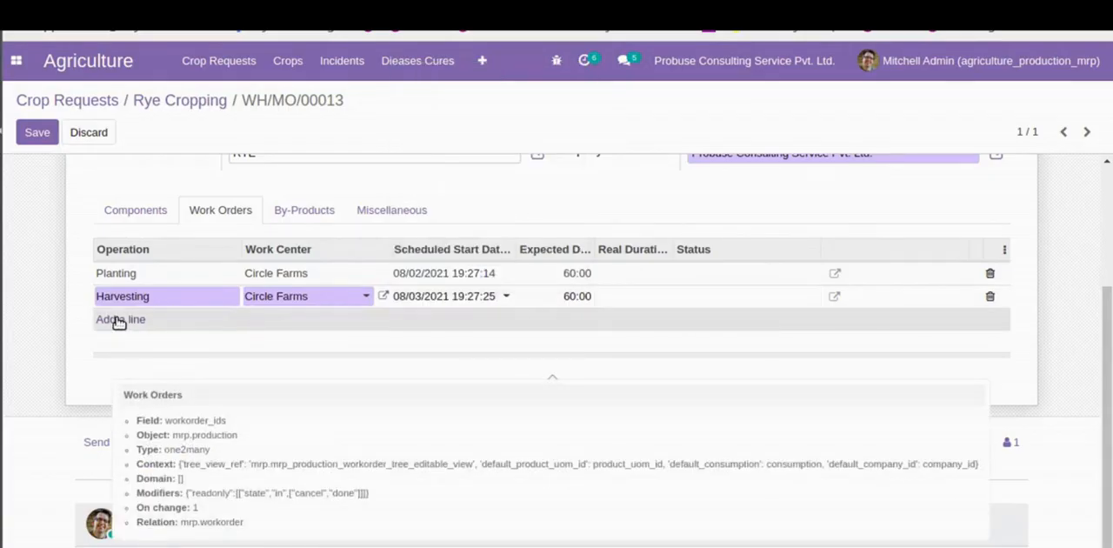
pyautogui.click(118, 321)
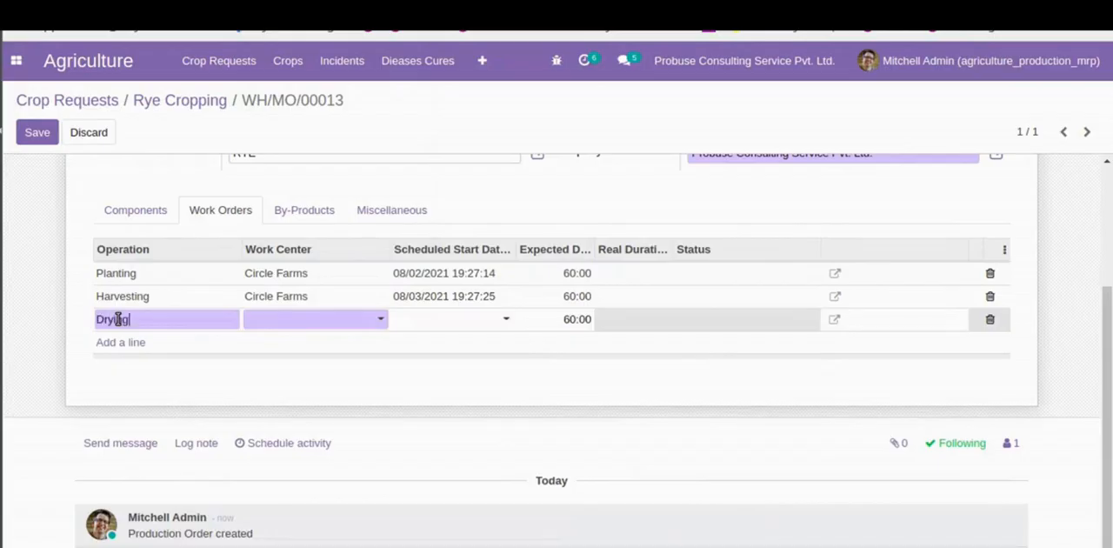
pyautogui.press('Tab')
pyautogui.press('Down')
pyautogui.press('Down')
pyautogui.press('Down')
pyautogui.press('Escape')
pyautogui.click(442, 322)
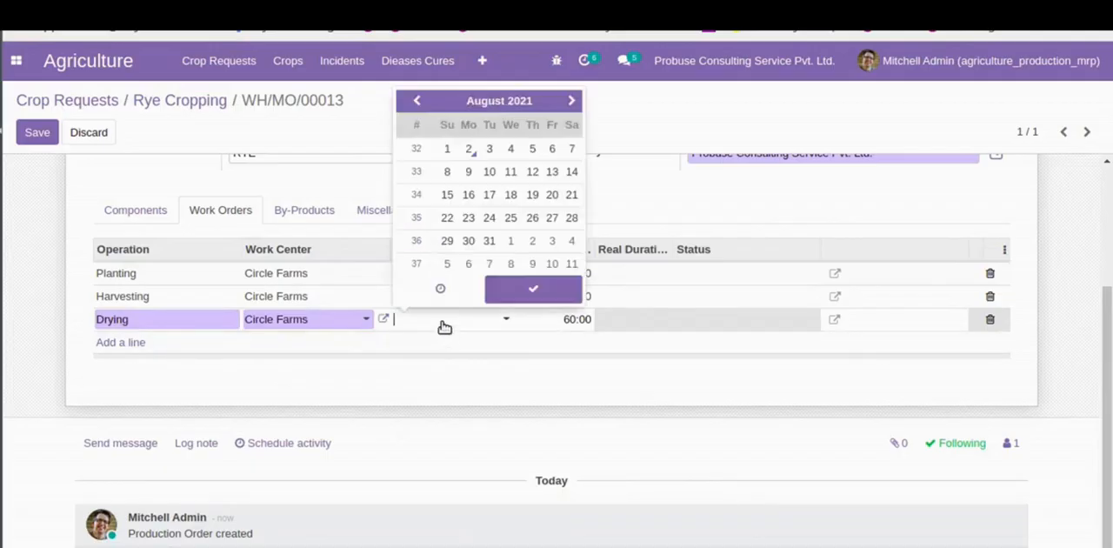
pyautogui.click(470, 149)
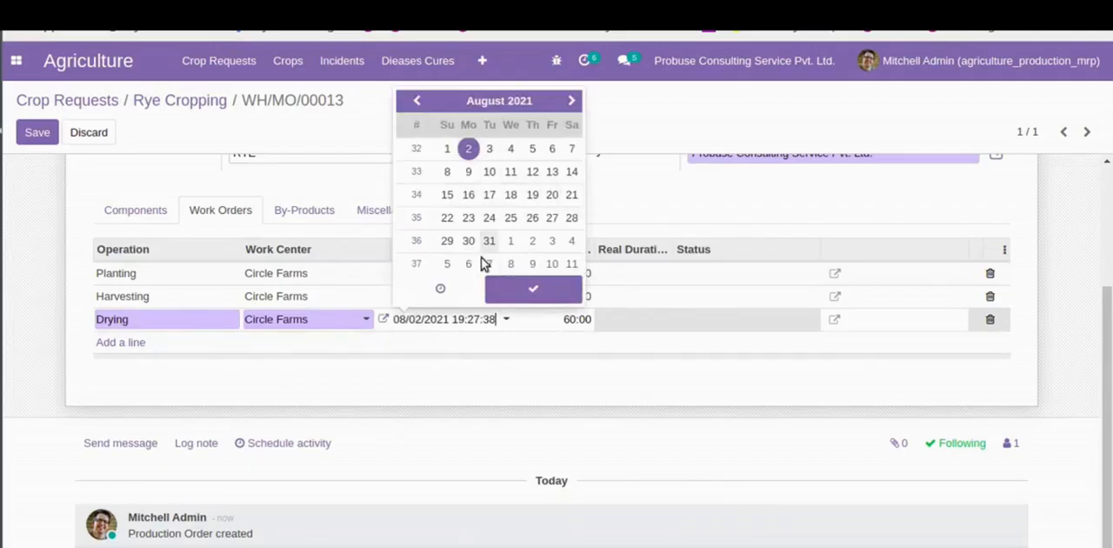
# - Add a Milling work order at the Circle Farms work center, scheduled to start 08/03/2021
pyautogui.click(125, 343)
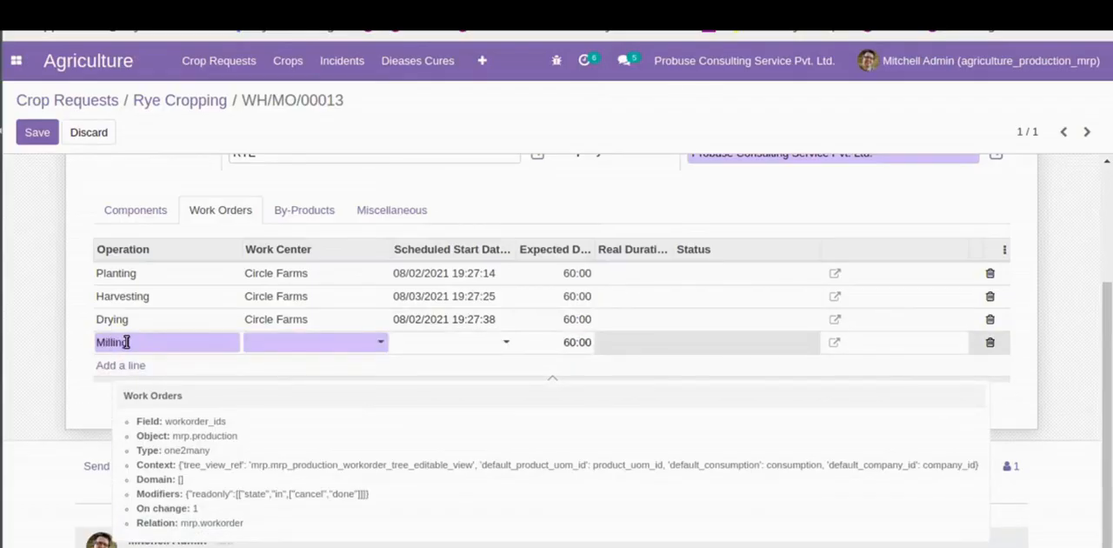
pyautogui.press('Down')
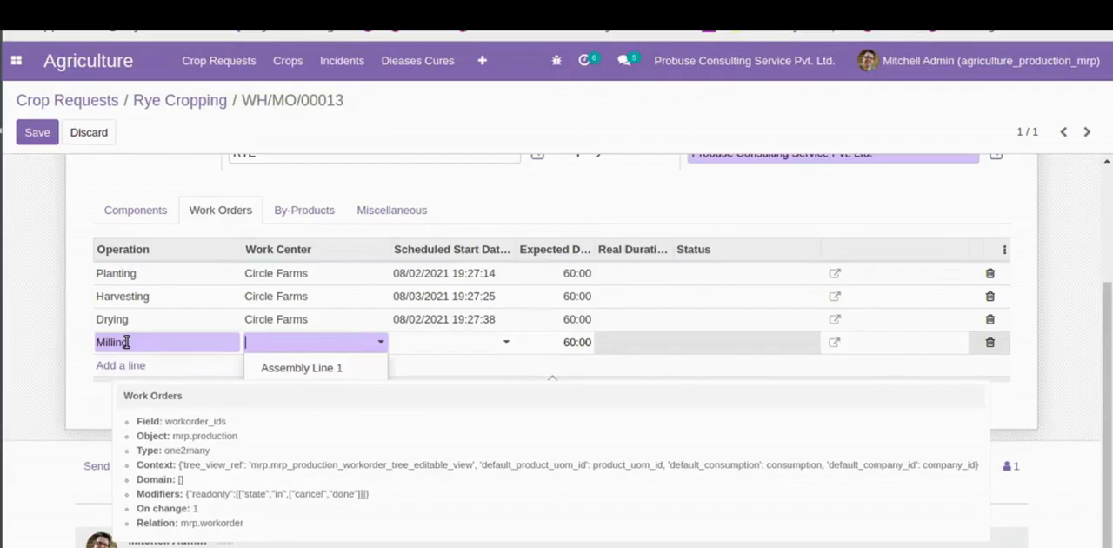
pyautogui.press('Return')
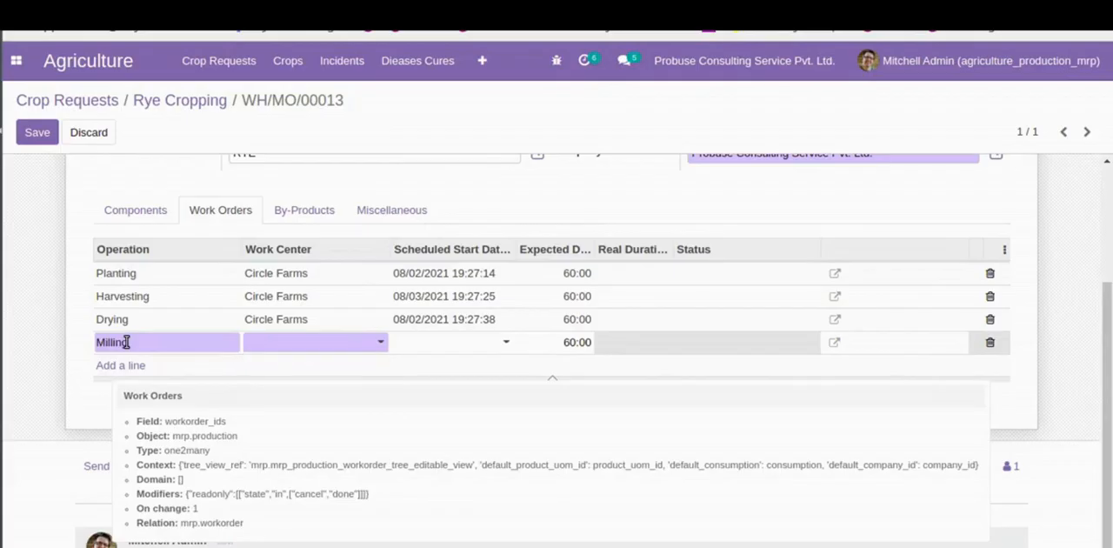
pyautogui.click(469, 349)
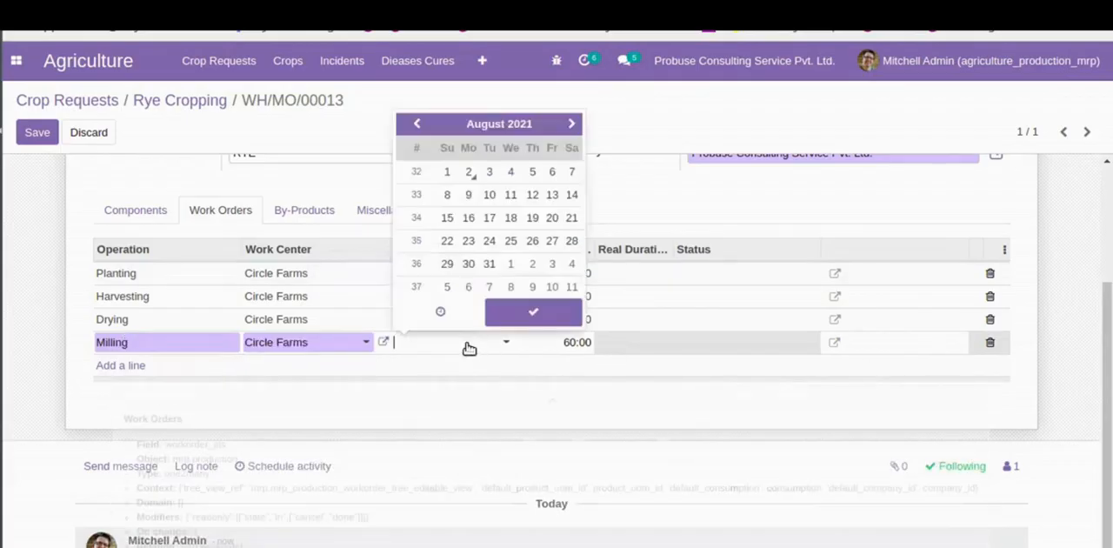
pyautogui.click(489, 172)
pyautogui.click(120, 372)
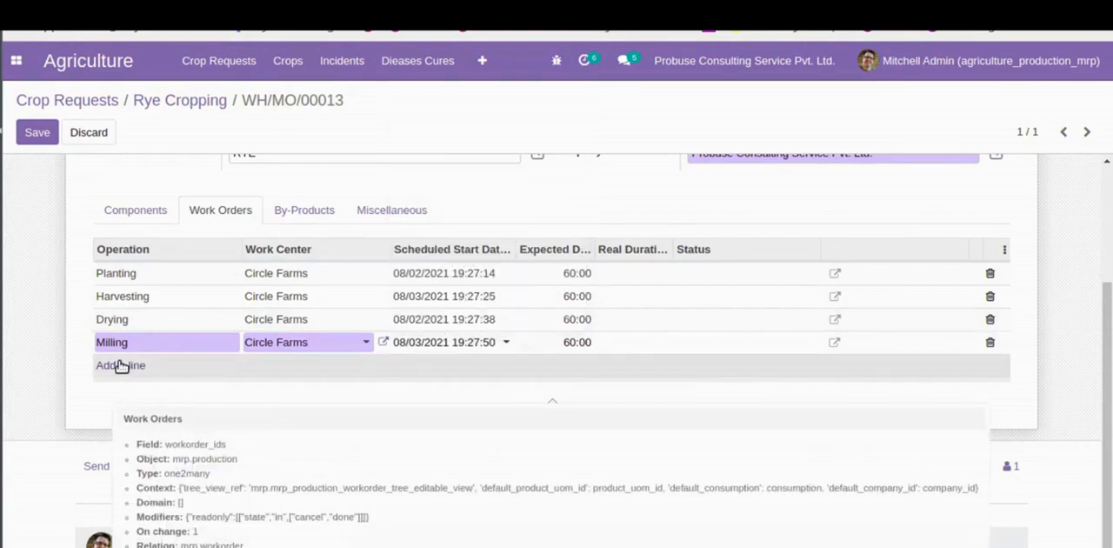
# - Add a Hulling work order at the Circle Farms work center, scheduled to start 08/18/2021
pyautogui.click(122, 367)
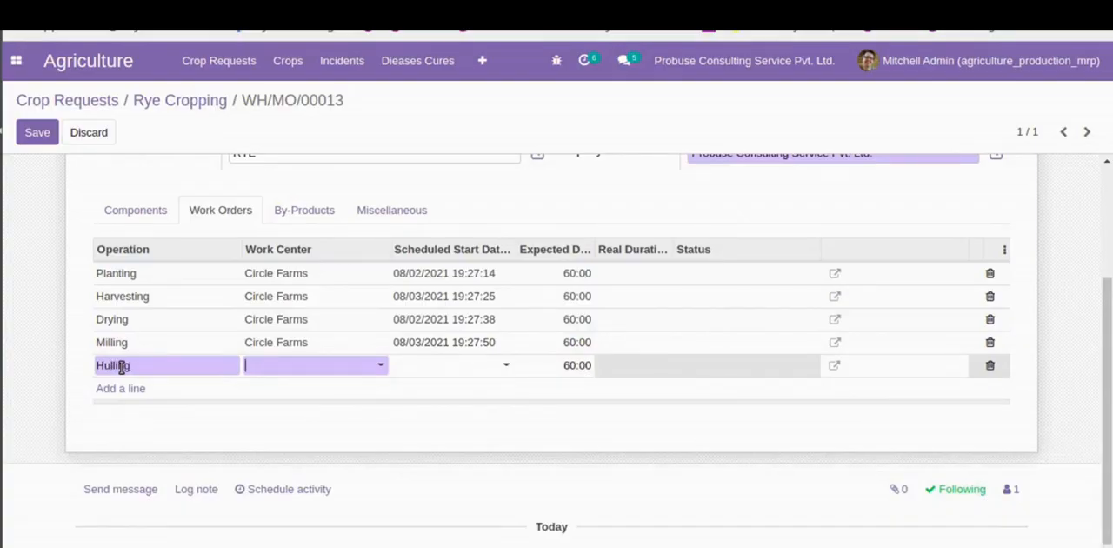
pyautogui.press('Down')
pyautogui.press('Down')
pyautogui.press('Down')
pyautogui.press('Down')
pyautogui.press('Return')
pyautogui.click(485, 364)
pyautogui.click(511, 241)
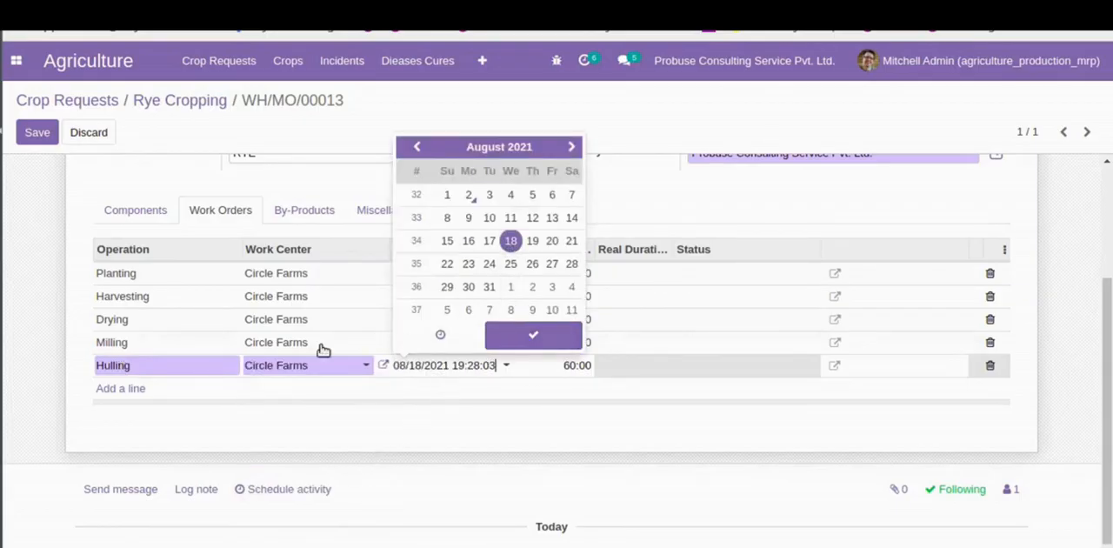
# - Add an Energy Certificate work order at the Circle Farms work center, scheduled to start 08/31/2021
pyautogui.click(118, 390)
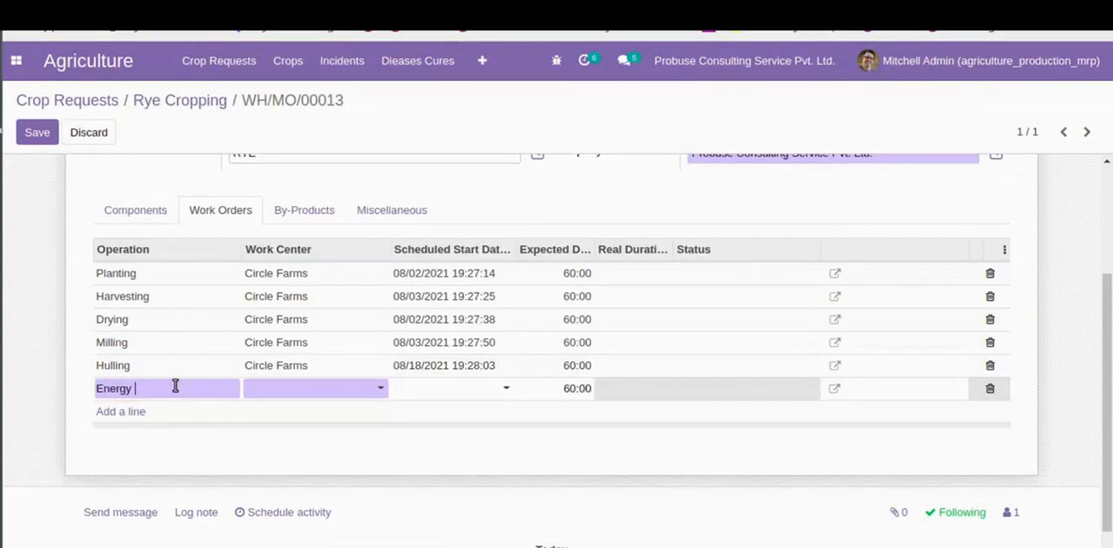
pyautogui.write('Energy Certific')
pyautogui.press('Down')
pyautogui.press('Down')
pyautogui.press('Down')
pyautogui.press('Down')
pyautogui.press('Down')
pyautogui.press('Up')
pyautogui.press('Return')
pyautogui.click(437, 388)
pyautogui.click(488, 309)
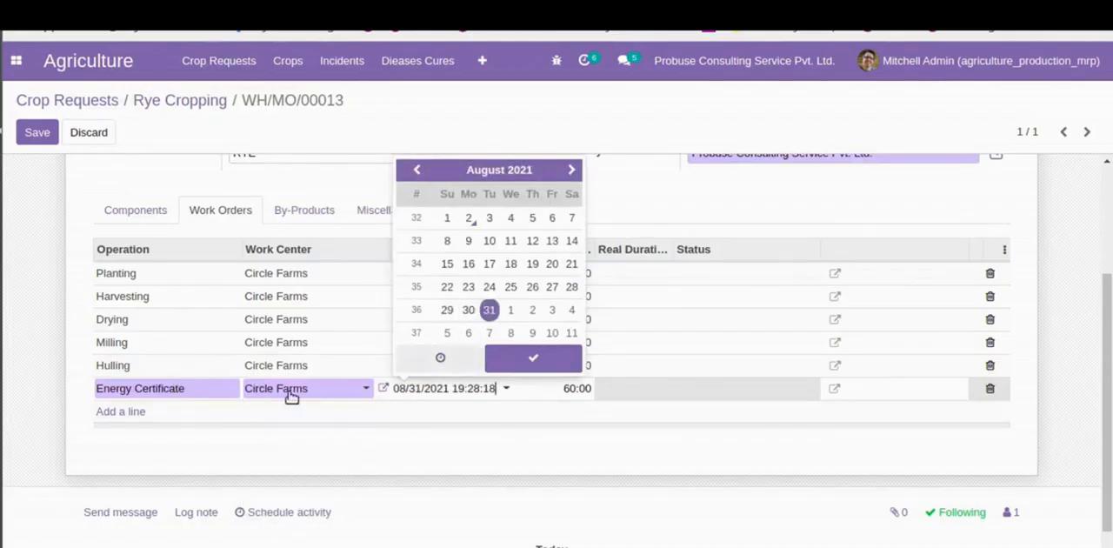
pyautogui.click(85, 426)
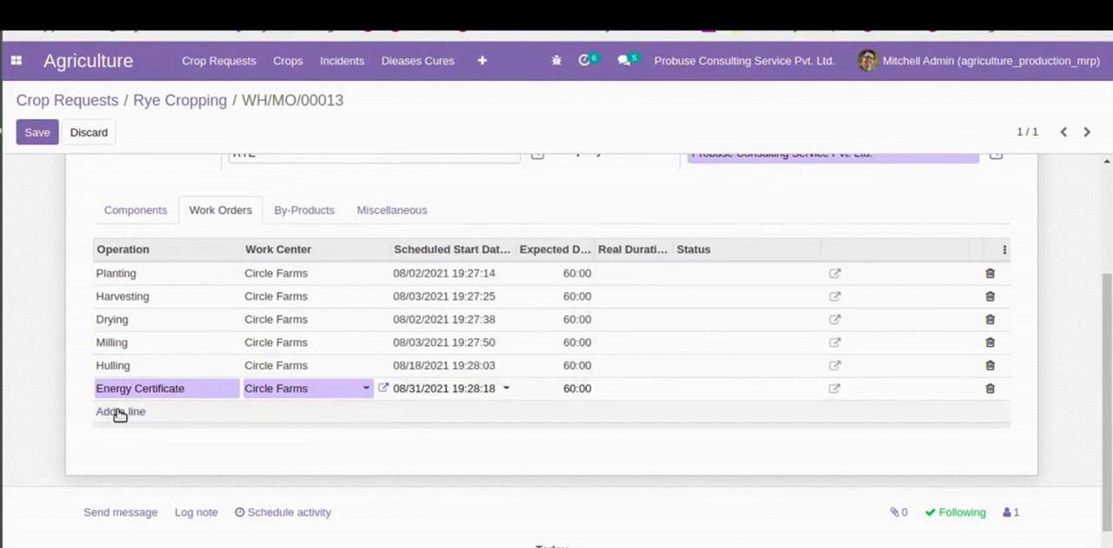
# - Add a Cultivation work order at the Circle Farms work center, scheduled to start 09/01/2021
pyautogui.click(119, 413)
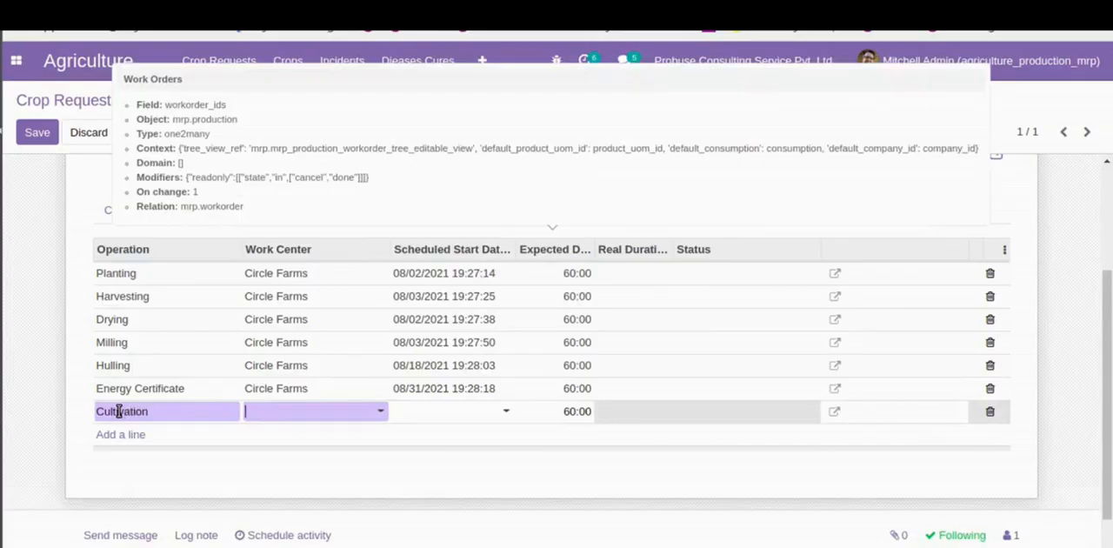
pyautogui.press('Down')
pyautogui.press('Down')
pyautogui.press('Down')
pyautogui.press('Down')
pyautogui.press('Return')
pyautogui.click(449, 414)
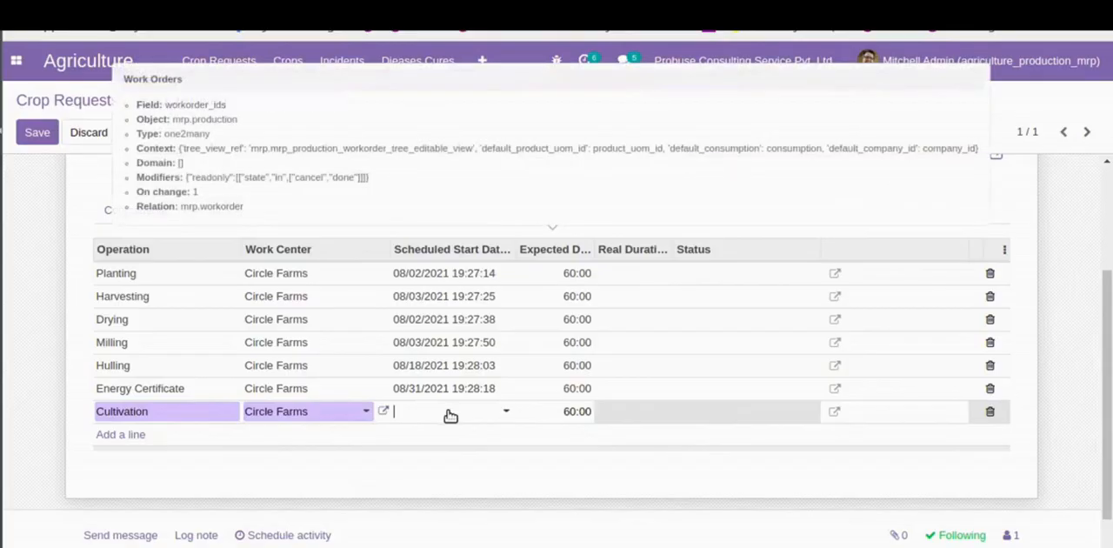
pyautogui.click(511, 332)
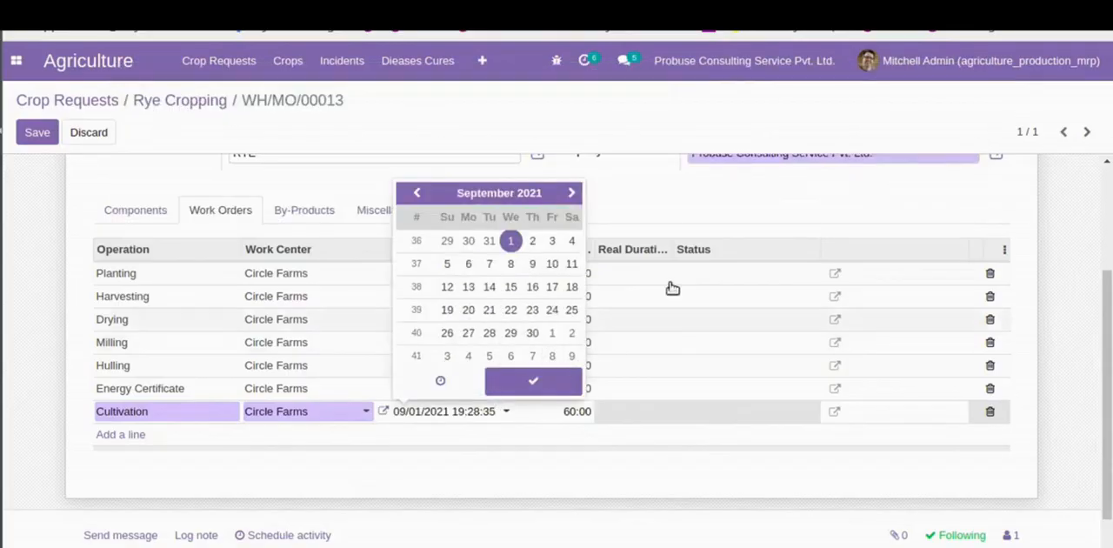
pyautogui.click(710, 210)
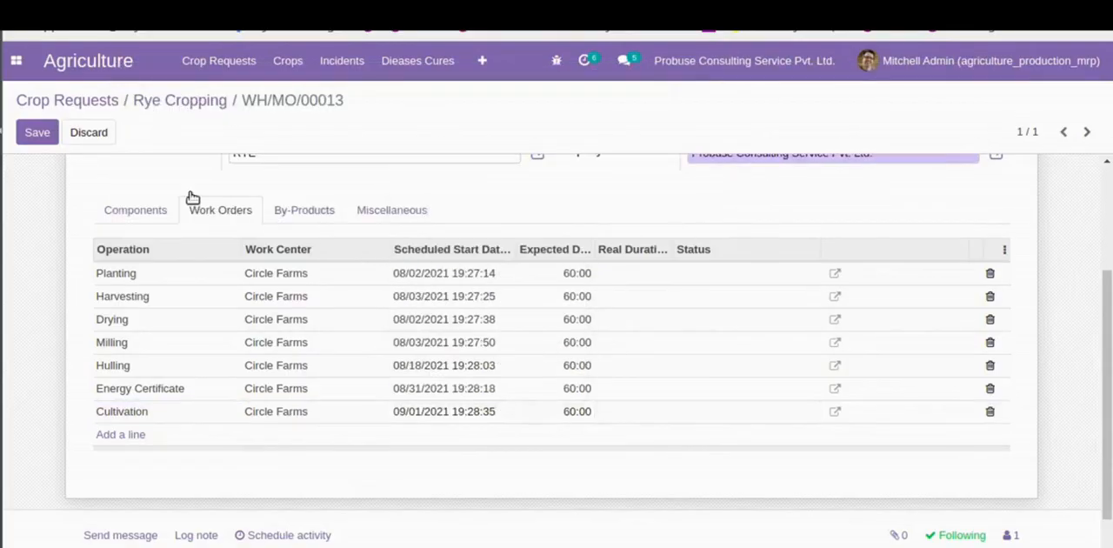
# - Check the miscellaneous details, save and confirm the manufacturing order, and unplan and replan it
pyautogui.click(373, 210)
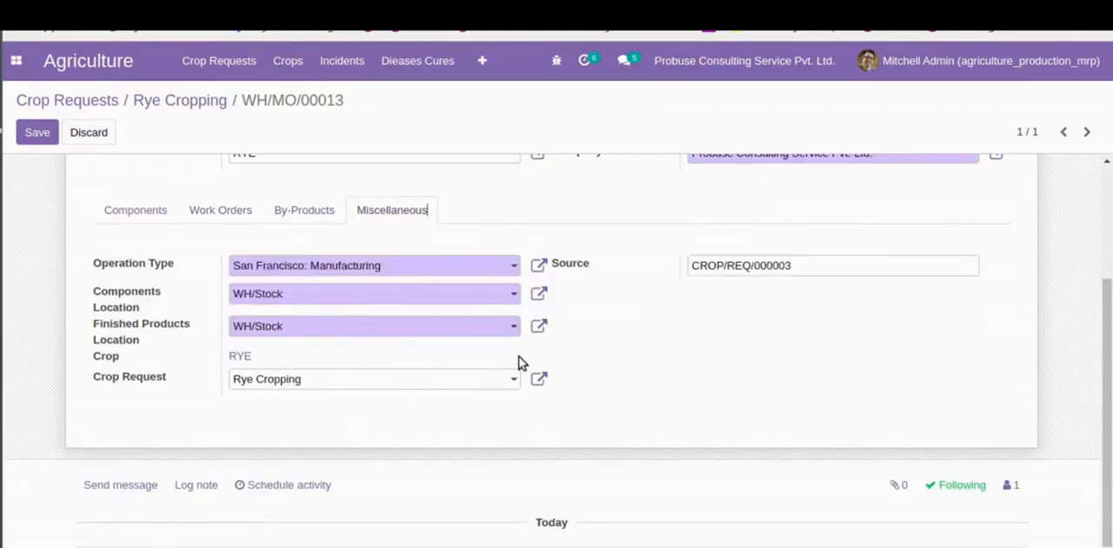
pyautogui.scroll(5, 370, 311)
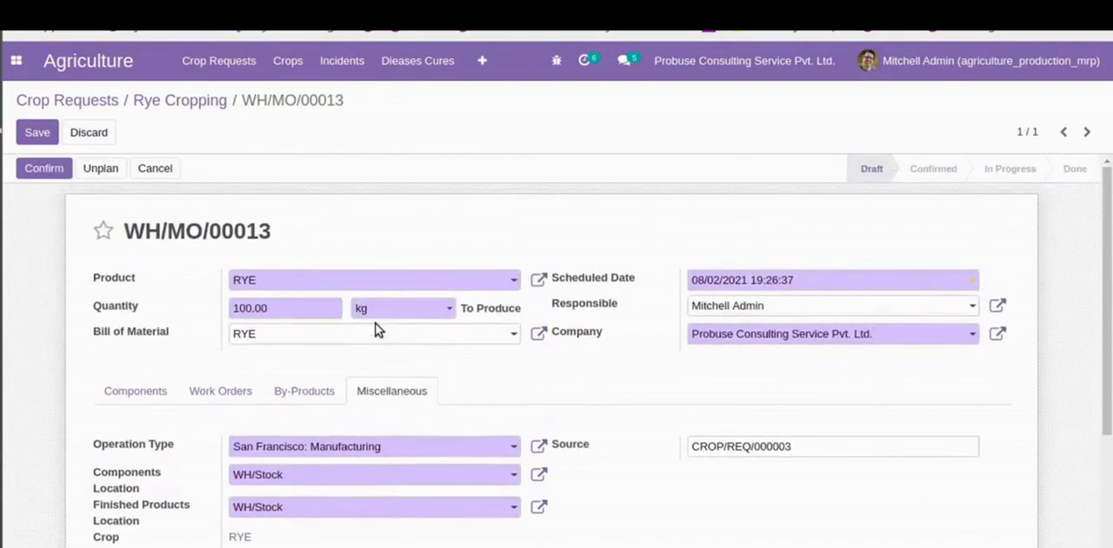
pyautogui.click(32, 131)
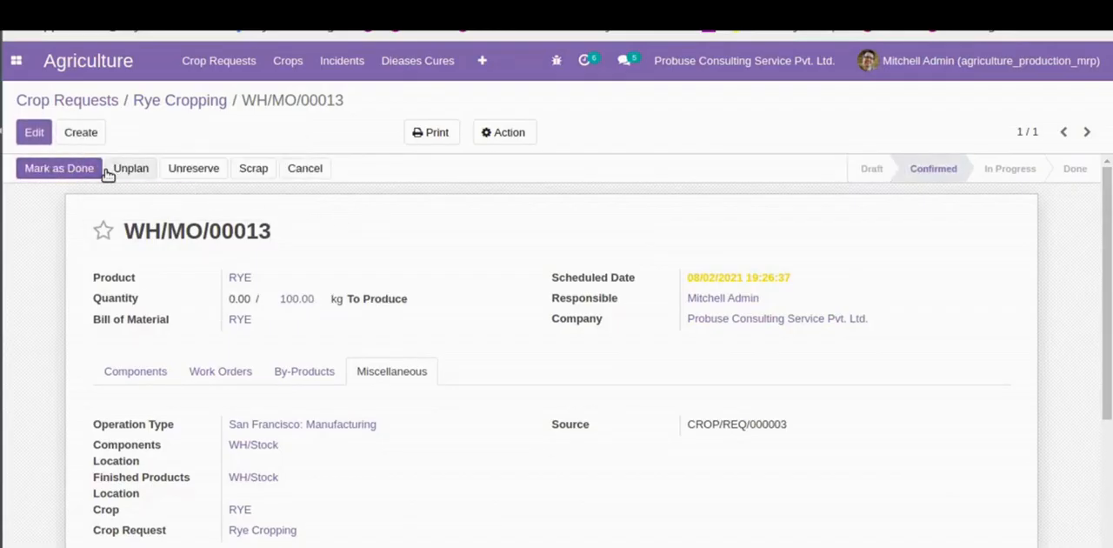
pyautogui.click(107, 172)
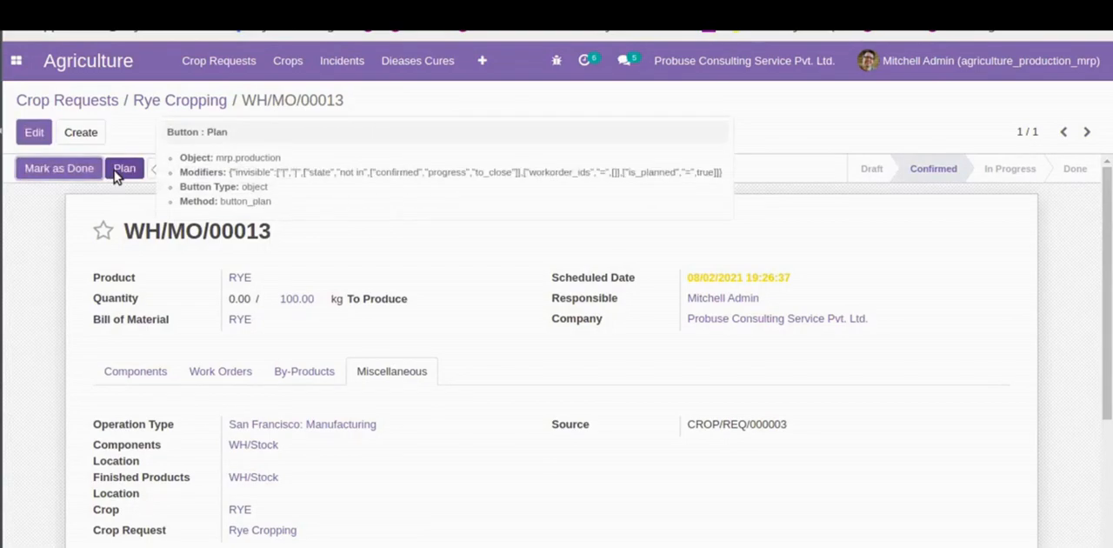
pyautogui.click(122, 167)
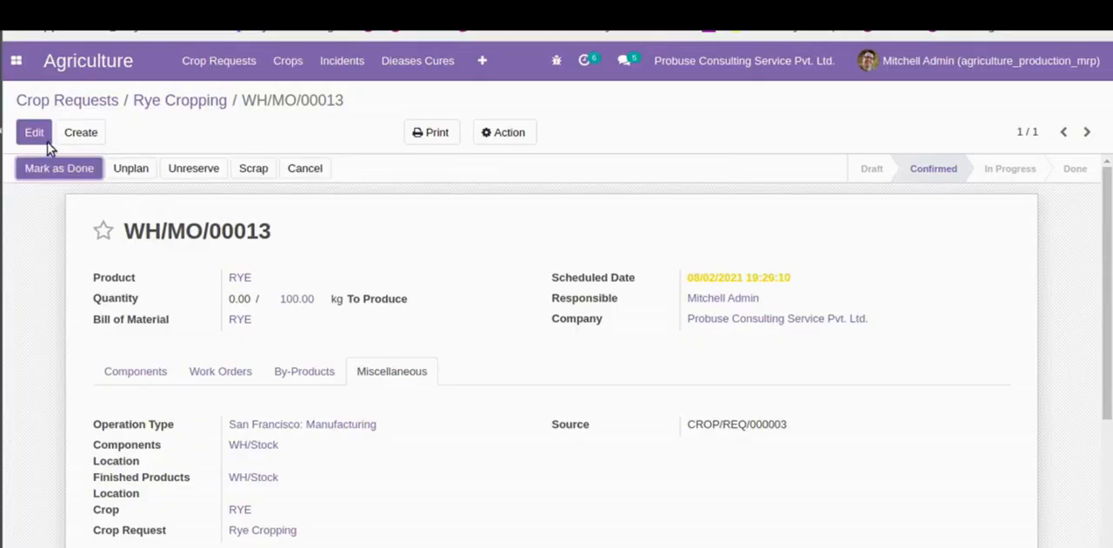
# - Set the manufacturing order's produced quantity to 100 kg and save it
pyautogui.click(248, 313)
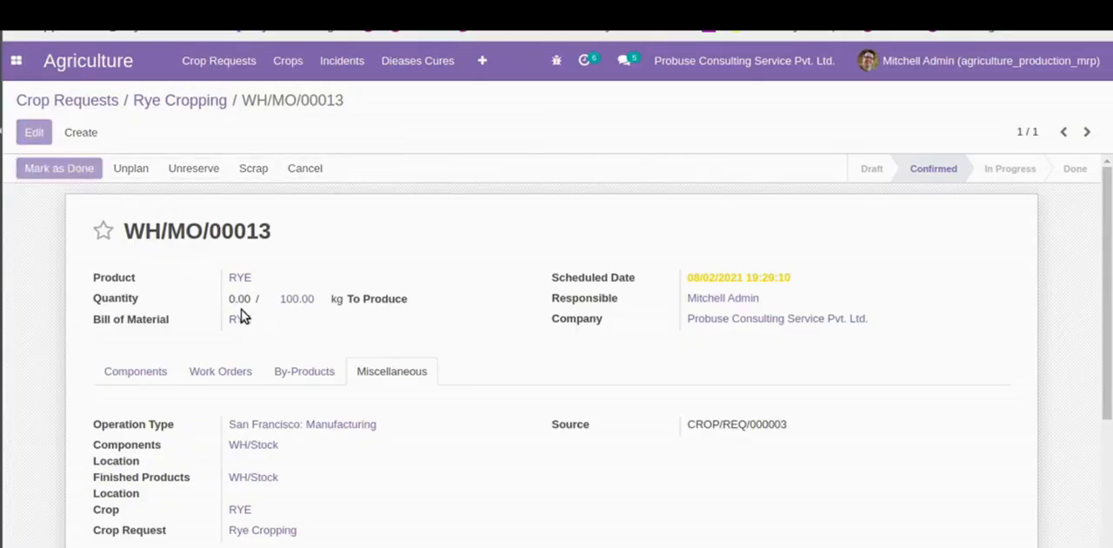
pyautogui.doubleClick(239, 305)
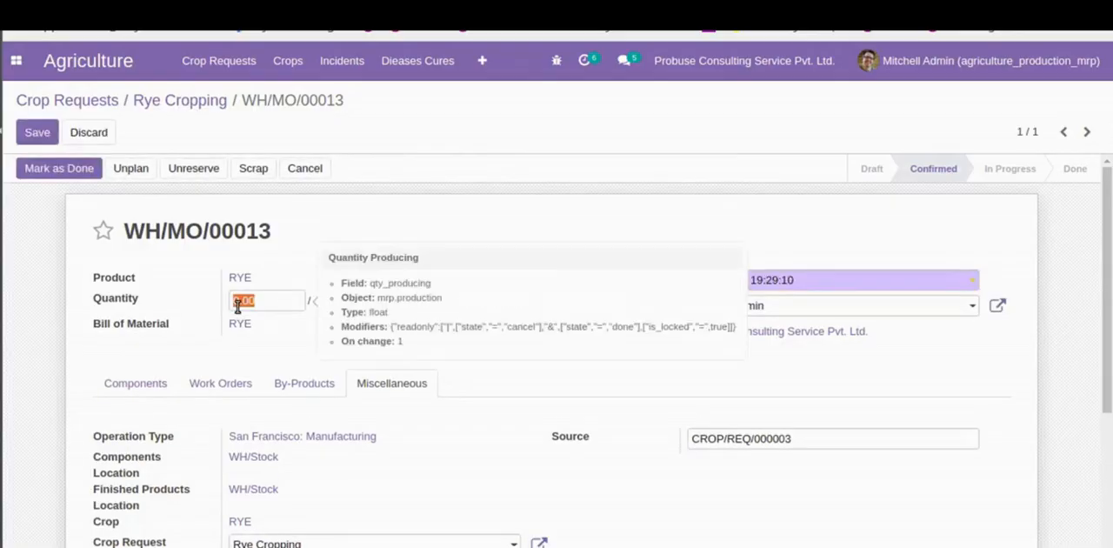
pyautogui.write('100')
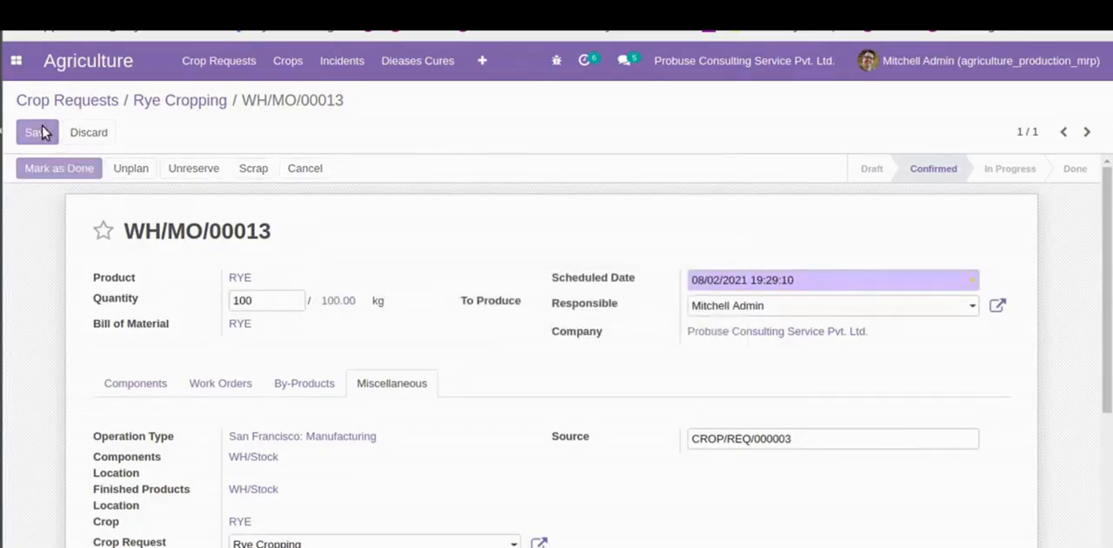
# - Switch to the agriculture_production_mrp document and read the Flow 2 item on processing work orders
pyautogui.click(497, 12)
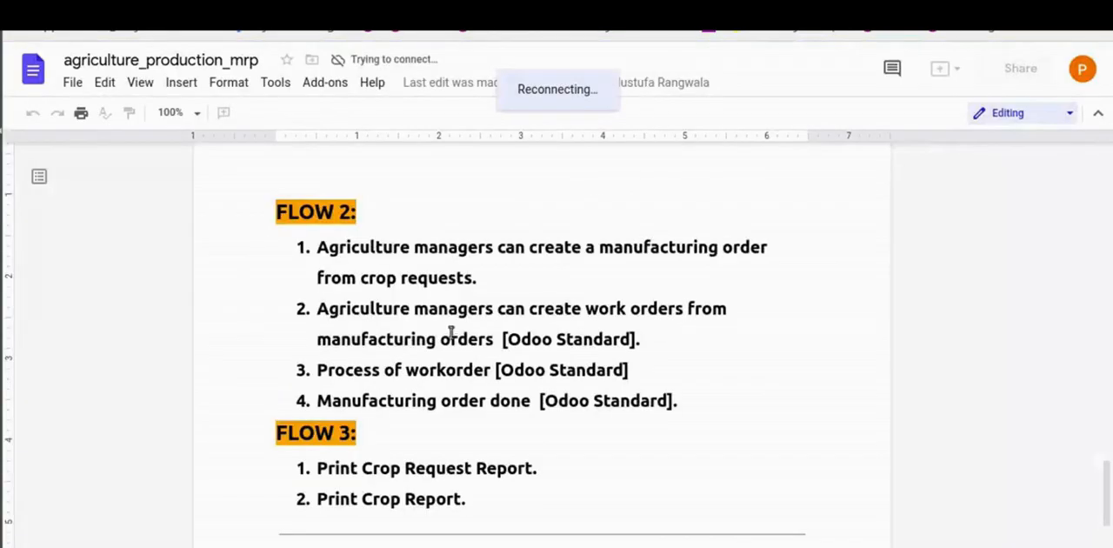
pyautogui.moveTo(316, 368); pyautogui.dragTo(653, 372)
pyautogui.click(654, 371)
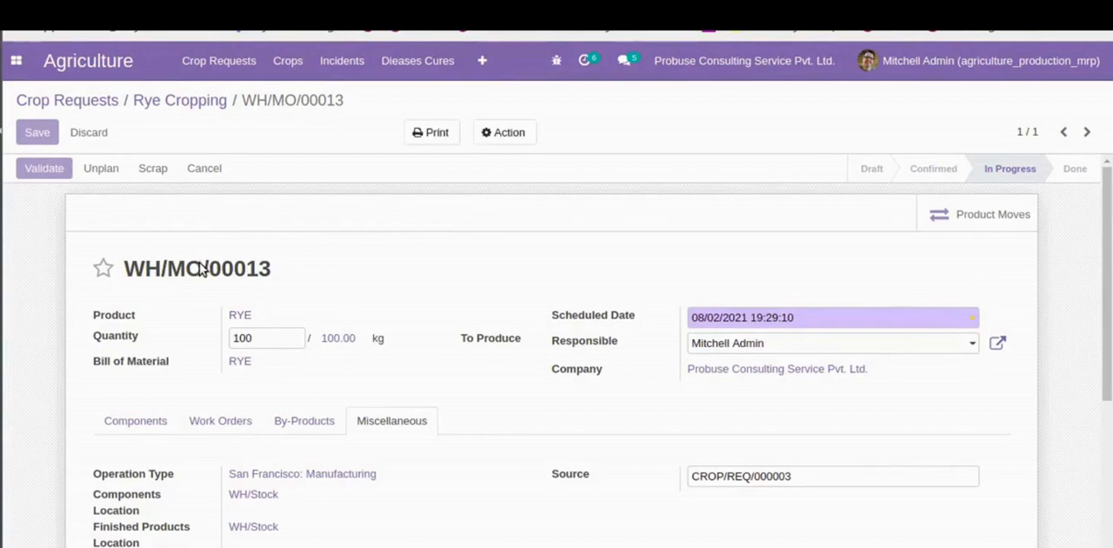
# - Switch back to Odoo, duplicate the manufacturing order's browser tab, and open the Manufacturing app's work orders list in the duplicate
pyautogui.tripleClick(151, 270)
pyautogui.click(408, 249)
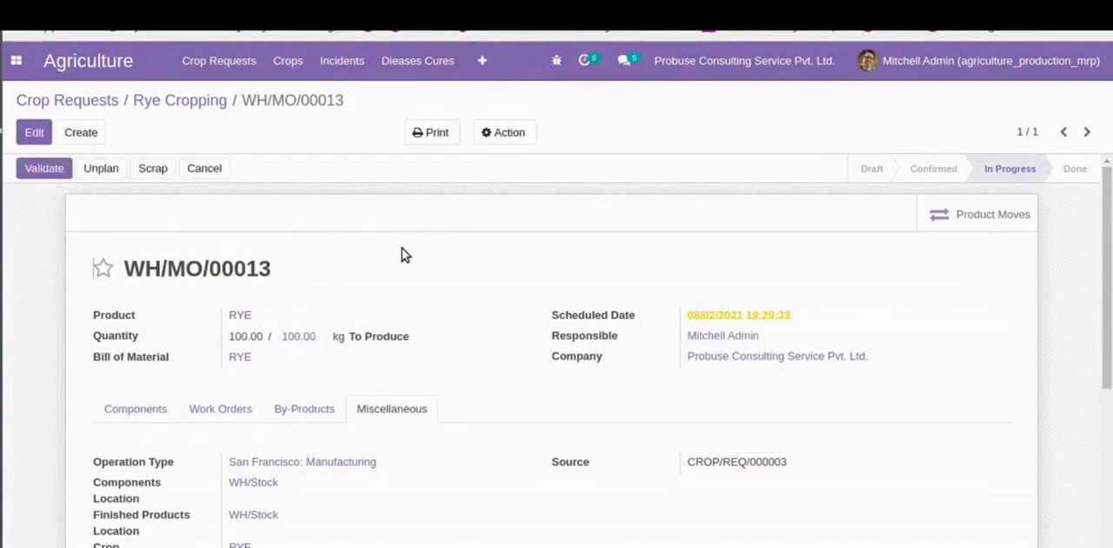
pyautogui.rightClick(512, 28)
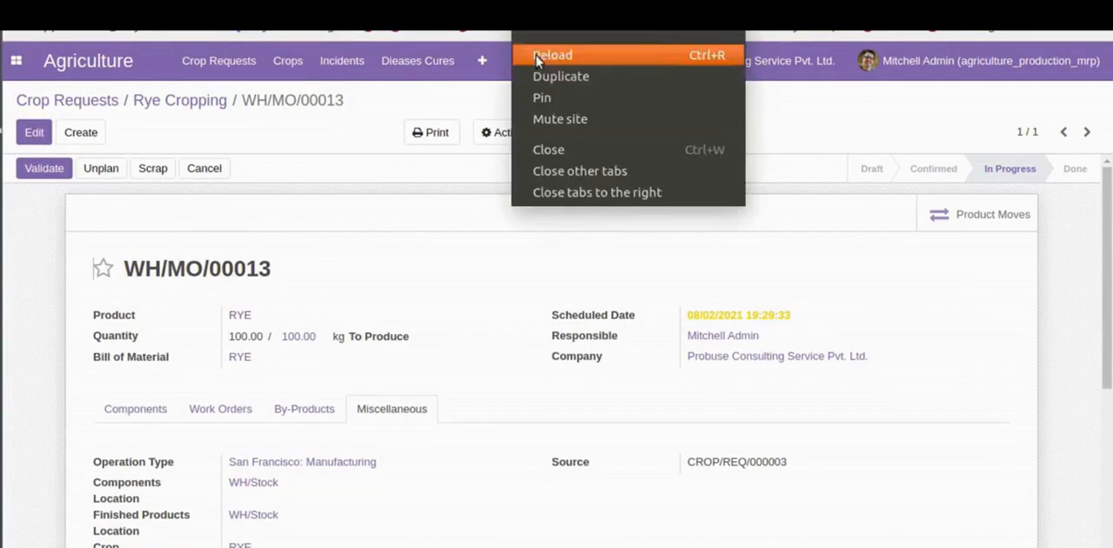
pyautogui.click(535, 49)
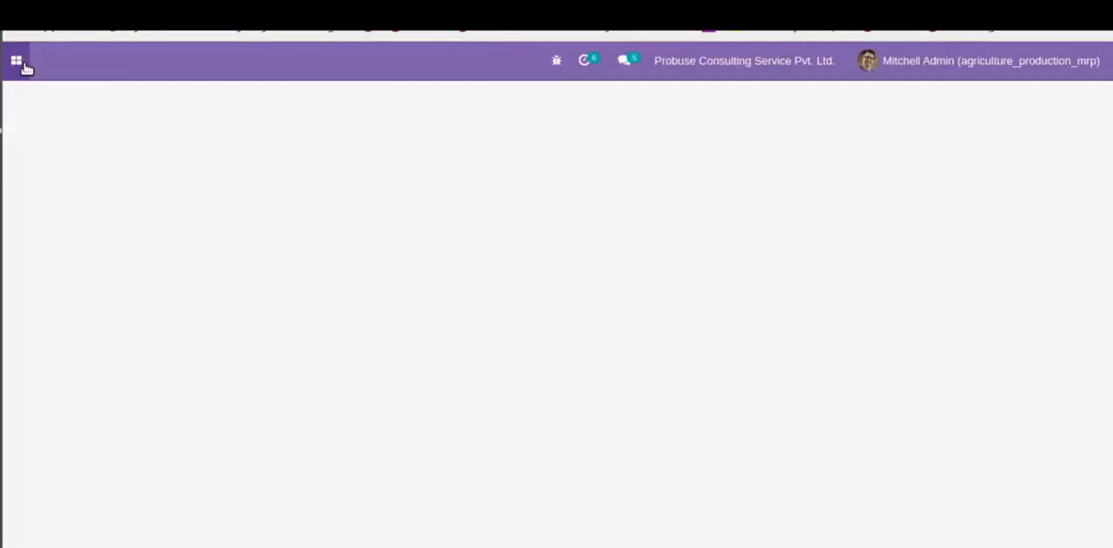
pyautogui.click(19, 62)
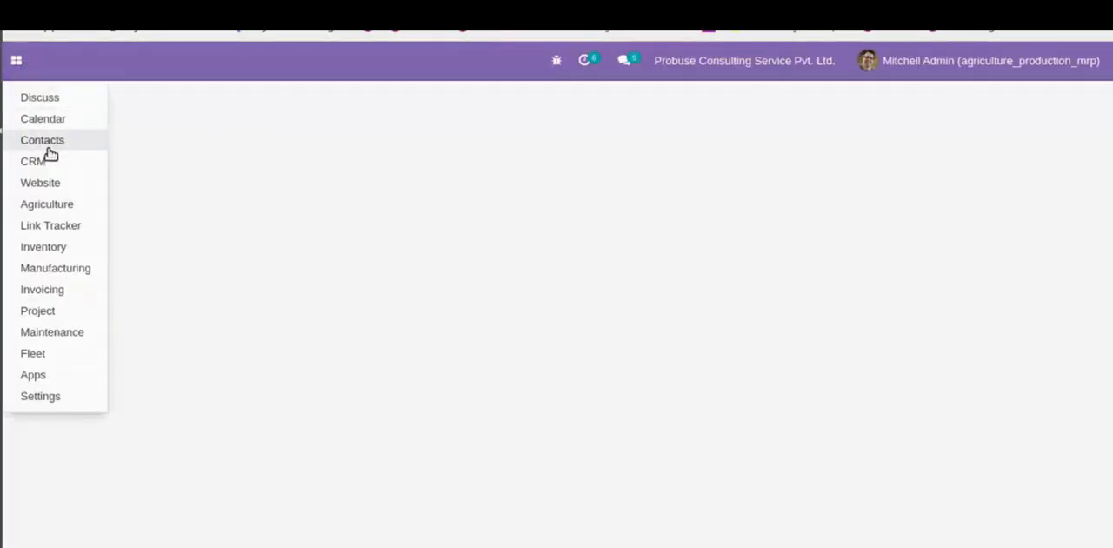
pyautogui.click(60, 268)
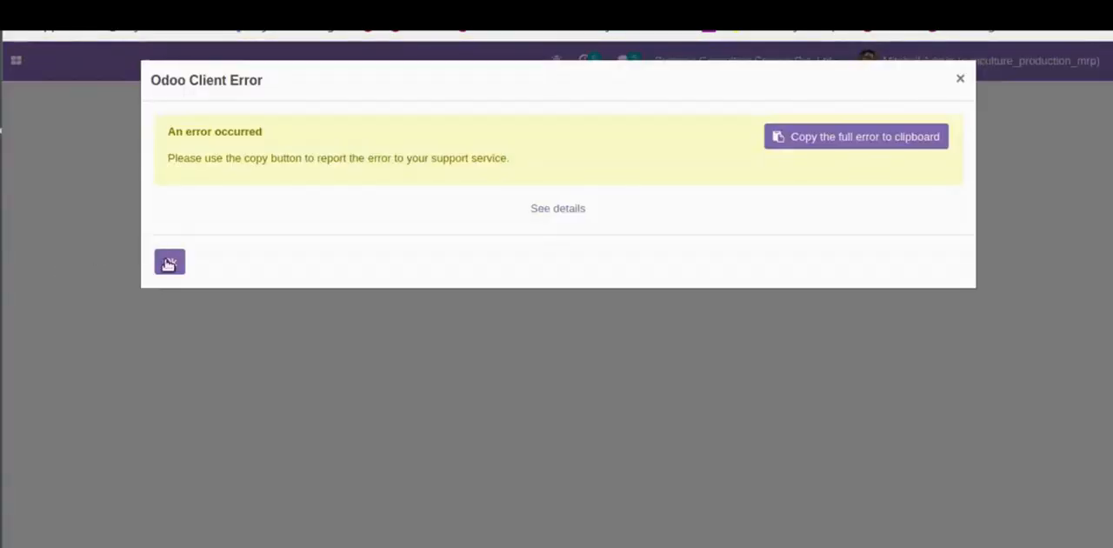
pyautogui.click(170, 262)
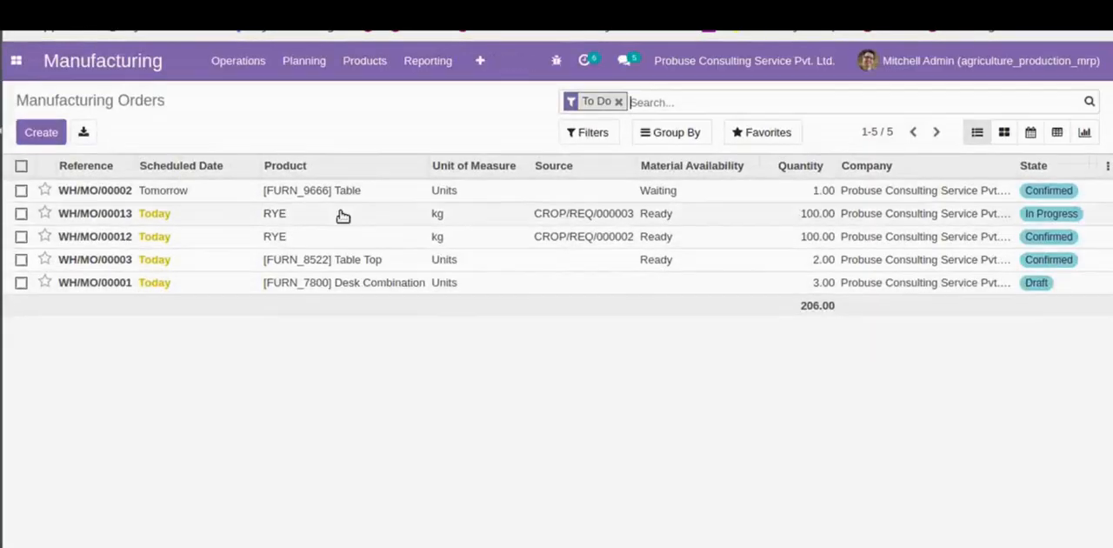
pyautogui.click(283, 68)
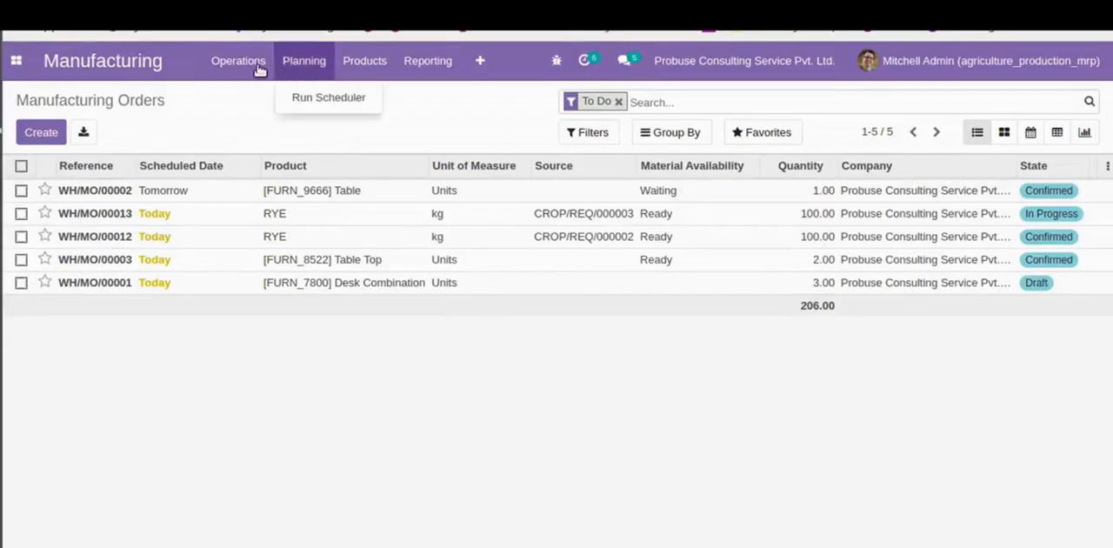
pyautogui.moveTo(259, 69)
pyautogui.click(248, 126)
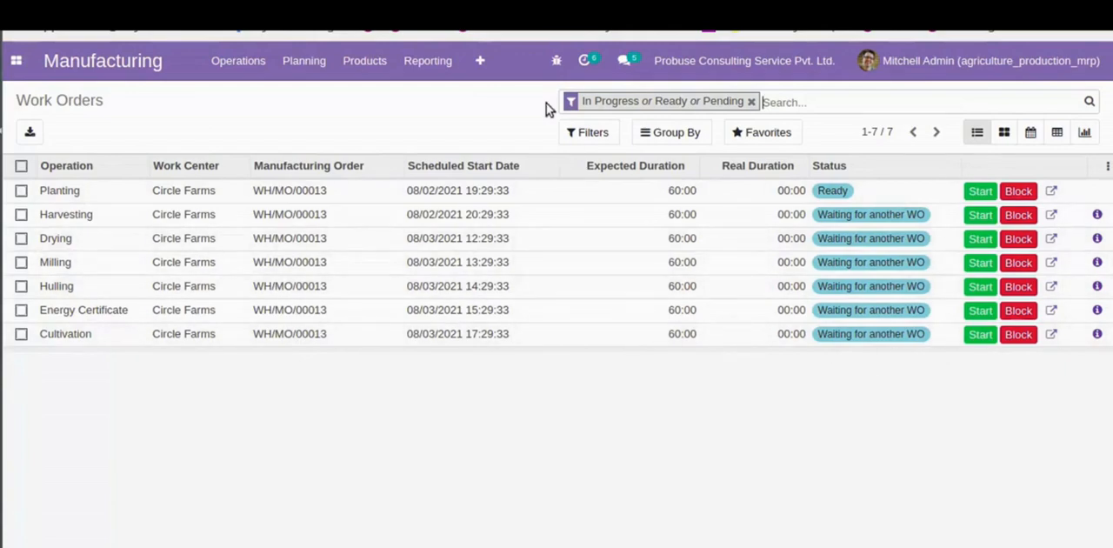
# - Switch to the agriculture_production_mrp document and read the Flow 2 item on marking the manufacturing order done
pyautogui.click(576, 13)
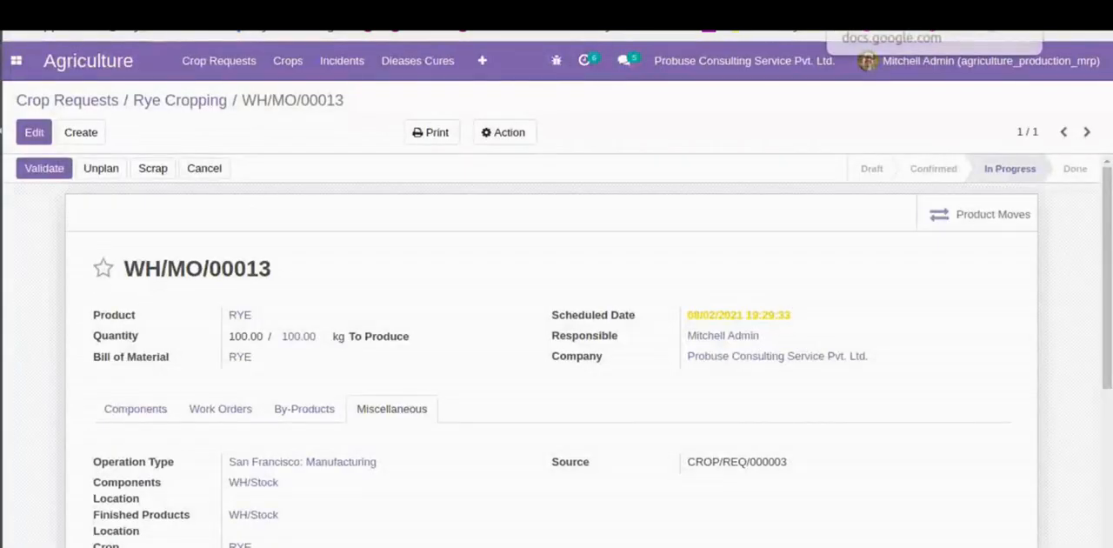
pyautogui.click(869, 13)
pyautogui.moveTo(324, 404); pyautogui.dragTo(690, 405)
pyautogui.click(689, 404)
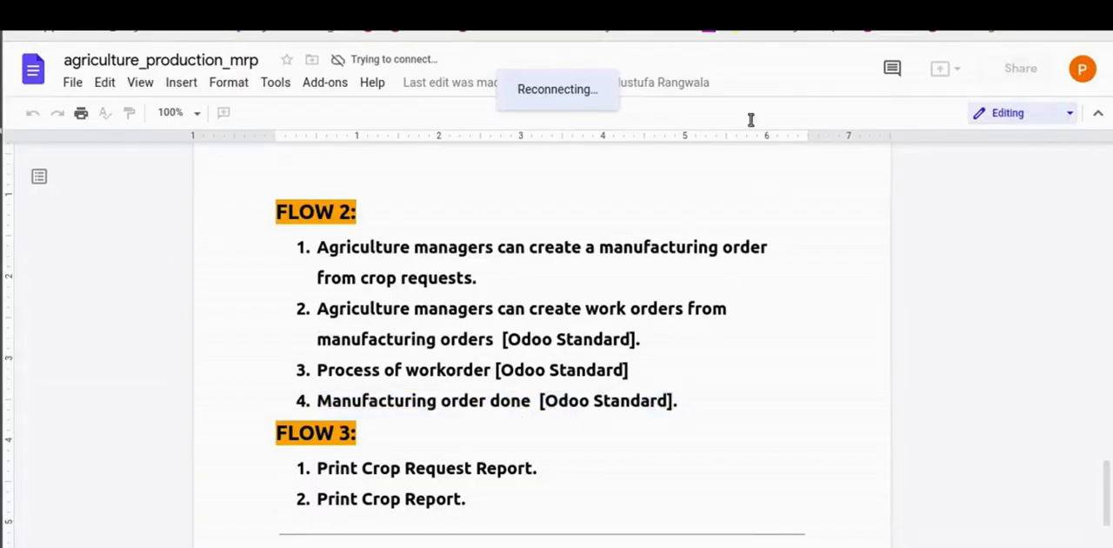
# - Switch back to Odoo's Rye Cropping manufacturing order and validate it
pyautogui.click(722, 13)
pyautogui.click(576, 13)
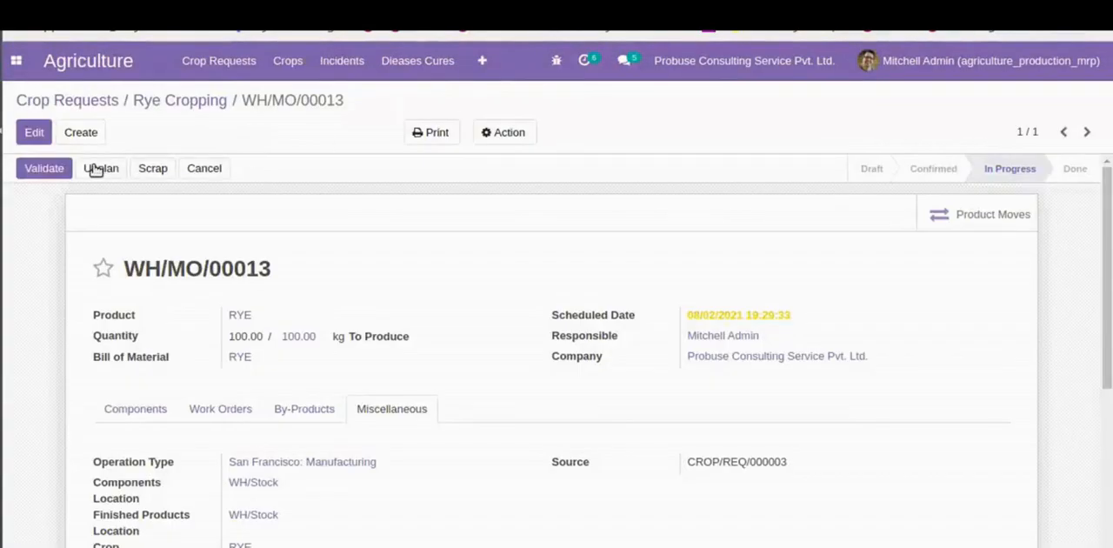
pyautogui.click(50, 170)
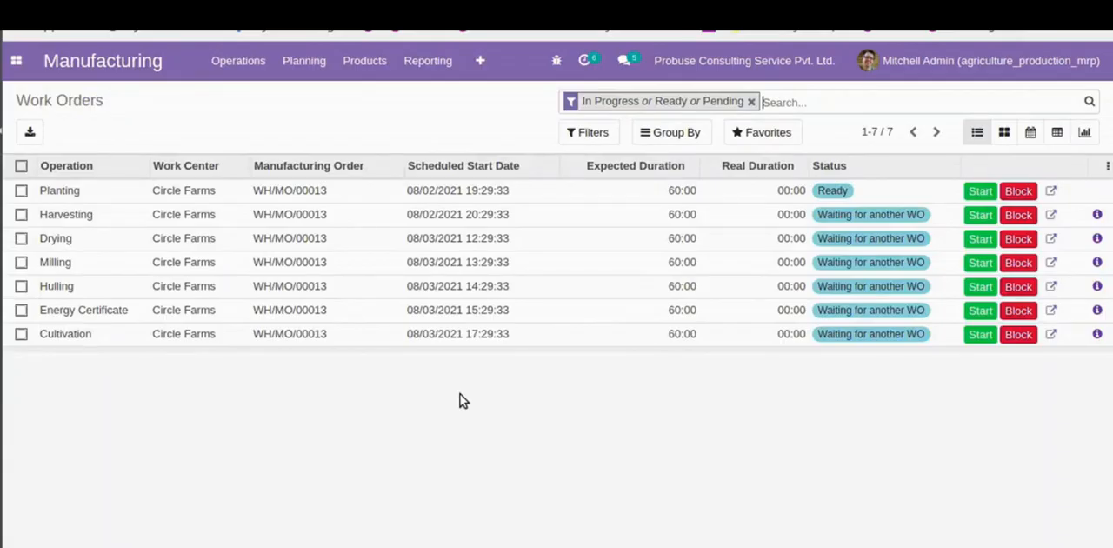
# - Refresh the work orders list, remove its In Progress, Ready or Pending filter and show the work orders as kanban cards
pyautogui.press('F5')
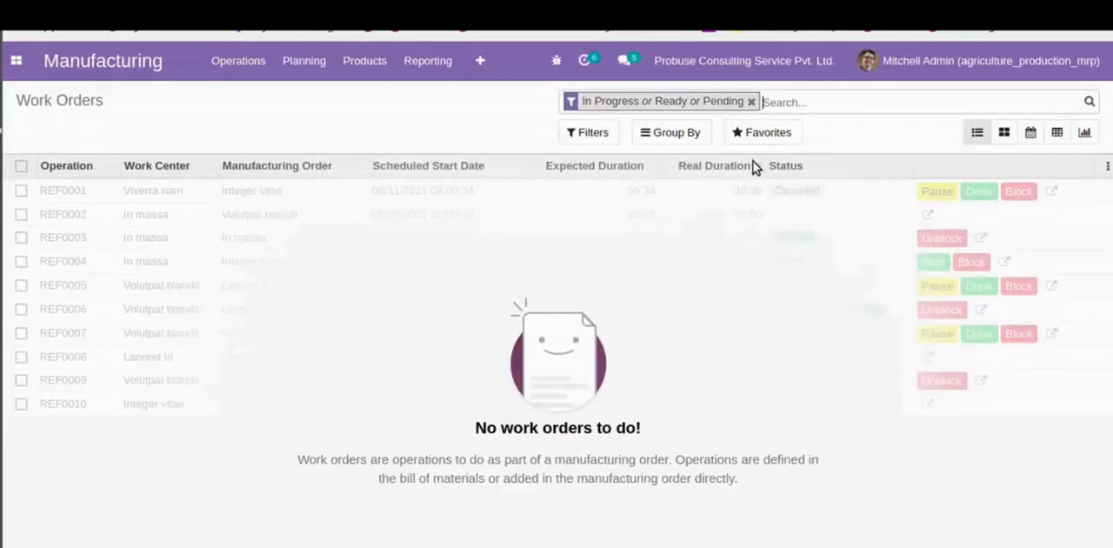
pyautogui.click(751, 102)
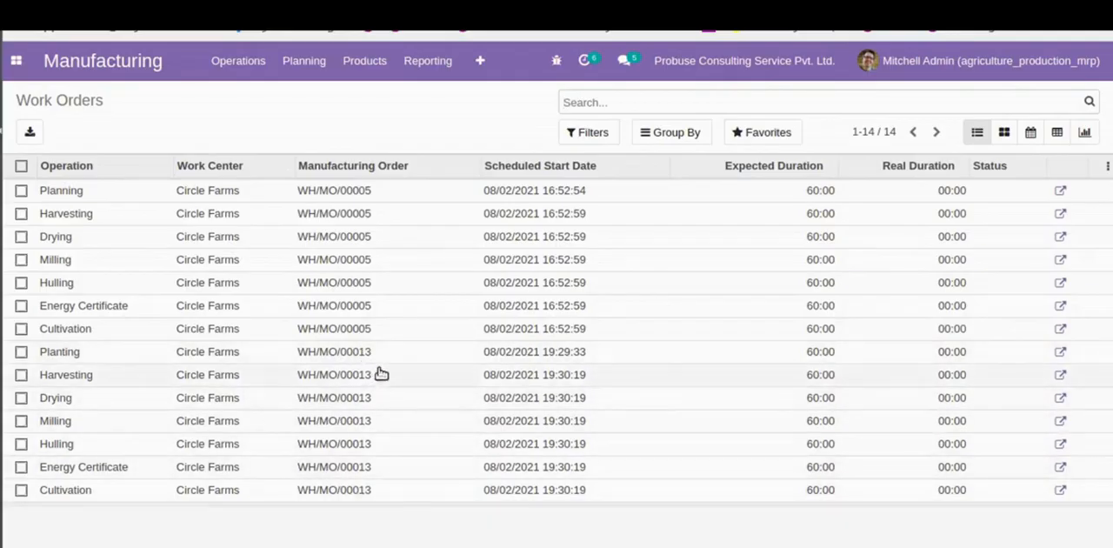
pyautogui.click(1004, 132)
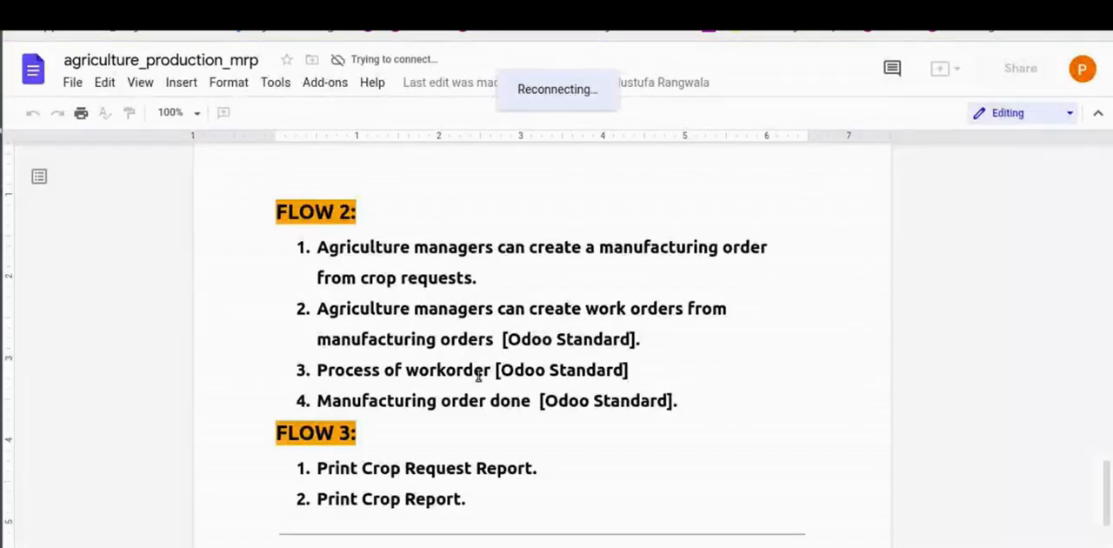
# - Switch to the agriculture_production_mrp document and read the Flow 3 item on printing the crop request report
pyautogui.scroll(-3, 478, 375)
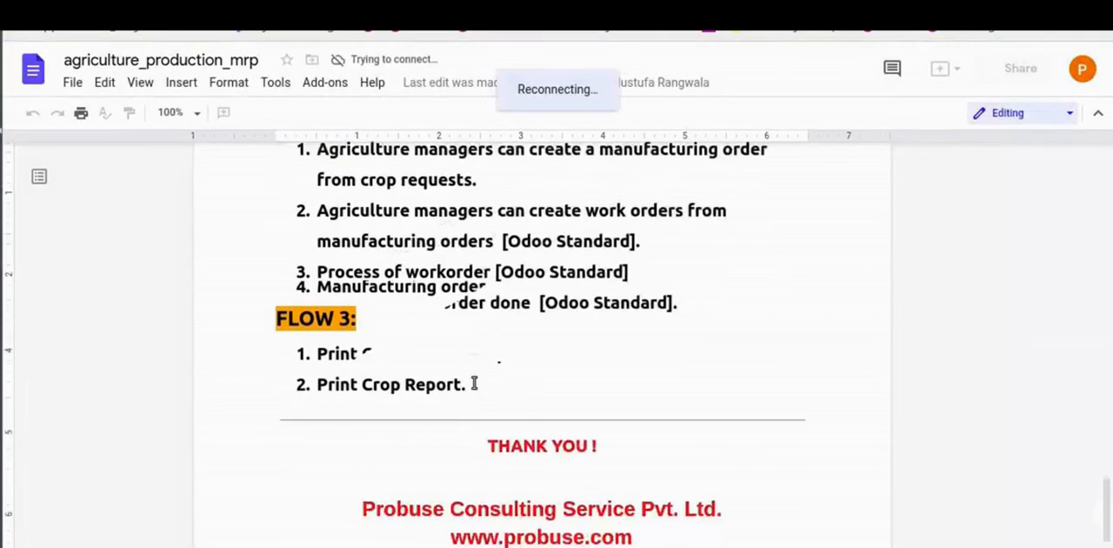
pyautogui.moveTo(320, 338); pyautogui.dragTo(547, 332)
pyautogui.click(546, 332)
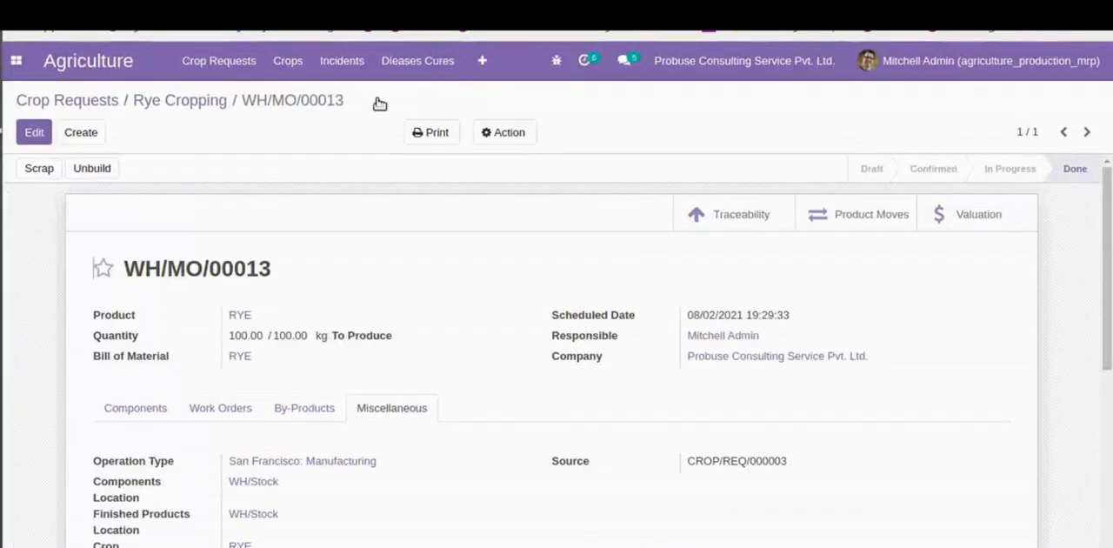
# - In Odoo's Rye Cropping crop request, enter the description "Rye Cropping with 100 kg Quantity." and save it
pyautogui.click(205, 101)
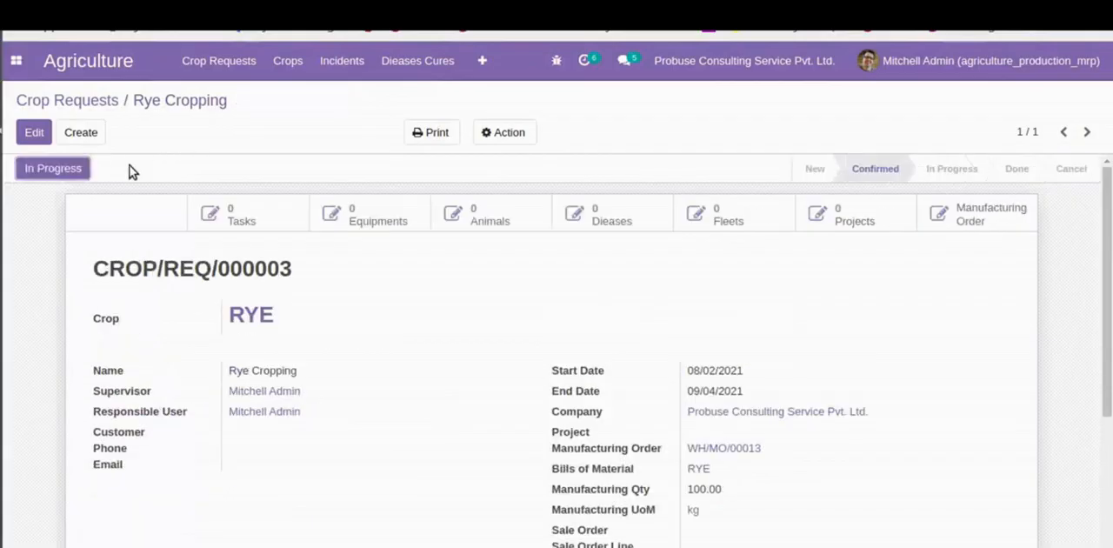
pyautogui.click(34, 132)
pyautogui.scroll(-5, 219, 284)
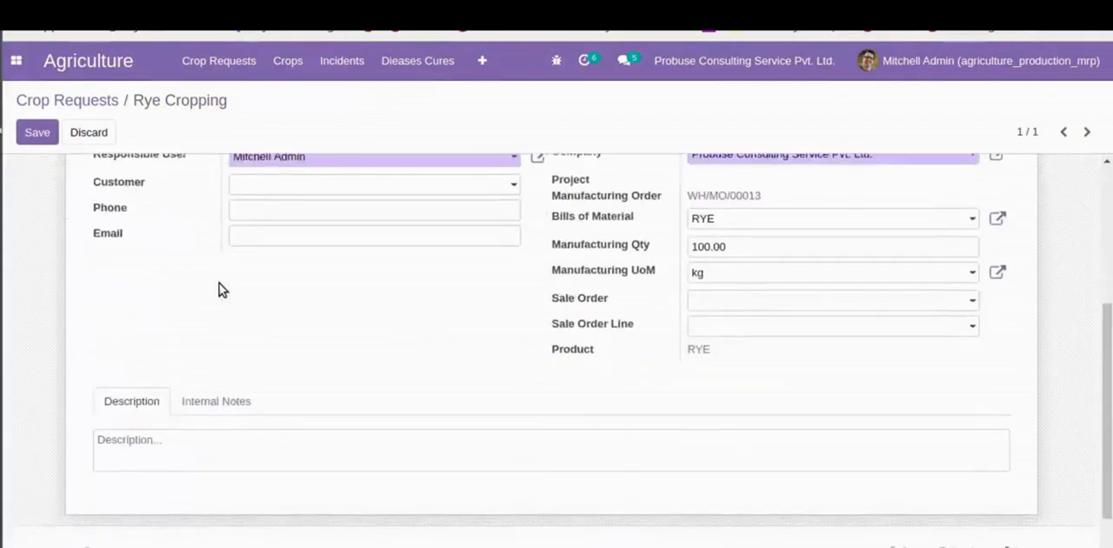
pyautogui.click(202, 322)
pyautogui.write('Rye Cropping')
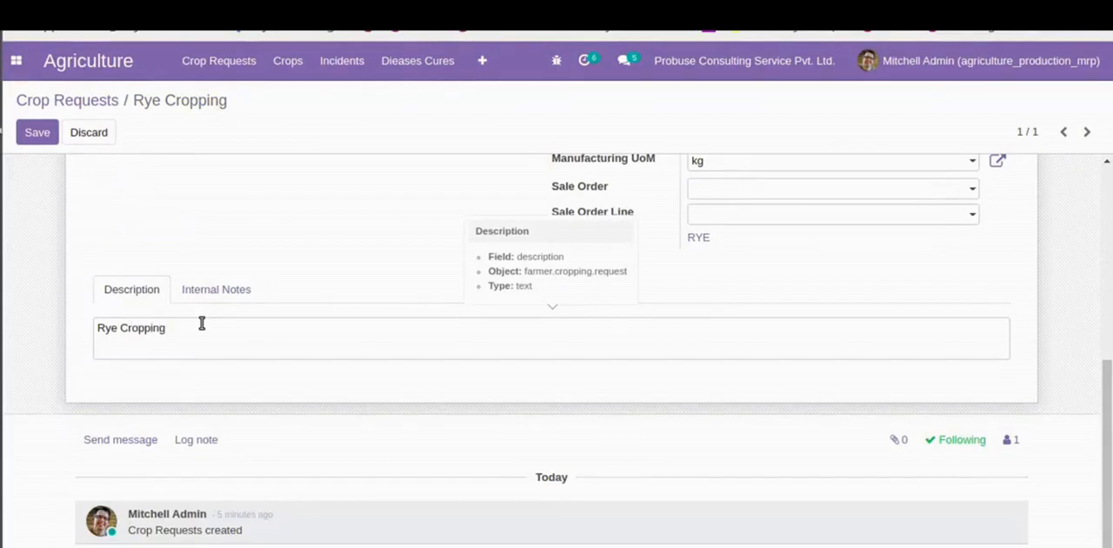
pyautogui.scroll(3, 202, 322)
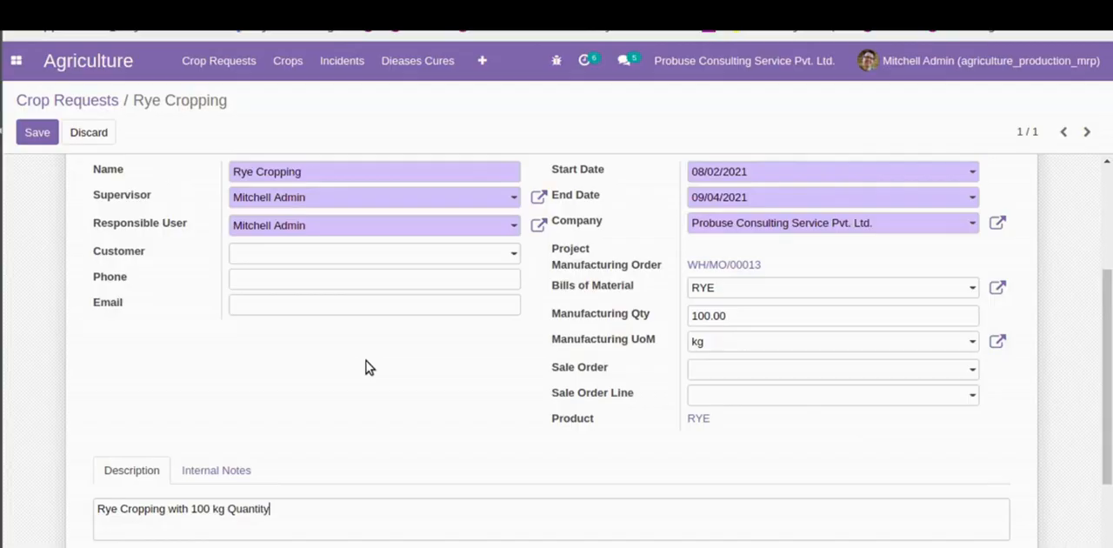
pyautogui.click(40, 134)
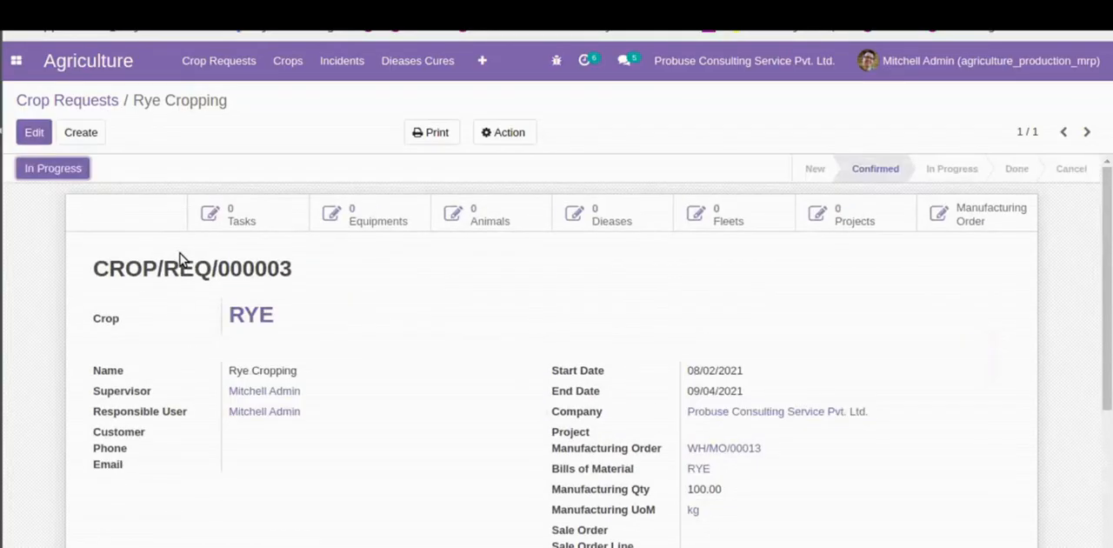
# - Print the Crop Requests report for Rye Cropping and check its title, request reference and company details in the PDF
pyautogui.click(431, 134)
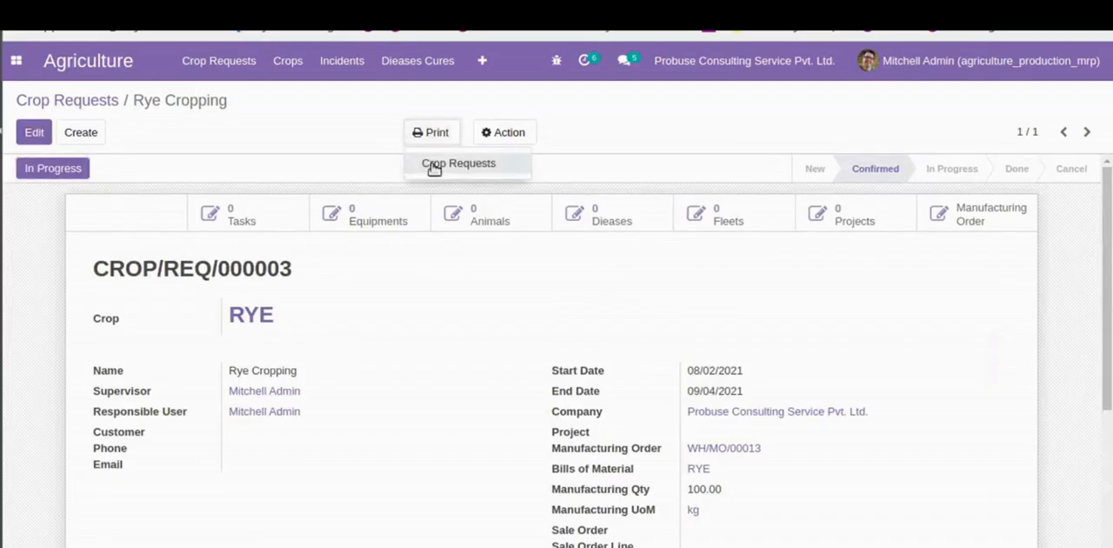
pyautogui.click(456, 165)
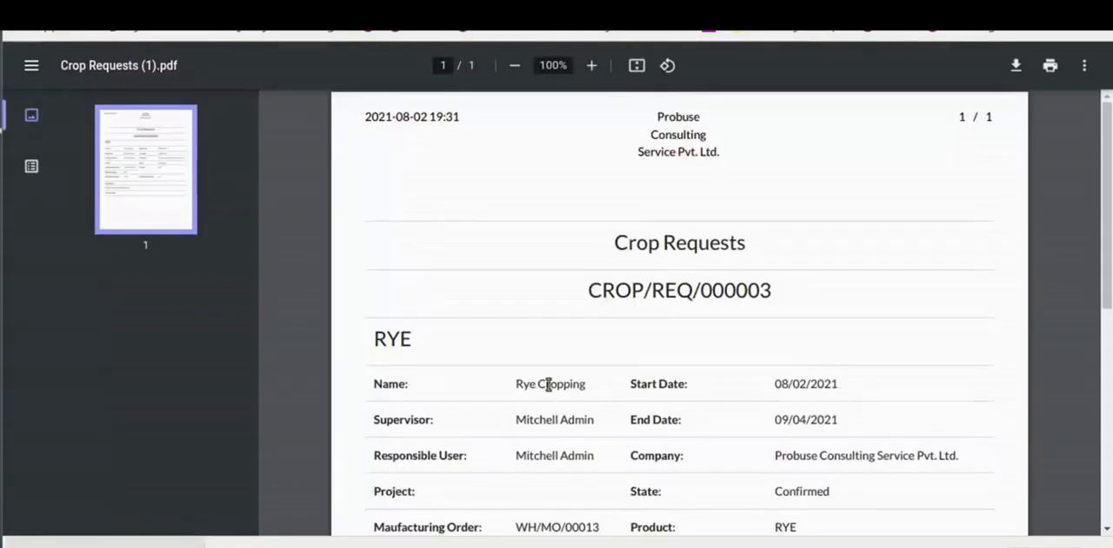
pyautogui.tripleClick(645, 249)
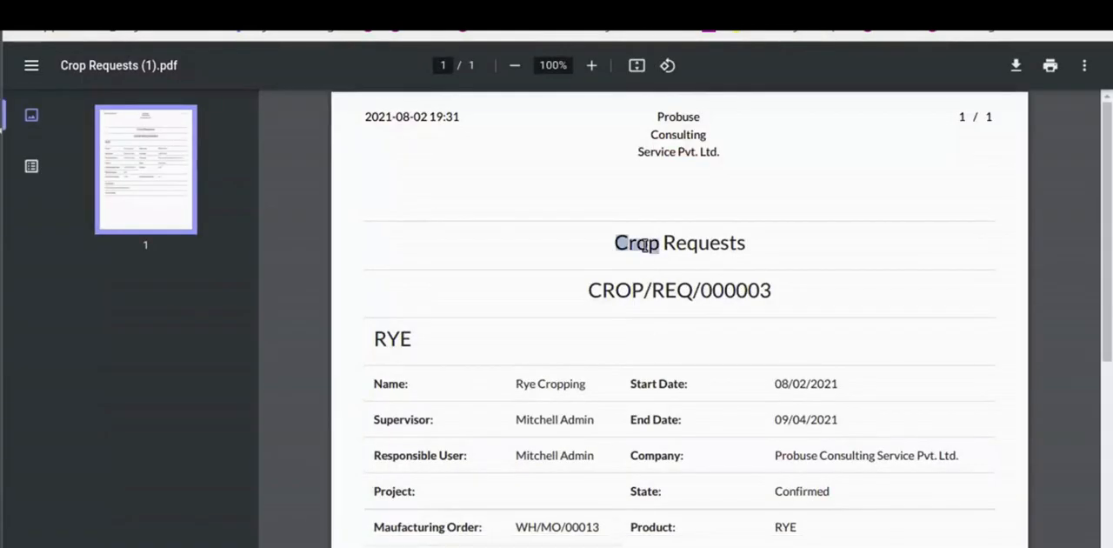
pyautogui.tripleClick(688, 293)
pyautogui.scroll(-3, 698, 328)
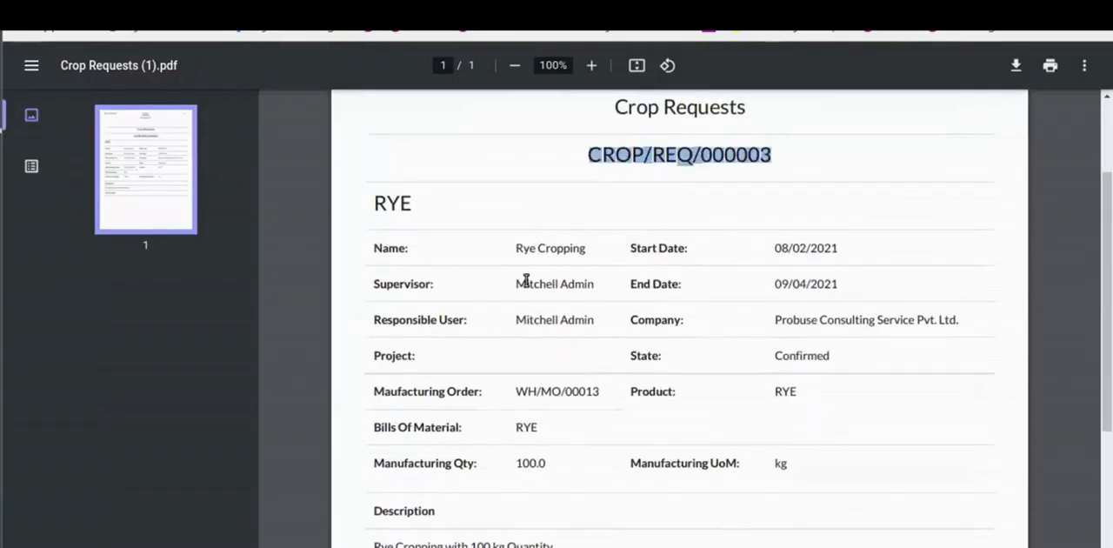
pyautogui.doubleClick(798, 322)
pyautogui.click(771, 371)
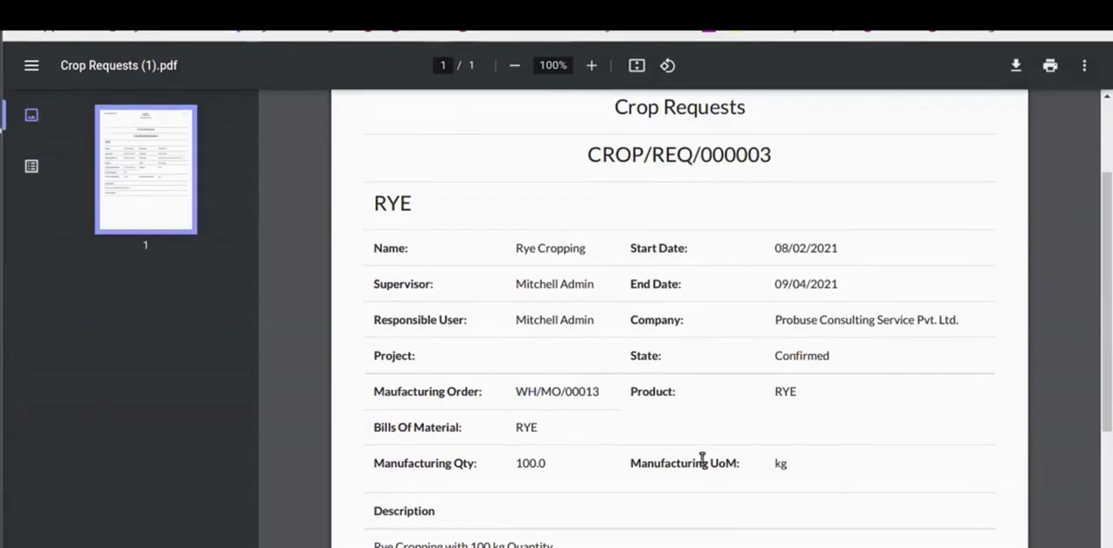
# - Check the manufacturing order, bill of materials, manufacturing quantity and description in the crop request PDF
pyautogui.doubleClick(390, 394)
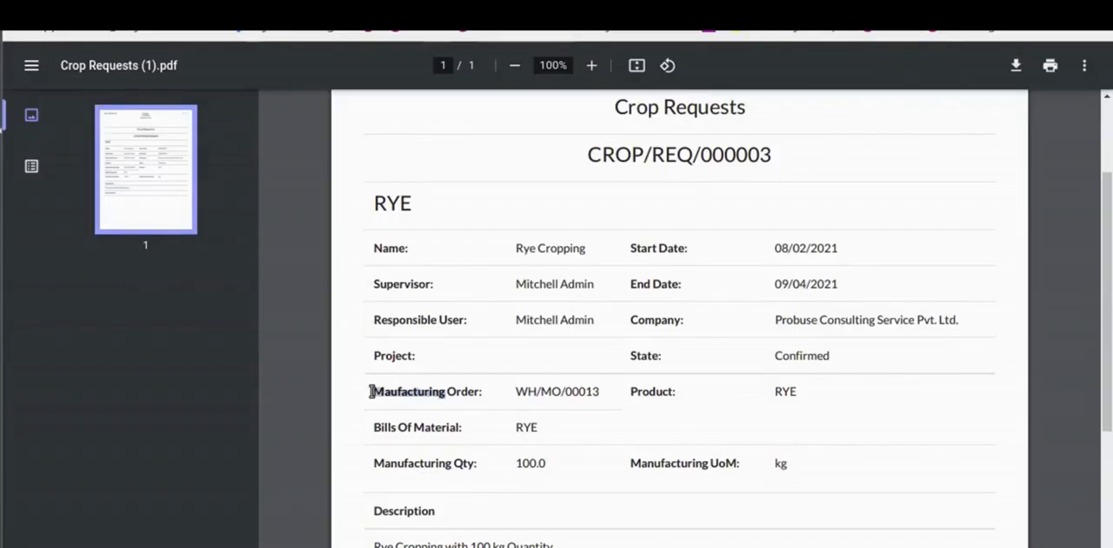
pyautogui.click(803, 477)
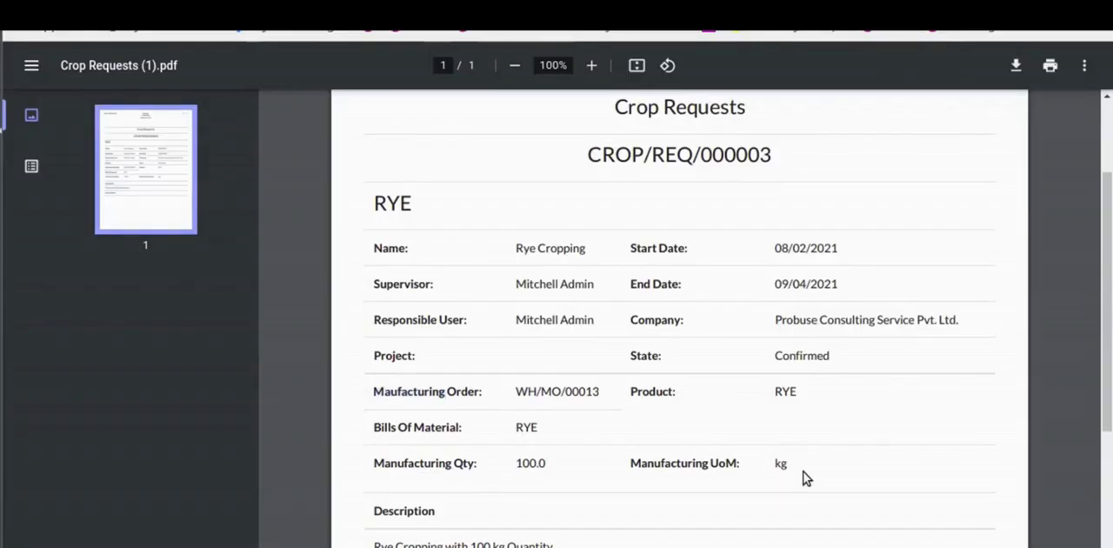
pyautogui.scroll(-4, 803, 474)
pyautogui.tripleClick(400, 368)
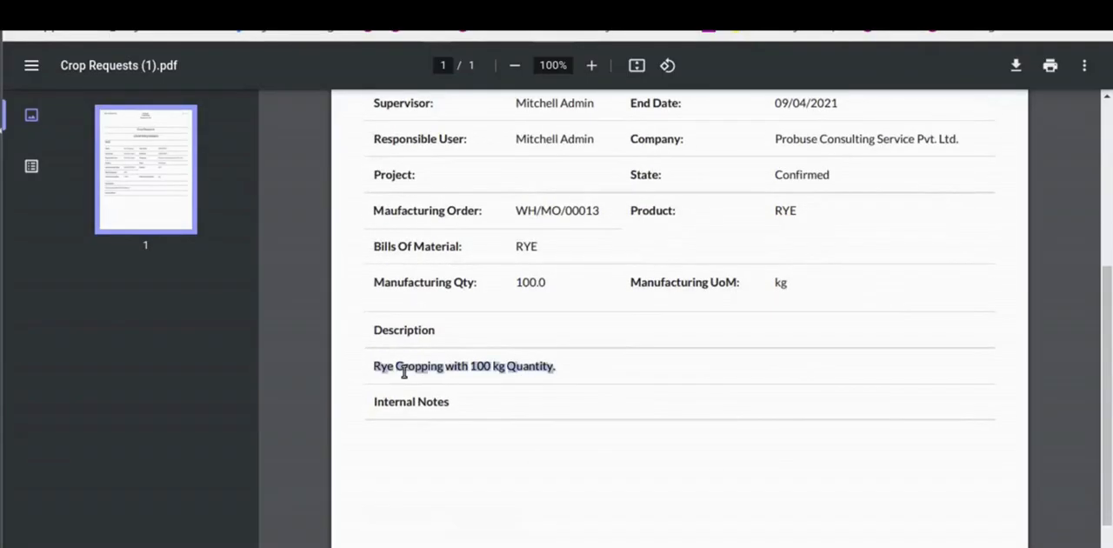
pyautogui.scroll(6, 588, 477)
pyautogui.tripleClick(549, 489)
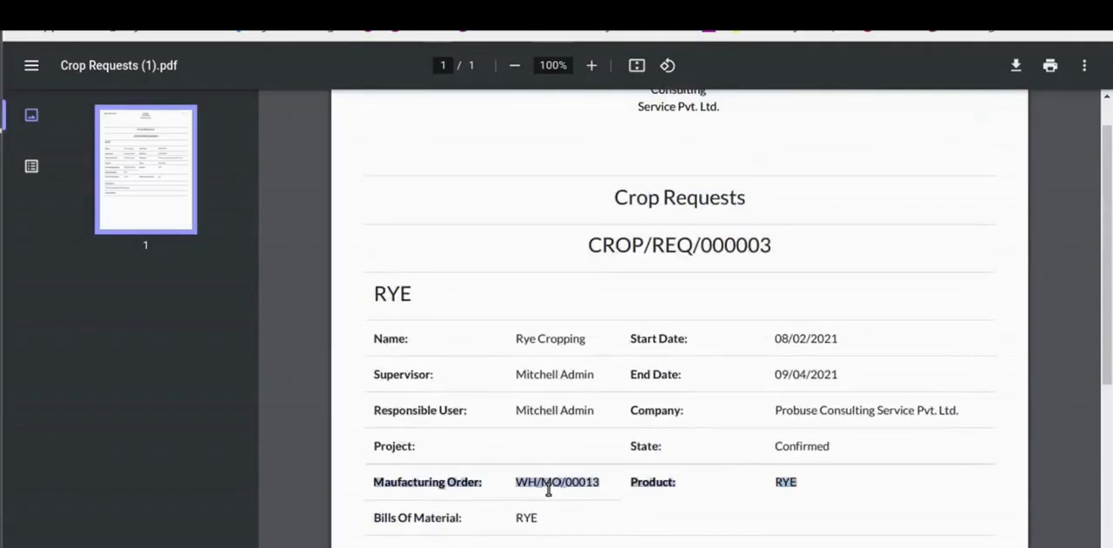
pyautogui.click(534, 515)
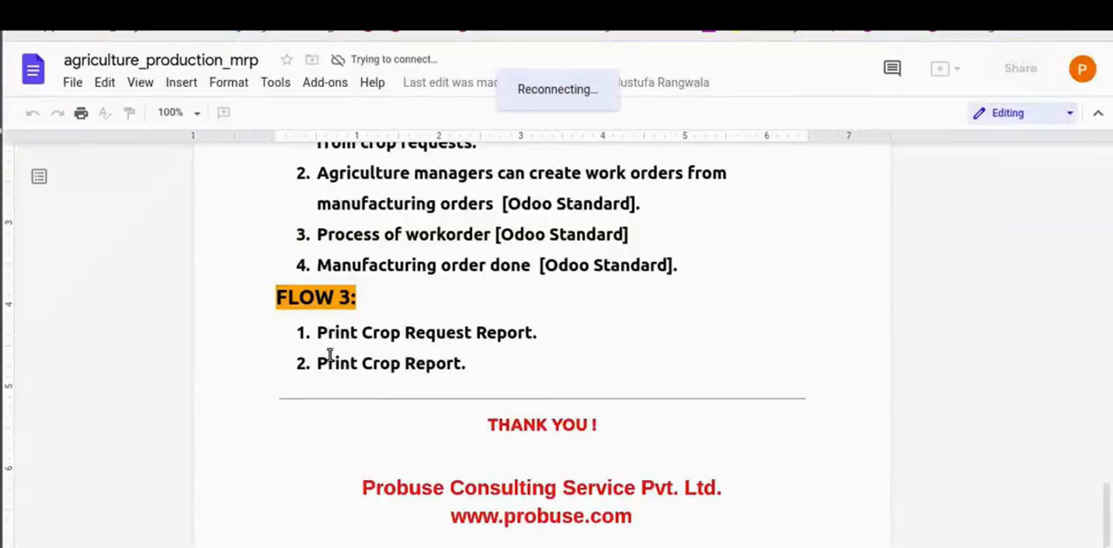
# - Switch to the agriculture_production_mrp document and read the Flow 3 item on printing the crop report
pyautogui.tripleClick(335, 367)
pyautogui.tripleClick(334, 367)
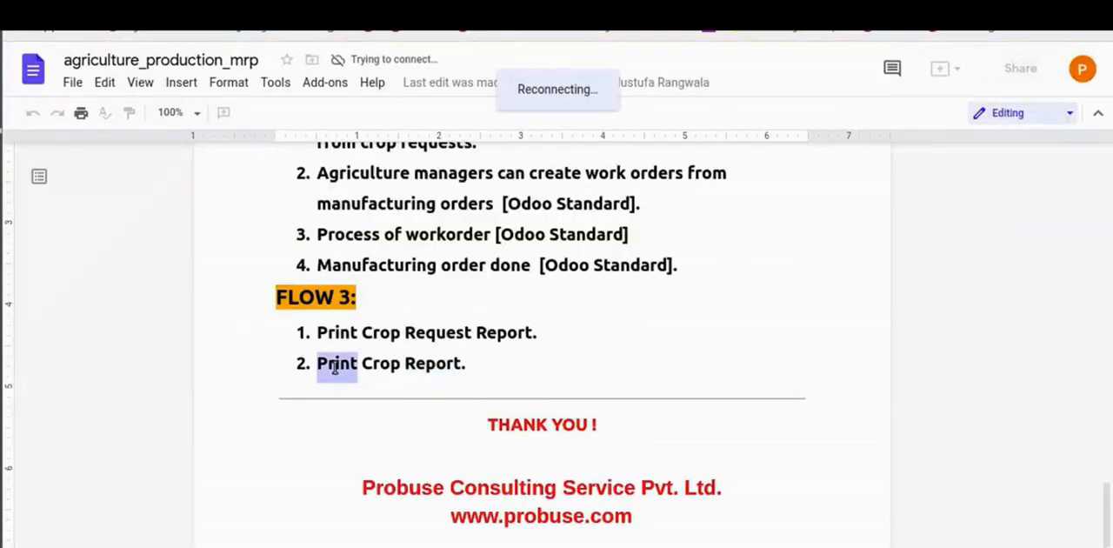
pyautogui.doubleClick(335, 367)
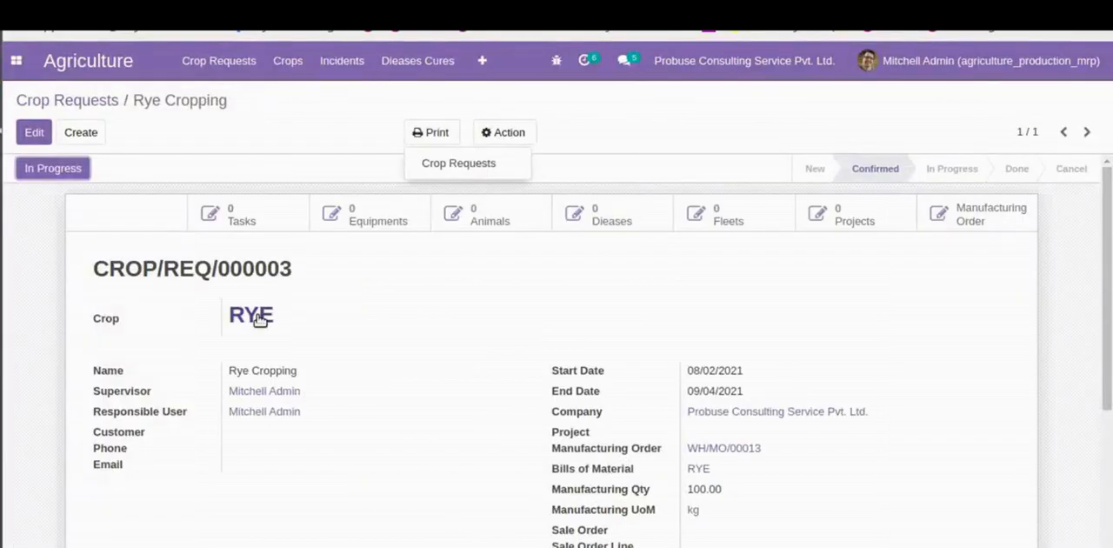
# - Switch back to Odoo, open the RYE crop record from the crops list and print its crop report
pyautogui.click(296, 65)
pyautogui.click(298, 100)
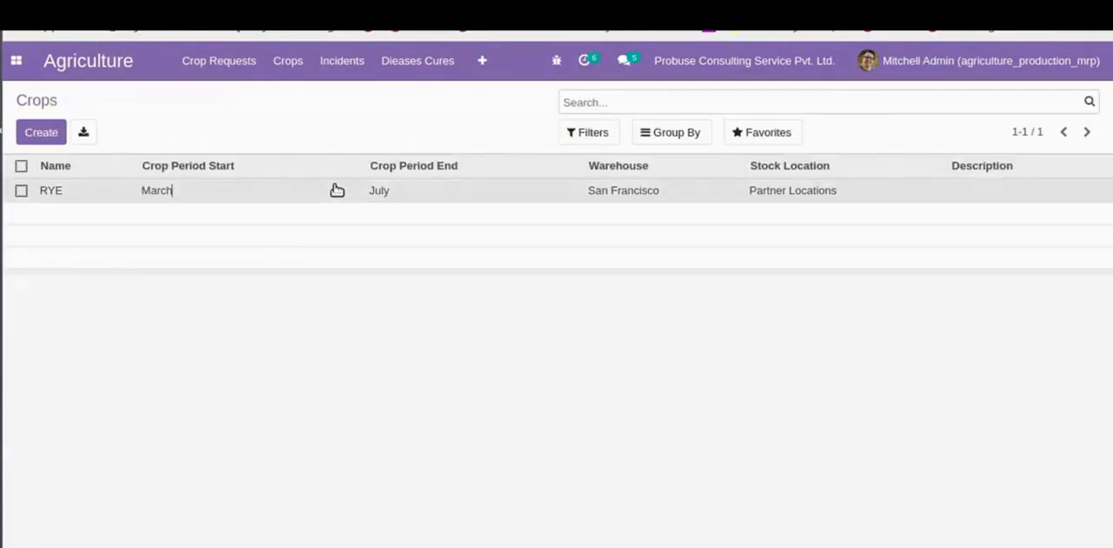
pyautogui.click(336, 190)
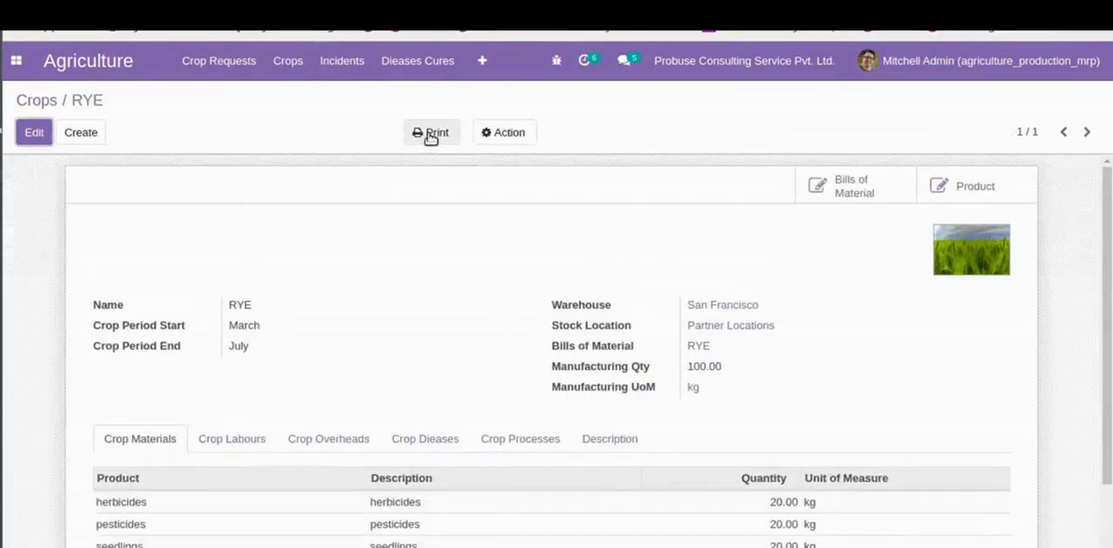
pyautogui.click(430, 133)
pyautogui.click(437, 164)
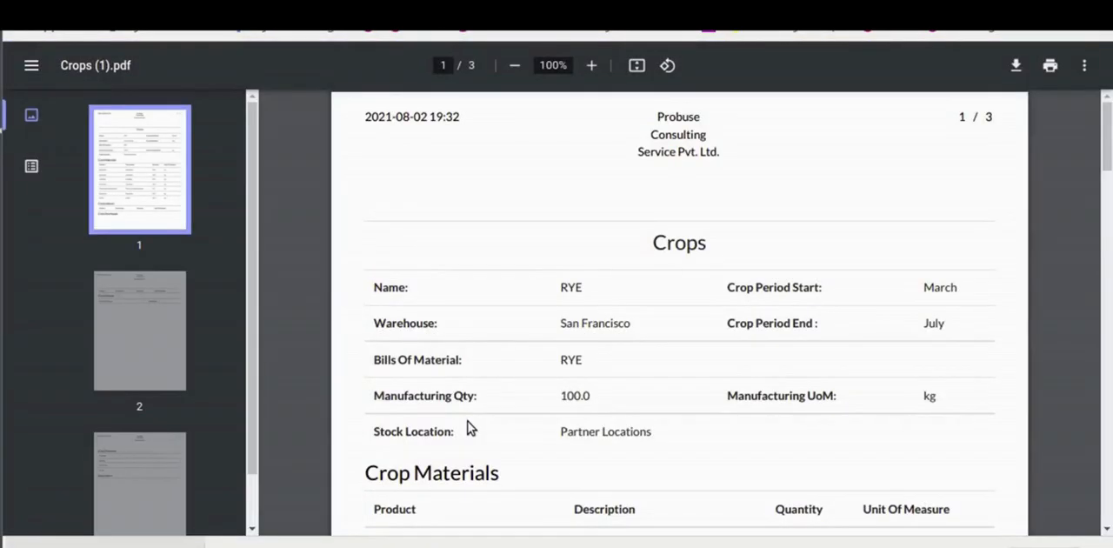
# - Review the crop report PDF's heading, bill of materials, manufacturing quantity and crop materials table
pyautogui.moveTo(647, 243); pyautogui.dragTo(768, 250)
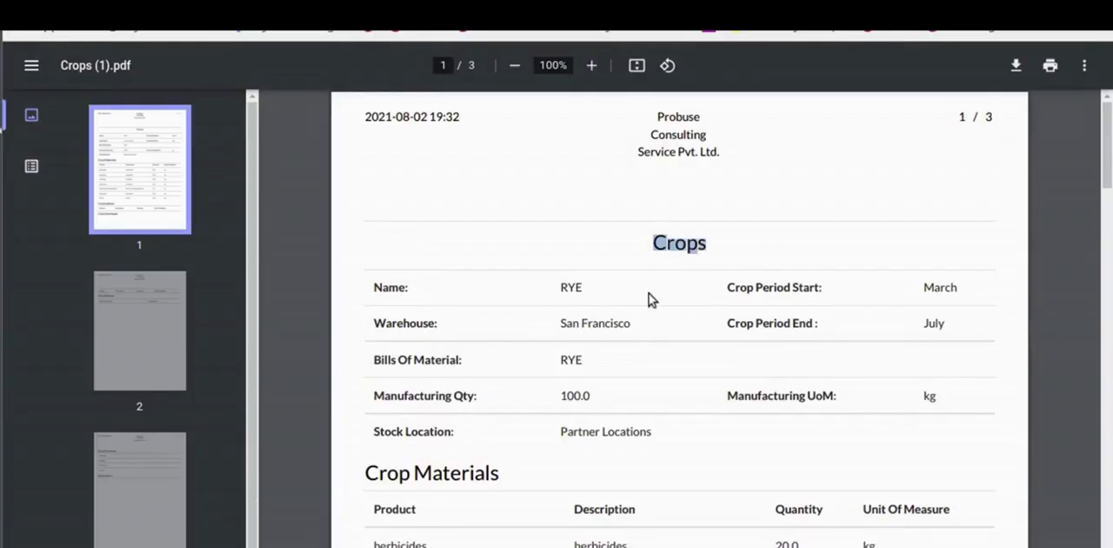
pyautogui.moveTo(562, 358); pyautogui.dragTo(611, 402)
pyautogui.click(618, 403)
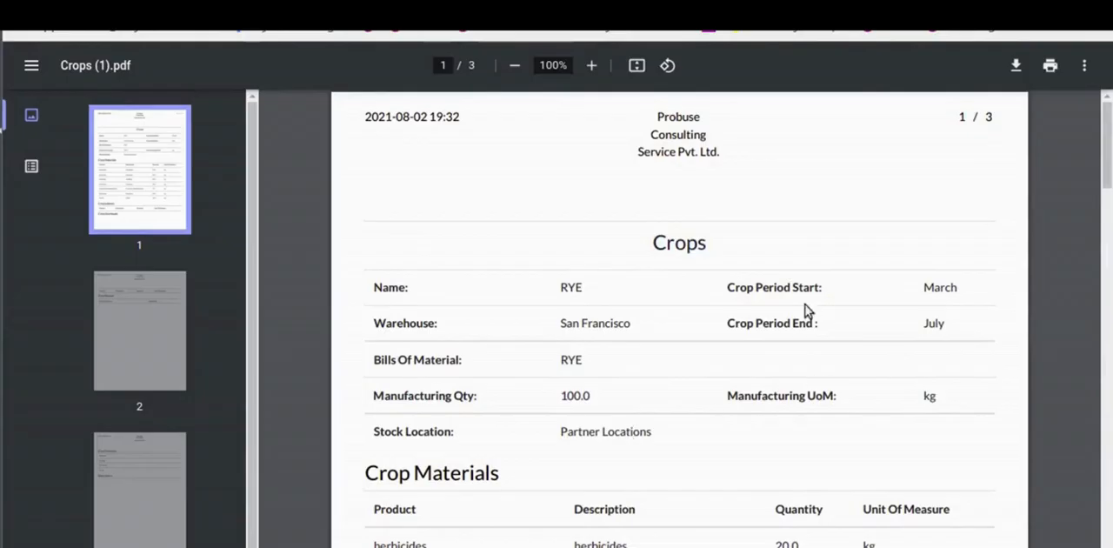
pyautogui.scroll(-4, 927, 348)
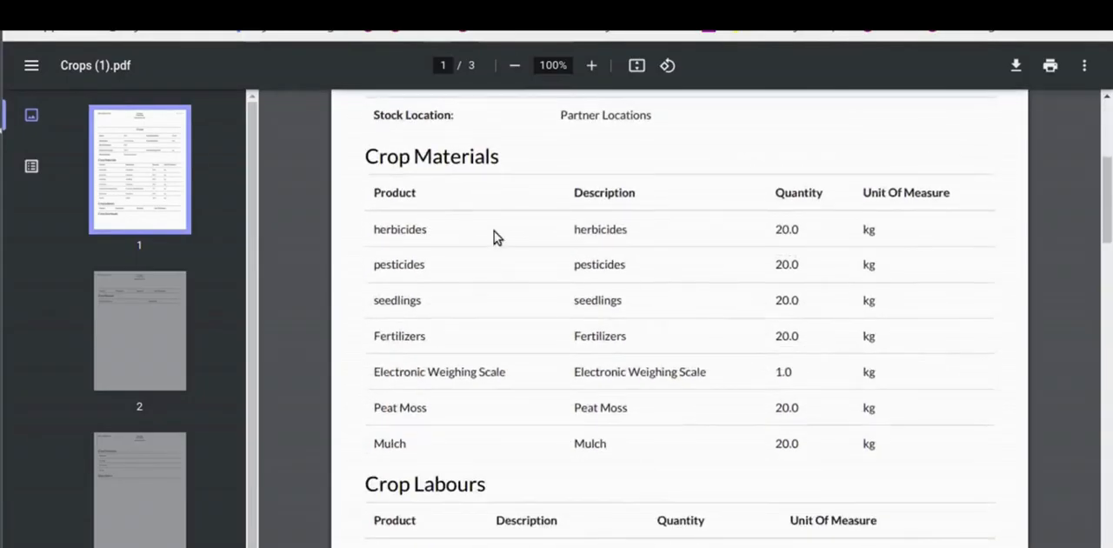
pyautogui.moveTo(389, 233); pyautogui.dragTo(839, 238)
pyautogui.click(824, 255)
pyautogui.scroll(4, 797, 439)
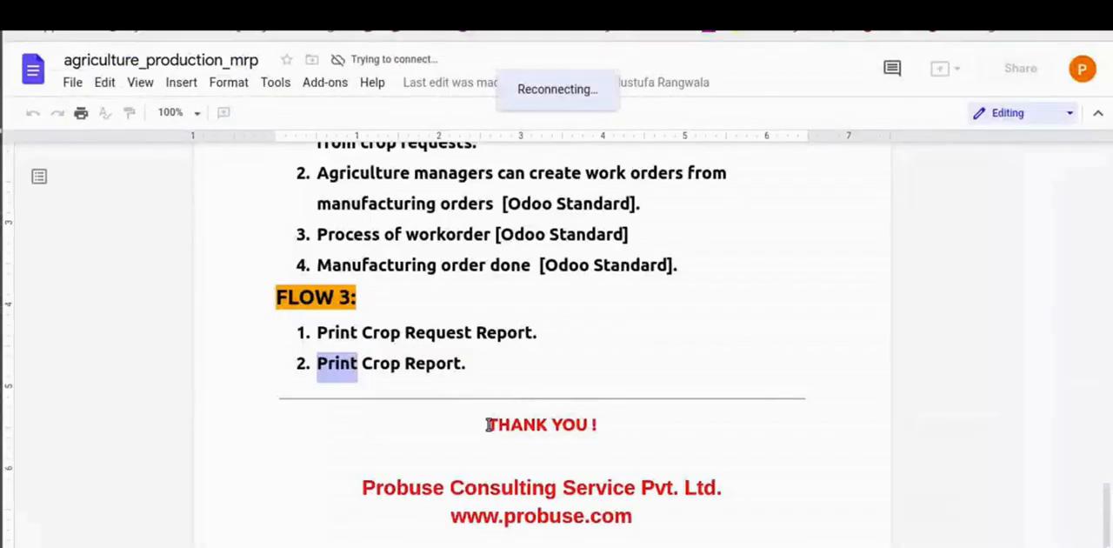
# - Switch to the agriculture_production_mrp document and read its closing thank-you, company name and website lines
pyautogui.moveTo(489, 424); pyautogui.dragTo(642, 426)
pyautogui.click(643, 427)
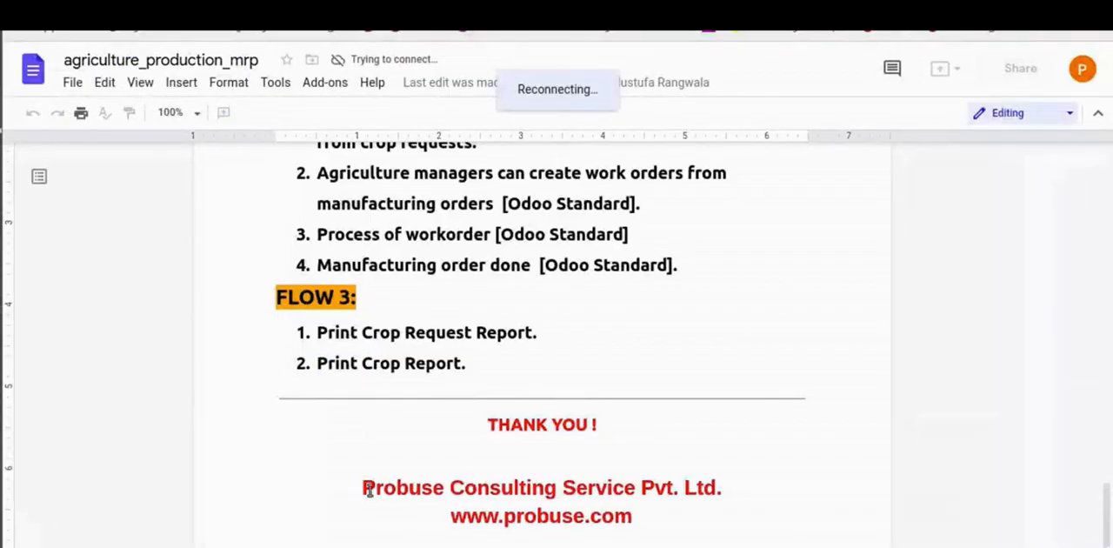
pyautogui.moveTo(368, 489); pyautogui.dragTo(742, 490)
pyautogui.click(731, 499)
pyautogui.moveTo(476, 515); pyautogui.dragTo(662, 519)
pyautogui.click(662, 519)
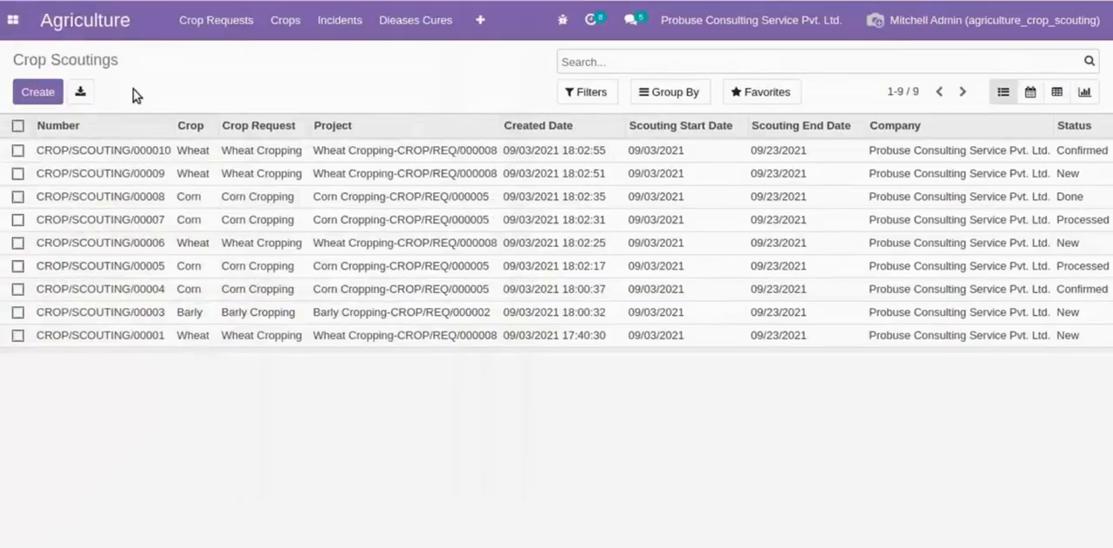
# - Switch to Odoo's agriculture_crop_scouting database and open the Crop Scoutings list in the Agriculture app
pyautogui.click(477, 18)
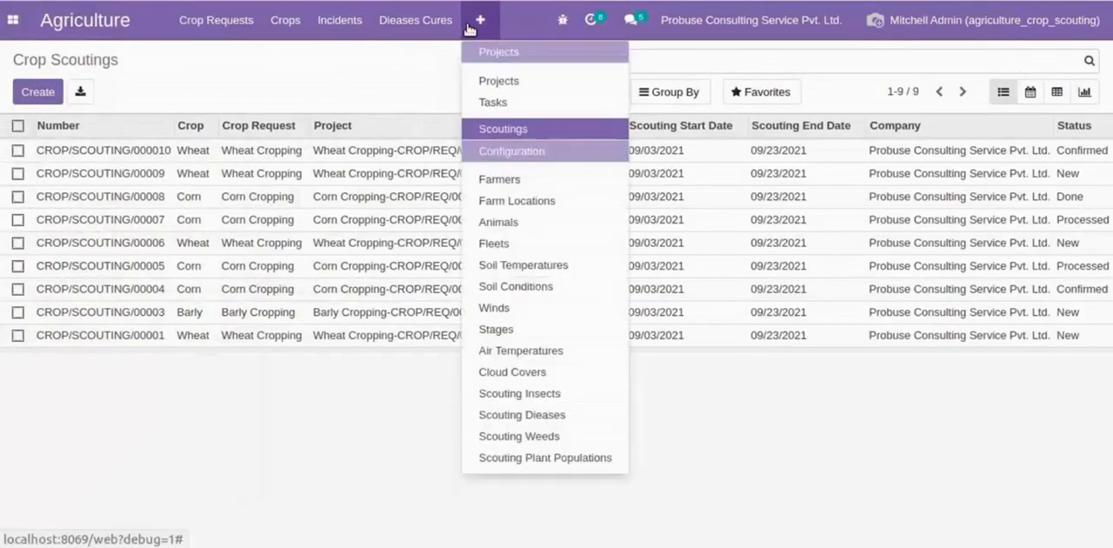
pyautogui.click(484, 133)
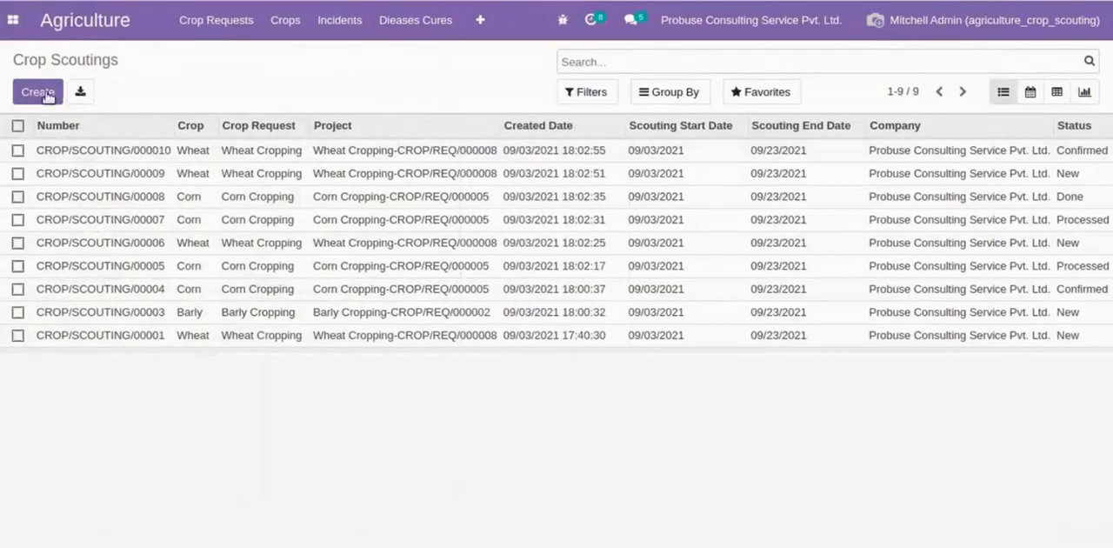
pyautogui.moveTo(14, 56); pyautogui.dragTo(186, 57)
pyautogui.click(187, 58)
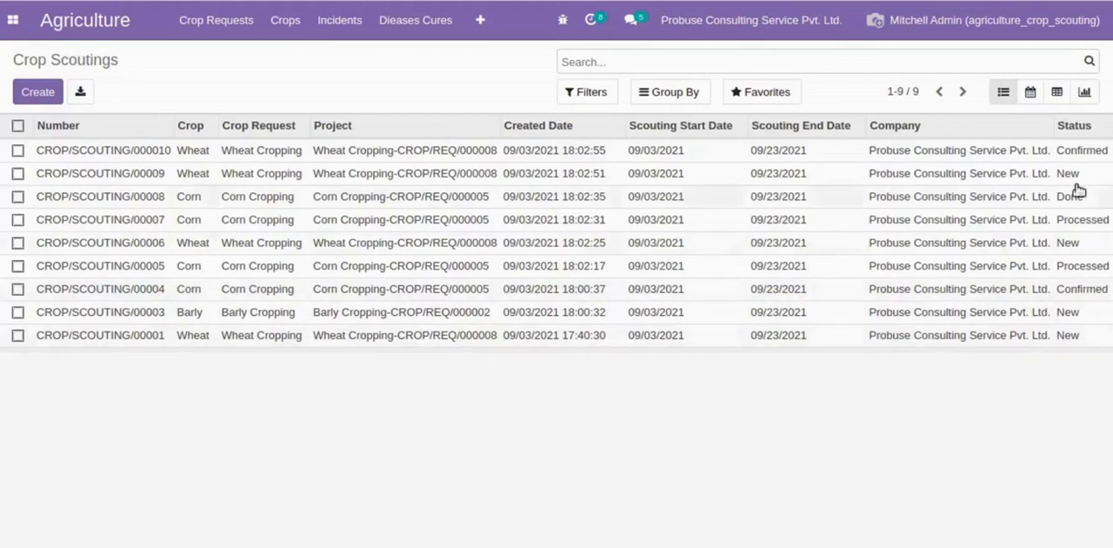
# - Show the crop scoutings in a monthly calendar and reschedule two Wheat scoutings, one to September 1 and one to September 2, 2021
pyautogui.click(1032, 94)
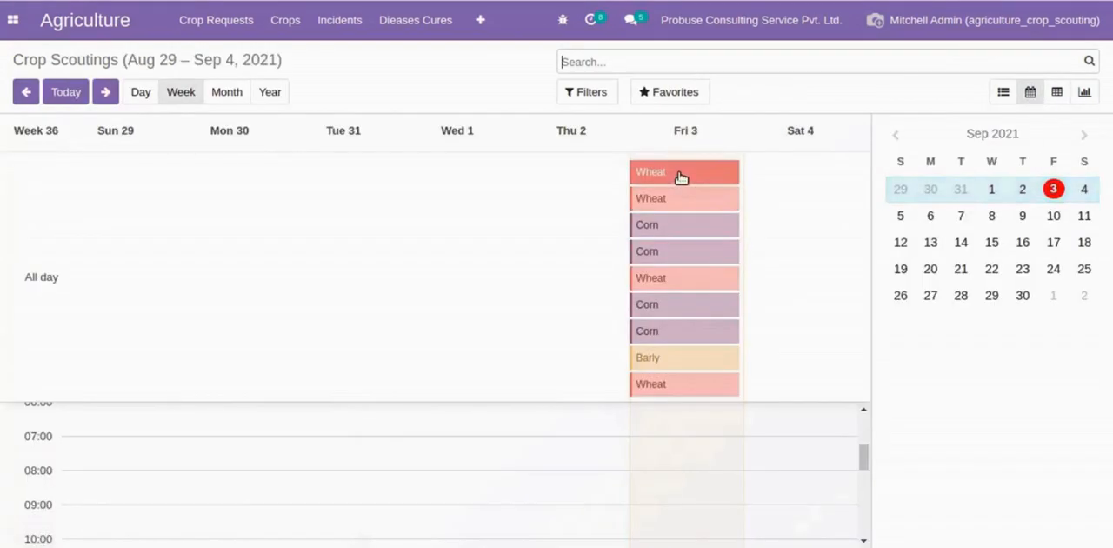
pyautogui.click(226, 91)
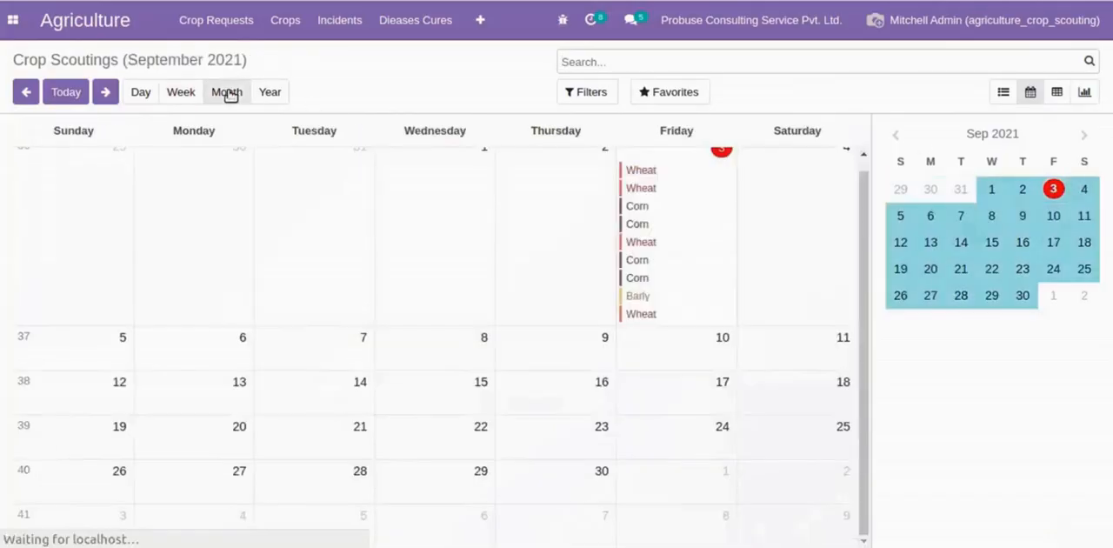
pyautogui.moveTo(688, 241); pyautogui.dragTo(513, 236)
pyautogui.moveTo(643, 180); pyautogui.dragTo(382, 201)
pyautogui.moveTo(631, 207); pyautogui.dragTo(563, 315)
# - Check the calendar details of the first Corn scouting on September 3 and the Wheat scoutings on September 2 and September 1
pyautogui.click(565, 175)
pyautogui.click(642, 200)
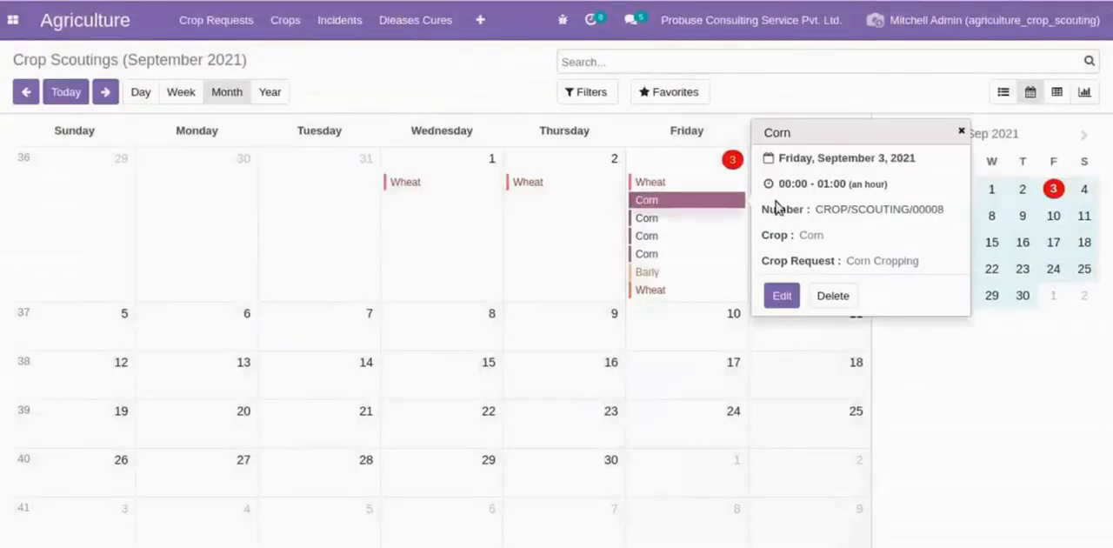
pyautogui.moveTo(795, 159); pyautogui.dragTo(918, 157)
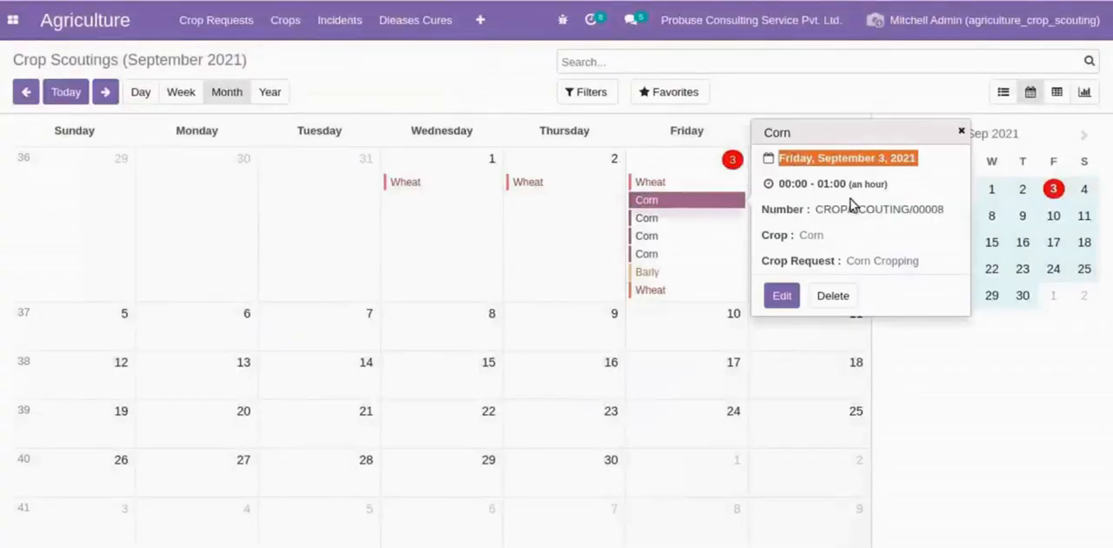
pyautogui.moveTo(816, 208); pyautogui.dragTo(929, 204)
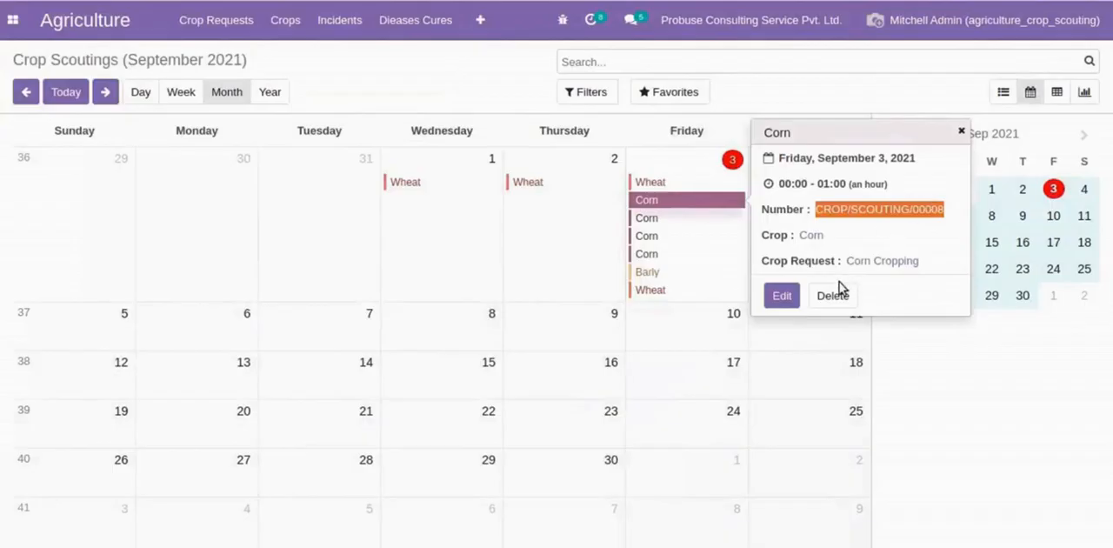
pyautogui.click(536, 184)
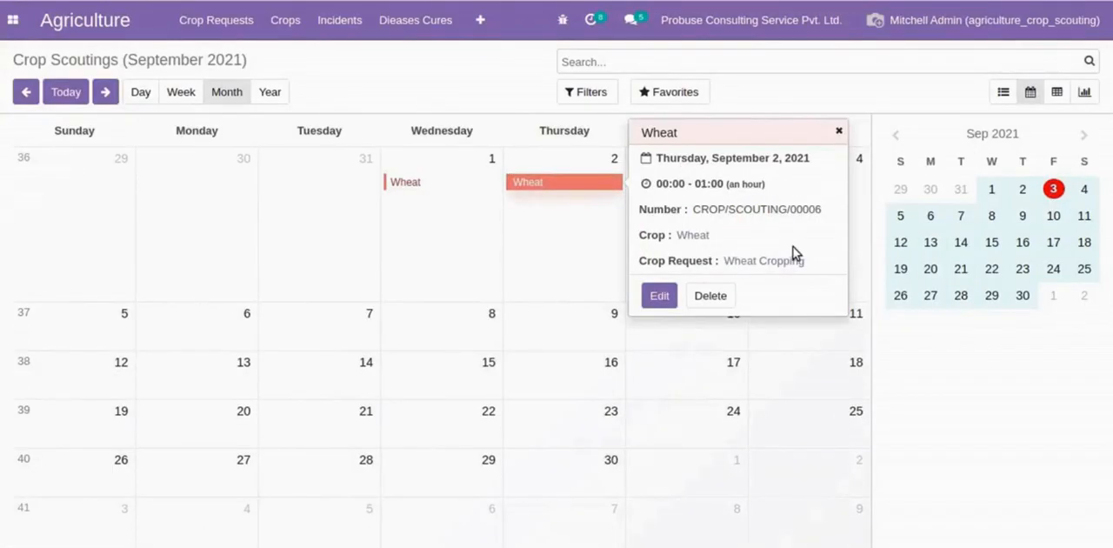
pyautogui.click(494, 184)
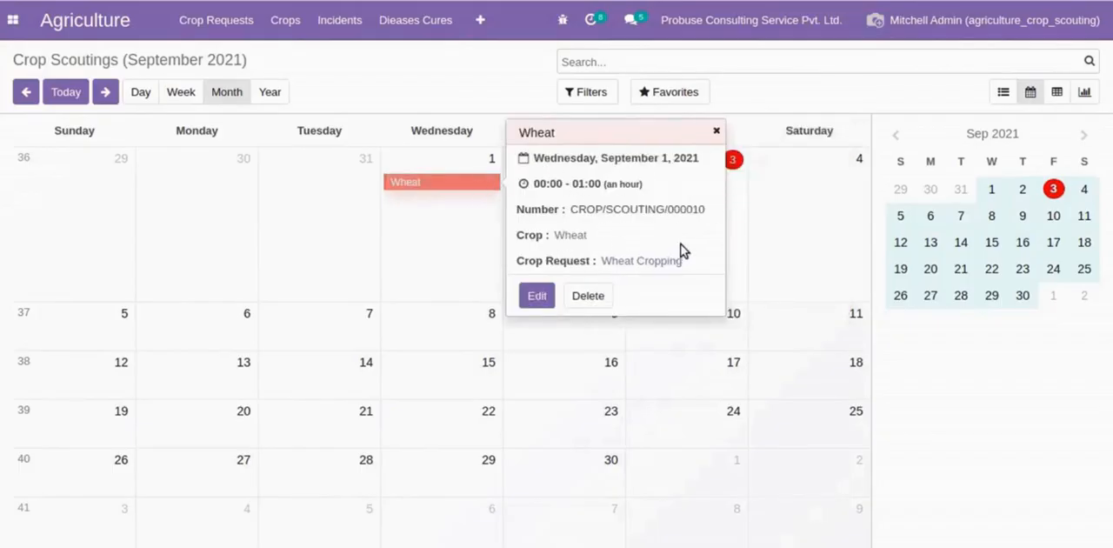
# - Show the crop scoutings as a pivot table grouped by Crop, Crop Request, Project and Status
pyautogui.click(1057, 91)
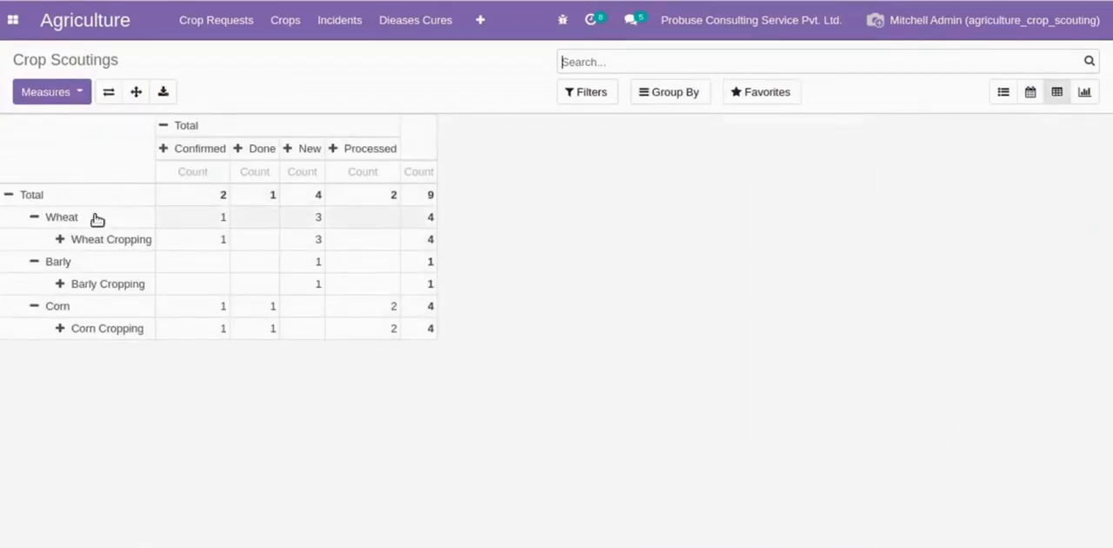
pyautogui.click(692, 91)
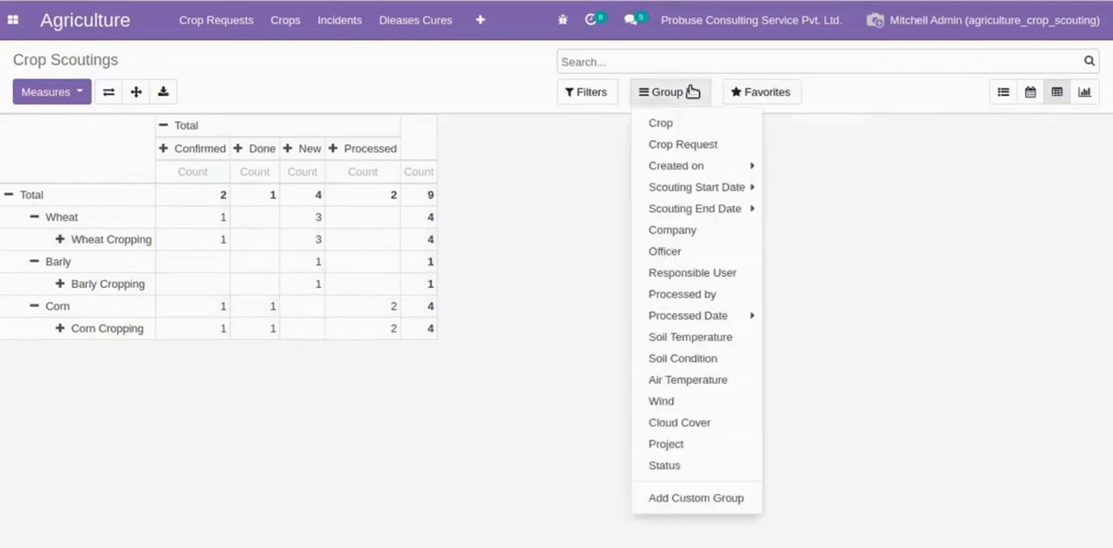
pyautogui.click(672, 122)
pyautogui.click(677, 143)
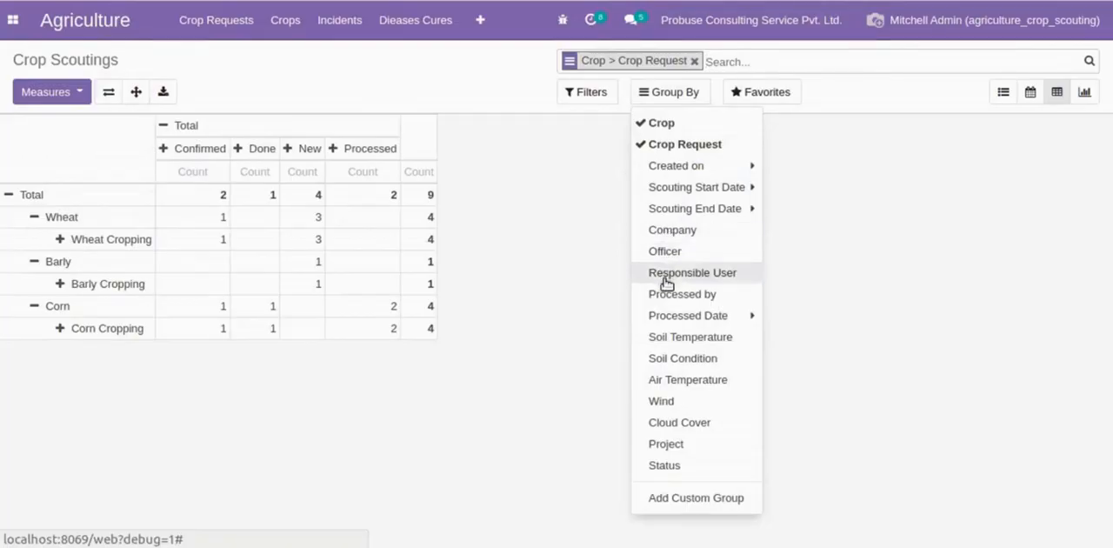
pyautogui.click(665, 443)
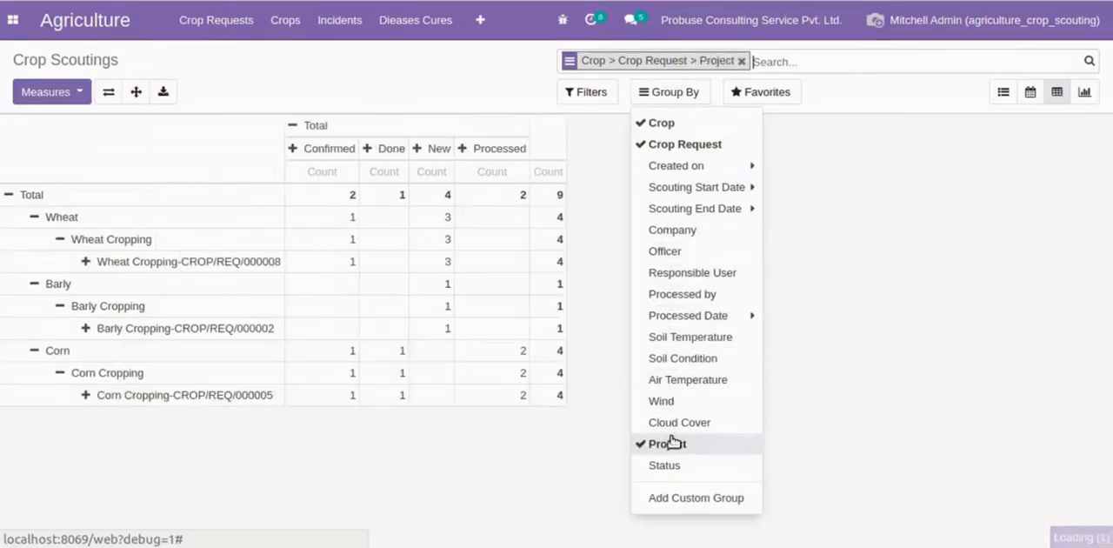
pyautogui.click(247, 409)
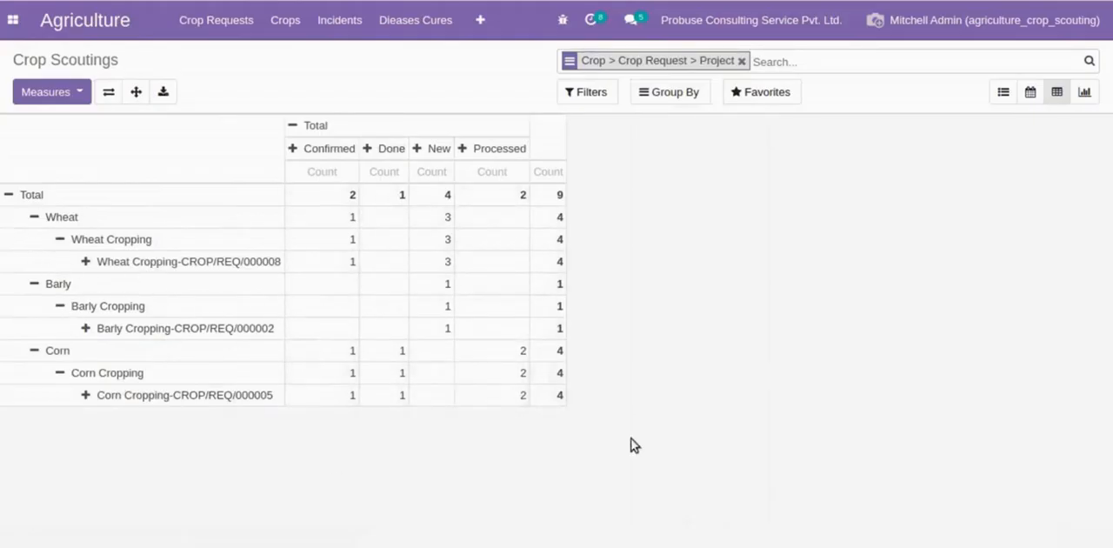
pyautogui.click(671, 98)
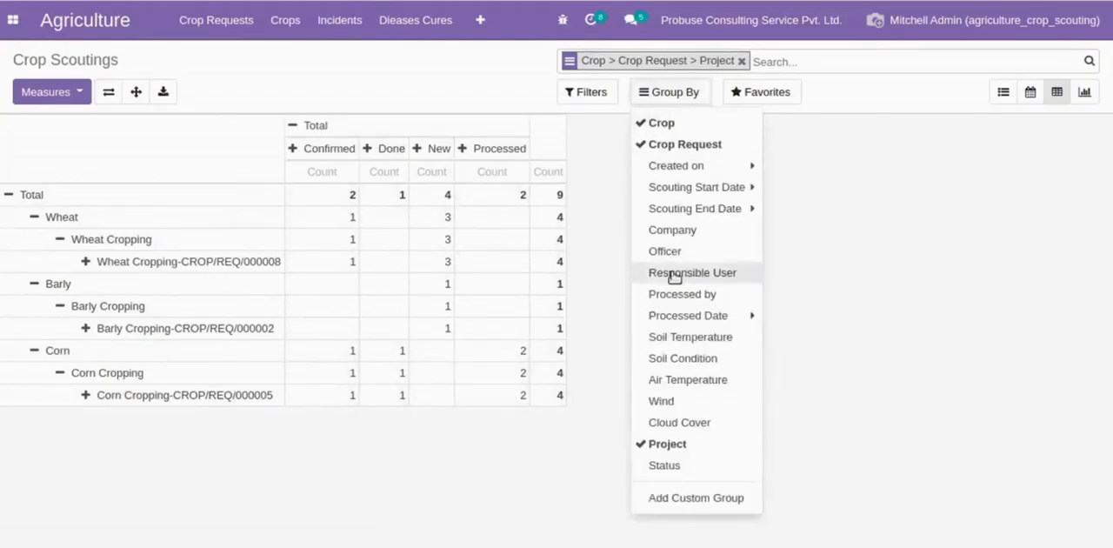
pyautogui.click(685, 466)
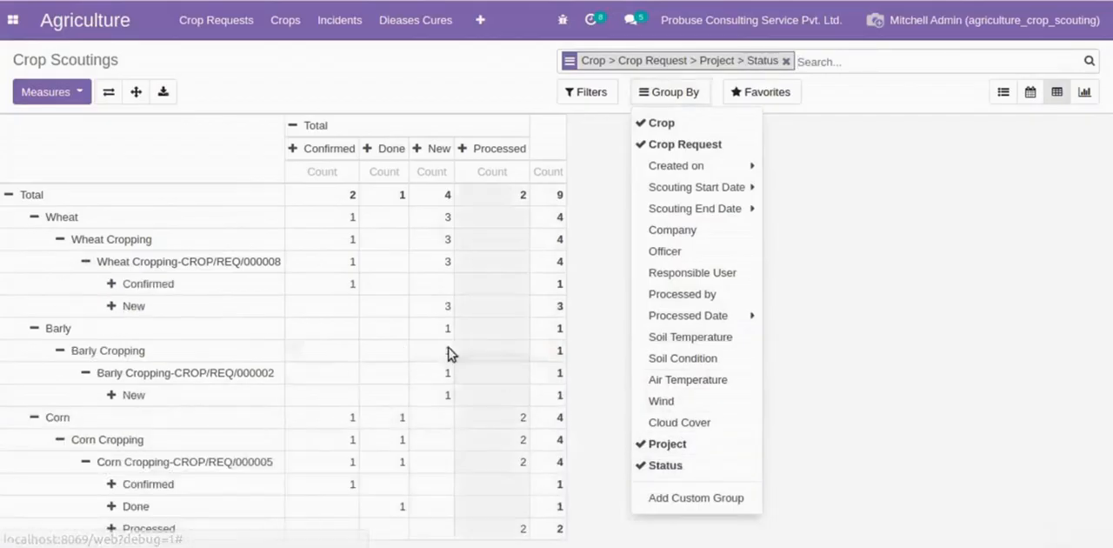
pyautogui.click(969, 304)
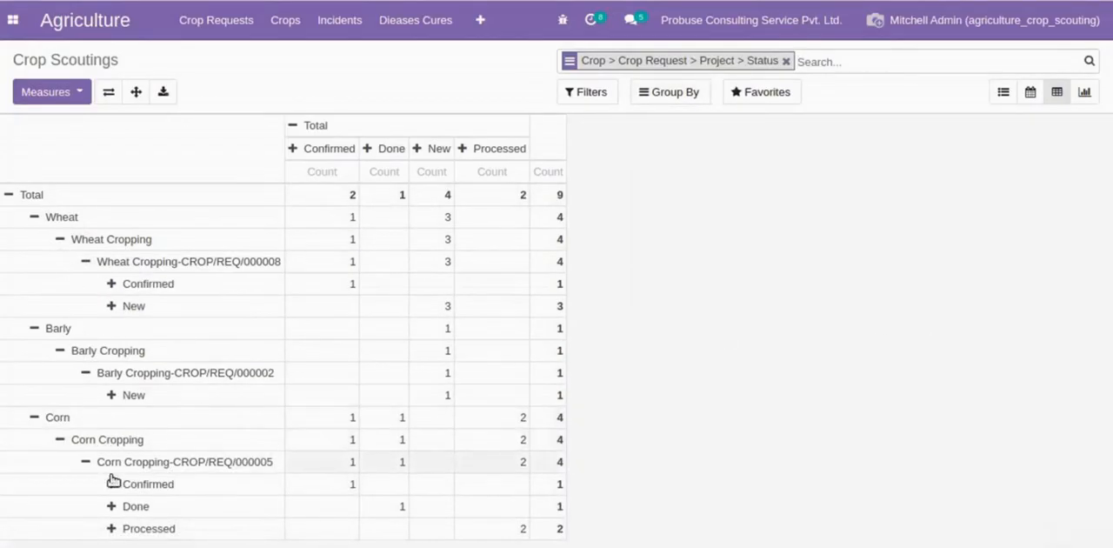
# - View the scoutings as a bar chart without the custom grouping, comparing the Plant Height, Temperature and Count measures
pyautogui.click(1084, 92)
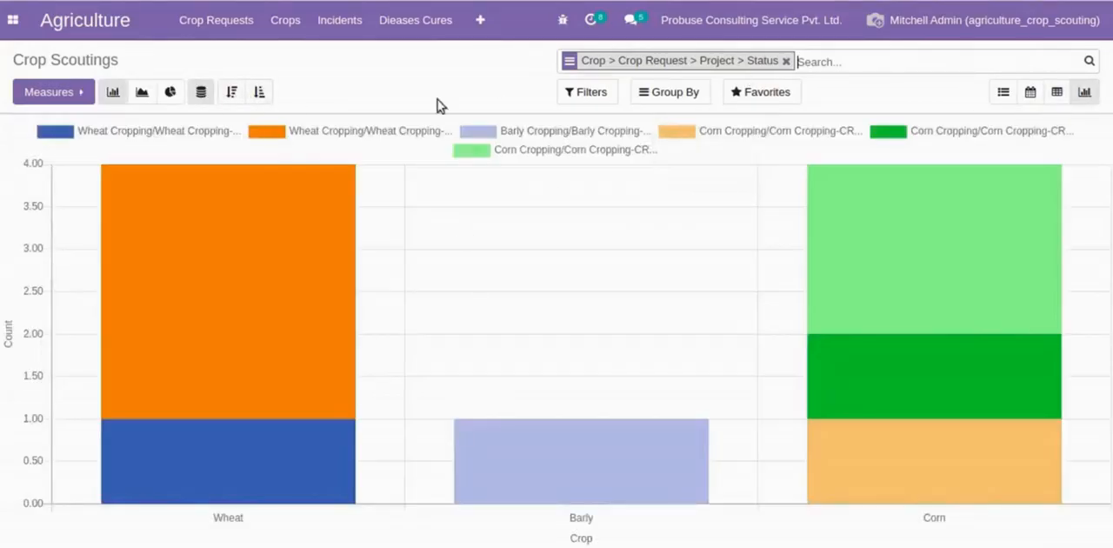
pyautogui.click(788, 62)
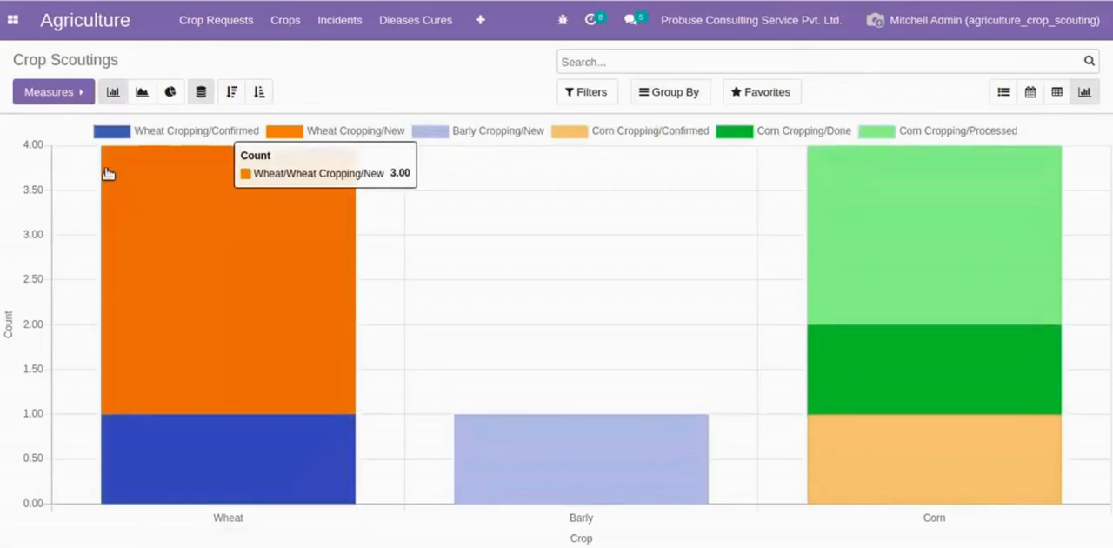
pyautogui.click(53, 91)
pyautogui.click(68, 125)
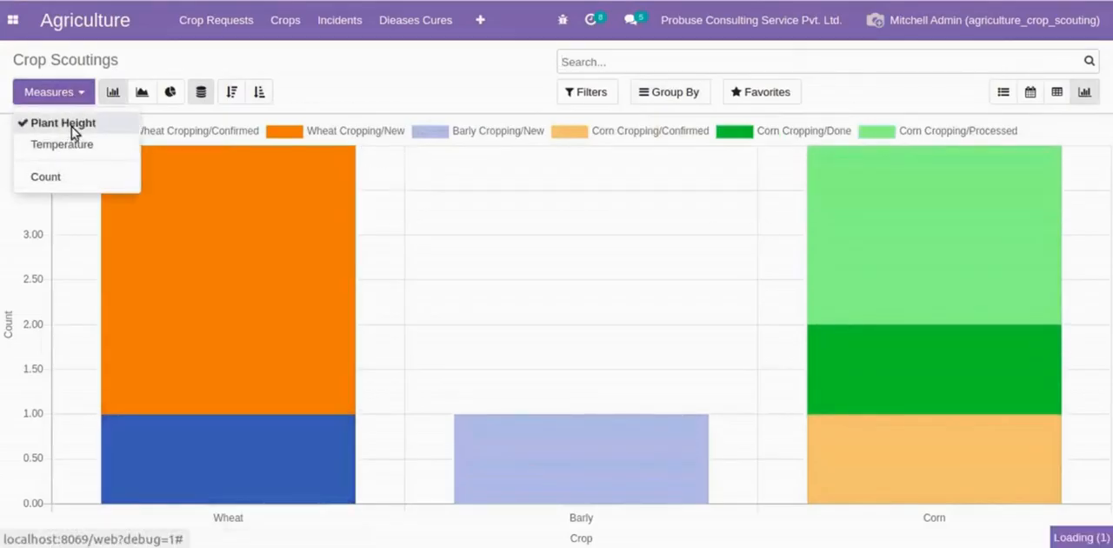
pyautogui.click(76, 146)
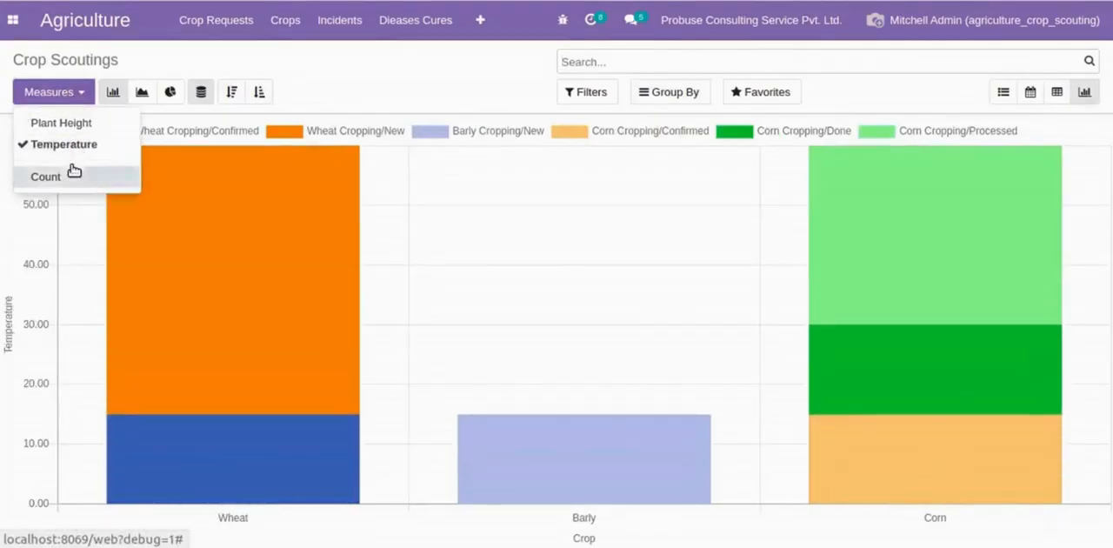
pyautogui.click(73, 175)
# - View the scoutings as a line chart by Plant Height, Temperature and finally Count
pyautogui.click(144, 92)
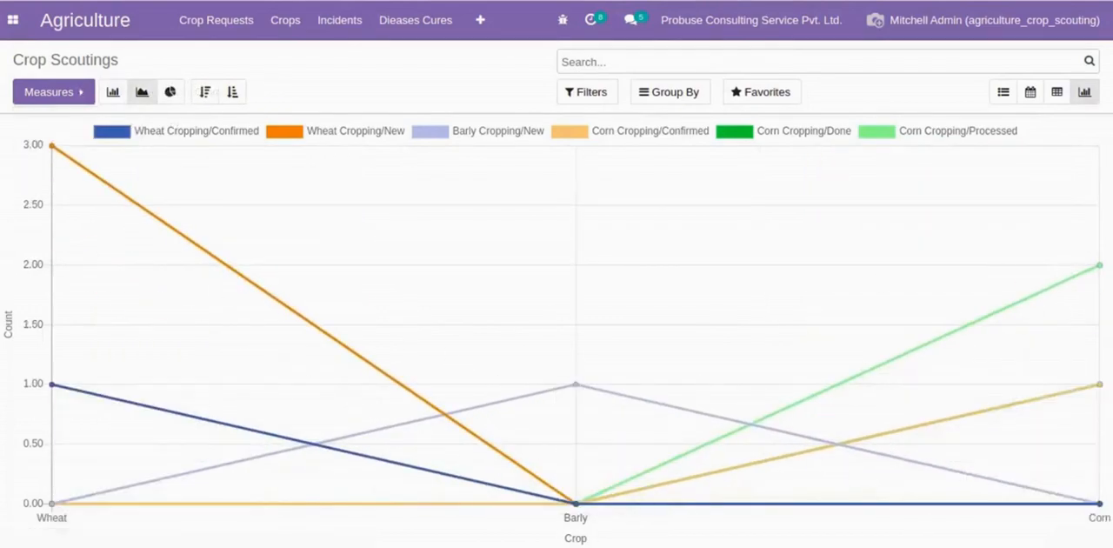
pyautogui.click(53, 91)
pyautogui.click(56, 129)
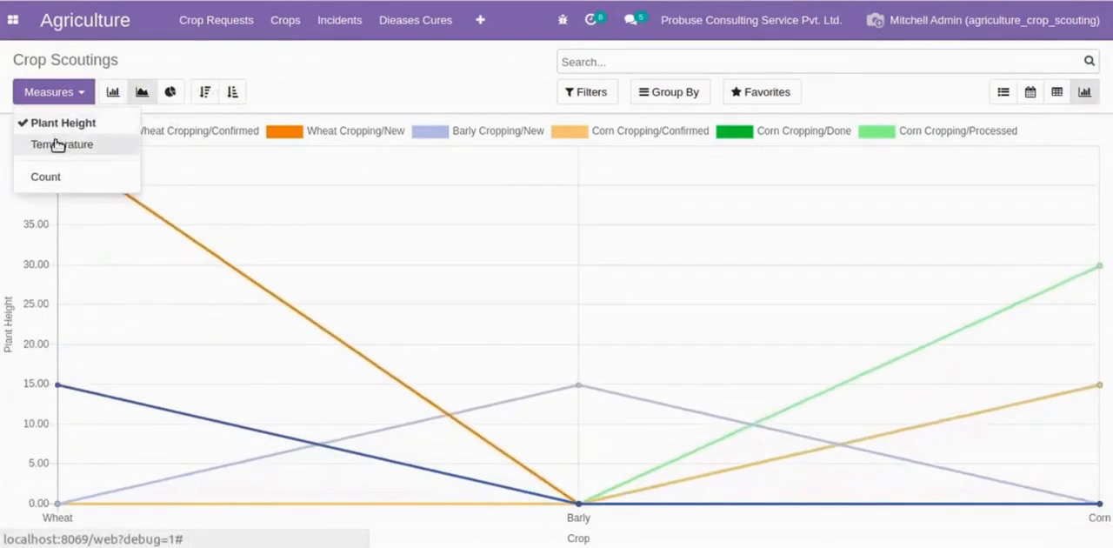
pyautogui.click(58, 147)
pyautogui.click(43, 176)
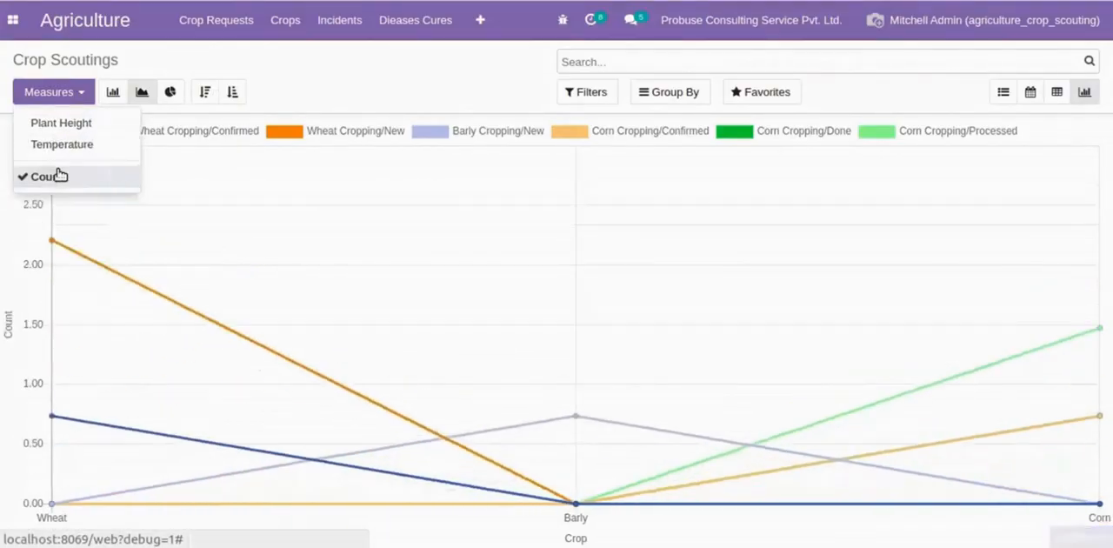
# - View the scoutings as a pie chart by Temperature, Plant Height and finally Count
pyautogui.click(174, 94)
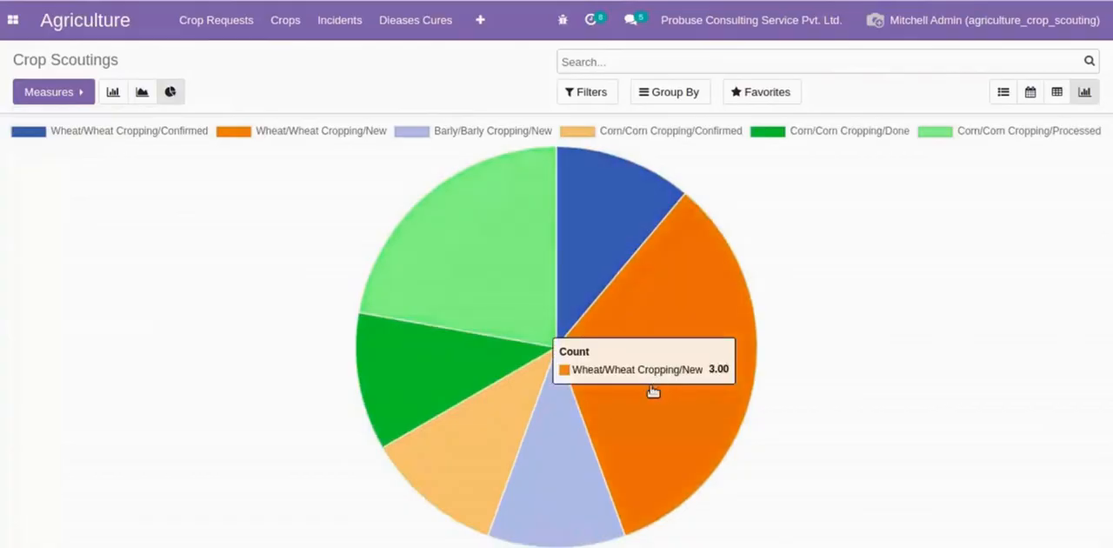
pyautogui.click(72, 97)
pyautogui.click(65, 141)
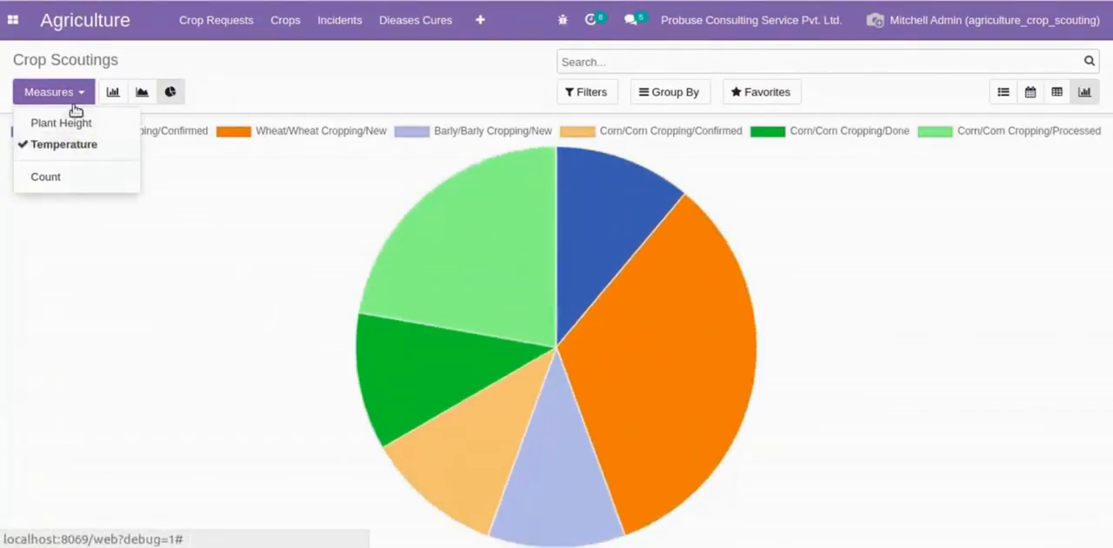
pyautogui.click(75, 98)
pyautogui.click(77, 100)
pyautogui.click(75, 122)
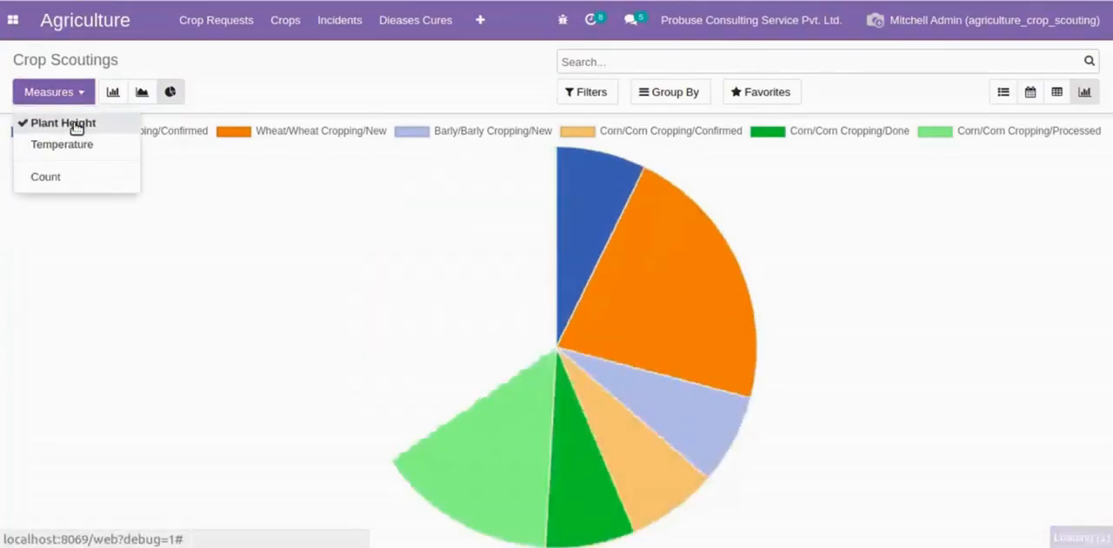
pyautogui.click(69, 179)
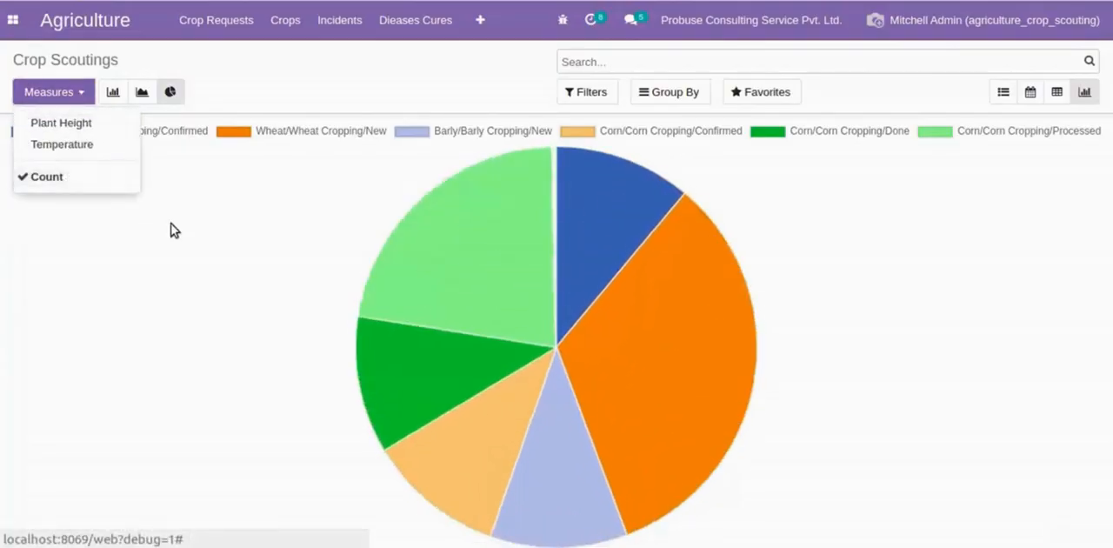
pyautogui.click(204, 231)
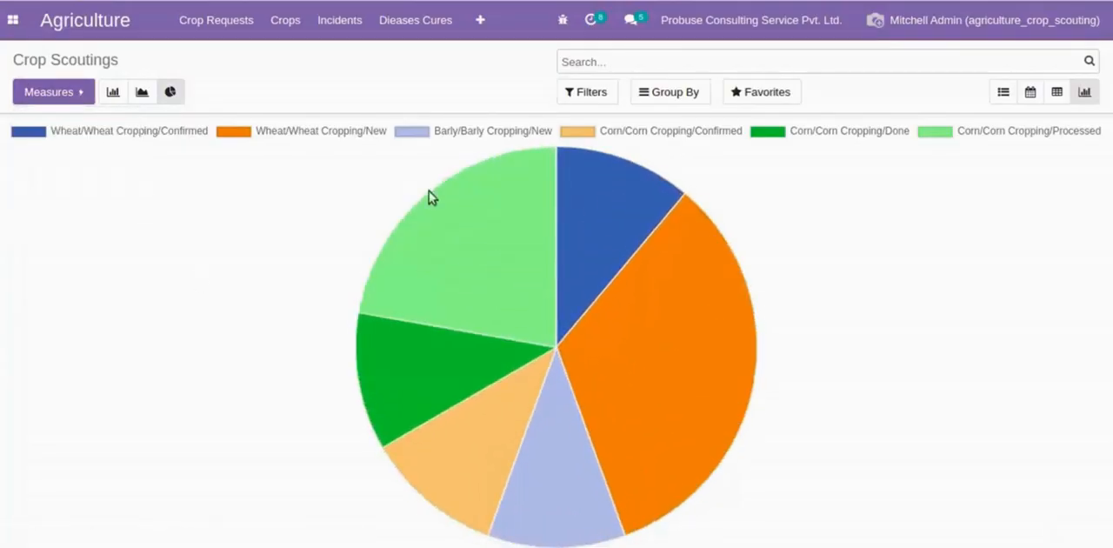
# - Open the Wheat crop record from the crops list
pyautogui.click(480, 21)
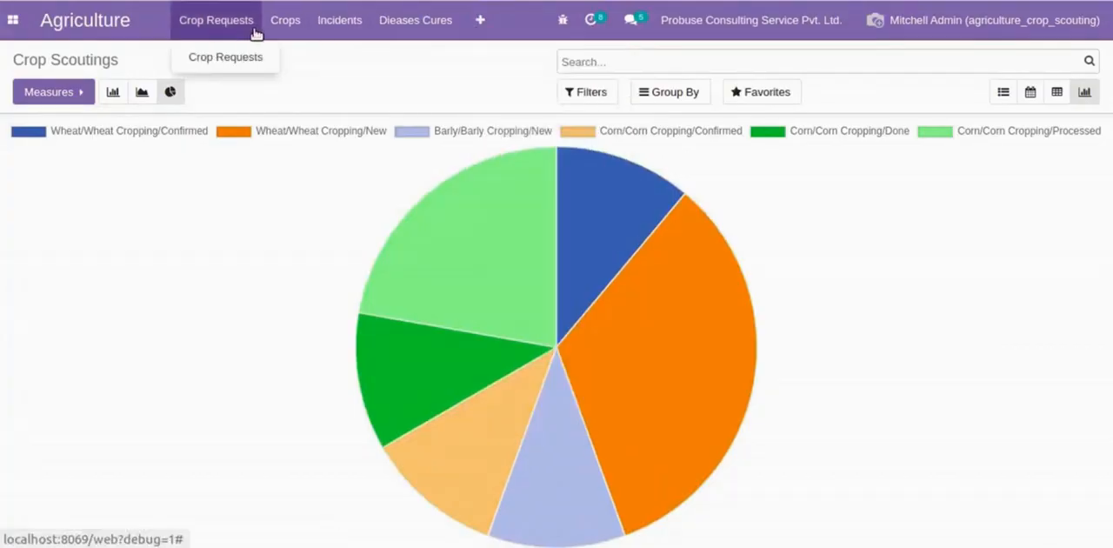
pyautogui.click(291, 55)
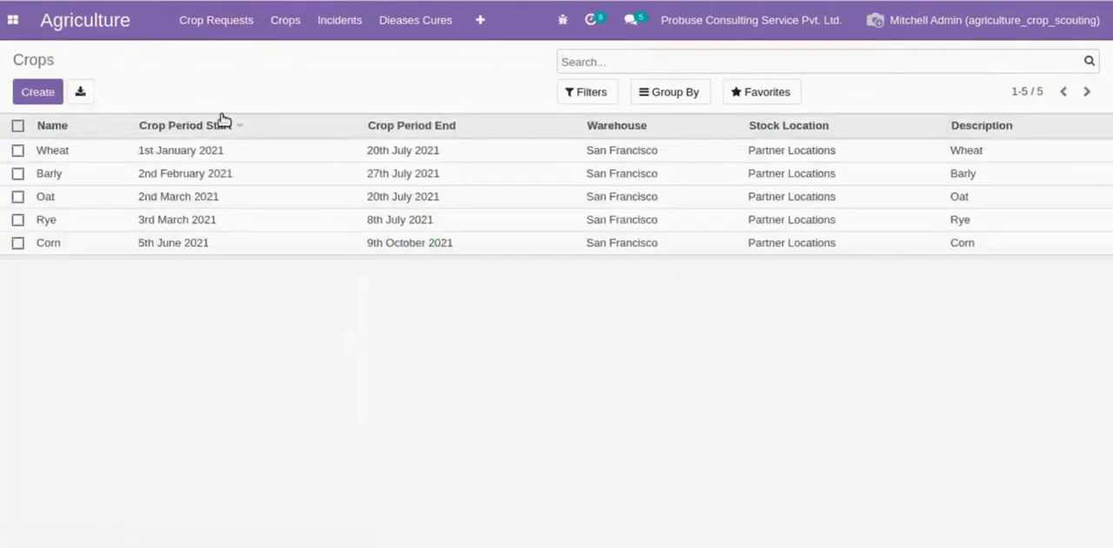
pyautogui.click(235, 146)
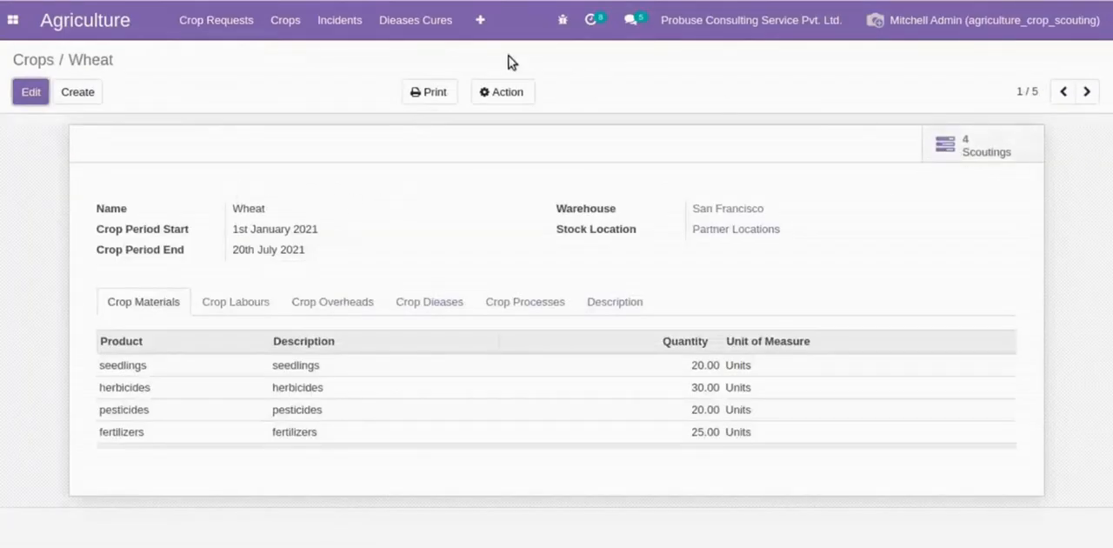
# - Return to the crops list, reopen the Wheat crop and open CROP/SCOUTING/000010 from its related scoutings
pyautogui.click(287, 22)
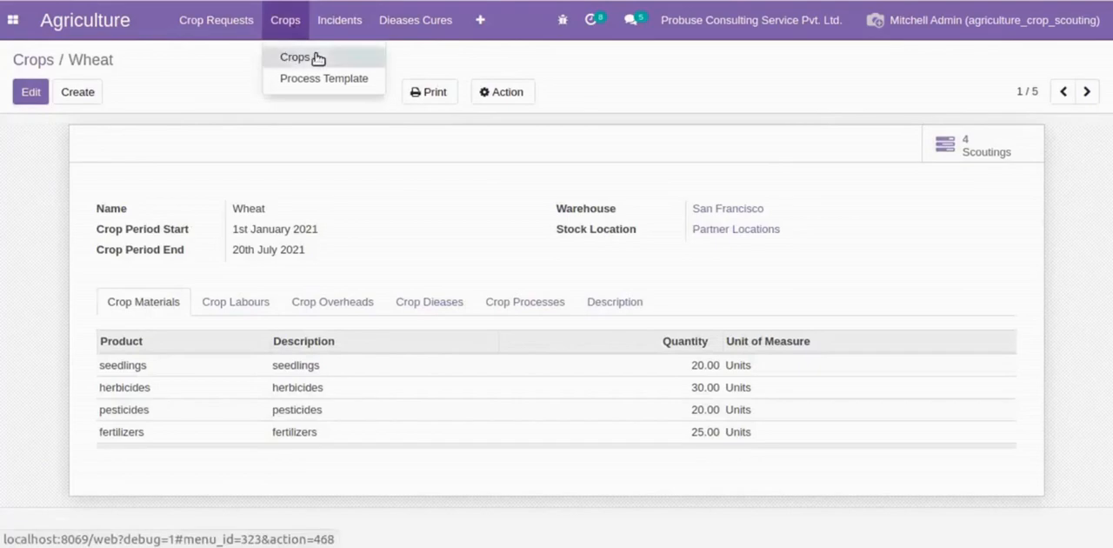
pyautogui.click(317, 56)
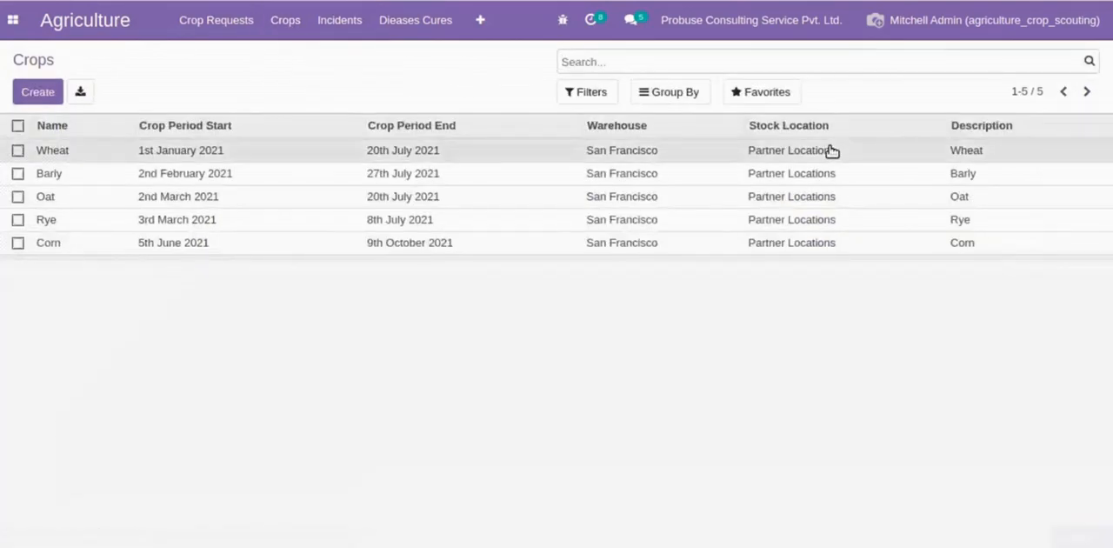
pyautogui.click(831, 150)
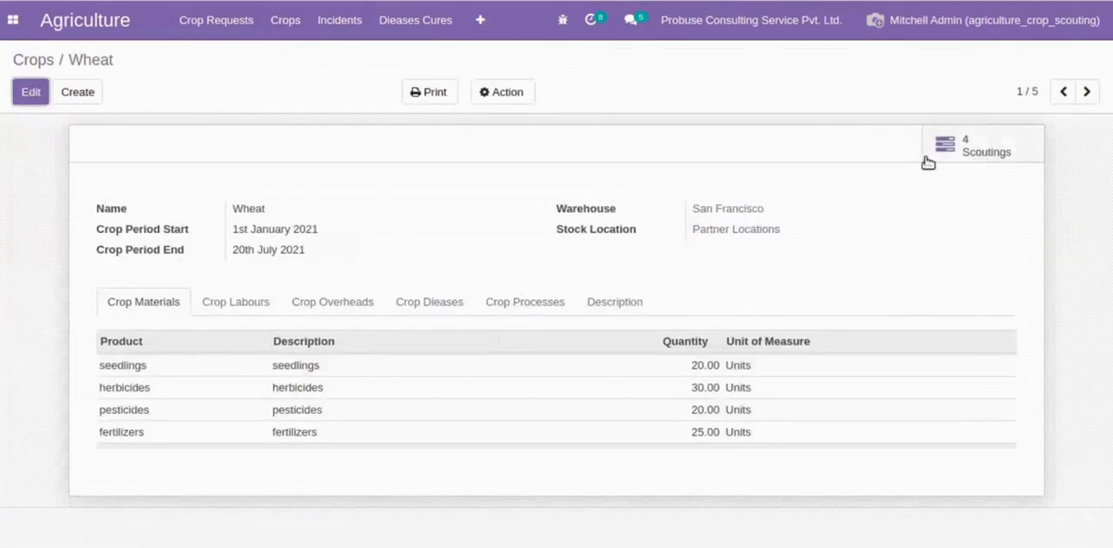
pyautogui.click(957, 150)
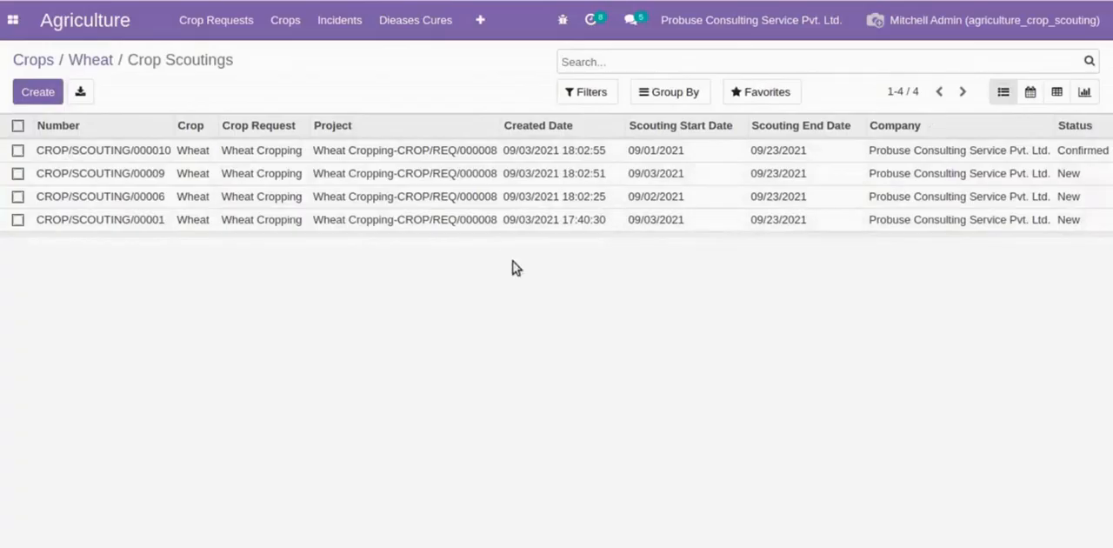
pyautogui.click(448, 159)
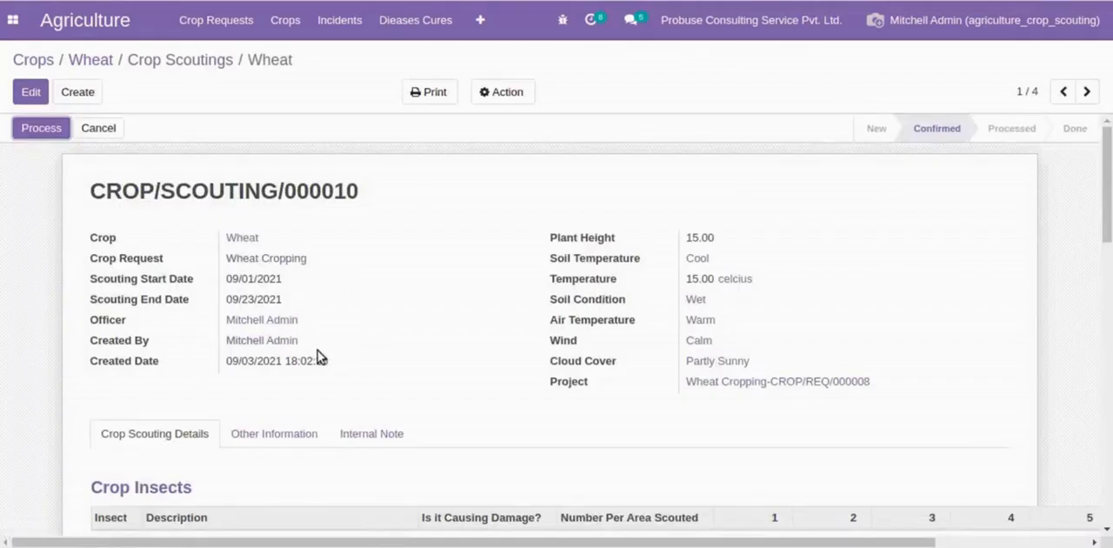
# - Leave the Wheat crop's scoutings, open the in-progress crop request CROP/REQ/000008 and try to open its related scoutings
pyautogui.click(209, 63)
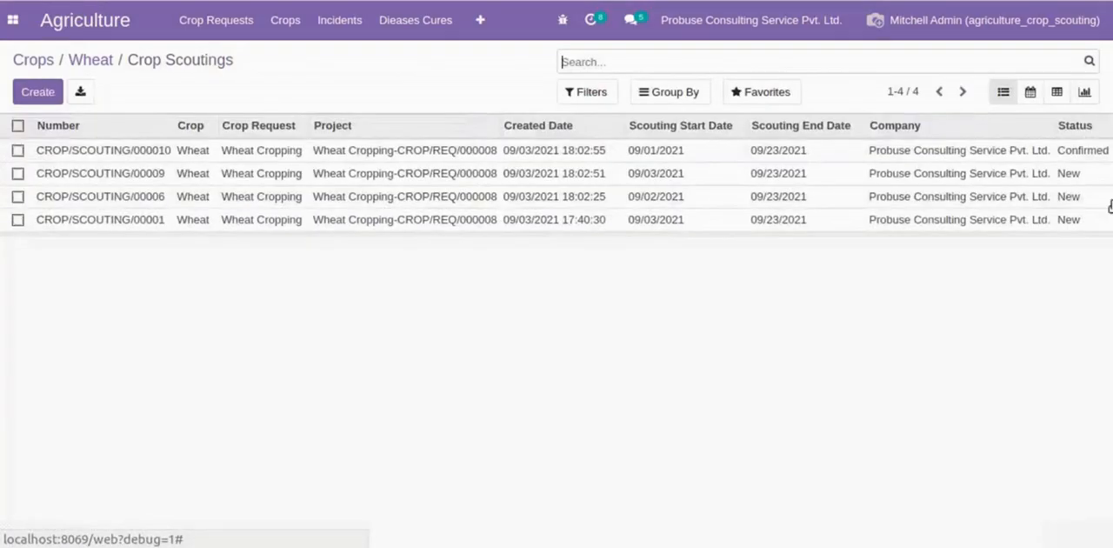
pyautogui.click(109, 61)
pyautogui.click(182, 31)
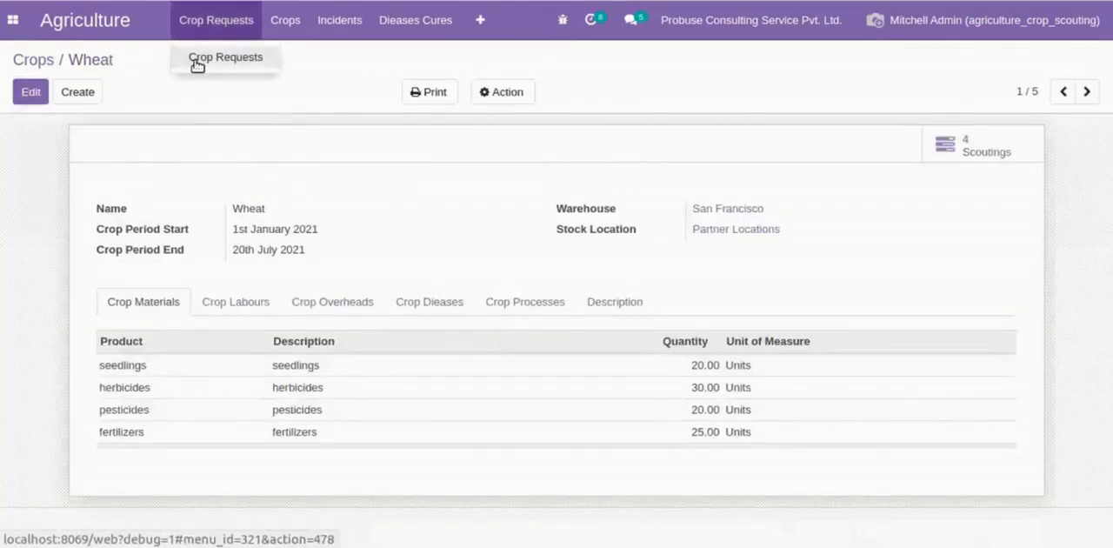
pyautogui.click(196, 59)
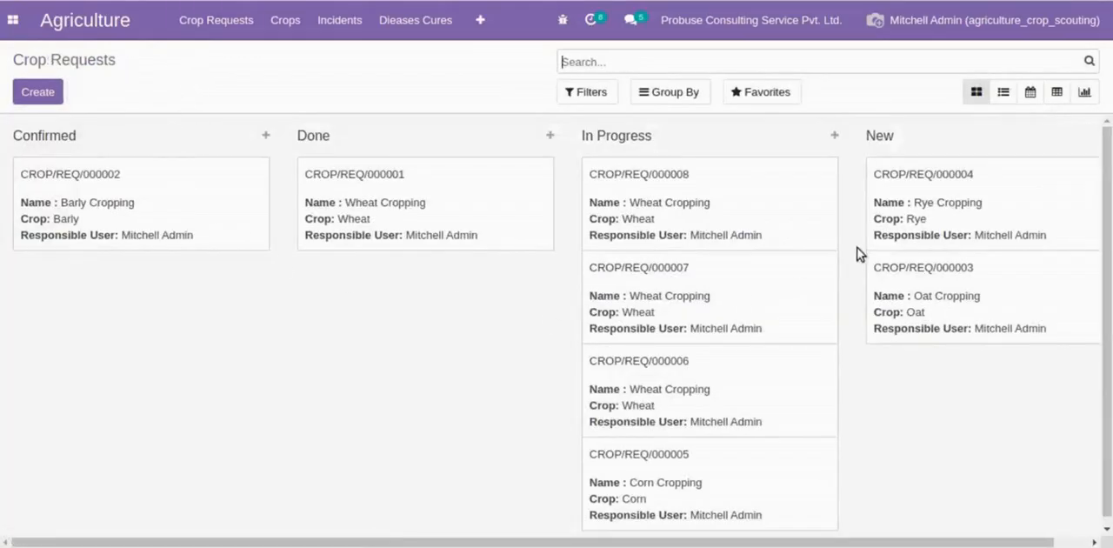
pyautogui.click(770, 224)
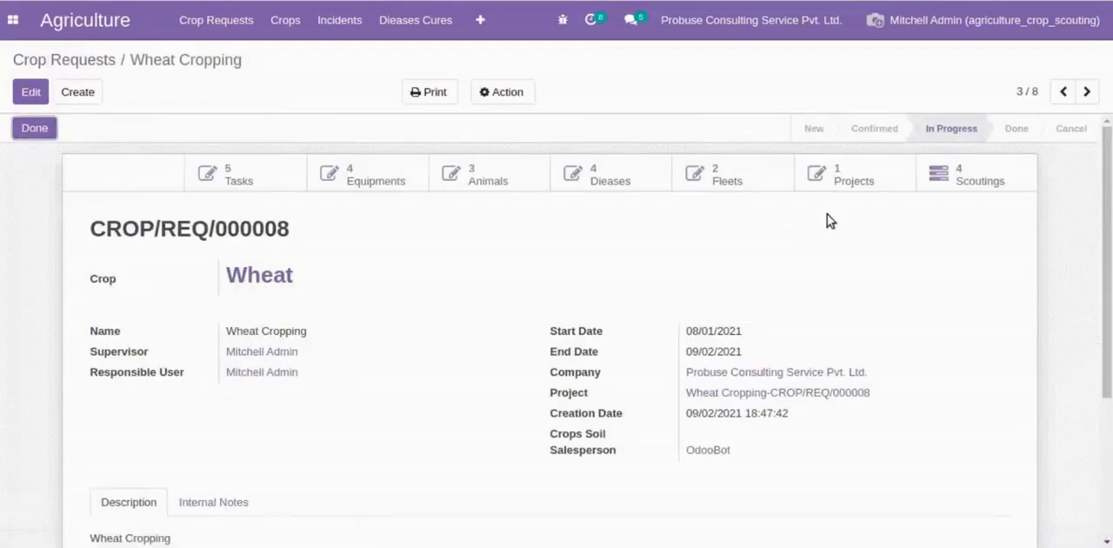
pyautogui.click(951, 174)
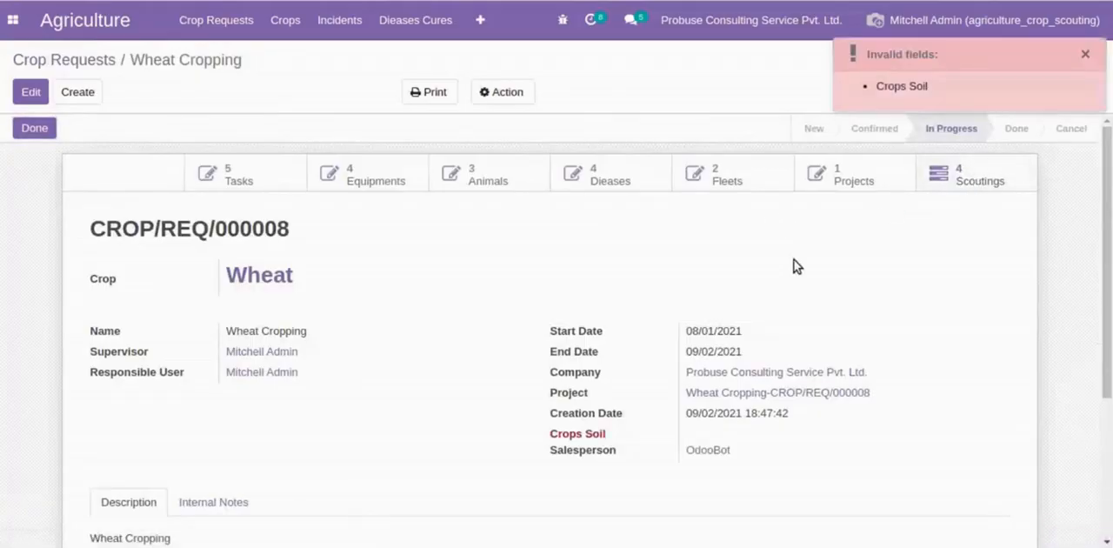
# - Set the crop request's Crops Soil to Acid Sulfate Soil, save it and open its related scoutings
pyautogui.click(33, 96)
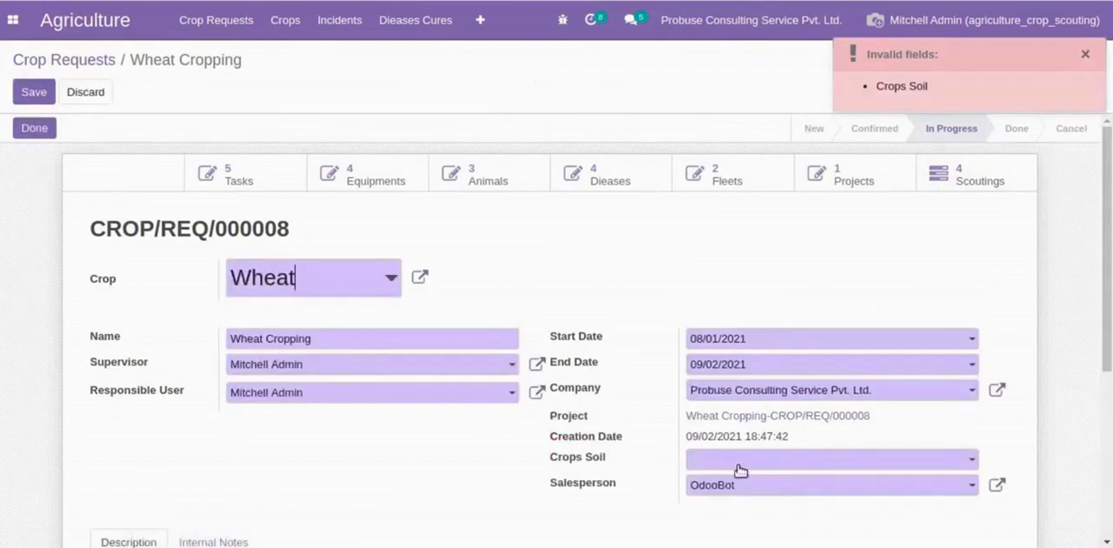
pyautogui.click(773, 467)
pyautogui.click(778, 410)
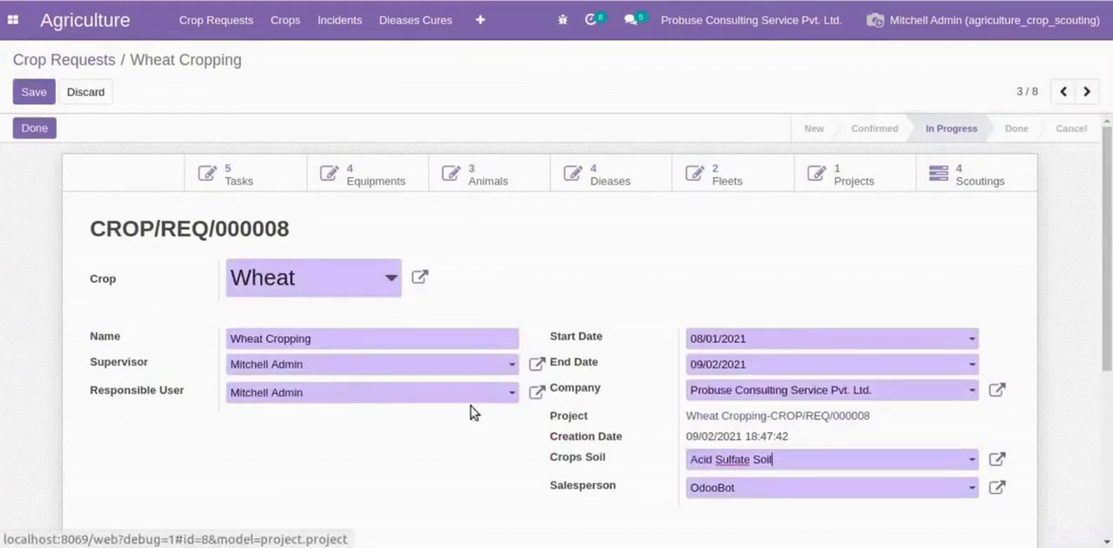
pyautogui.click(45, 92)
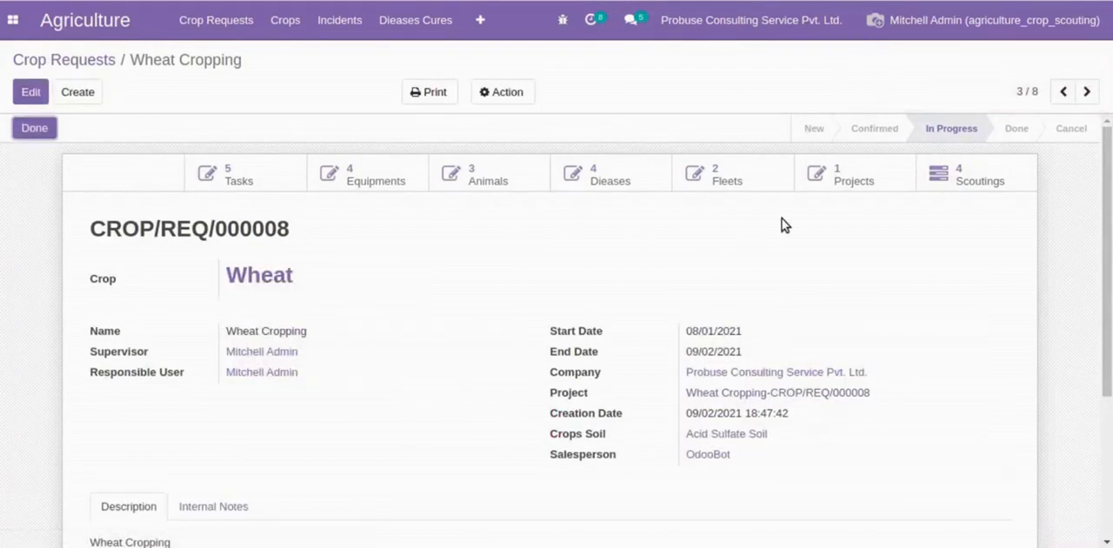
pyautogui.click(954, 183)
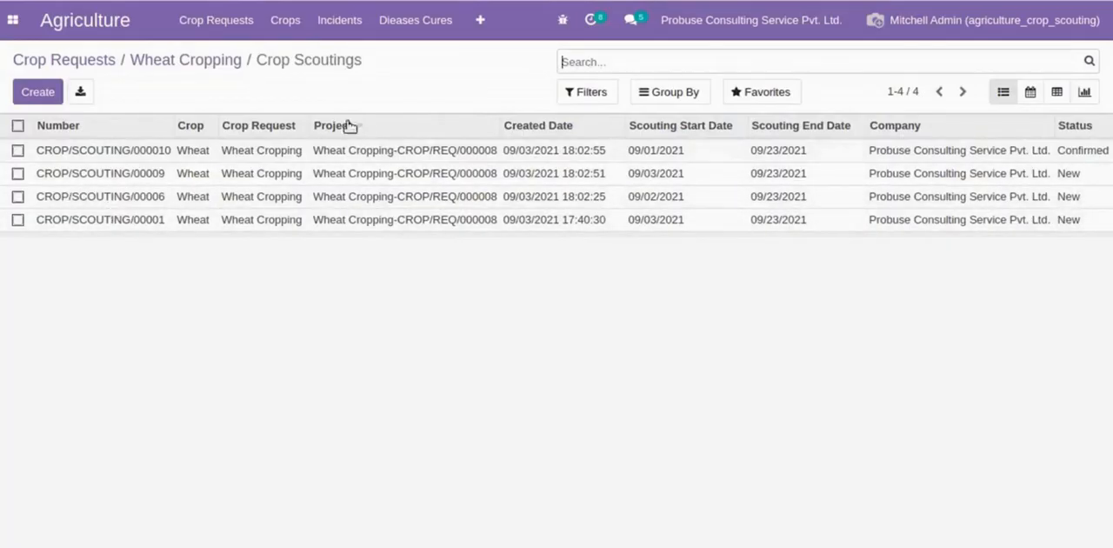
# - Go to the full list of crop scoutings and open the Wheat scouting CROP/SCOUTING/00001
pyautogui.click(480, 20)
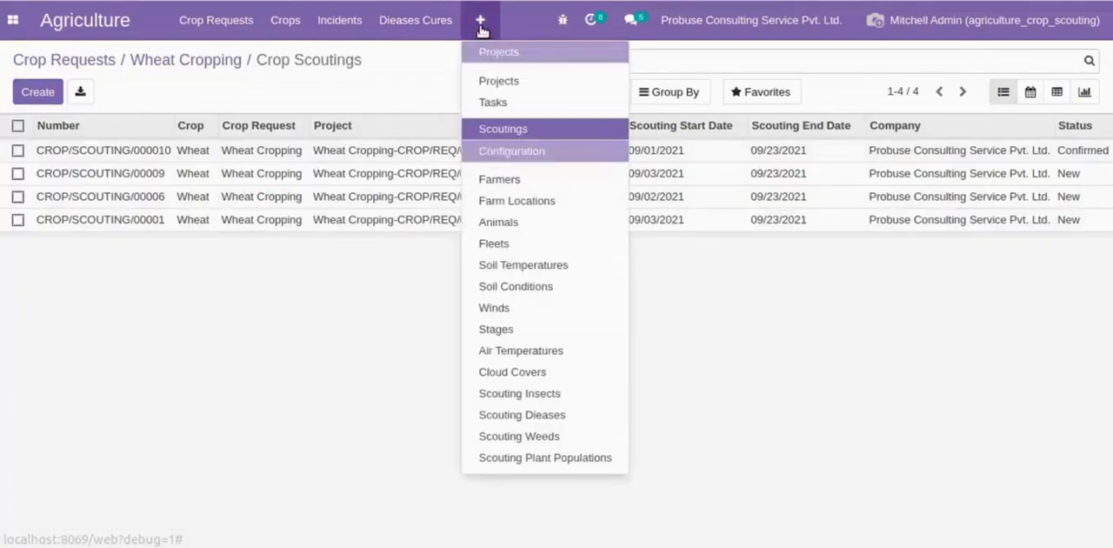
pyautogui.click(503, 130)
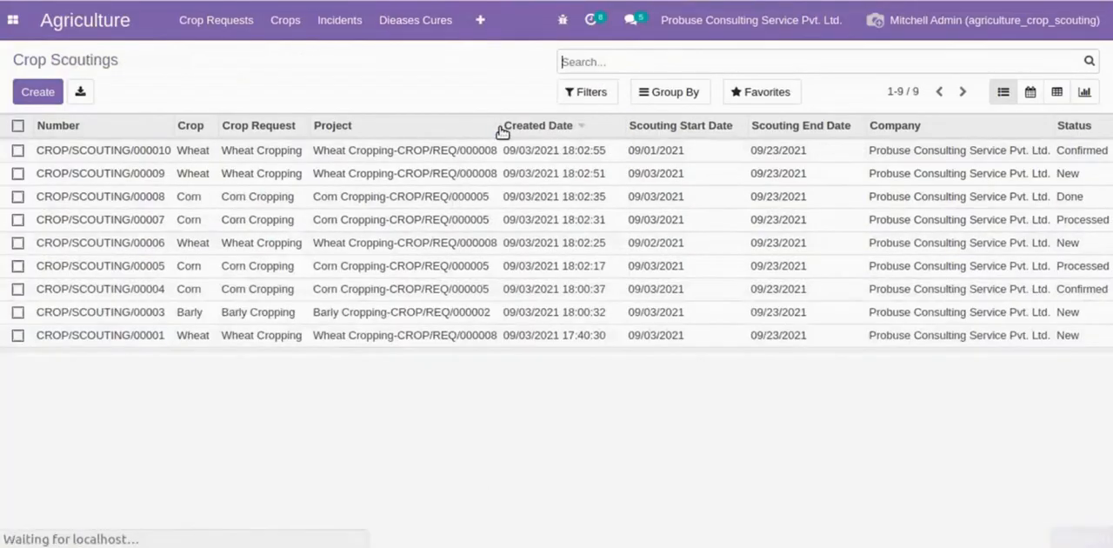
pyautogui.click(222, 338)
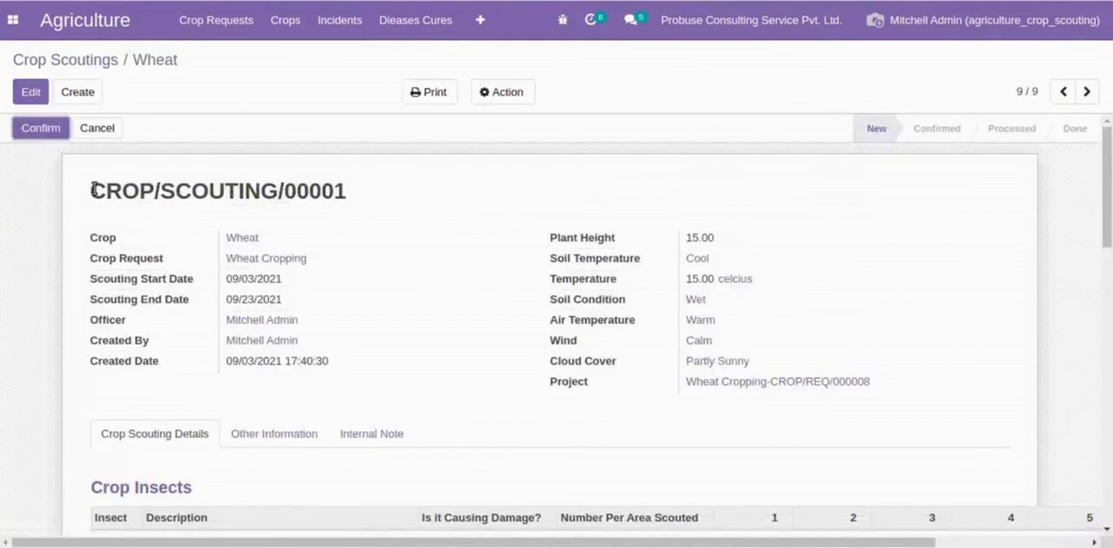
pyautogui.moveTo(90, 191); pyautogui.dragTo(350, 207)
pyautogui.click(351, 206)
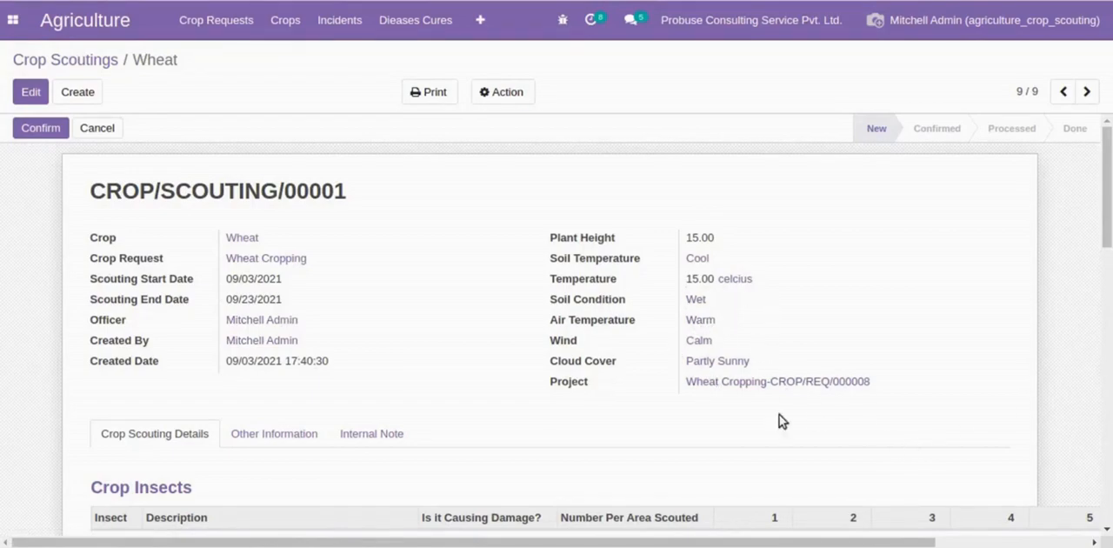
# - Review the scouting's Crop Insects table, narrowing the damage and Number Per Area Scouted columns to bring the Total and Percentage columns into view
pyautogui.scroll(-5, 490, 391)
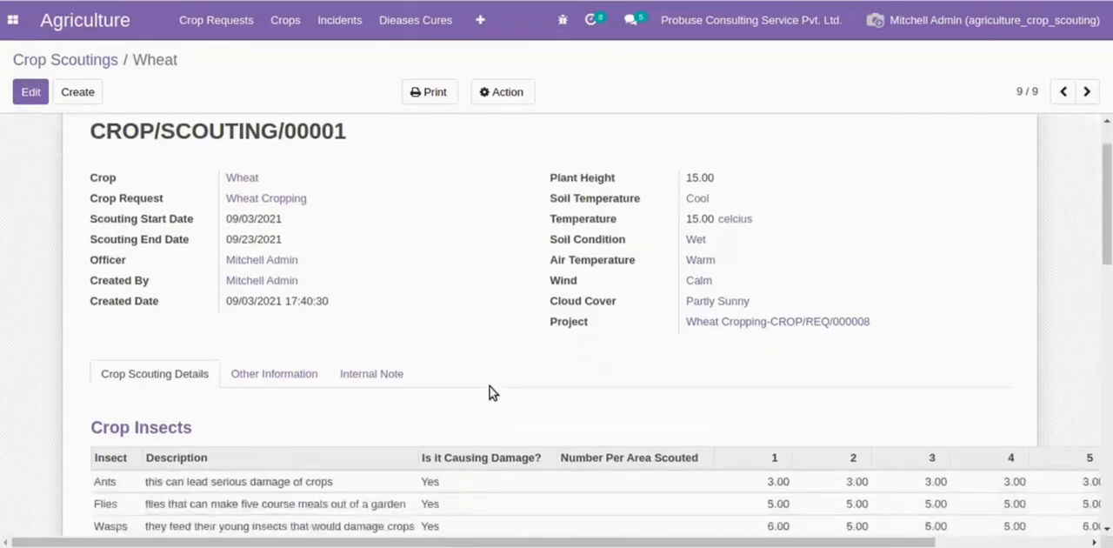
pyautogui.moveTo(266, 367)
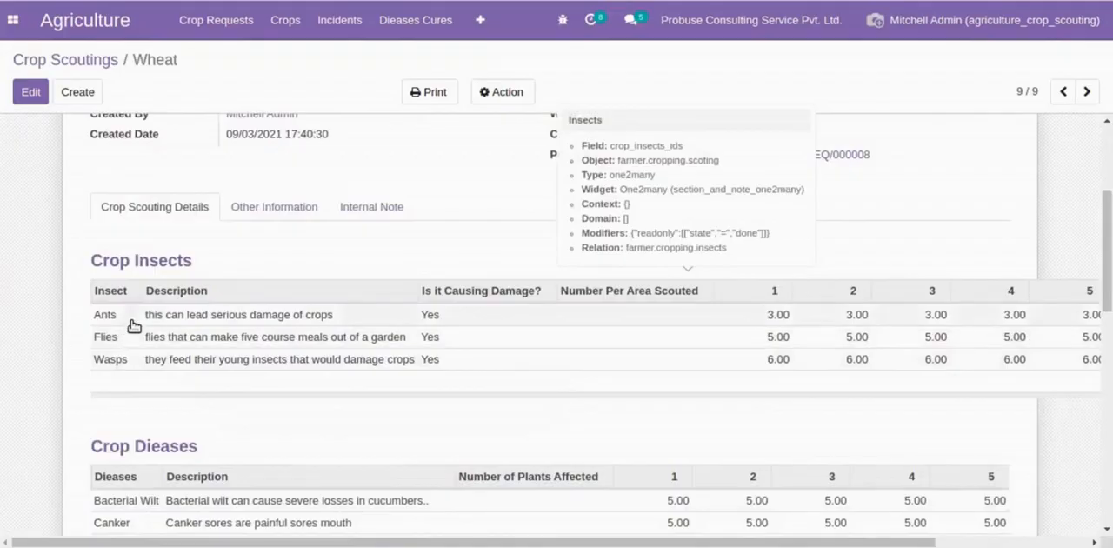
pyautogui.moveTo(94, 260); pyautogui.dragTo(374, 263)
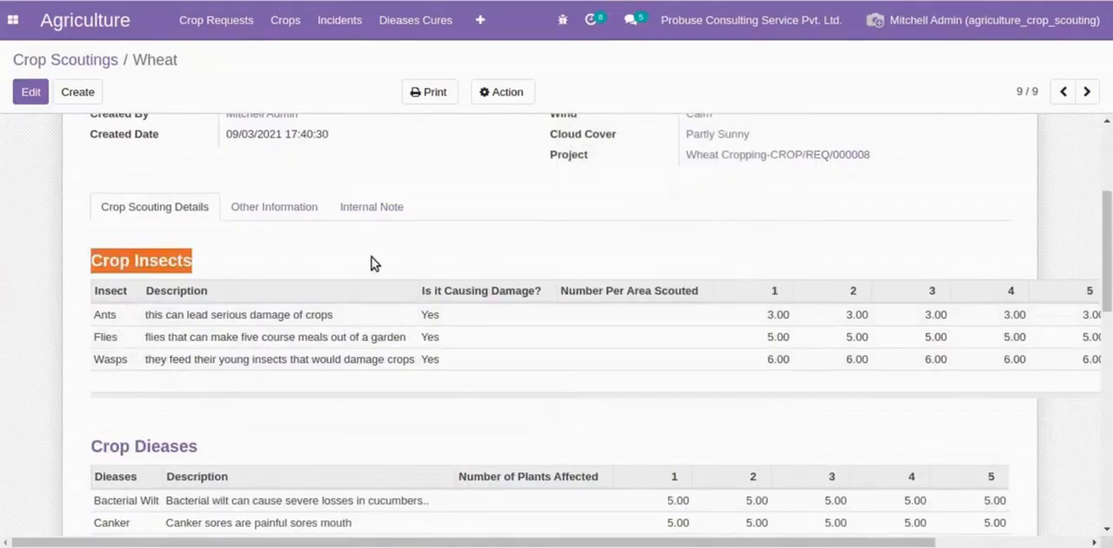
pyautogui.click(340, 280)
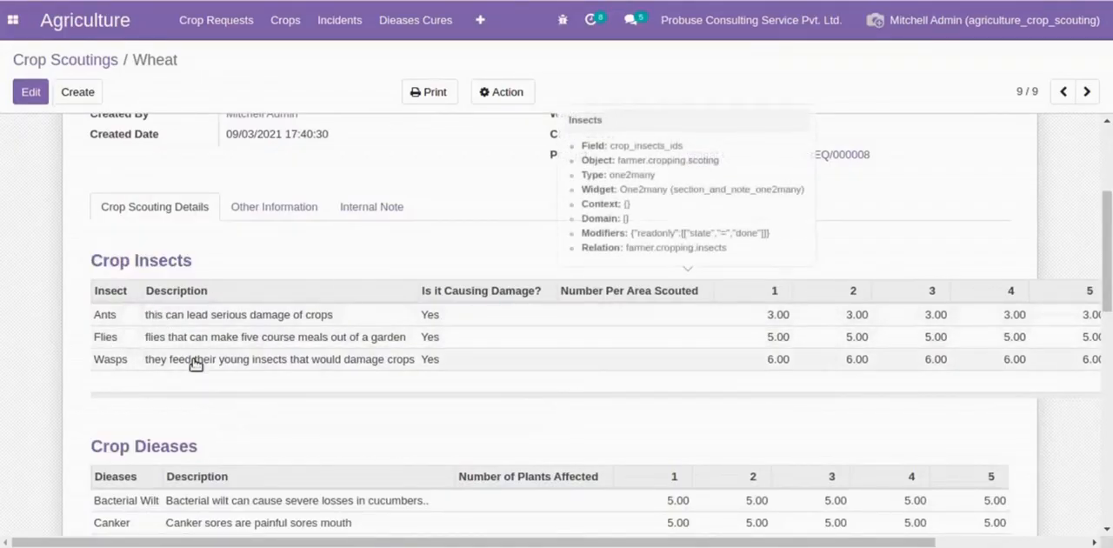
pyautogui.scroll(3, 258, 248)
pyautogui.scroll(-5, 259, 249)
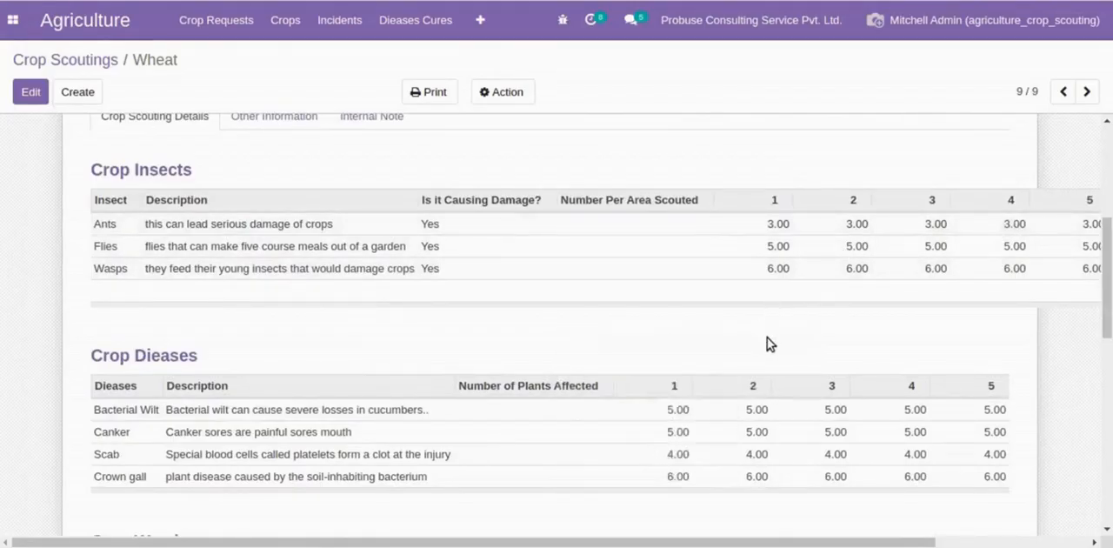
pyautogui.scroll(-1, 766, 343)
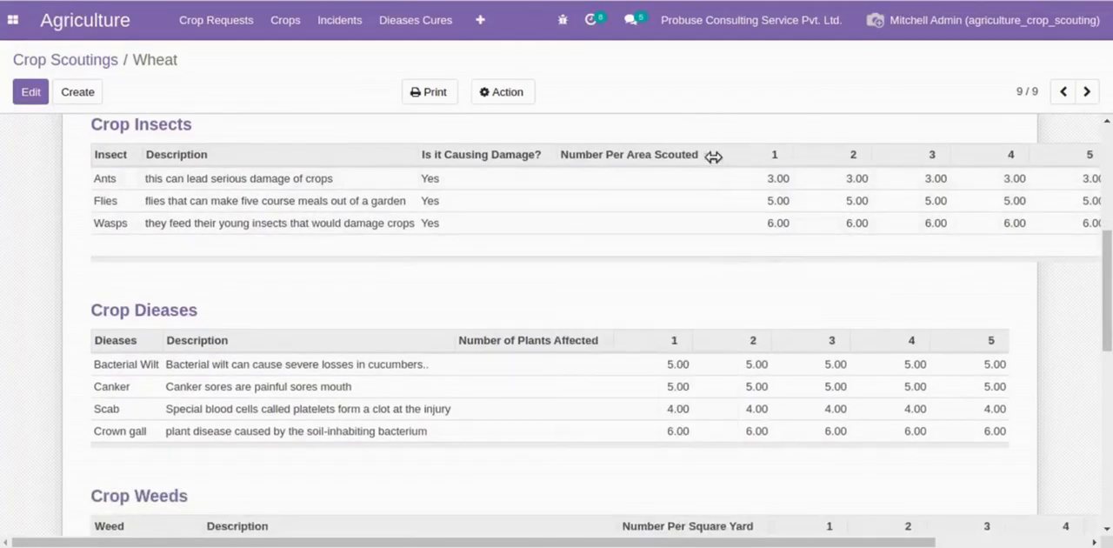
pyautogui.moveTo(713, 154); pyautogui.dragTo(492, 160)
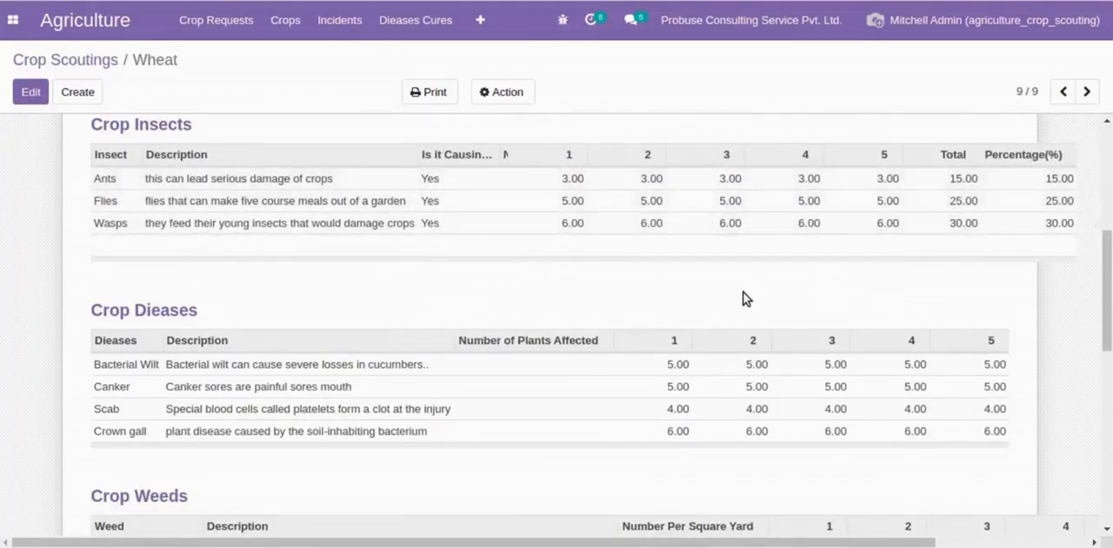
# - Review the Crop Dieases and Crop Weeds tables, narrowing the Crop Weeds number columns to bring Average Number into view
pyautogui.scroll(-2, 743, 296)
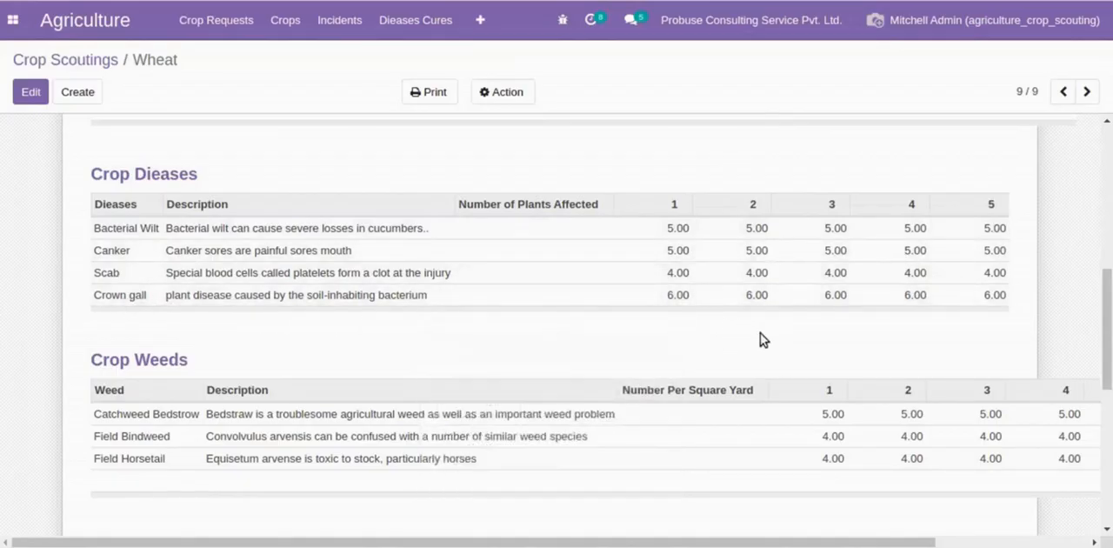
pyautogui.scroll(-2, 763, 338)
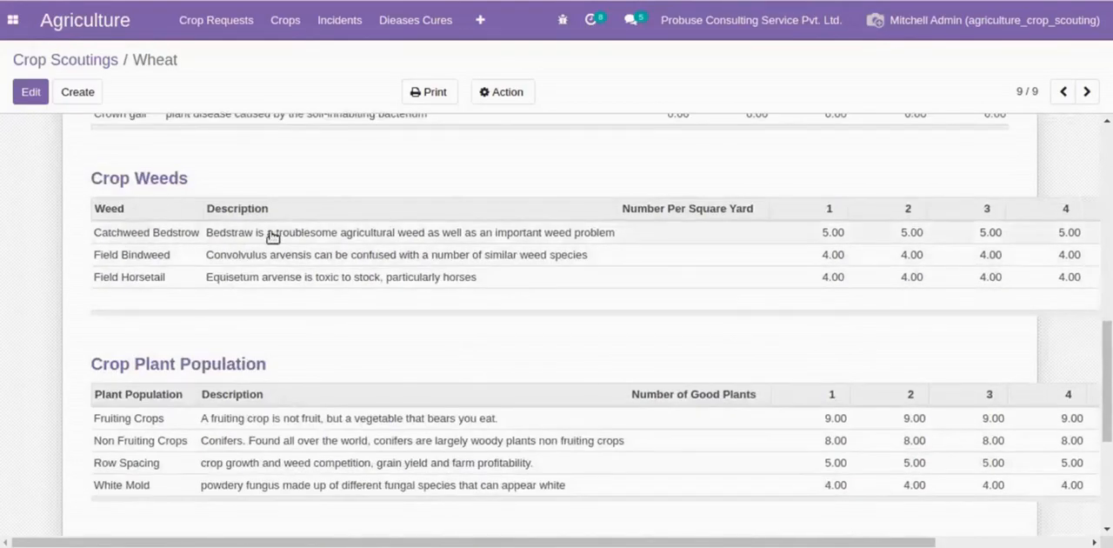
pyautogui.moveTo(592, 240)
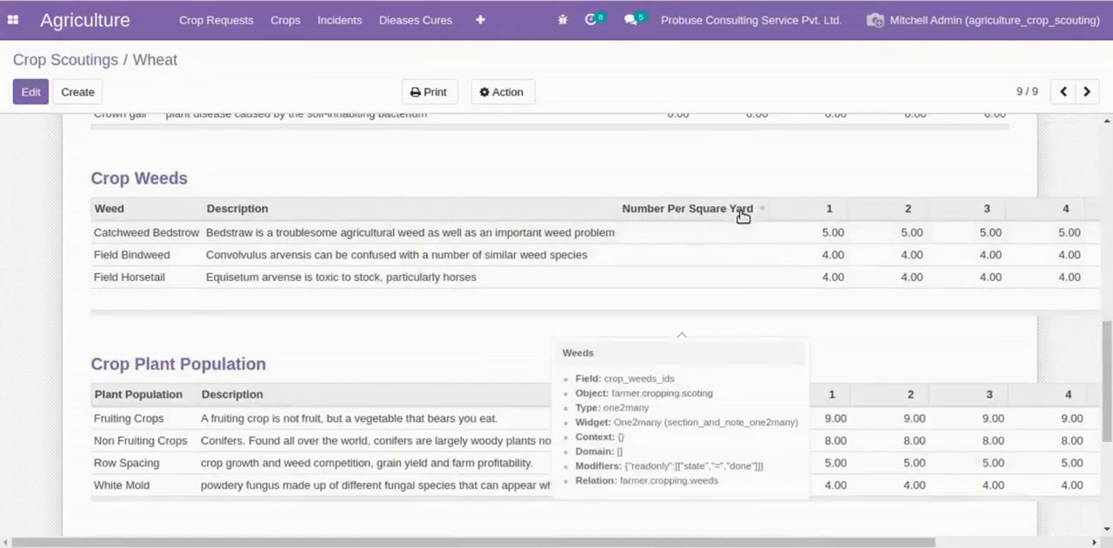
pyautogui.moveTo(761, 206); pyautogui.dragTo(663, 206)
pyautogui.moveTo(744, 207); pyautogui.dragTo(717, 207)
pyautogui.moveTo(797, 199); pyautogui.dragTo(760, 201)
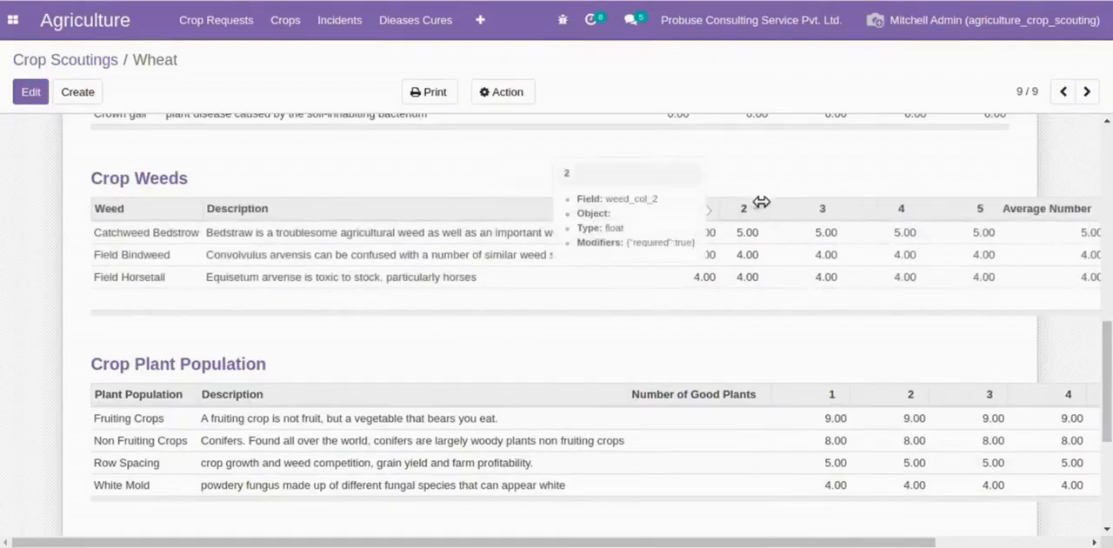
pyautogui.moveTo(841, 205)
pyautogui.mouseDown()
pyautogui.moveTo(819, 209)
pyautogui.moveTo(849, 204)
pyautogui.mouseUp()
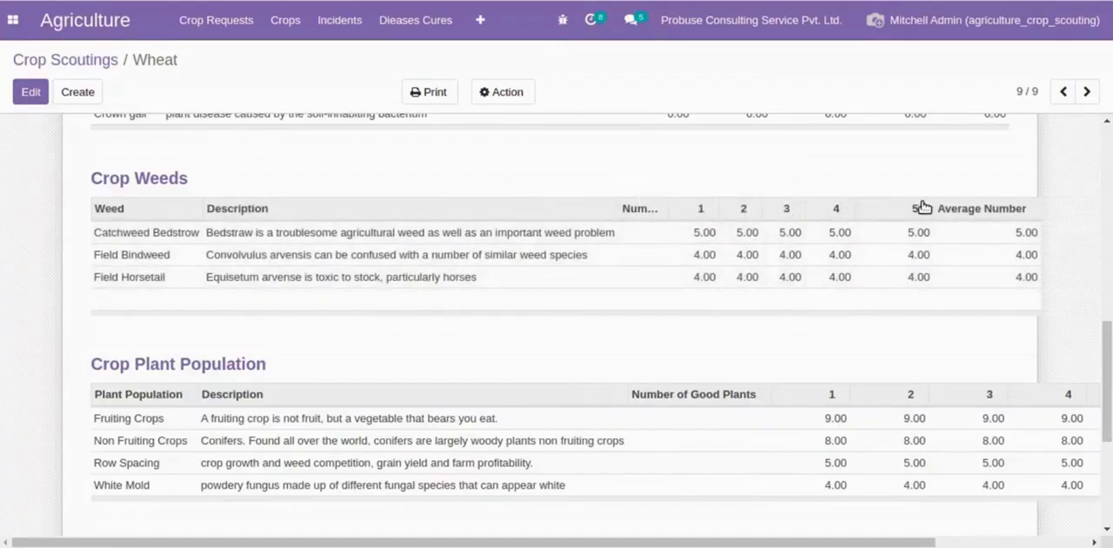
pyautogui.moveTo(927, 204); pyautogui.dragTo(910, 205)
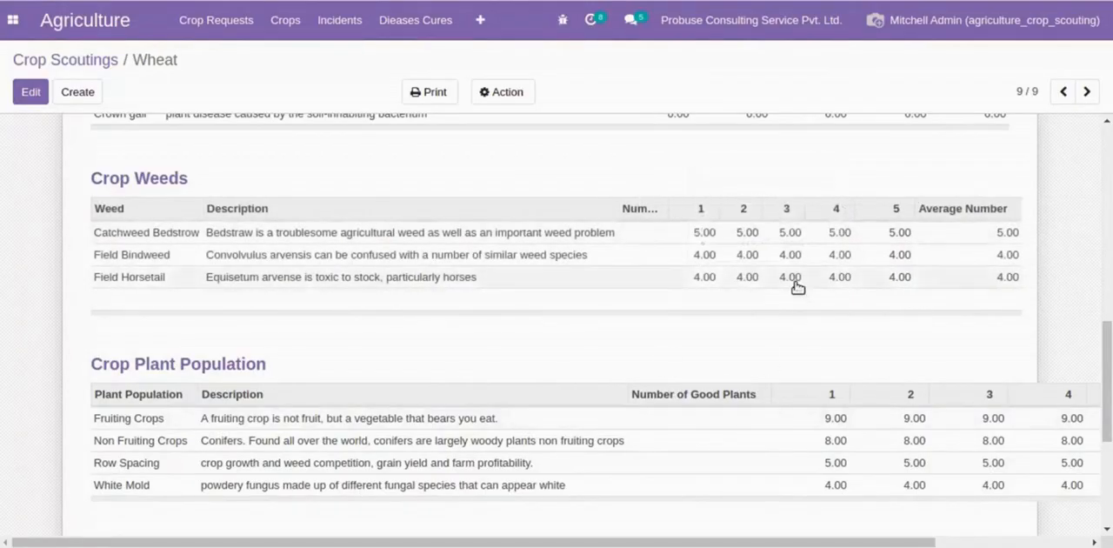
# - Review the Crop Plant Population table, narrowing Description and Number of Good Plants to bring the Avg. Pop. column into view
pyautogui.scroll(-4, 566, 311)
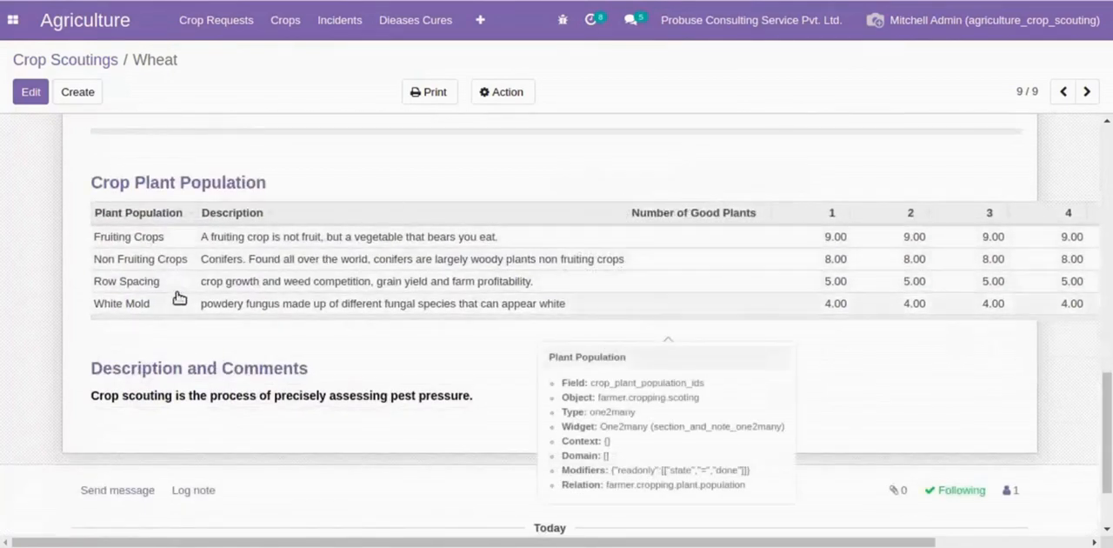
pyautogui.moveTo(622, 215); pyautogui.dragTo(525, 218)
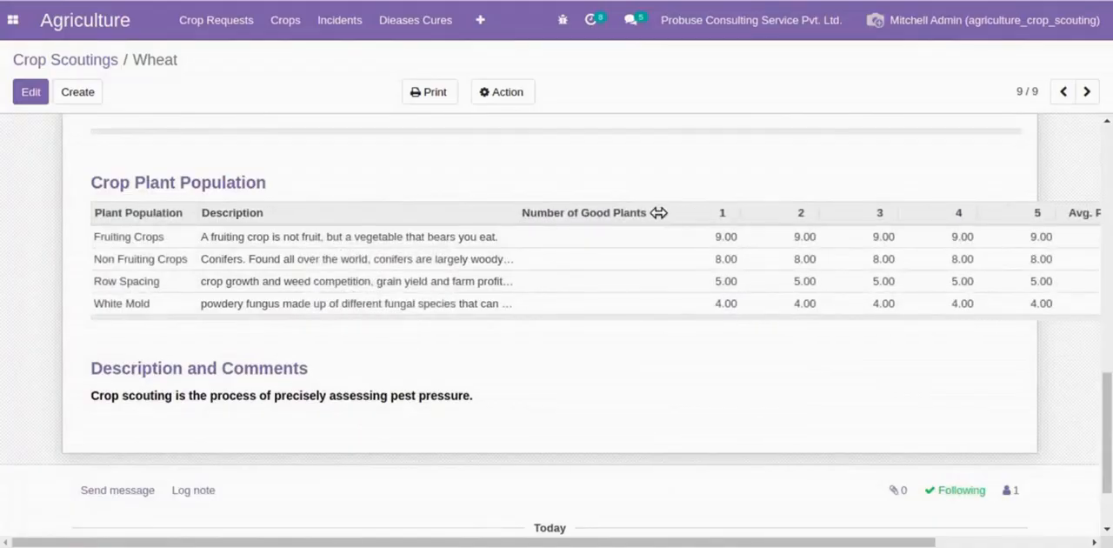
pyautogui.moveTo(659, 212); pyautogui.dragTo(560, 212)
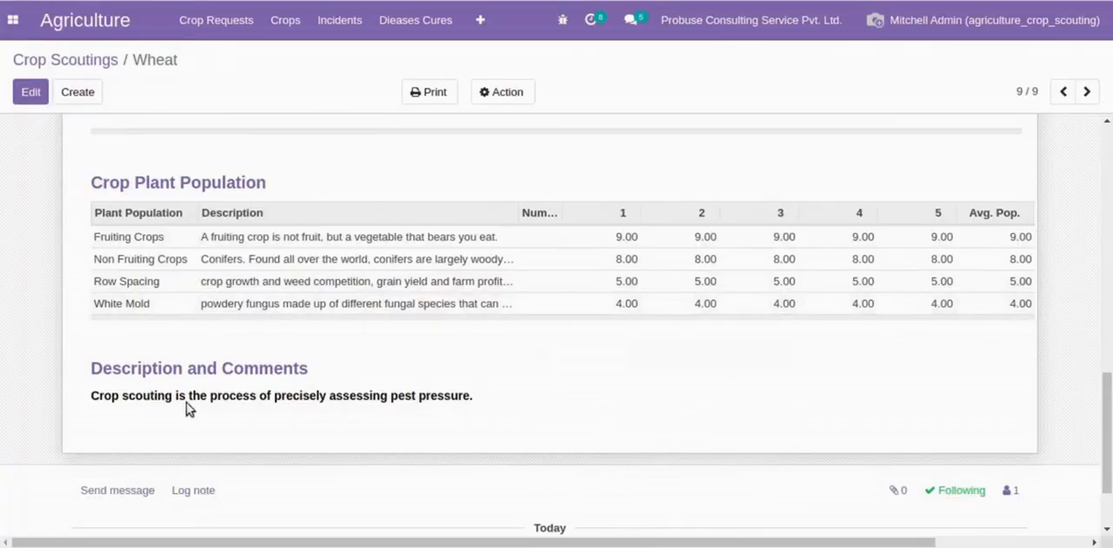
# - Confirm the scouting CROP/SCOUTING/00001 and show its Other Information
pyautogui.scroll(15, 560, 409)
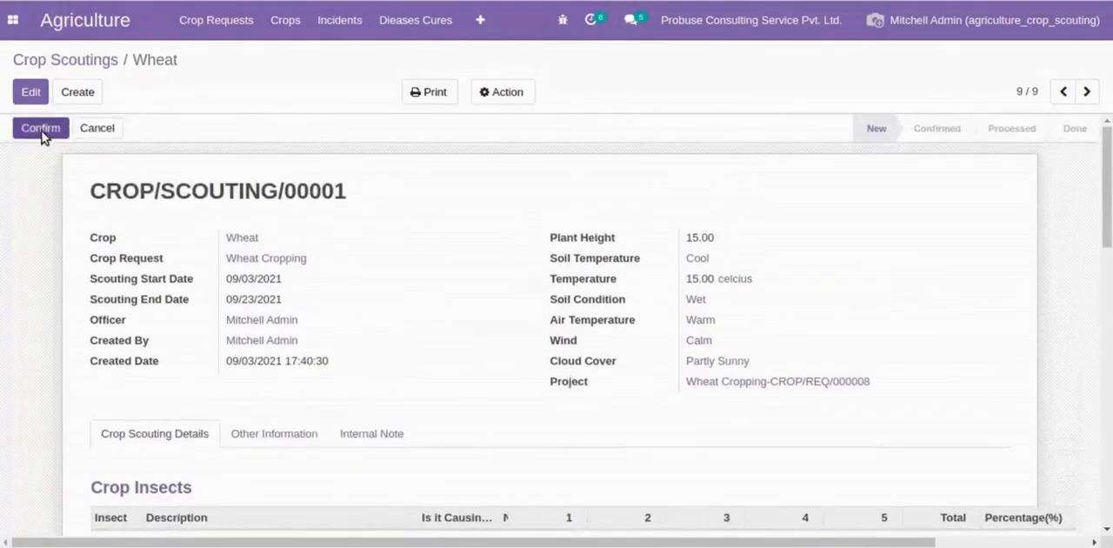
pyautogui.click(40, 131)
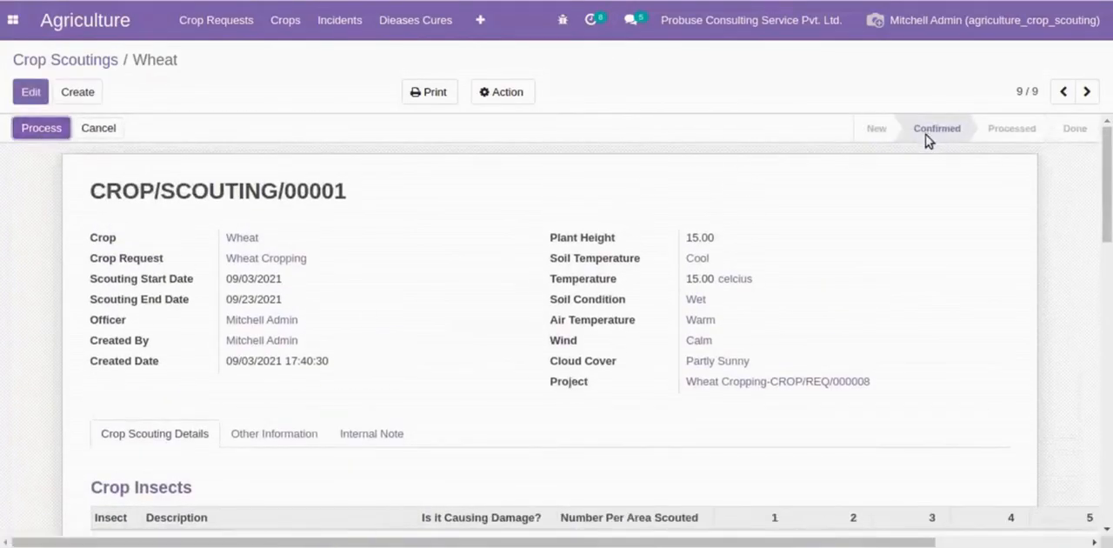
pyautogui.scroll(-2, 414, 307)
pyautogui.click(316, 344)
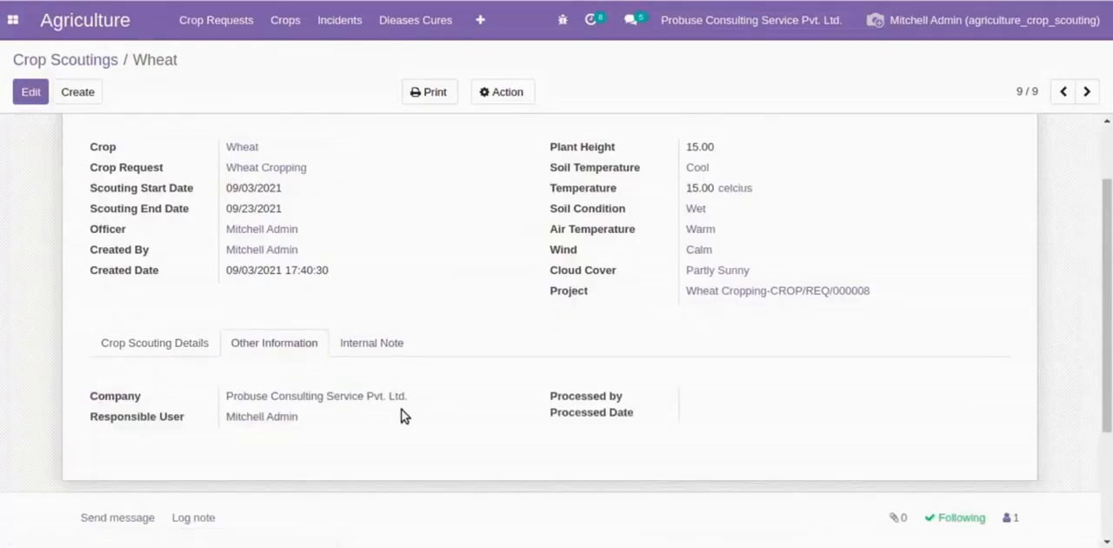
# - Process the confirmed scouting, then review its processing details and its Internal Note
pyautogui.scroll(2, 418, 409)
pyautogui.click(40, 128)
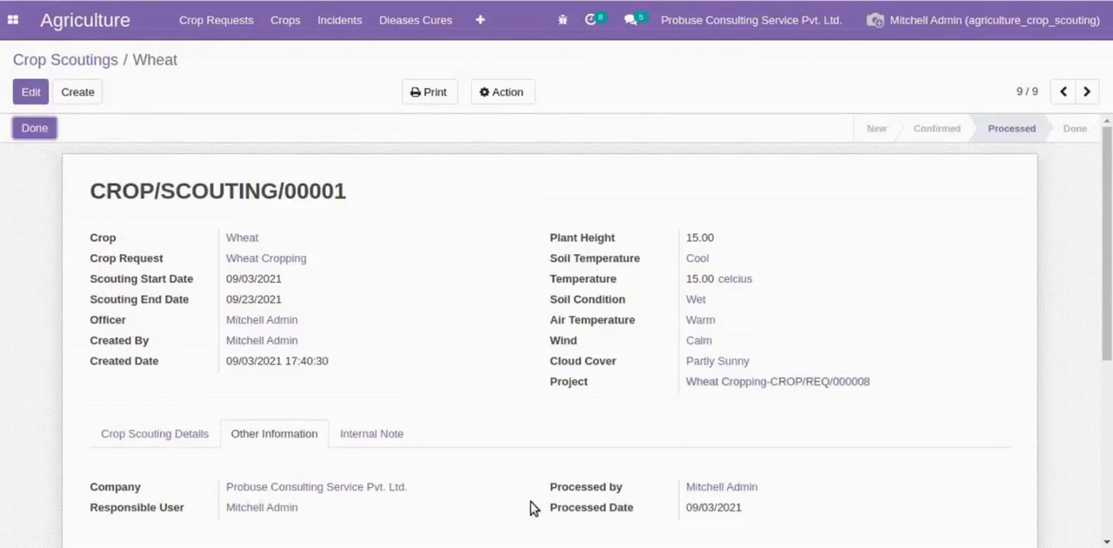
pyautogui.scroll(-3, 405, 430)
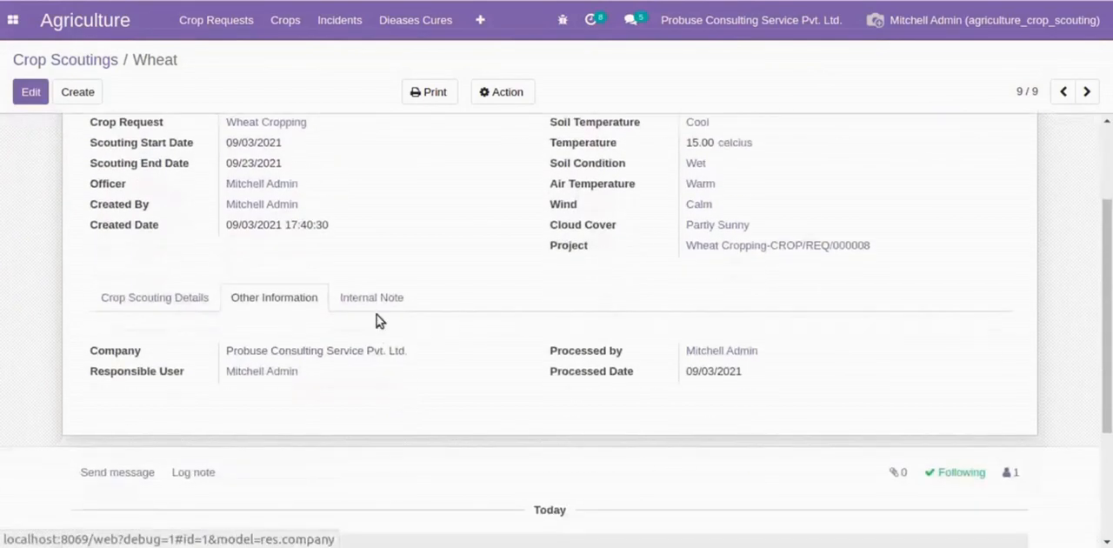
pyautogui.click(374, 300)
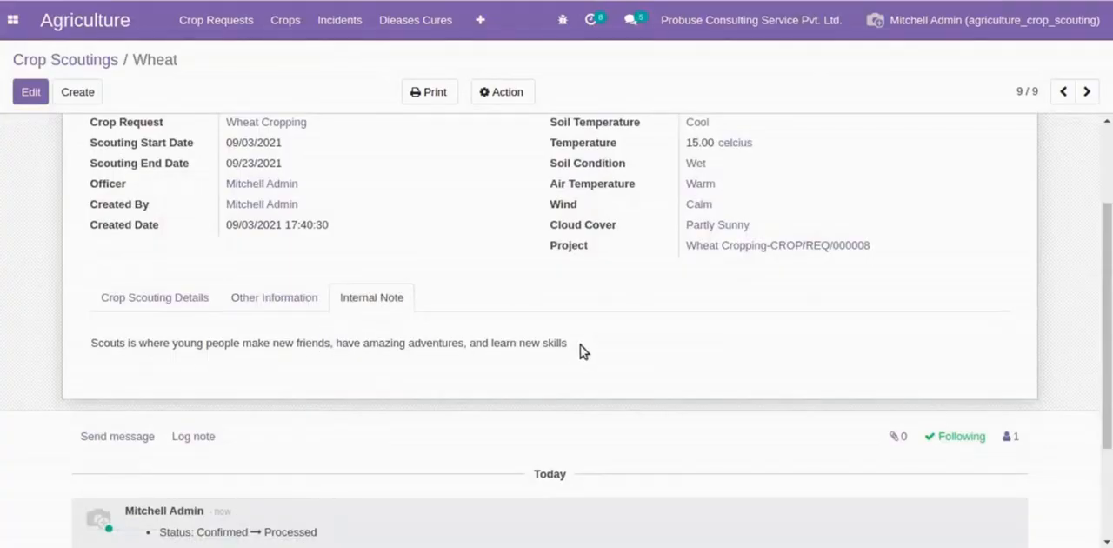
# - Review the Soil Temperatures configuration list, opening the Calm record and paging through the remaining records to Cool
pyautogui.scroll(3, 578, 356)
pyautogui.click(480, 19)
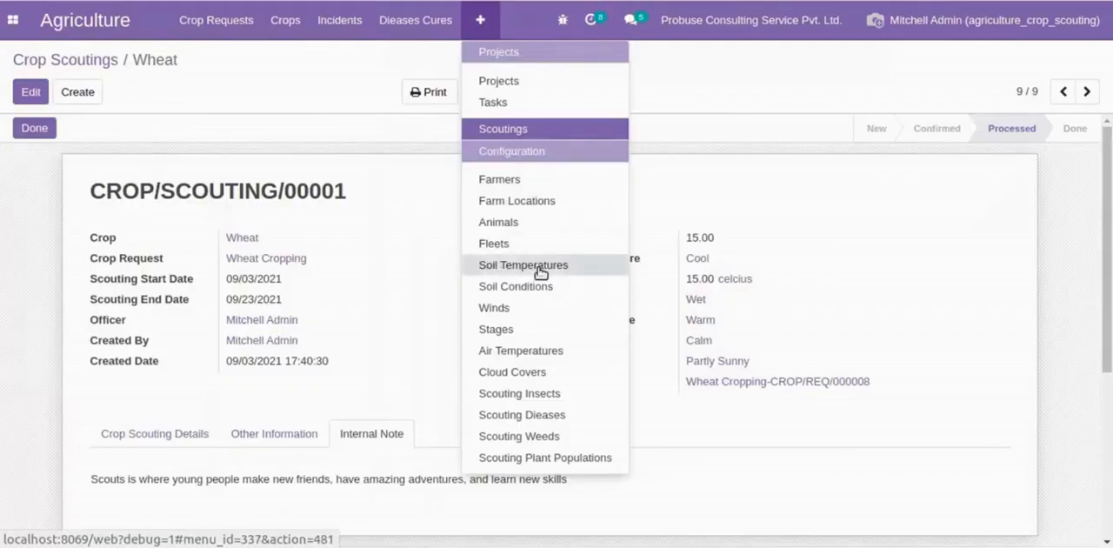
pyautogui.click(509, 266)
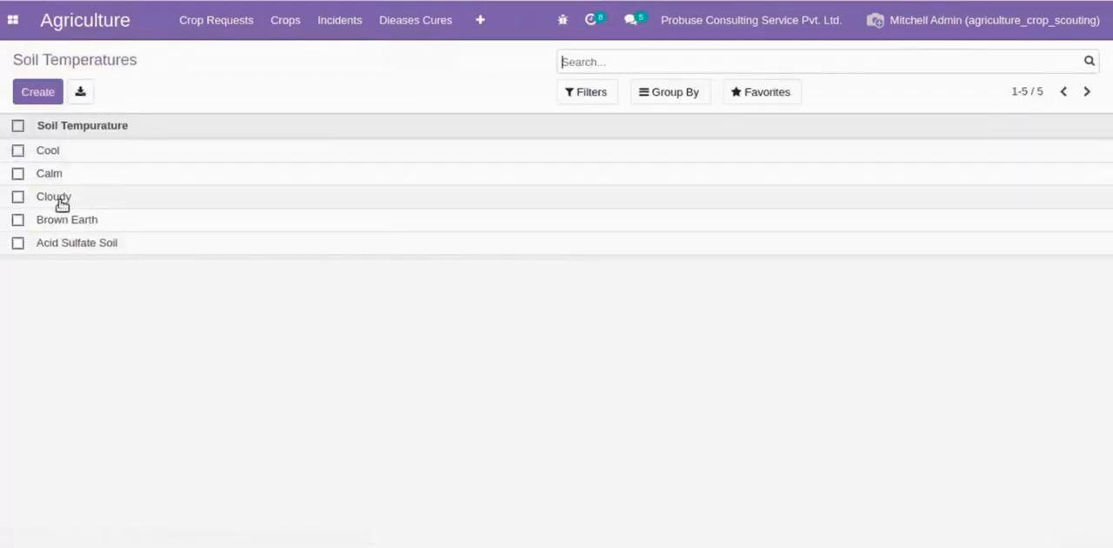
pyautogui.doubleClick(55, 56)
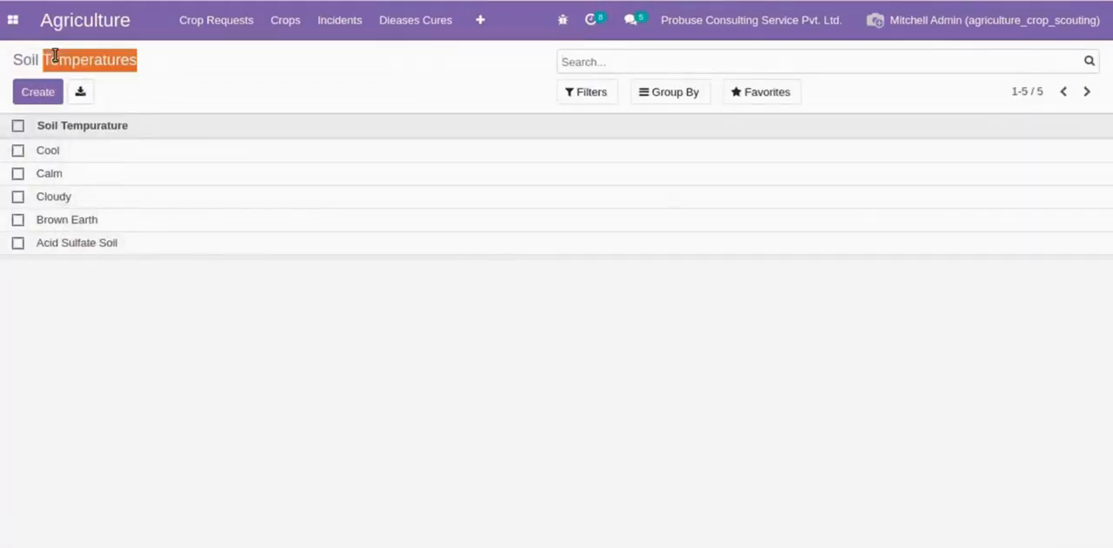
pyautogui.click(143, 173)
pyautogui.click(340, 174)
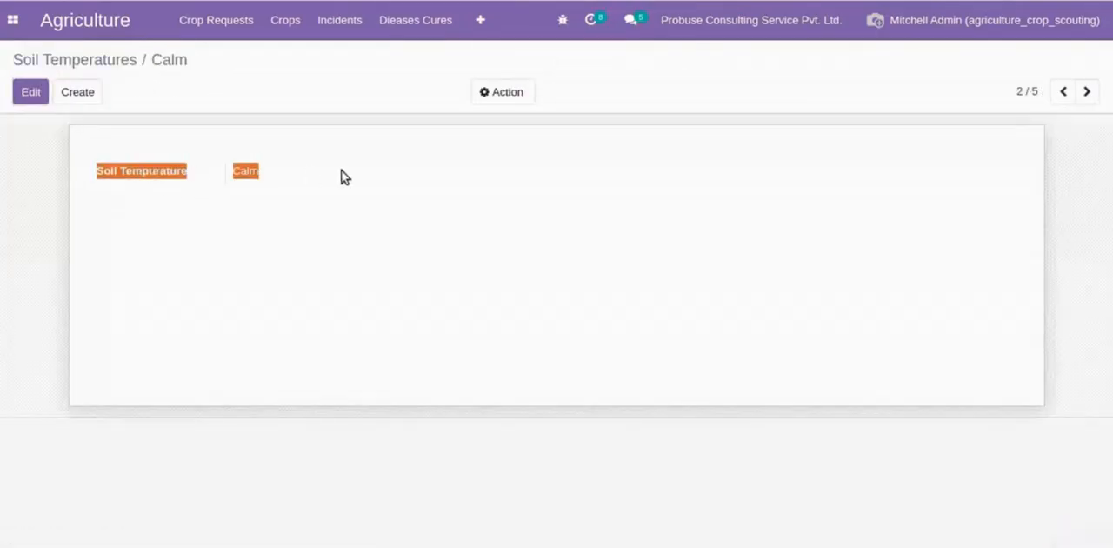
pyautogui.click(1086, 92)
pyautogui.click(1087, 91)
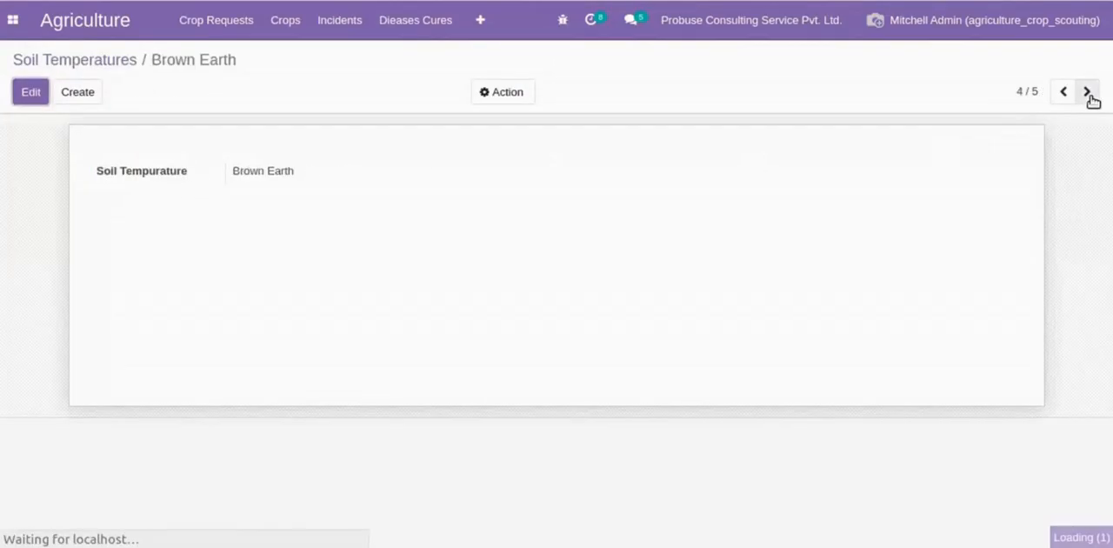
pyautogui.click(1087, 92)
pyautogui.click(1086, 91)
# - Review the Soil Conditions configuration records, from Wet to Loose
pyautogui.click(480, 20)
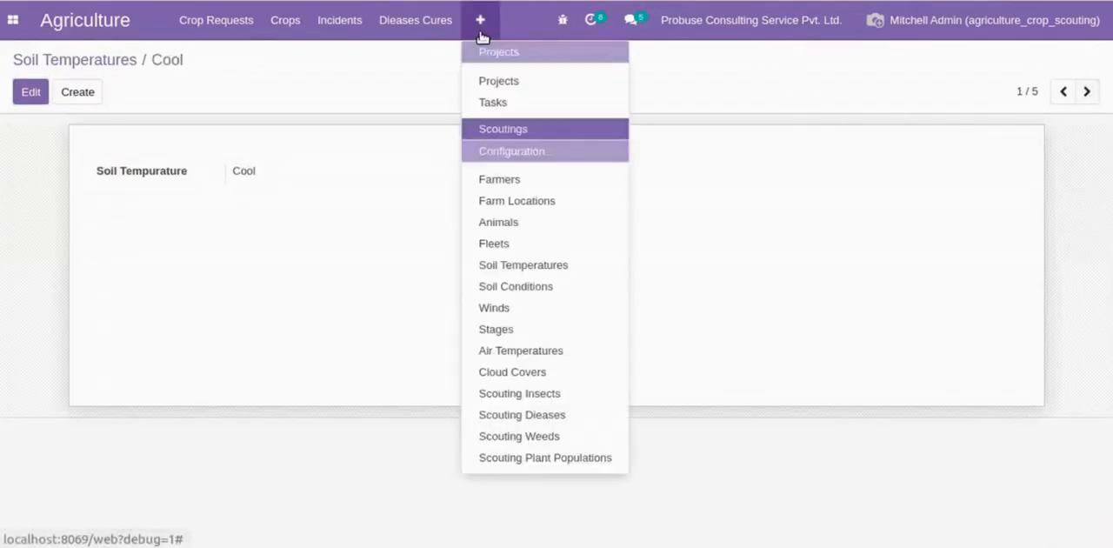
pyautogui.click(520, 286)
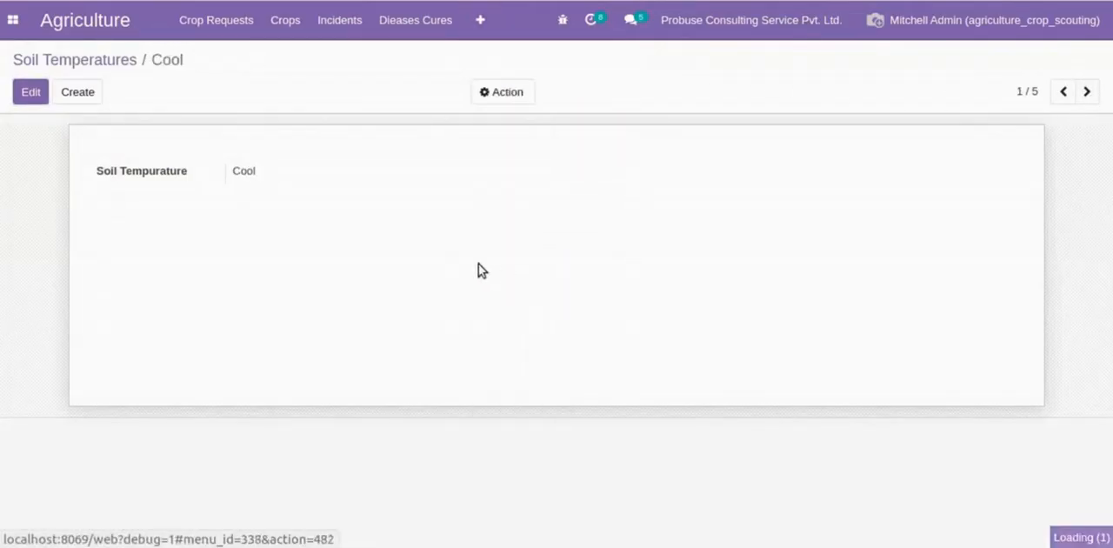
pyautogui.click(300, 160)
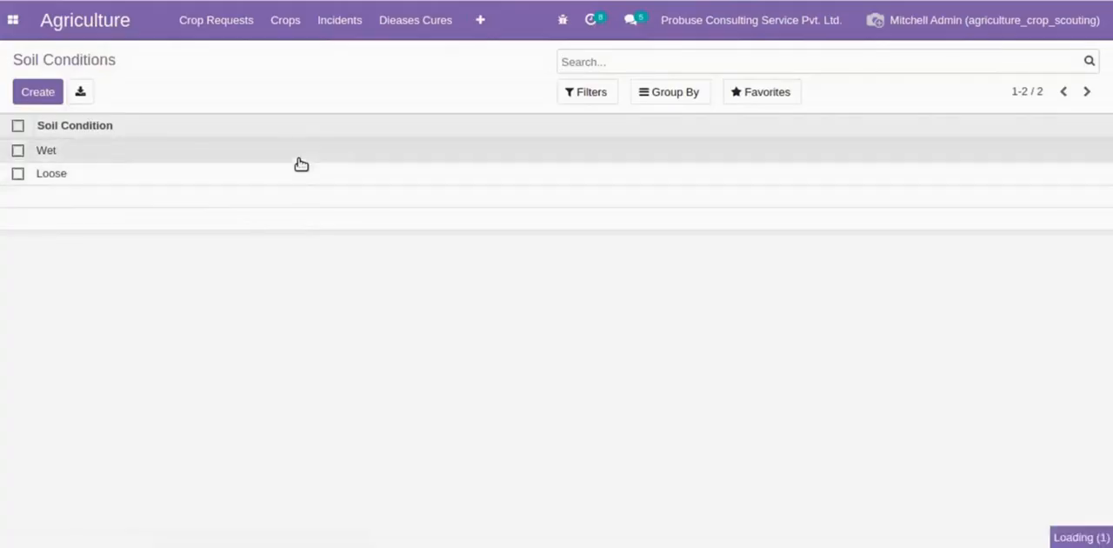
pyautogui.click(1087, 92)
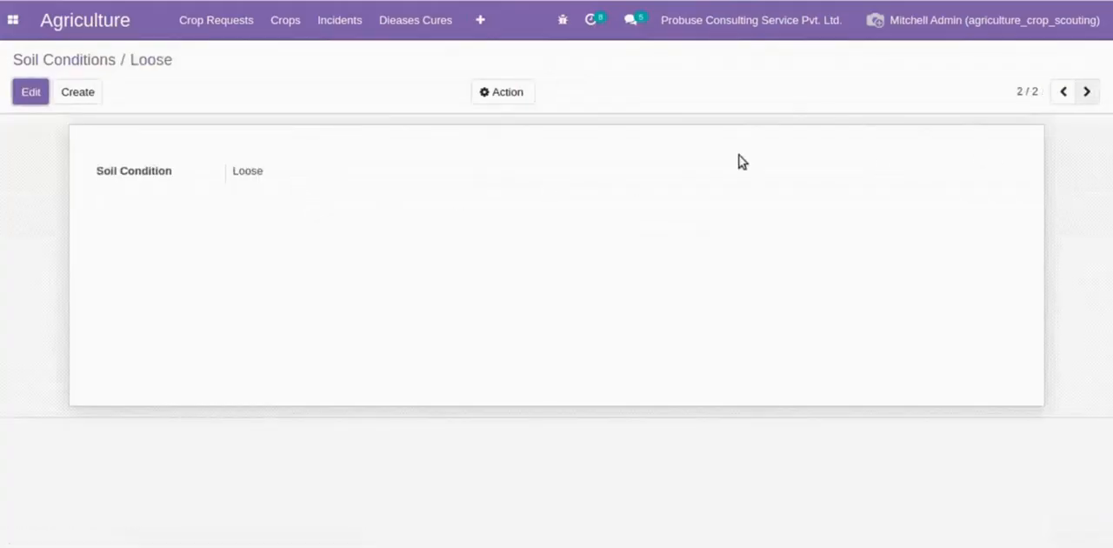
# - Review the Winds configuration by opening Calm and browsing to Light, and show the Stages list
pyautogui.click(477, 23)
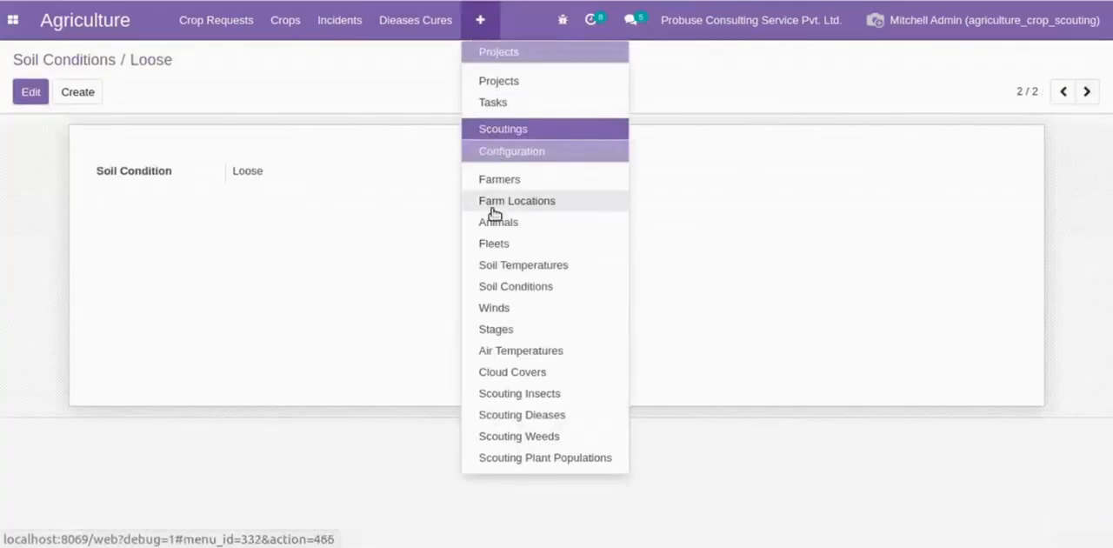
pyautogui.click(500, 307)
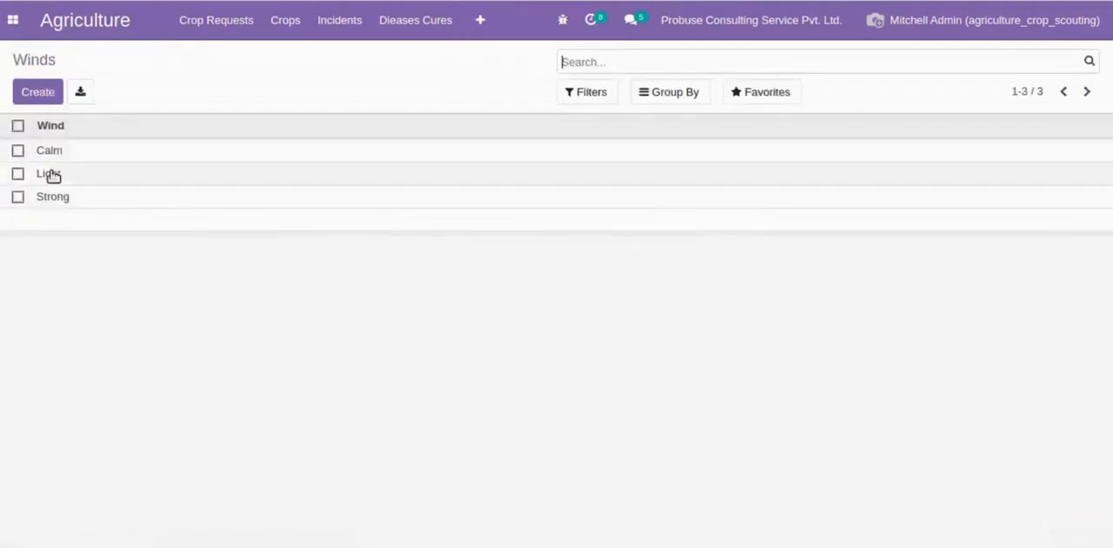
pyautogui.click(127, 154)
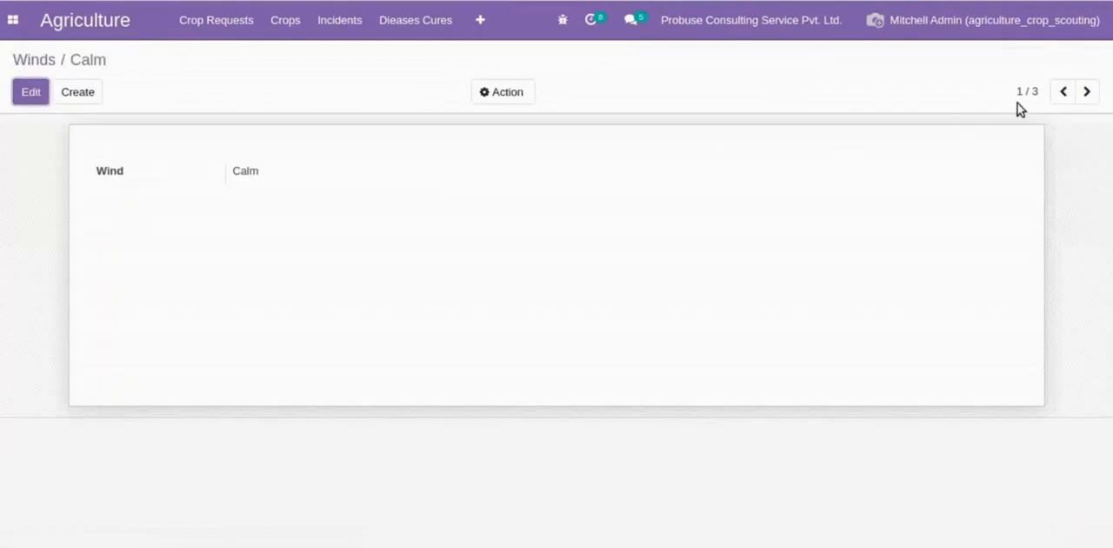
pyautogui.click(1073, 92)
pyautogui.click(1073, 93)
pyautogui.click(483, 22)
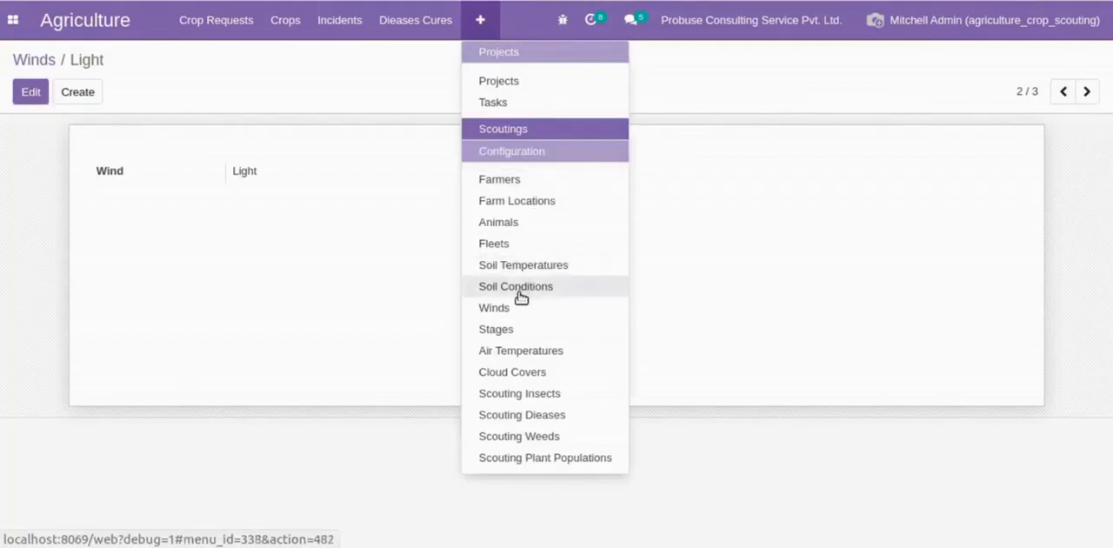
pyautogui.click(510, 329)
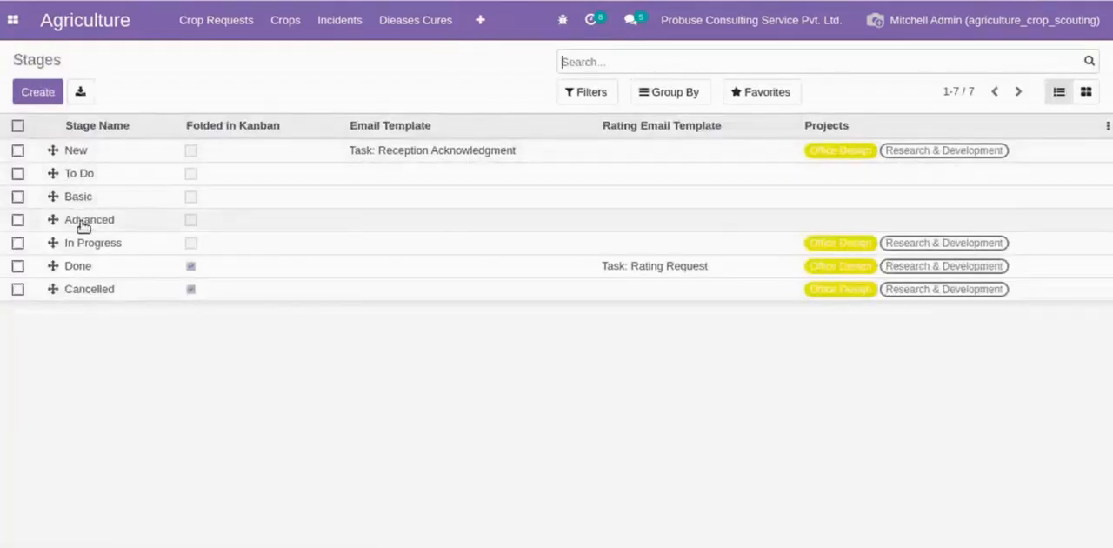
# - Review the Air Temperatures configuration, opening Cool and paging through the records to Hot
pyautogui.click(473, 31)
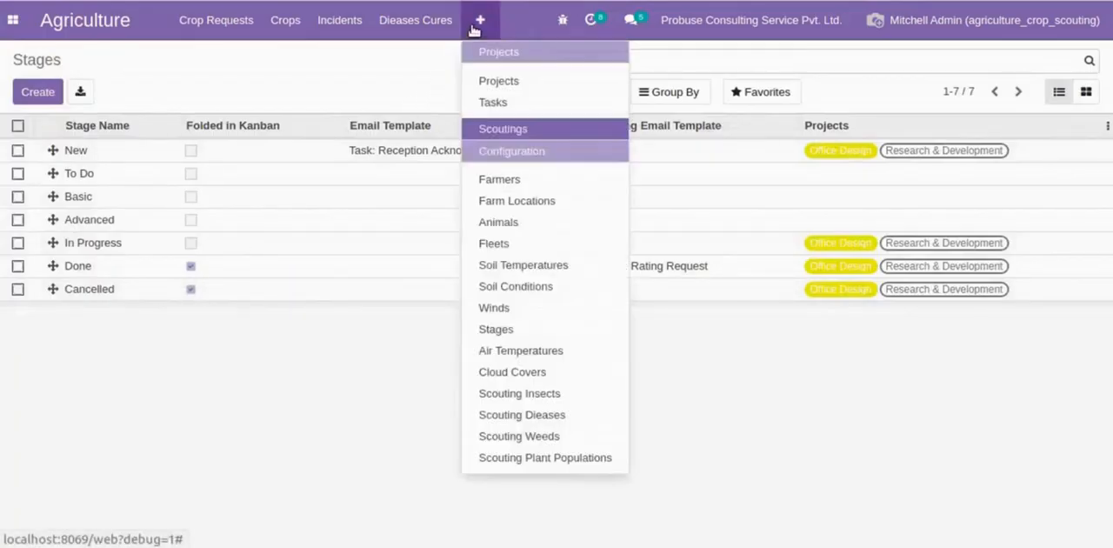
pyautogui.click(509, 353)
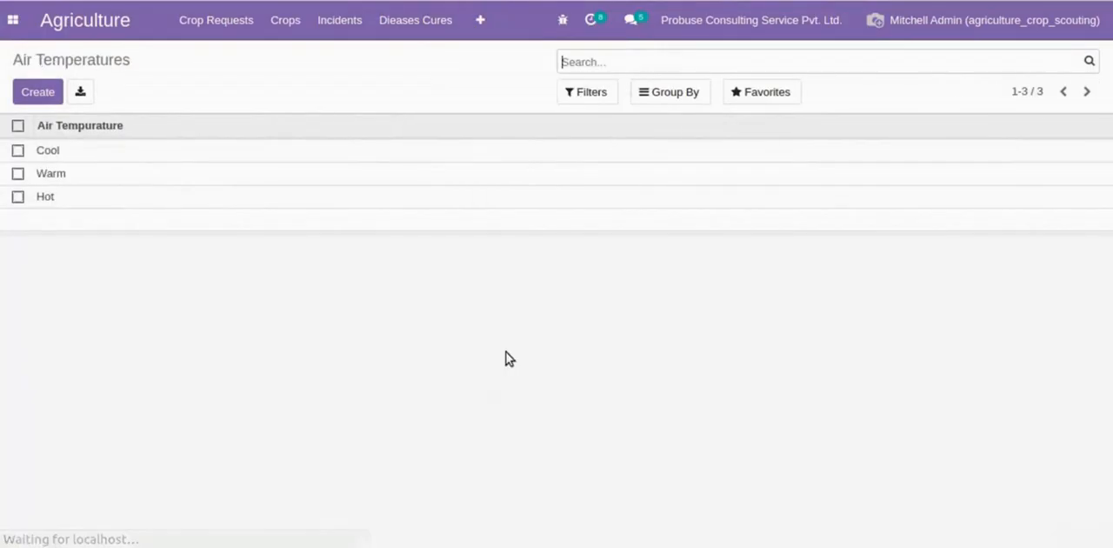
pyautogui.click(119, 155)
pyautogui.click(1087, 92)
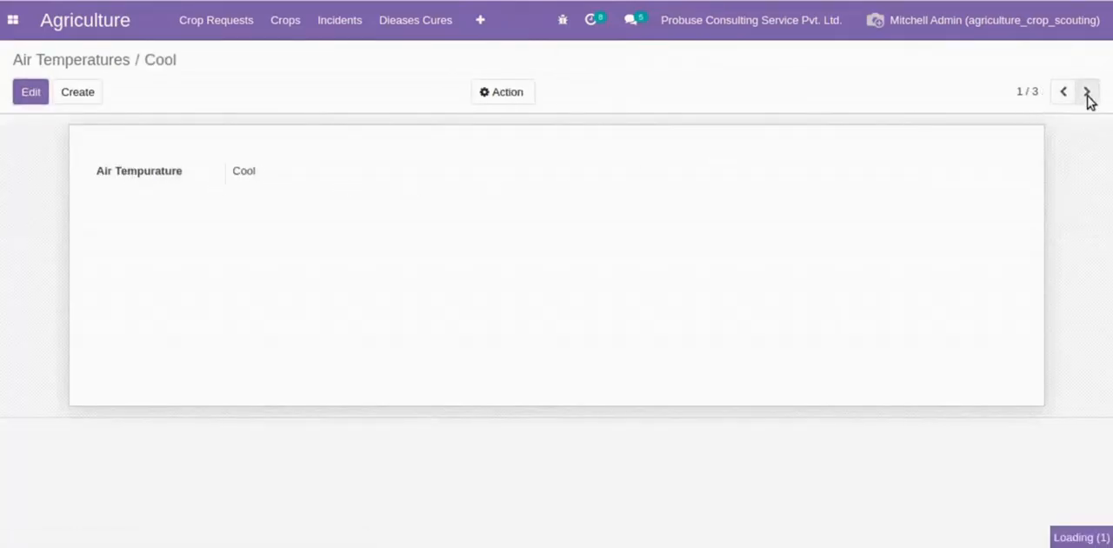
pyautogui.click(1086, 92)
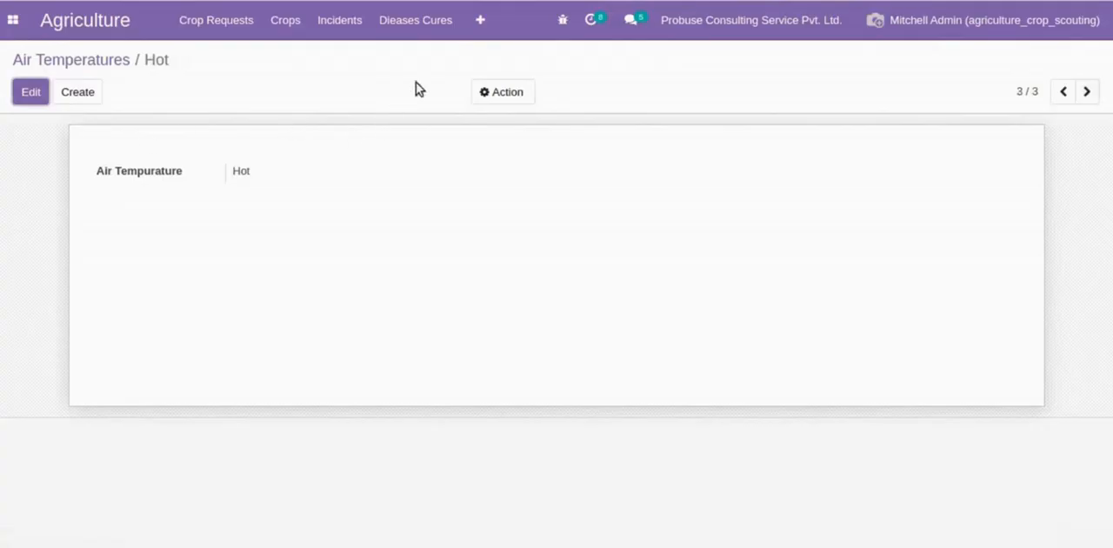
# - Review the Cloud Covers configuration, opening Partly Sunny and paging through Cloudy to Rainy
pyautogui.click(480, 25)
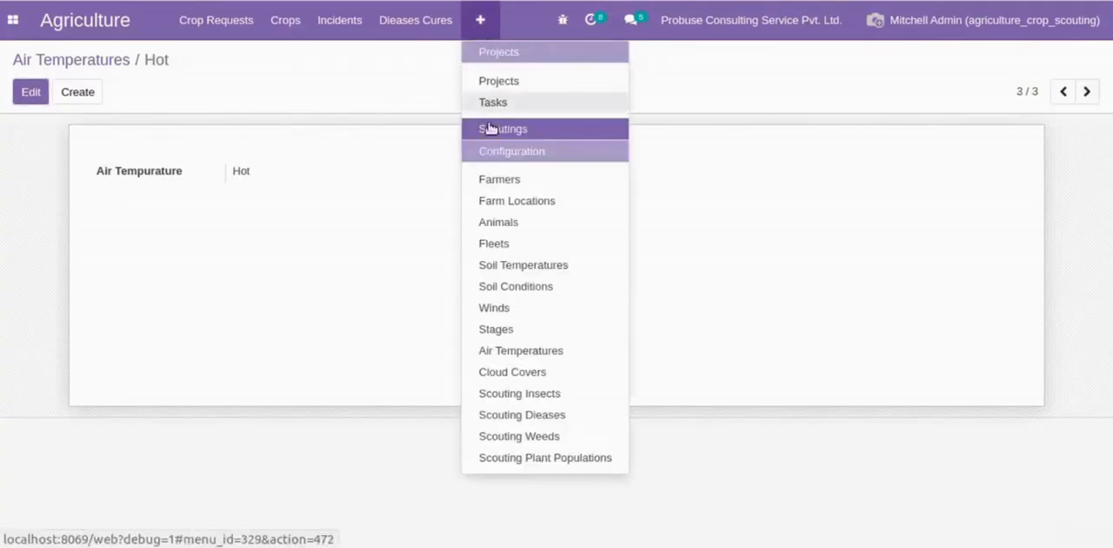
pyautogui.click(499, 372)
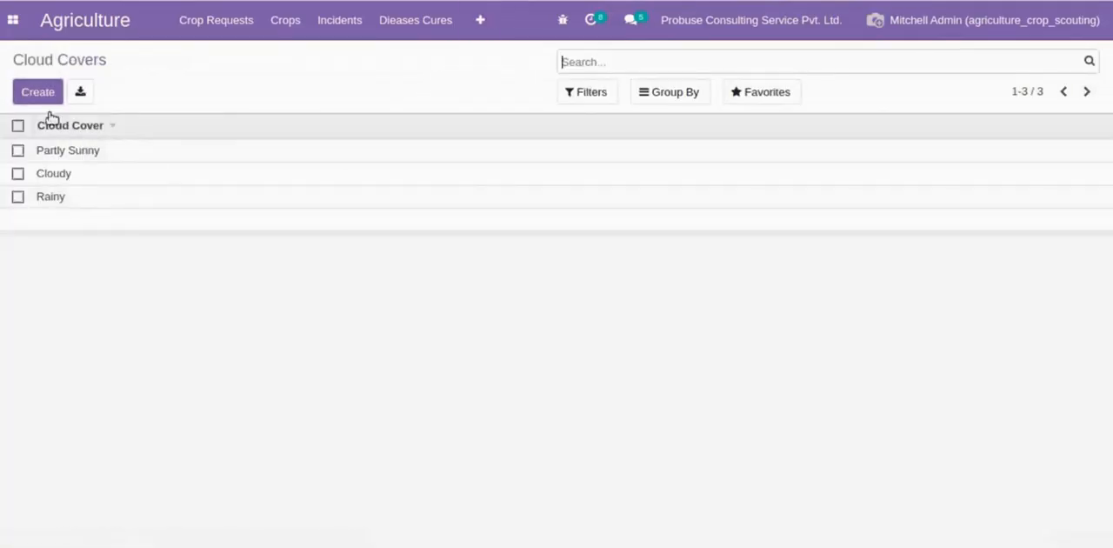
pyautogui.moveTo(40, 60); pyautogui.dragTo(140, 56)
pyautogui.click(139, 56)
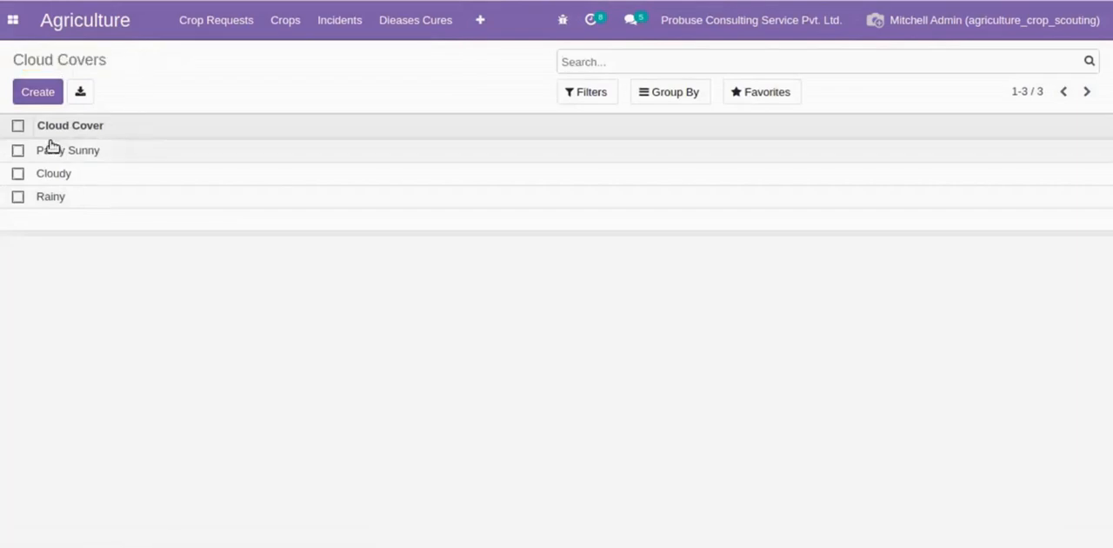
pyautogui.click(118, 154)
pyautogui.click(98, 171)
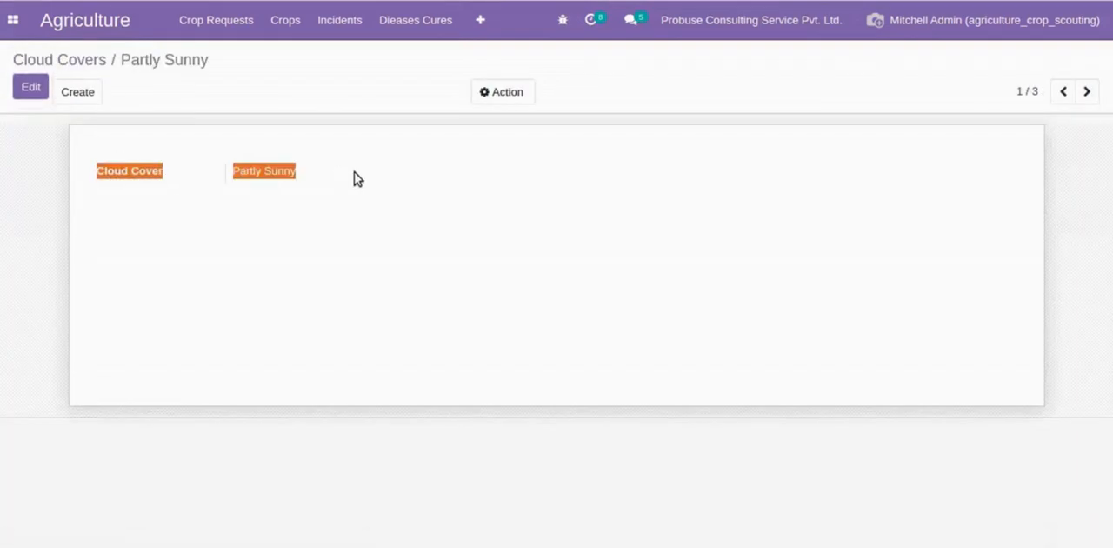
pyautogui.click(1087, 91)
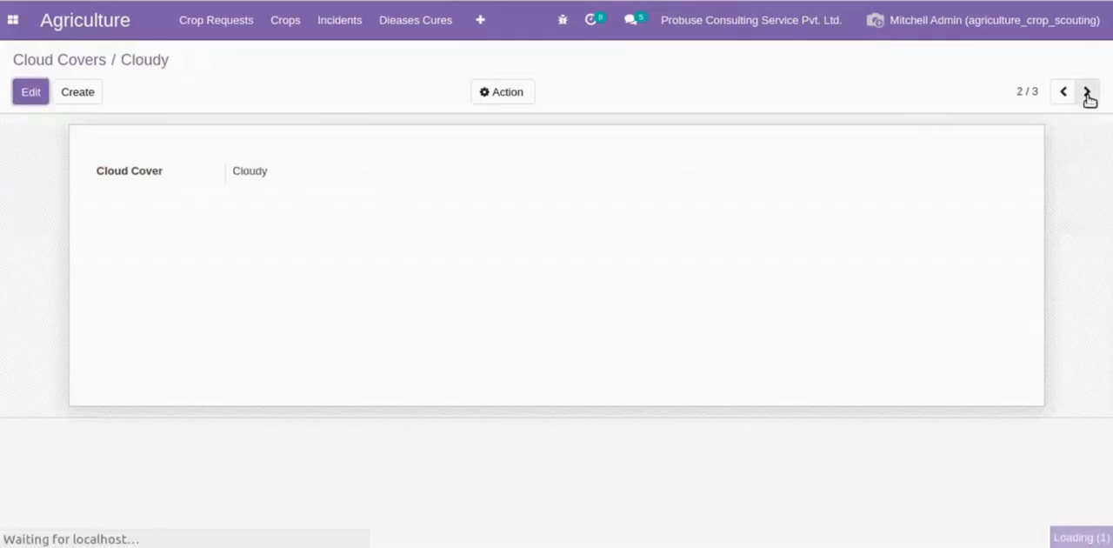
pyautogui.click(1087, 91)
pyautogui.click(301, 169)
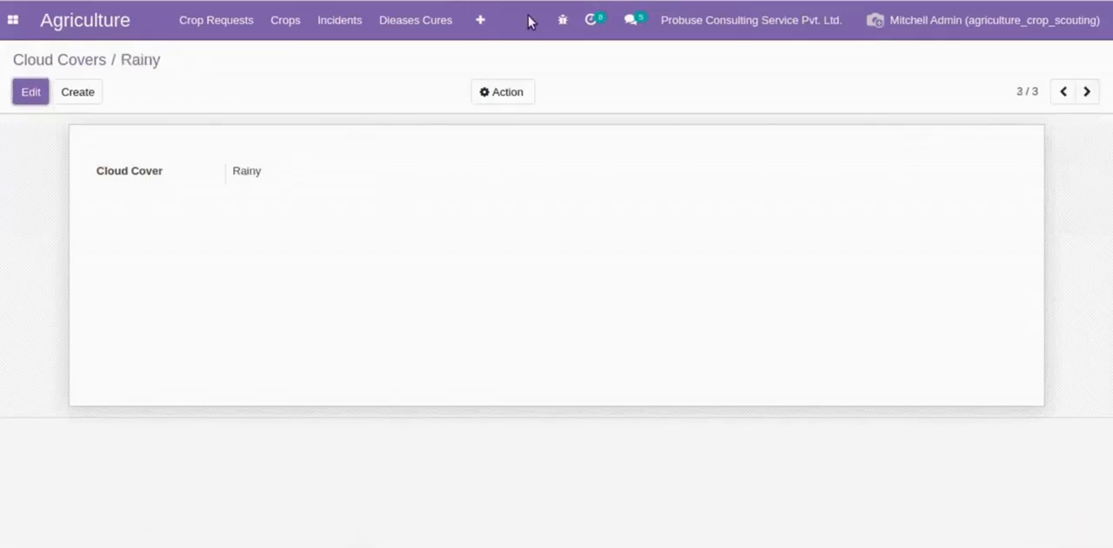
# - Review the Scouting Insects configuration, opening Ants and paging through all the insect records to Cockroaches
pyautogui.click(480, 19)
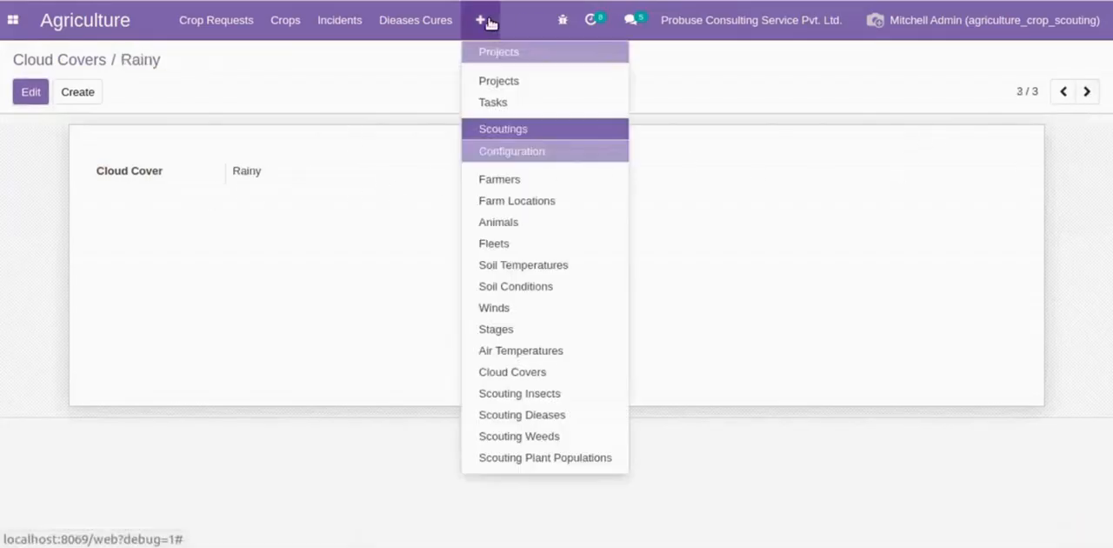
pyautogui.click(508, 396)
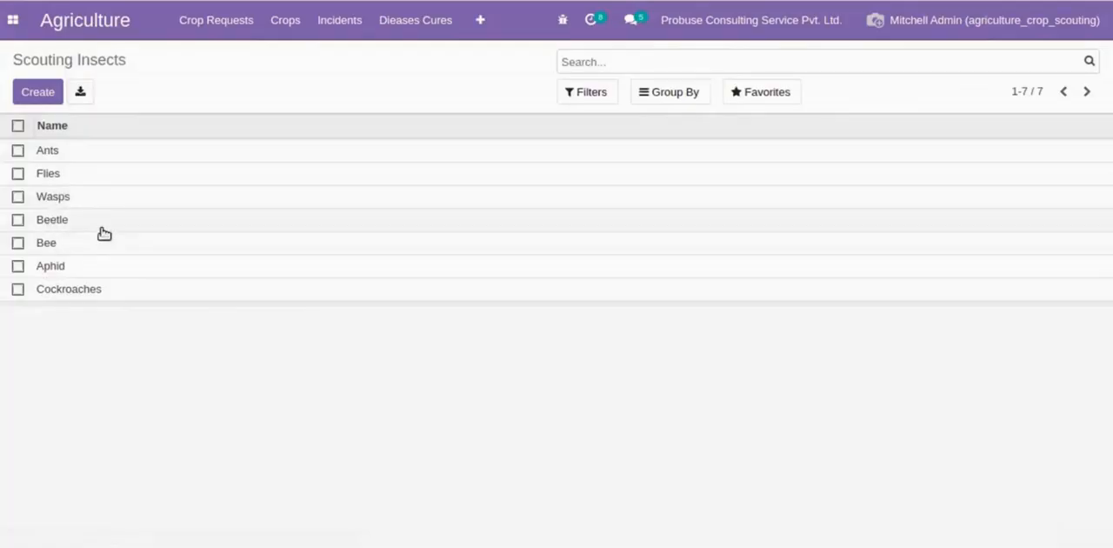
pyautogui.click(117, 156)
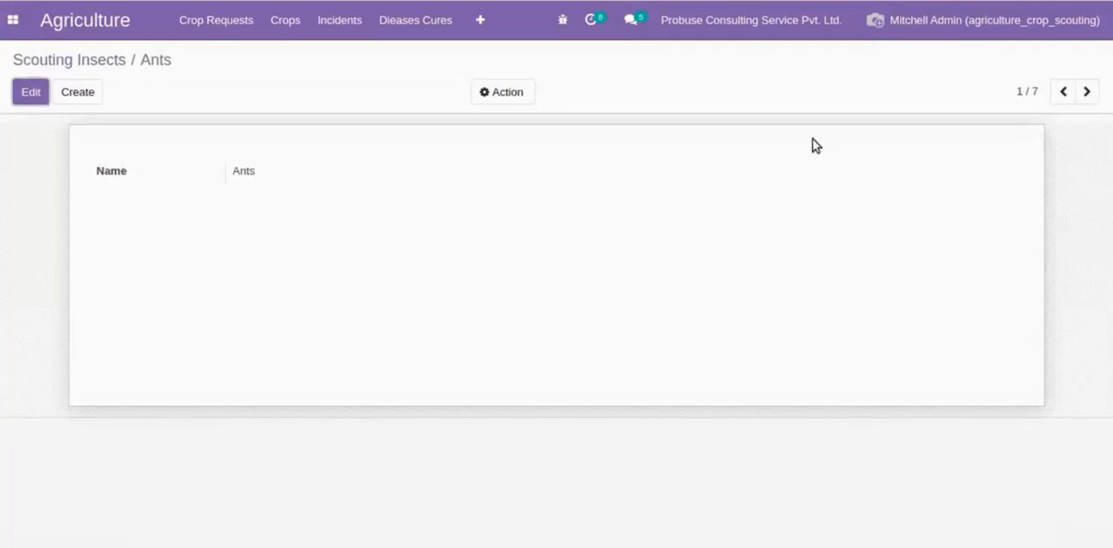
pyautogui.click(1086, 92)
pyautogui.click(1086, 92)
pyautogui.click(1087, 92)
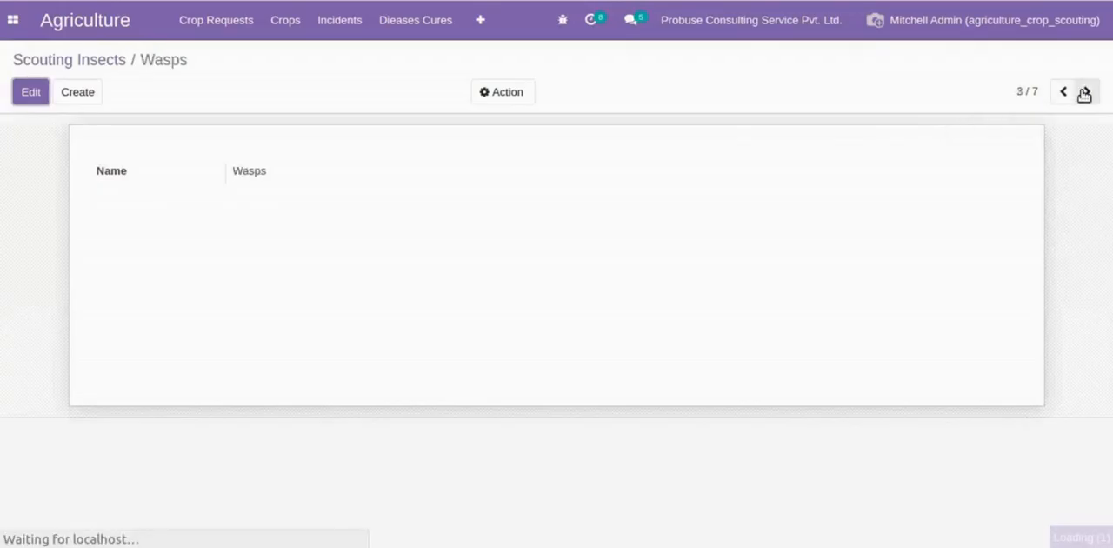
pyautogui.click(1086, 92)
pyautogui.click(1086, 93)
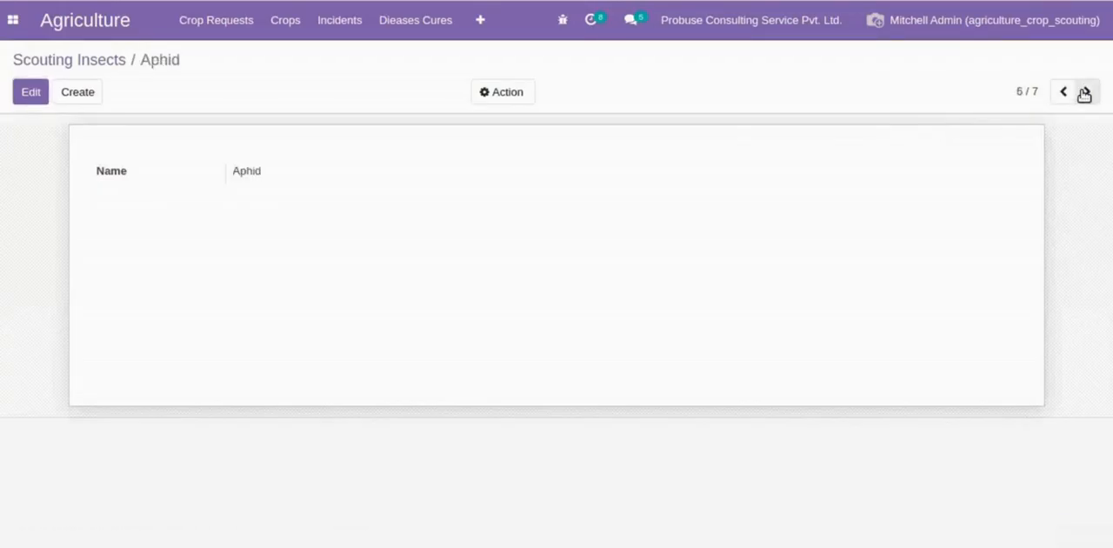
pyautogui.click(1086, 92)
# - Show the Scouting Dieases configuration list and highlight its title
pyautogui.click(480, 19)
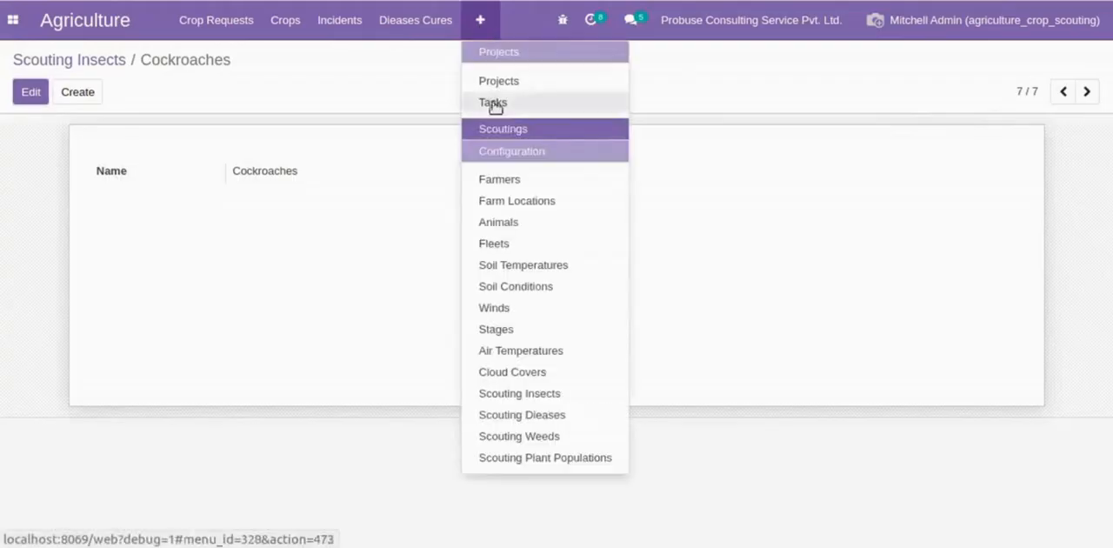
pyautogui.click(510, 417)
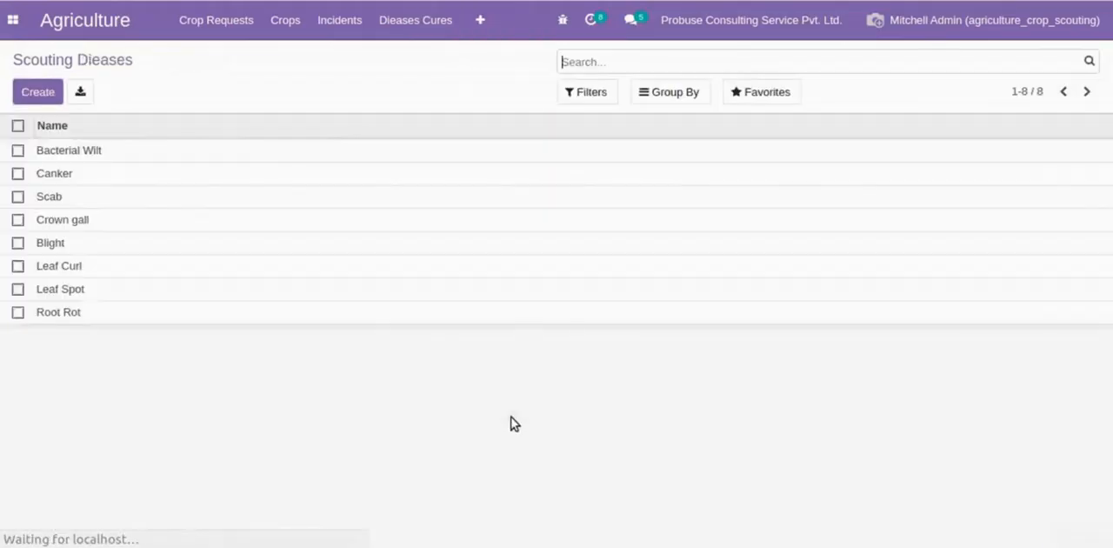
pyautogui.tripleClick(43, 64)
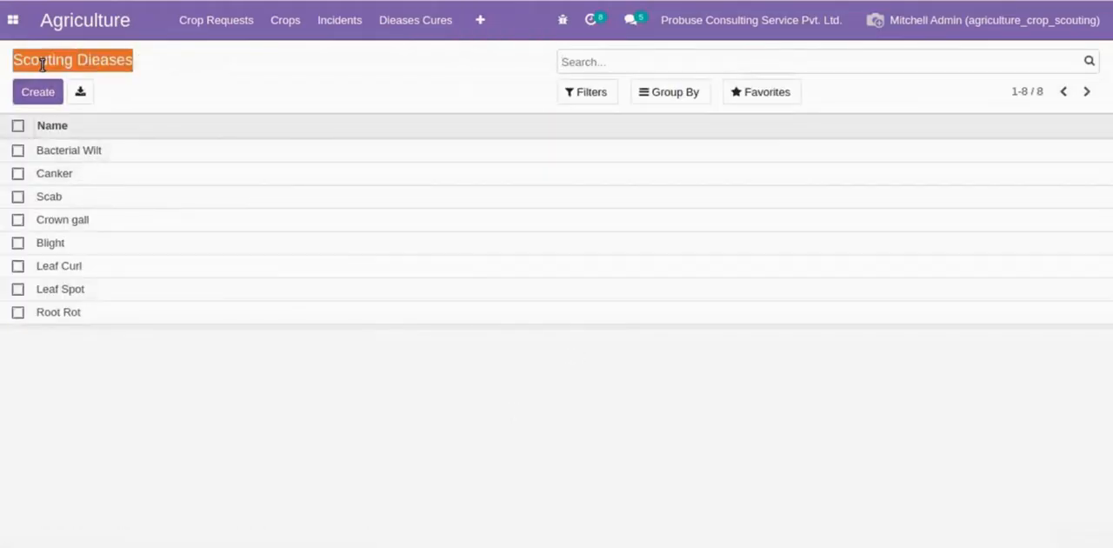
pyautogui.doubleClick(43, 65)
pyautogui.tripleClick(43, 65)
pyautogui.doubleClick(43, 64)
pyautogui.tripleClick(43, 65)
pyautogui.click(168, 78)
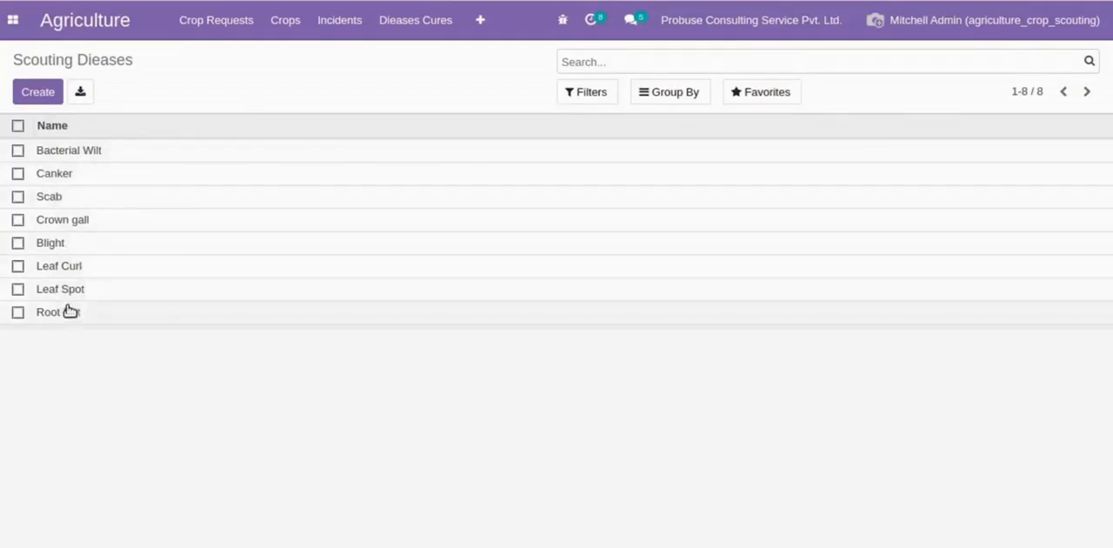
# - Open the Bacterial Wilt disease record, highlight its name and page through the disease records to Root Rot
pyautogui.click(125, 149)
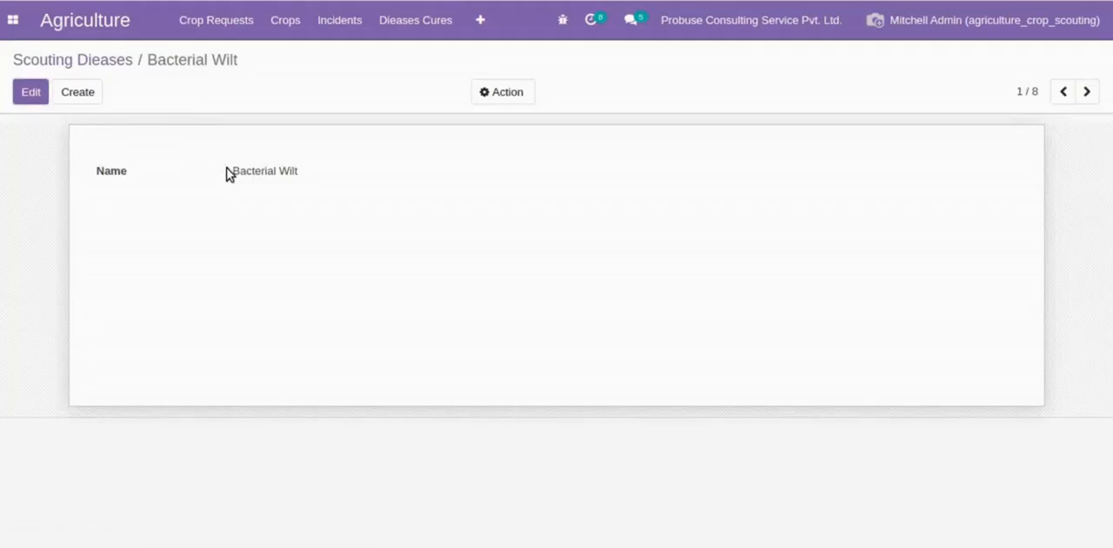
pyautogui.moveTo(226, 173); pyautogui.dragTo(329, 177)
pyautogui.click(328, 176)
pyautogui.click(1086, 92)
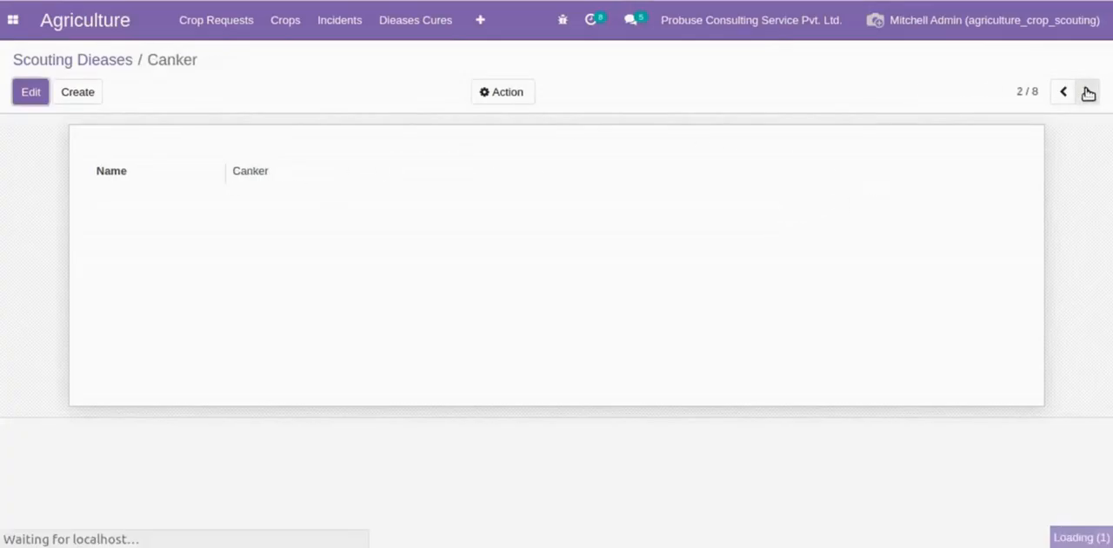
pyautogui.click(1086, 92)
pyautogui.click(1087, 92)
pyautogui.click(1087, 92)
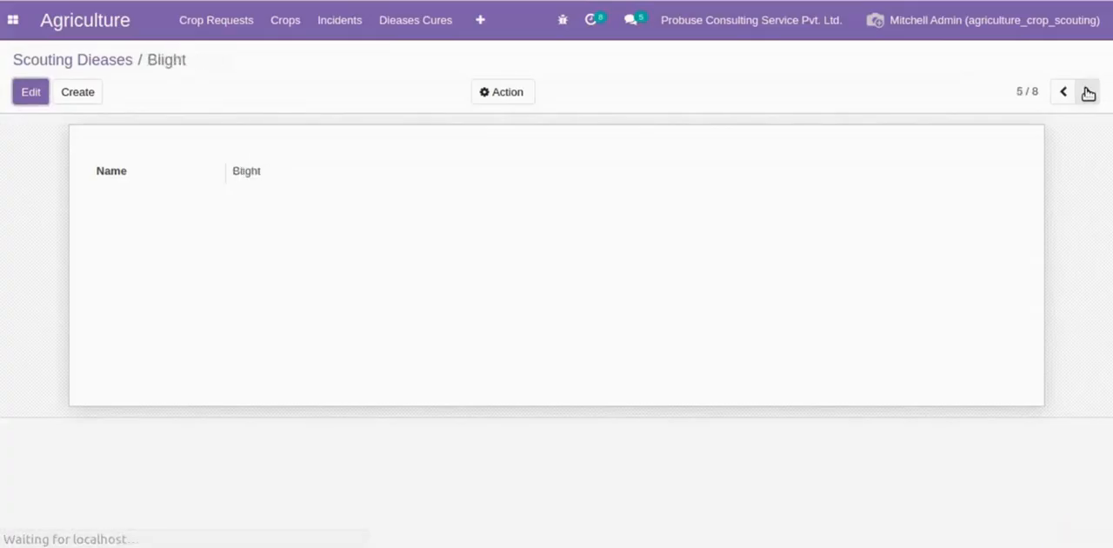
pyautogui.click(1087, 93)
pyautogui.click(1087, 92)
pyautogui.click(1088, 93)
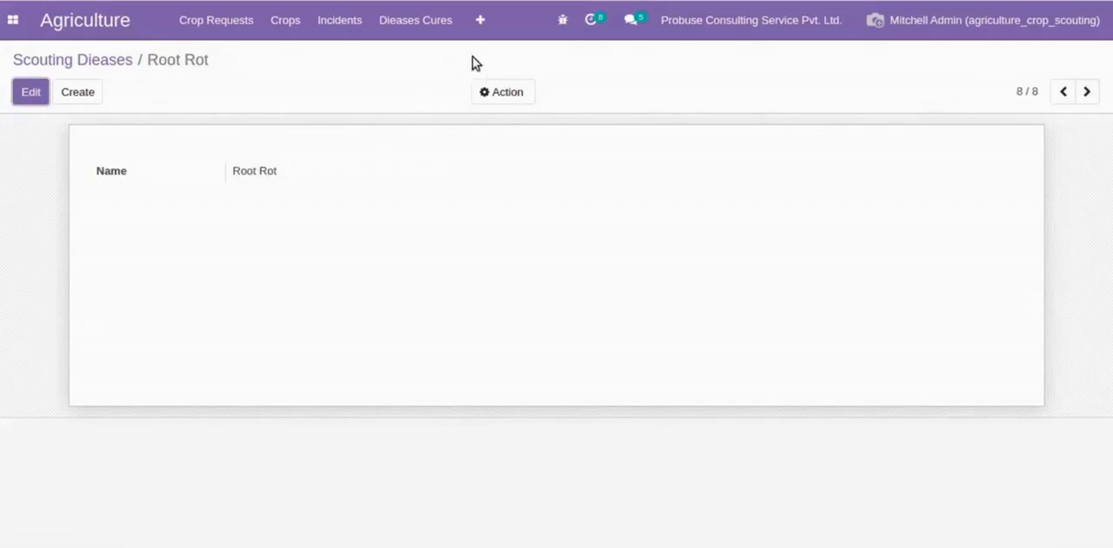
# - Review the Scouting Weeds configuration, opening Catchweed Bedstrow and paging through the weed records to Dandelian
pyautogui.click(480, 26)
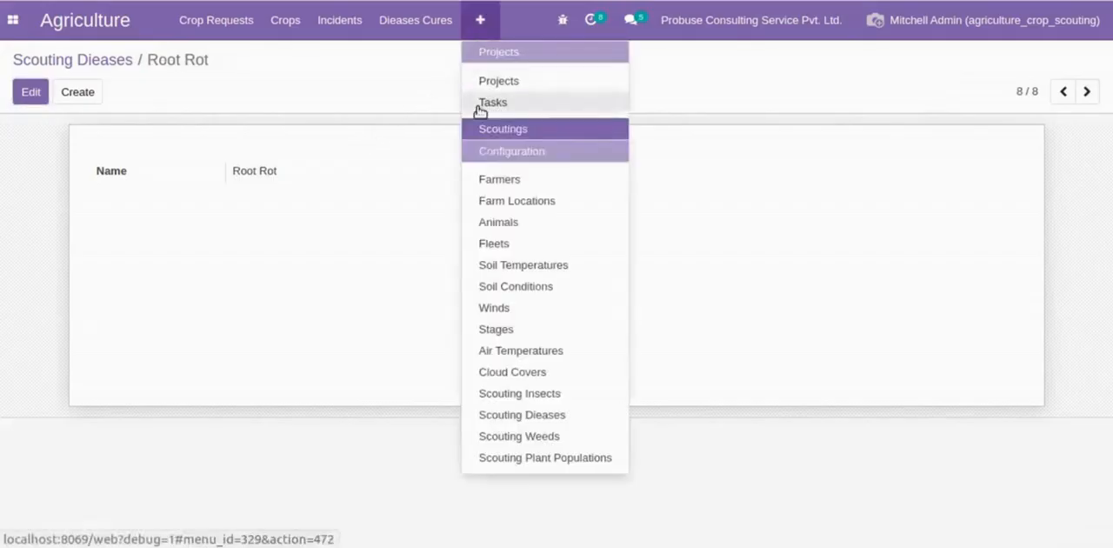
pyautogui.click(508, 440)
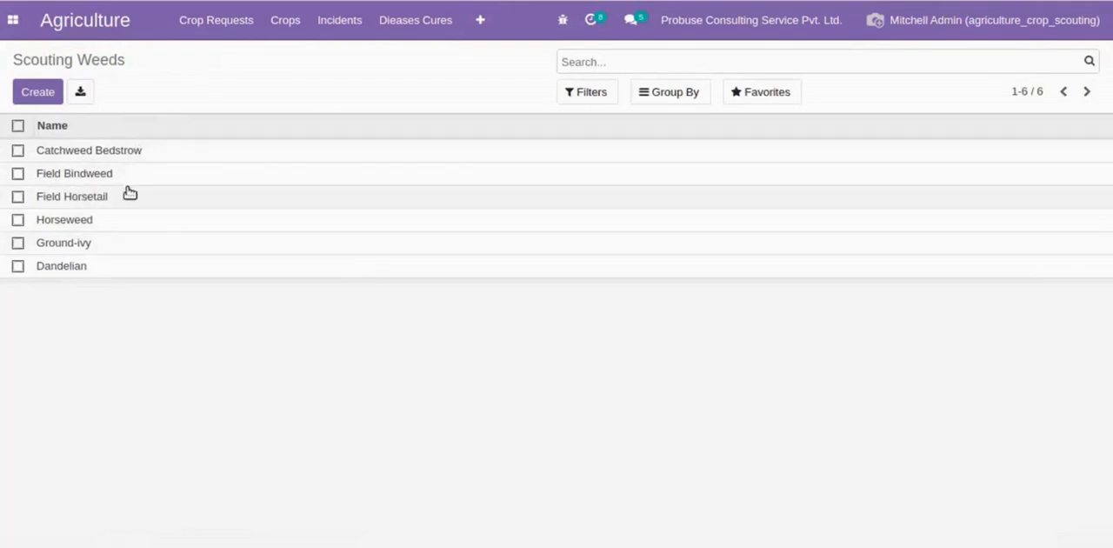
pyautogui.click(268, 152)
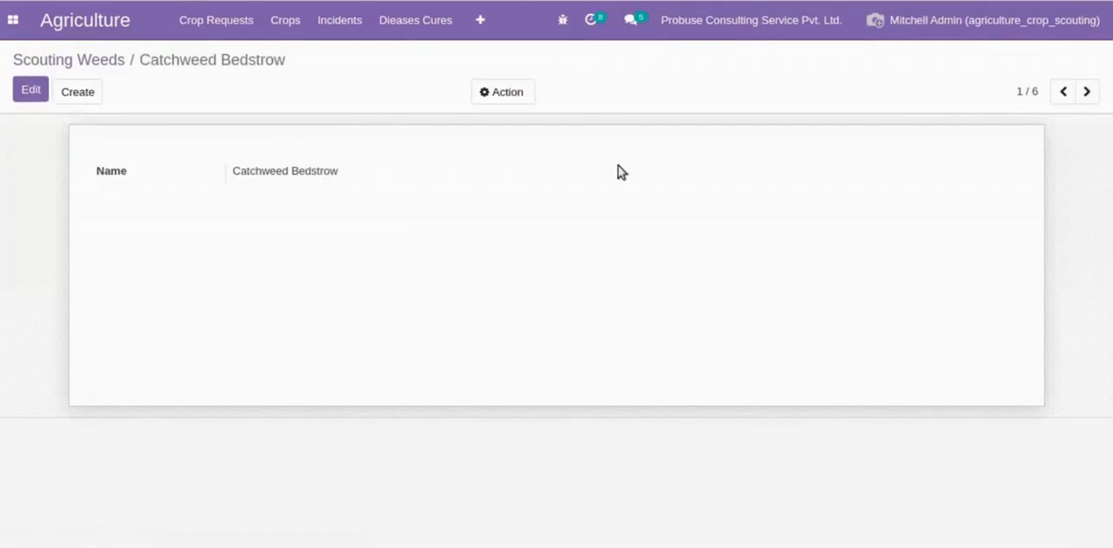
pyautogui.click(1084, 92)
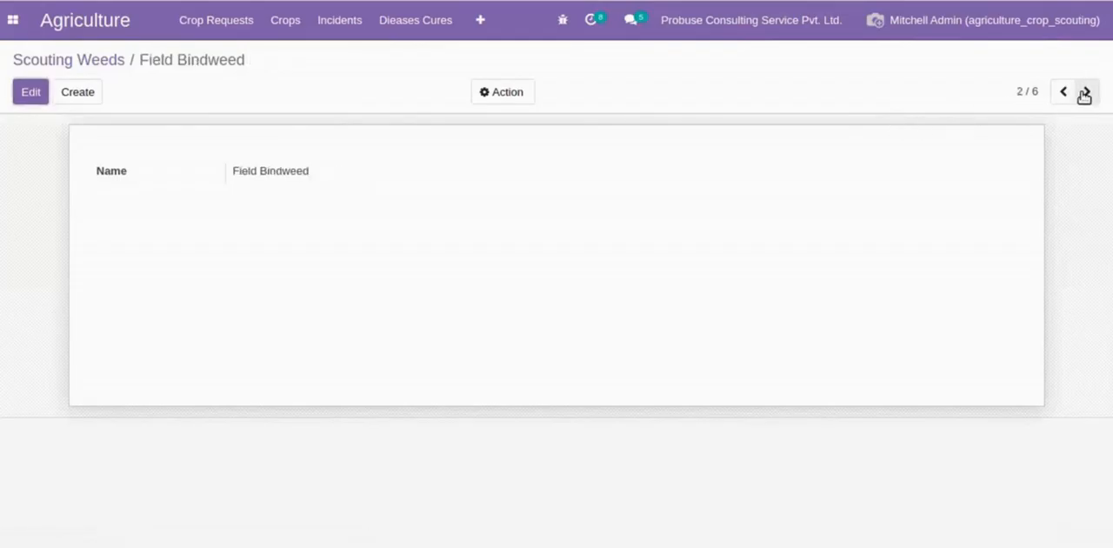
pyautogui.click(1085, 92)
pyautogui.click(1085, 93)
pyautogui.click(1084, 93)
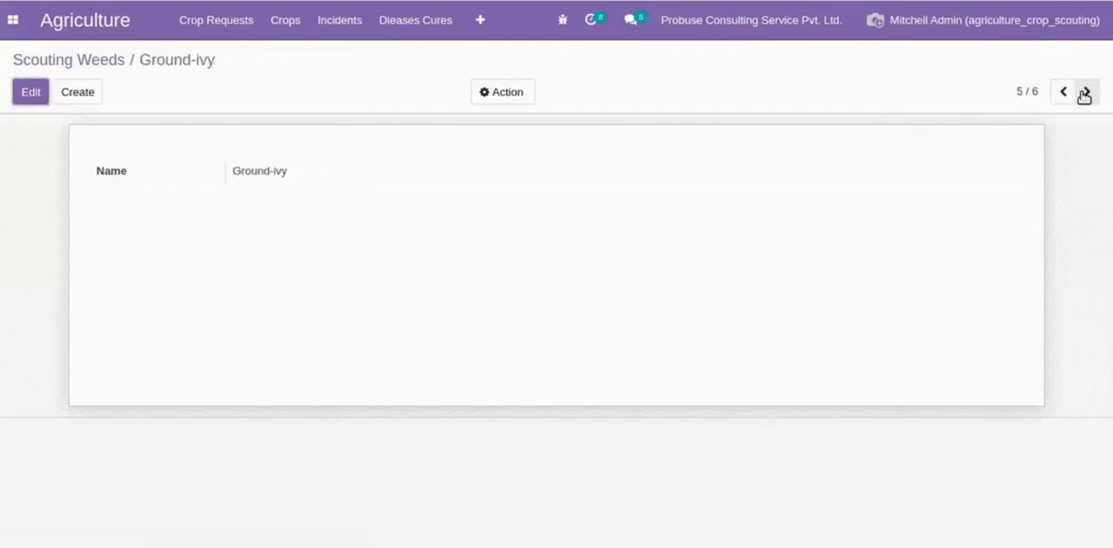
pyautogui.click(1085, 92)
# - Show the Scouting Plant Populations configuration list and highlight its title
pyautogui.click(492, 31)
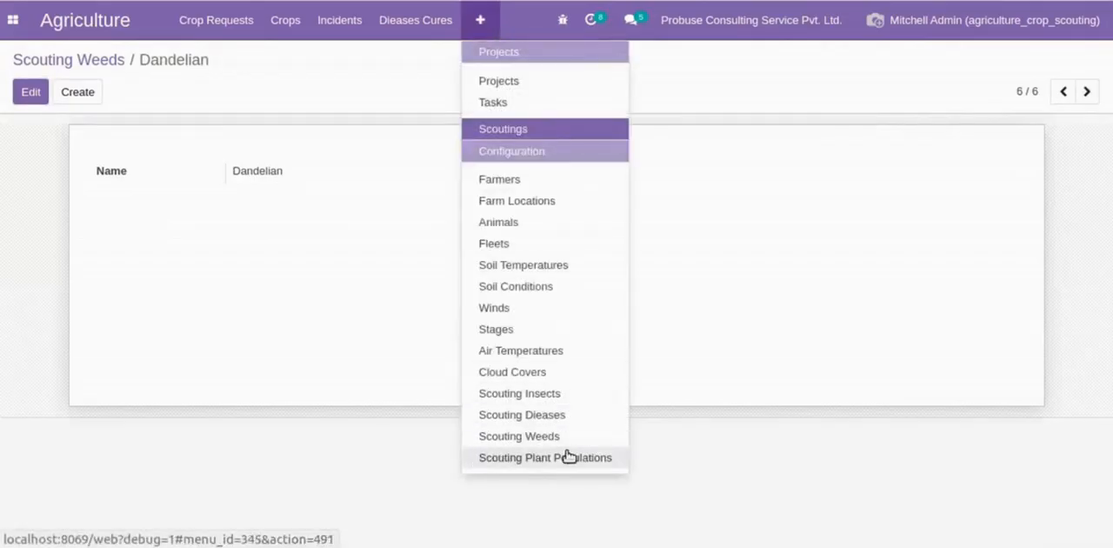
pyautogui.click(502, 458)
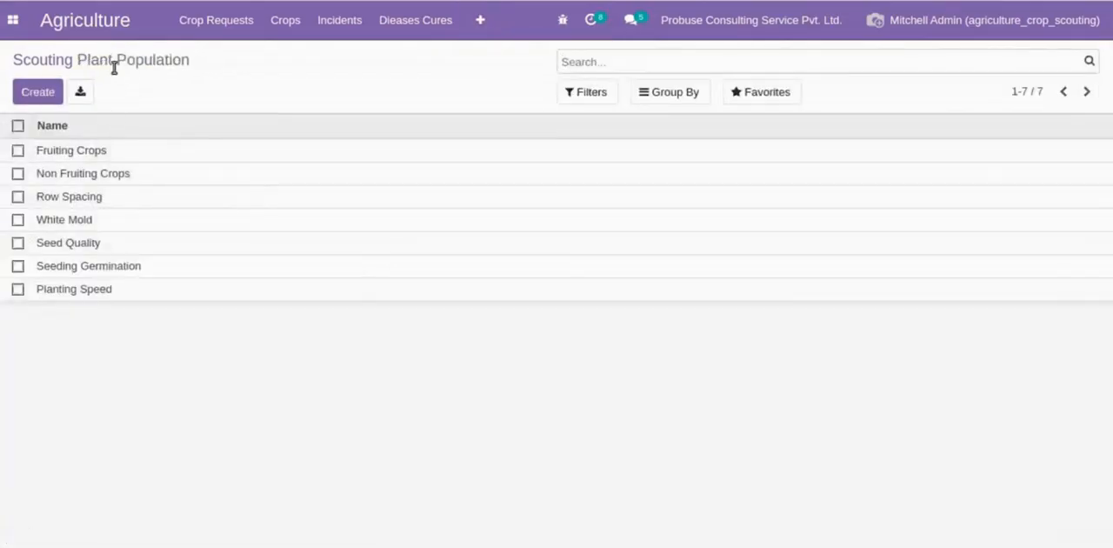
pyautogui.click(188, 59)
pyautogui.moveTo(73, 59); pyautogui.dragTo(207, 53)
pyautogui.doubleClick(43, 57)
pyautogui.click(207, 53)
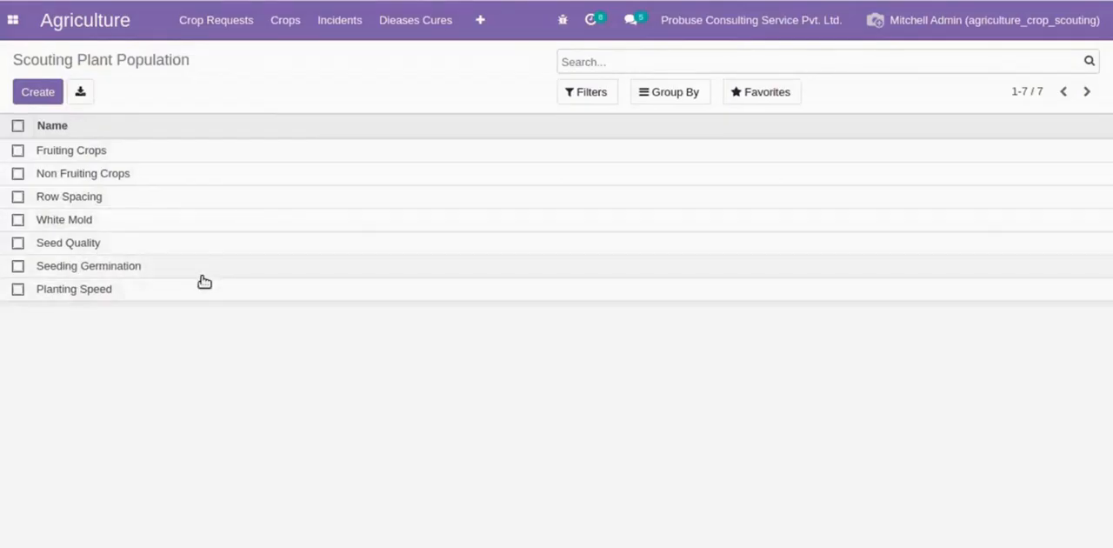
# - Open the Fruiting Crops plant population record, highlight its name and page through to the last record
pyautogui.click(261, 153)
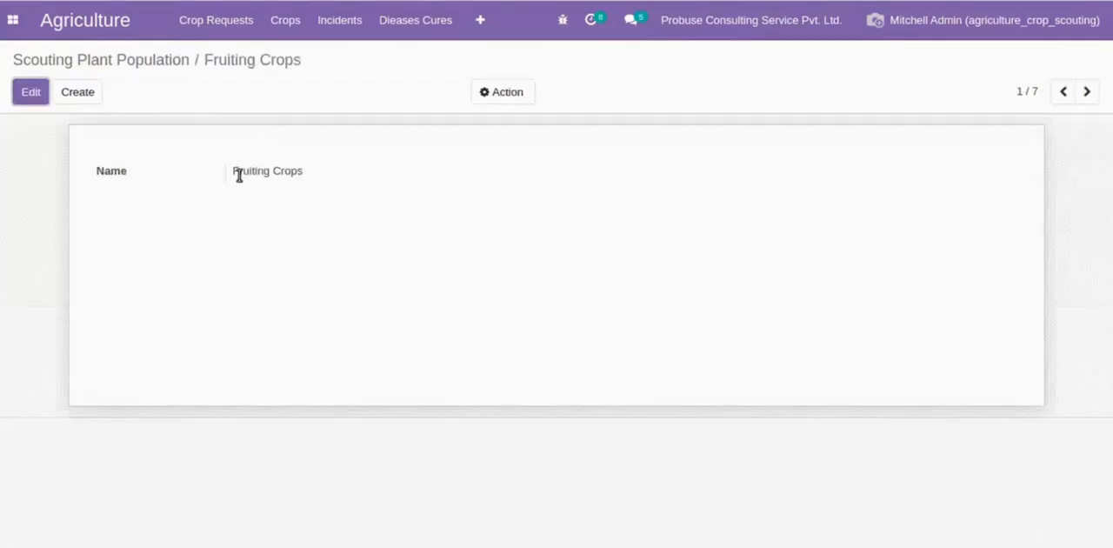
pyautogui.moveTo(239, 174); pyautogui.dragTo(370, 180)
pyautogui.click(1024, 132)
pyautogui.click(1087, 93)
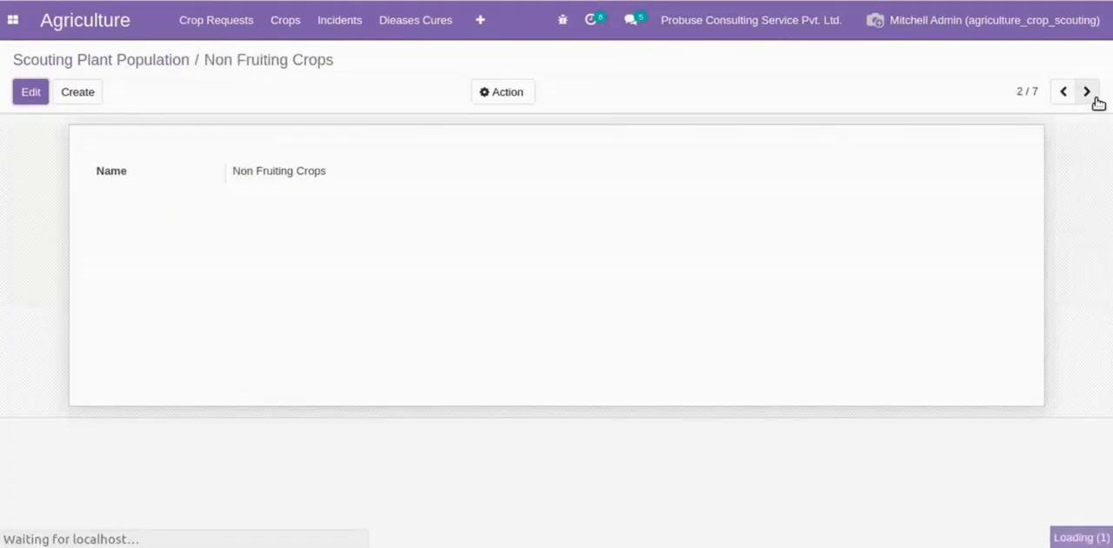
pyautogui.click(1088, 92)
pyautogui.click(1087, 92)
pyautogui.click(1095, 98)
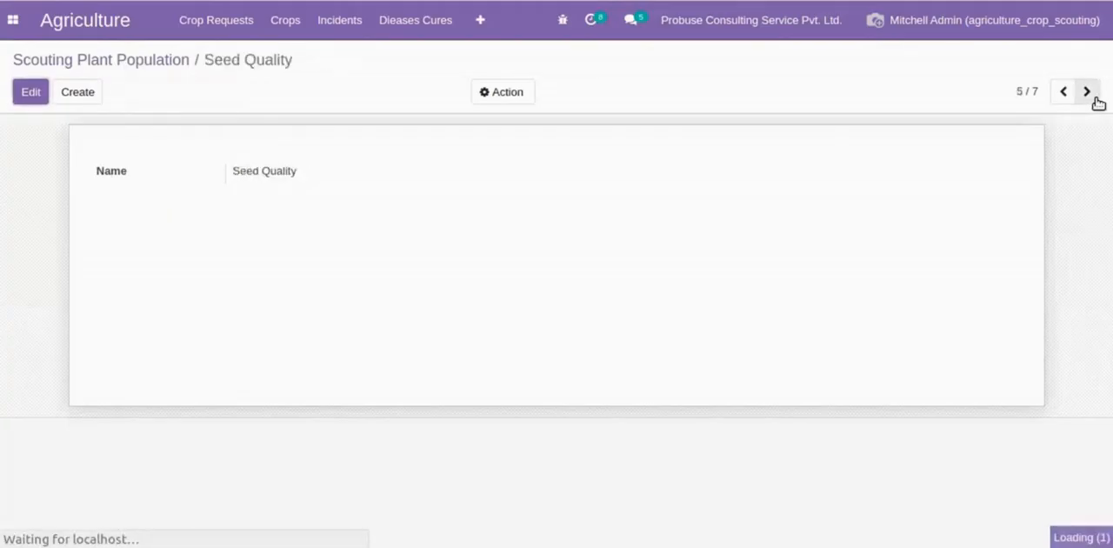
pyautogui.click(1095, 98)
pyautogui.click(1095, 97)
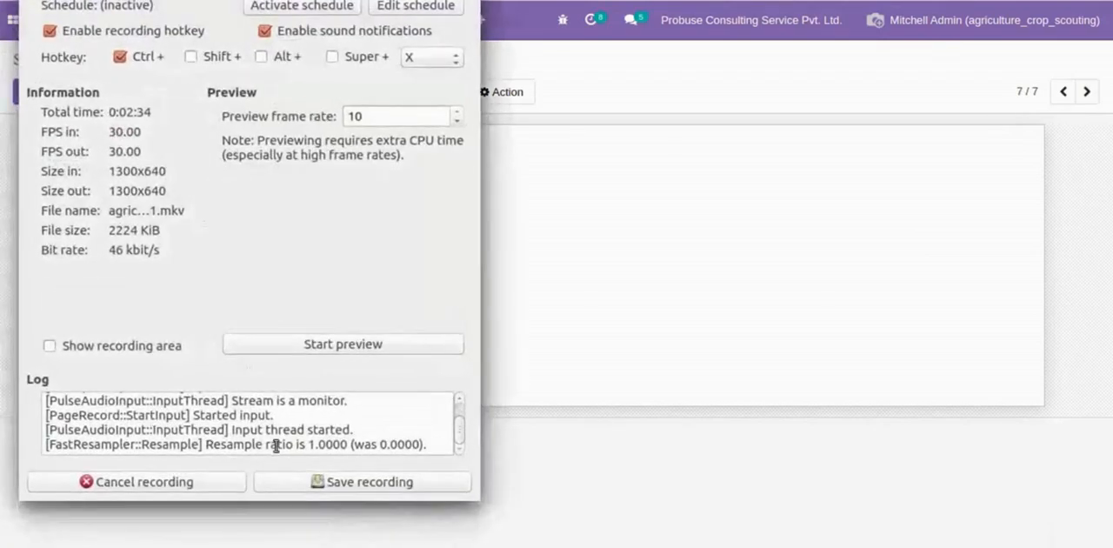
pyautogui.click(303, 477)
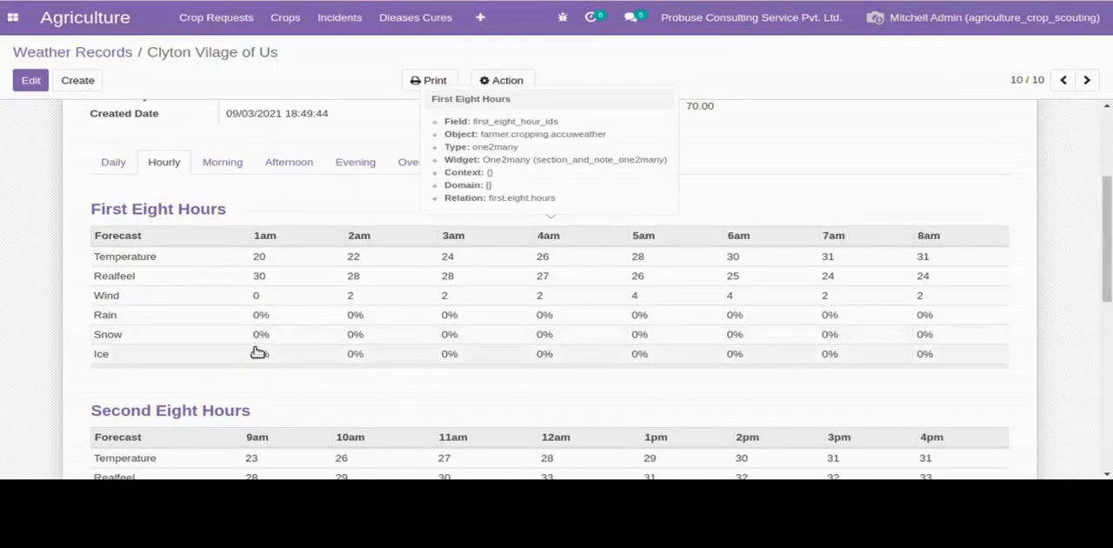
# - Examine the Second Eight Hours forecast in the Clyton Vilage of Us weather record
pyautogui.scroll(-4, 934, 351)
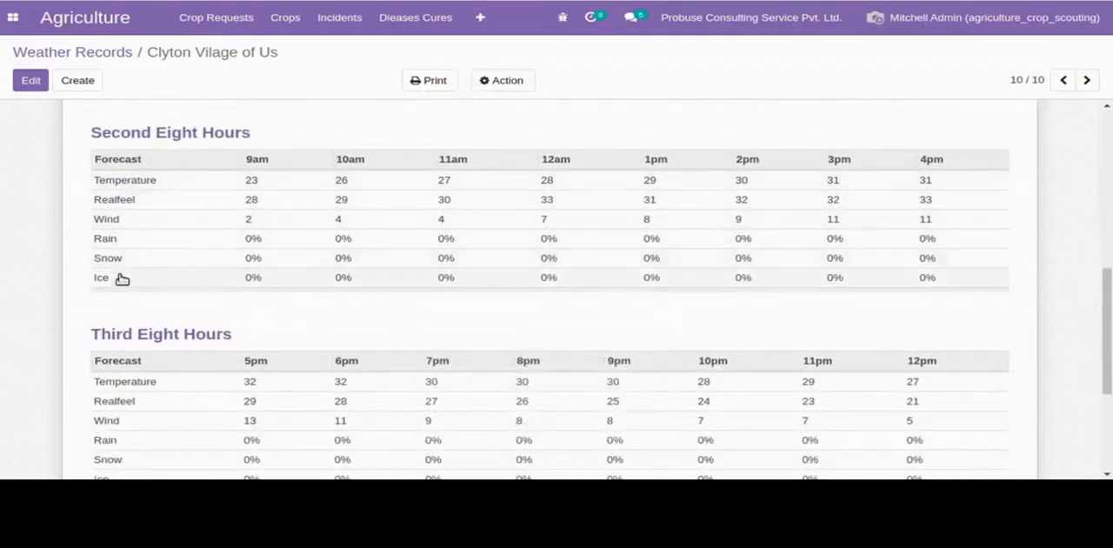
pyautogui.moveTo(346, 189)
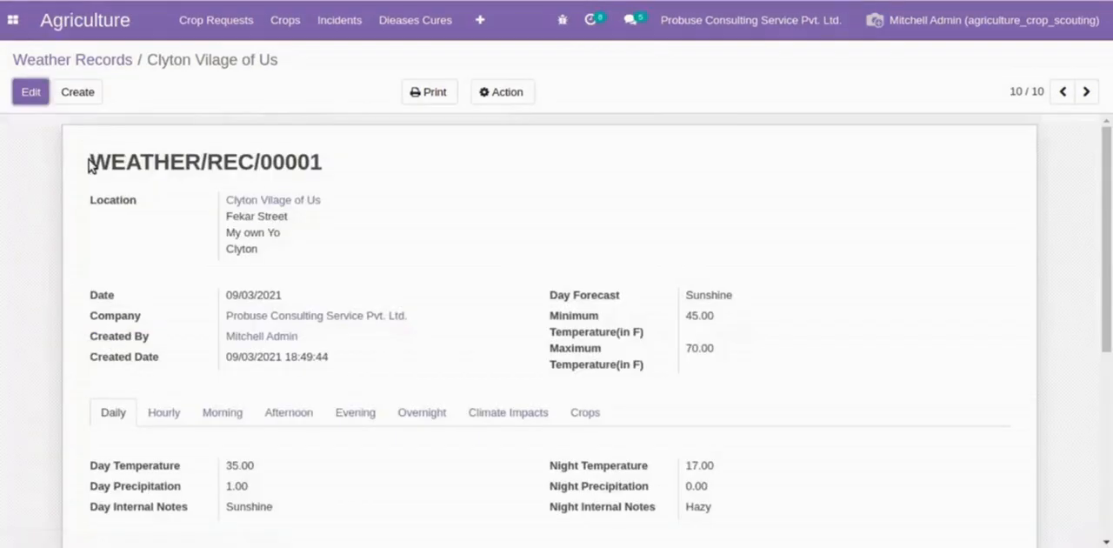
# - Review the weather record's main details, highlighting its reference and checking location, date, day forecast and temperature range
pyautogui.moveTo(88, 162); pyautogui.dragTo(347, 166)
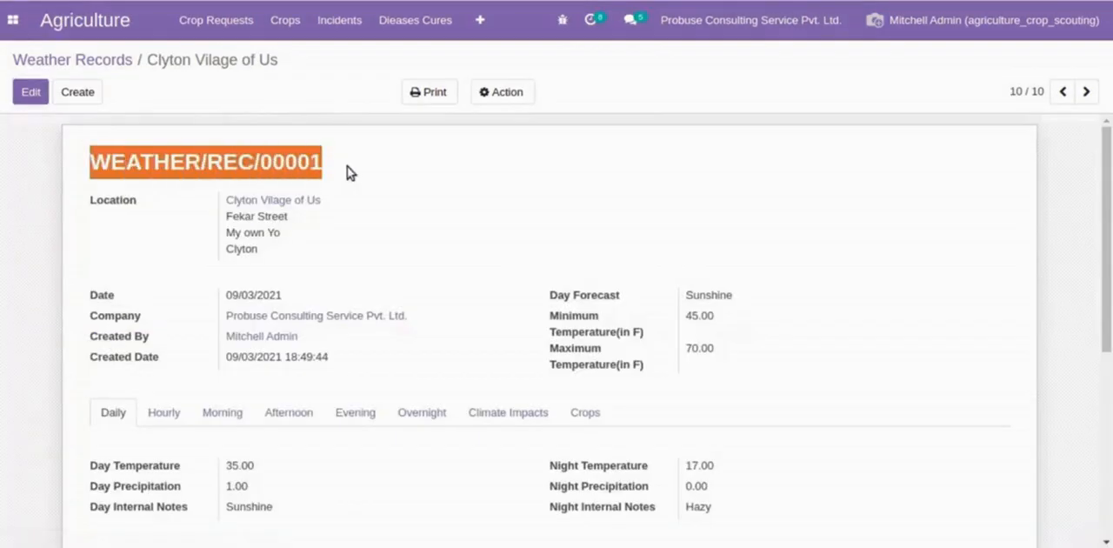
pyautogui.click(347, 166)
pyautogui.moveTo(90, 162); pyautogui.dragTo(469, 167)
pyautogui.click(474, 168)
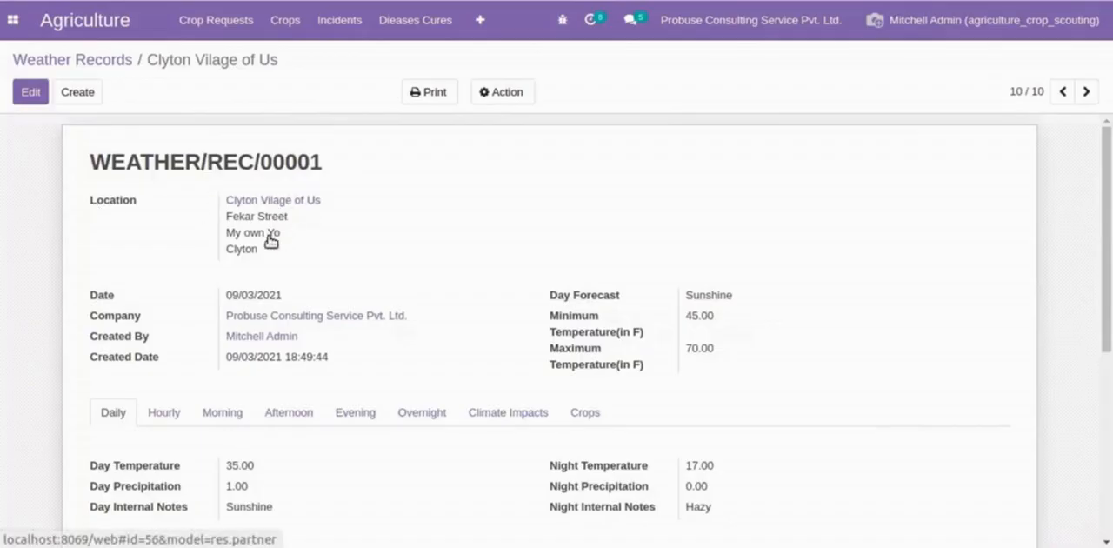
pyautogui.scroll(-2, 308, 264)
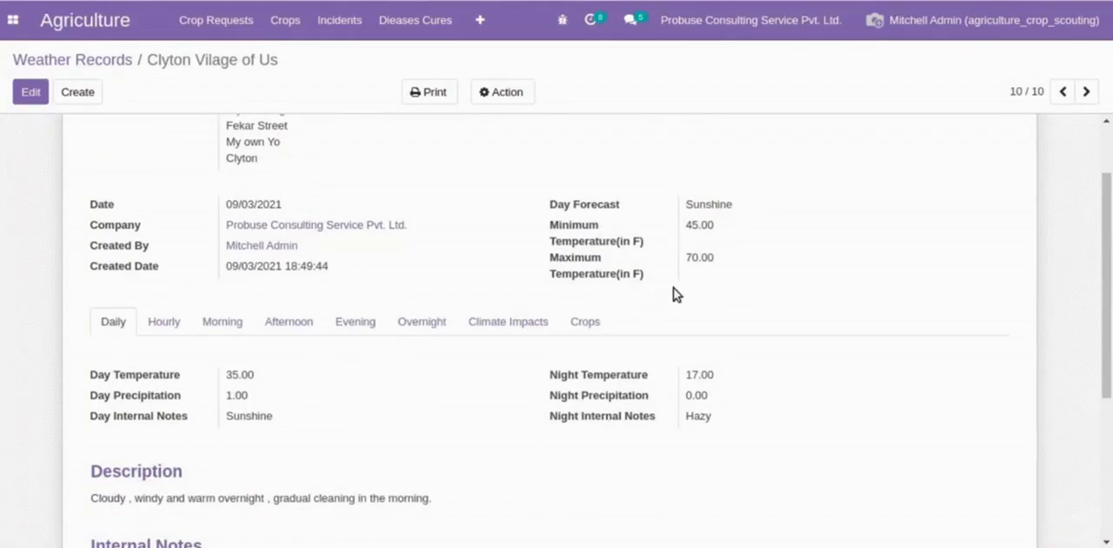
# - Examine the weather record's Daily details, highlighting words in the Description about the overnight conditions
pyautogui.scroll(-3, 673, 294)
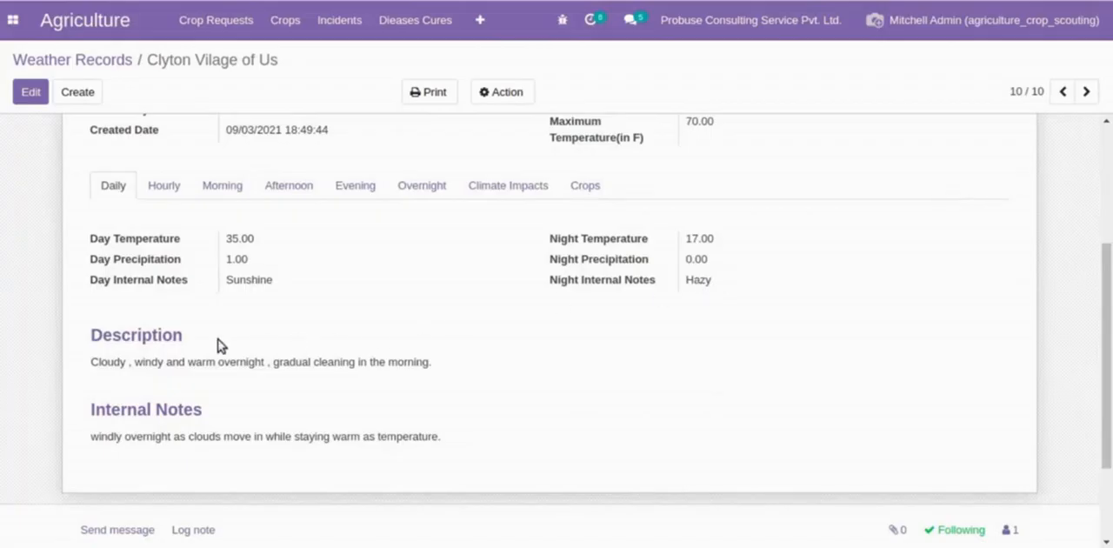
pyautogui.moveTo(87, 339); pyautogui.dragTo(253, 345)
pyautogui.doubleClick(115, 364)
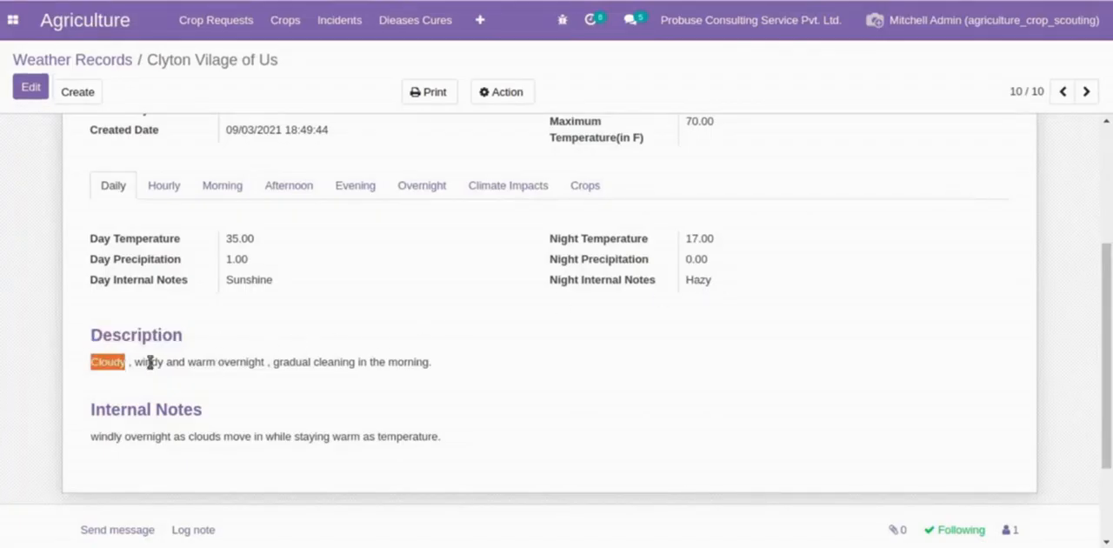
pyautogui.tripleClick(112, 367)
pyautogui.doubleClick(206, 373)
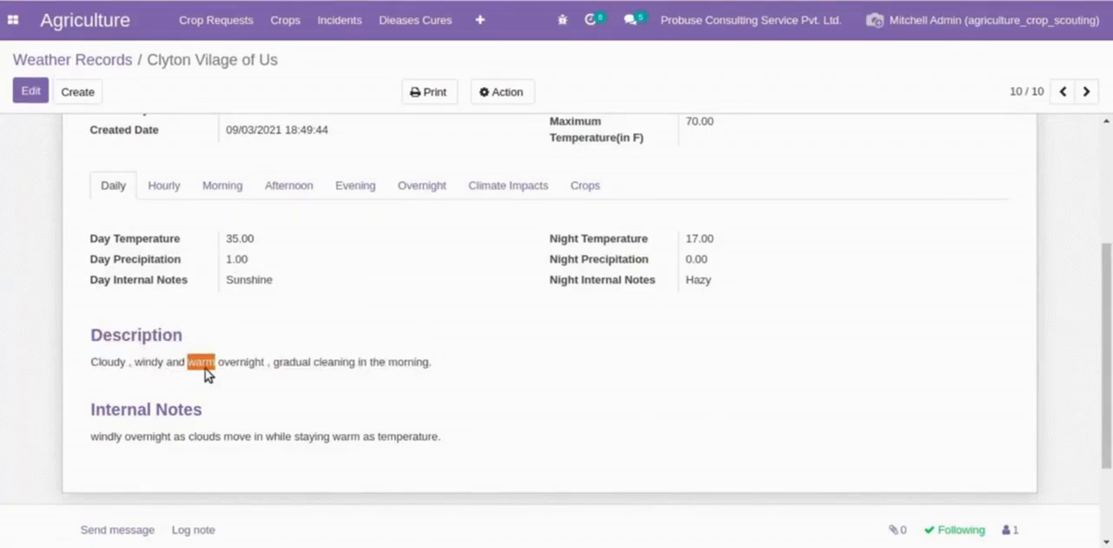
pyautogui.tripleClick(206, 373)
pyautogui.click(206, 372)
# - Review the weather record's Hourly forecast, from First Eight Hours through Second Eight Hours to Third Eight Hours
pyautogui.click(163, 185)
pyautogui.moveTo(92, 239); pyautogui.dragTo(258, 242)
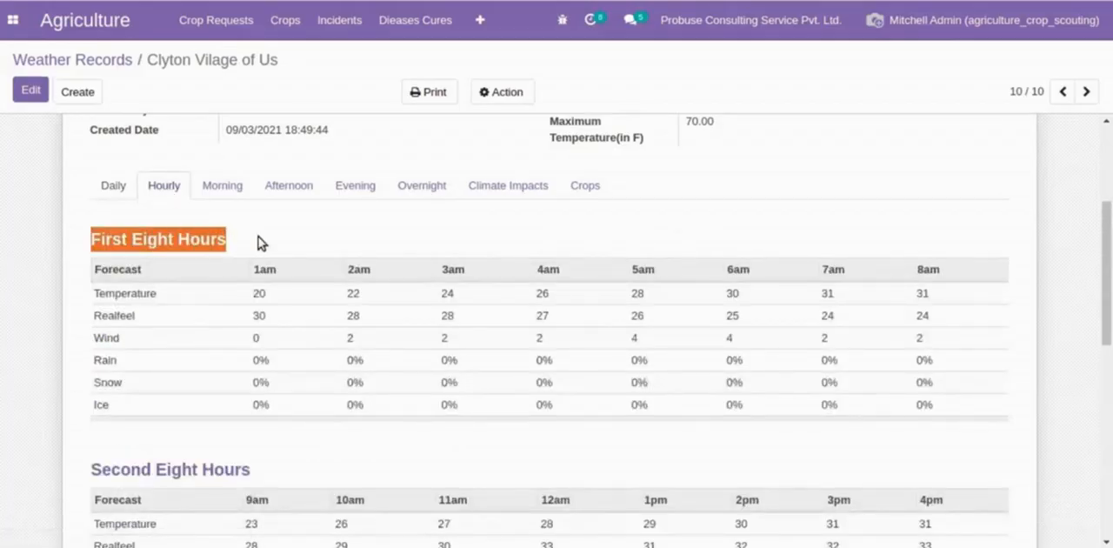
pyautogui.click(327, 222)
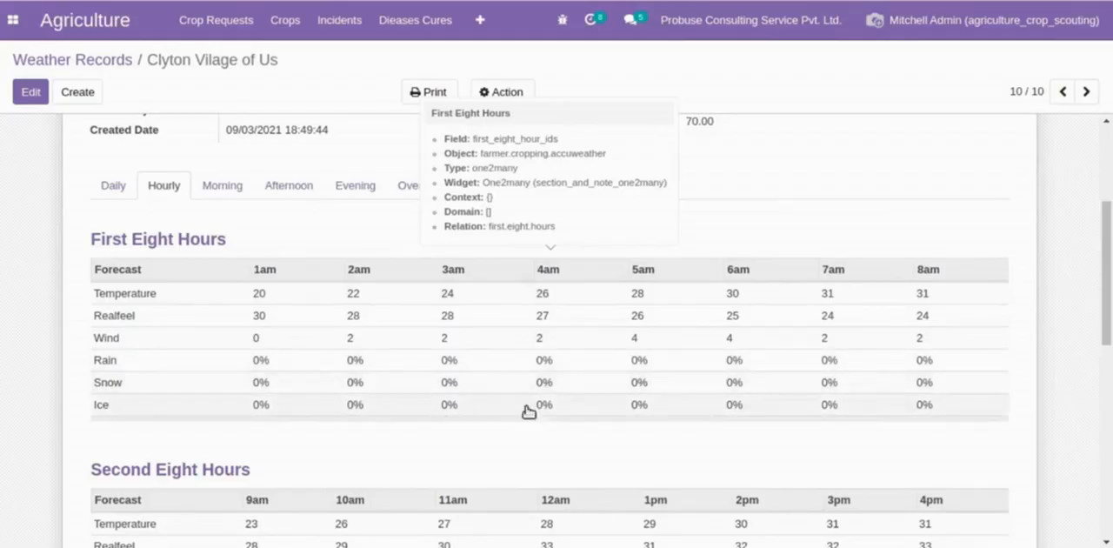
pyautogui.scroll(-4, 929, 398)
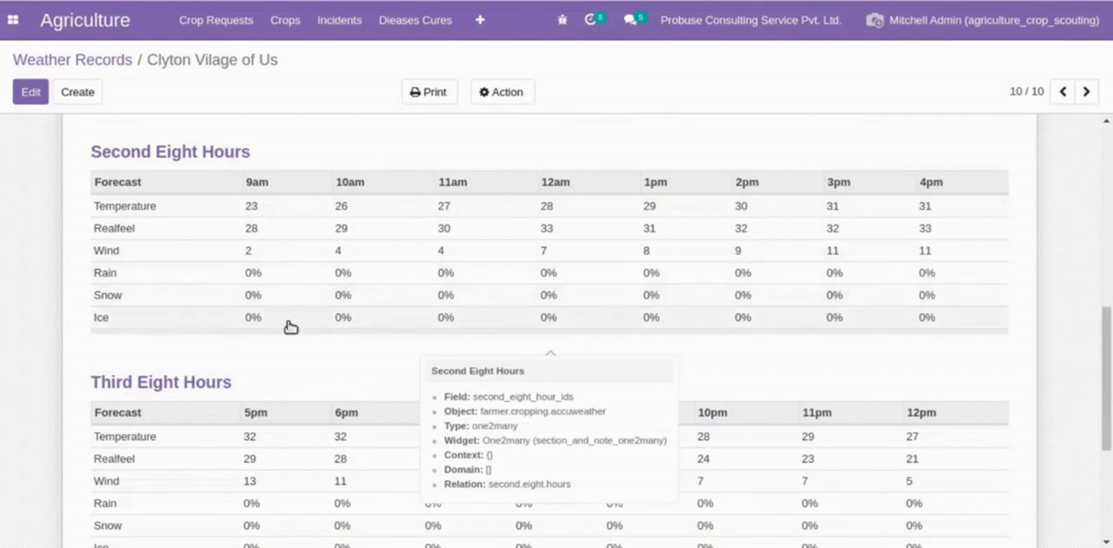
pyautogui.scroll(-2, 639, 343)
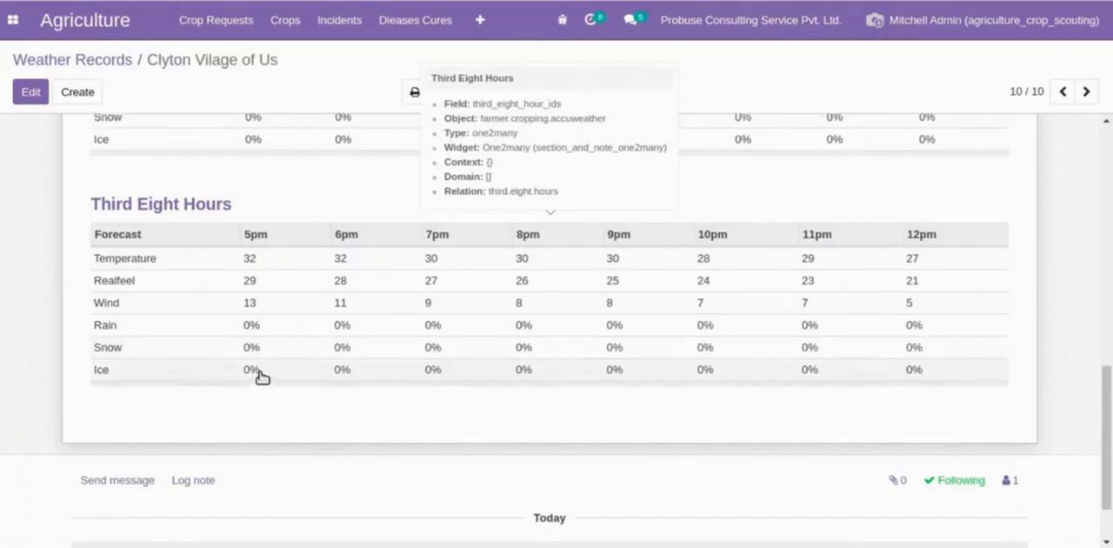
# - Show the weather record's Morning forecast with its temperature type, temperature, precipitation and internal note
pyautogui.scroll(6, 261, 377)
pyautogui.scroll(3, 257, 376)
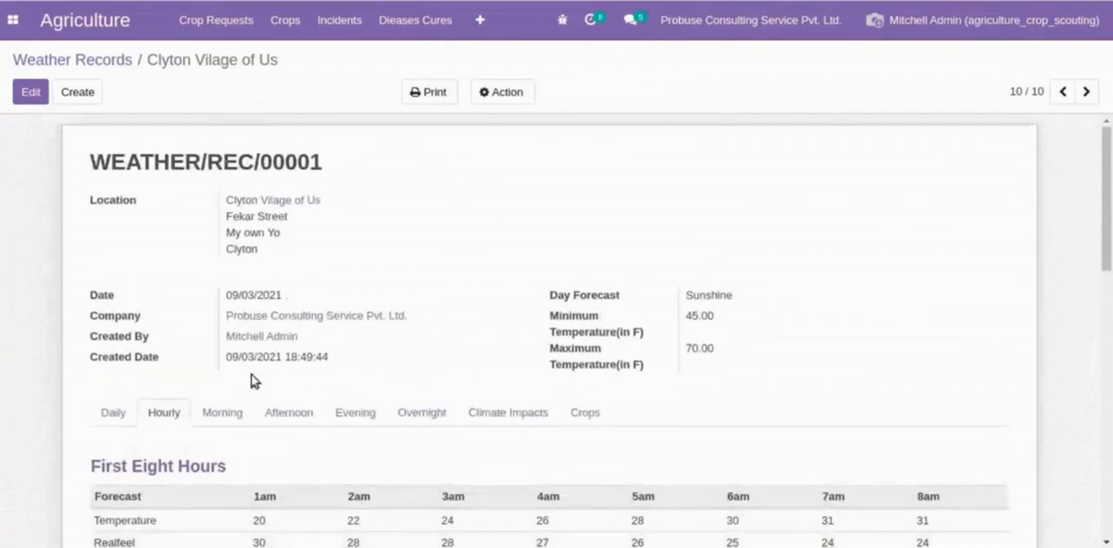
pyautogui.click(218, 408)
pyautogui.scroll(-3, 235, 374)
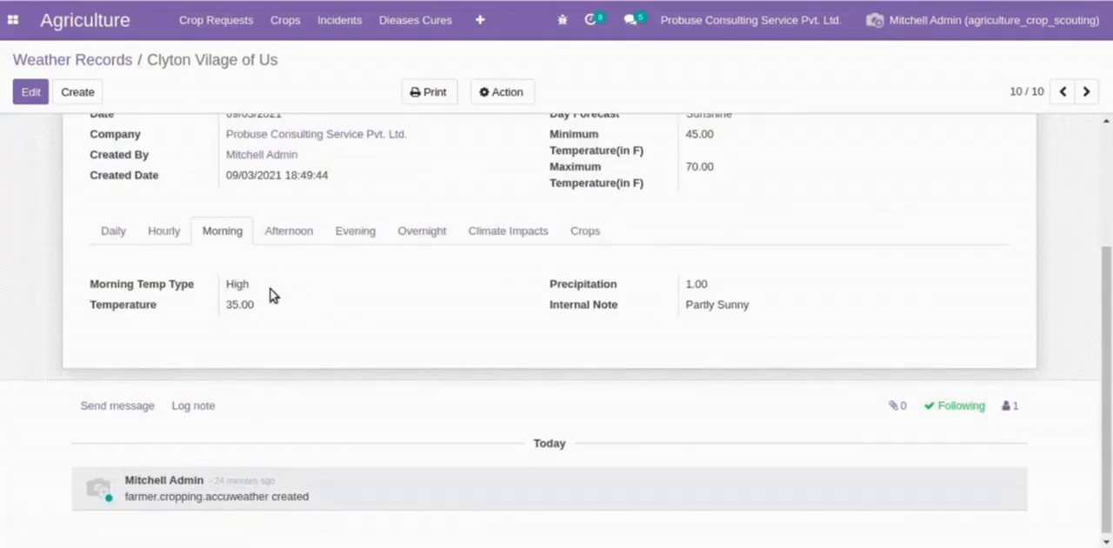
# - Review the weather record's Afternoon, Evening and Overnight forecasts, as well as its Climate Impacts table
pyautogui.click(310, 233)
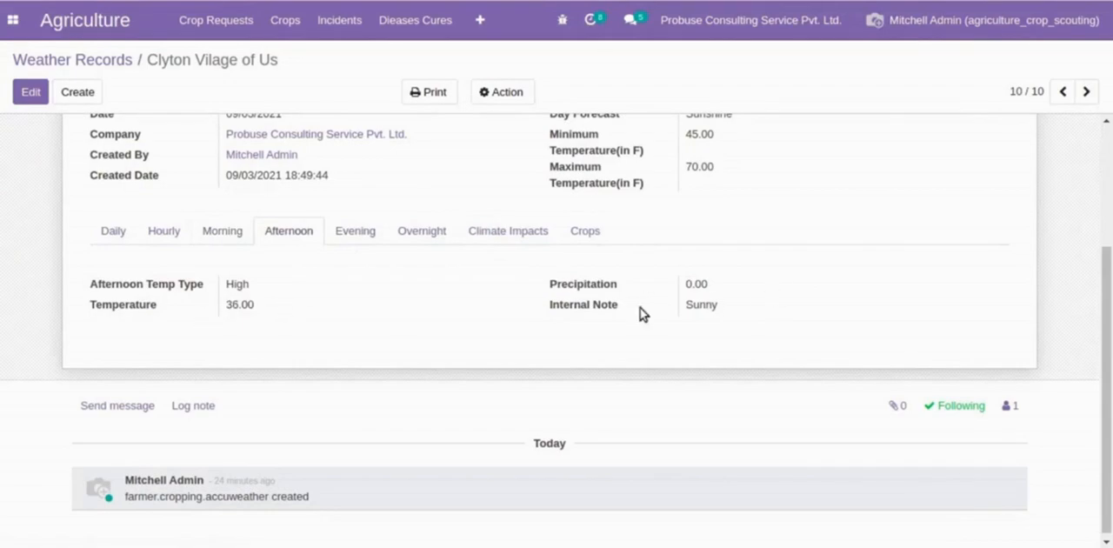
pyautogui.click(355, 235)
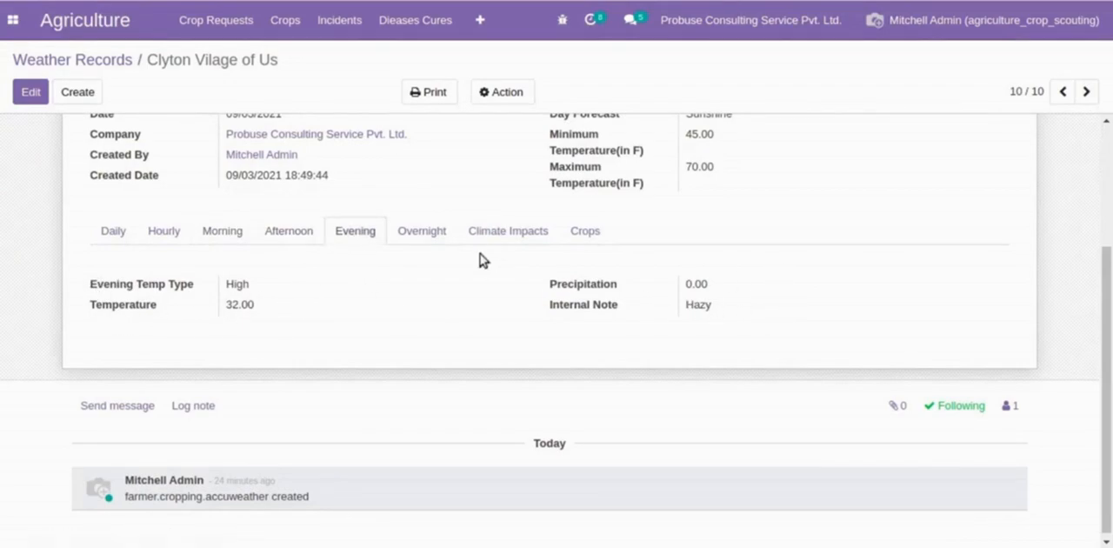
pyautogui.click(438, 234)
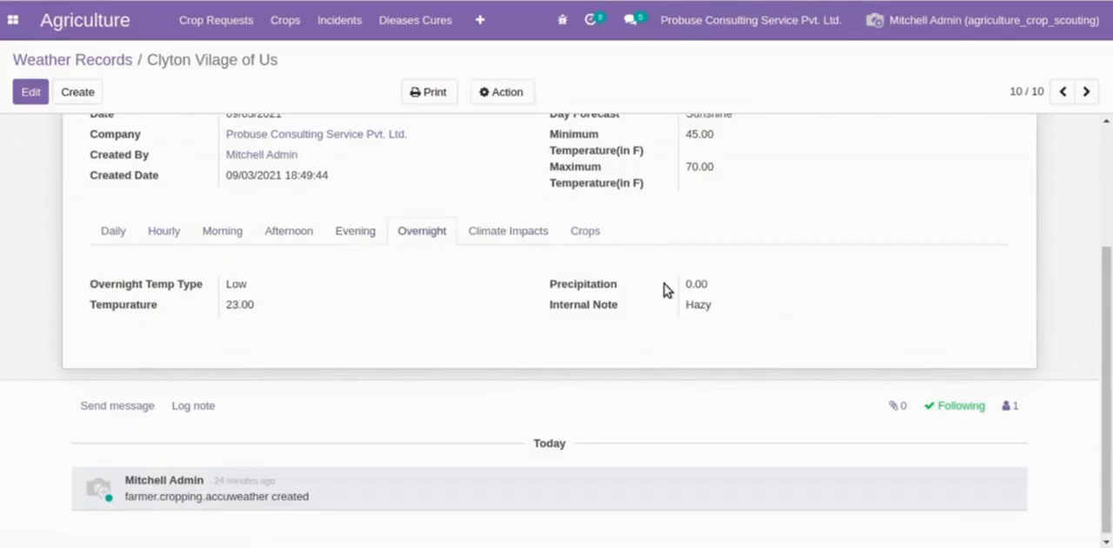
pyautogui.click(549, 233)
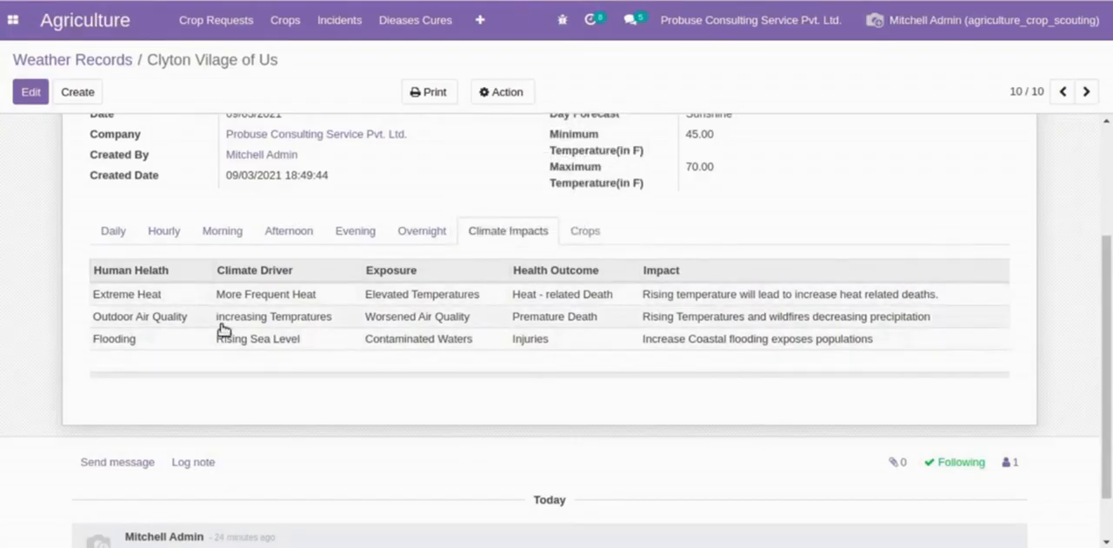
# - Examine the weather record's Crops and Crop Requests tables, narrowing the Company column so the State column fits
pyautogui.click(583, 231)
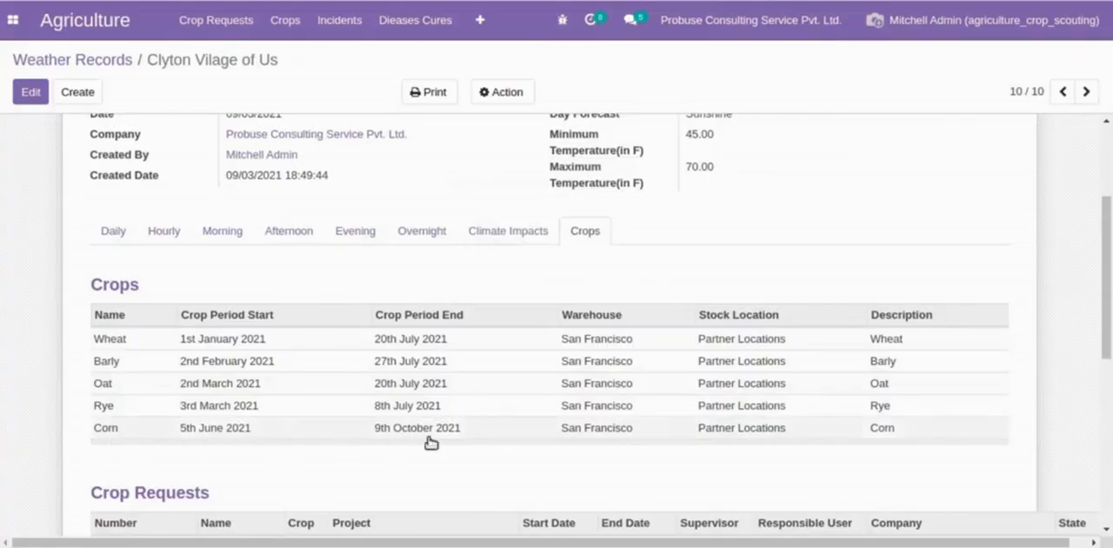
pyautogui.scroll(-5, 139, 256)
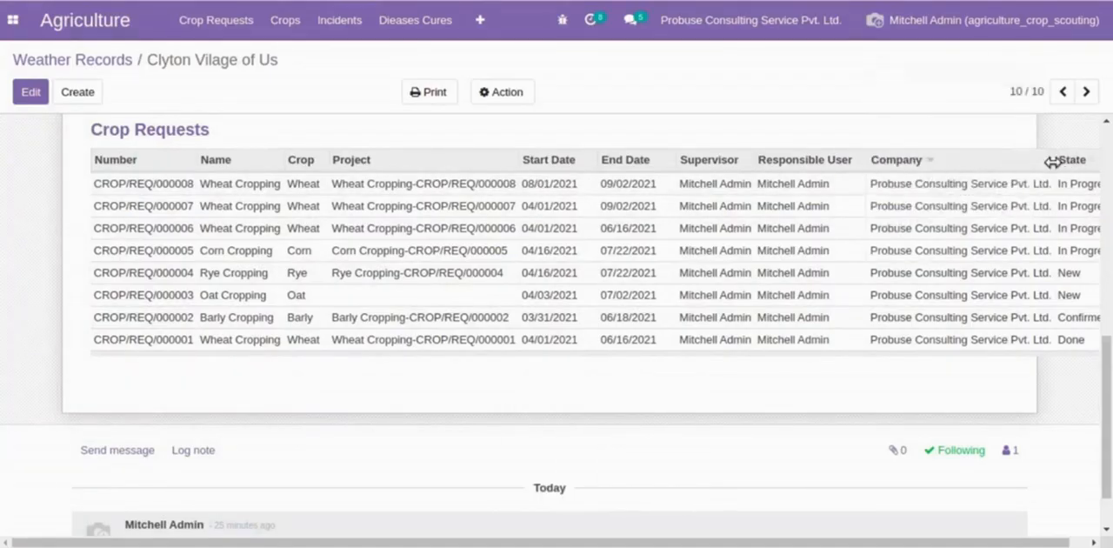
pyautogui.moveTo(1052, 161); pyautogui.dragTo(956, 158)
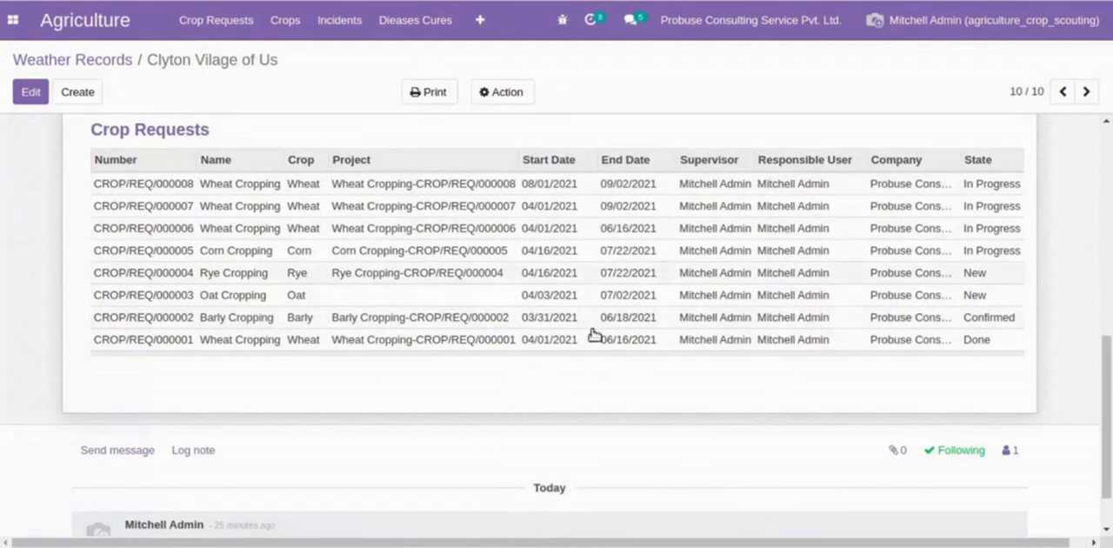
pyautogui.scroll(6, 644, 352)
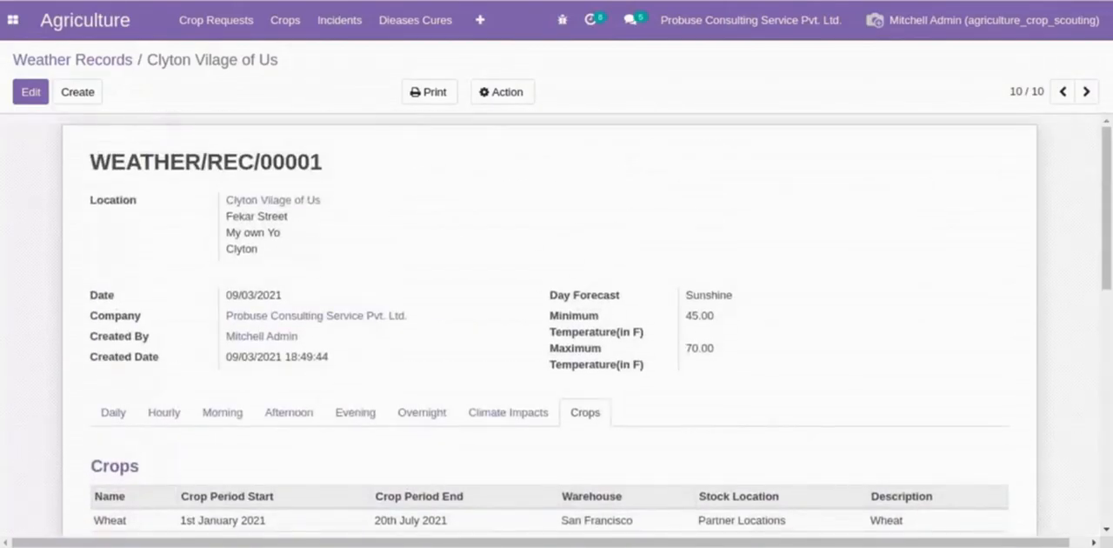
# - Show the Human Health configuration list
pyautogui.click(479, 19)
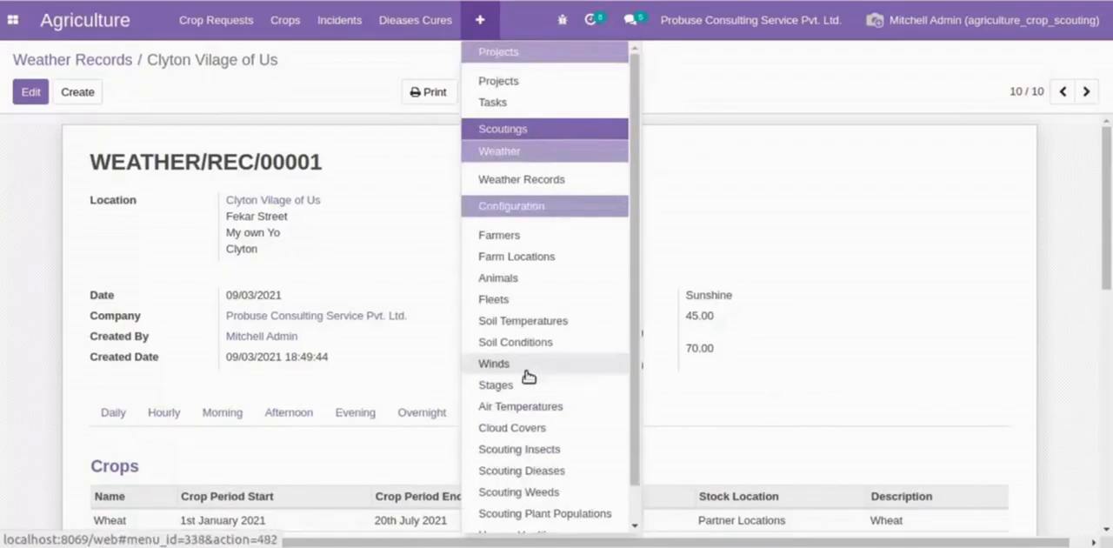
pyautogui.scroll(-2, 532, 387)
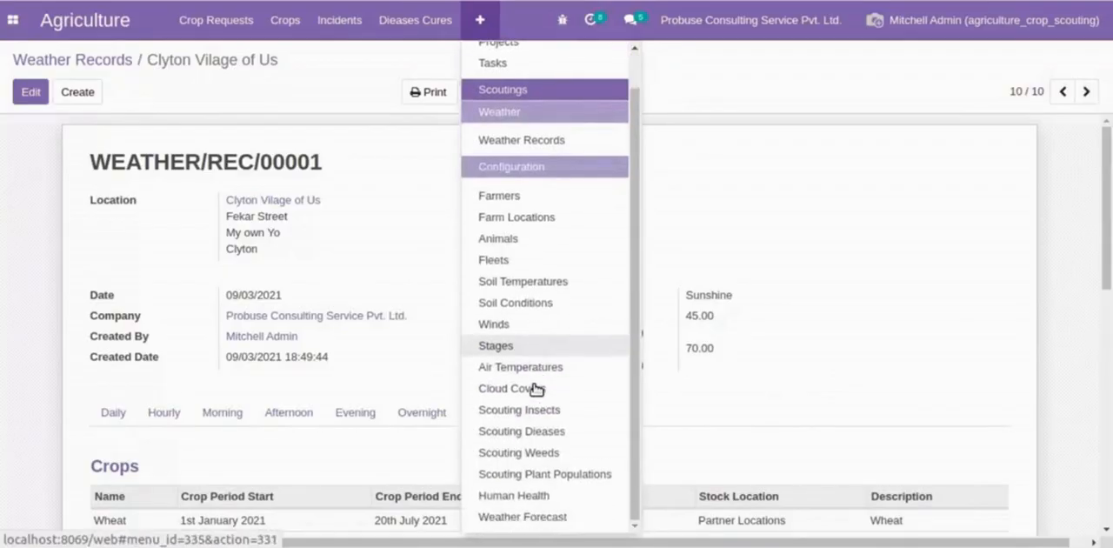
pyautogui.click(539, 494)
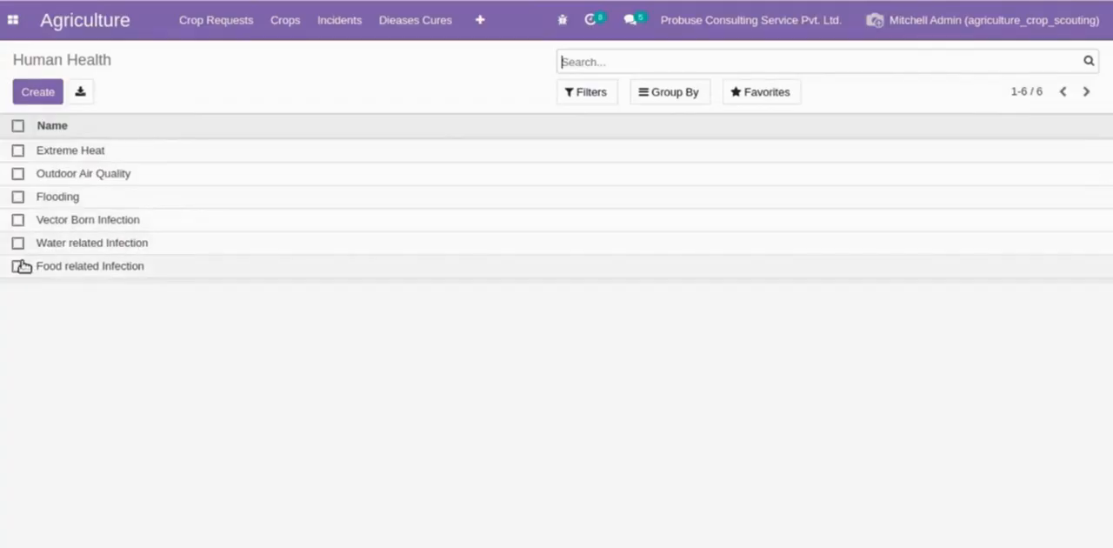
# - Show the Weather Forecast configuration list, view its Forecast entry and return to the list
pyautogui.click(480, 21)
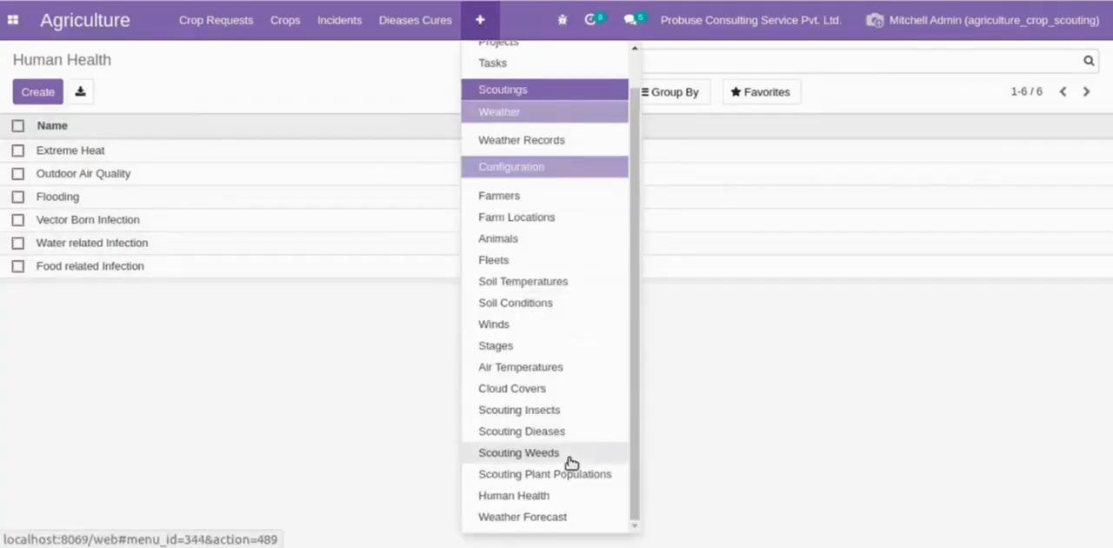
pyautogui.click(551, 516)
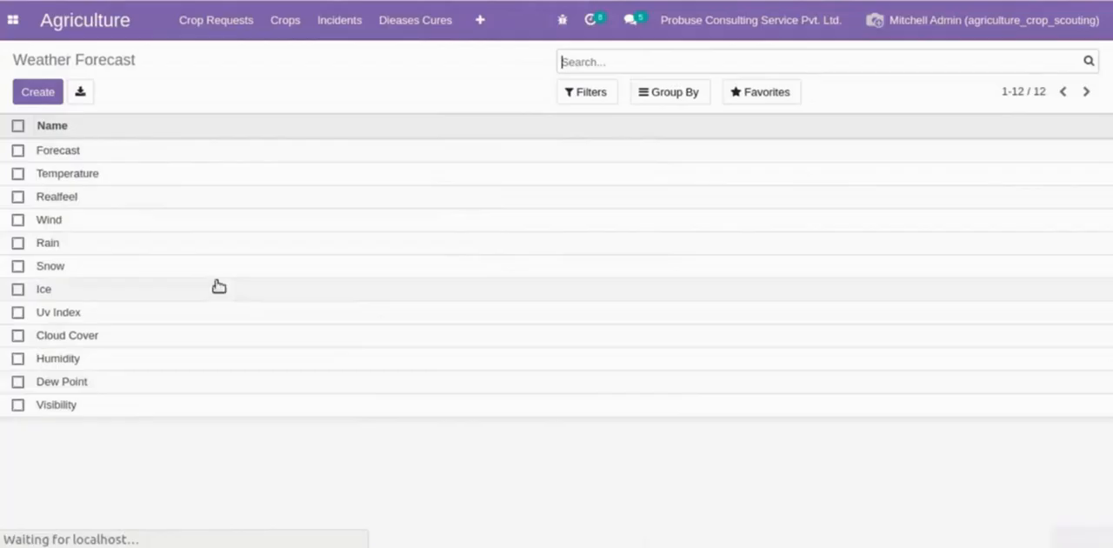
pyautogui.click(65, 157)
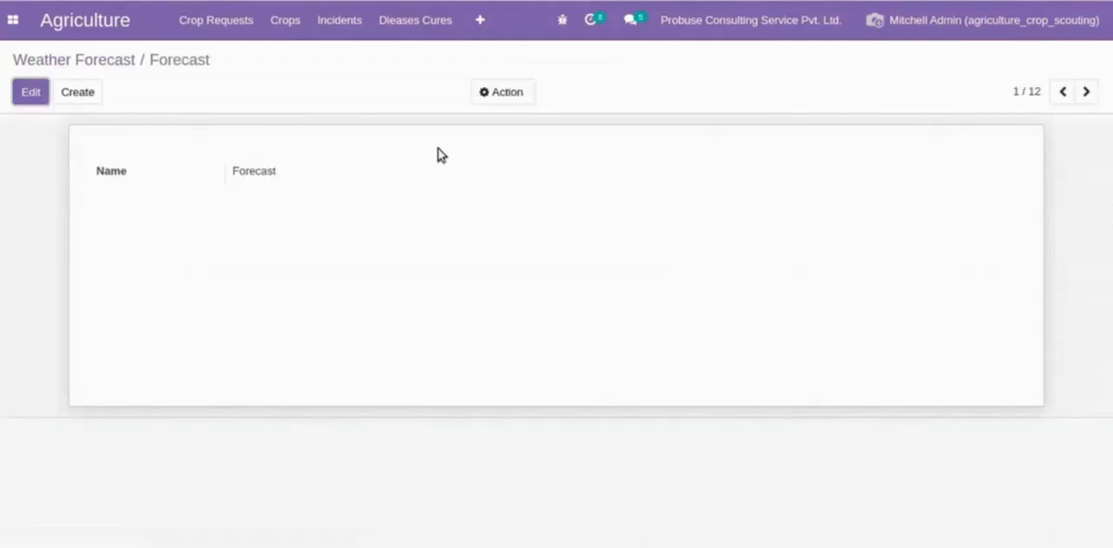
pyautogui.click(126, 61)
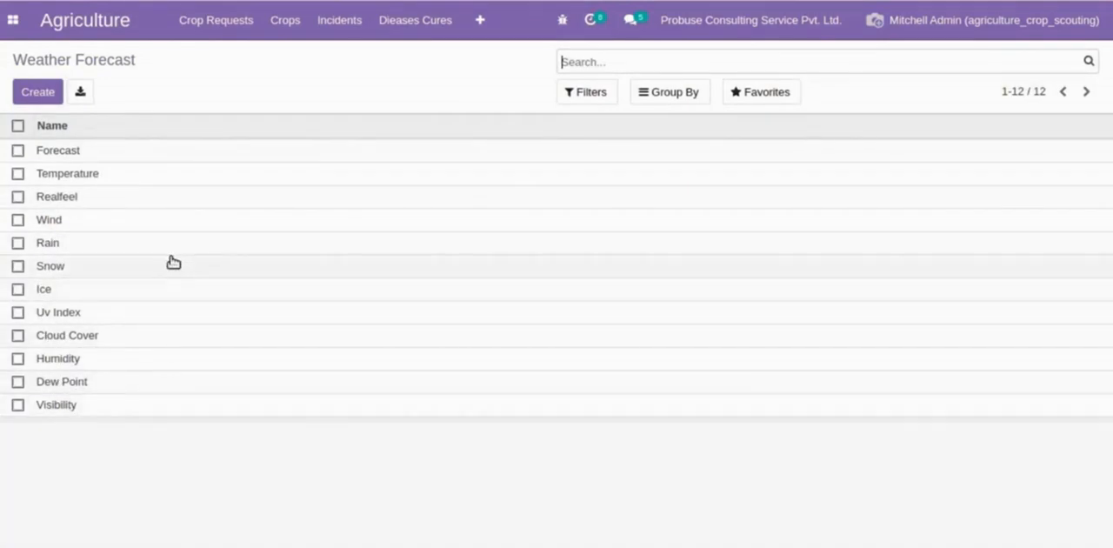
# - Page through the Weather Forecast entries one by one, starting from Forecast, and return to the list
pyautogui.click(214, 155)
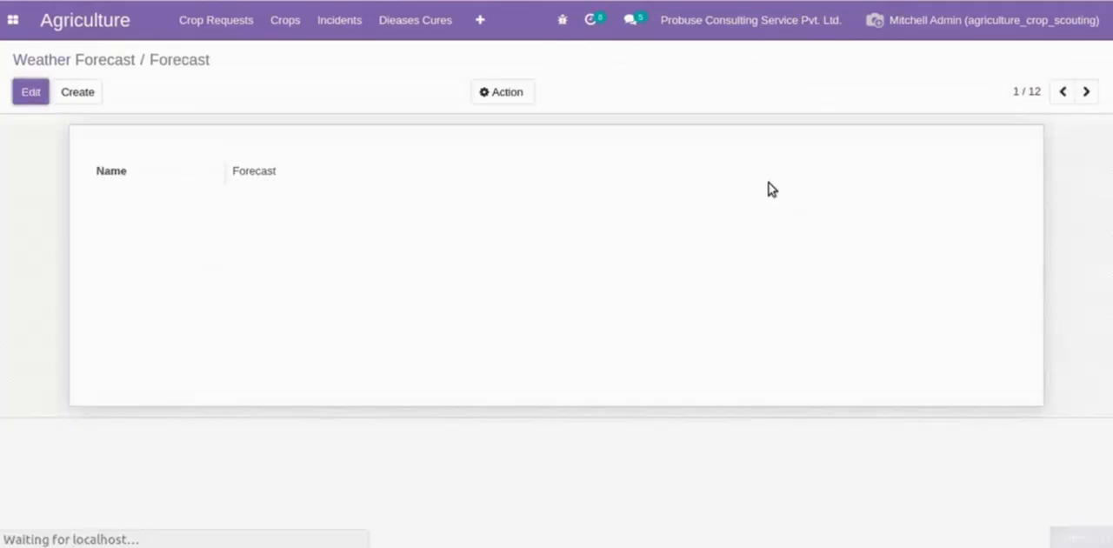
pyautogui.click(1085, 92)
pyautogui.click(1085, 92)
pyautogui.click(1084, 92)
pyautogui.click(1085, 92)
pyautogui.click(1085, 93)
pyautogui.click(1084, 92)
pyautogui.click(1085, 92)
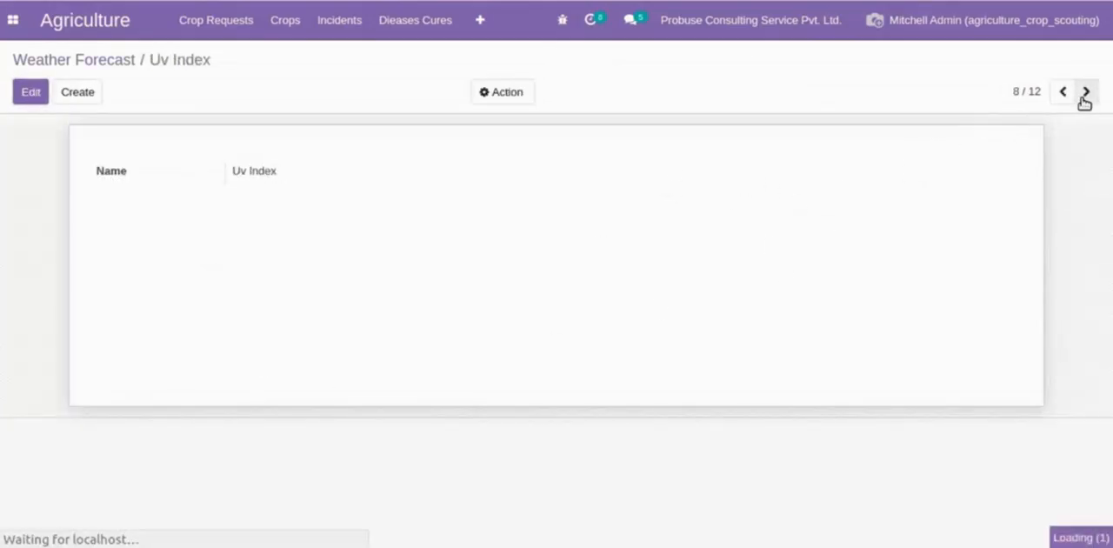
pyautogui.click(1084, 92)
pyautogui.click(1085, 92)
pyautogui.click(1085, 92)
pyautogui.click(1084, 92)
pyautogui.click(1085, 92)
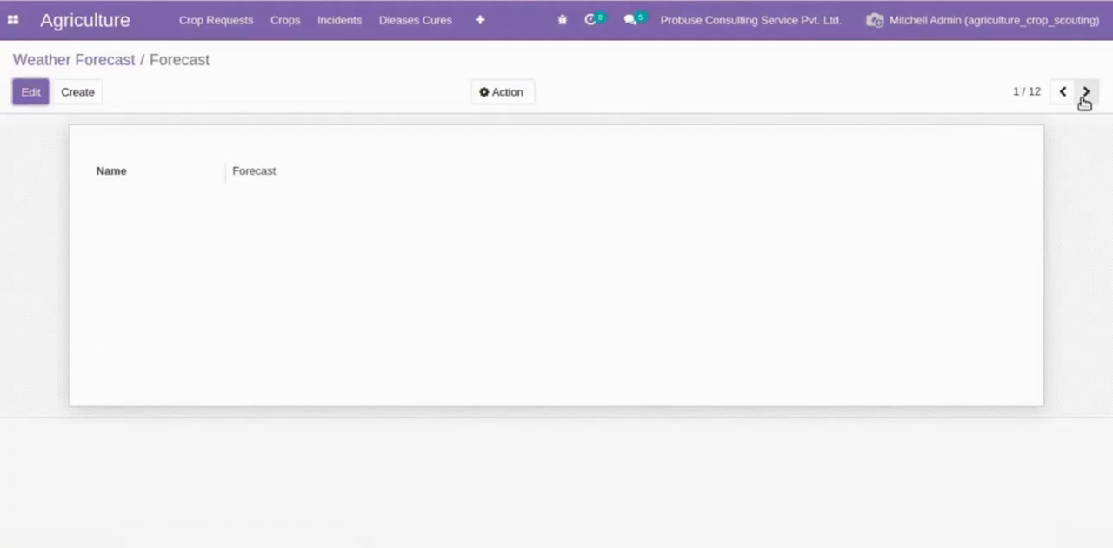
pyautogui.click(1084, 92)
pyautogui.click(117, 61)
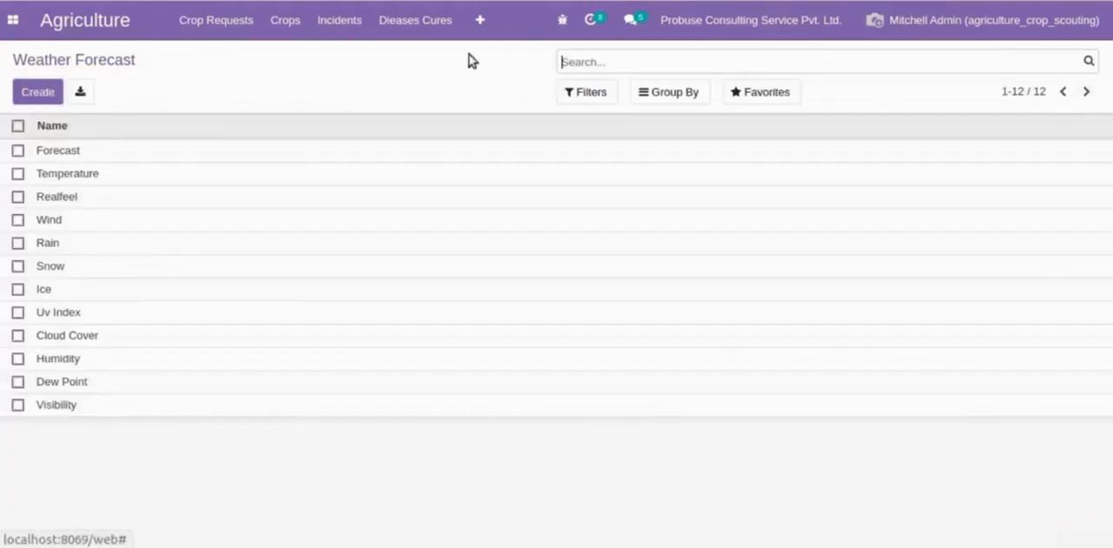
# - Reopen weather record WEATHER/REC/00001 from the Weather Records list and highlight its reference
pyautogui.click(474, 35)
pyautogui.click(510, 141)
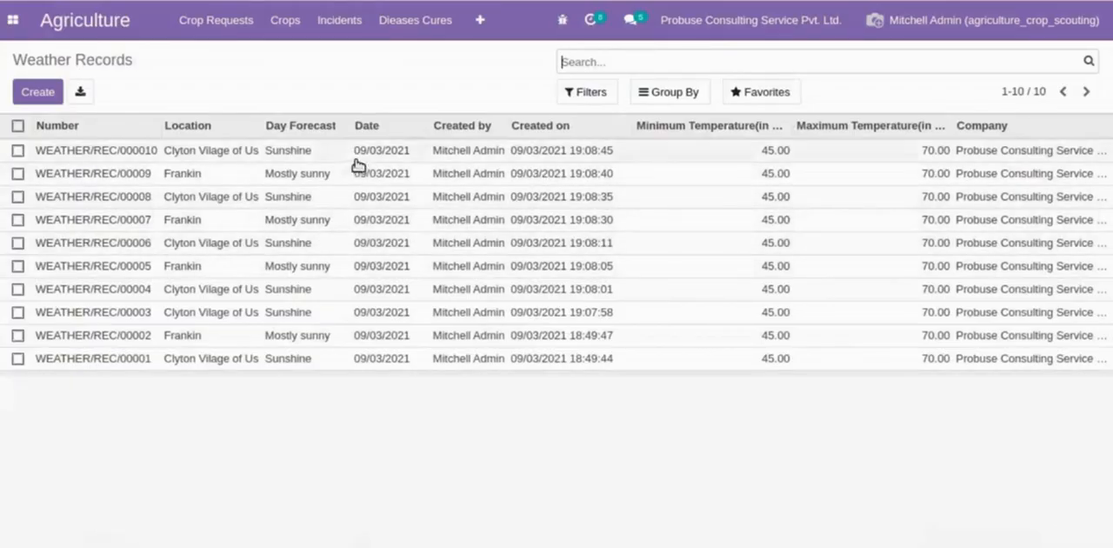
pyautogui.click(309, 362)
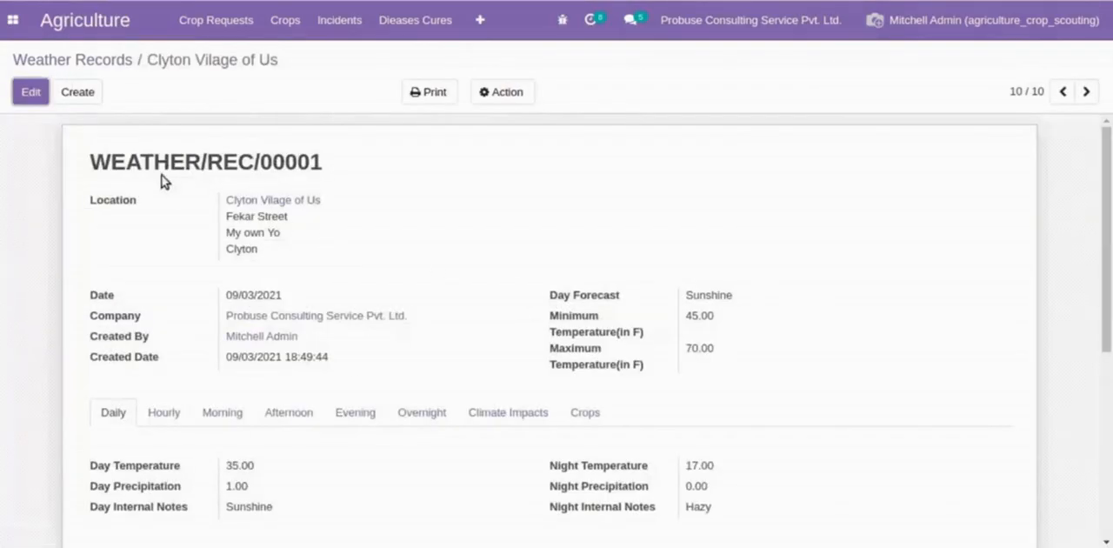
pyautogui.moveTo(93, 162); pyautogui.dragTo(392, 167)
pyautogui.click(392, 167)
# - Examine the weather record's Description and Internal Notes, highlighting parts of their text
pyautogui.scroll(-5, 399, 198)
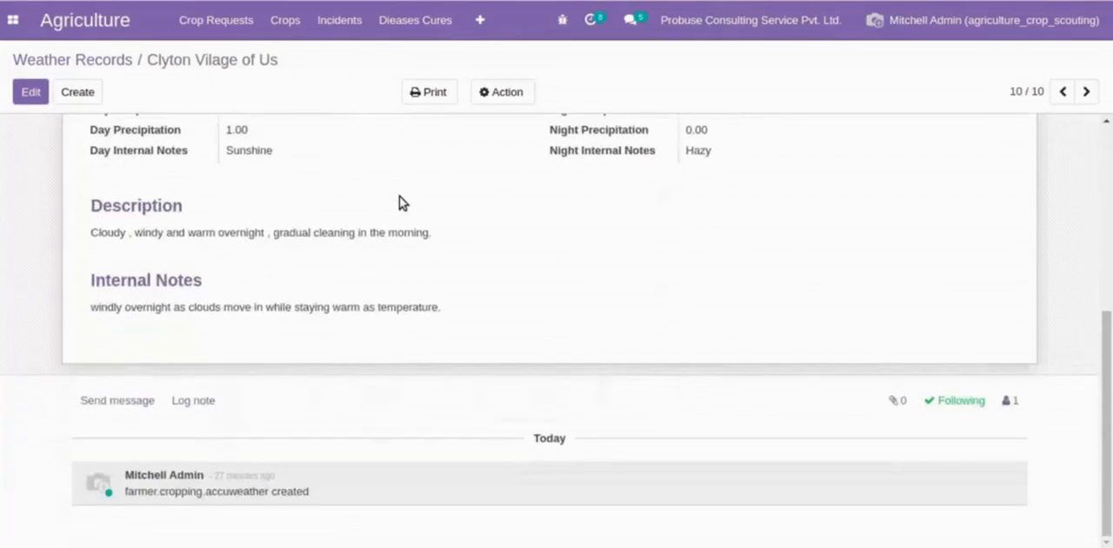
pyautogui.moveTo(106, 229); pyautogui.dragTo(154, 233)
pyautogui.click(495, 273)
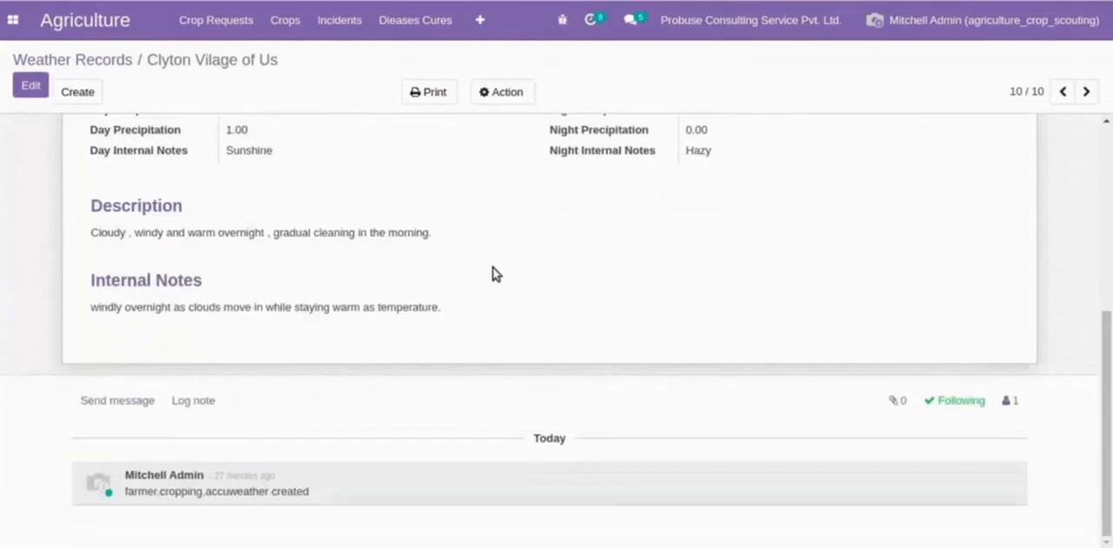
pyautogui.moveTo(482, 321); pyautogui.dragTo(97, 294)
pyautogui.click(98, 294)
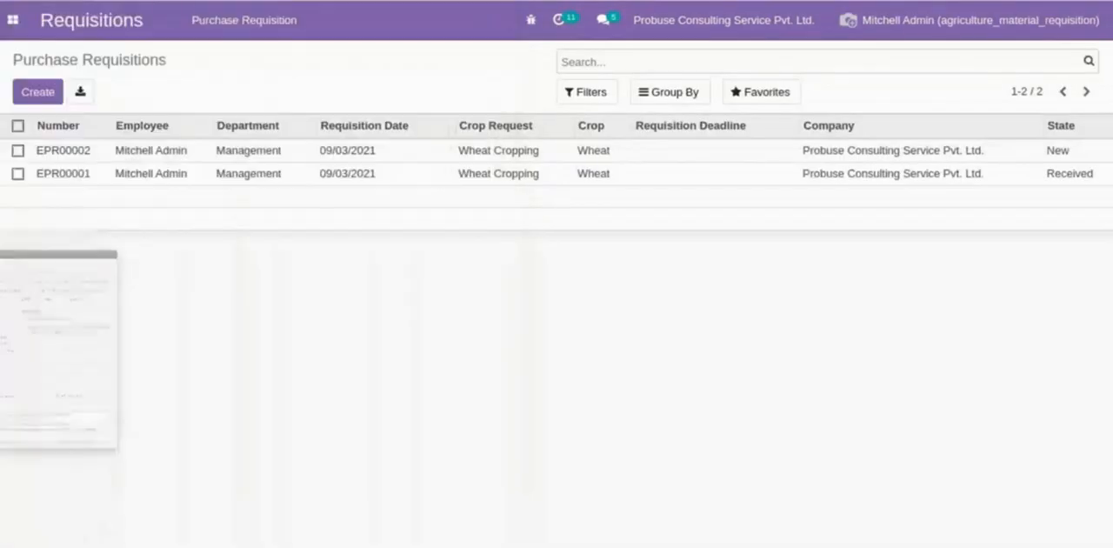
# - In the agriculture_material_requisition database, open purchase requisition EPR00002 from the Requisitions list for editing
pyautogui.click(13, 19)
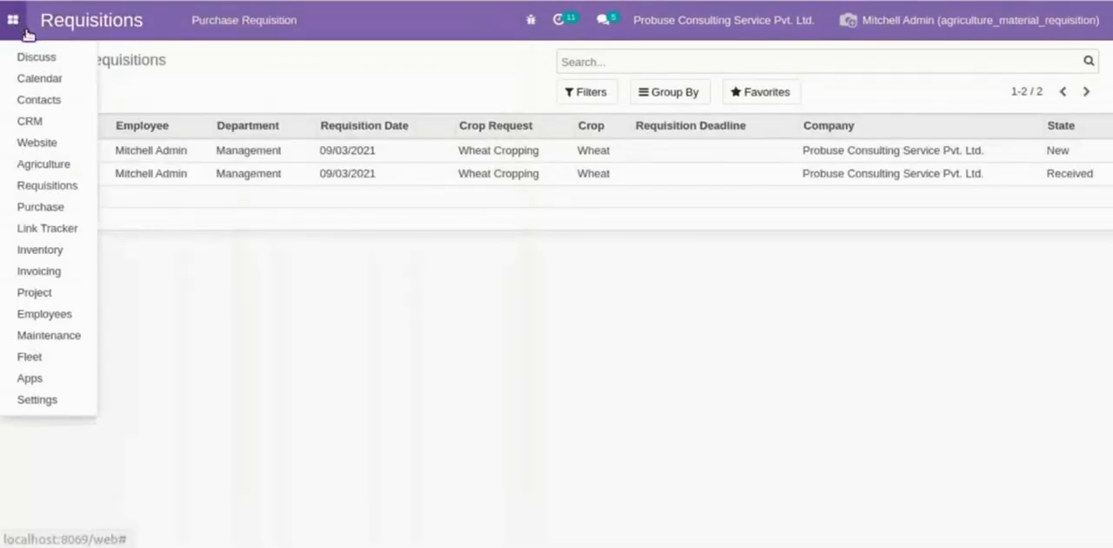
pyautogui.click(36, 183)
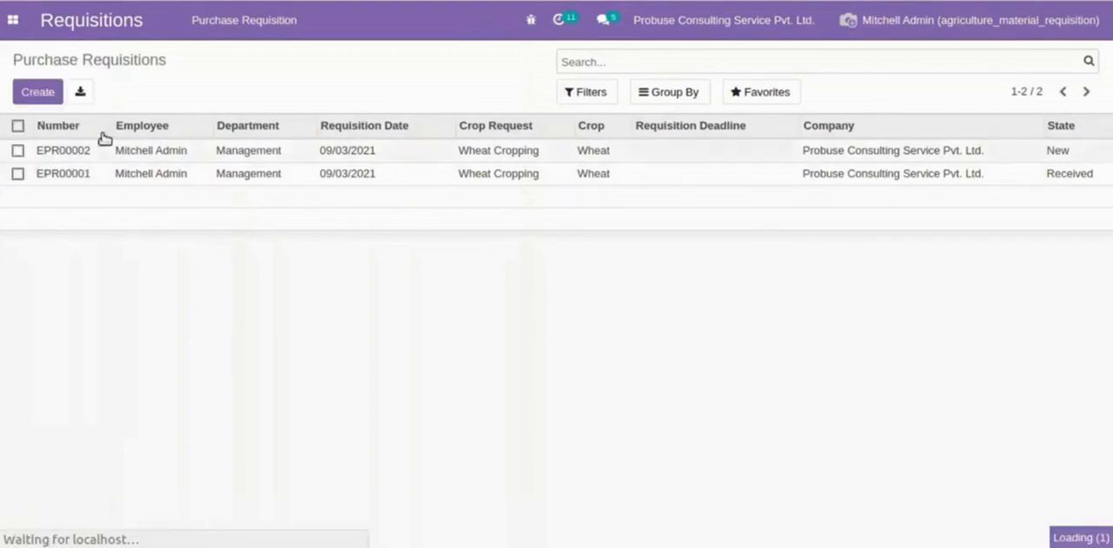
pyautogui.click(161, 148)
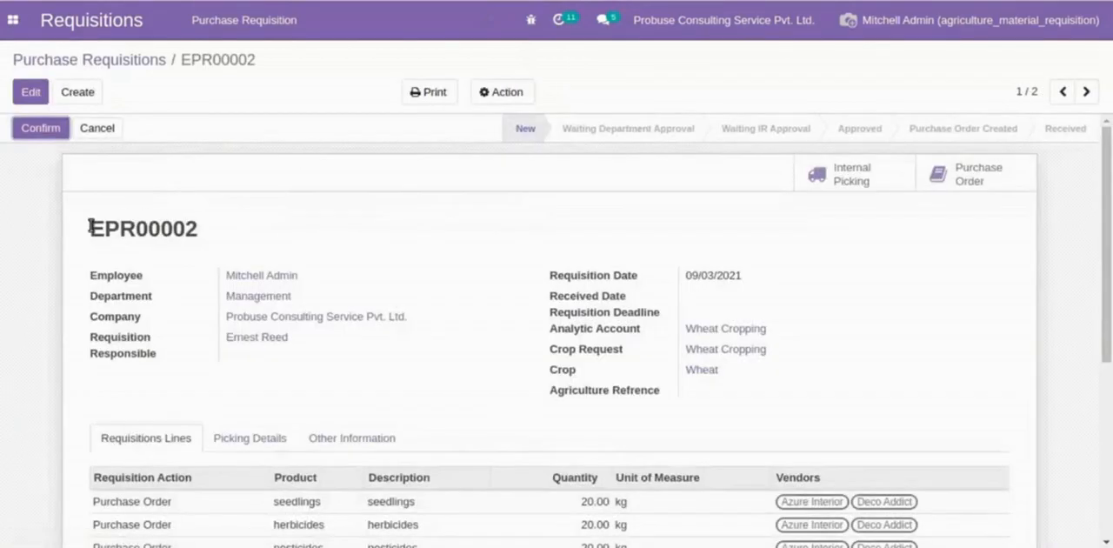
pyautogui.click(36, 94)
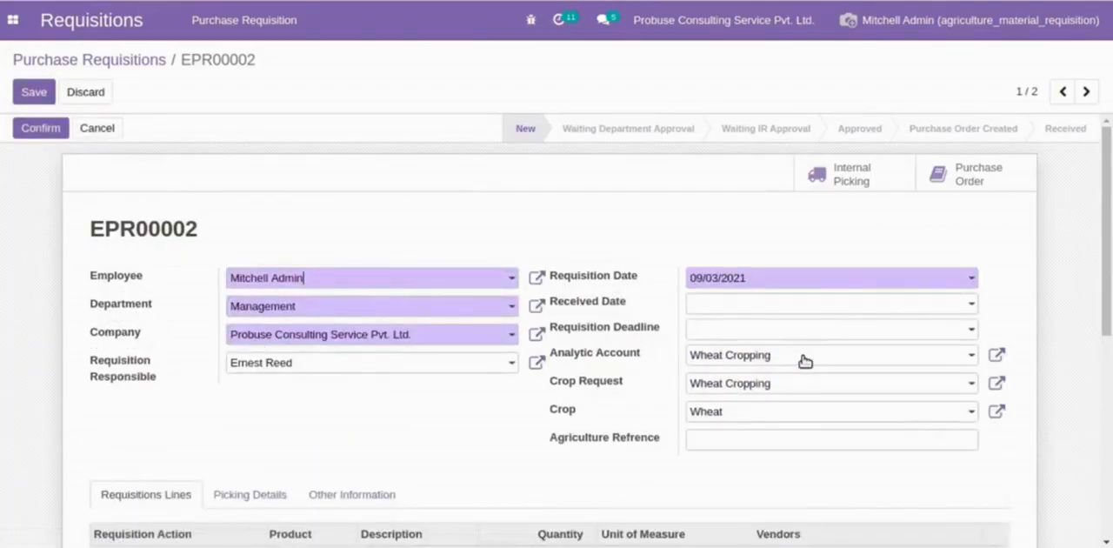
pyautogui.click(942, 304)
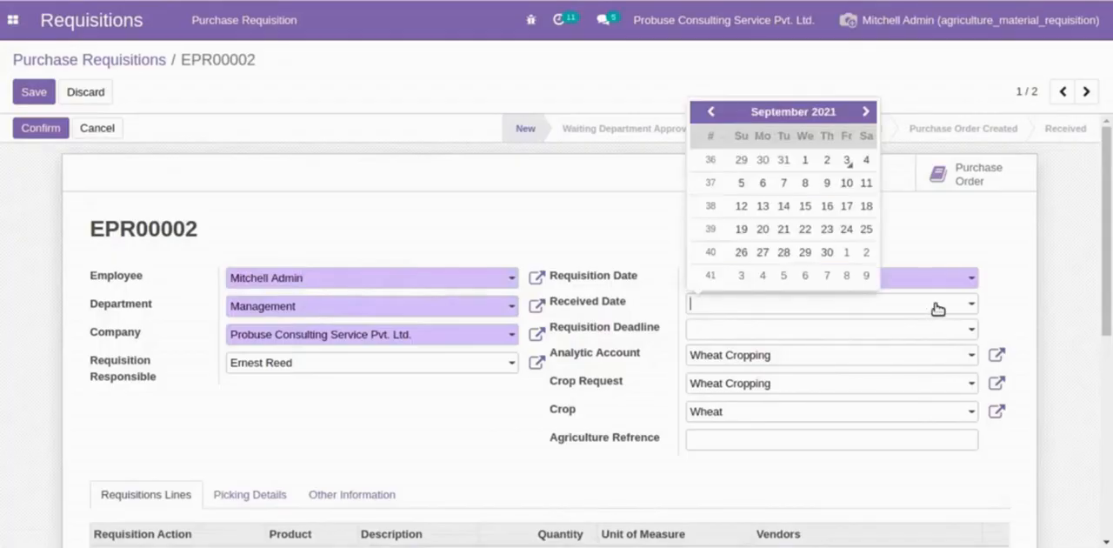
pyautogui.click(846, 252)
pyautogui.click(839, 330)
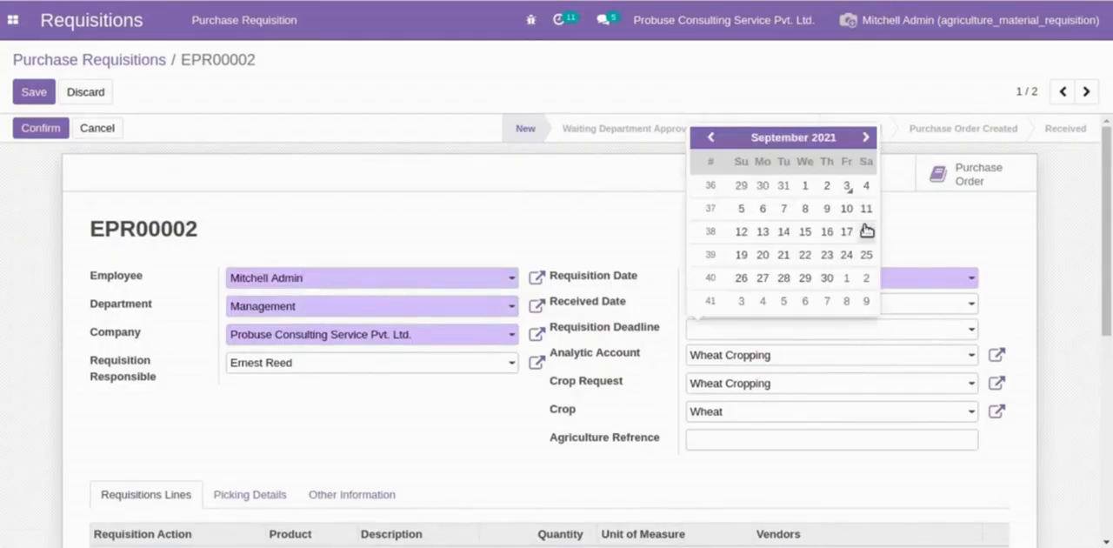
pyautogui.click(946, 301)
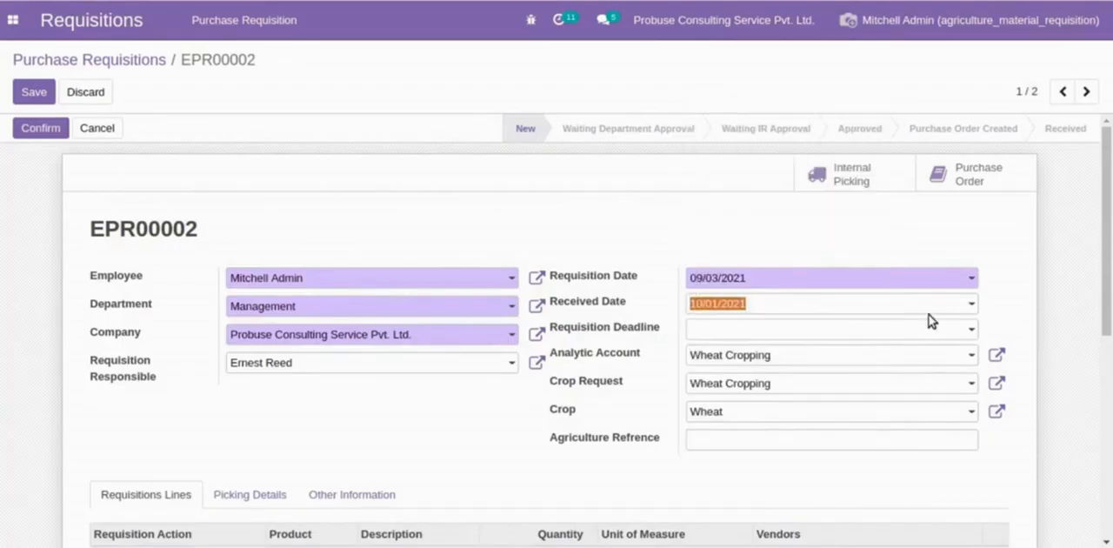
pyautogui.press('BackSpace')
# - Set the purchase requisition's Requisition Deadline to 10/02/2021
pyautogui.click(904, 330)
pyautogui.click(866, 289)
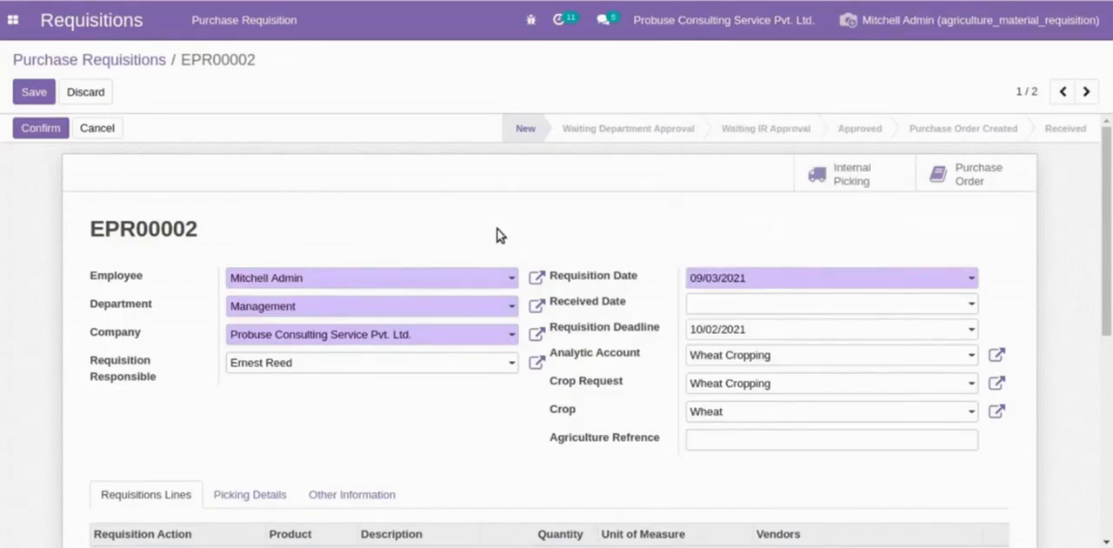
# - Replace the vendors on the seedlings requisition line with Lumber Inc and the last-listed Azure Interior contact
pyautogui.scroll(-3, 495, 241)
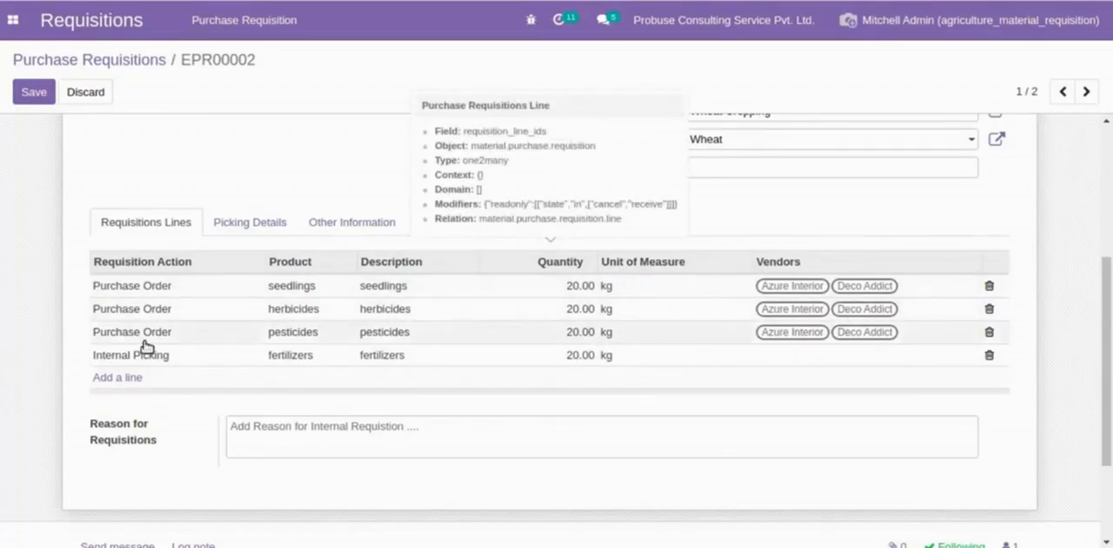
pyautogui.click(816, 341)
pyautogui.click(820, 286)
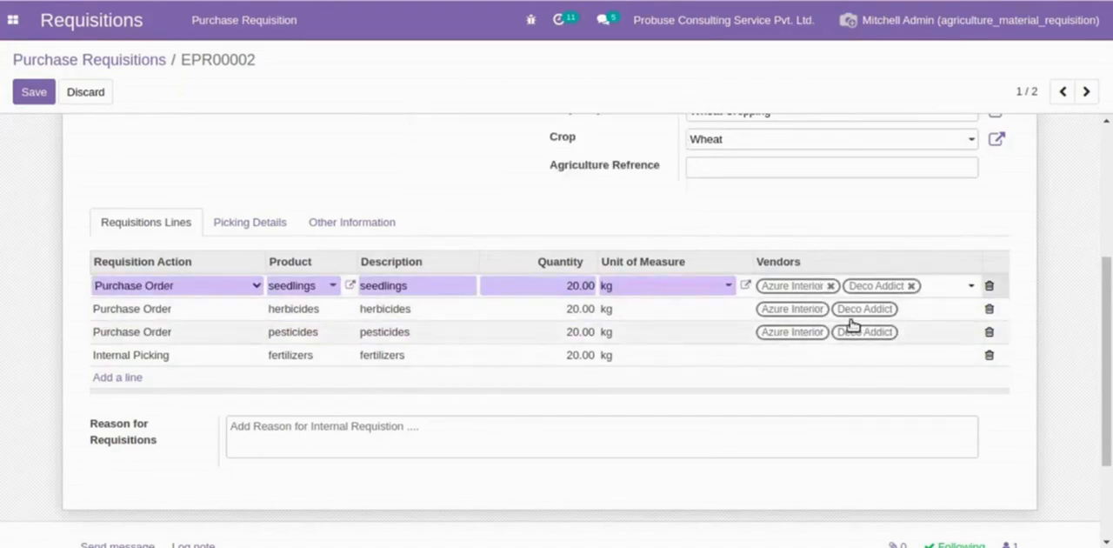
pyautogui.click(831, 286)
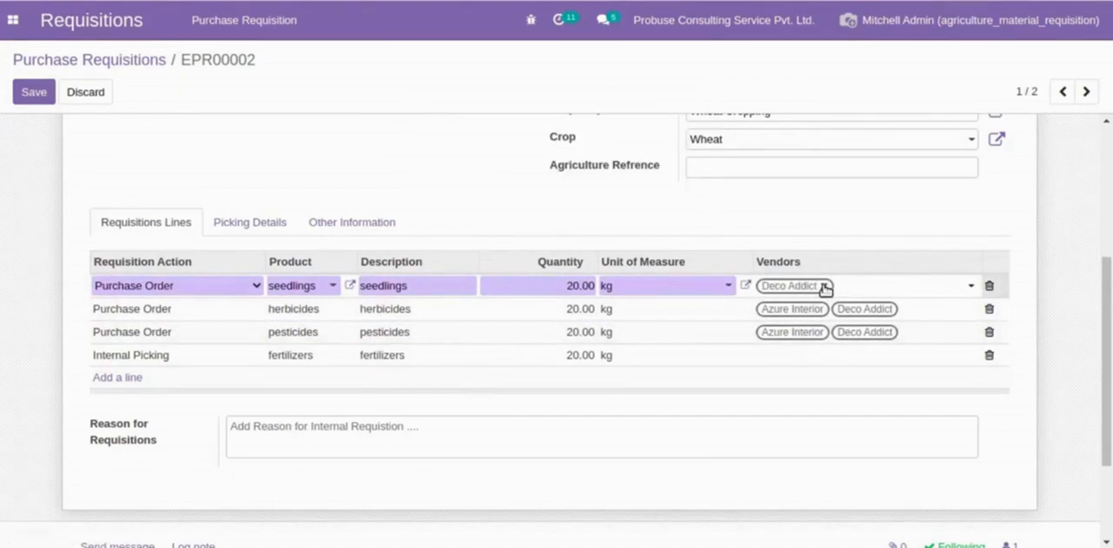
pyautogui.click(825, 286)
pyautogui.click(821, 287)
pyautogui.write('Lu')
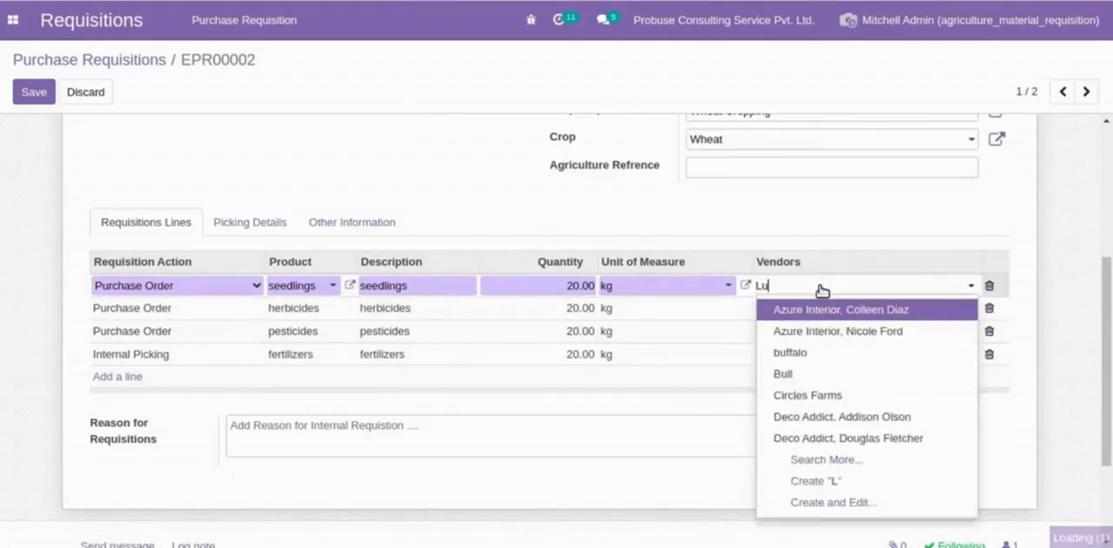
pyautogui.press('Return')
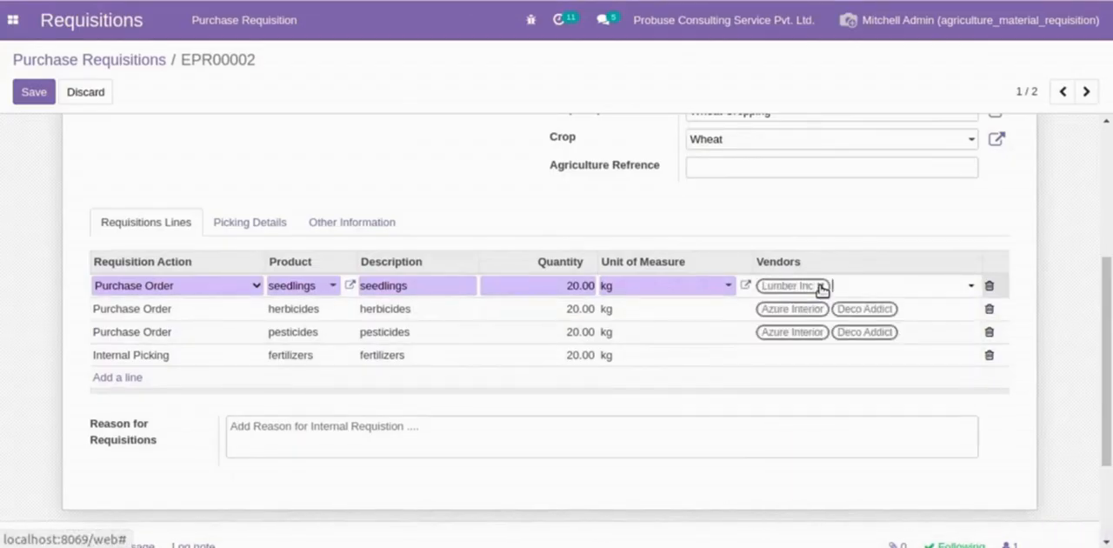
pyautogui.click(844, 290)
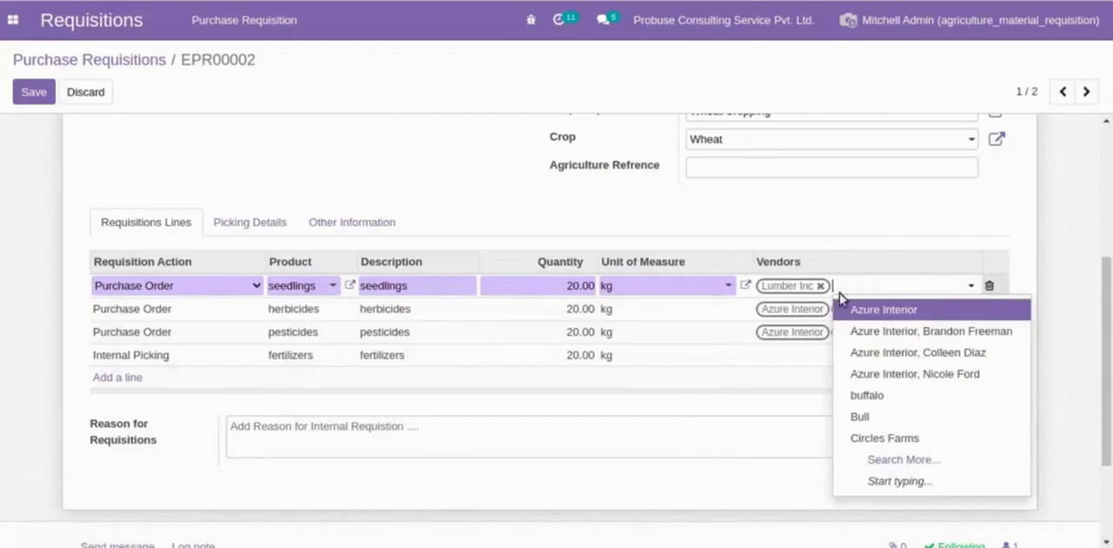
pyautogui.click(877, 375)
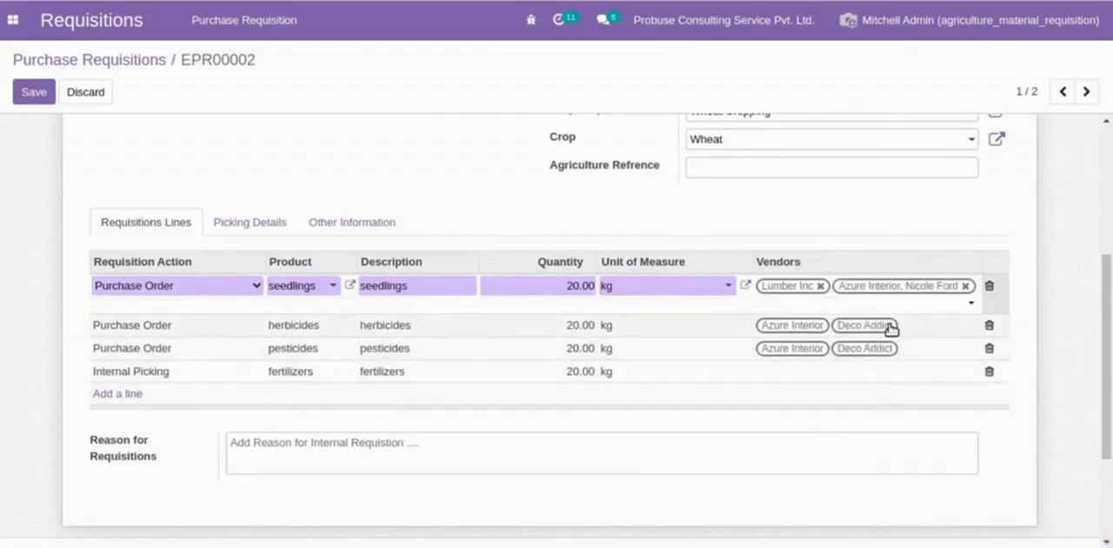
# - Replace the vendors on the herbicides requisition line with Lumber Inc and the same Azure Interior contact as the seedlings line
pyautogui.click(889, 327)
pyautogui.click(912, 308)
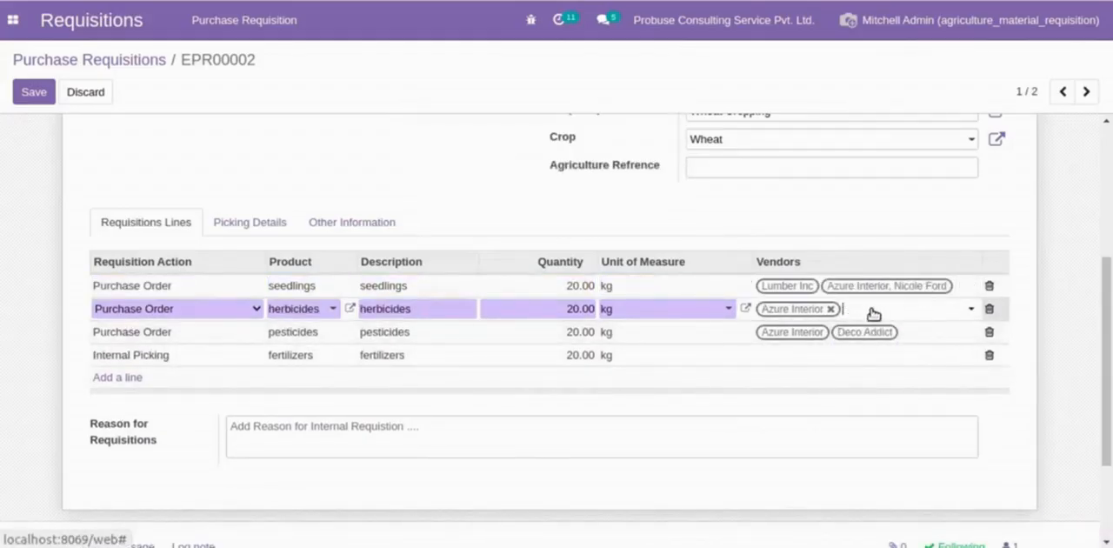
pyautogui.click(832, 309)
pyautogui.click(835, 312)
pyautogui.write('Lumb')
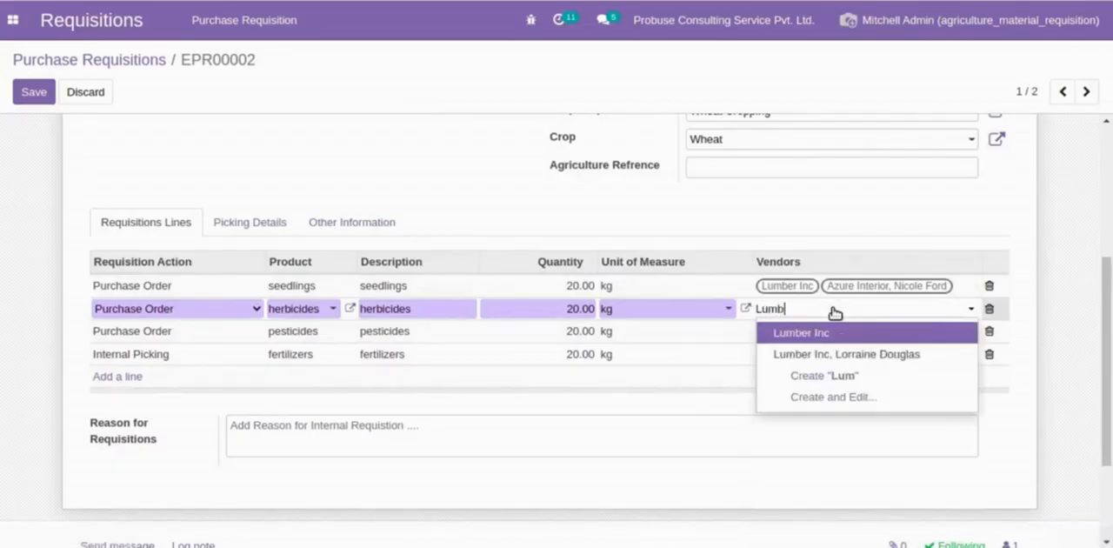
pyautogui.press('Return')
pyautogui.click(834, 311)
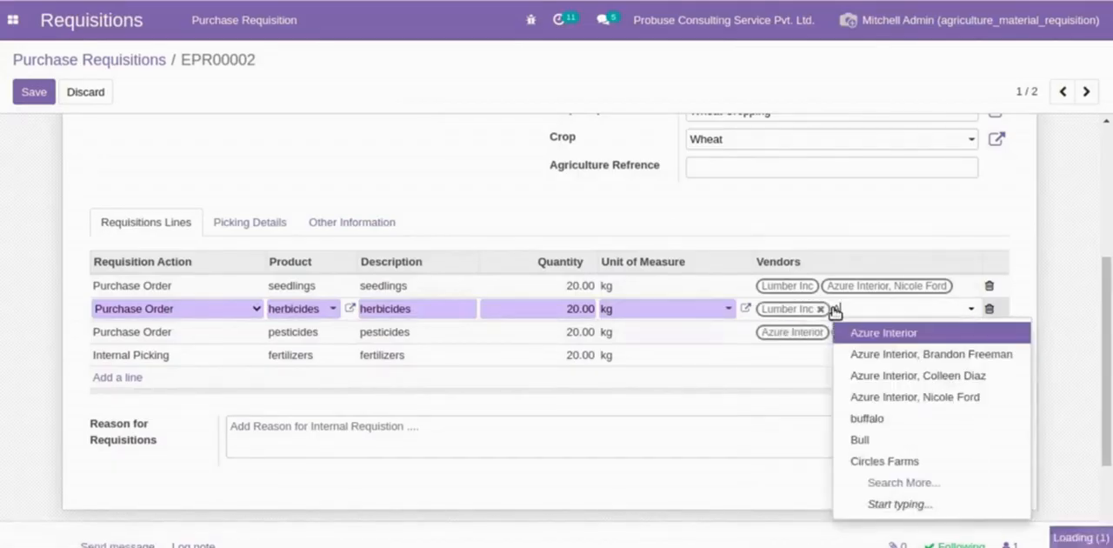
pyautogui.write('Azu')
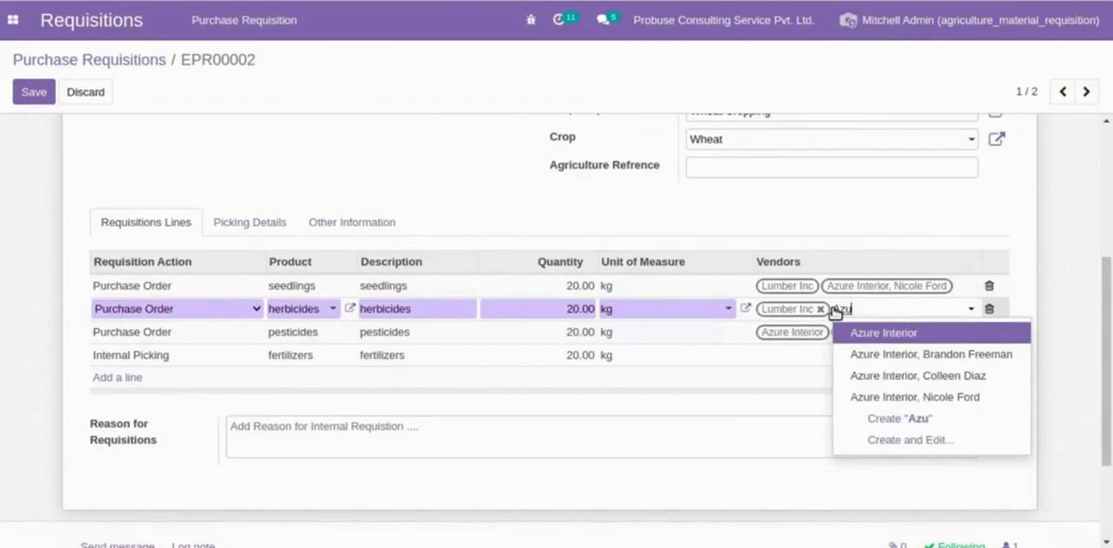
pyautogui.press('Down')
pyautogui.press('Down')
pyautogui.press('Down')
pyautogui.press('Return')
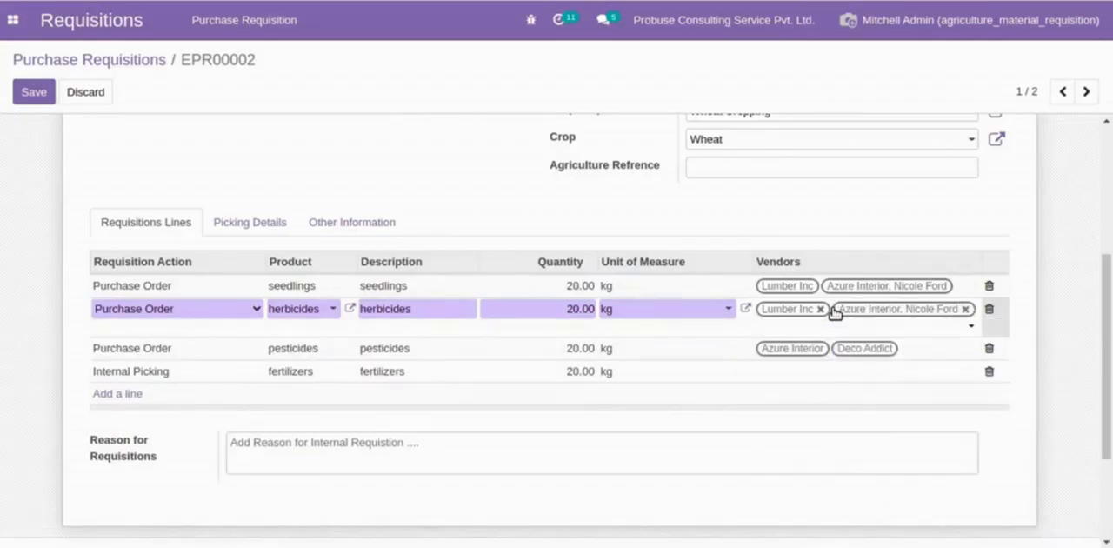
# - Replace the vendors on the pesticides requisition line with Lumber Inc and the same Azure Interior contact as the other purchase lines
pyautogui.press('Tab')
pyautogui.press('Tab')
pyautogui.press('Tab')
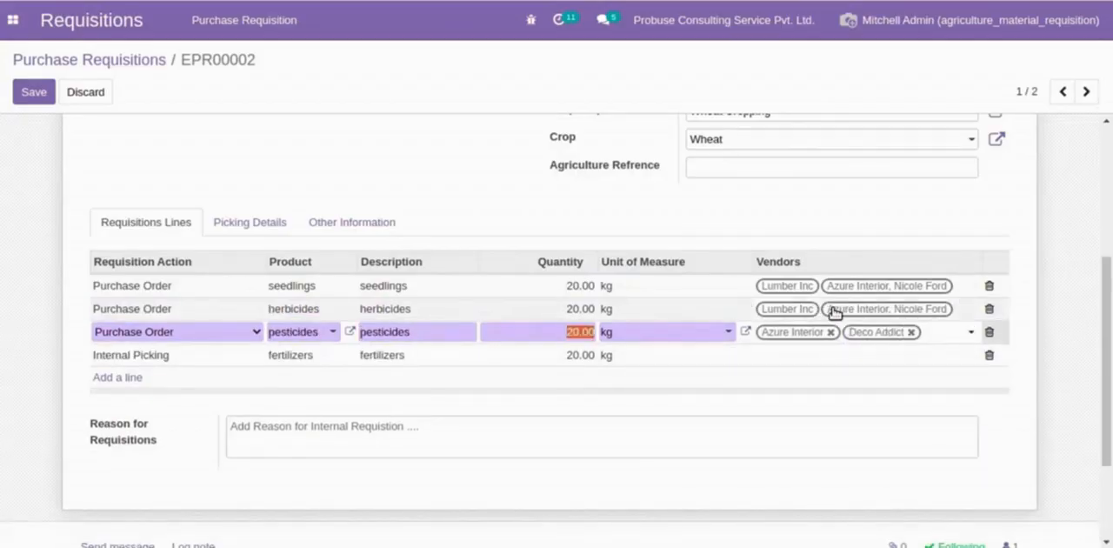
pyautogui.press('BackSpace')
pyautogui.press('BackSpace')
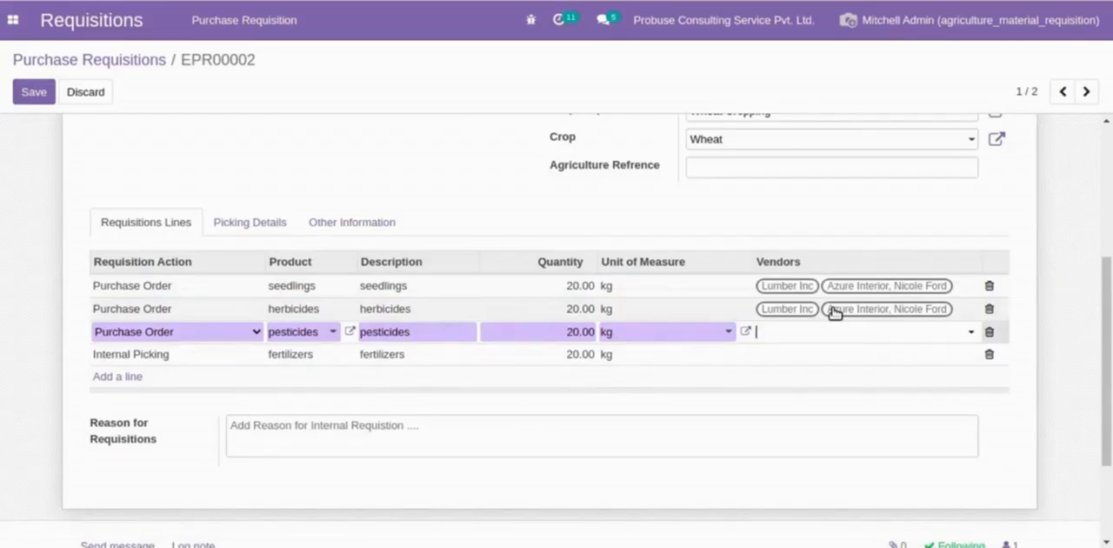
pyautogui.write('Lu')
pyautogui.press('Return')
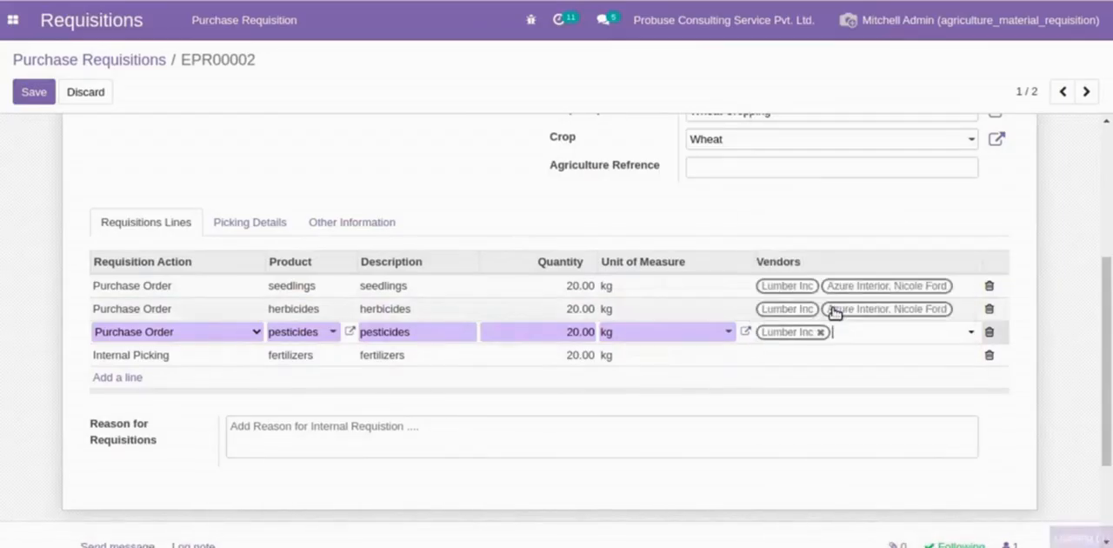
pyautogui.write('nic')
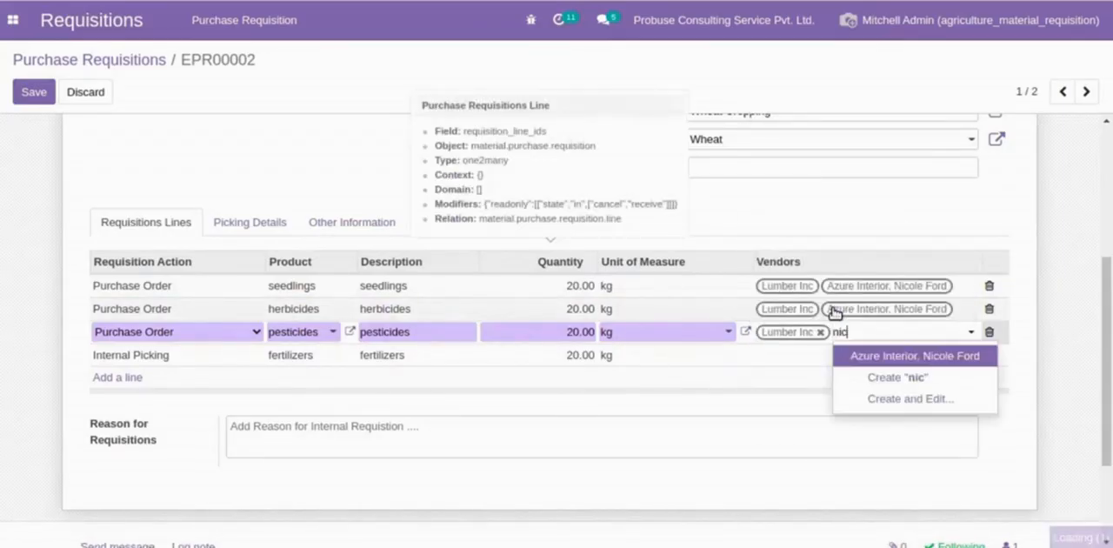
pyautogui.press('Return')
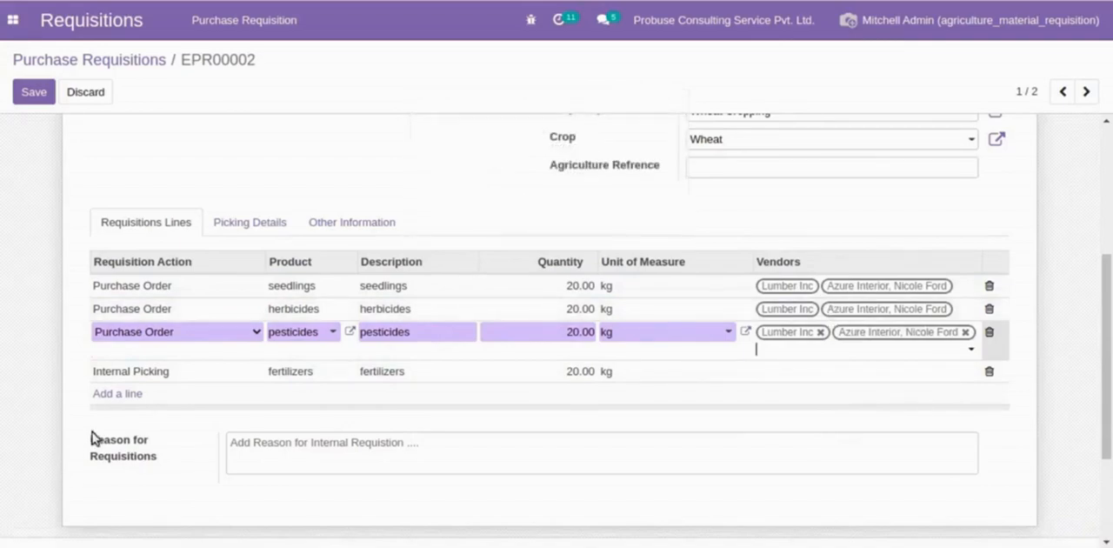
# - Check the fertilizers internal picking line and set the Picking Type in the requisition's picking details to San Francisco: Receipts
pyautogui.click(138, 372)
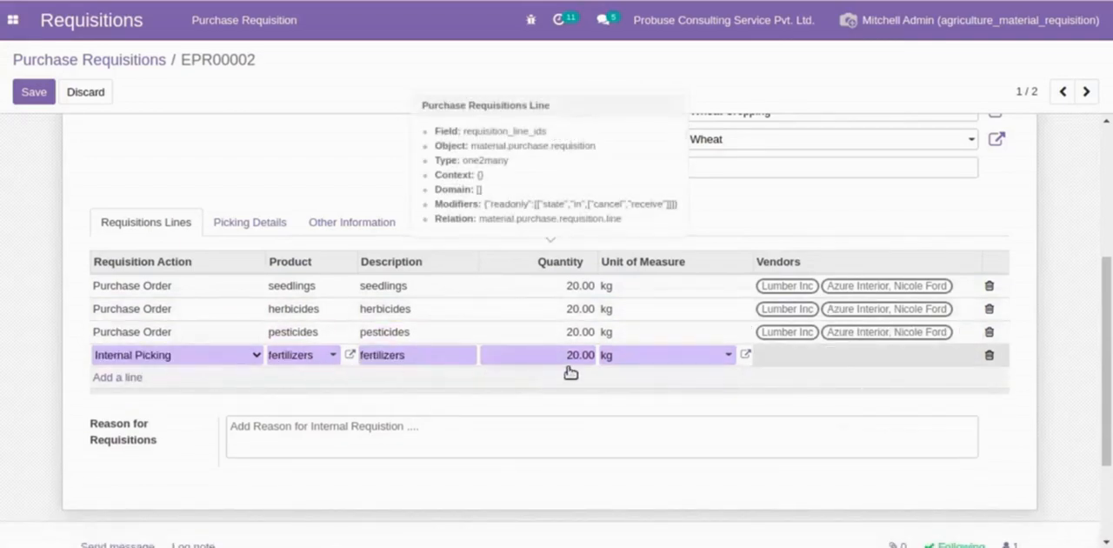
pyautogui.click(213, 223)
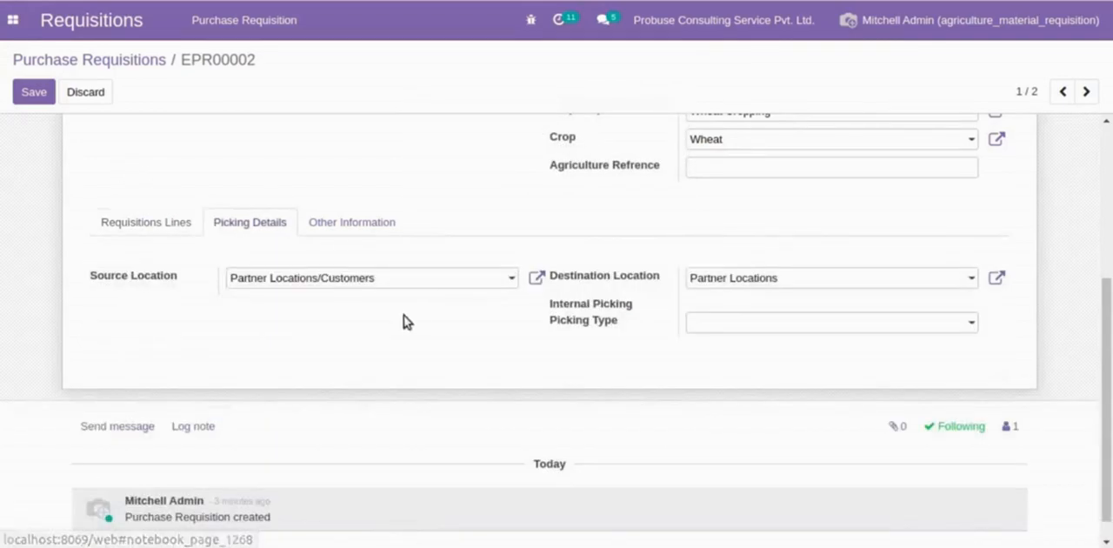
pyautogui.click(748, 323)
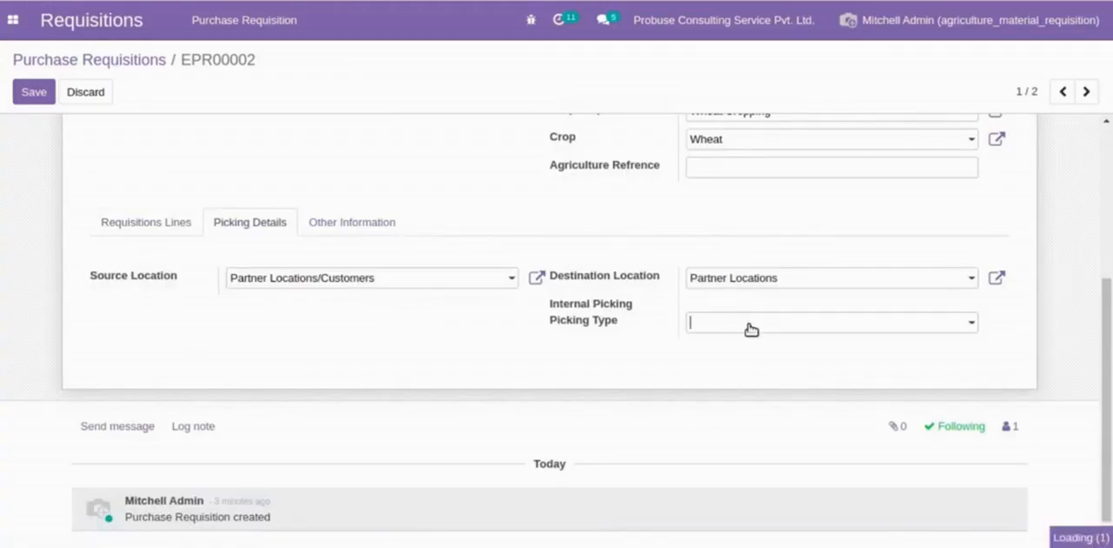
pyautogui.click(765, 348)
# - View the requisition's Other Information, return to its Requisitions Lines, and save the requisition
pyautogui.click(374, 224)
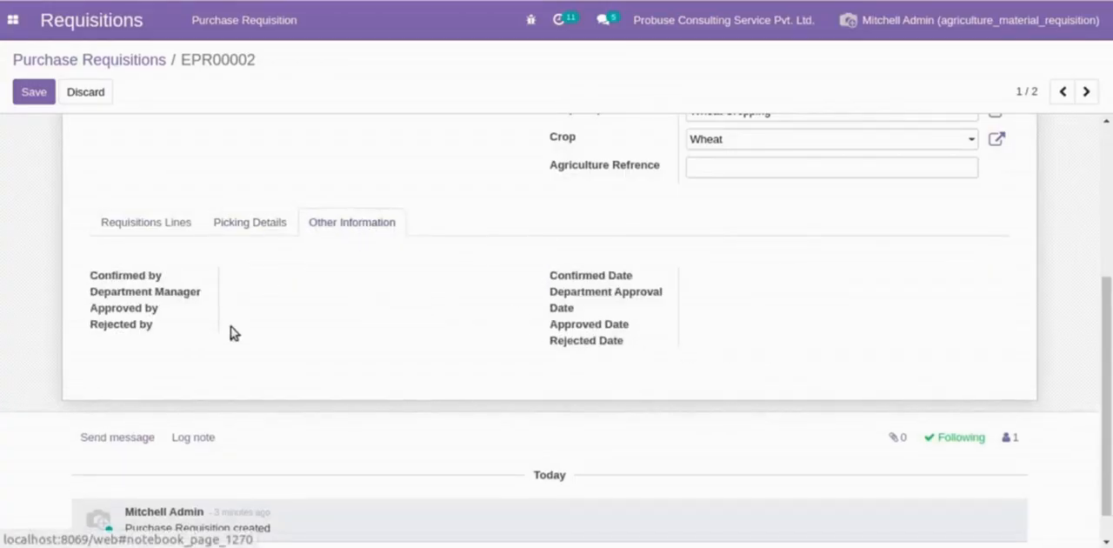
pyautogui.click(145, 223)
pyautogui.scroll(3, 342, 318)
pyautogui.scroll(2, 342, 318)
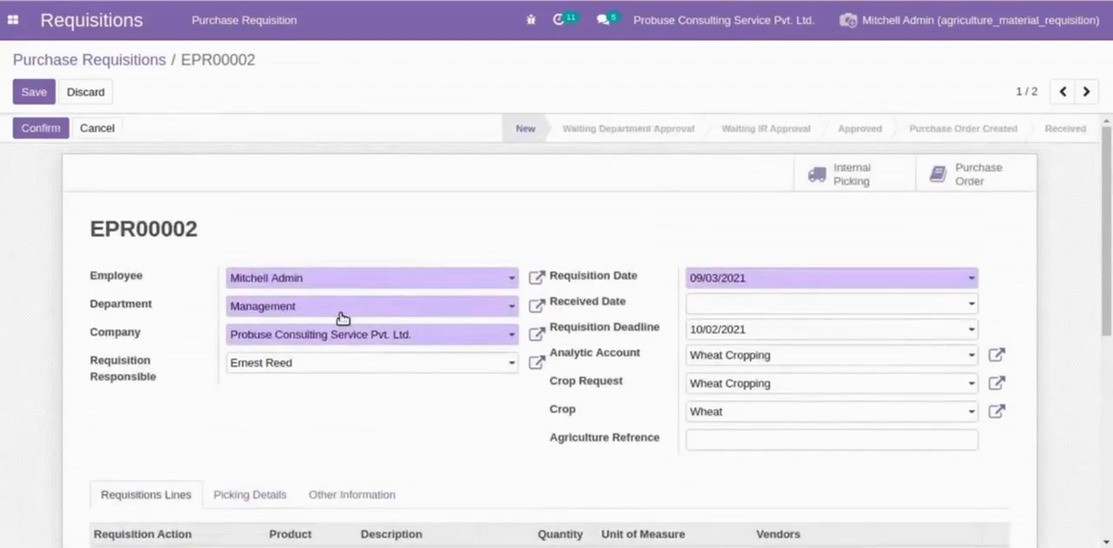
pyautogui.click(35, 92)
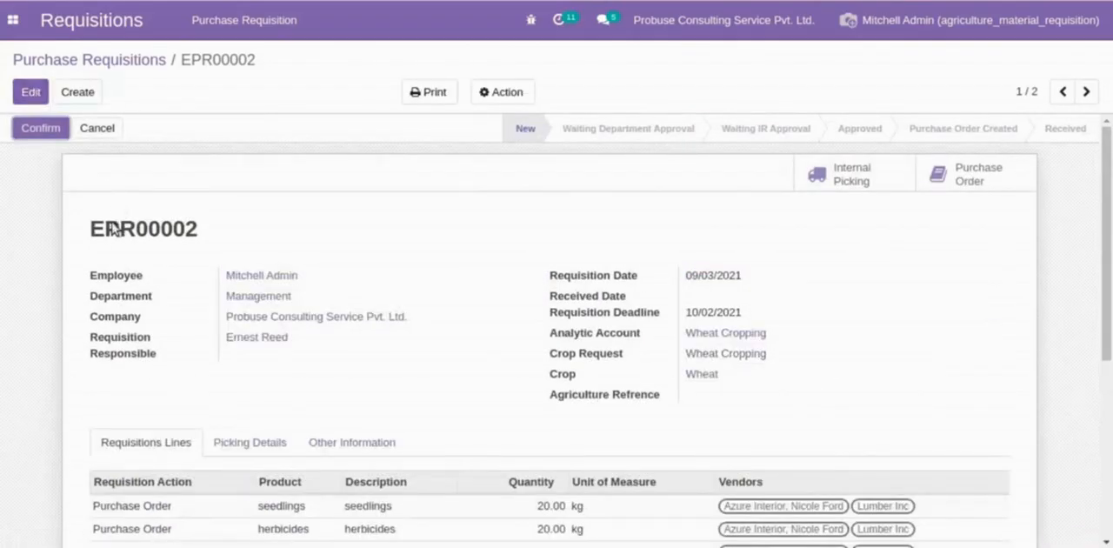
# - Highlight the requisition reference EPR00002, view the linked Wheat crop record, and return to the requisition
pyautogui.moveTo(90, 229); pyautogui.dragTo(200, 224)
pyautogui.click(219, 231)
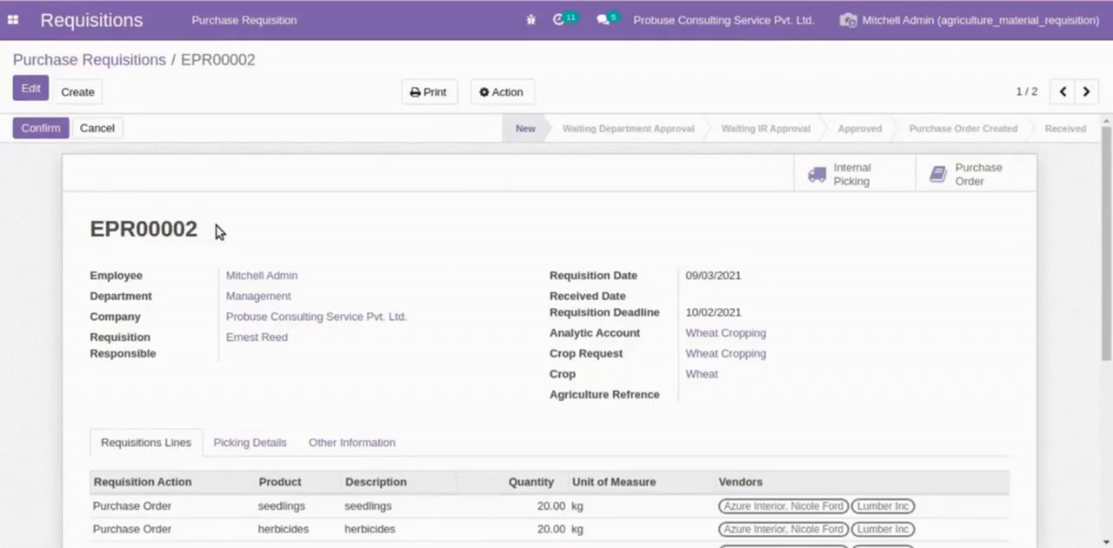
pyautogui.click(713, 373)
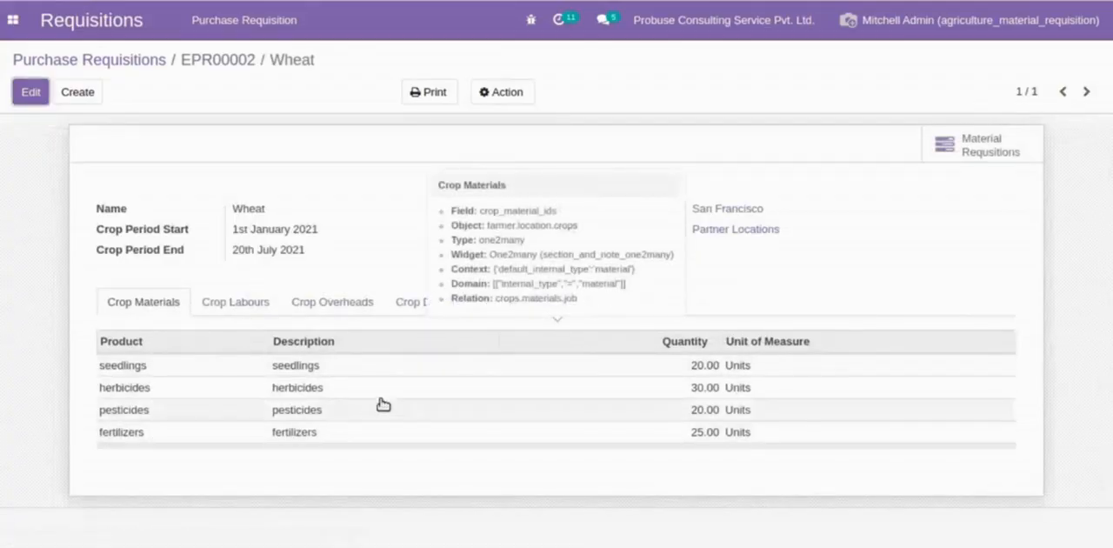
pyautogui.click(241, 59)
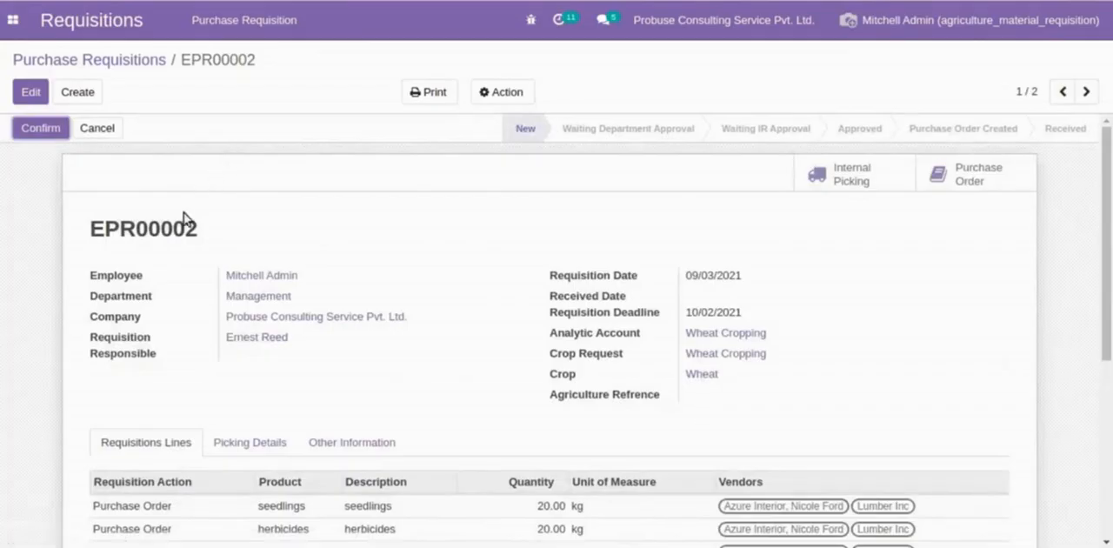
# - Confirm and approve requisition EPR00002, and create its picking and purchase orders
pyautogui.click(58, 136)
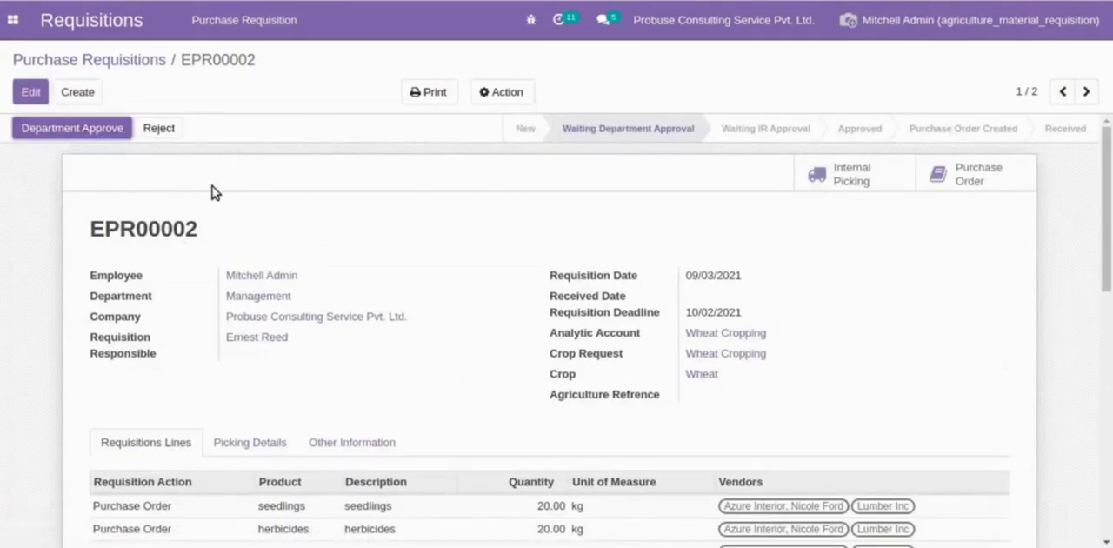
pyautogui.click(86, 132)
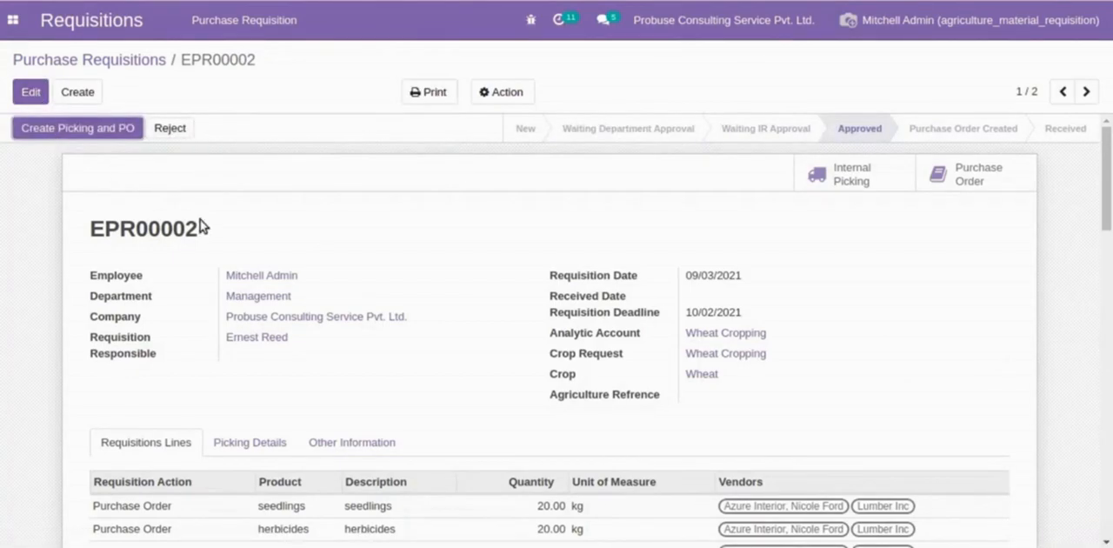
pyautogui.moveTo(92, 224); pyautogui.dragTo(224, 237)
pyautogui.click(224, 237)
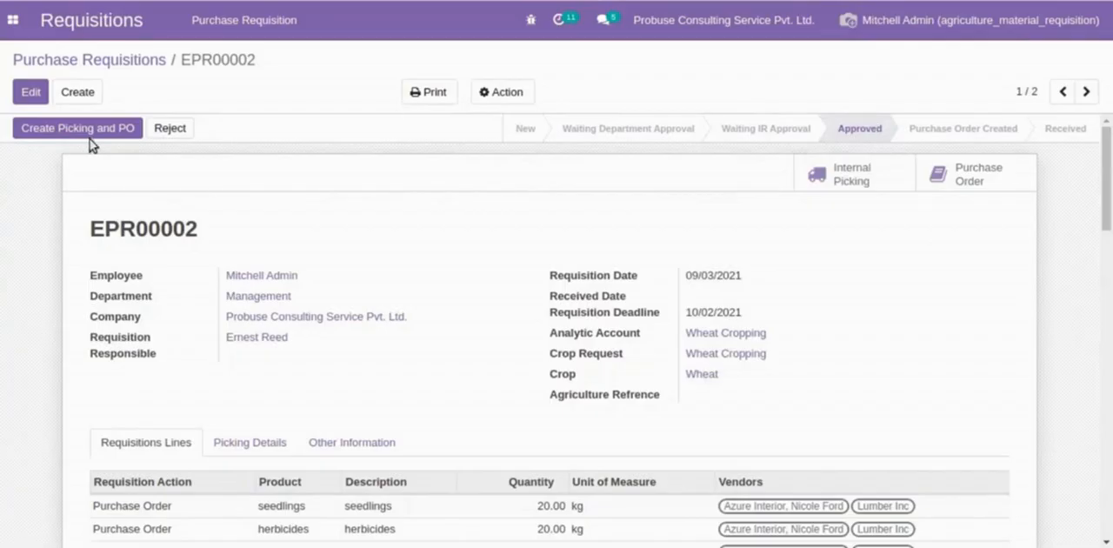
pyautogui.click(59, 131)
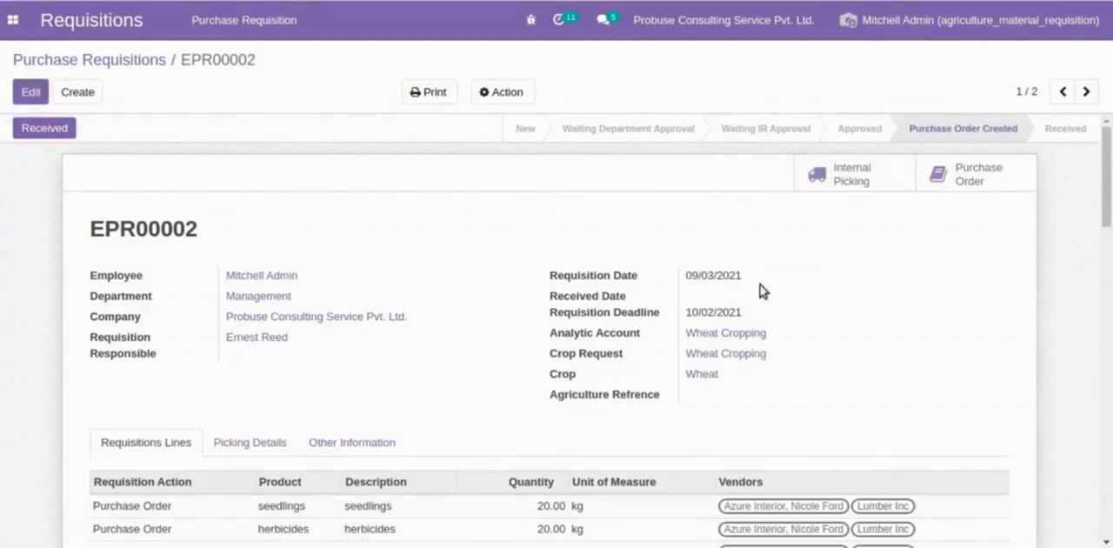
# - Examine the requisition's Picking Details, Other Information and Requisitions Lines, highlighting the Internal Picking label
pyautogui.click(222, 443)
pyautogui.scroll(-2, 430, 425)
pyautogui.moveTo(548, 426)
pyautogui.mouseDown()
pyautogui.moveTo(743, 426)
pyautogui.moveTo(550, 428)
pyautogui.mouseUp()
pyautogui.click(793, 424)
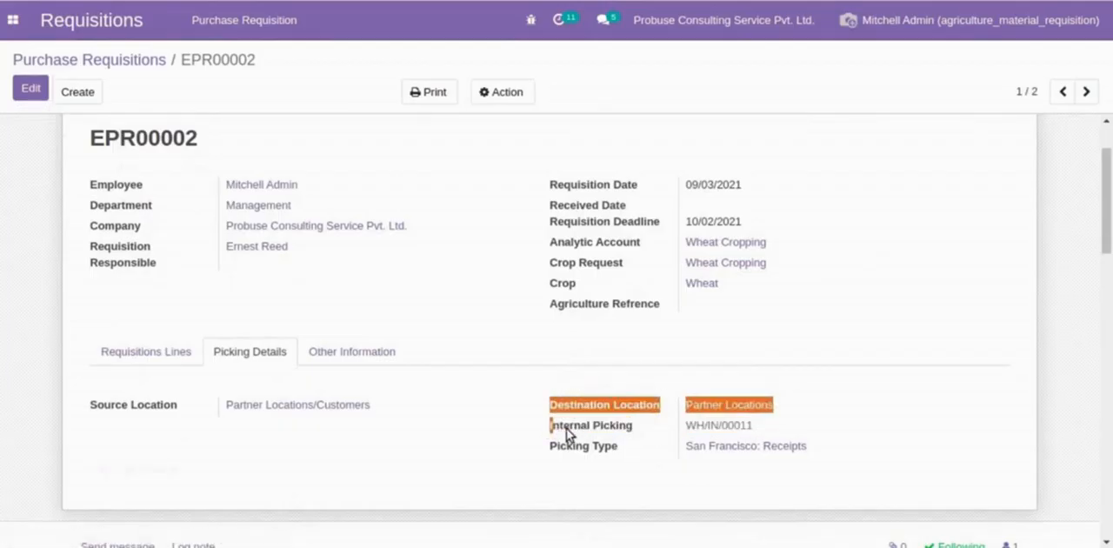
pyautogui.tripleClick(566, 428)
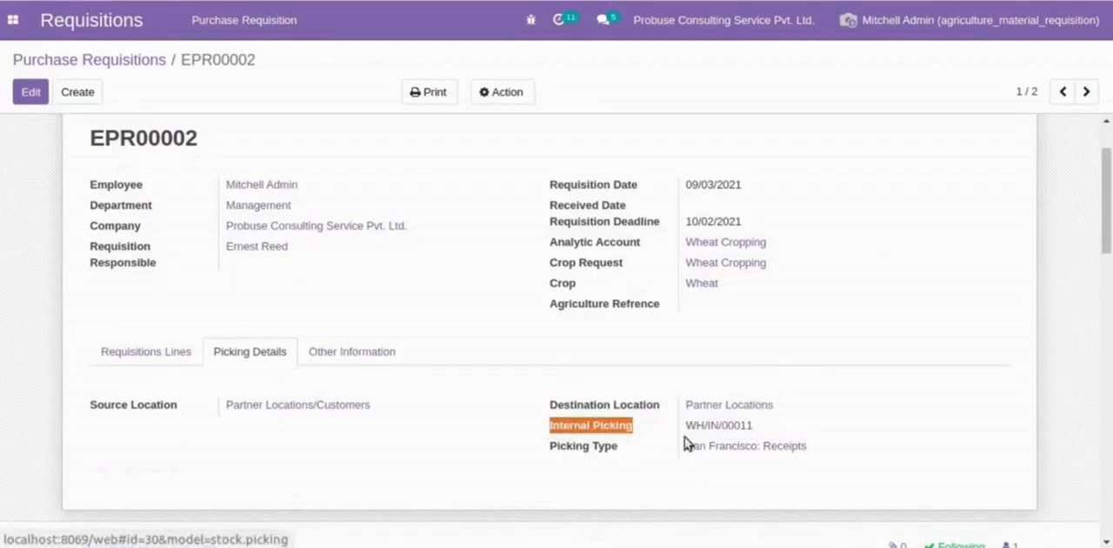
pyautogui.scroll(2, 479, 423)
pyautogui.click(366, 446)
pyautogui.scroll(-2, 364, 439)
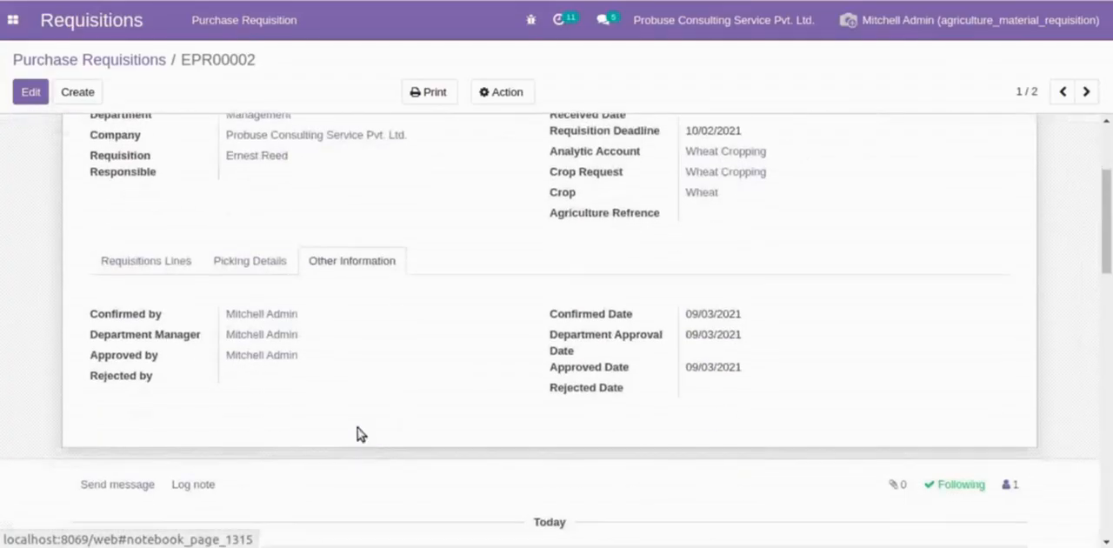
pyautogui.click(148, 263)
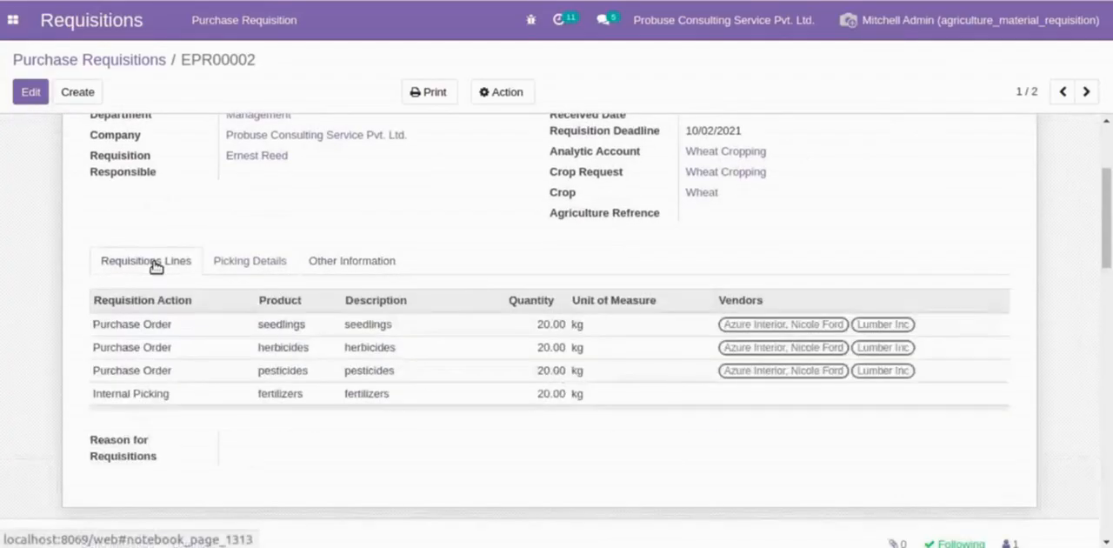
pyautogui.scroll(2, 427, 348)
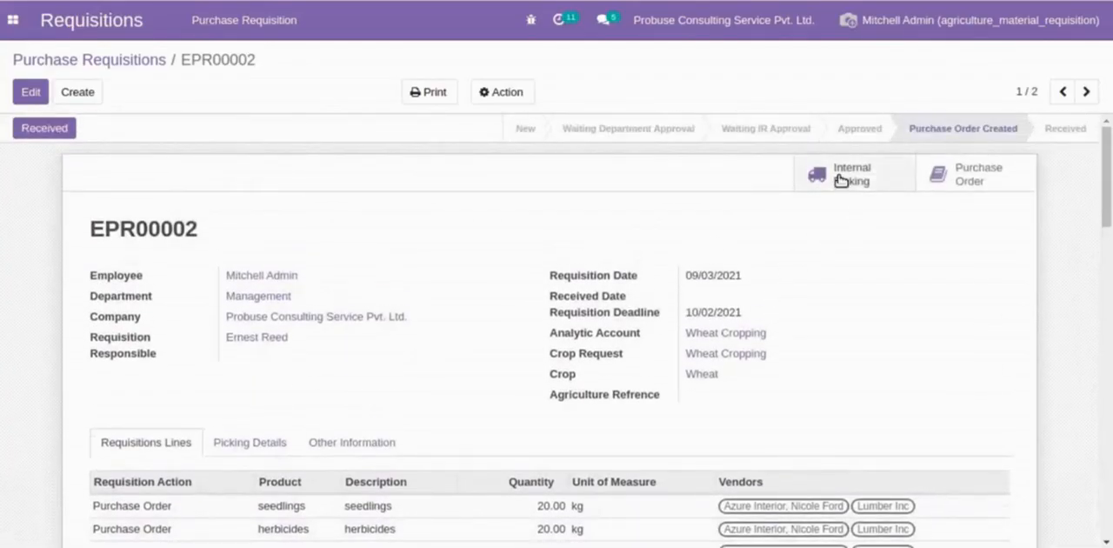
# - Examine the requisition's internal picking transfer and its Additional Info, highlight the source document, and return to the requisition
pyautogui.click(841, 180)
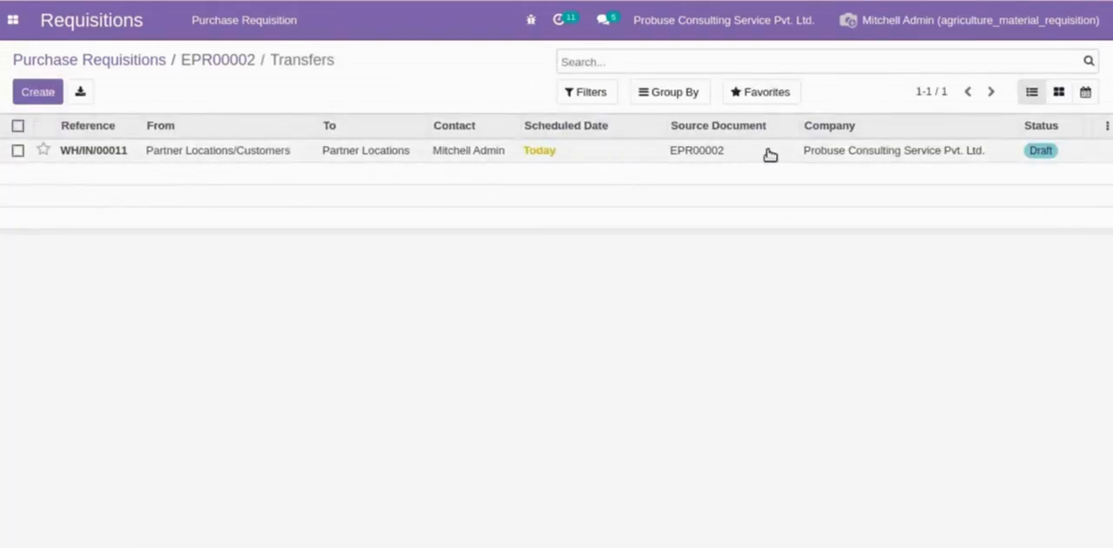
pyautogui.click(686, 154)
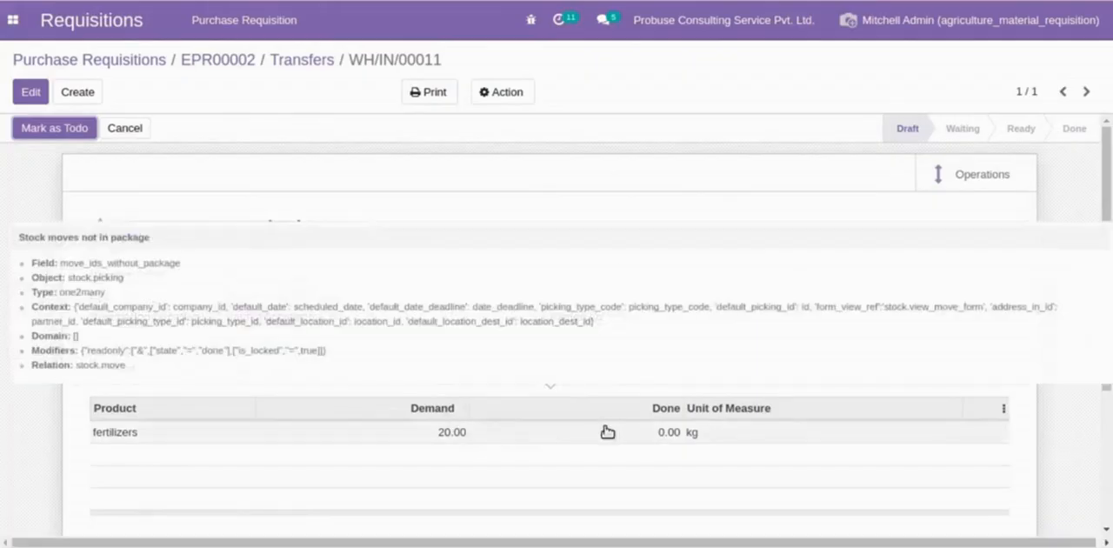
pyautogui.click(201, 369)
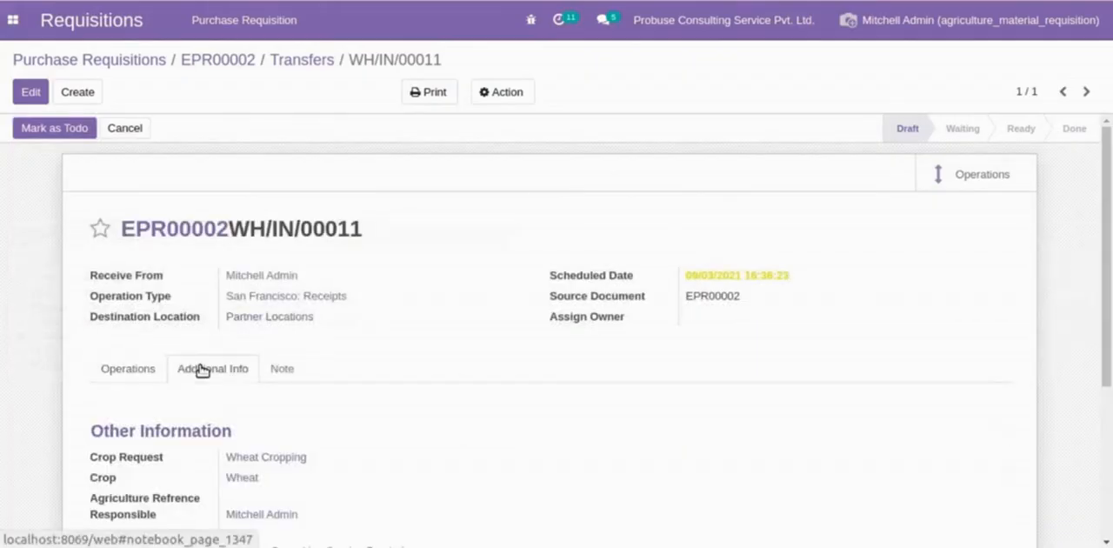
pyautogui.scroll(-3, 291, 401)
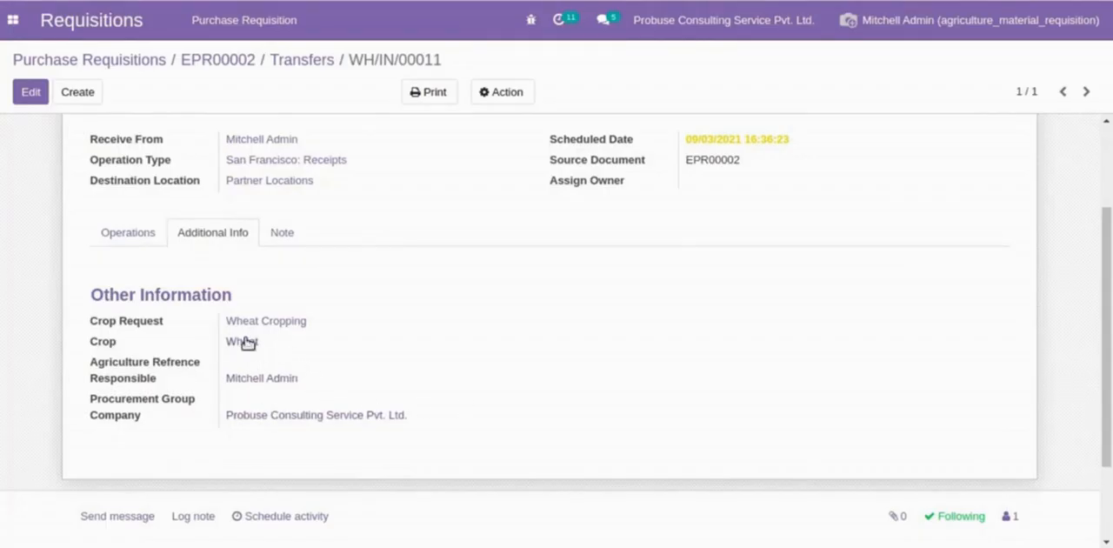
pyautogui.scroll(1, 477, 355)
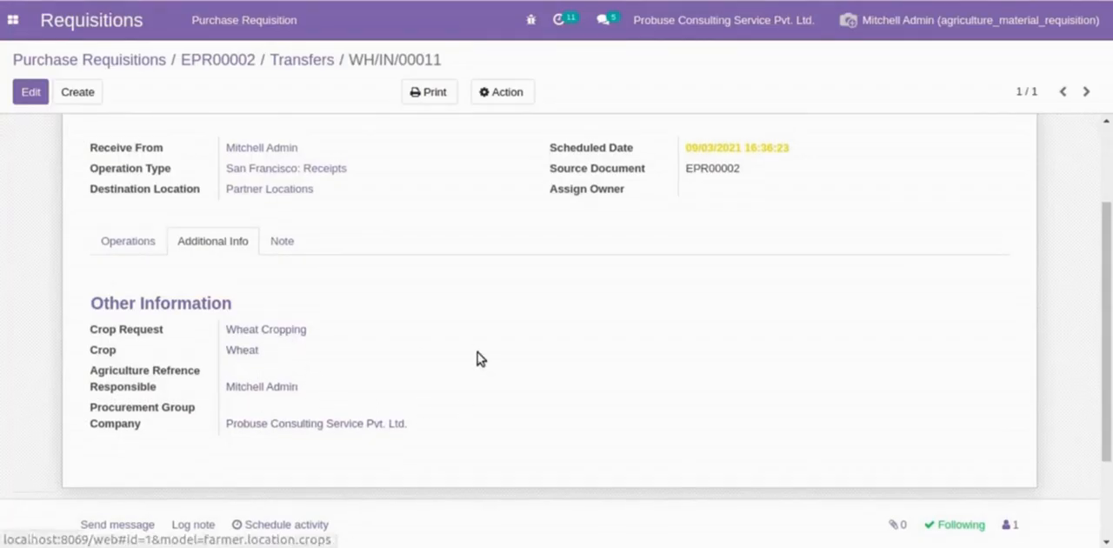
pyautogui.scroll(3, 477, 358)
pyautogui.doubleClick(711, 295)
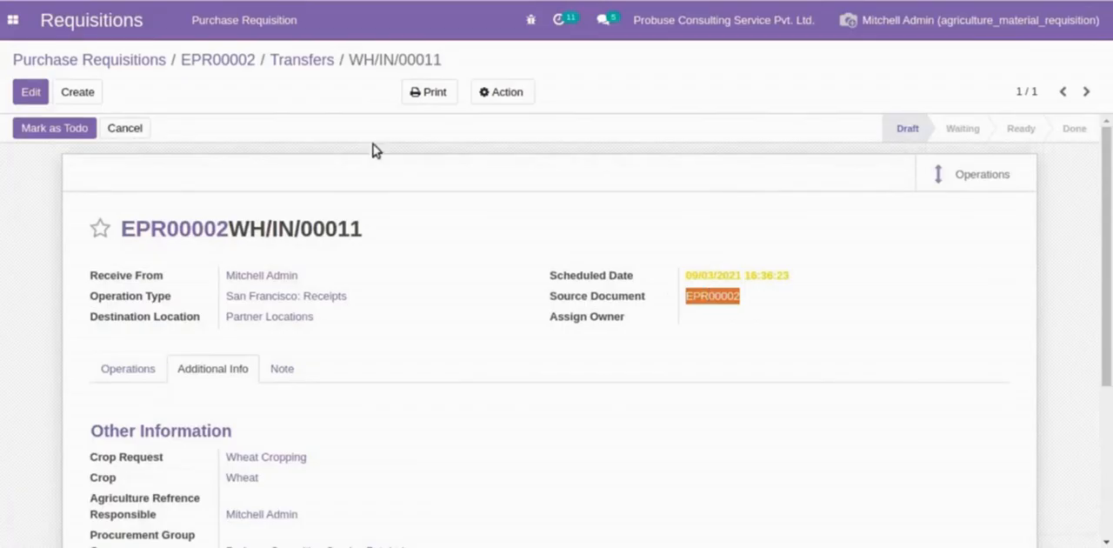
pyautogui.click(228, 60)
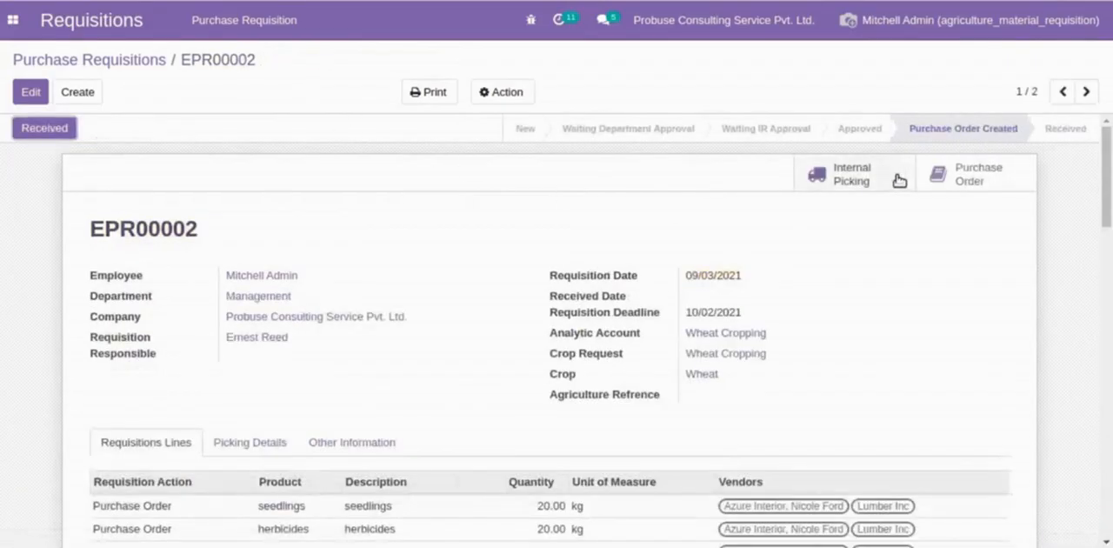
# - Open the Lumber Inc request for quotation from the requisition's purchase orders, highlight its heading, and view its Other Information
pyautogui.click(941, 173)
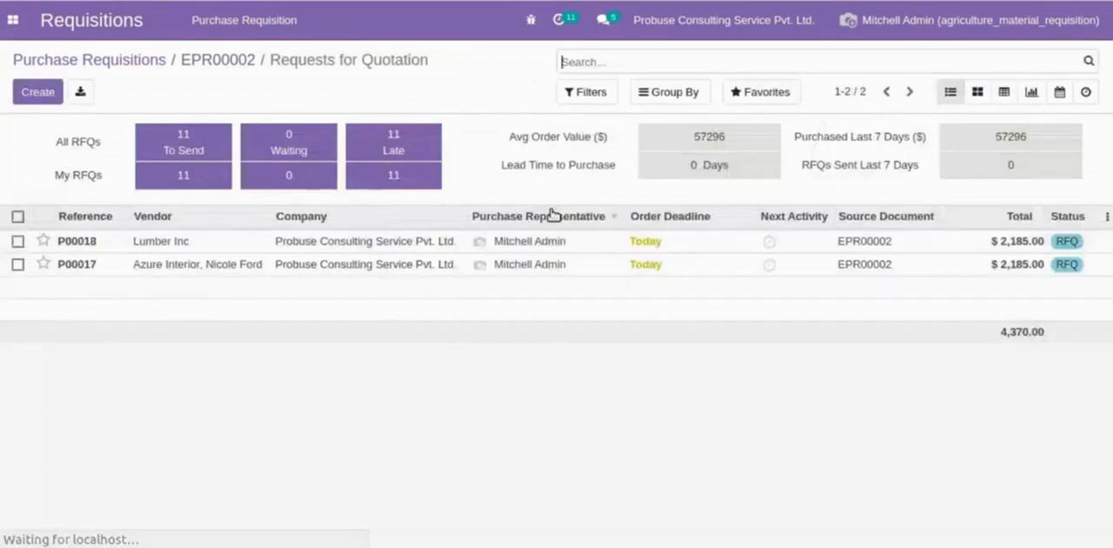
pyautogui.click(294, 247)
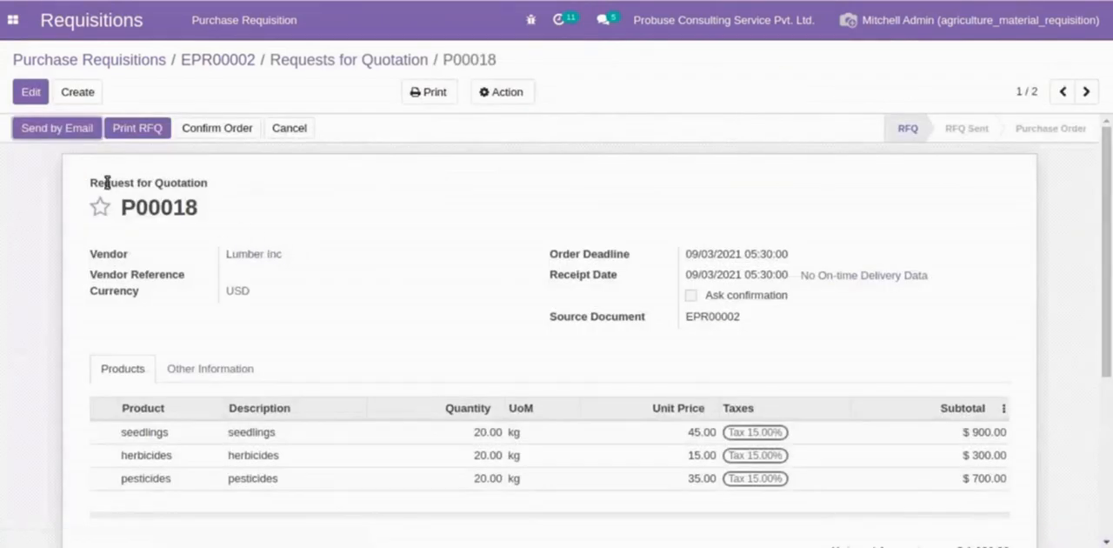
pyautogui.doubleClick(107, 183)
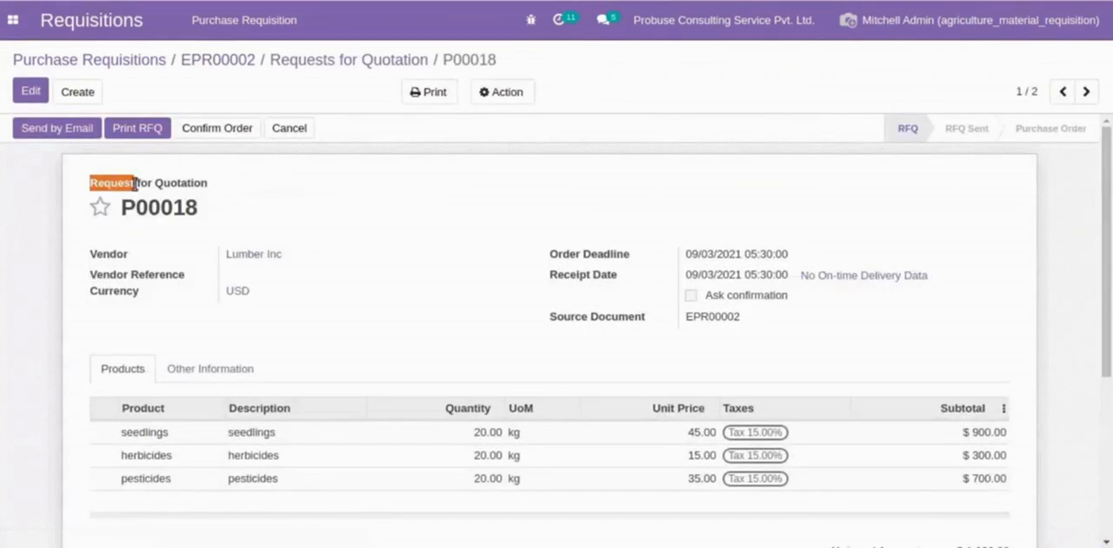
pyautogui.moveTo(107, 183); pyautogui.dragTo(198, 208)
pyautogui.click(199, 210)
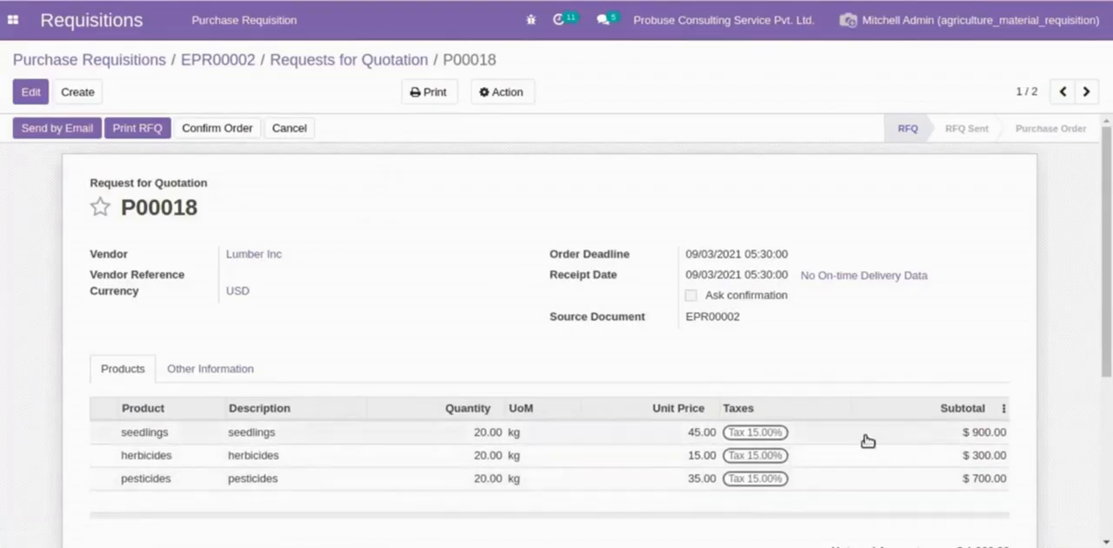
pyautogui.click(244, 372)
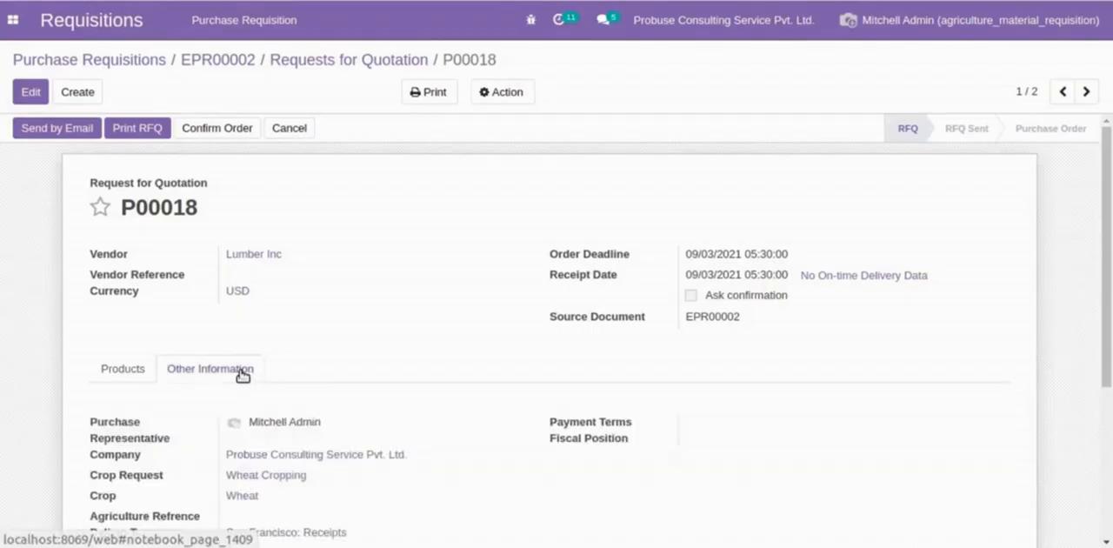
pyautogui.scroll(-2, 256, 378)
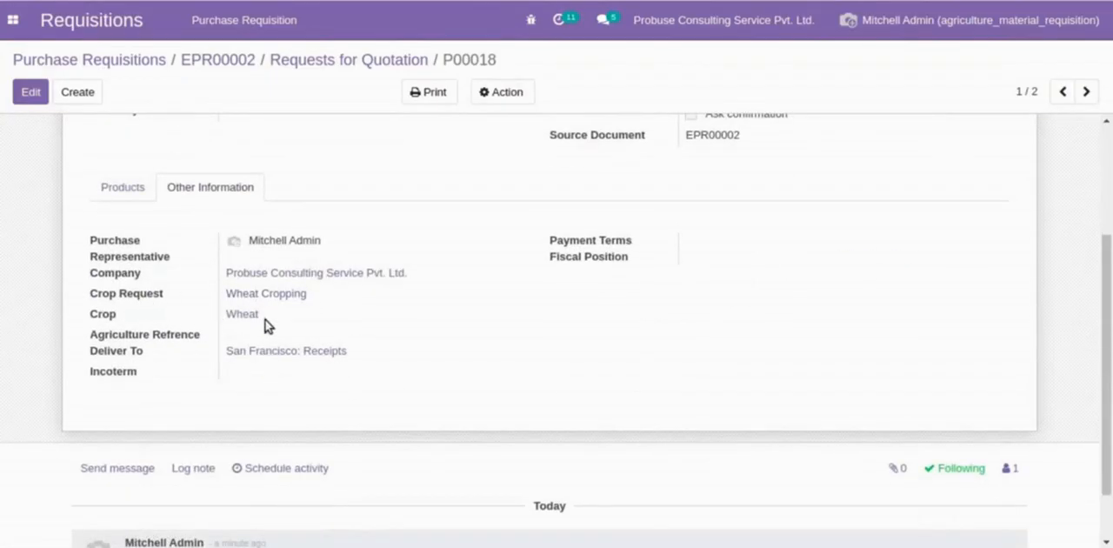
# - Examine the products and Other Information of the Azure Interior request for quotation, and return to requisition EPR00002
pyautogui.click(1086, 91)
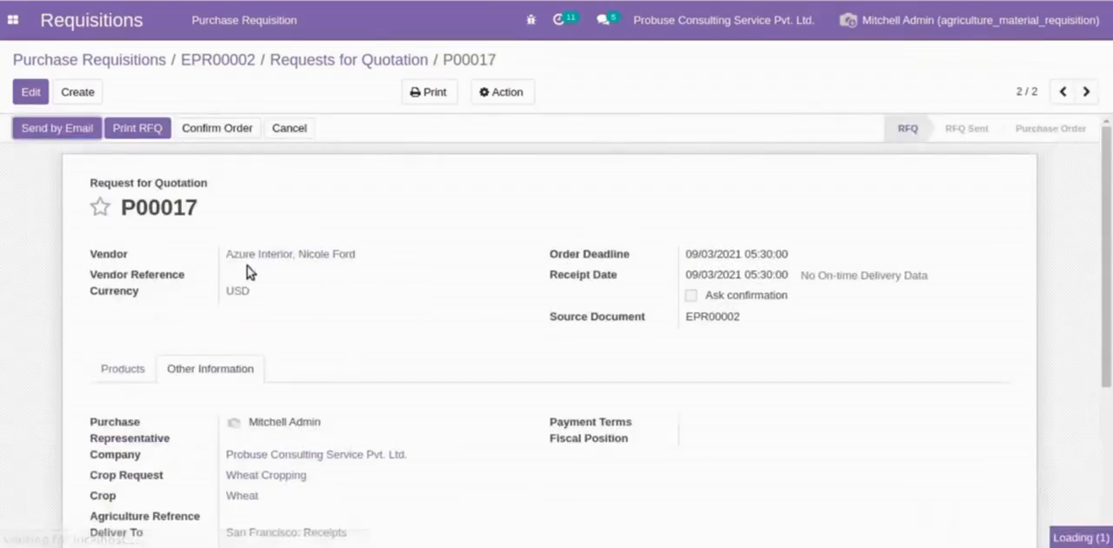
pyautogui.click(122, 369)
pyautogui.scroll(-1, 125, 383)
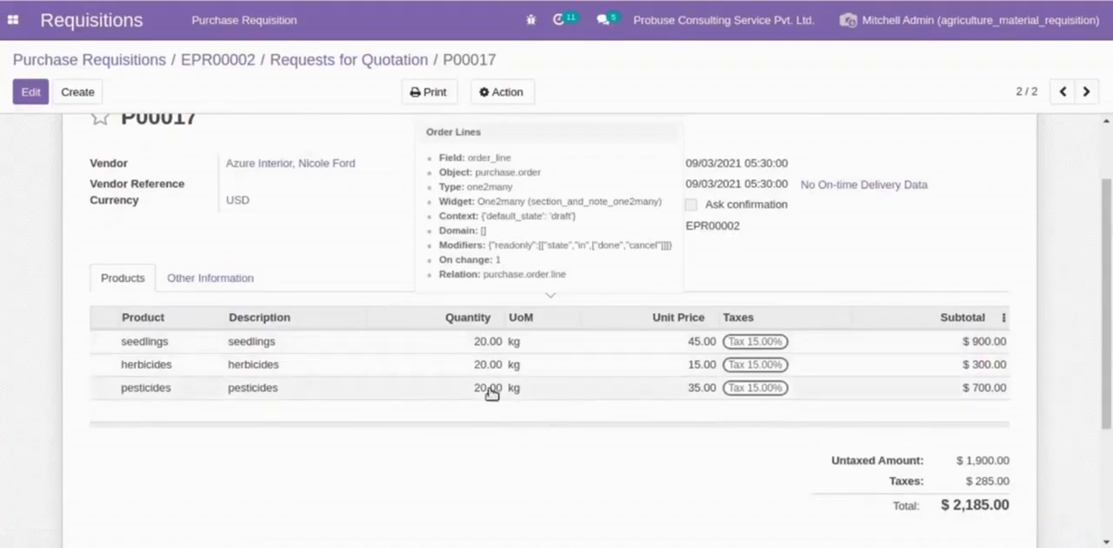
pyautogui.click(214, 283)
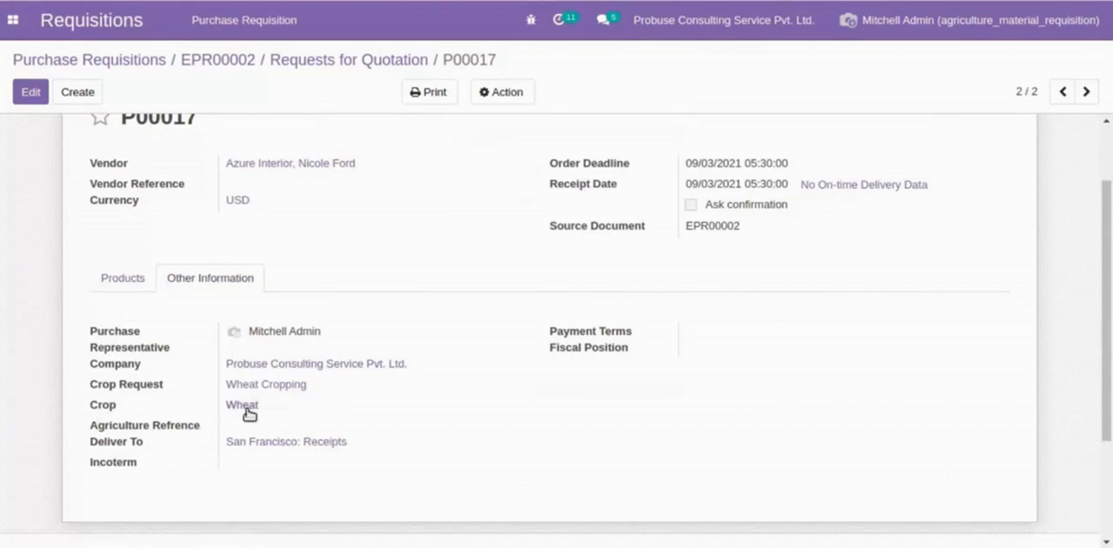
pyautogui.click(244, 60)
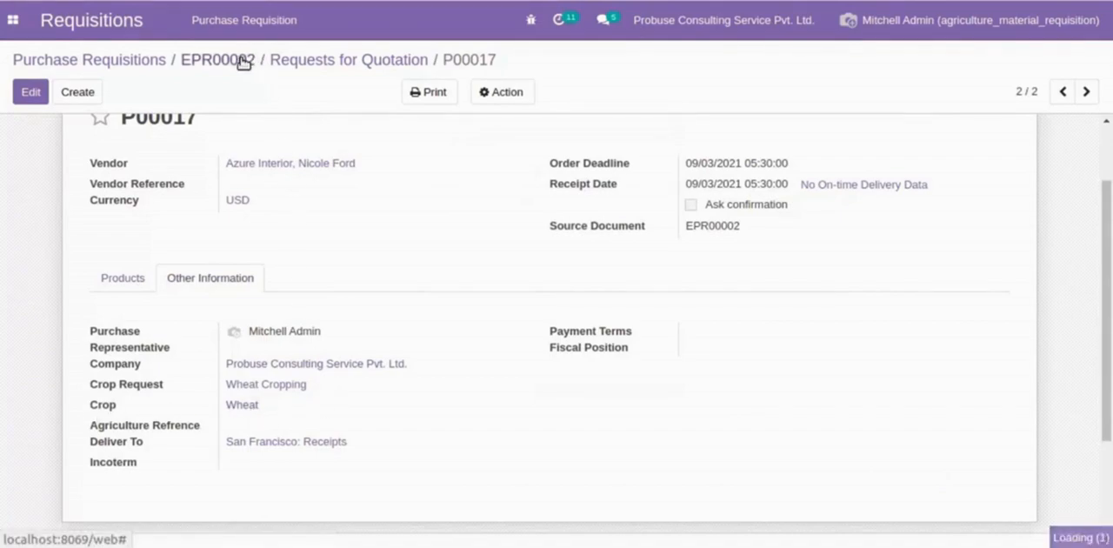
# - View the requisition's Picking Details, open its linked Wheat Cropping crop request, and list that request's material requisitions
pyautogui.click(248, 311)
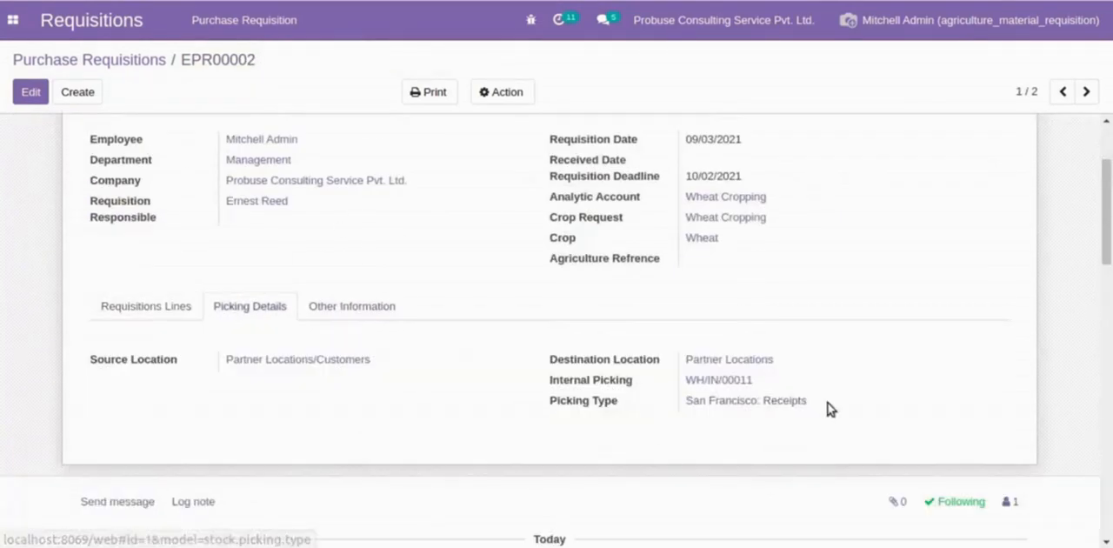
pyautogui.scroll(3, 398, 365)
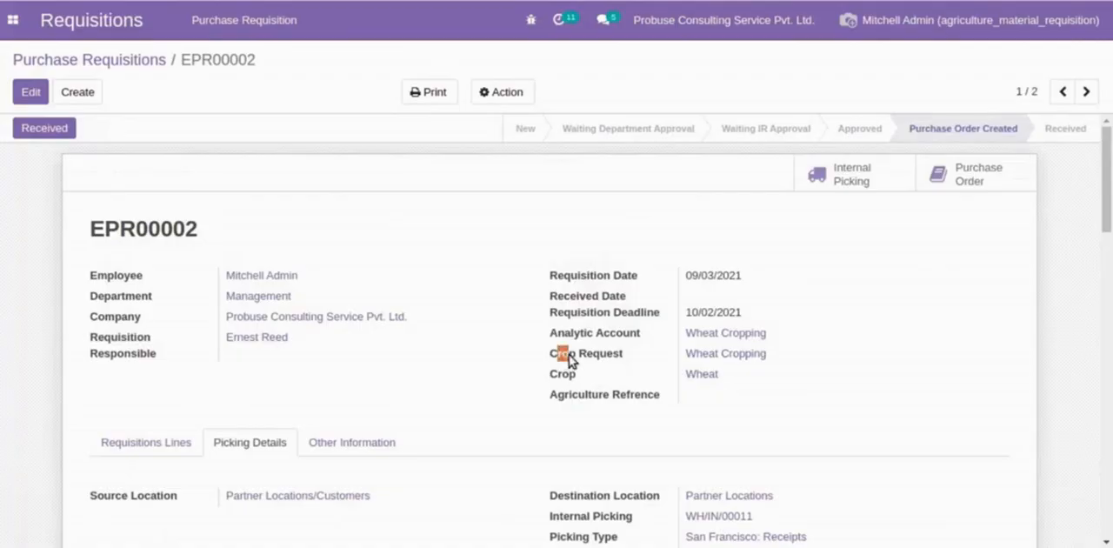
pyautogui.moveTo(570, 360); pyautogui.dragTo(624, 356)
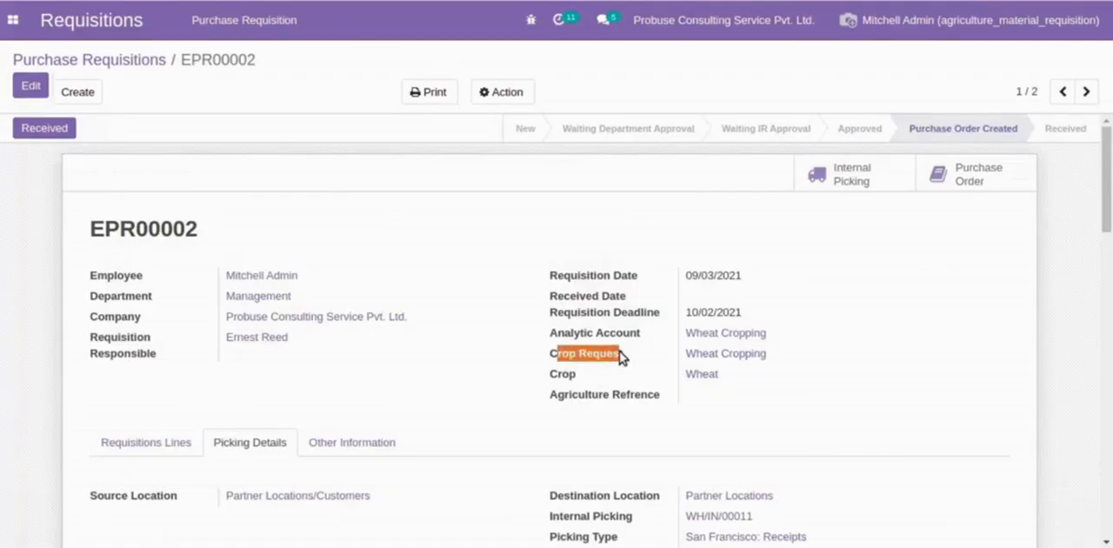
pyautogui.click(739, 355)
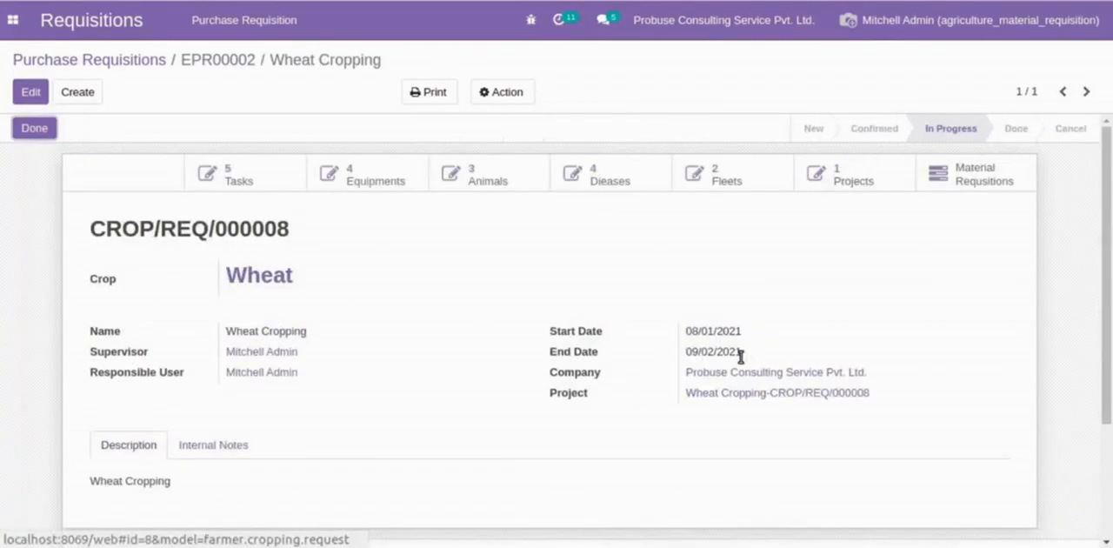
pyautogui.moveTo(89, 233); pyautogui.dragTo(252, 228)
pyautogui.click(311, 228)
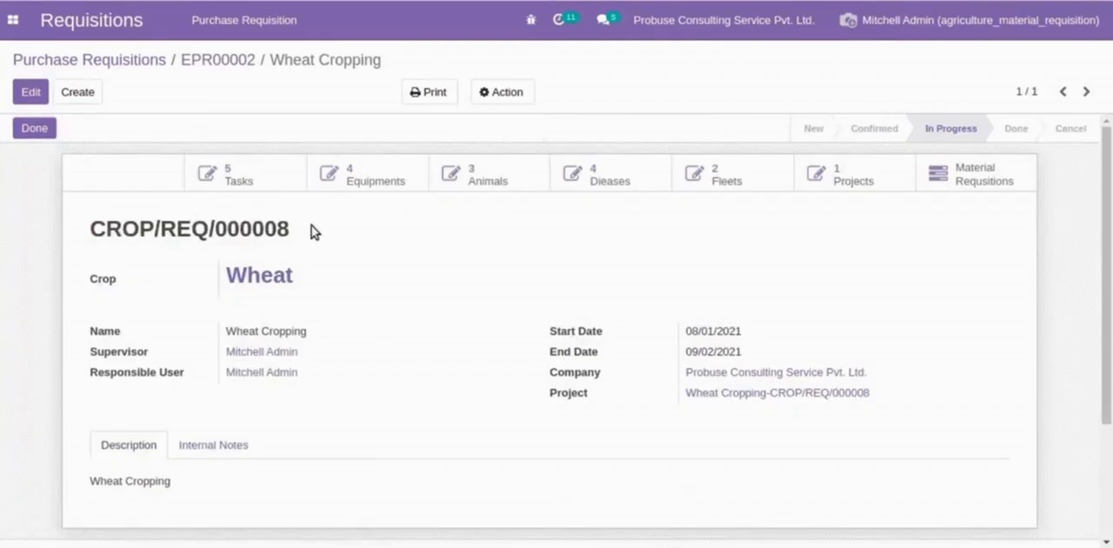
pyautogui.click(951, 176)
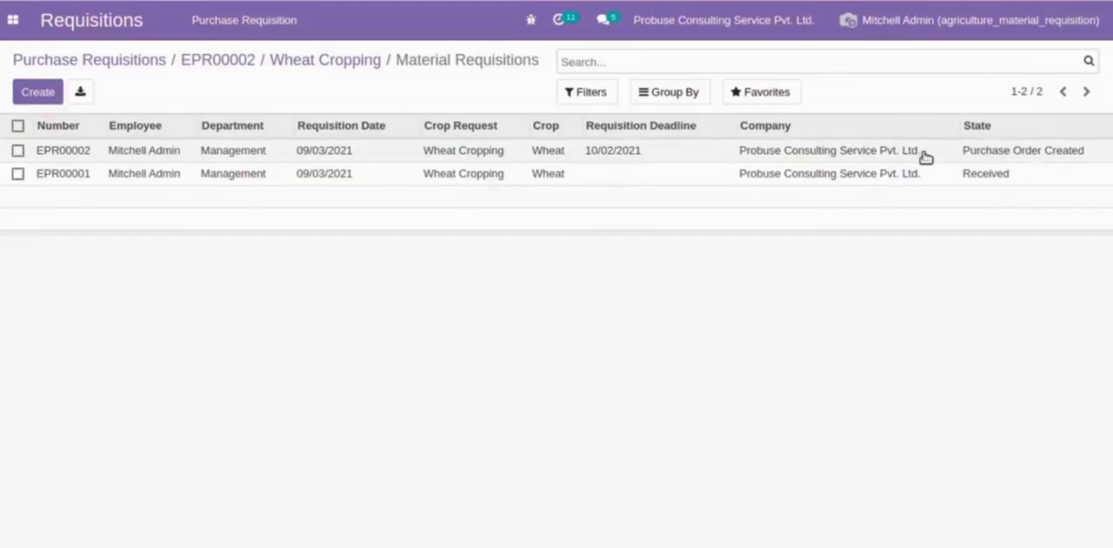
# - Mark requisition EPR00002 as received, and list the material requisitions linked to its Wheat crop
pyautogui.click(229, 62)
pyautogui.click(65, 130)
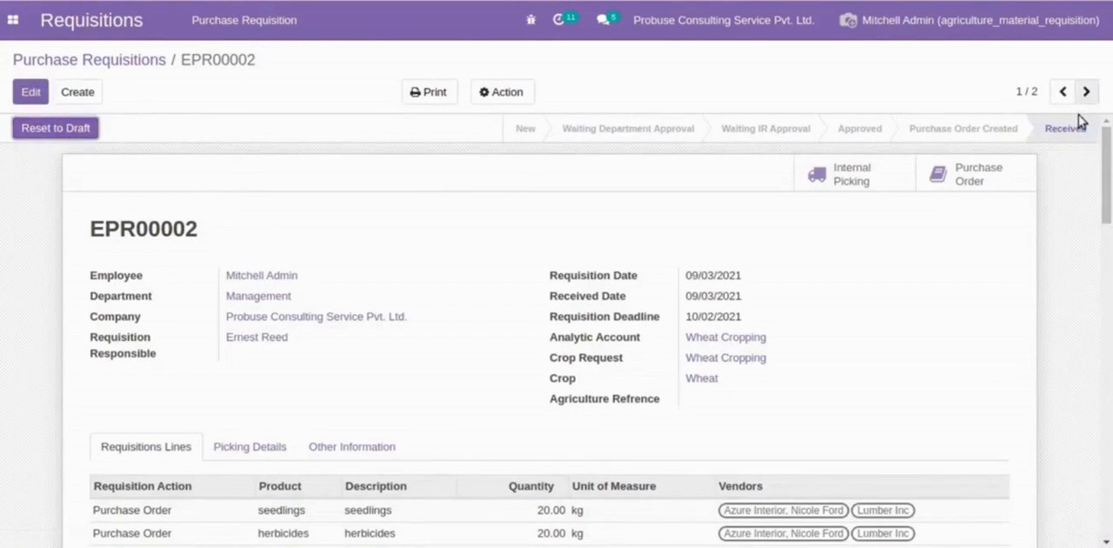
pyautogui.click(697, 379)
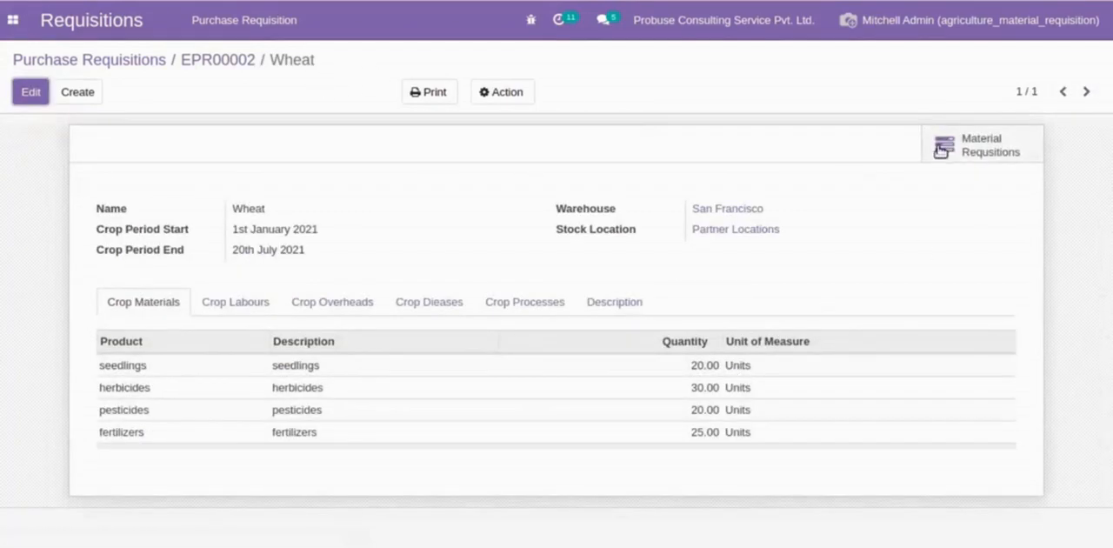
pyautogui.click(978, 153)
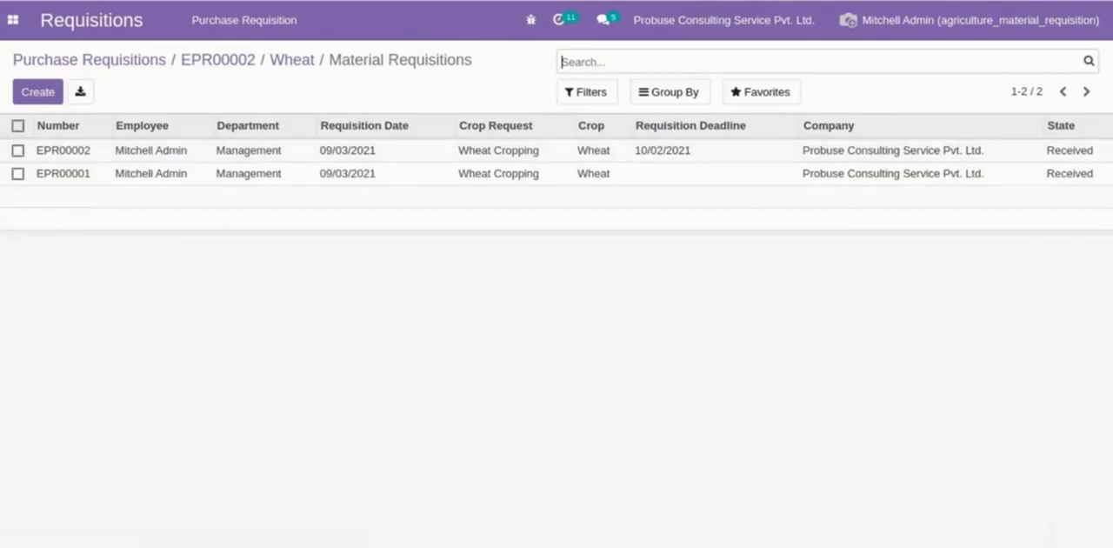
# - Switch to the Agriculture app, show the crop requests as a list, and view the Wheat Cropping request's material requisitions
pyautogui.click(112, 61)
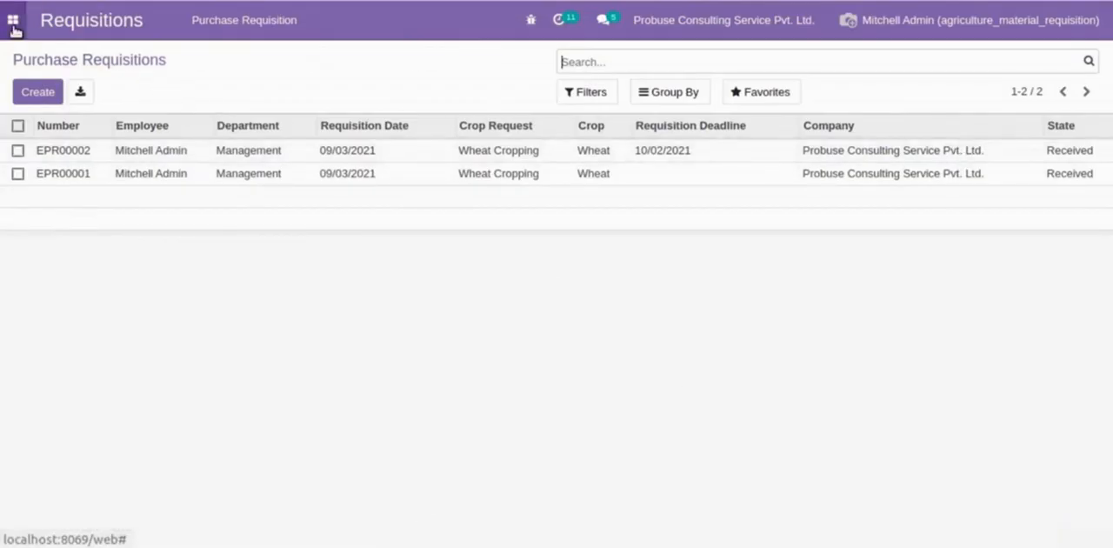
pyautogui.click(13, 19)
pyautogui.click(44, 164)
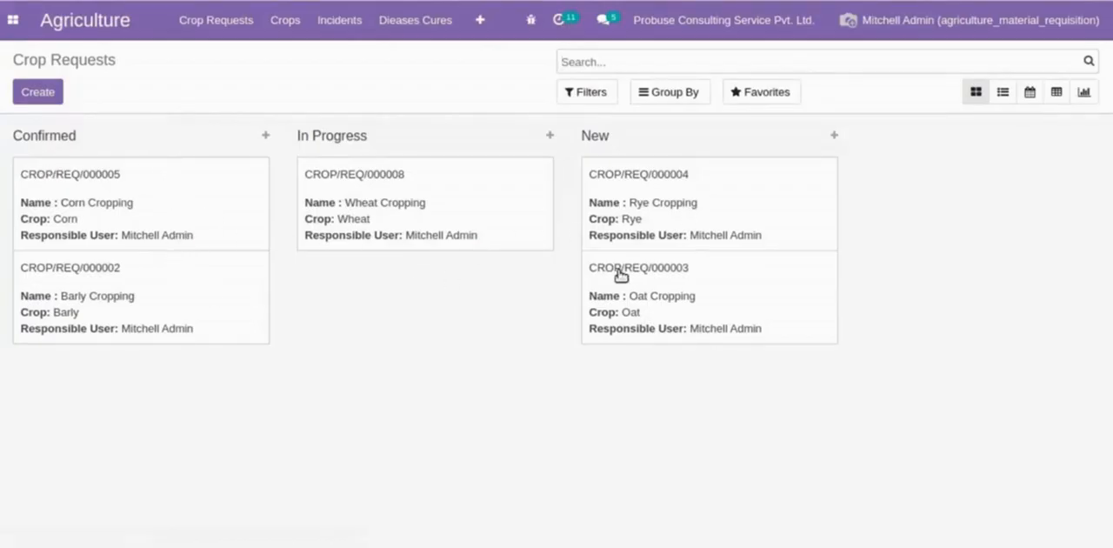
pyautogui.click(1003, 91)
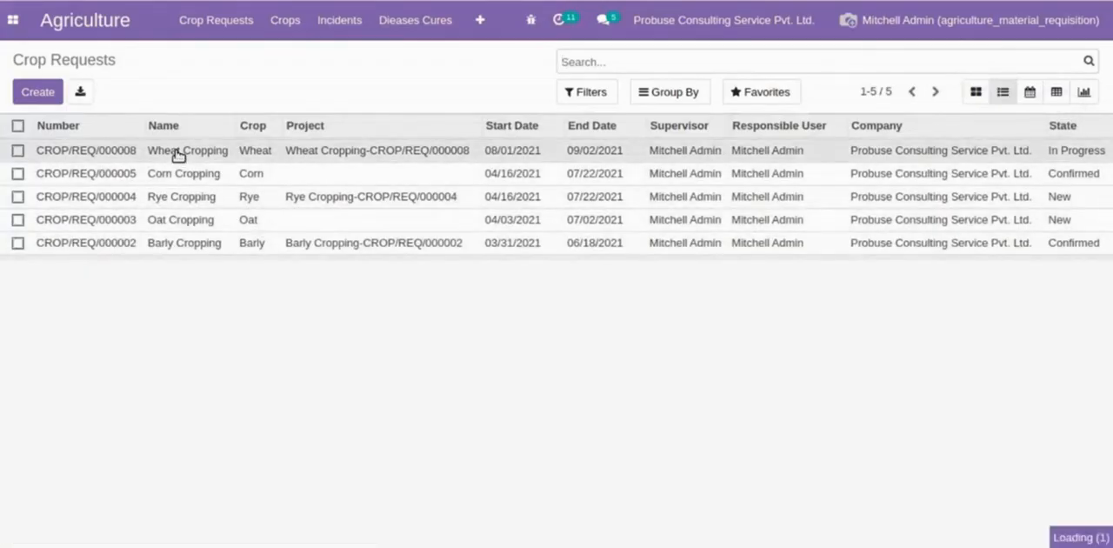
pyautogui.click(180, 151)
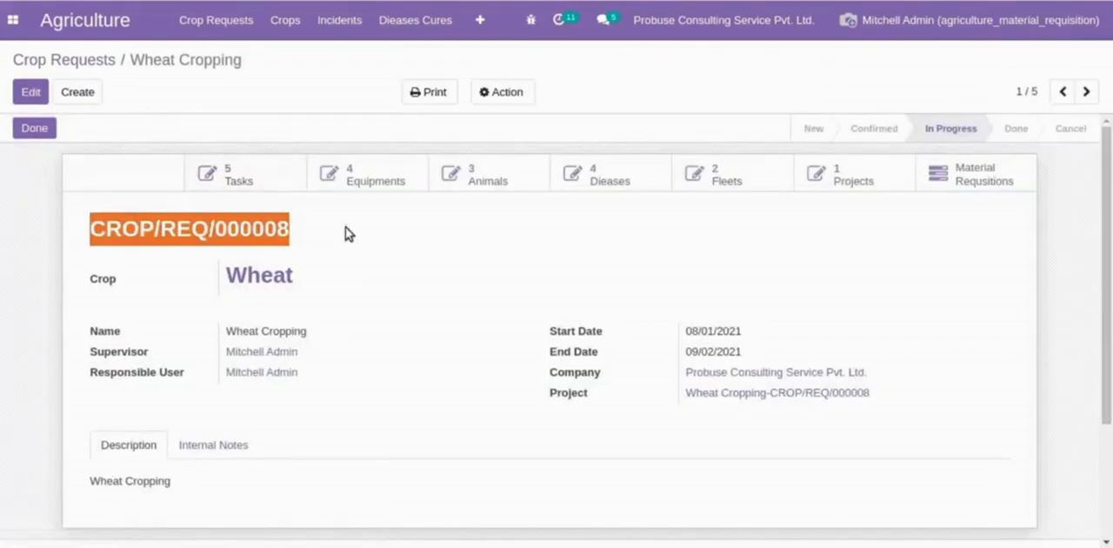
pyautogui.click(956, 175)
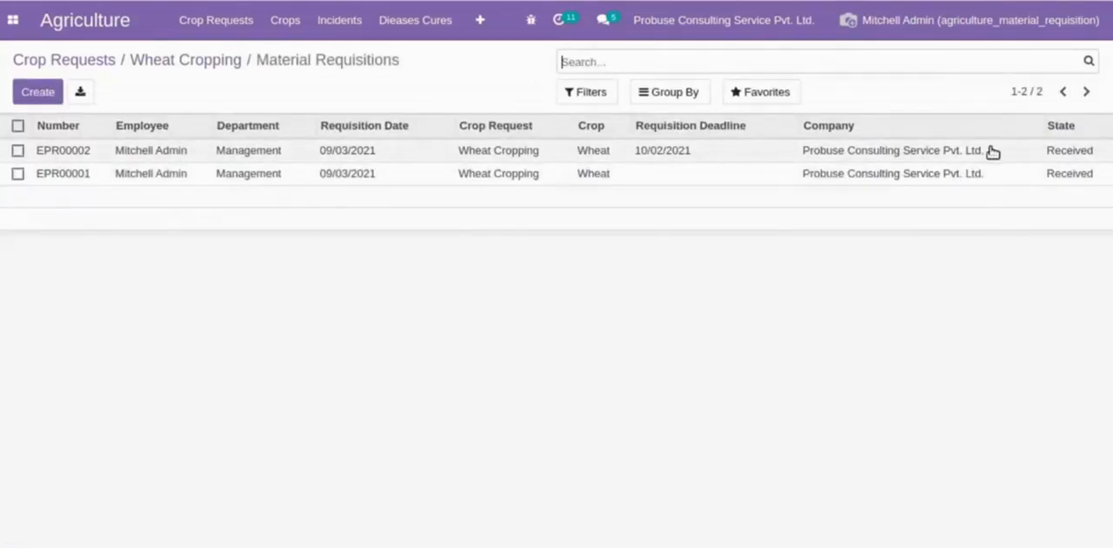
# - Open requisition EPR00002 from the Wheat Cropping request's material requisitions and review its details and requisition lines
pyautogui.click(962, 151)
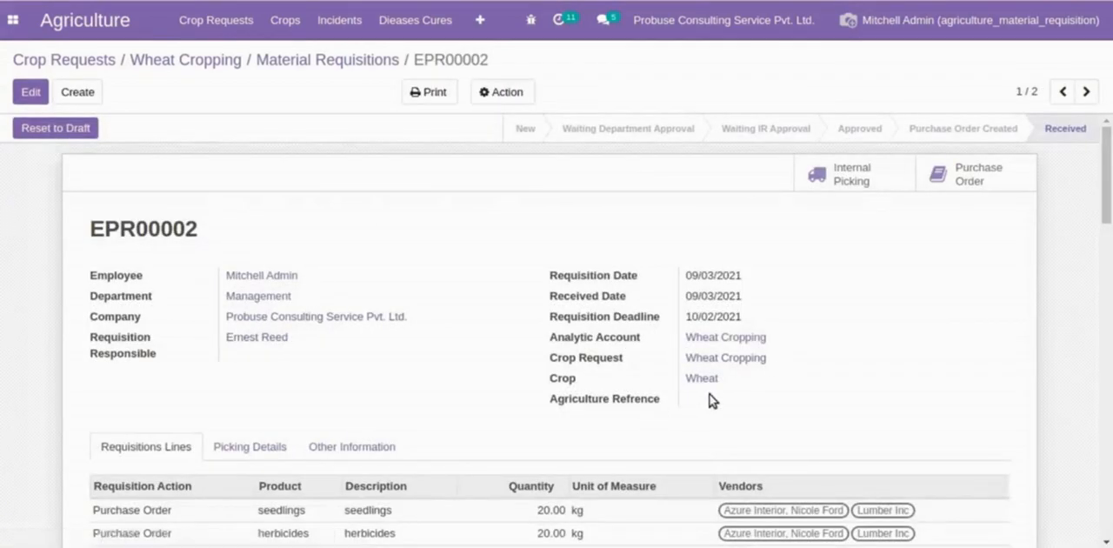
pyautogui.scroll(-2, 710, 398)
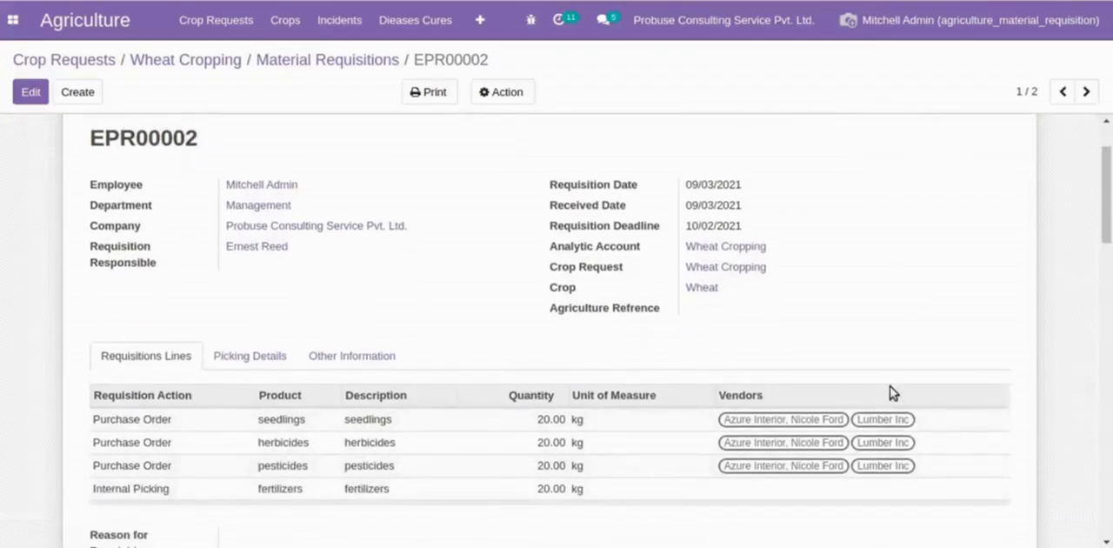
pyautogui.scroll(2, 892, 392)
pyautogui.scroll(-3, 781, 392)
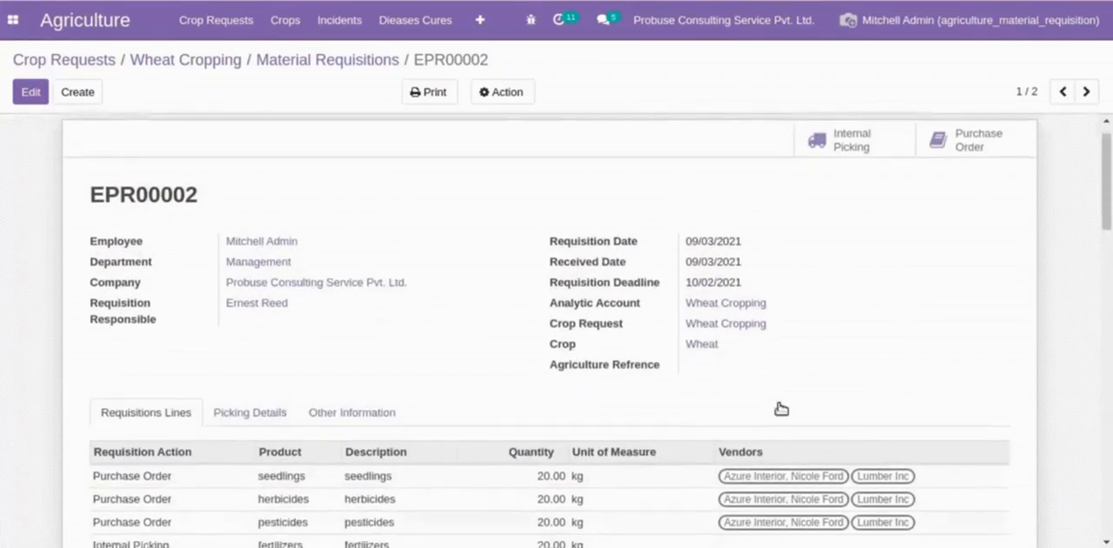
pyautogui.scroll(3, 744, 361)
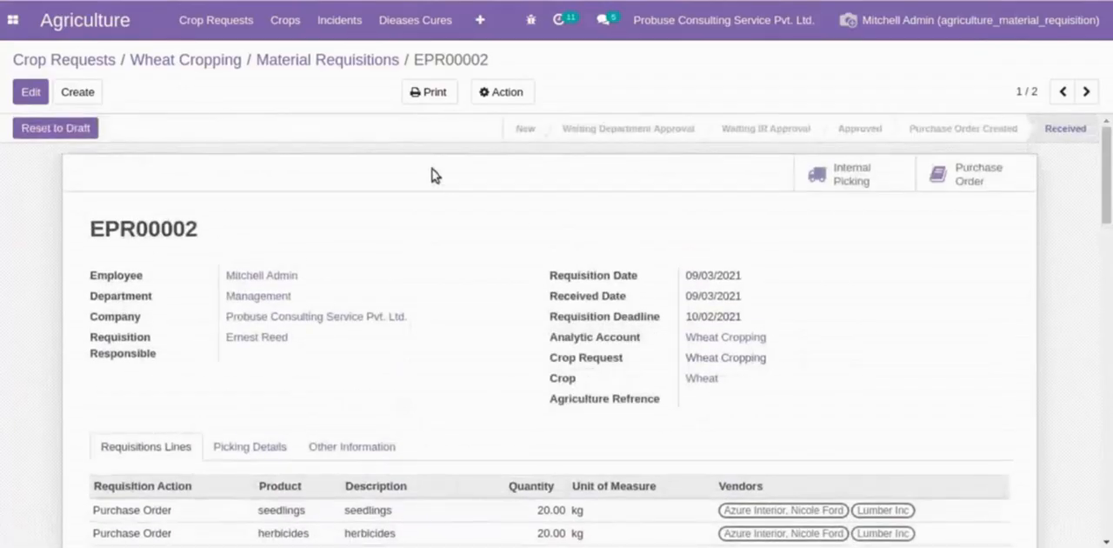
# - Open the Wheat crop from the crops list and show its material requisitions
pyautogui.click(214, 57)
pyautogui.click(274, 28)
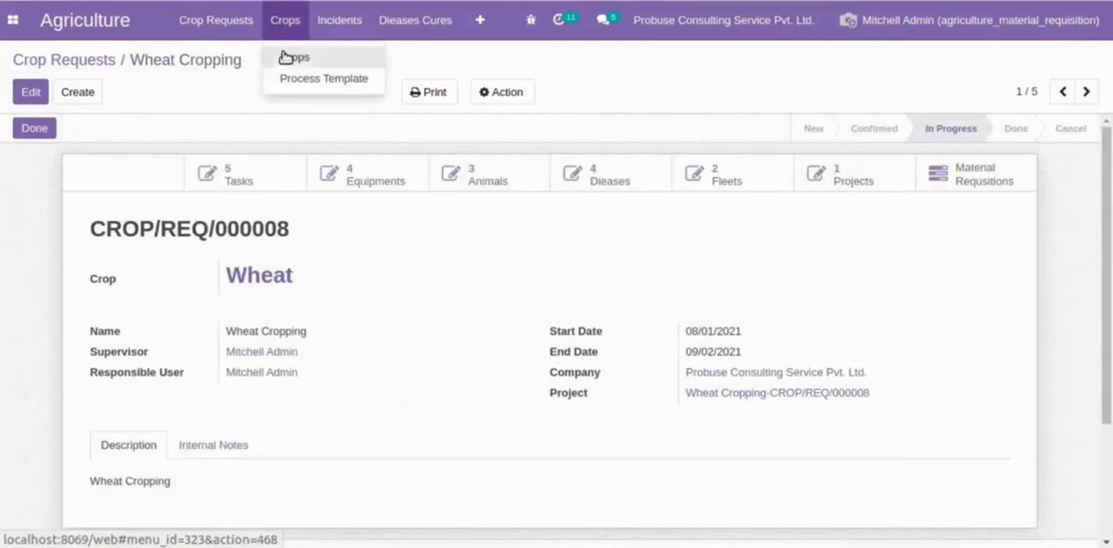
pyautogui.click(284, 61)
pyautogui.click(254, 153)
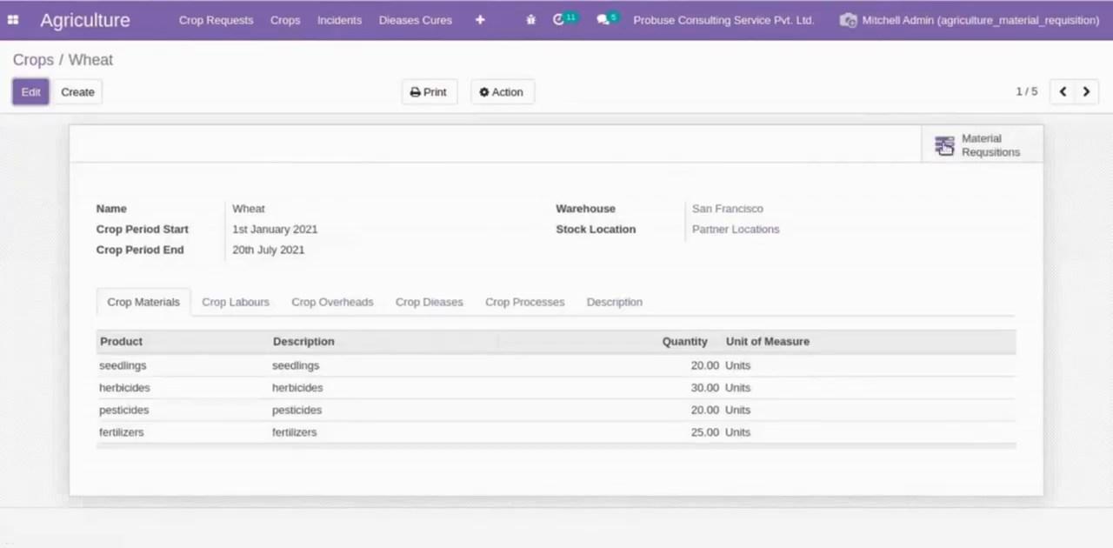
pyautogui.click(957, 151)
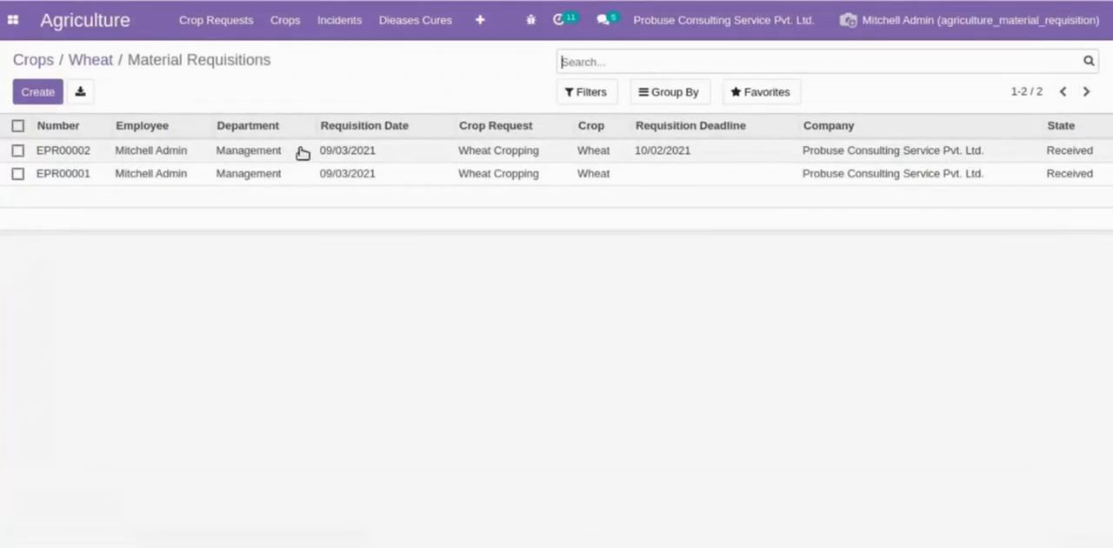
# - Open requisition EPR00002 from the Wheat crop's requisitions and review its header fields and Picking Details
pyautogui.click(846, 154)
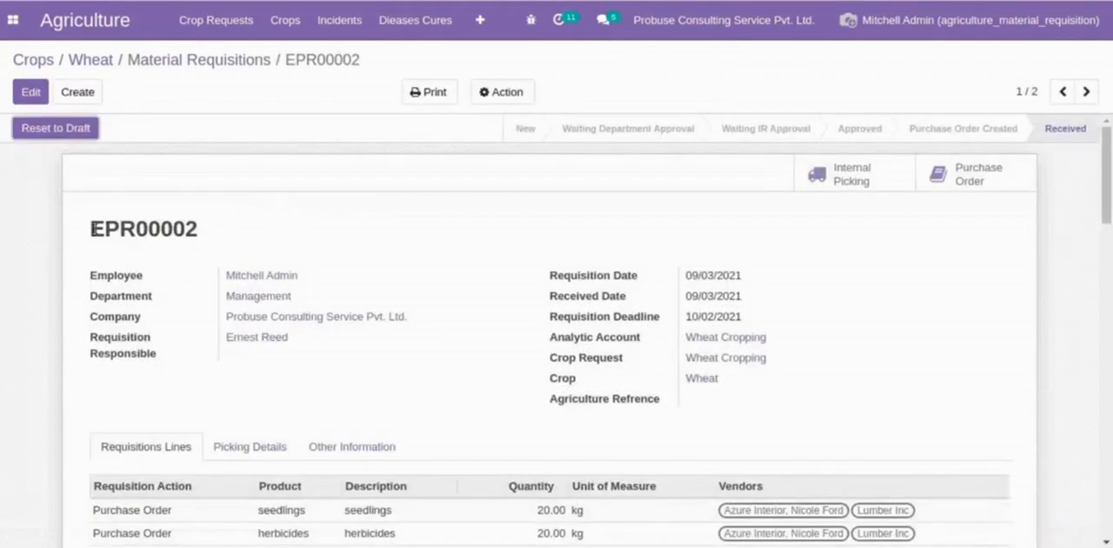
pyautogui.moveTo(92, 231); pyautogui.dragTo(366, 213)
pyautogui.click(366, 215)
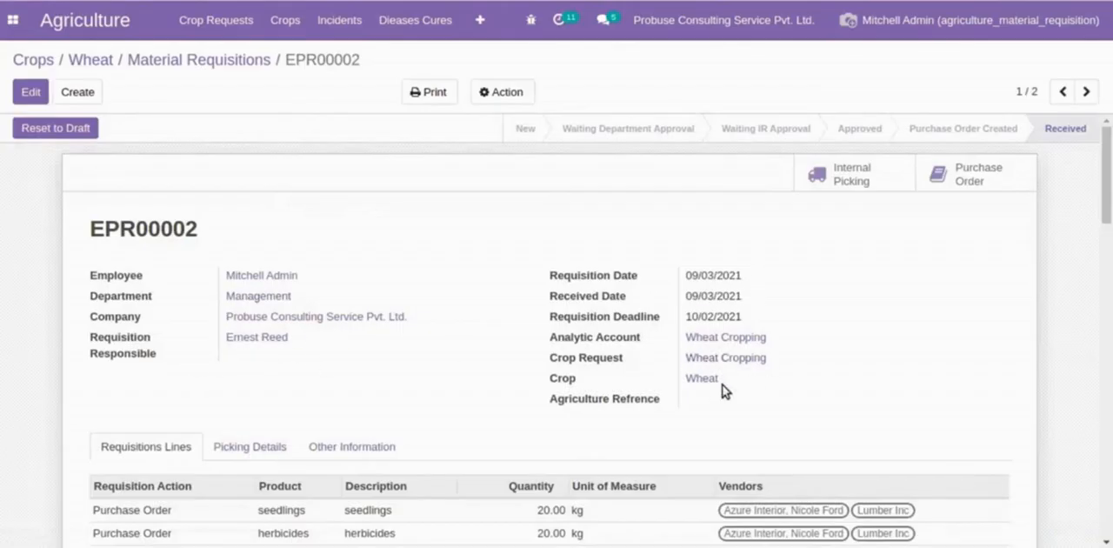
pyautogui.scroll(-3, 722, 391)
pyautogui.click(256, 261)
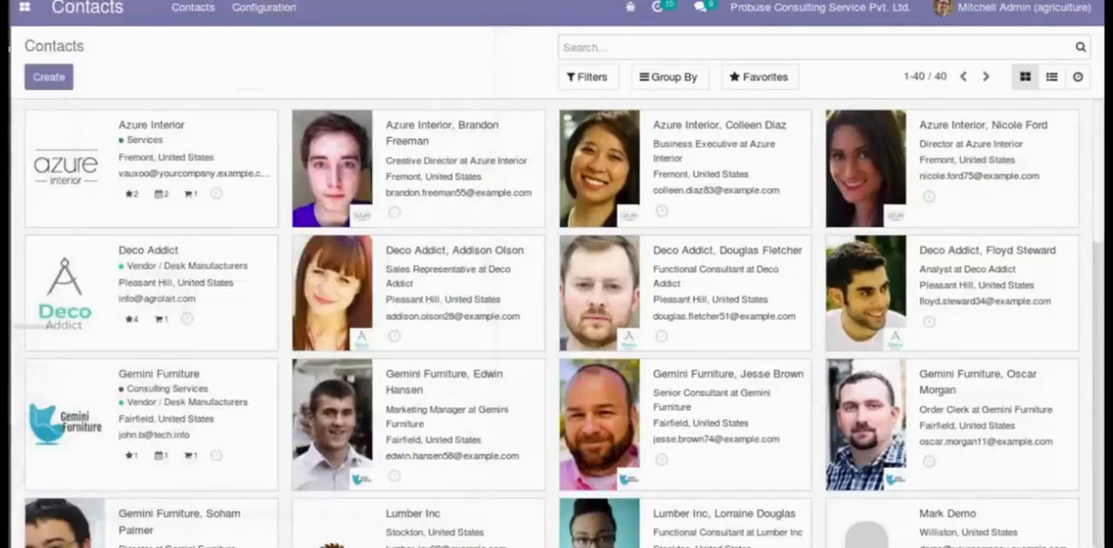
# - Switch from Contacts to the Agriculture app and show its configured Equipments
pyautogui.click(23, 7)
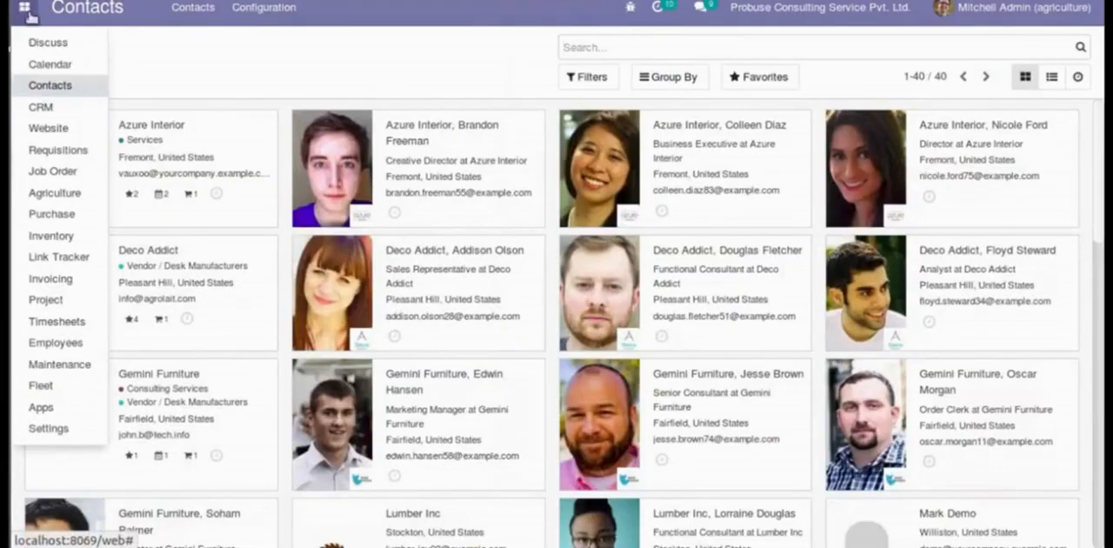
pyautogui.click(55, 193)
pyautogui.click(581, 9)
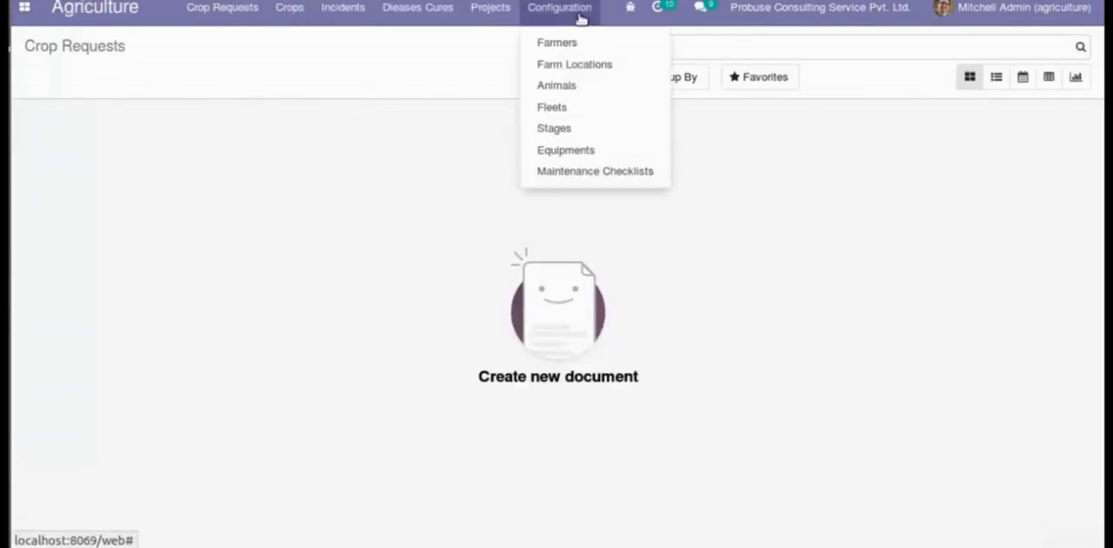
pyautogui.click(582, 150)
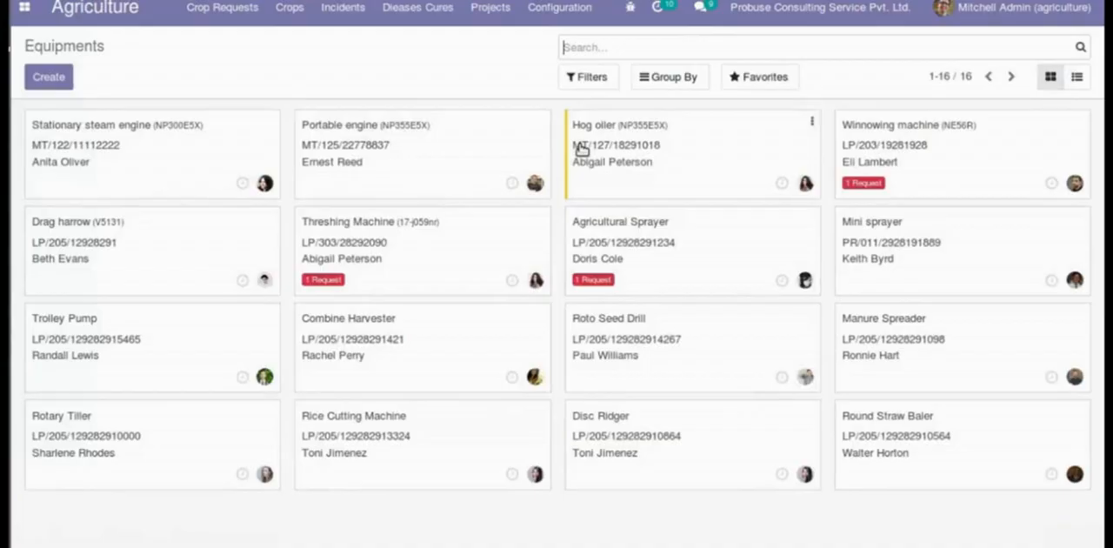
pyautogui.doubleClick(67, 46)
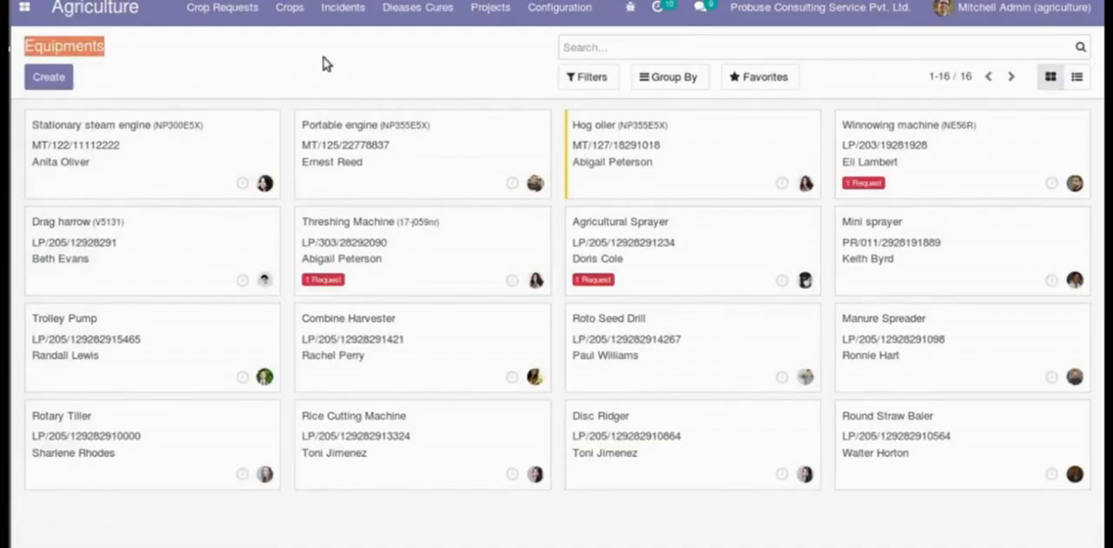
# - Reload the Equipments overview, view it as a list, and return to the kanban cards
pyautogui.click(535, 15)
pyautogui.click(594, 155)
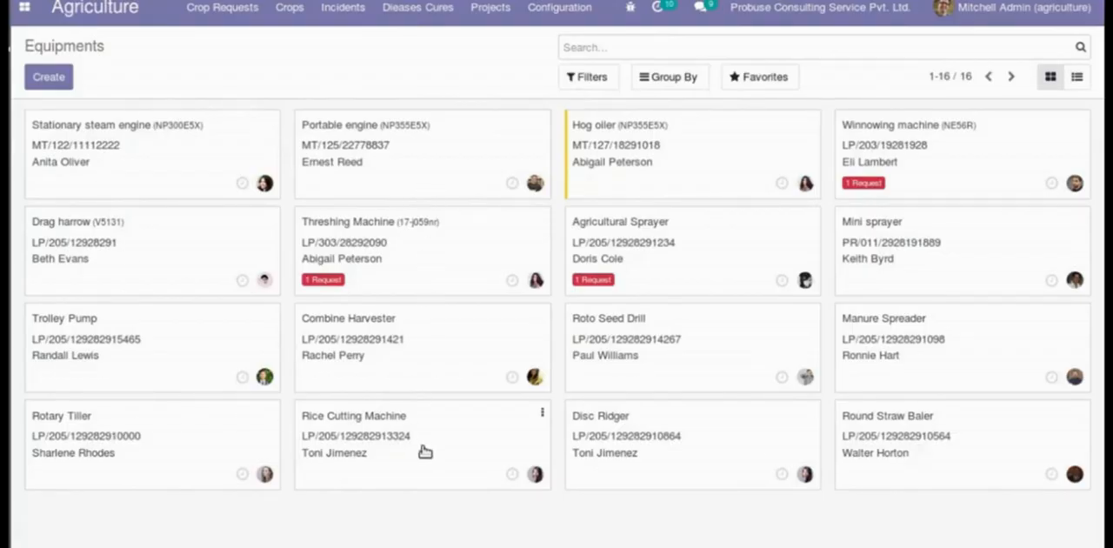
pyautogui.click(1077, 78)
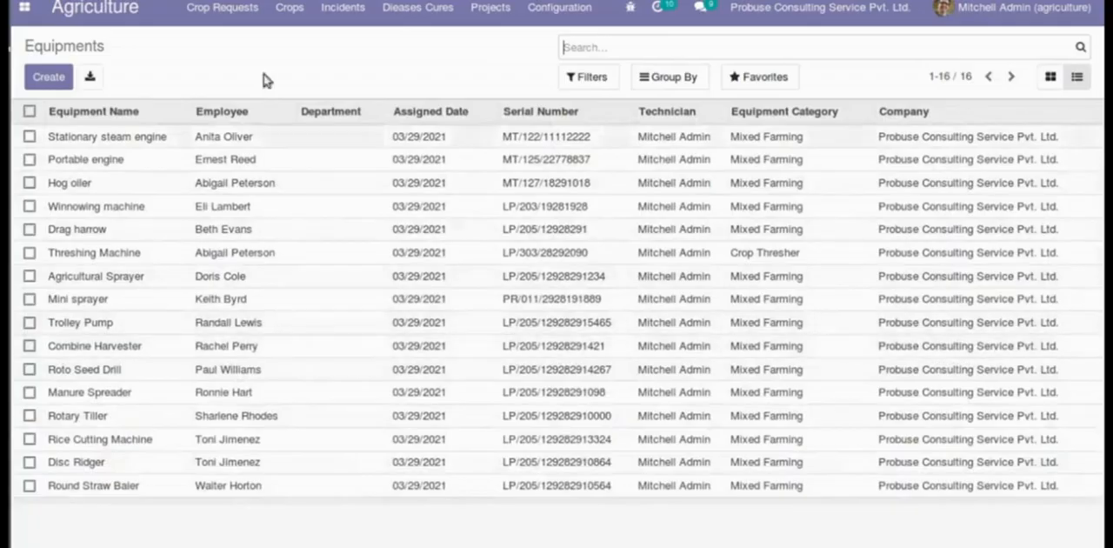
pyautogui.click(1051, 76)
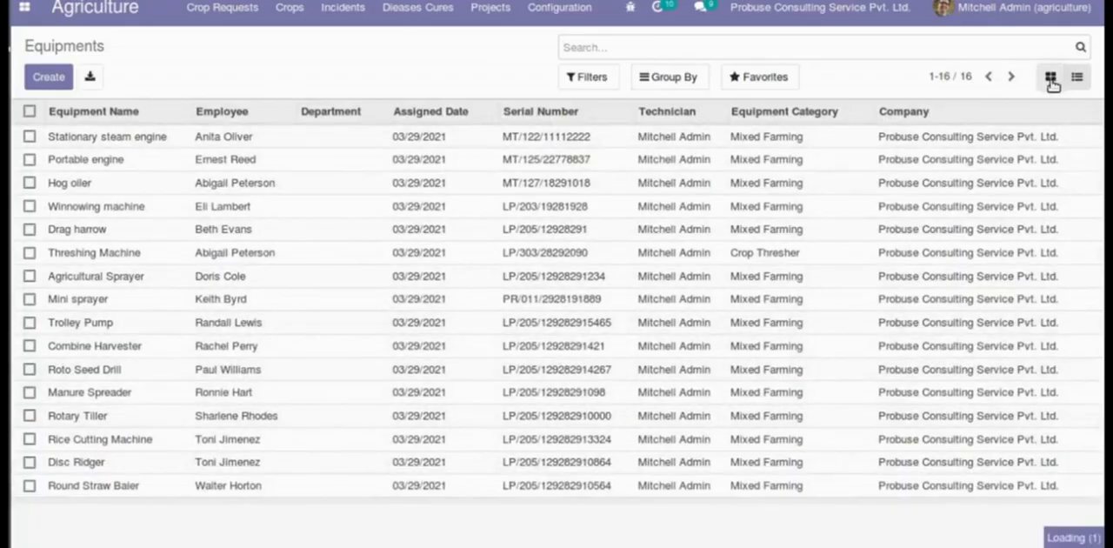
# - Show the configured Maintenance Checklists and open the Servicing checklist
pyautogui.click(581, 12)
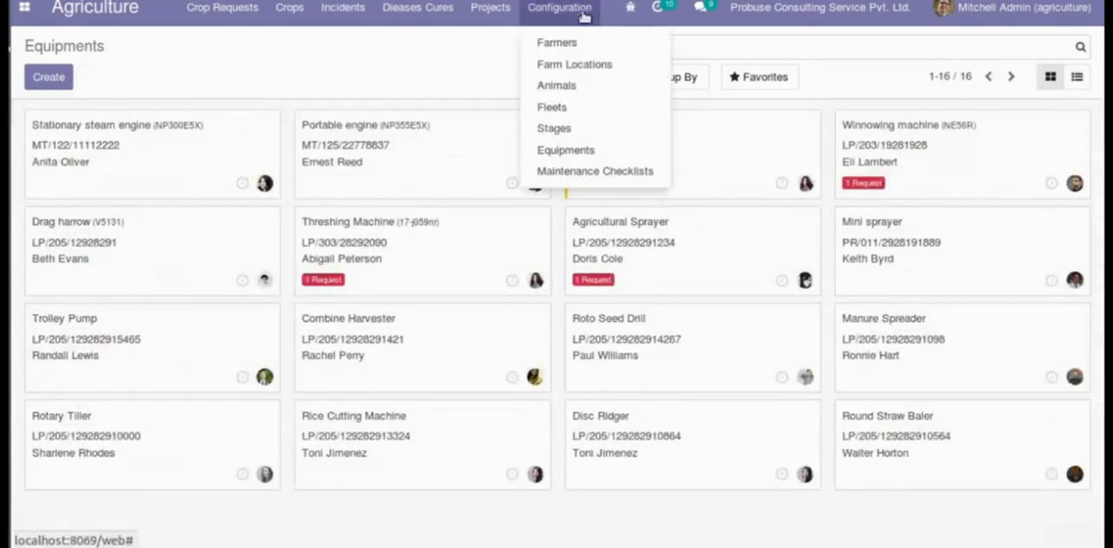
pyautogui.click(561, 172)
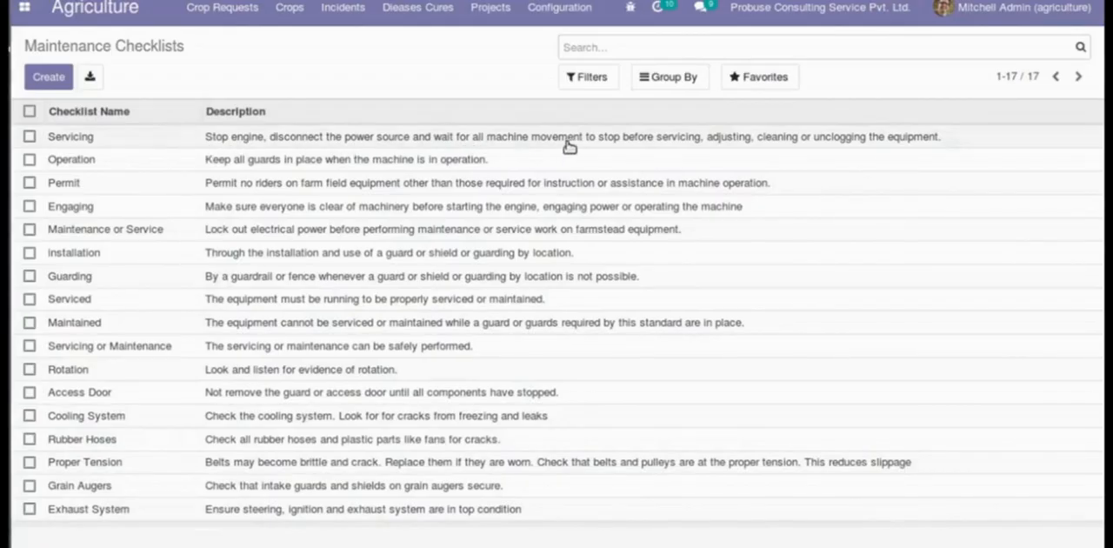
pyautogui.click(910, 144)
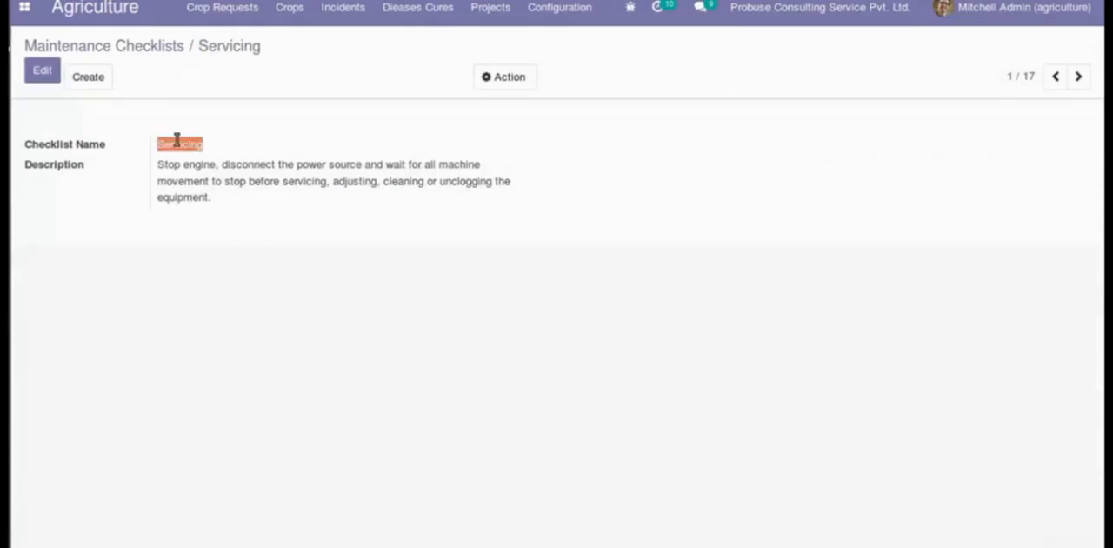
# - Examine the Servicing checklist's name and description, and return to the Maintenance Checklists list
pyautogui.moveTo(223, 168); pyautogui.dragTo(475, 168)
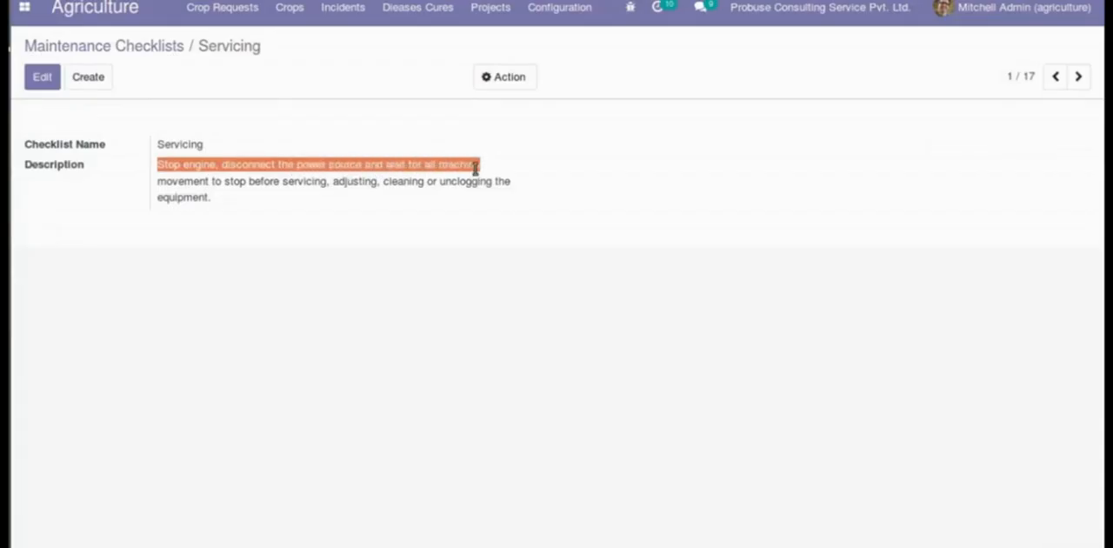
pyautogui.doubleClick(174, 182)
pyautogui.moveTo(174, 182); pyautogui.dragTo(516, 189)
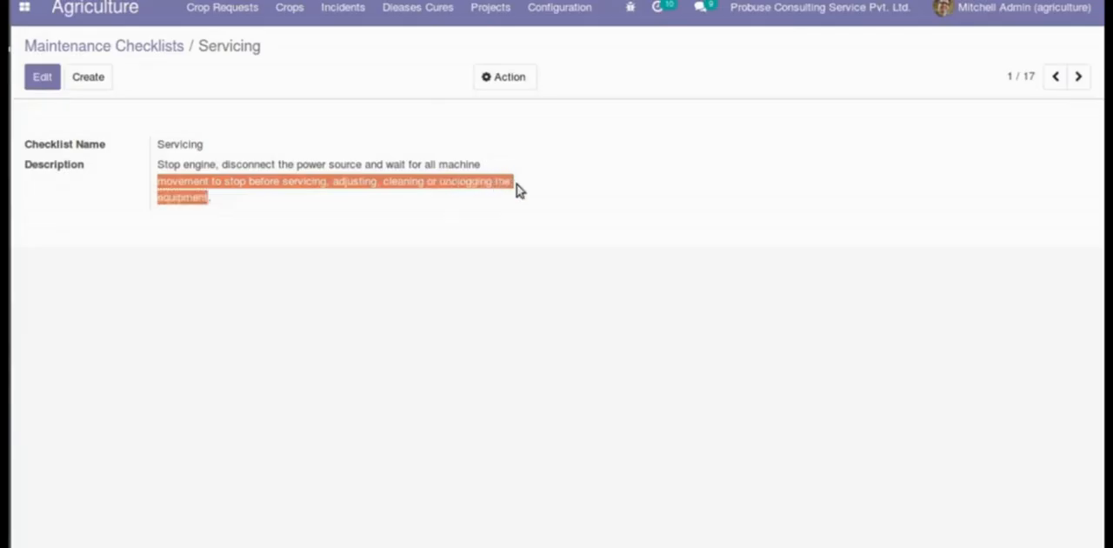
pyautogui.click(298, 209)
pyautogui.moveTo(156, 147); pyautogui.dragTo(235, 201)
pyautogui.click(272, 219)
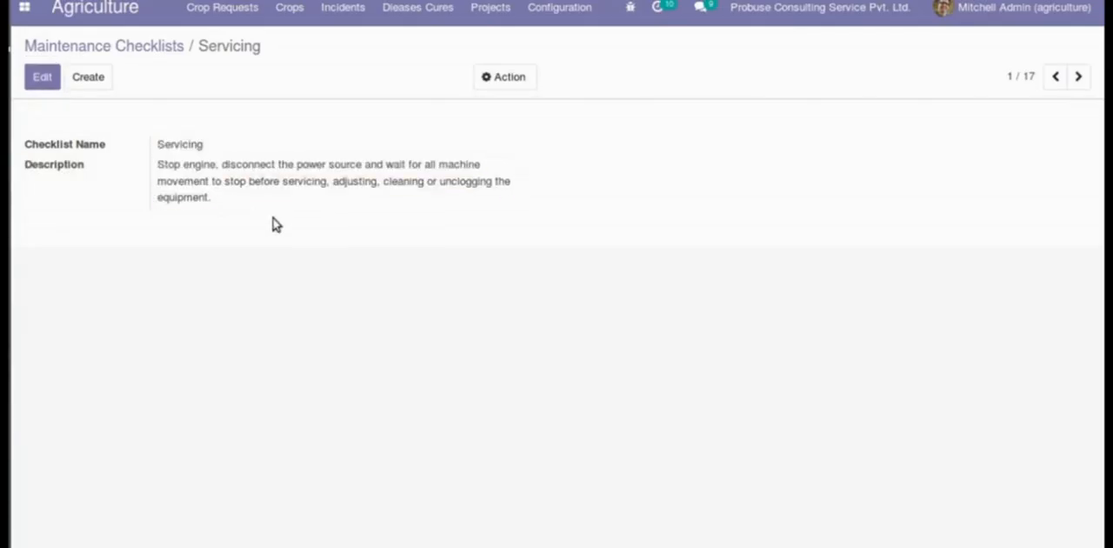
pyautogui.moveTo(40, 148); pyautogui.dragTo(333, 264)
pyautogui.click(333, 263)
pyautogui.click(172, 47)
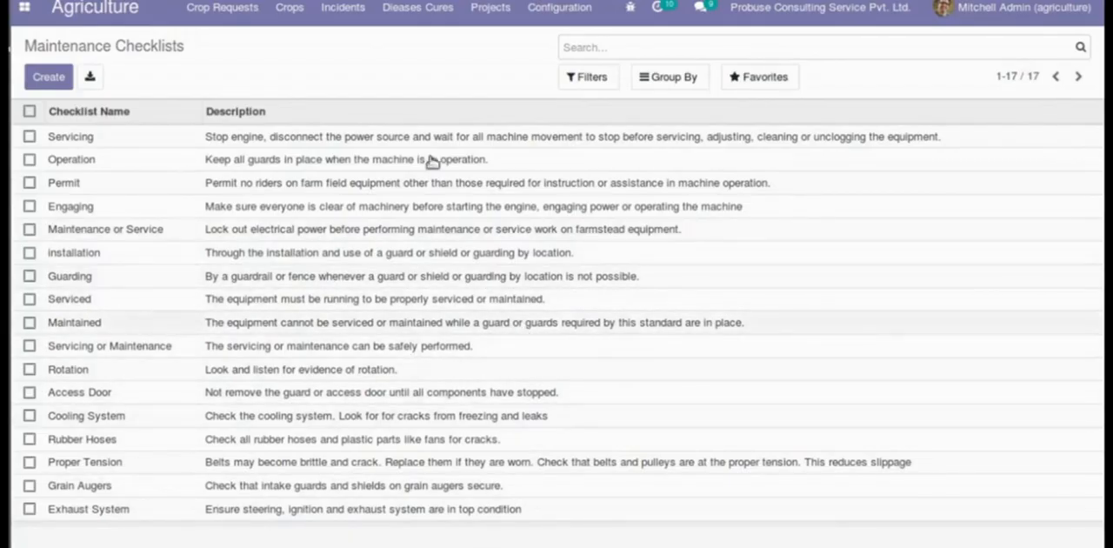
# - Open the Threshing Machine from the configured Equipments and review its general details
pyautogui.click(560, 9)
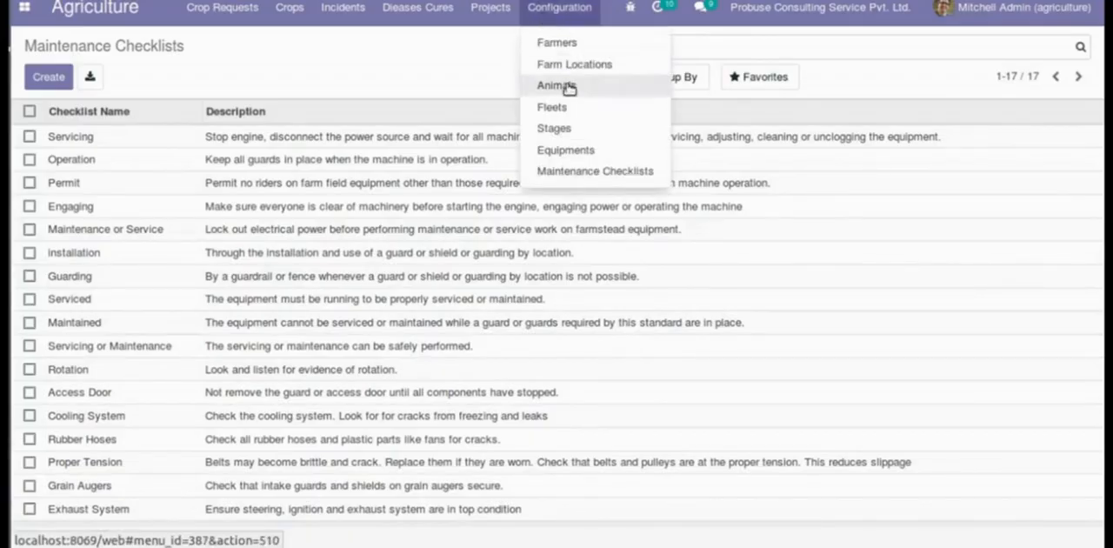
pyautogui.click(564, 150)
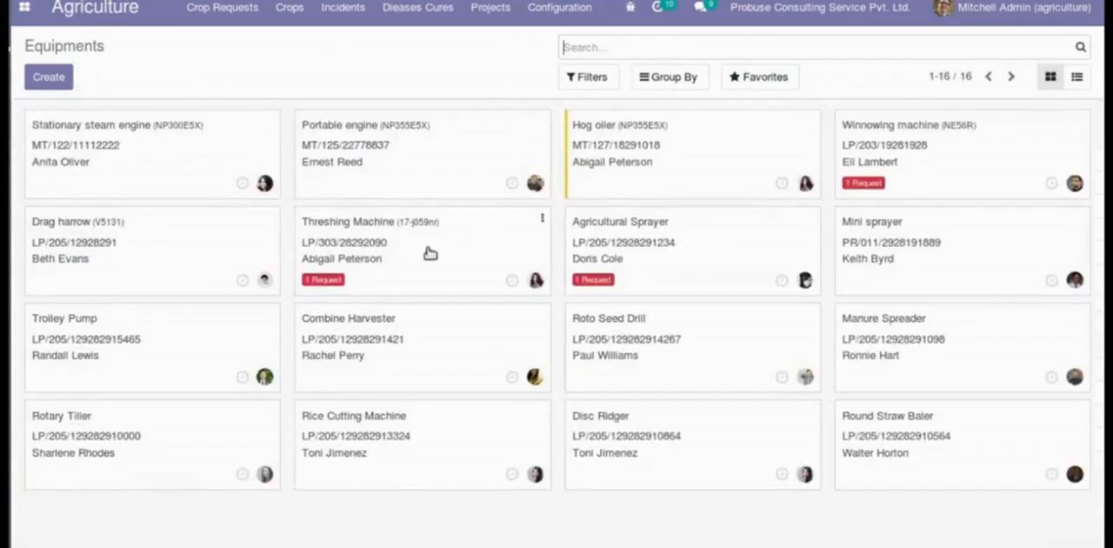
pyautogui.click(430, 252)
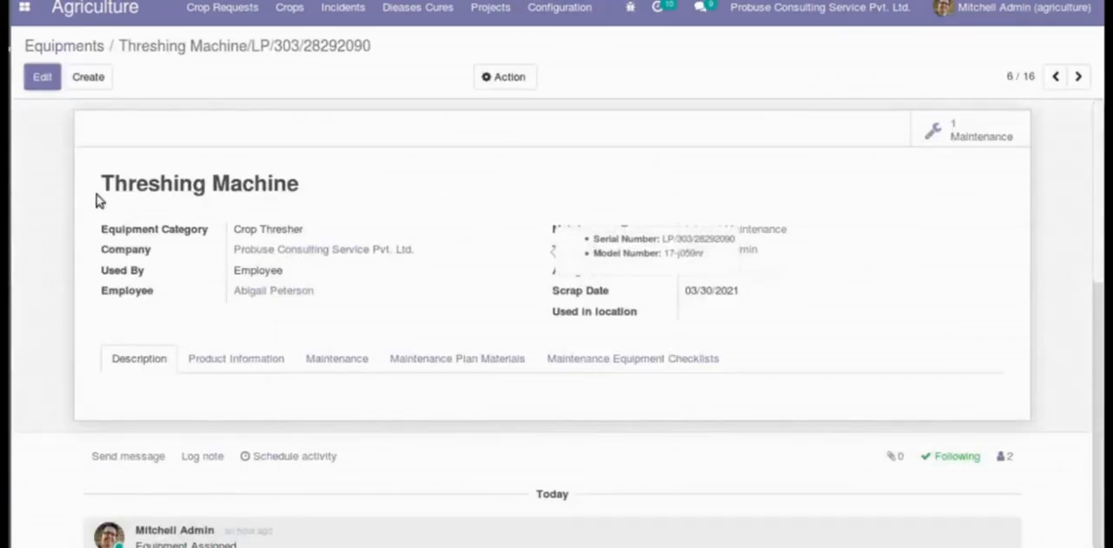
pyautogui.moveTo(113, 185); pyautogui.dragTo(299, 185)
pyautogui.click(248, 219)
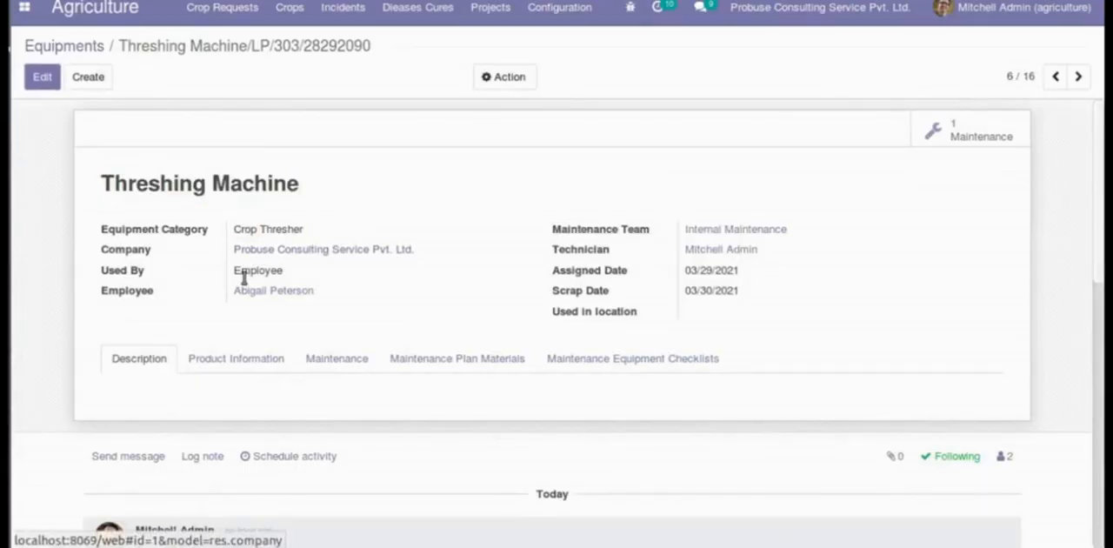
# - View the Threshing Machine's Maintenance Plan Materials and its Maintenance Equipment Checklists
pyautogui.click(489, 363)
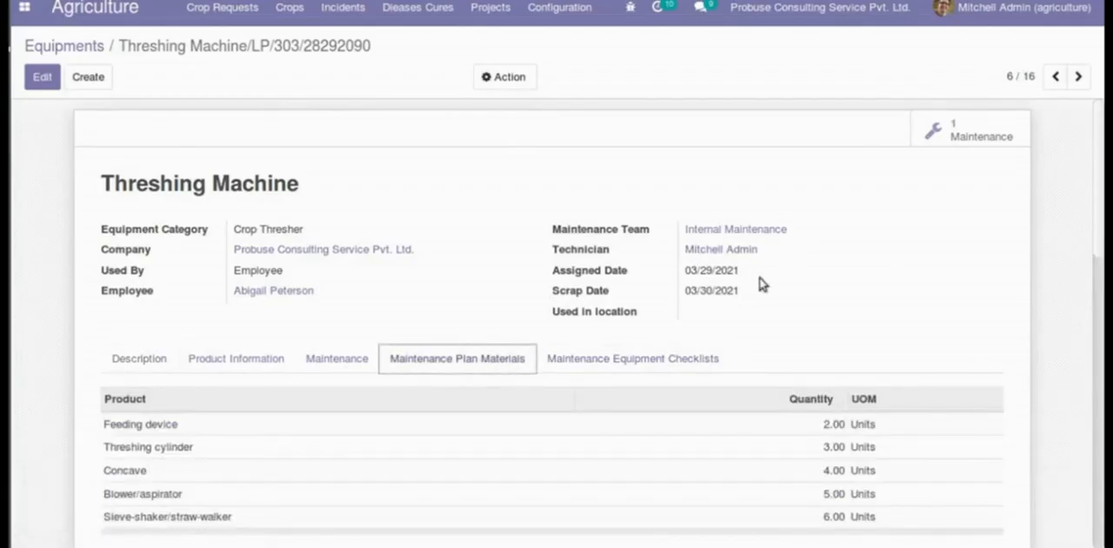
pyautogui.scroll(-2, 717, 299)
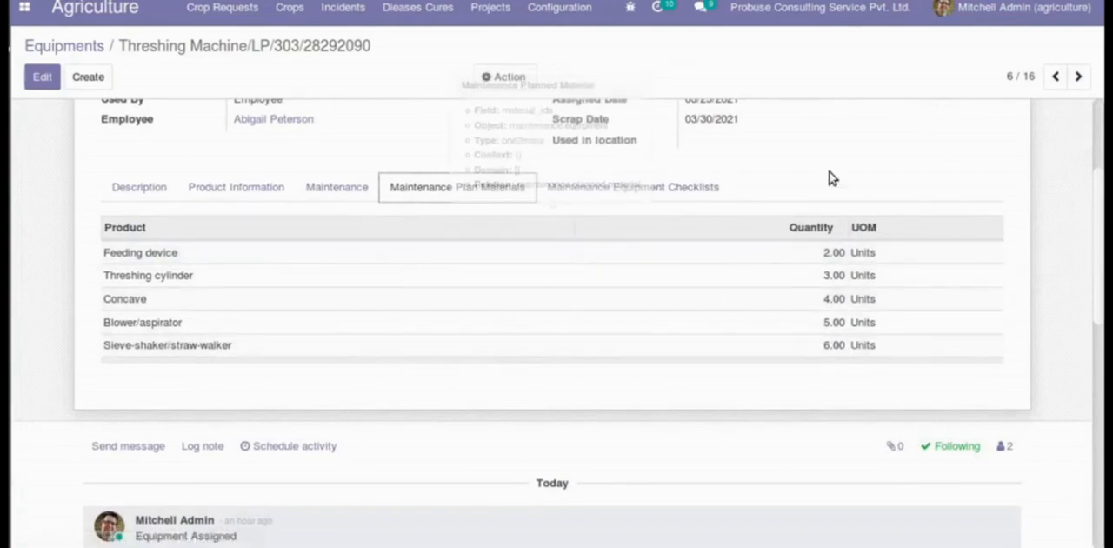
pyautogui.click(623, 184)
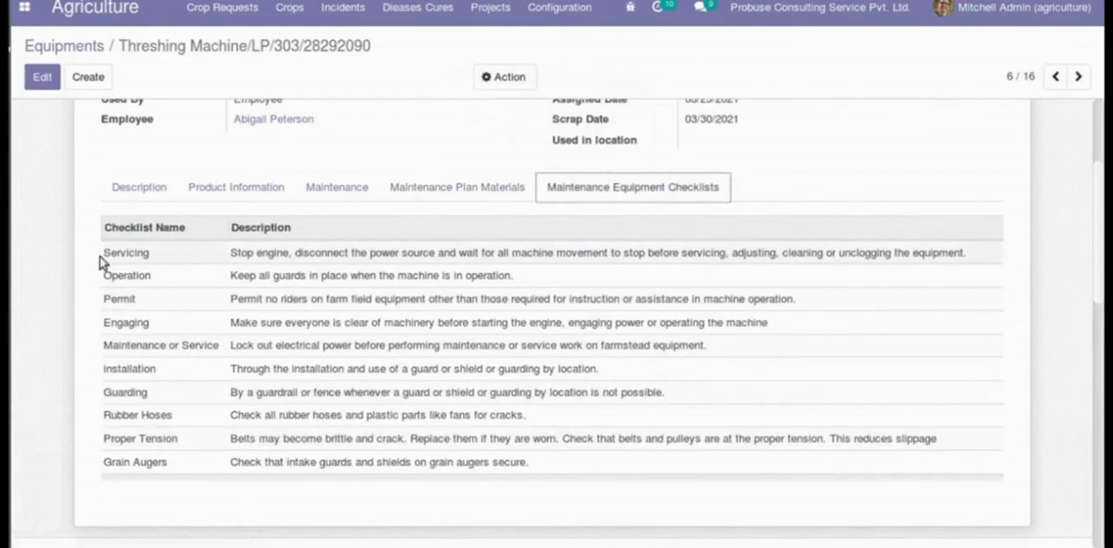
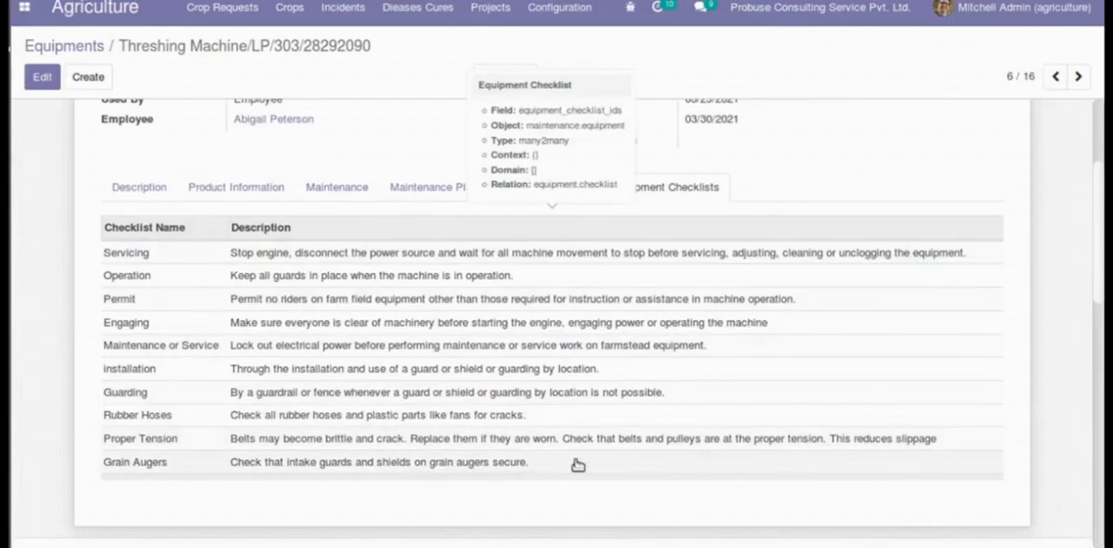
# - Create a new maintenance request from the Threshing Machine equipment's maintenance requests and title it "Thresing Machine"
pyautogui.scroll(2, 833, 181)
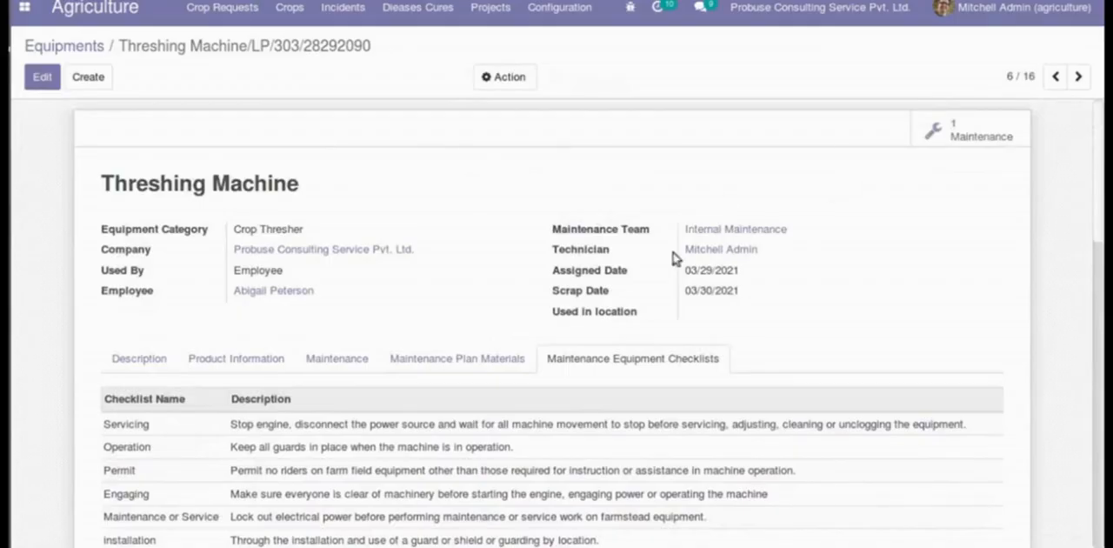
pyautogui.click(992, 136)
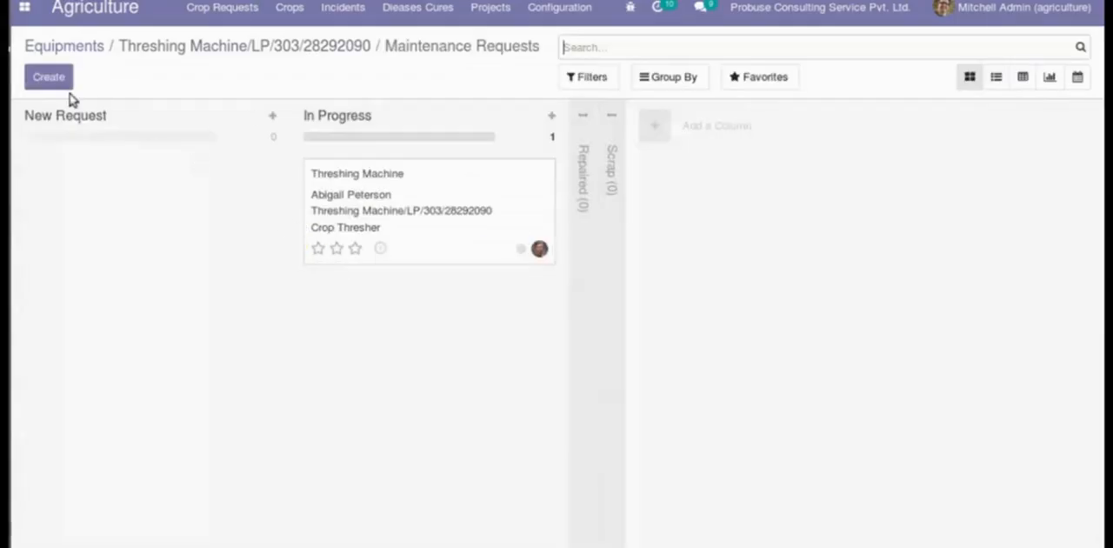
pyautogui.click(51, 78)
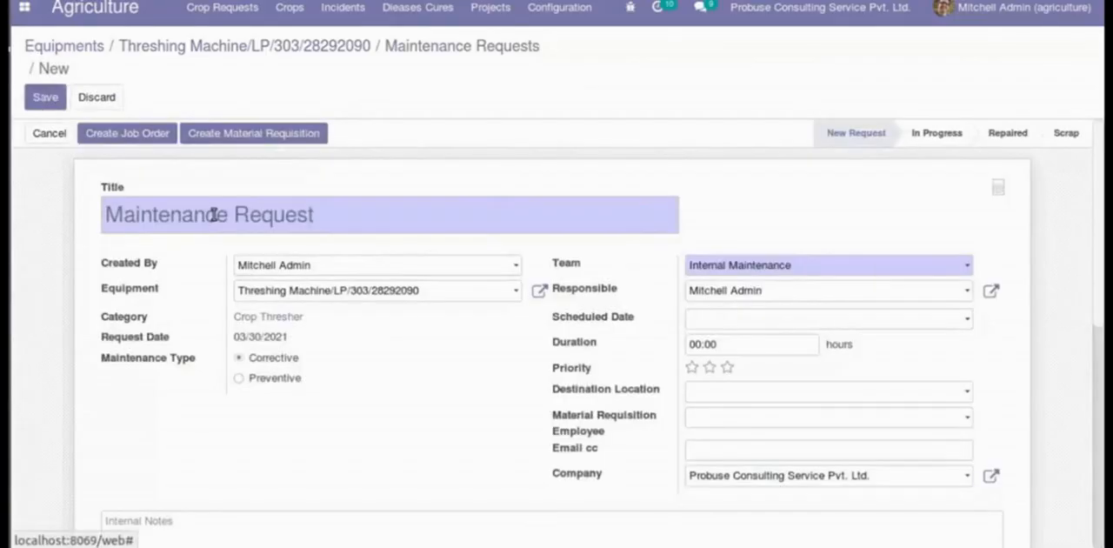
pyautogui.write('Thresing Machine')
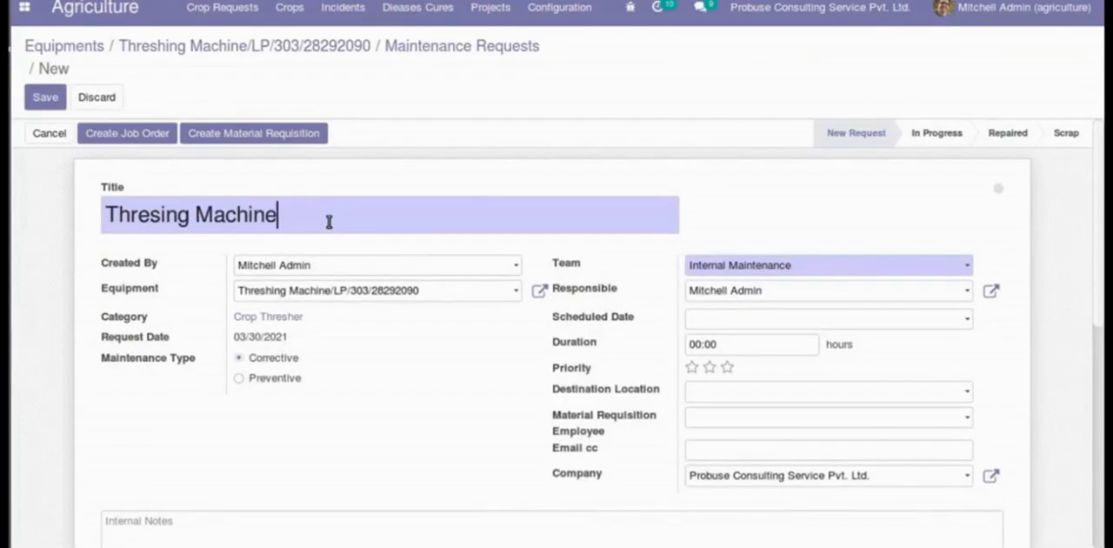
# - Assign the first listed employee as the request's creator and choose the Threshing Machine as its equipment
pyautogui.click(394, 267)
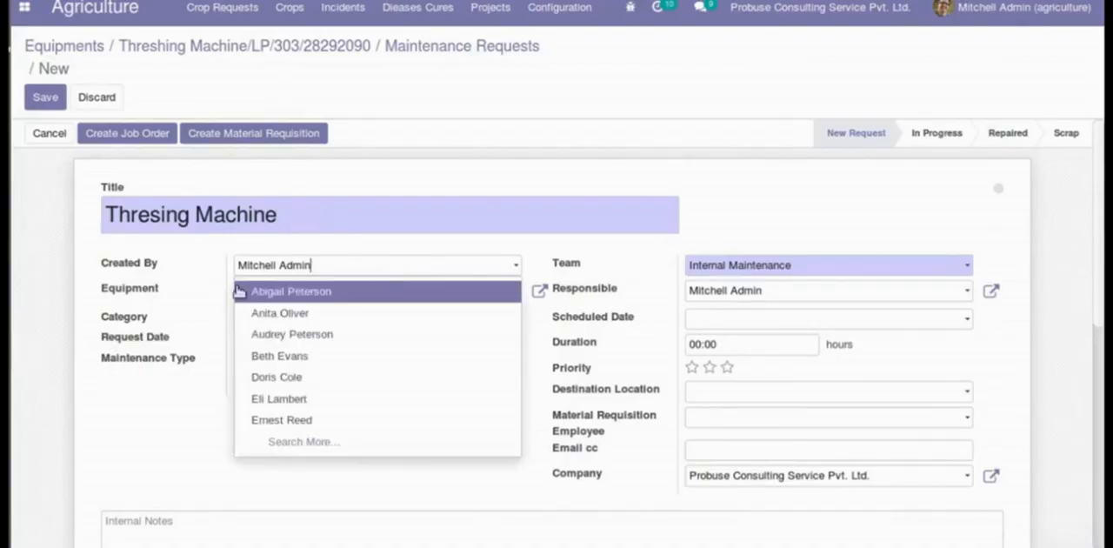
pyautogui.click(300, 293)
pyautogui.click(463, 300)
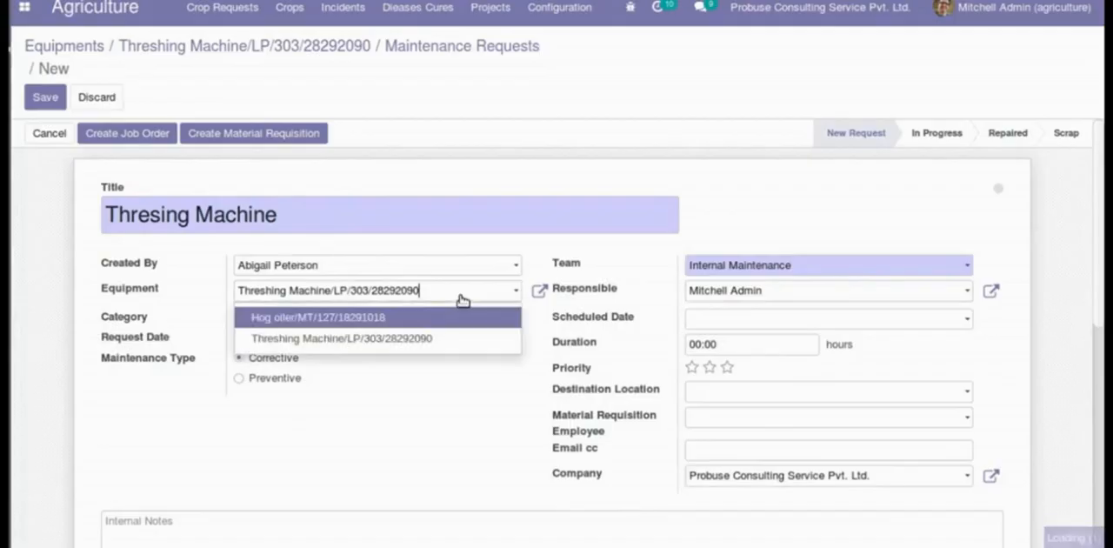
pyautogui.click(394, 338)
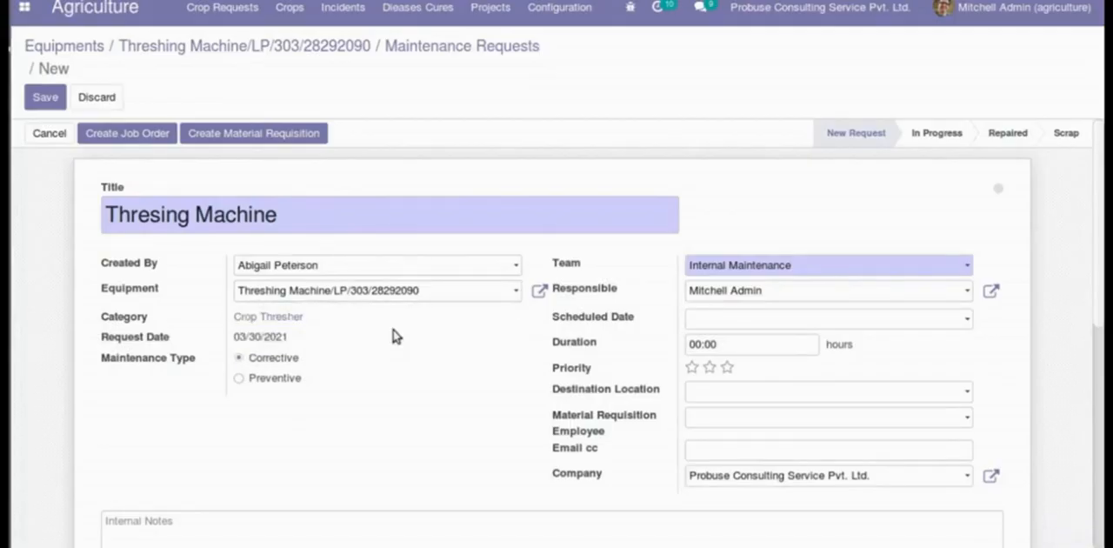
# - Schedule the request for 03/30/2021 12:07:43, set Partner Locations as destination and choose the first listed material requisition employee
pyautogui.scroll(-2, 394, 337)
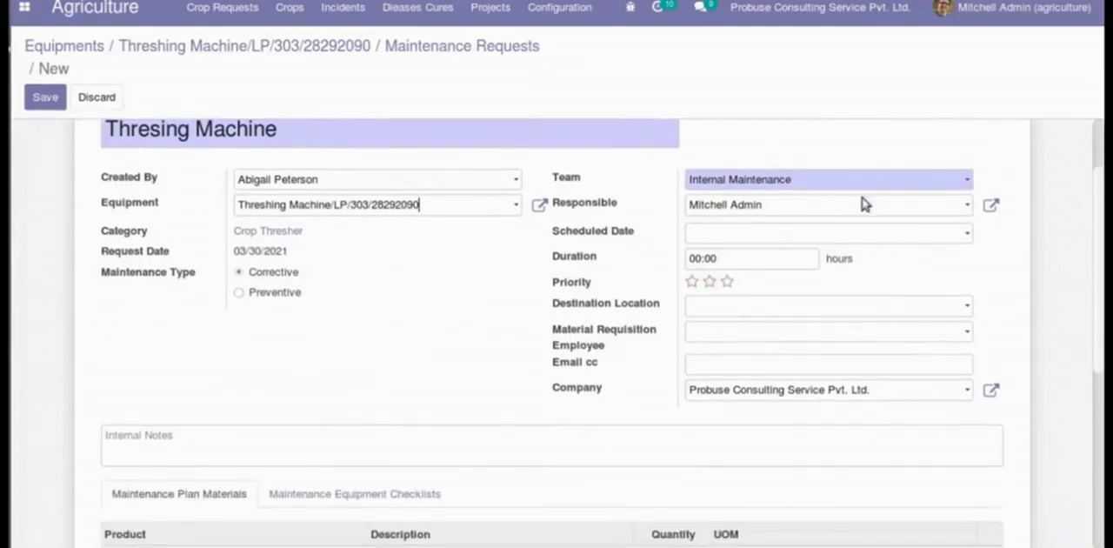
pyautogui.click(815, 233)
pyautogui.click(784, 406)
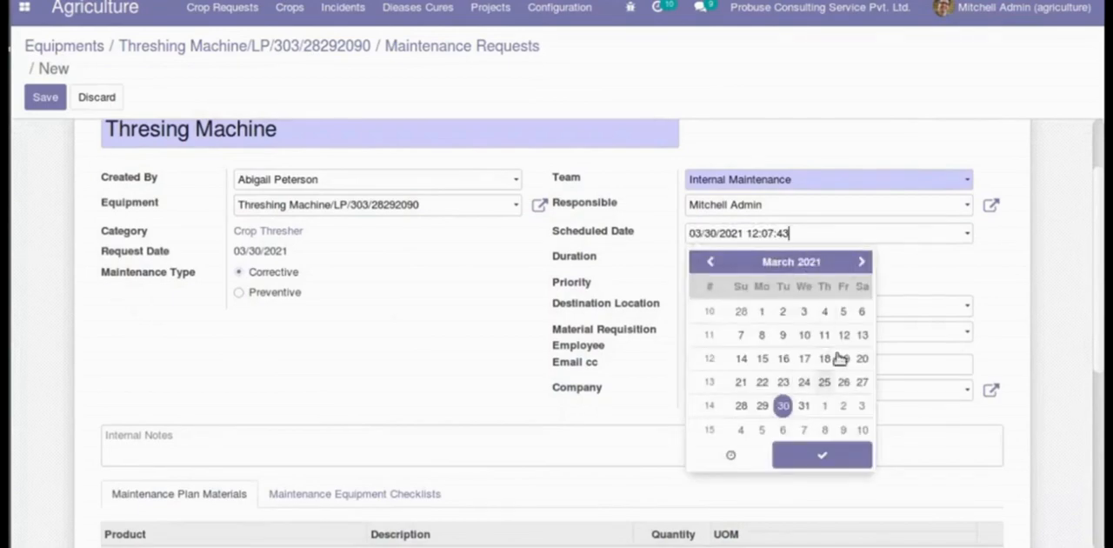
pyautogui.click(619, 354)
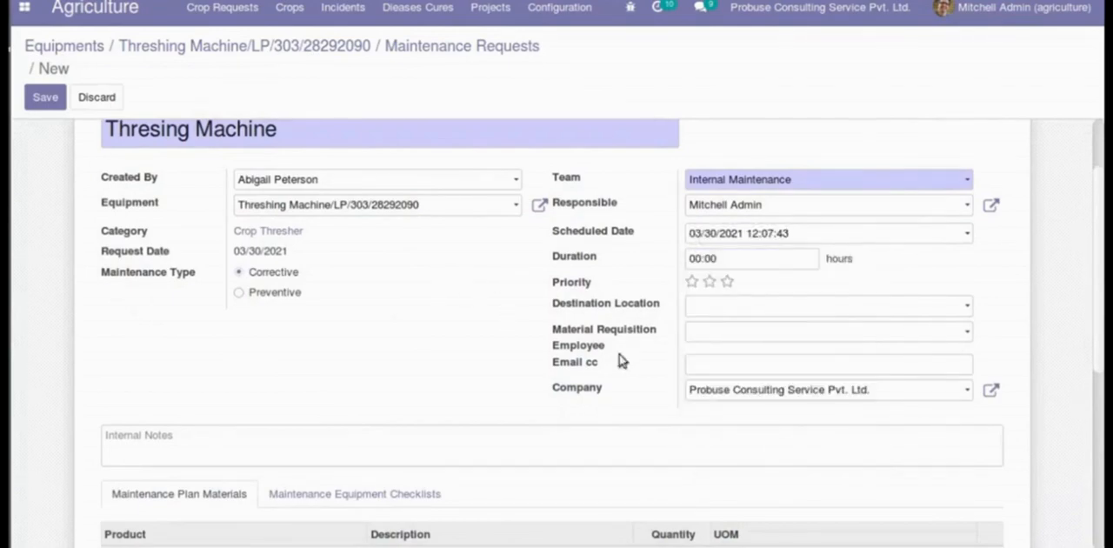
pyautogui.click(761, 309)
pyautogui.click(751, 328)
pyautogui.click(753, 334)
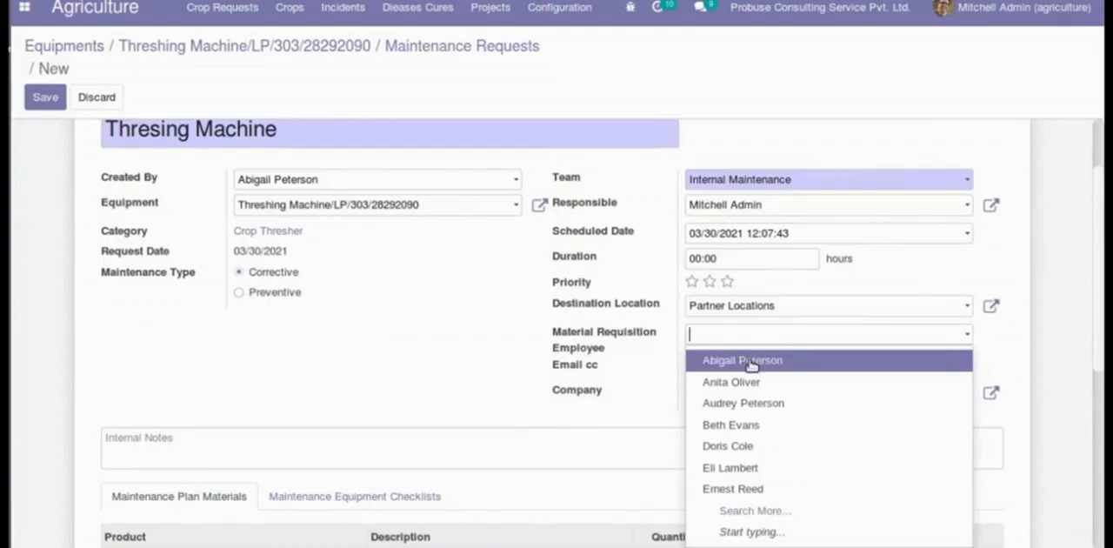
pyautogui.click(751, 362)
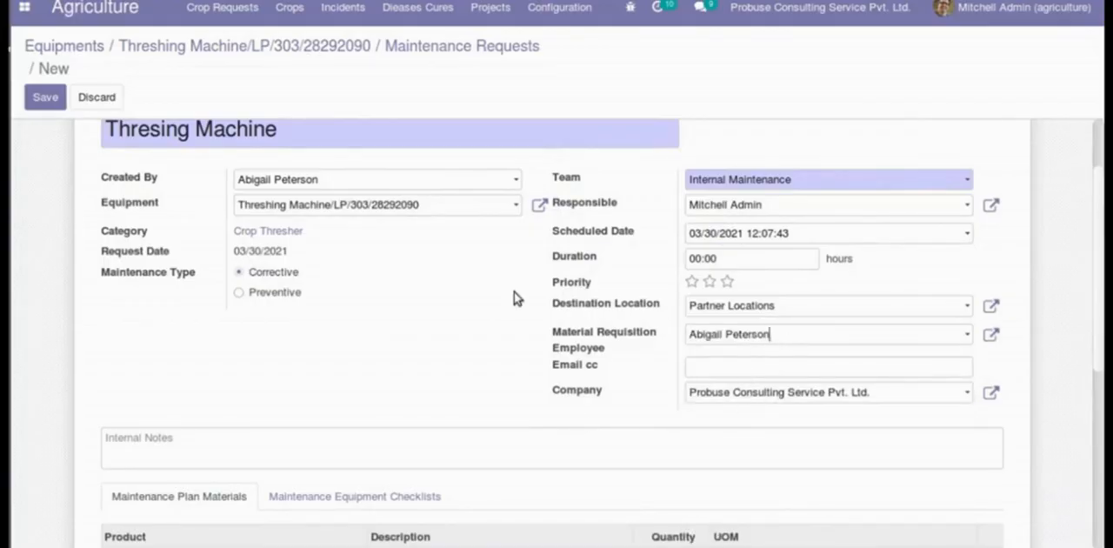
# - Check the request's equipment checklists and plan materials sections and save the maintenance request
pyautogui.scroll(-4, 514, 291)
pyautogui.click(368, 335)
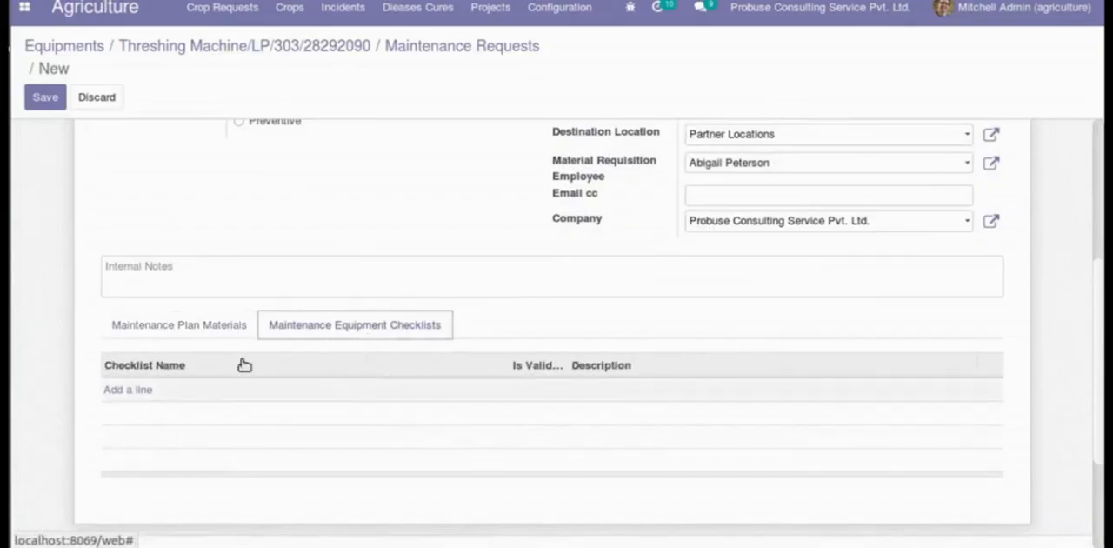
pyautogui.click(180, 327)
pyautogui.scroll(5, 437, 393)
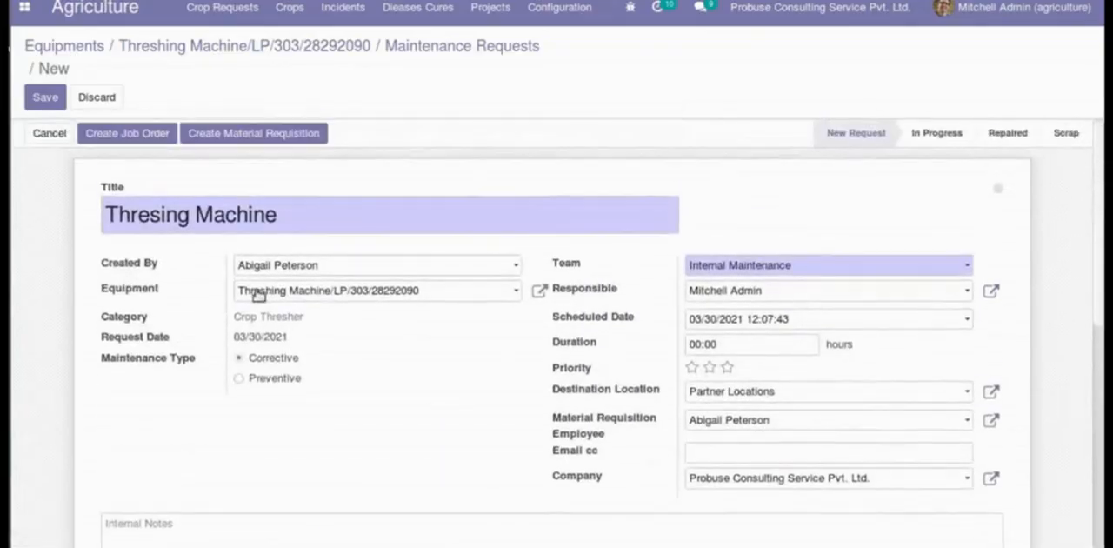
pyautogui.click(61, 104)
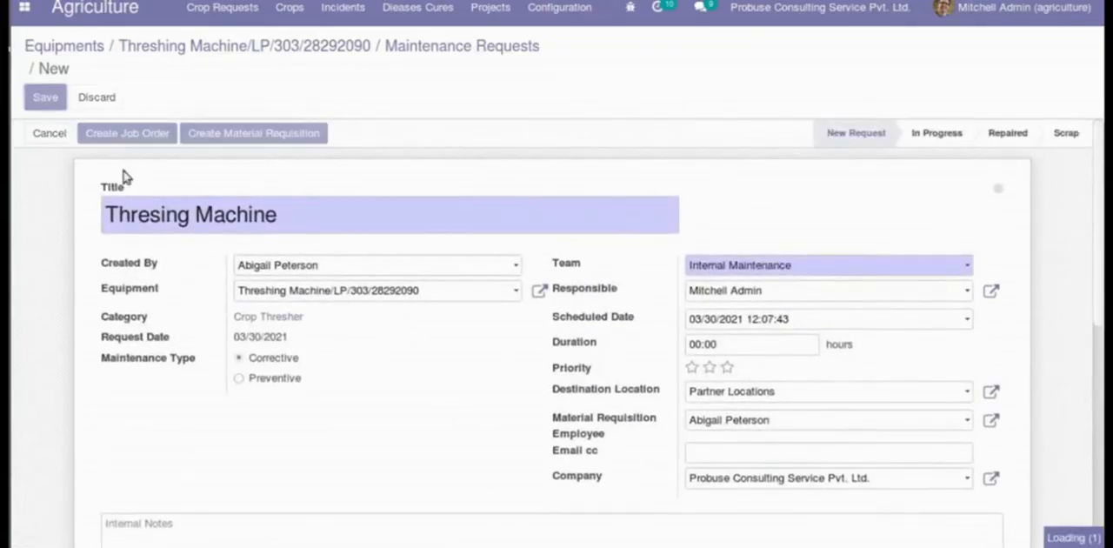
# - Review the saved request's maintenance plan materials and its maintenance equipment checklists
pyautogui.scroll(-5, 447, 246)
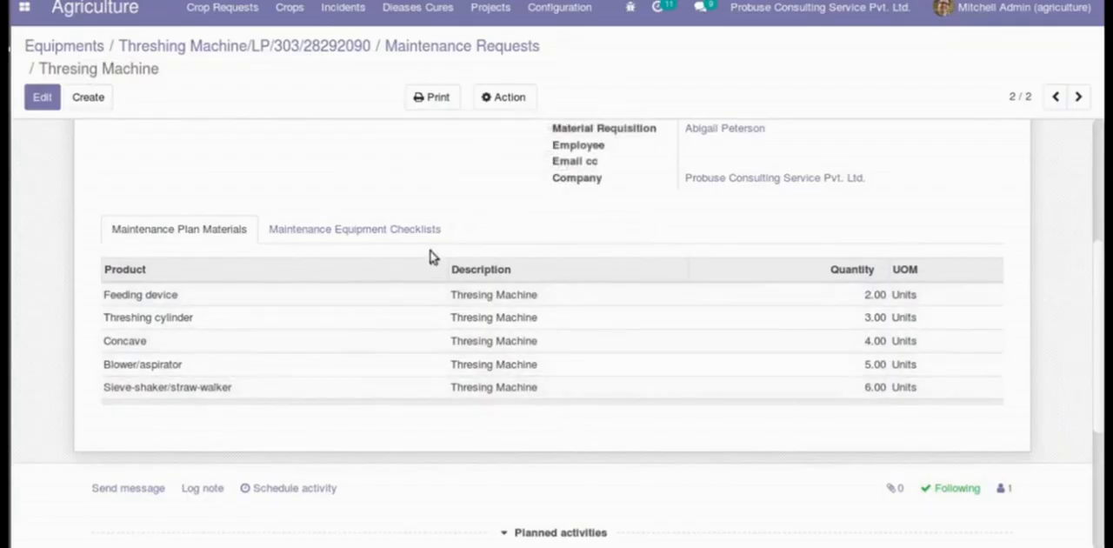
pyautogui.click(408, 229)
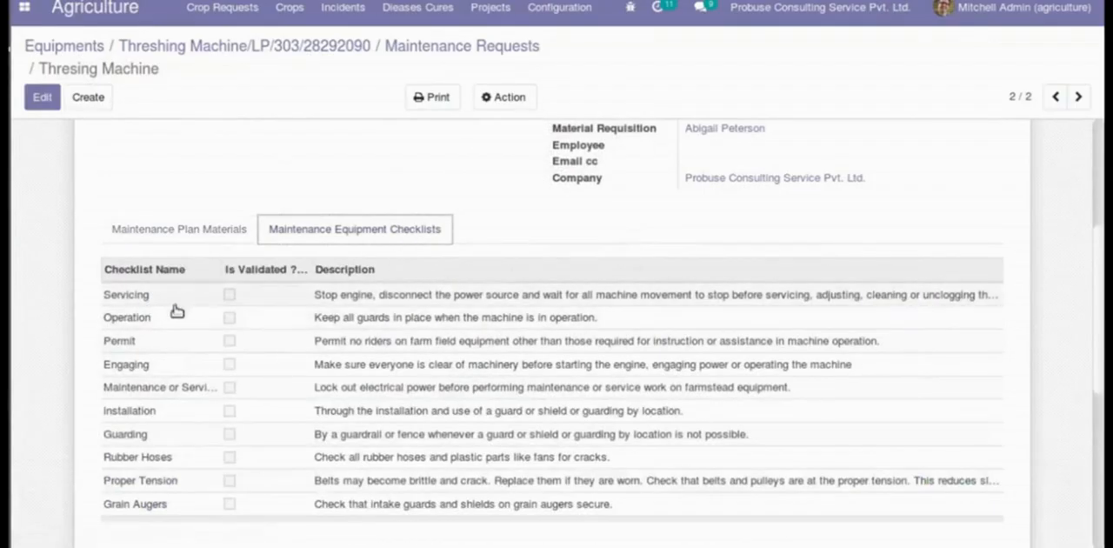
pyautogui.scroll(-2, 131, 322)
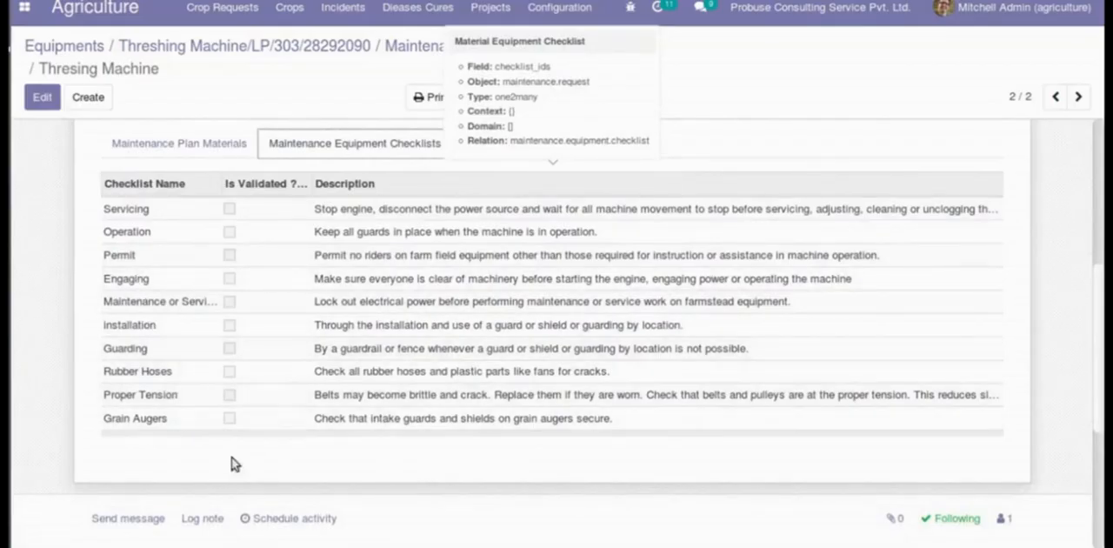
pyautogui.scroll(1, 524, 385)
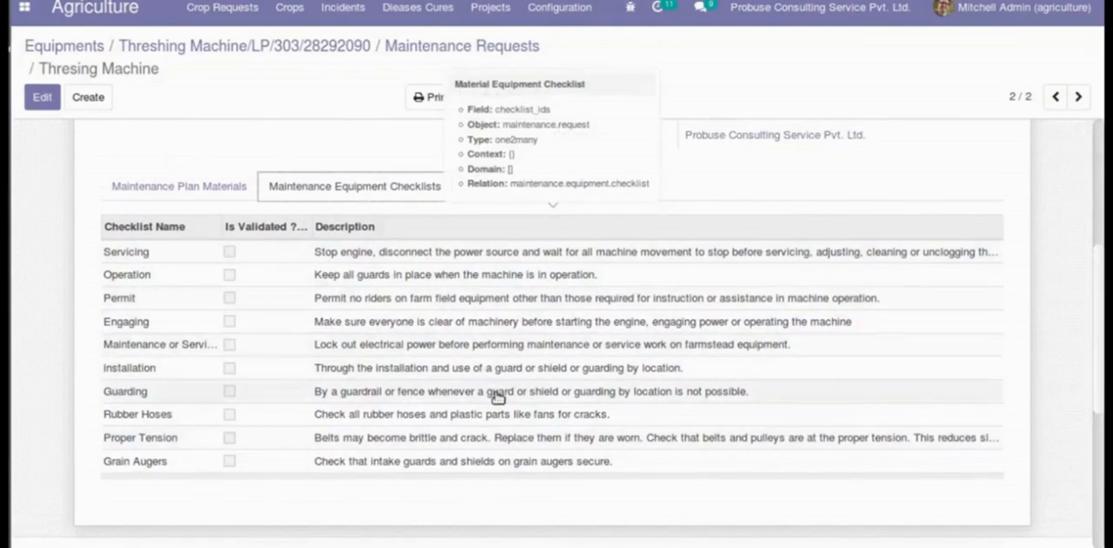
pyautogui.scroll(4, 726, 401)
pyautogui.scroll(2, 726, 401)
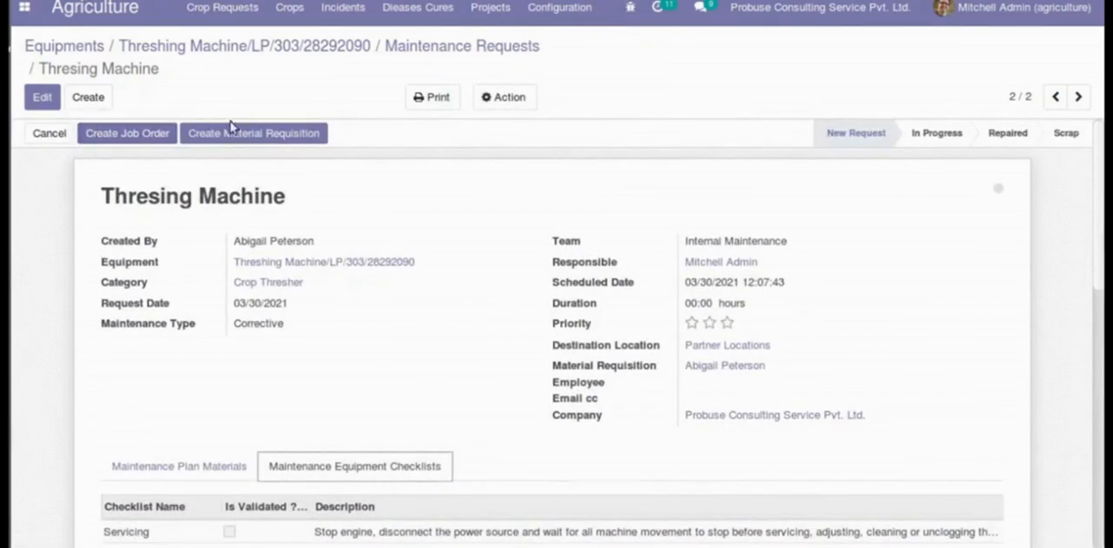
# - Create a job order from the maintenance request and check its number and title
pyautogui.click(132, 134)
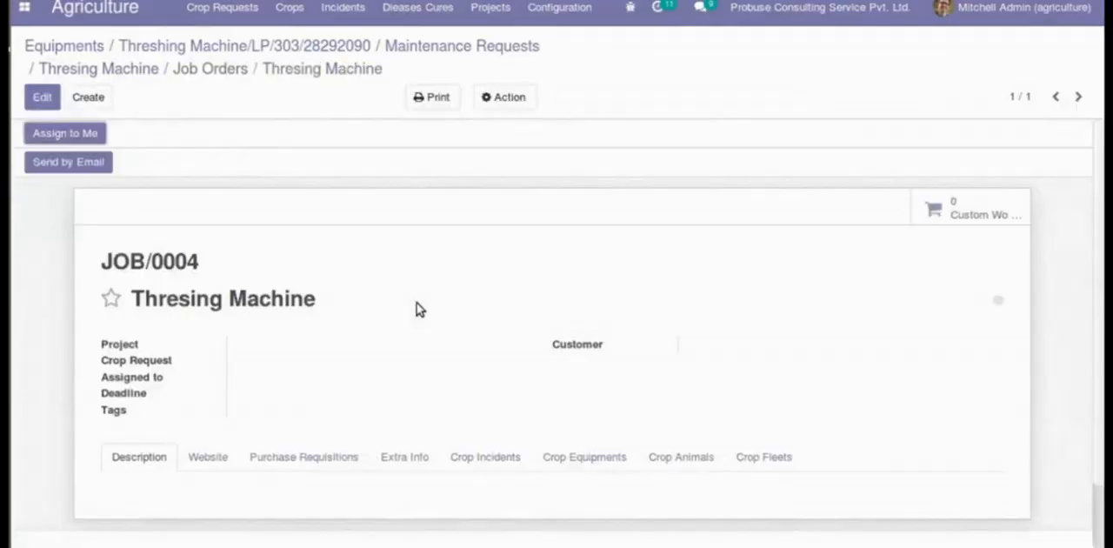
pyautogui.tripleClick(153, 297)
pyautogui.click(328, 315)
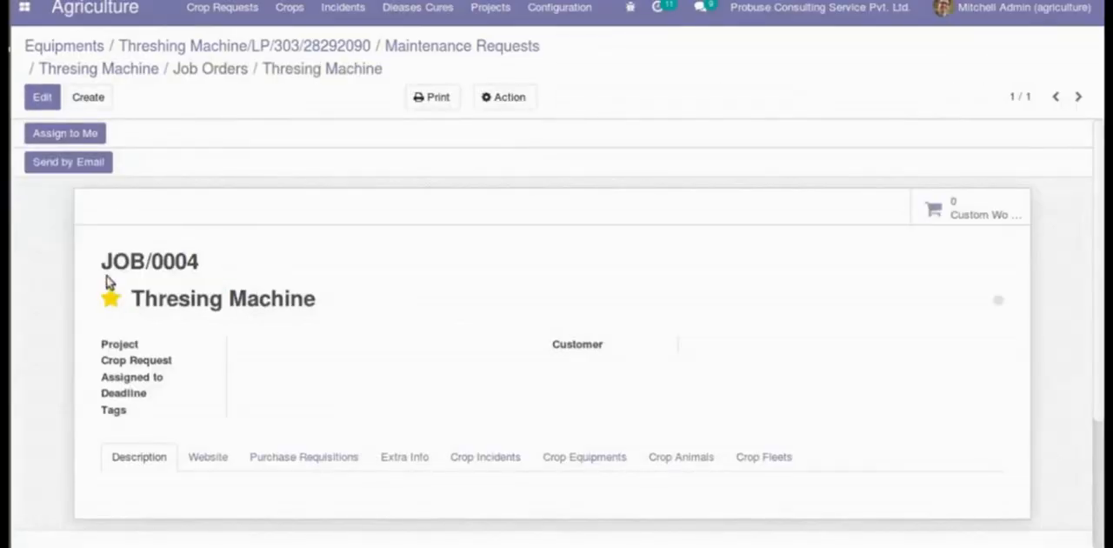
pyautogui.moveTo(102, 257); pyautogui.dragTo(231, 259)
pyautogui.click(284, 267)
# - Go back to the maintenance request, view its linked job orders and return to the request
pyautogui.click(127, 69)
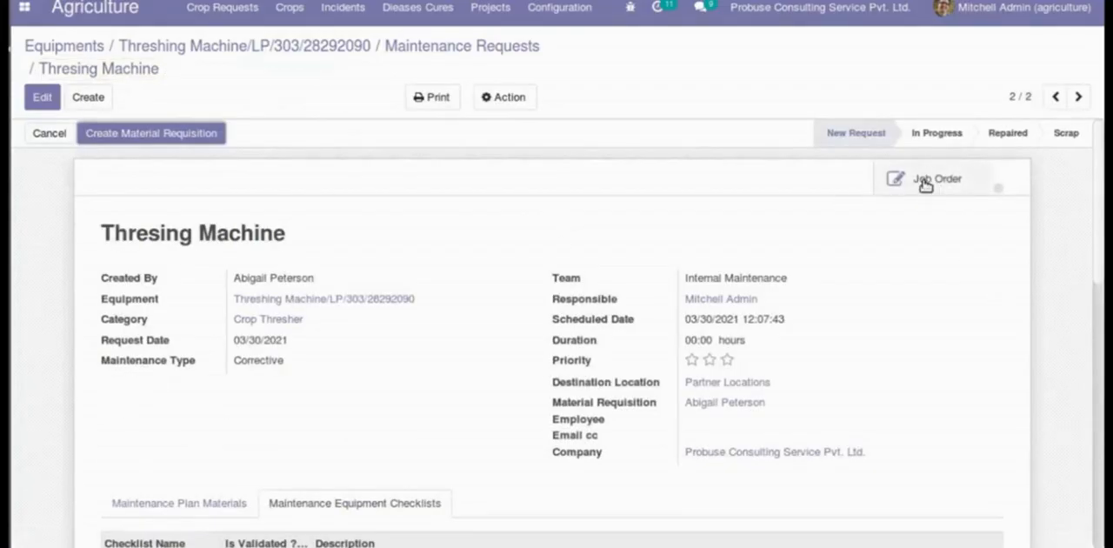
pyautogui.click(924, 183)
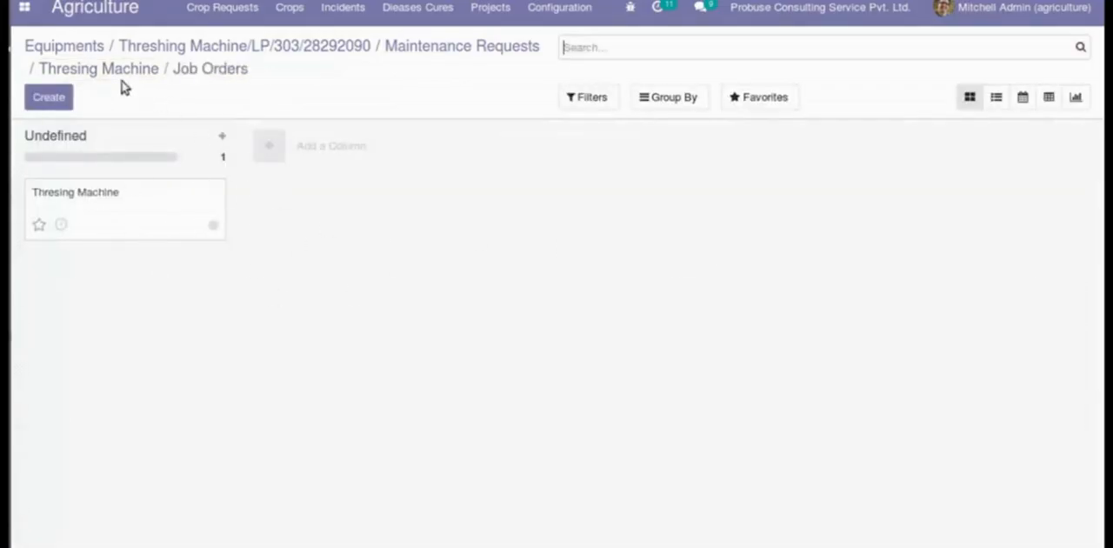
pyautogui.click(117, 70)
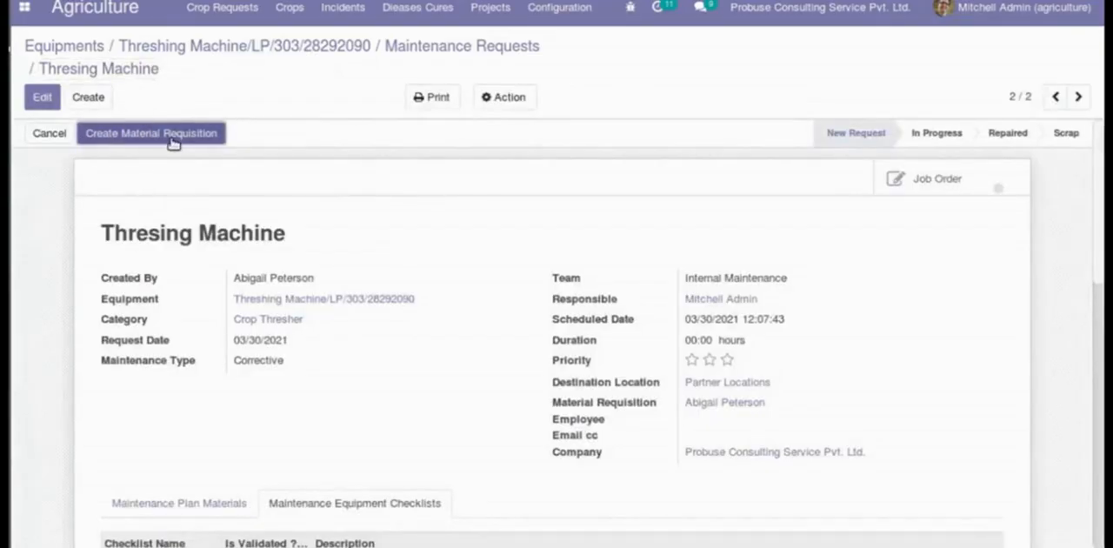
# - Create a material requisition from the maintenance request and open the resulting purchase requisition record
pyautogui.click(170, 139)
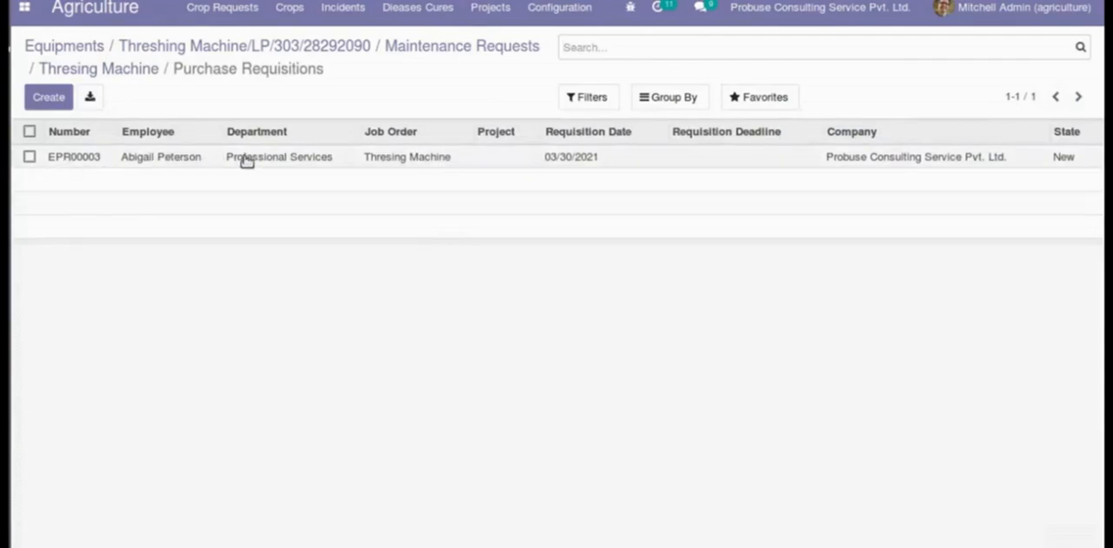
pyautogui.click(877, 163)
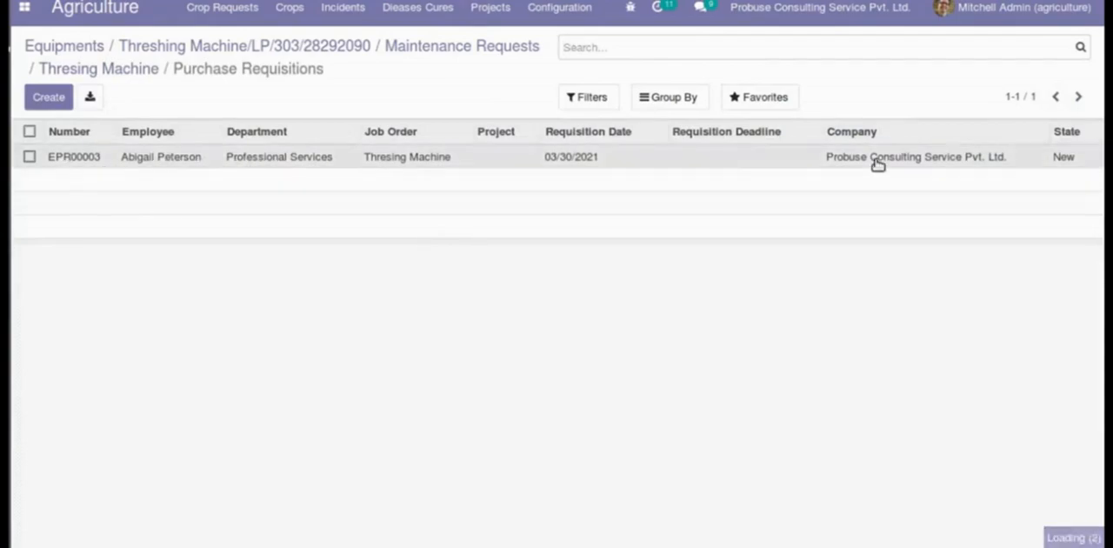
pyautogui.doubleClick(130, 237)
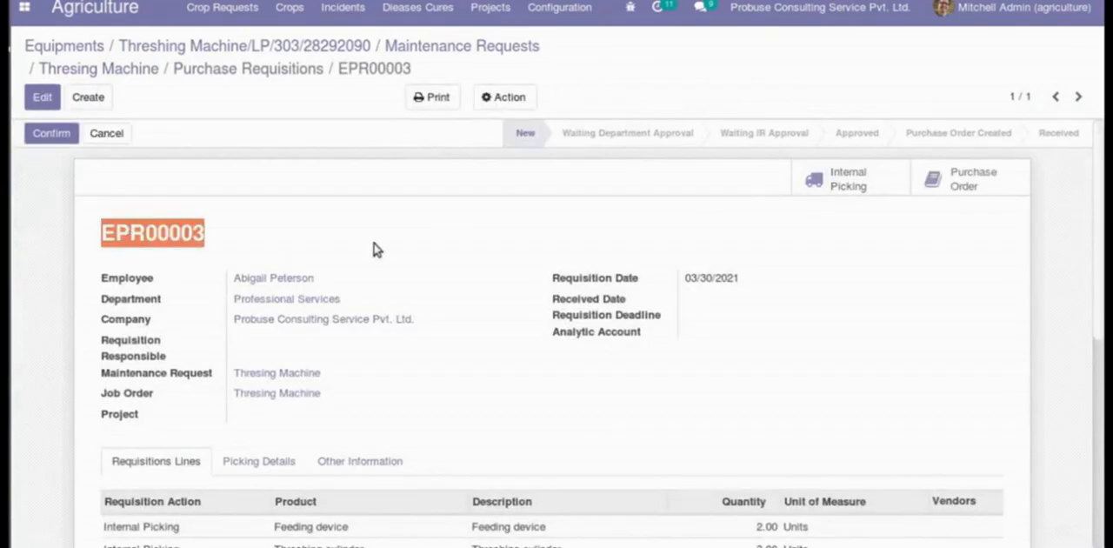
pyautogui.click(374, 243)
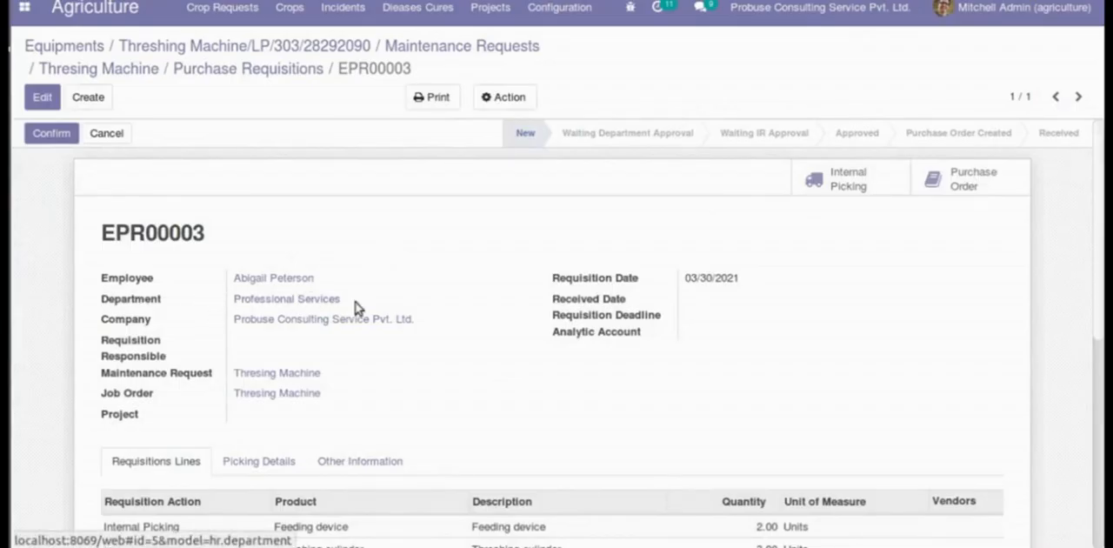
# - Examine the purchase requisition's details, requisition lines with quantities, and the reason for requisitions
pyautogui.scroll(-2, 457, 326)
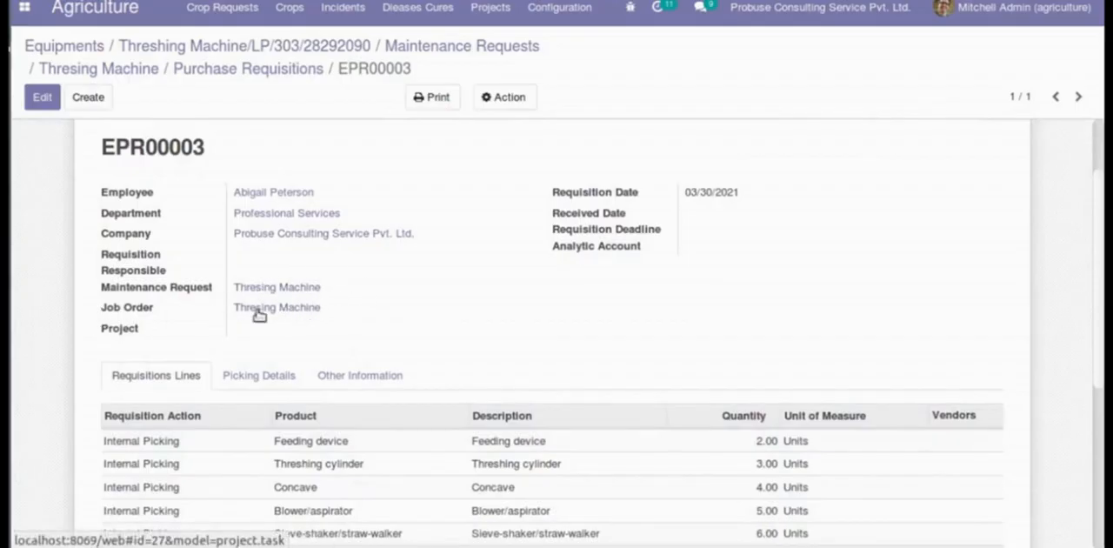
pyautogui.scroll(-2, 640, 250)
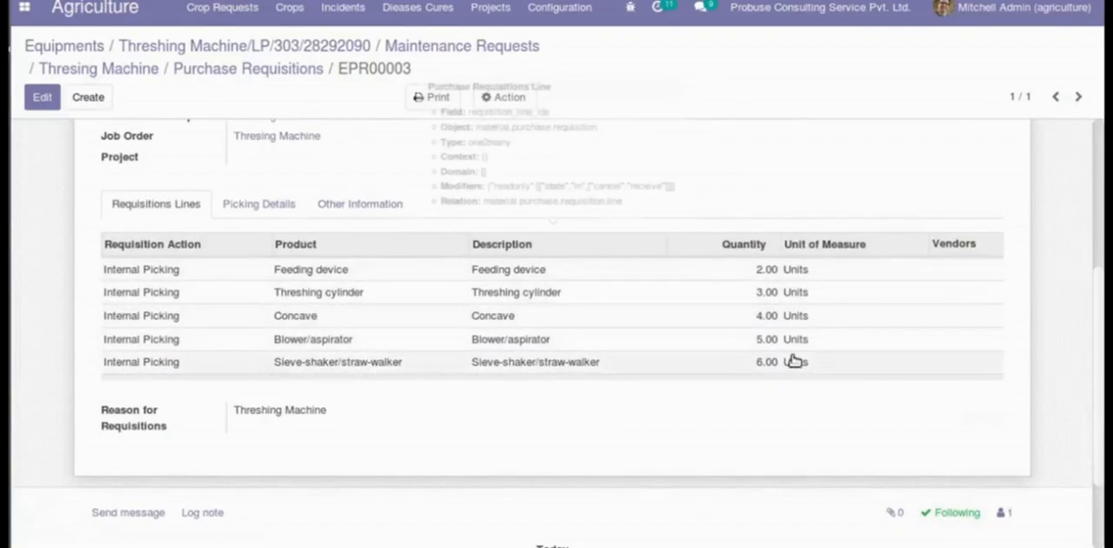
pyautogui.scroll(2, 793, 360)
pyautogui.scroll(1, 794, 360)
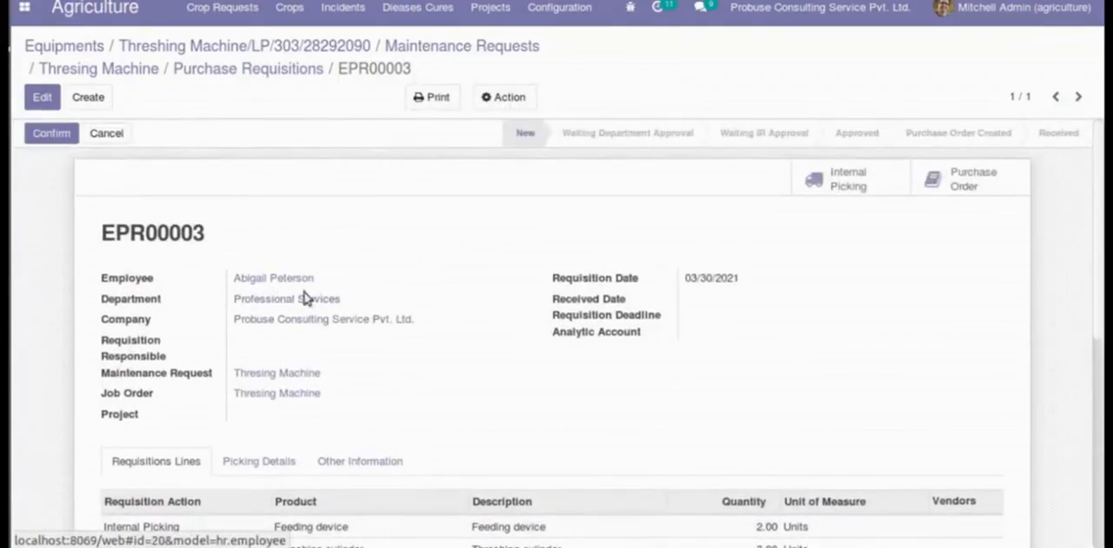
# - Go back to the maintenance request, view its linked material requisition and return to the request
pyautogui.click(90, 67)
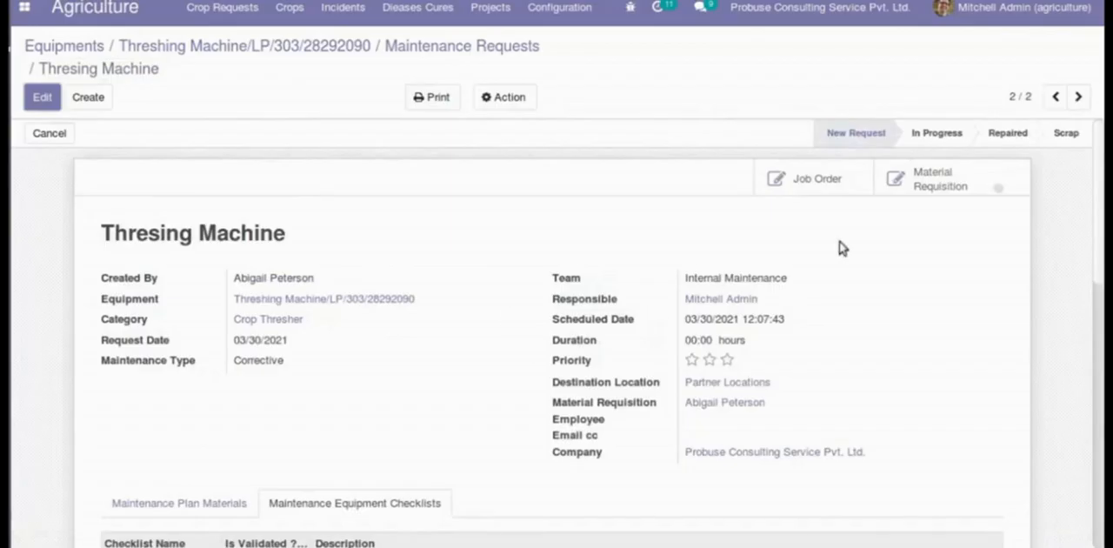
pyautogui.click(912, 189)
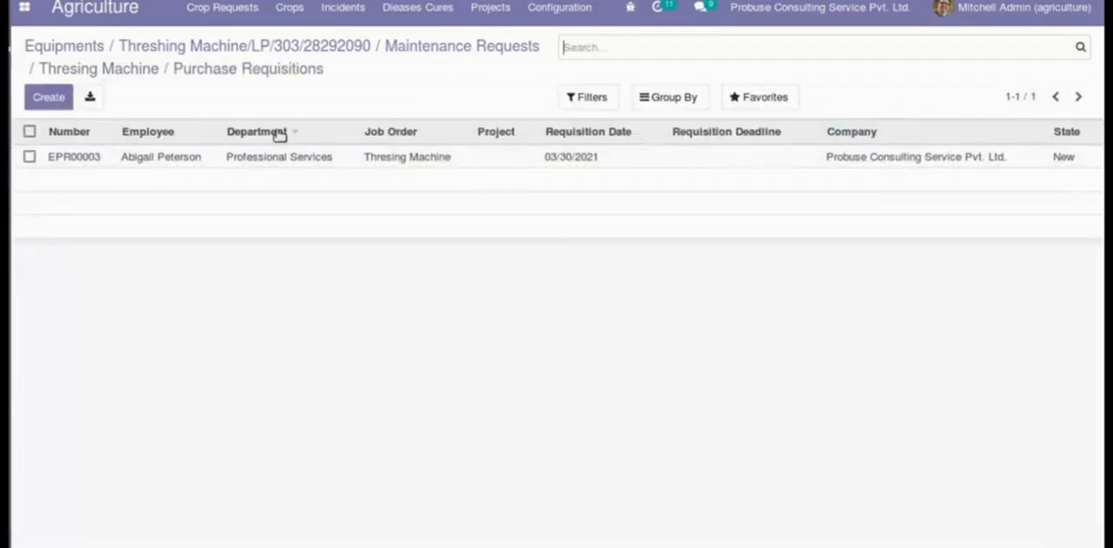
pyautogui.click(150, 67)
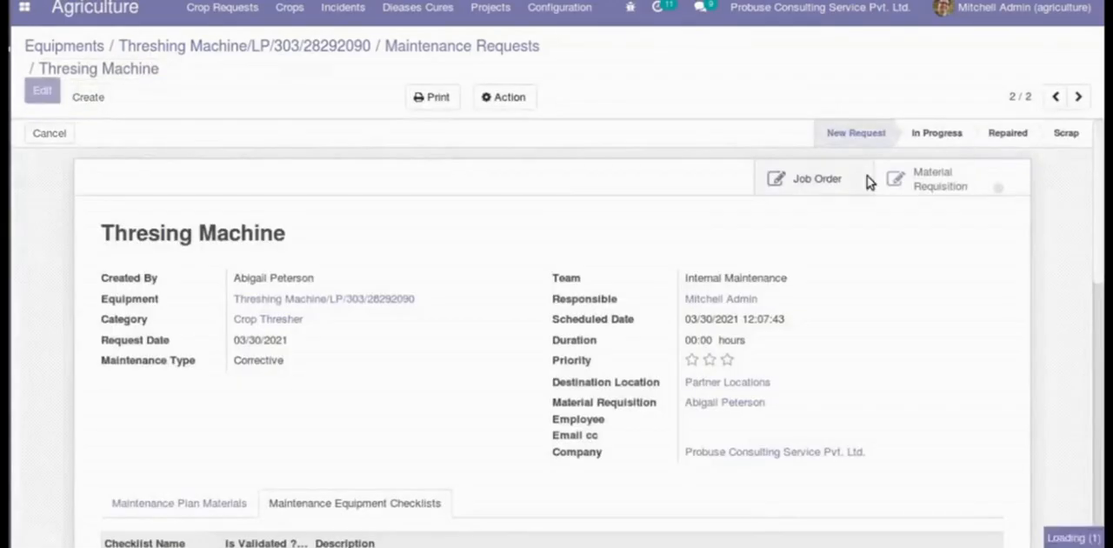
# - View the request's linked job orders, return to the list of maintenance requests and go back to the Threshing Machine equipment record
pyautogui.click(808, 183)
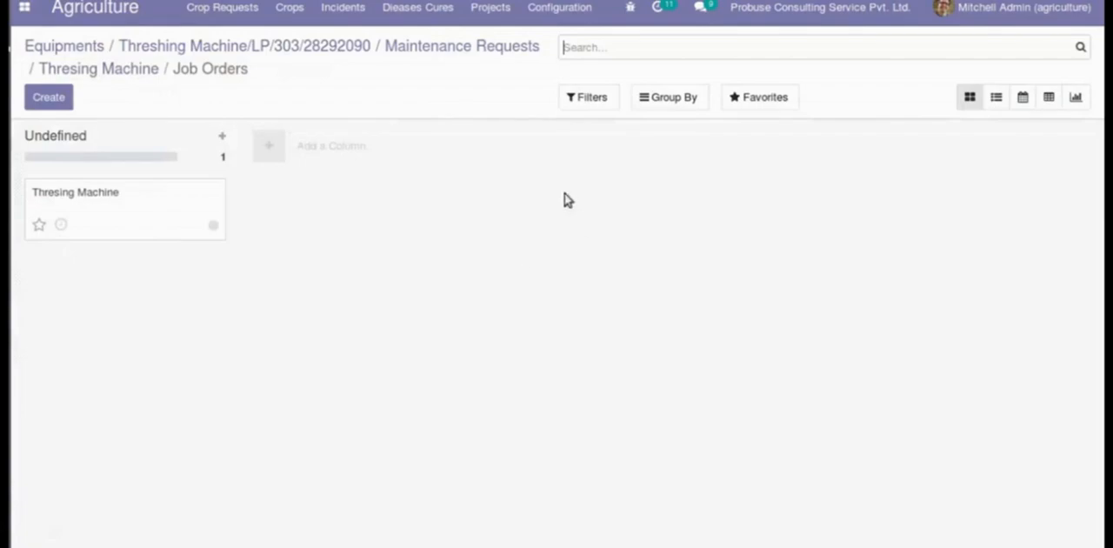
pyautogui.click(415, 49)
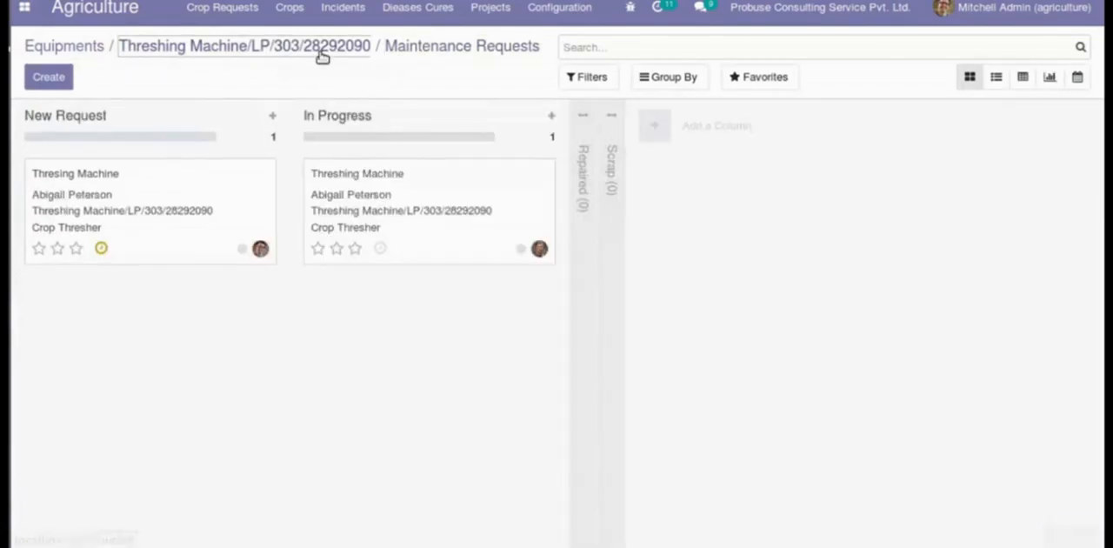
pyautogui.click(322, 54)
# - Open the equipment's Thresing Machine maintenance request and examine its maintenance plan materials and equipment checklists
pyautogui.click(967, 137)
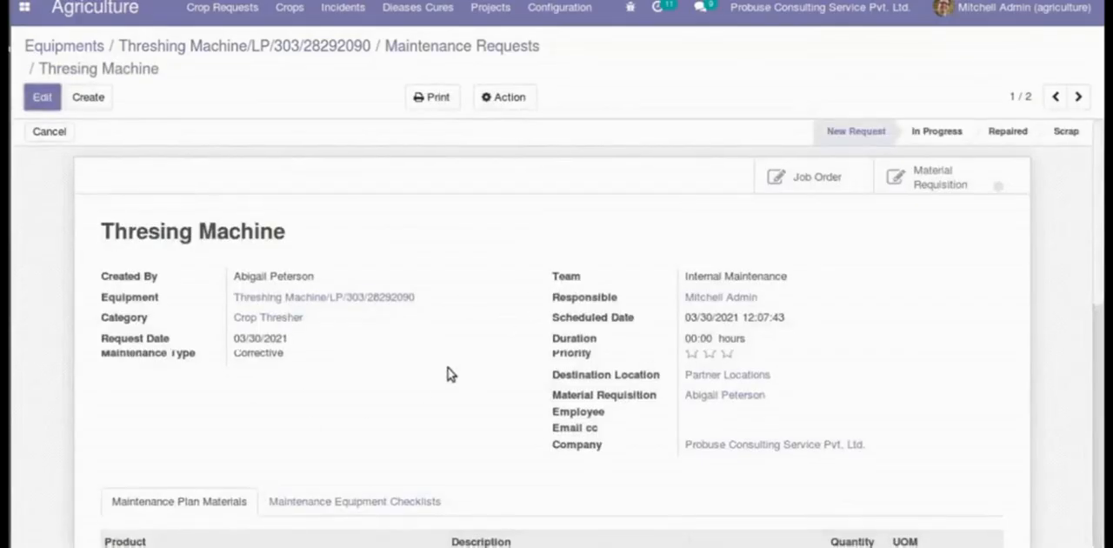
pyautogui.scroll(-3, 447, 374)
pyautogui.click(372, 334)
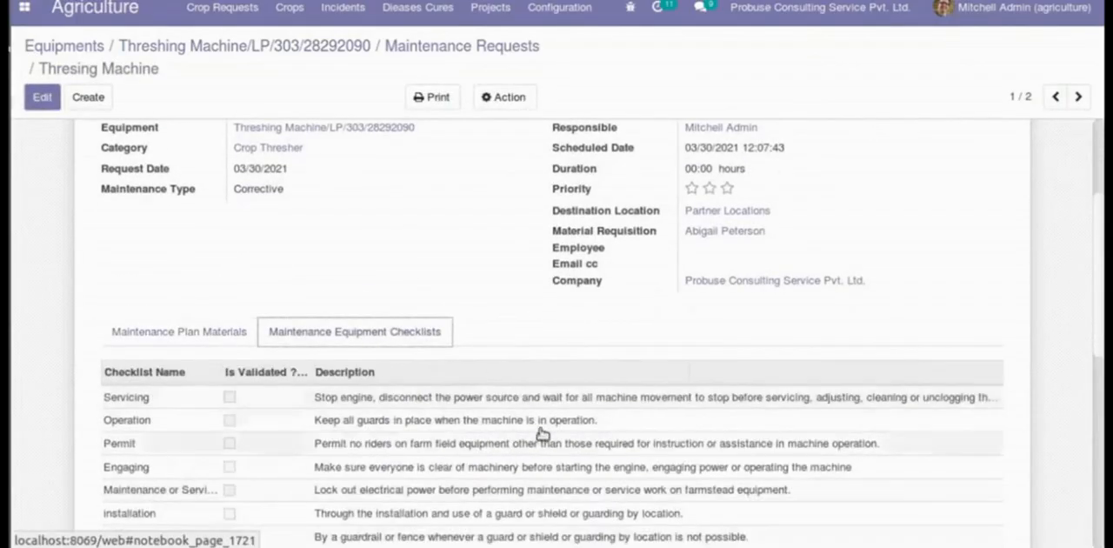
pyautogui.scroll(-3, 542, 424)
pyautogui.scroll(3, 542, 424)
pyautogui.scroll(5, 541, 424)
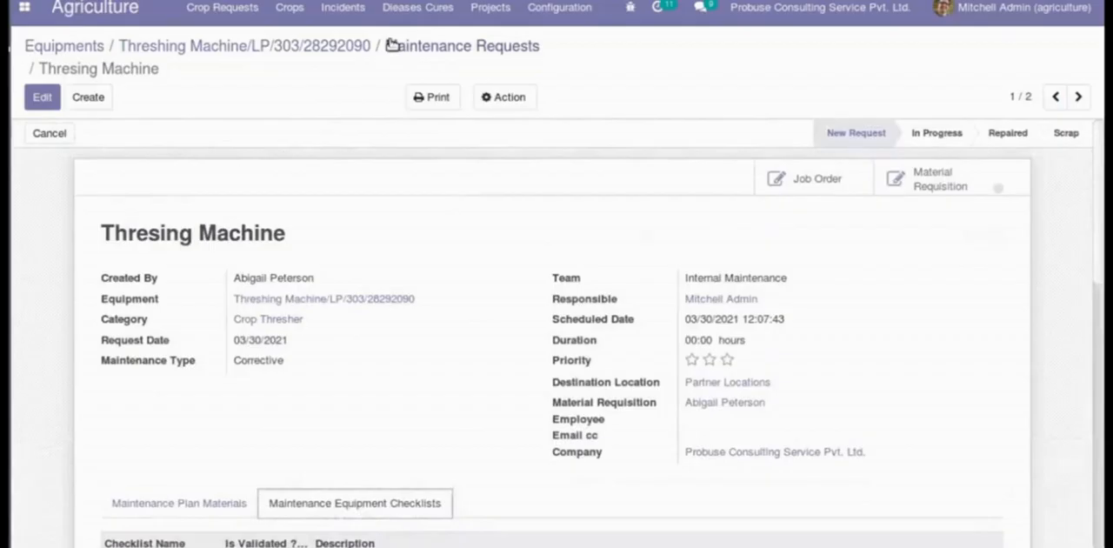
# - Return to the Threshing Machine equipment record and examine its details, maintenance plan materials and maintenance equipment checklists
pyautogui.click(320, 43)
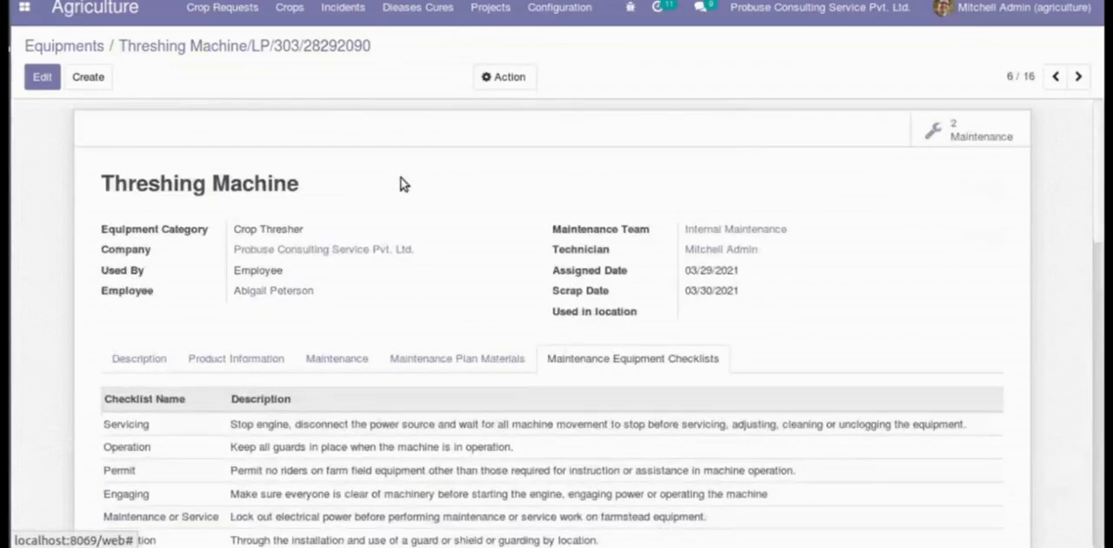
pyautogui.scroll(-3, 409, 200)
pyautogui.click(446, 239)
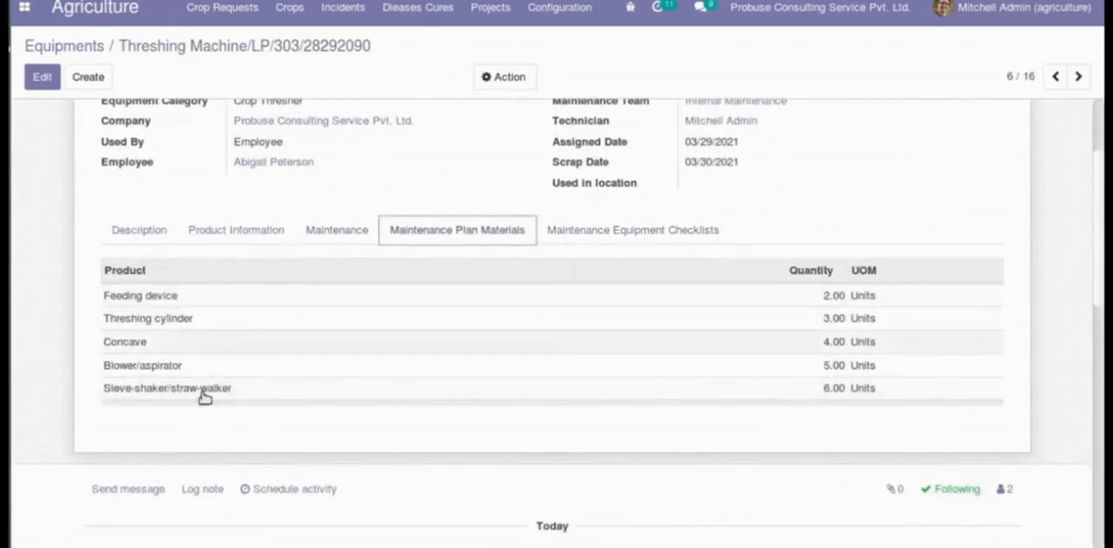
pyautogui.click(639, 247)
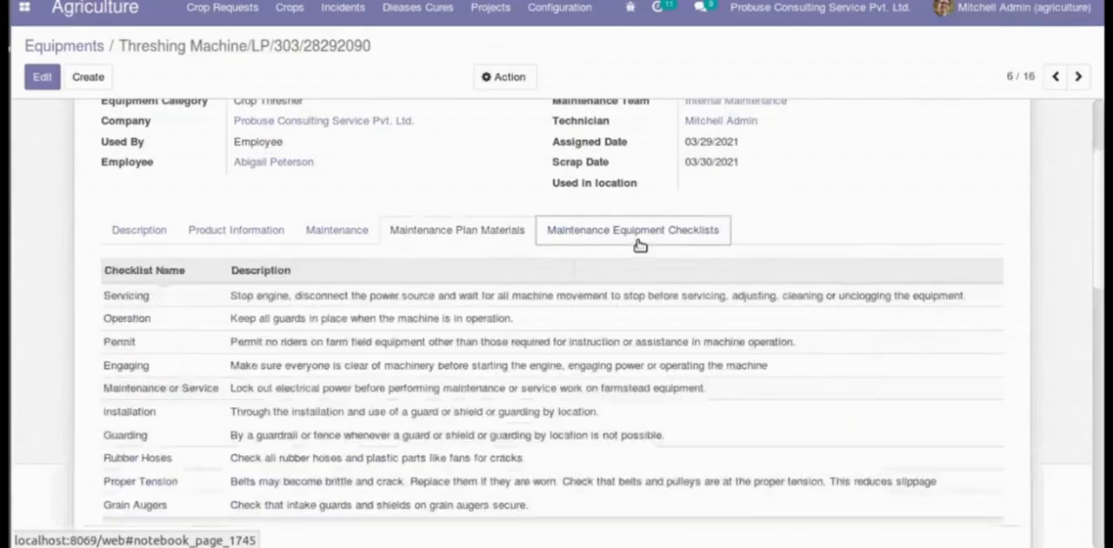
pyautogui.scroll(3, 522, 409)
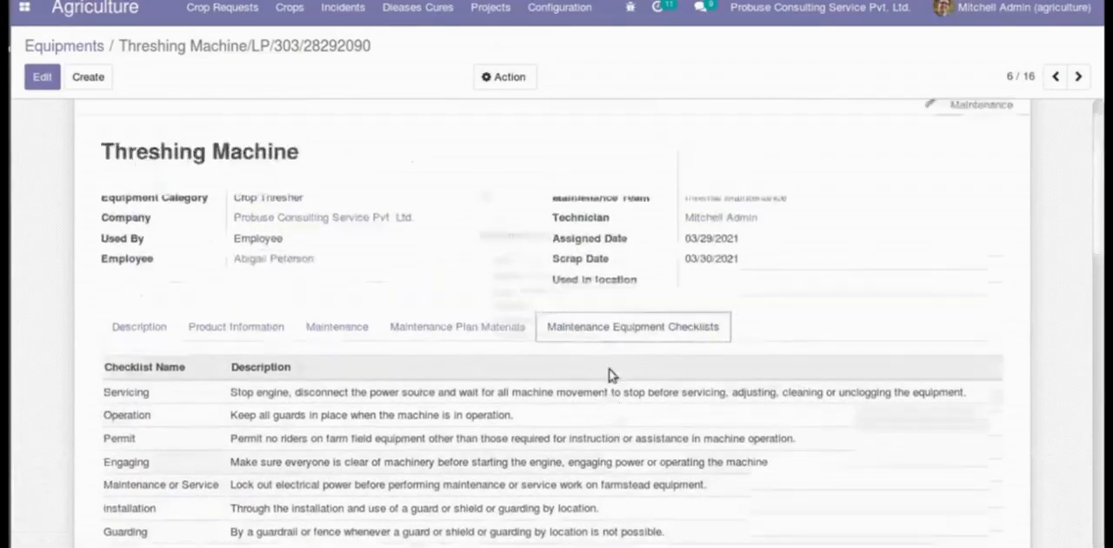
pyautogui.tripleClick(164, 183)
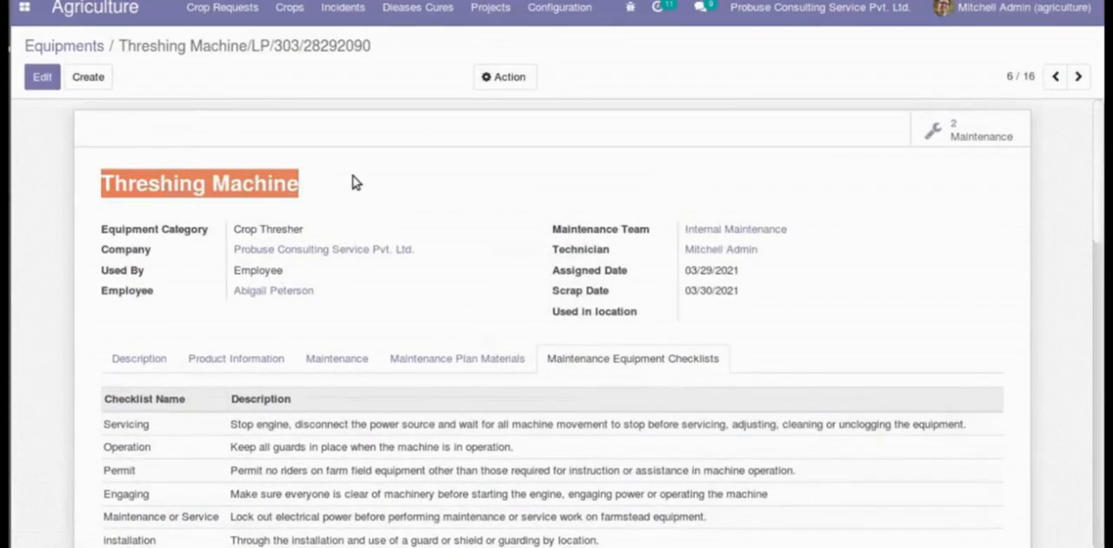
pyautogui.click(353, 181)
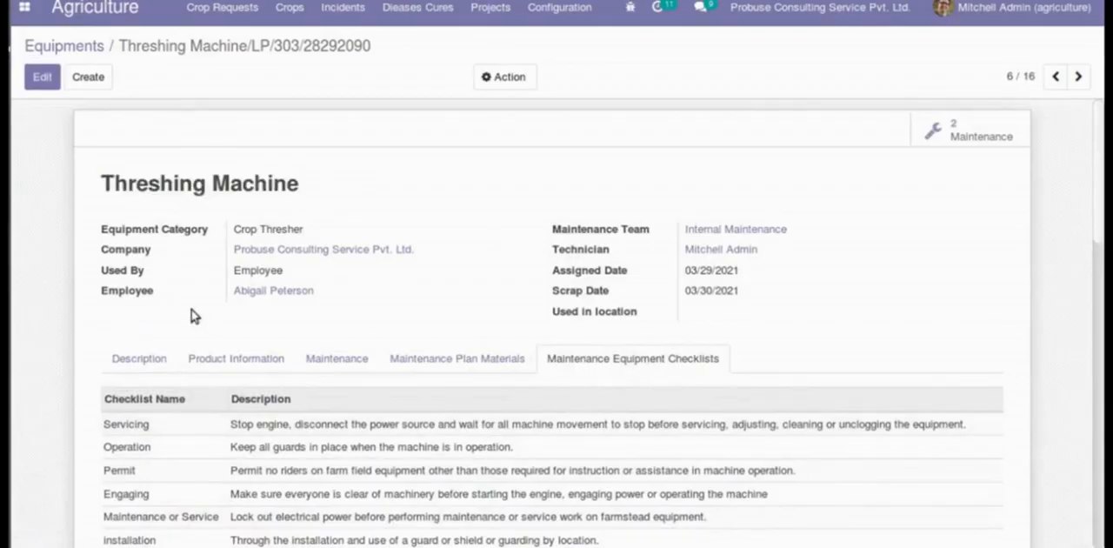
pyautogui.scroll(-4, 374, 278)
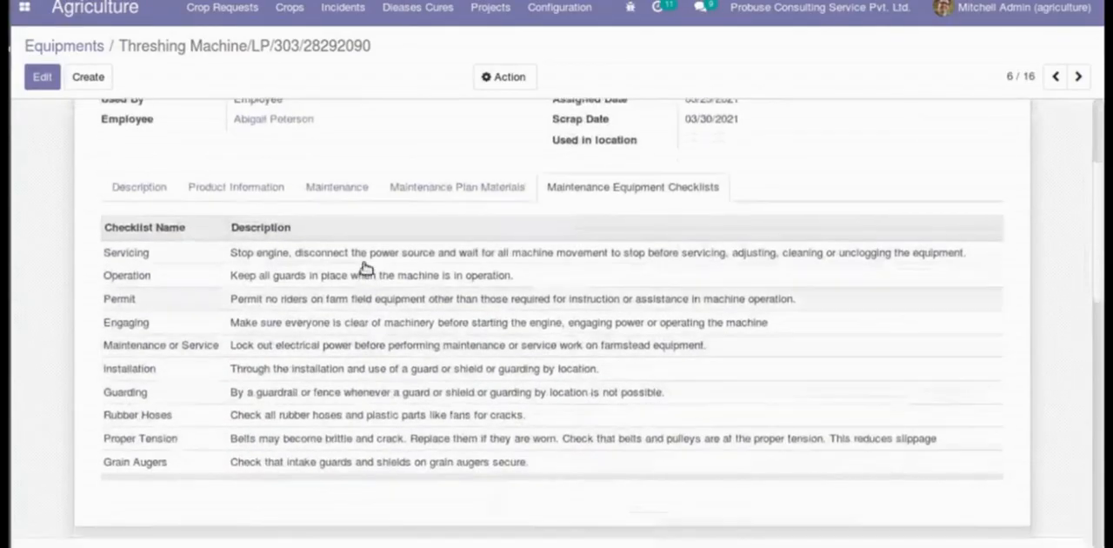
pyautogui.scroll(4, 782, 304)
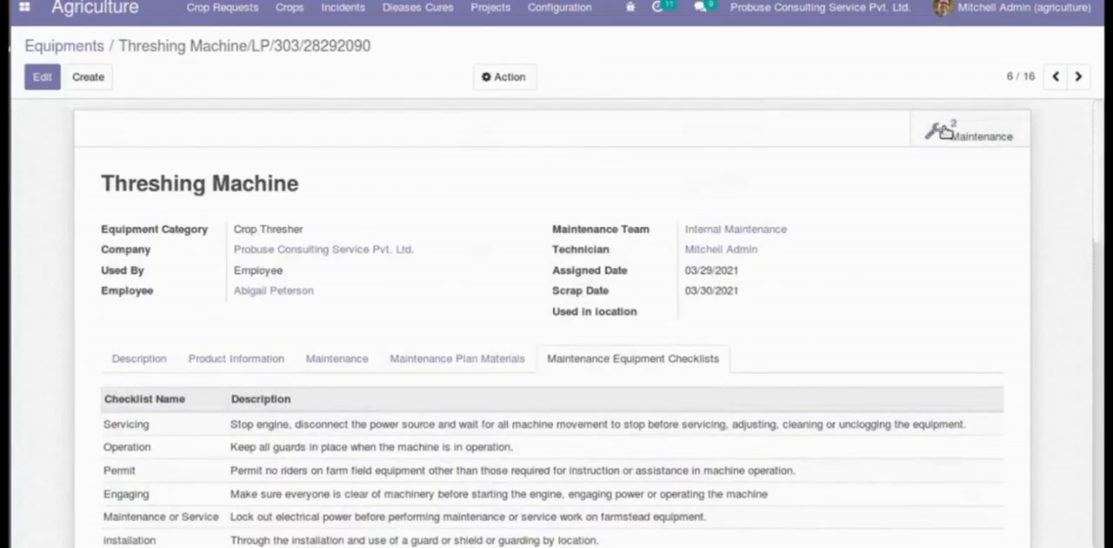